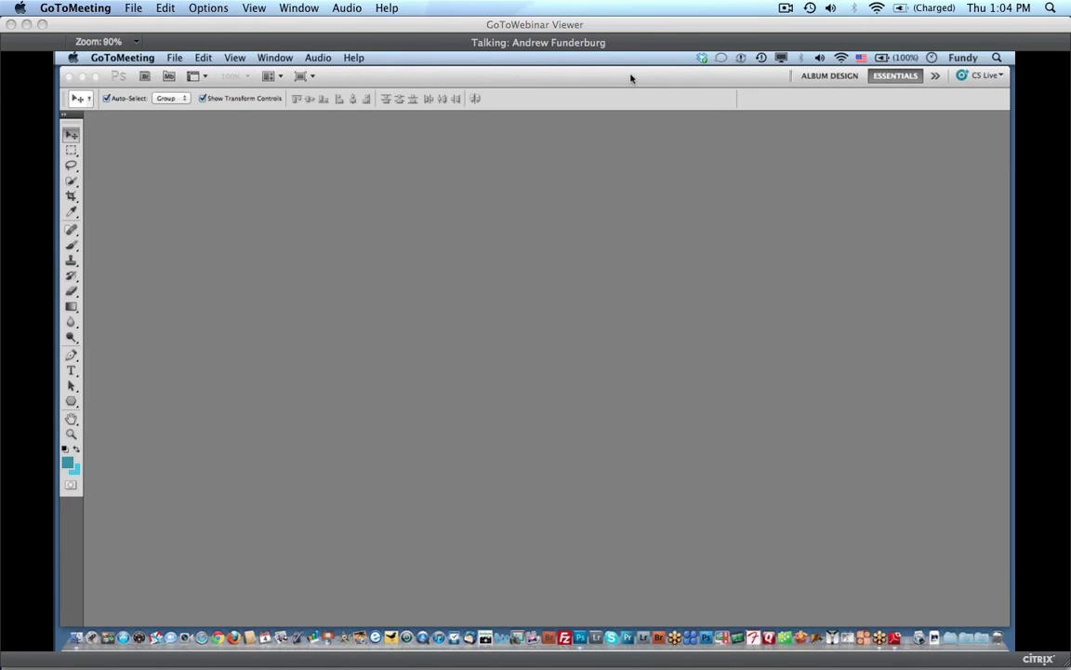
- Switch to Photoshop and examine the Fundy extensions ActionMatic, BlogCollage, Image Brander and Work Flow one after another
{"action": "key", "text": "super+Tab"}
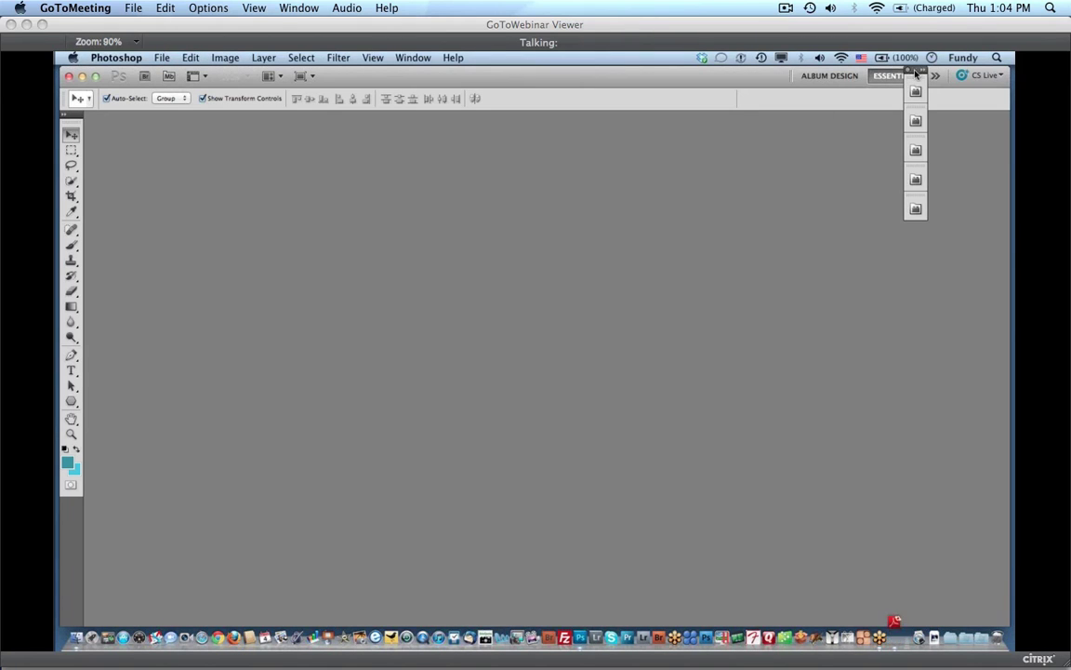
{"action": "left_click_drag", "start_coordinate": [920, 71], "coordinate": [891, 119]}
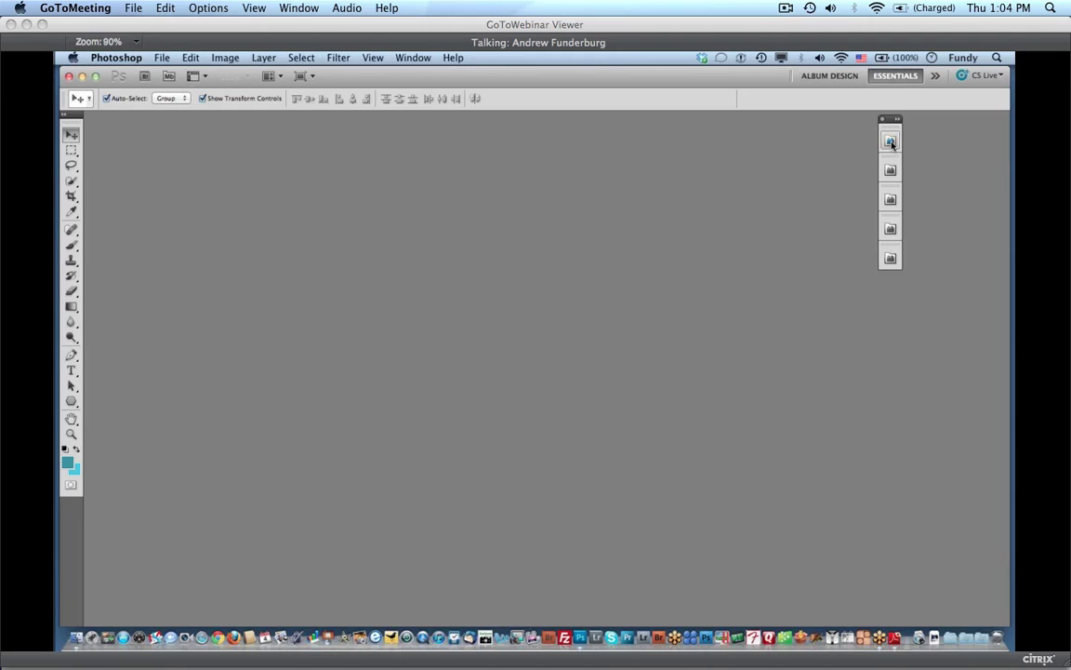
{"action": "left_click", "coordinate": [891, 142]}
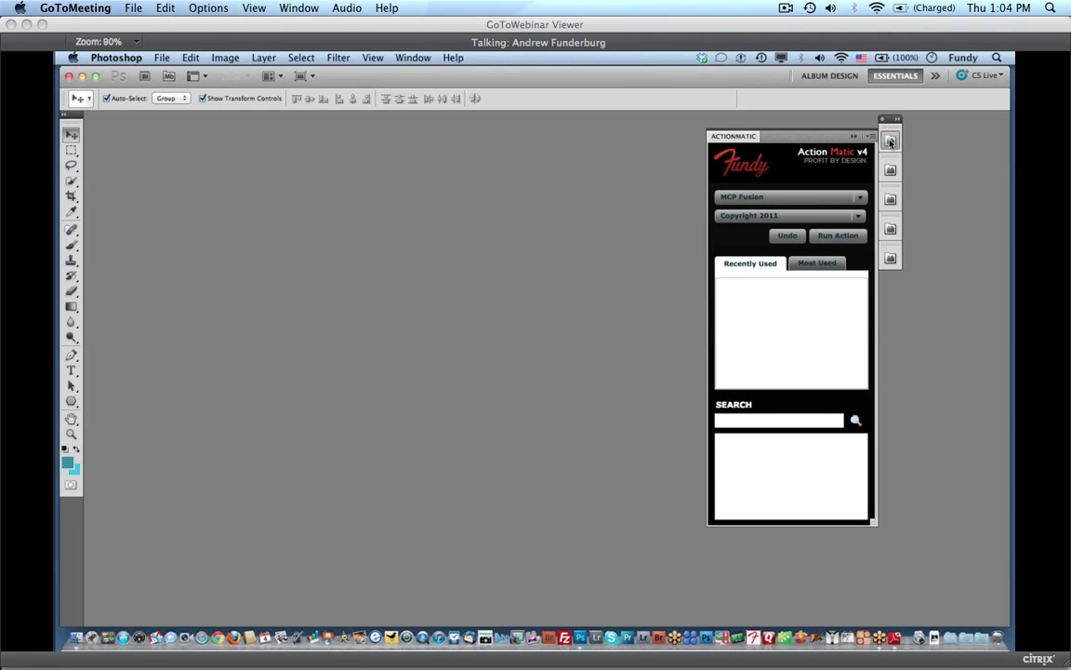
{"action": "left_click", "coordinate": [890, 141]}
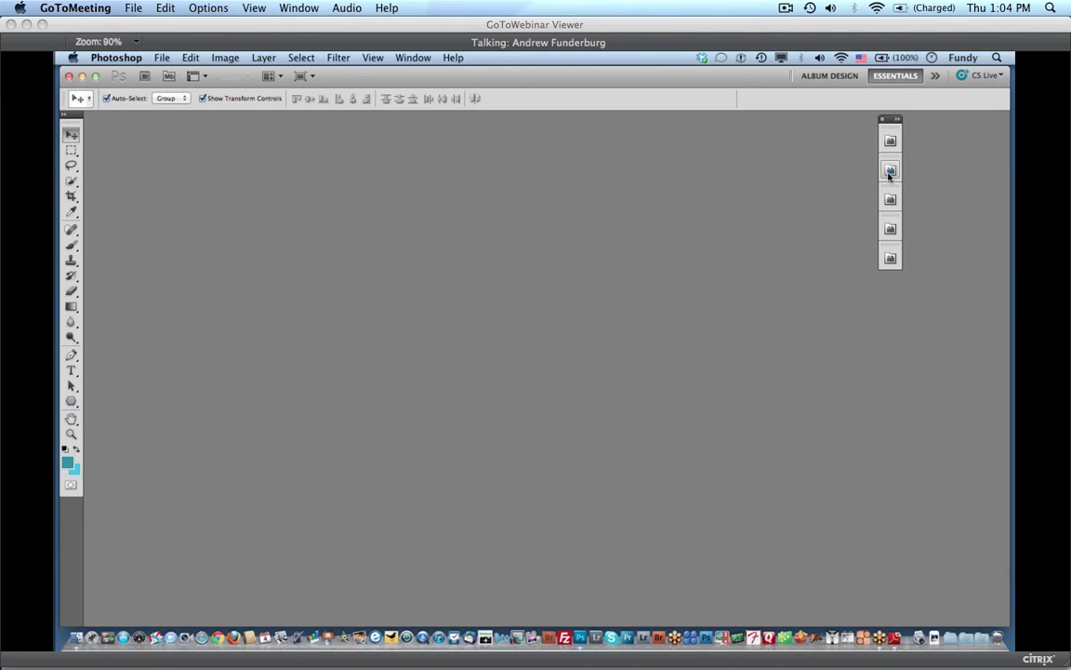
{"action": "left_click", "coordinate": [890, 171]}
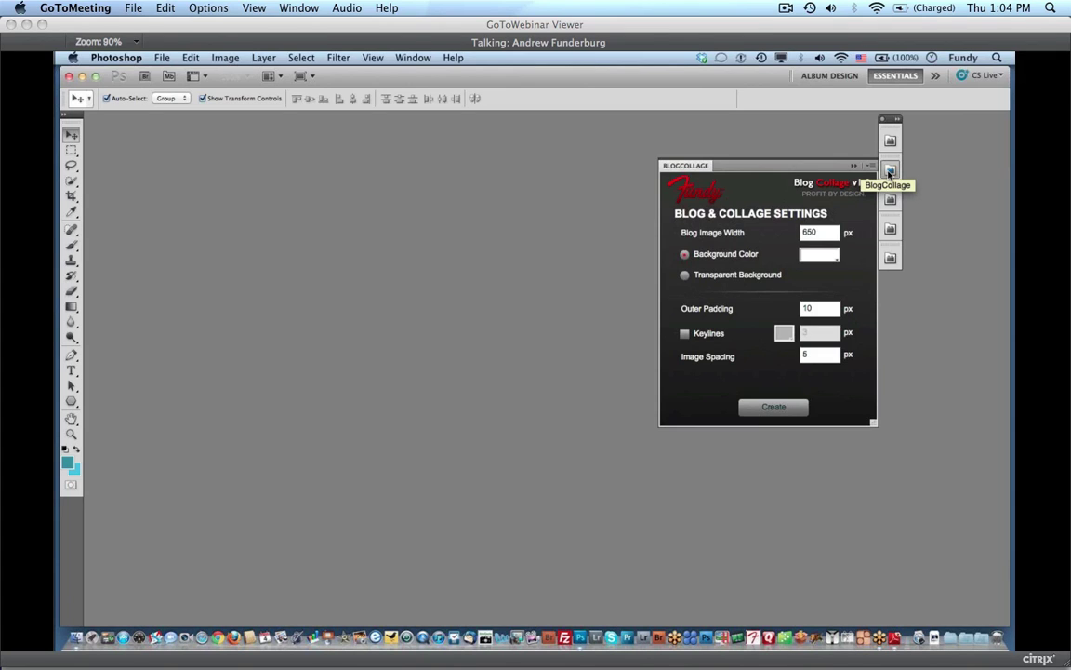
{"action": "left_click", "coordinate": [890, 172]}
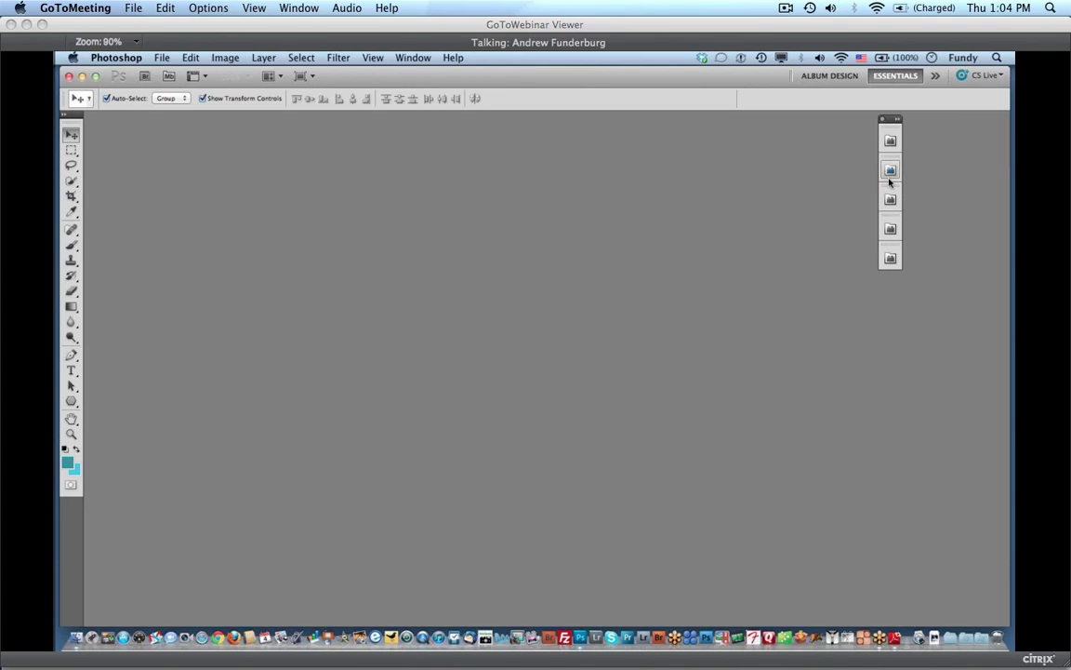
{"action": "left_click", "coordinate": [890, 200]}
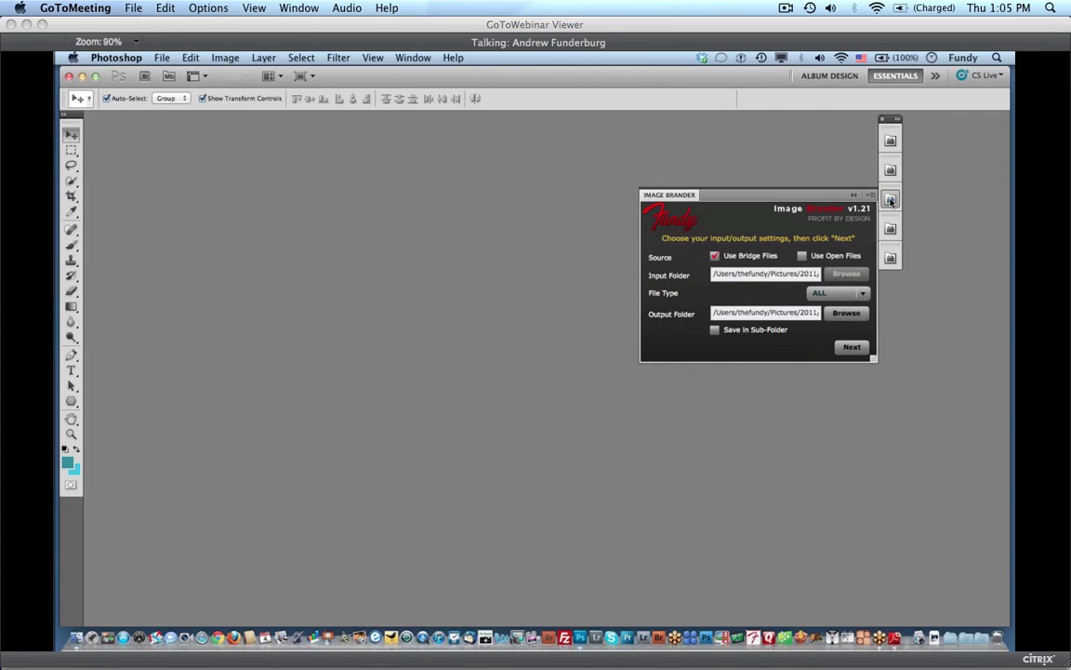
{"action": "left_click", "coordinate": [890, 200]}
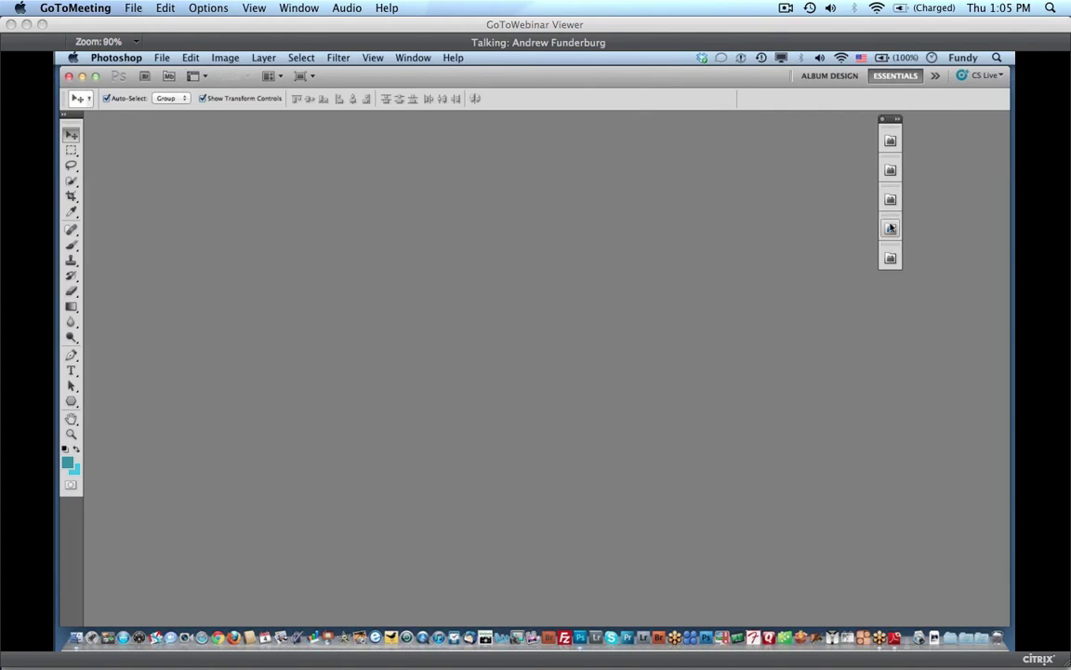
{"action": "left_click", "coordinate": [890, 228]}
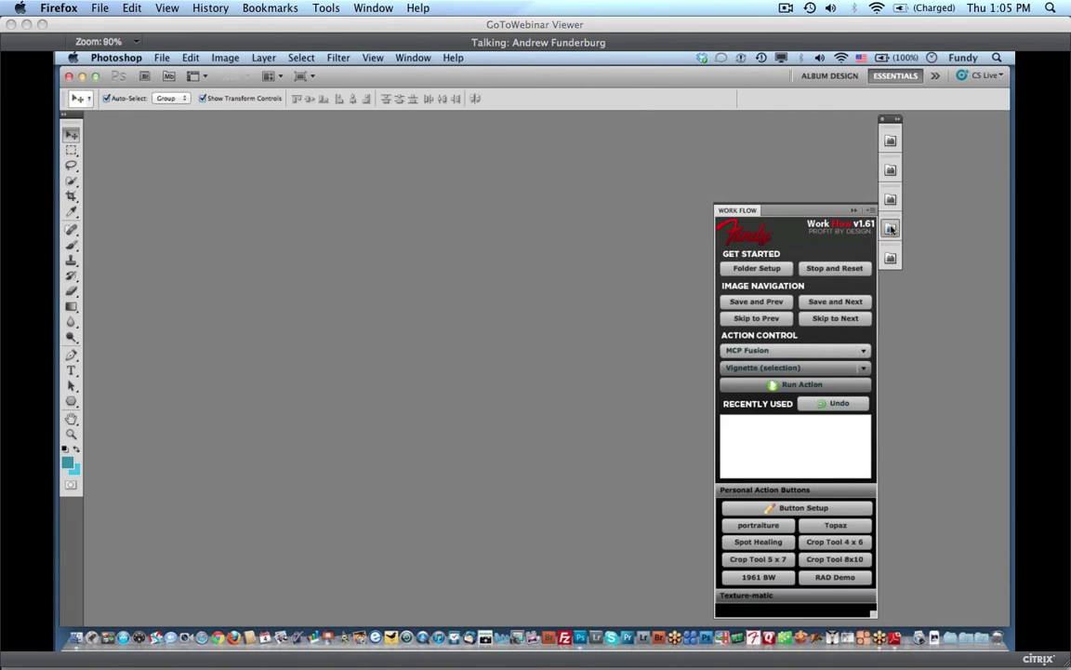
- Open AlbumBuilder, detach it from the group of collapsed Fundy extensions and place it beside that group
{"action": "left_click", "coordinate": [890, 257]}
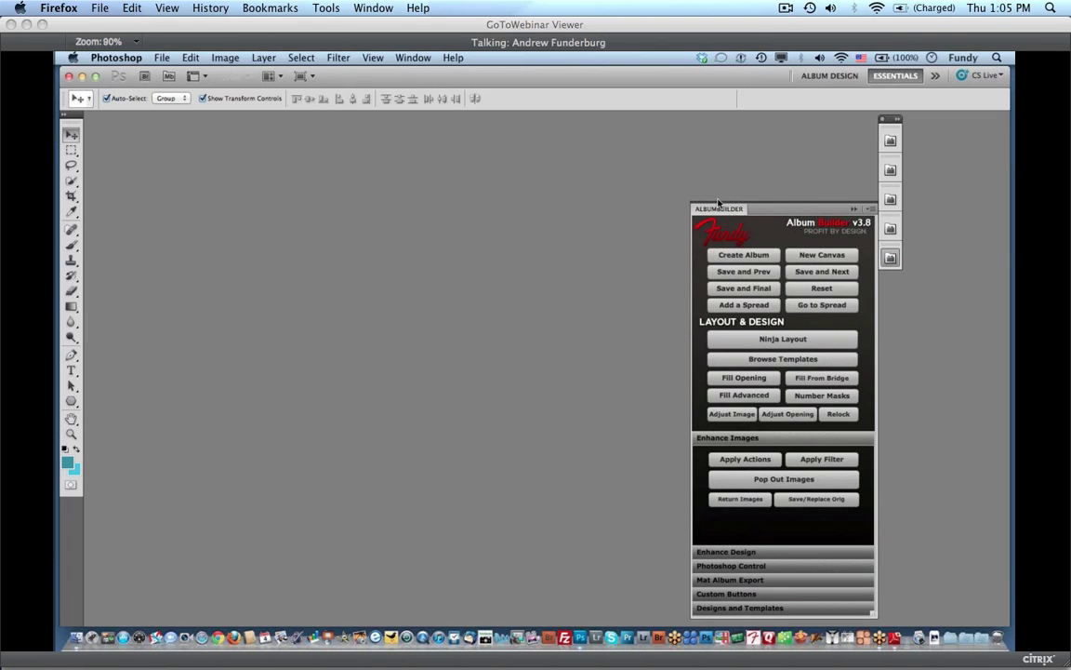
{"action": "left_click_drag", "start_coordinate": [715, 190], "coordinate": [704, 105]}
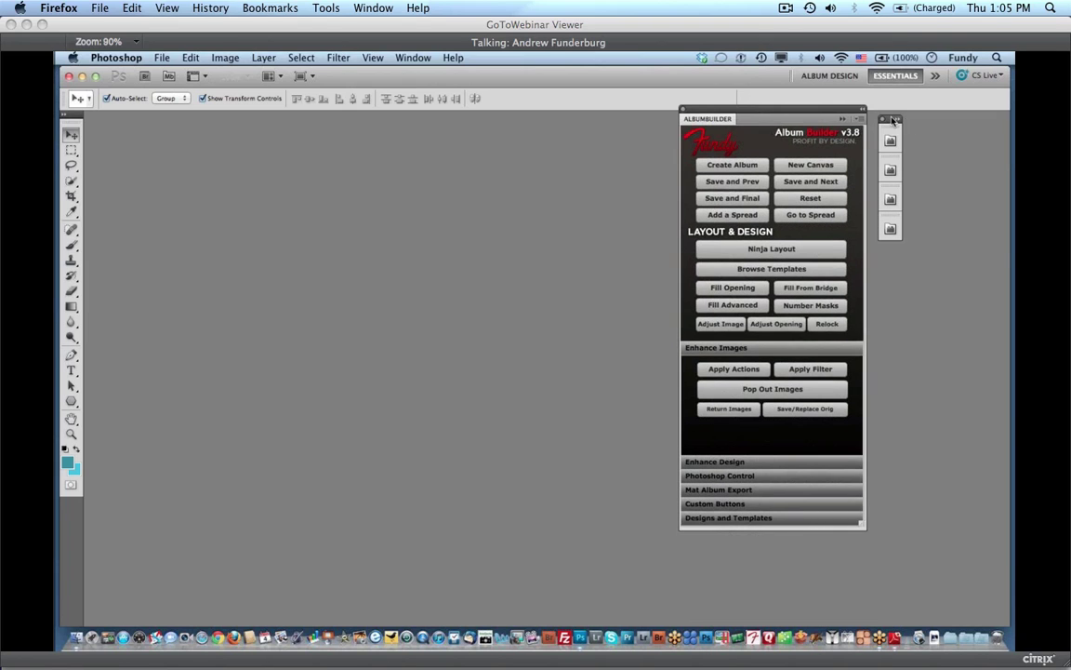
{"action": "left_click_drag", "start_coordinate": [890, 119], "coordinate": [933, 99]}
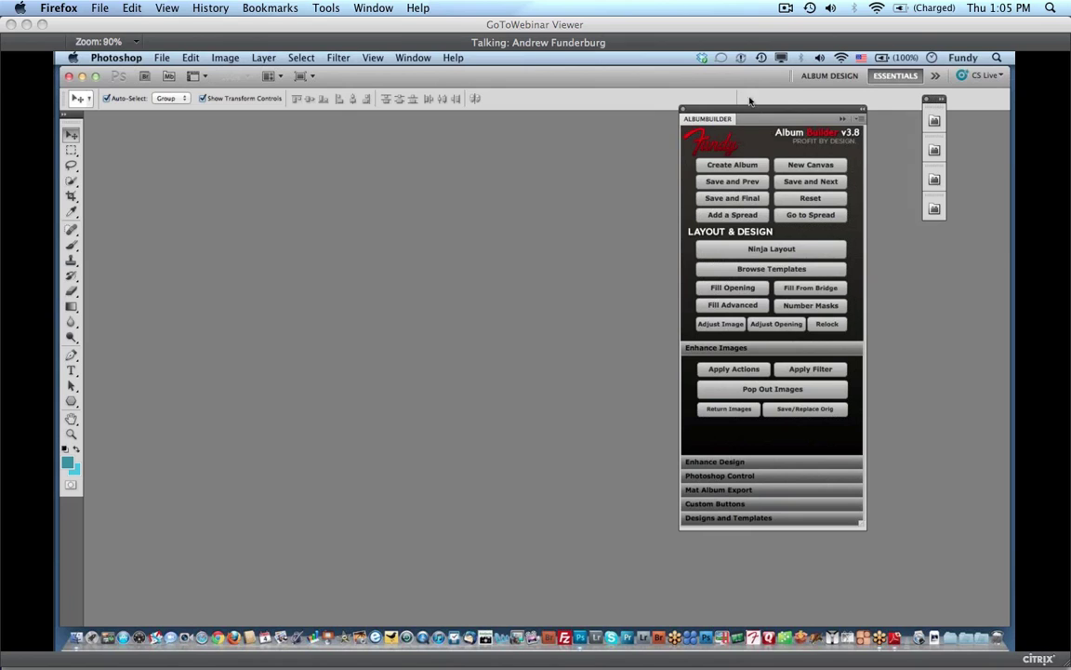
{"action": "left_click_drag", "start_coordinate": [714, 121], "coordinate": [773, 128]}
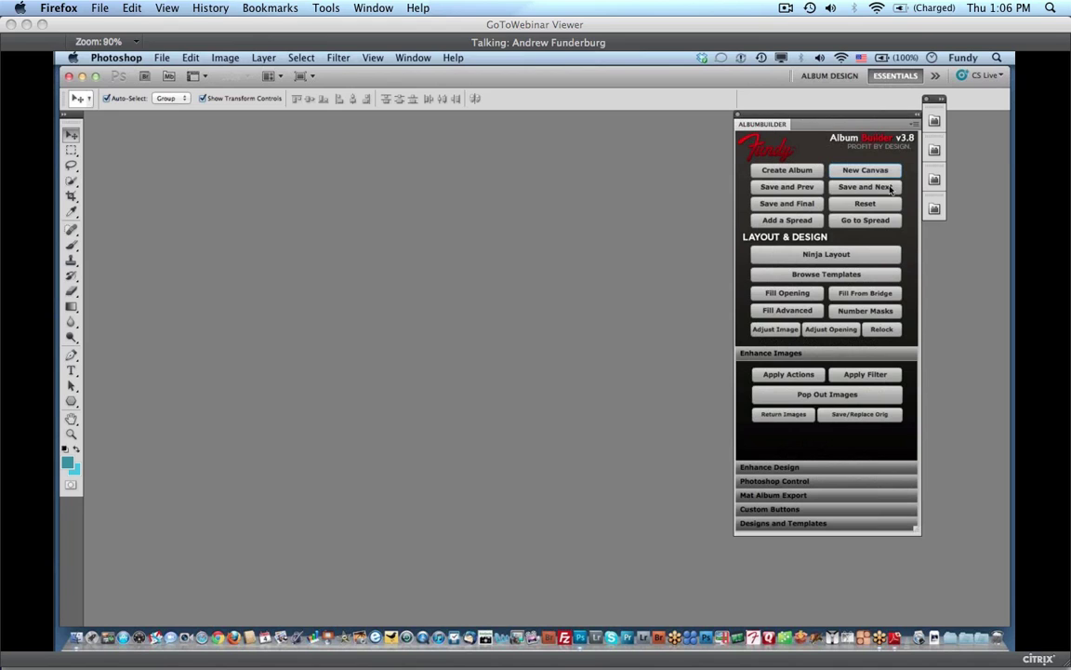
- Start a new album in AlbumBuilder and skip its cover
{"action": "left_click", "coordinate": [636, 262]}
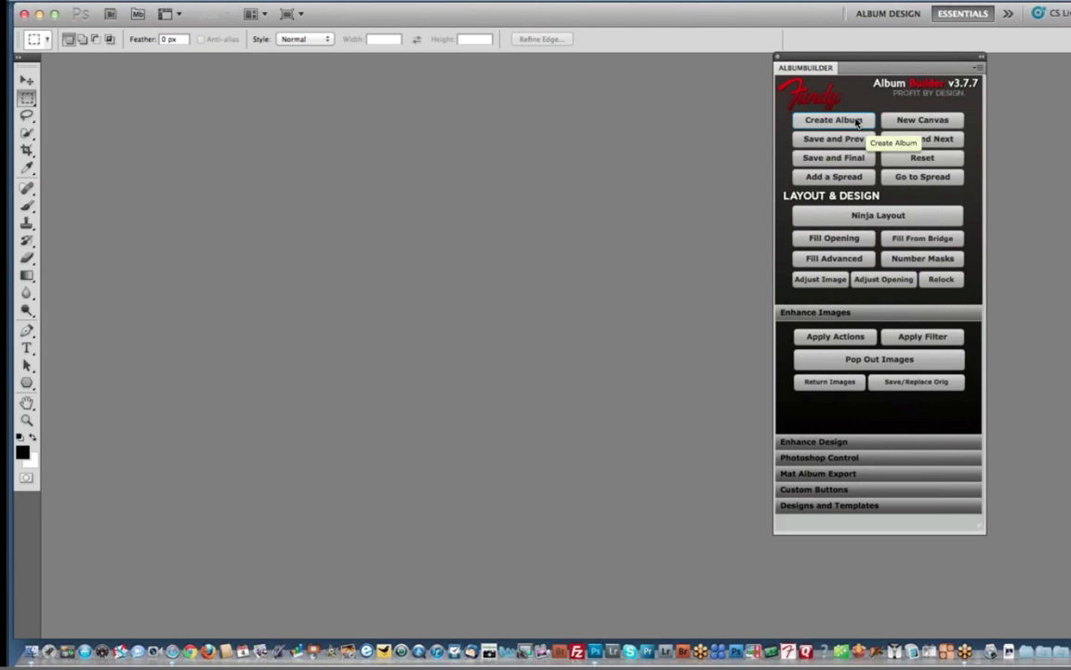
{"action": "left_click", "coordinate": [857, 122]}
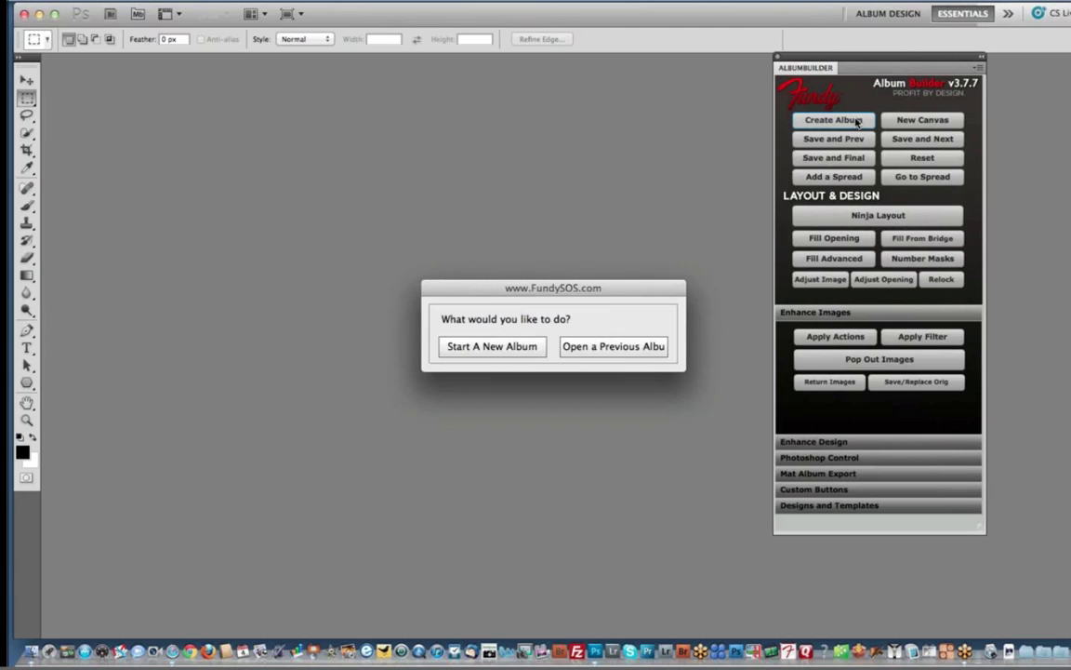
{"action": "left_click", "coordinate": [521, 348]}
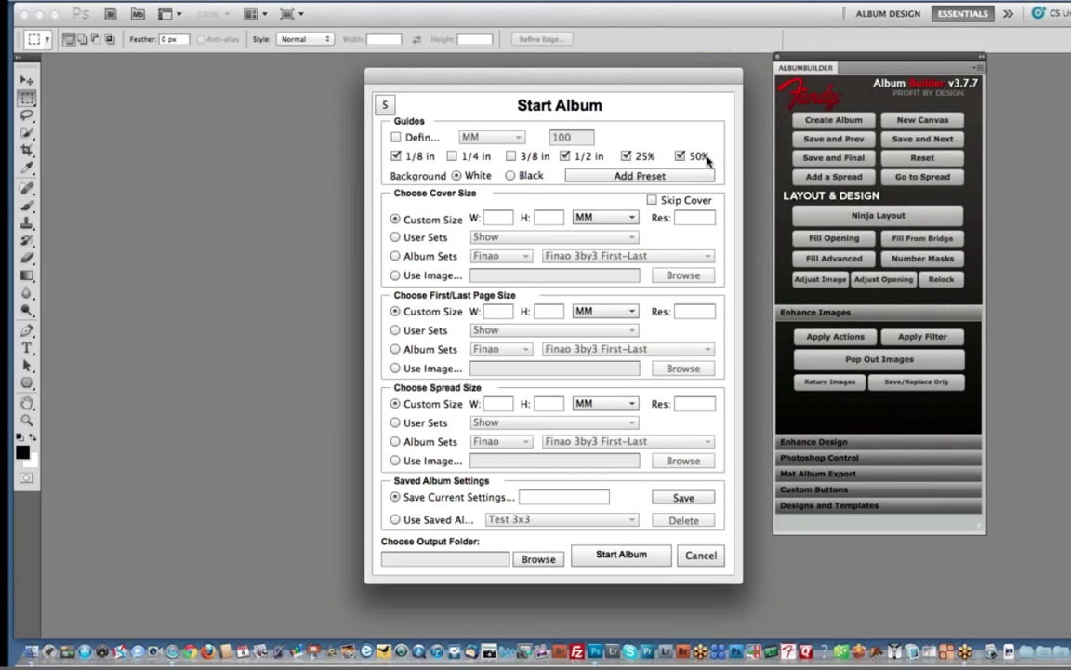
{"action": "left_click", "coordinate": [652, 200]}
- Base the first/last page size on the Leather-Craftsmen album sets
{"action": "left_click", "coordinate": [410, 350]}
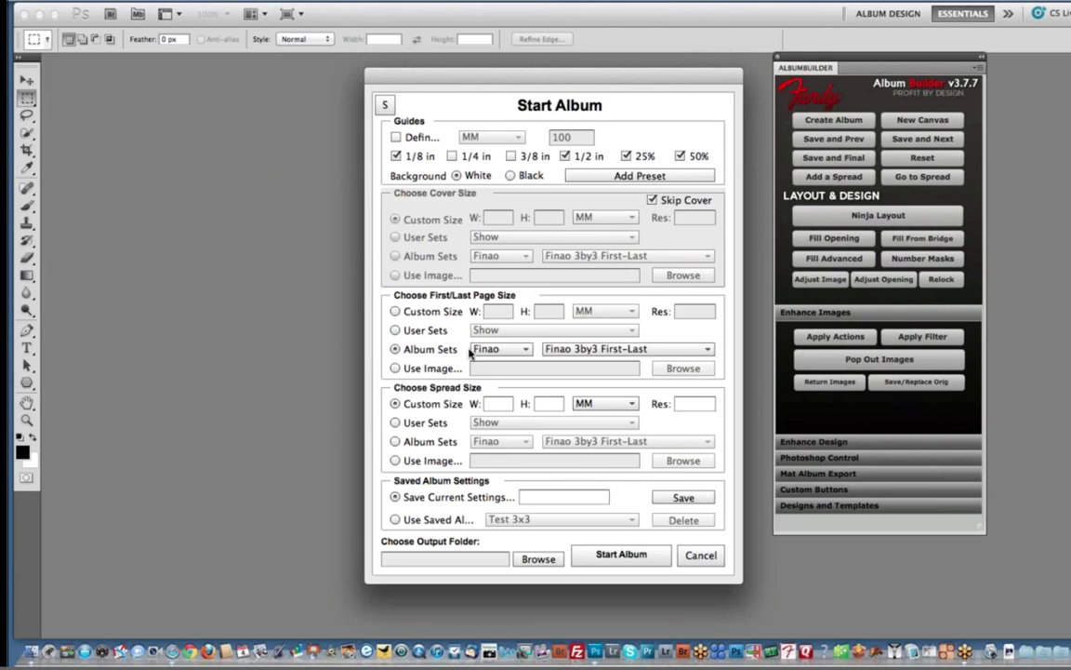
{"action": "left_click", "coordinate": [502, 349]}
{"action": "scroll", "coordinate": [526, 332], "scroll_direction": "down", "scroll_amount": 4}
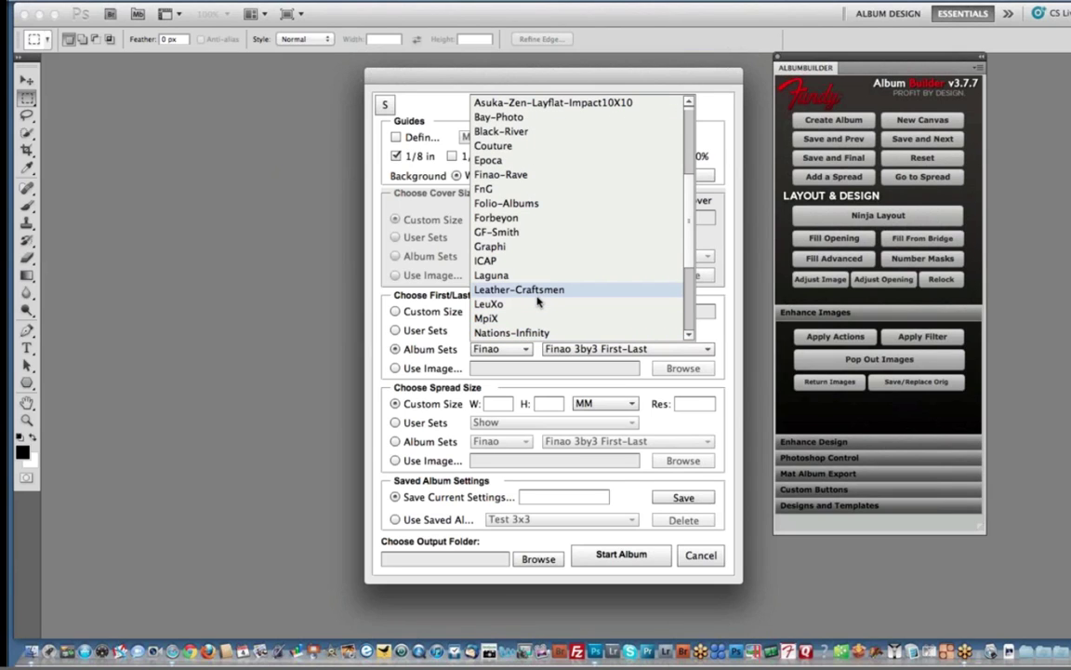
{"action": "left_click", "coordinate": [539, 291]}
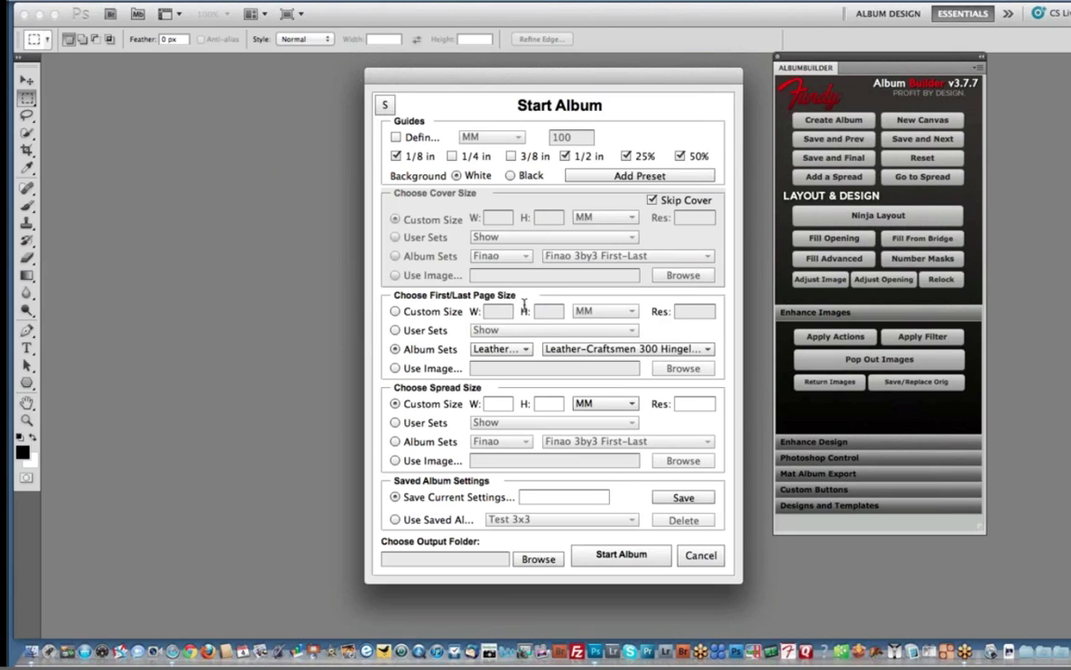
- Choose the Leather-Craftsmen 3500 Flush Album 10x10(S) format for the first/last page size
{"action": "left_click", "coordinate": [575, 351]}
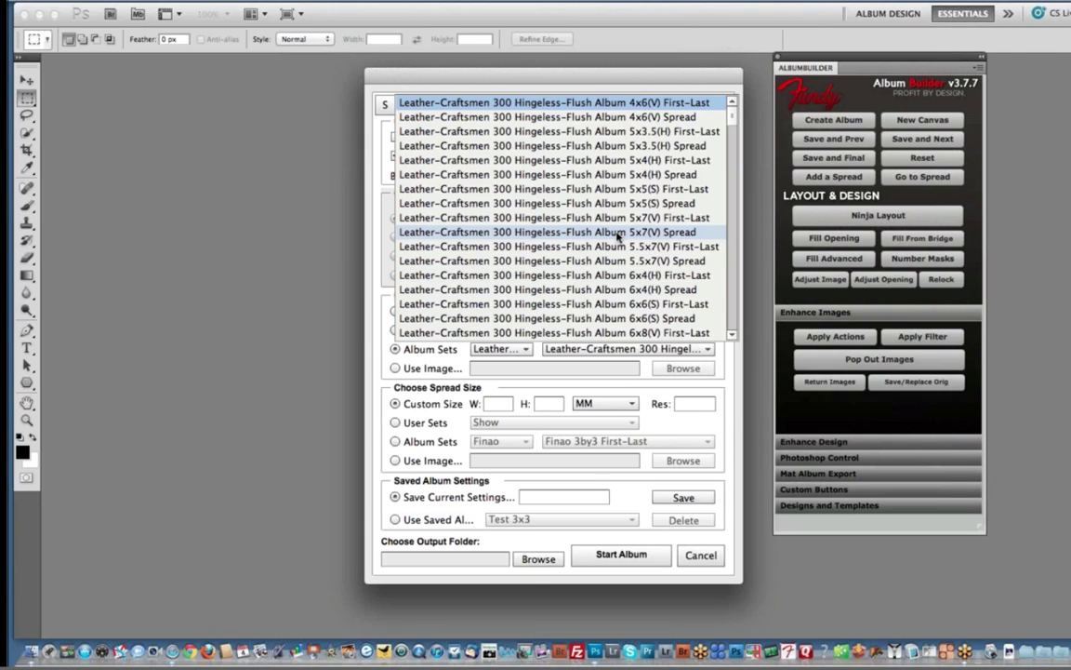
{"action": "scroll", "coordinate": [616, 236], "scroll_direction": "down", "scroll_amount": 8}
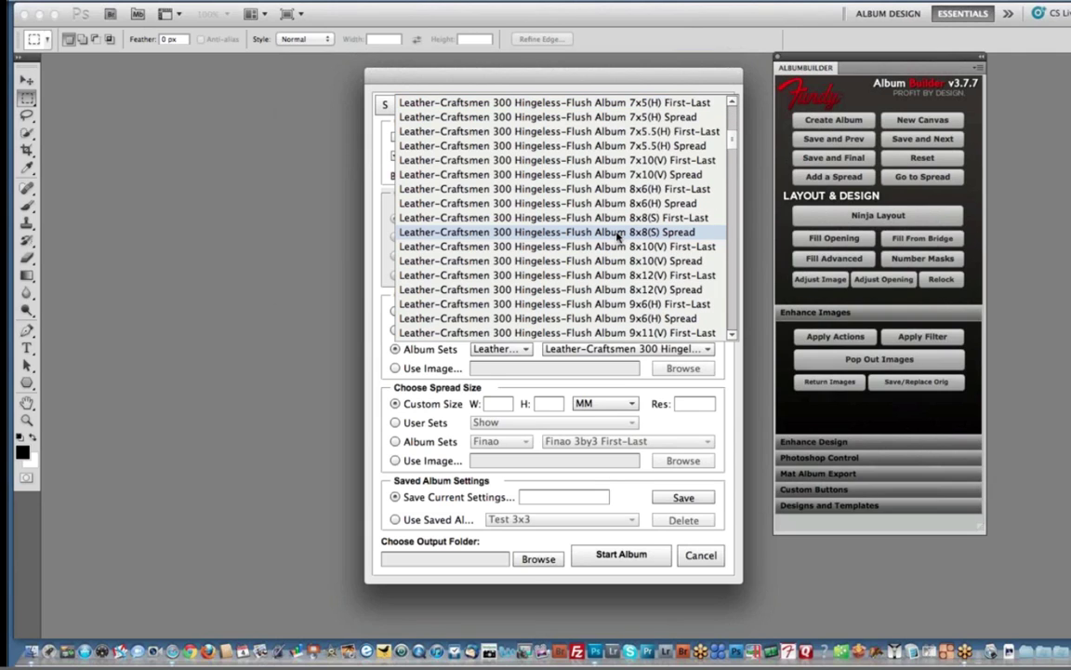
{"action": "scroll", "coordinate": [618, 237], "scroll_direction": "down", "scroll_amount": 5}
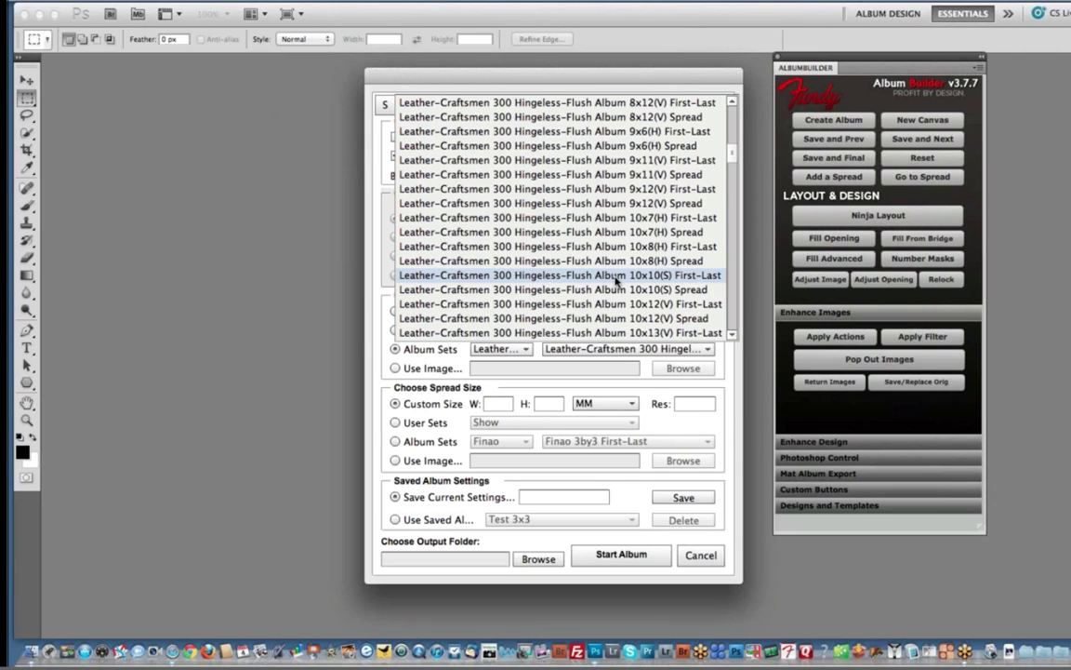
{"action": "scroll", "coordinate": [617, 279], "scroll_direction": "down", "scroll_amount": 15}
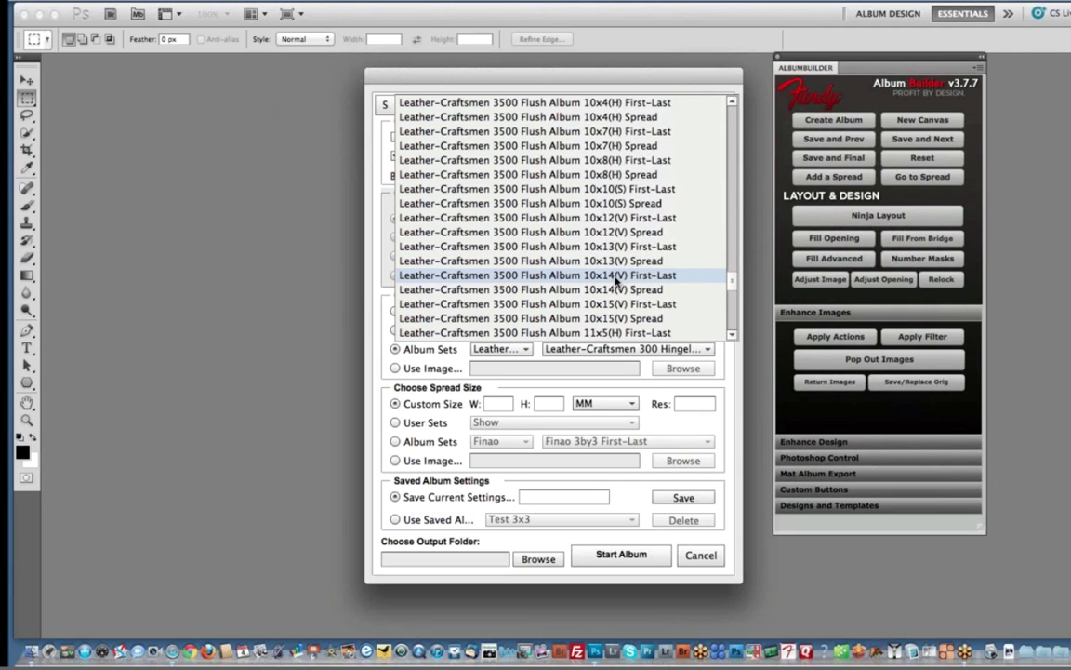
{"action": "scroll", "coordinate": [616, 279], "scroll_direction": "down", "scroll_amount": 6}
{"action": "scroll", "coordinate": [617, 279], "scroll_direction": "up", "scroll_amount": 3}
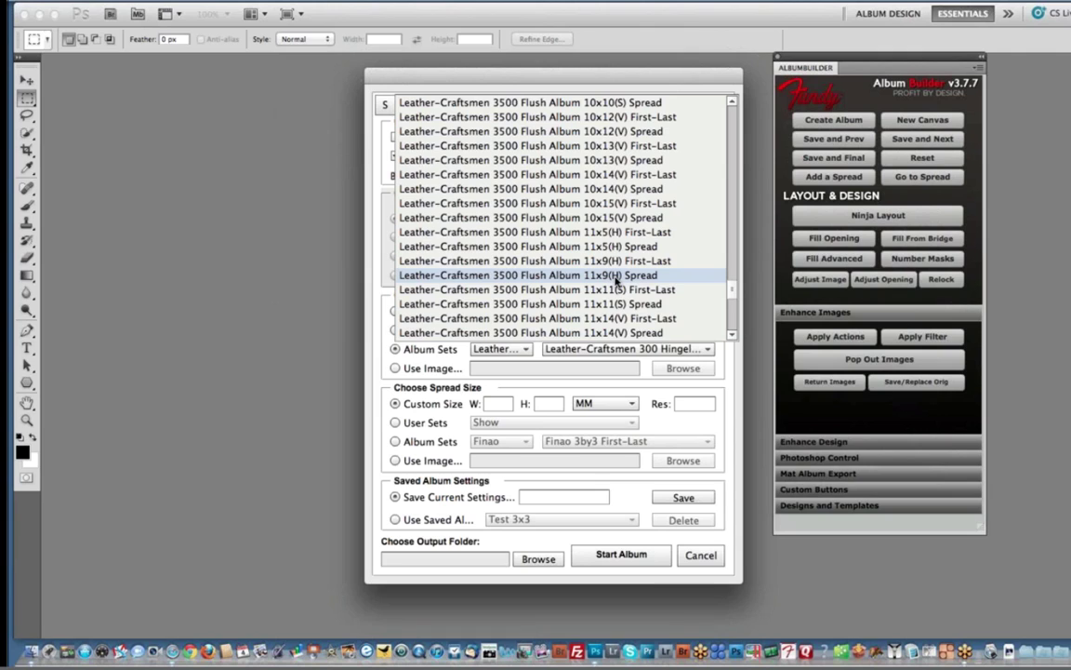
{"action": "scroll", "coordinate": [616, 279], "scroll_direction": "up", "scroll_amount": 3}
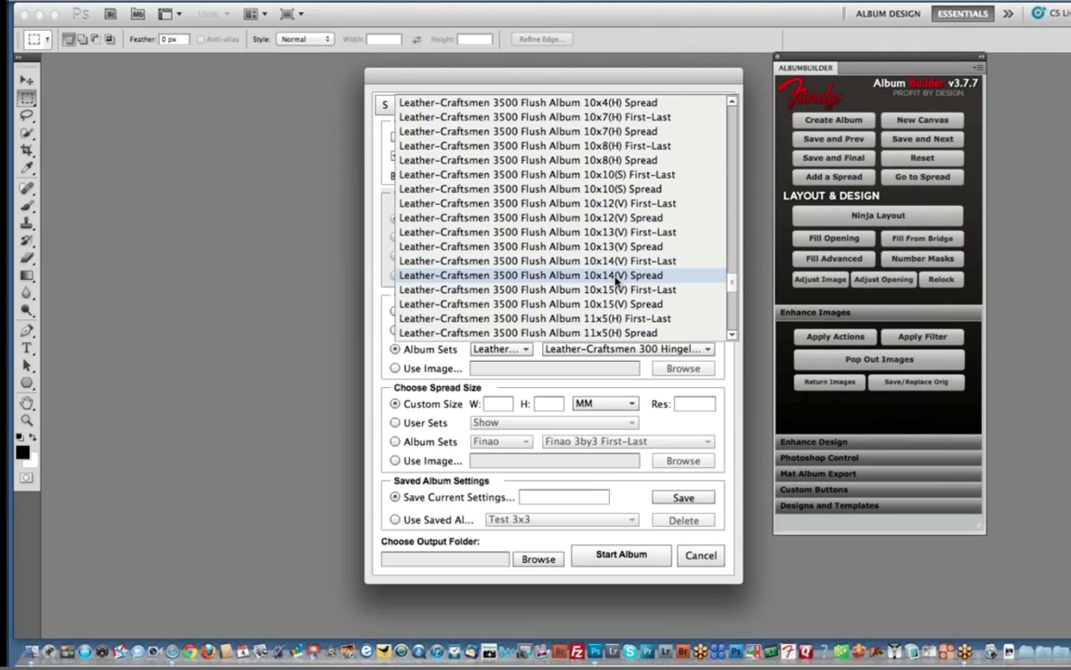
{"action": "left_click", "coordinate": [629, 188]}
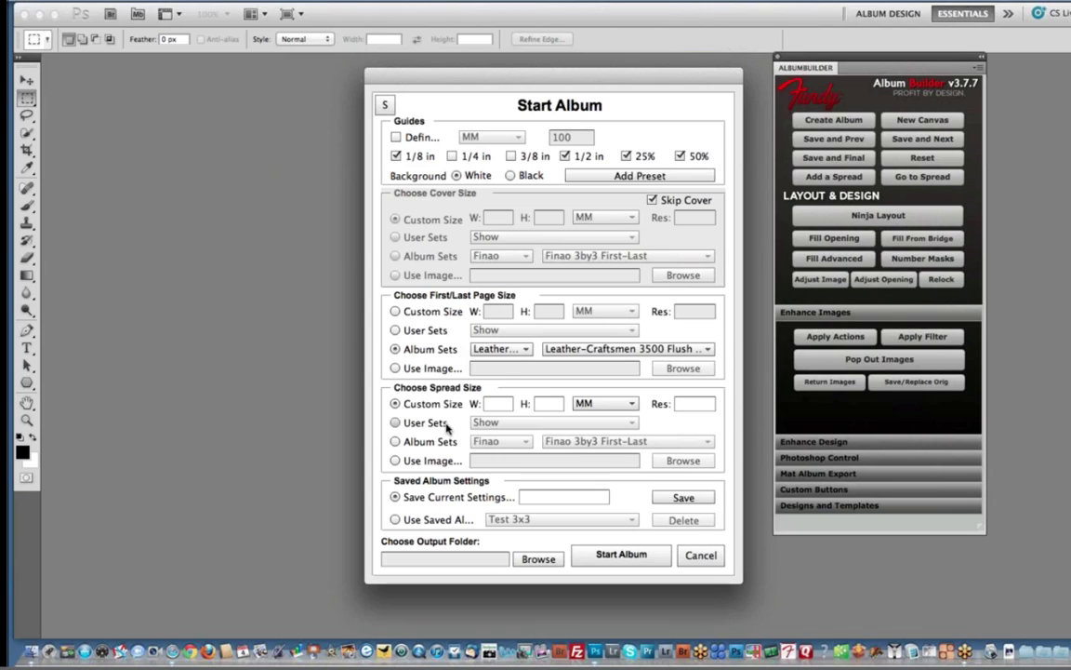
- Base the spread size on the Leather-Craftsmen album sets
{"action": "left_click", "coordinate": [422, 443]}
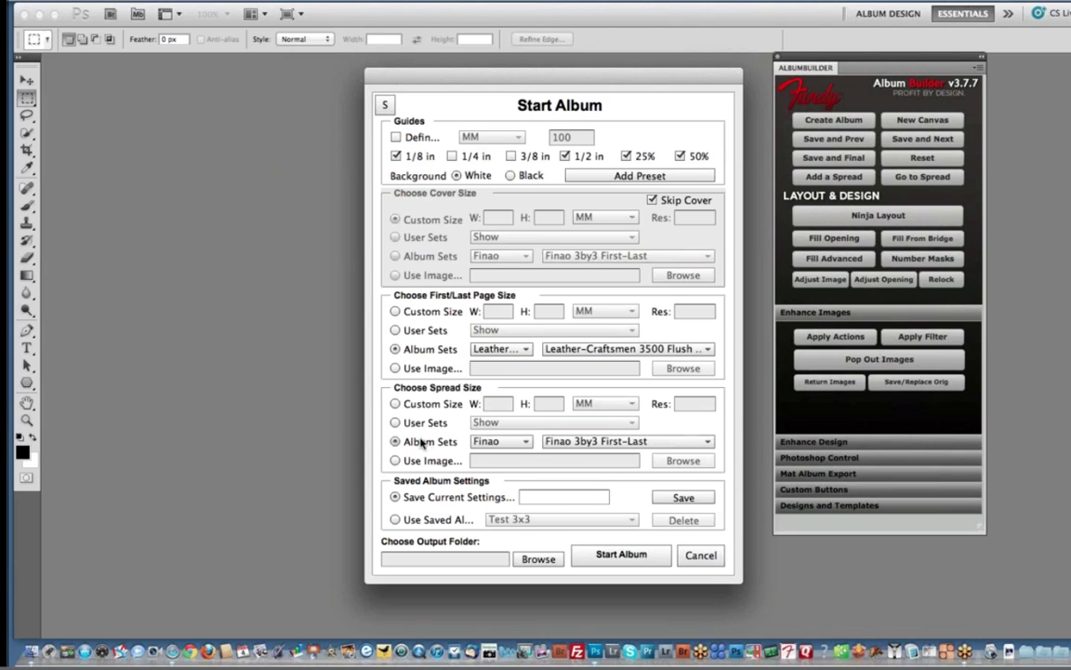
{"action": "left_click", "coordinate": [497, 442]}
{"action": "scroll", "coordinate": [531, 342], "scroll_direction": "down", "scroll_amount": 5}
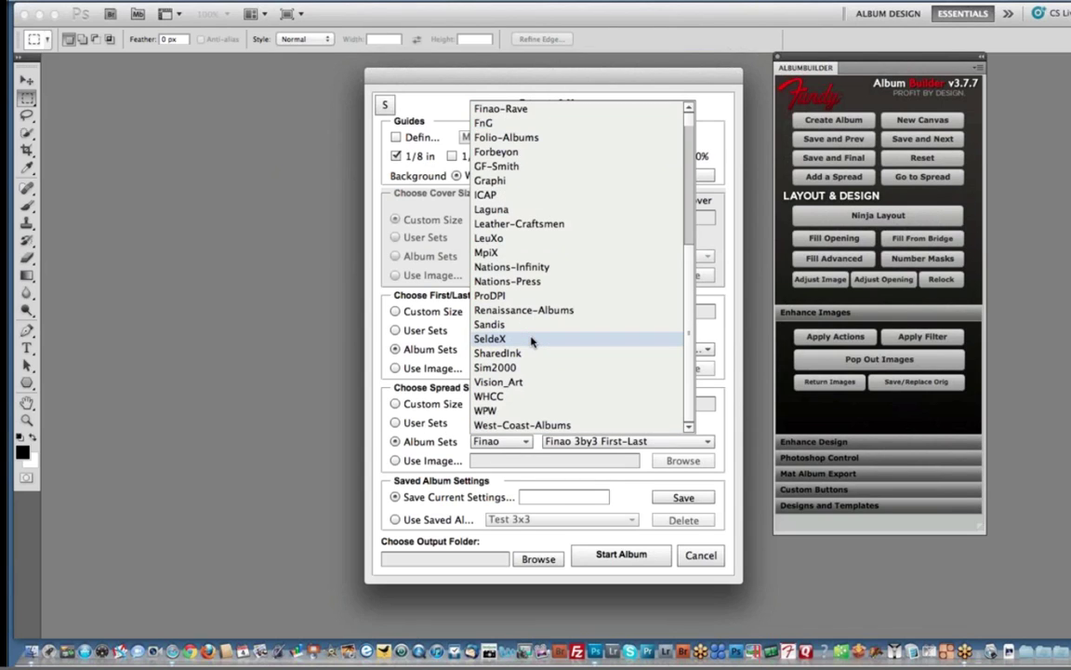
{"action": "scroll", "coordinate": [532, 341], "scroll_direction": "up", "scroll_amount": 3}
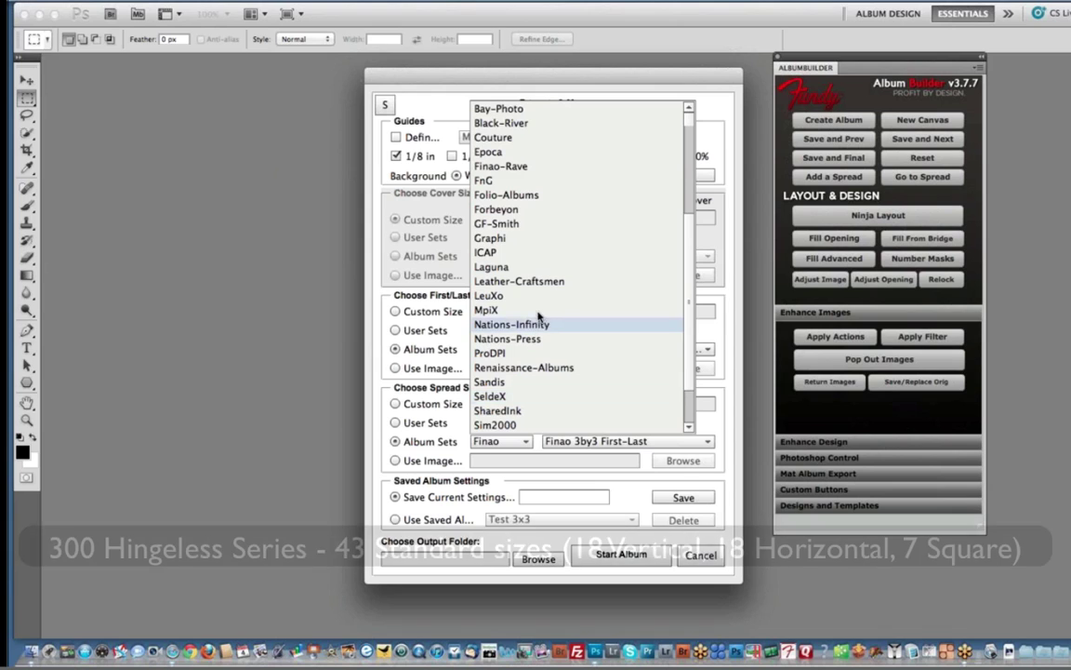
{"action": "left_click", "coordinate": [539, 282]}
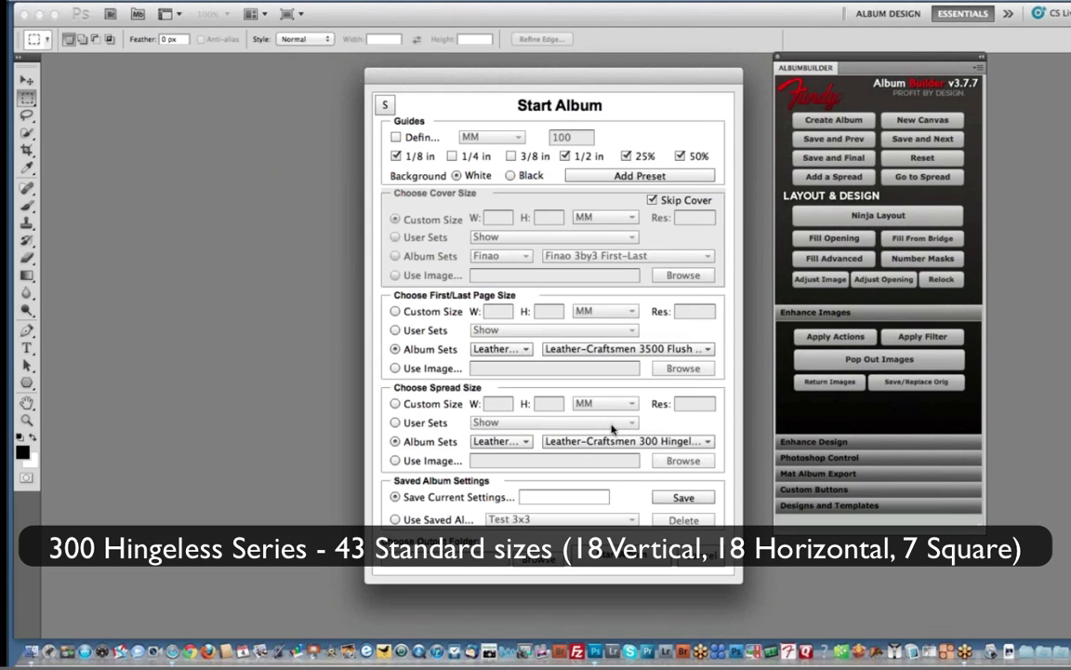
- Choose the Leather-Craftsmen 3500 Flush Album 10x10(S) format for the spread size
{"action": "left_click", "coordinate": [613, 444]}
{"action": "scroll", "coordinate": [626, 381], "scroll_direction": "down", "scroll_amount": 15}
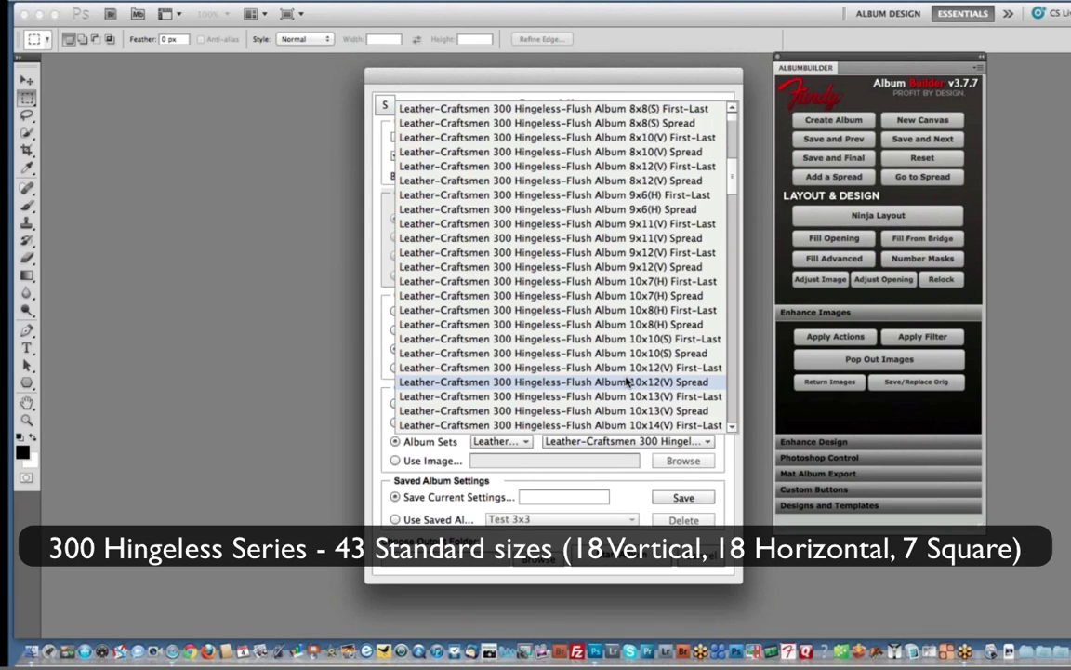
{"action": "scroll", "coordinate": [626, 382], "scroll_direction": "down", "scroll_amount": 5}
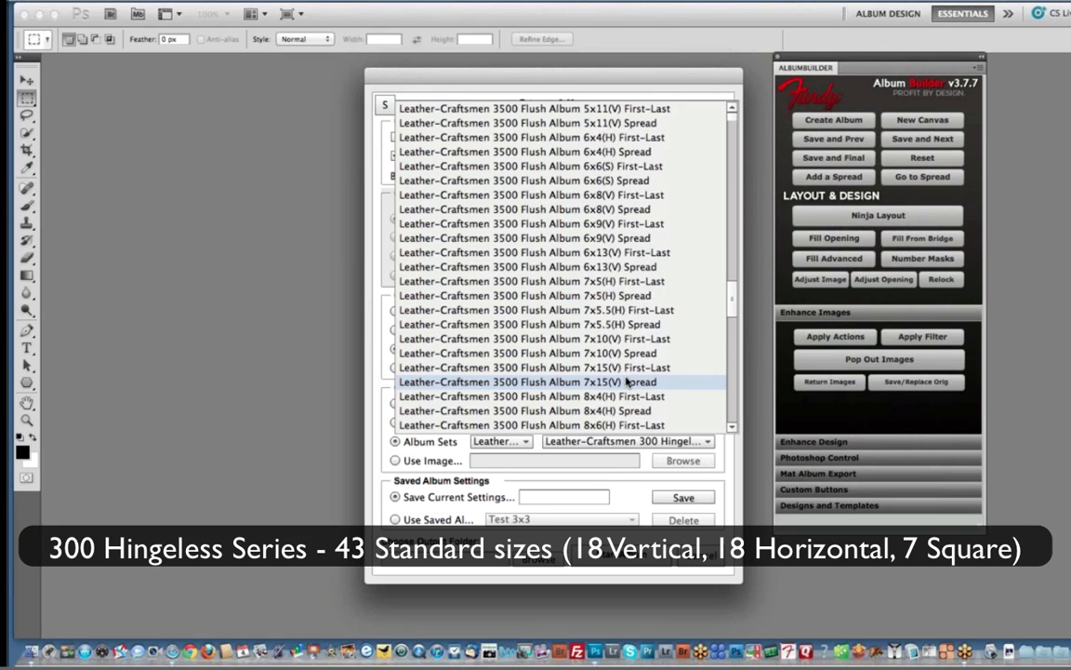
{"action": "scroll", "coordinate": [626, 381], "scroll_direction": "down", "scroll_amount": 5}
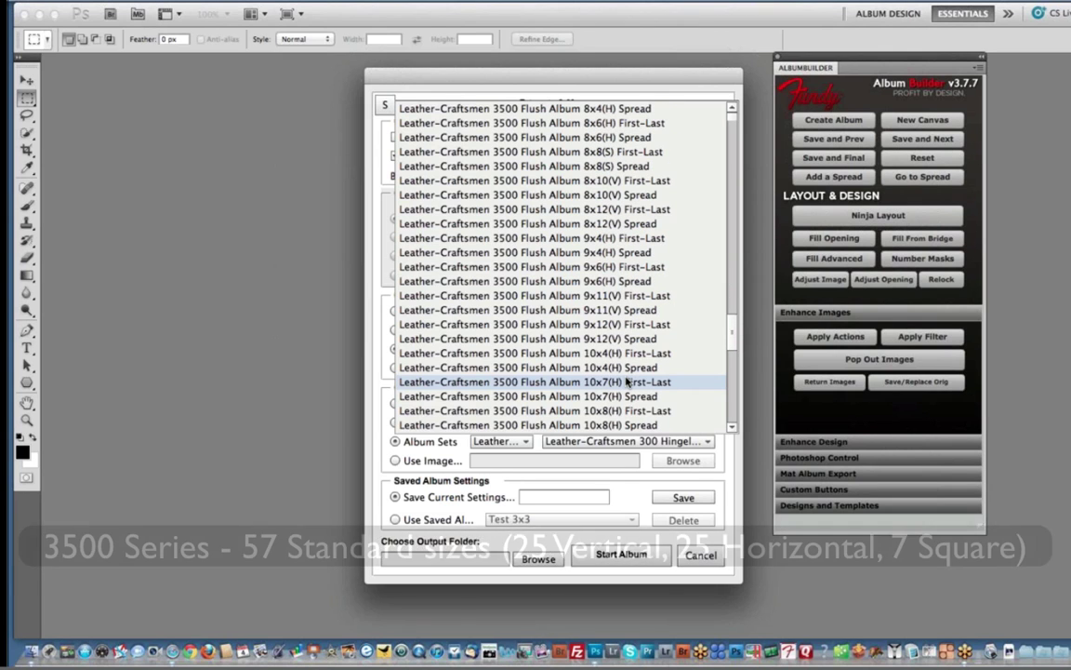
{"action": "scroll", "coordinate": [630, 370], "scroll_direction": "down", "scroll_amount": 4}
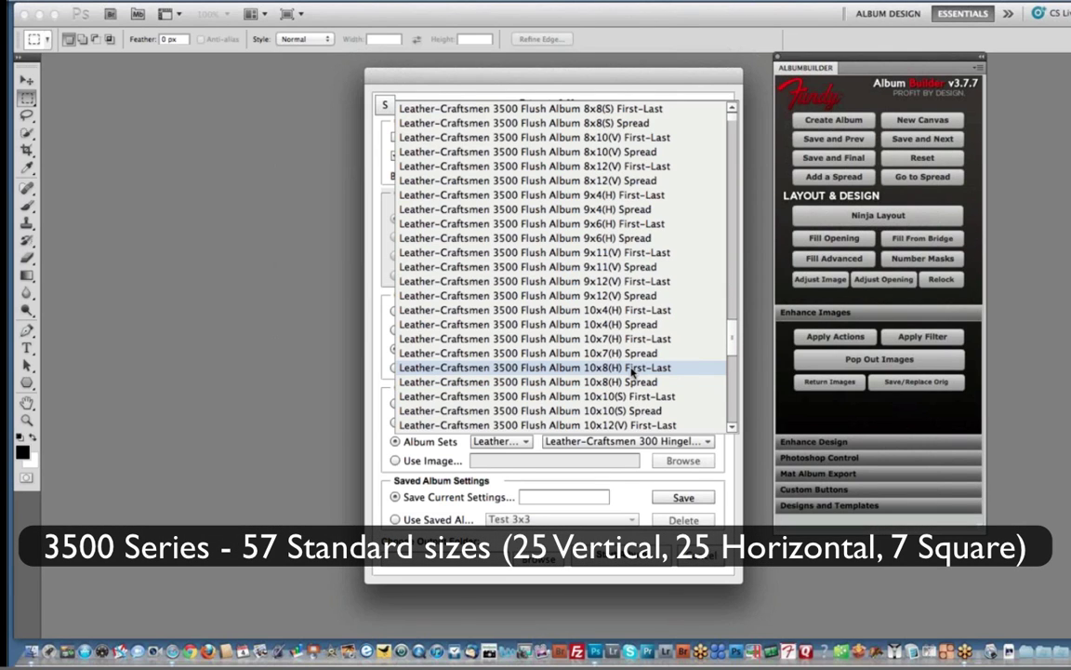
{"action": "left_click", "coordinate": [636, 398]}
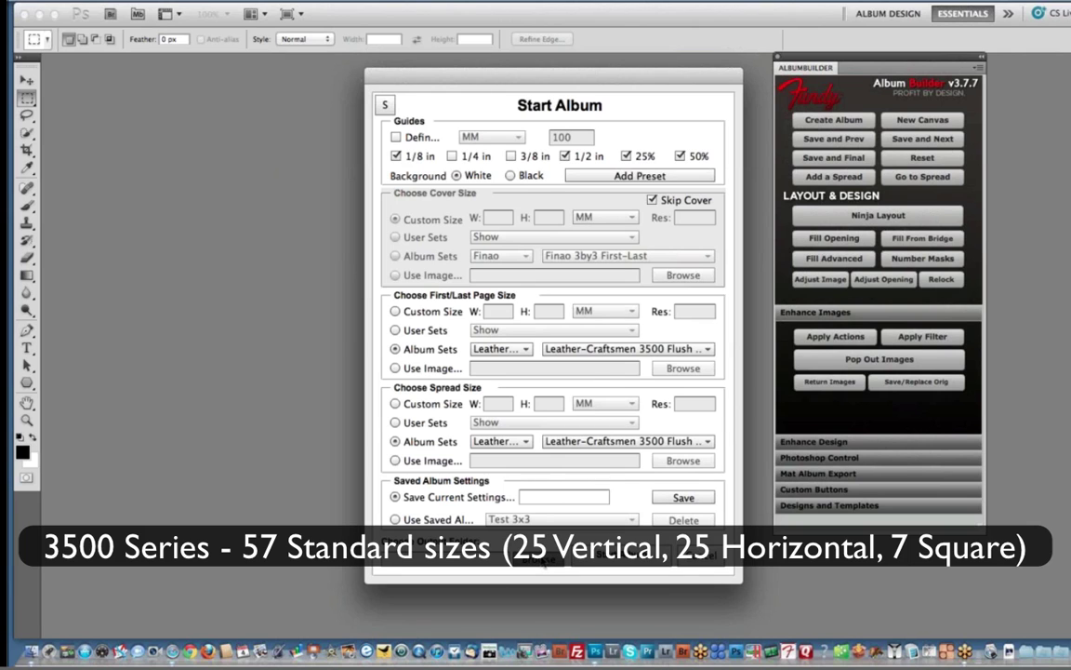
- Set the output folder to LC Webinar on the Desktop, start the album, and enlarge the 001.psd document window
{"action": "left_click", "coordinate": [544, 558]}
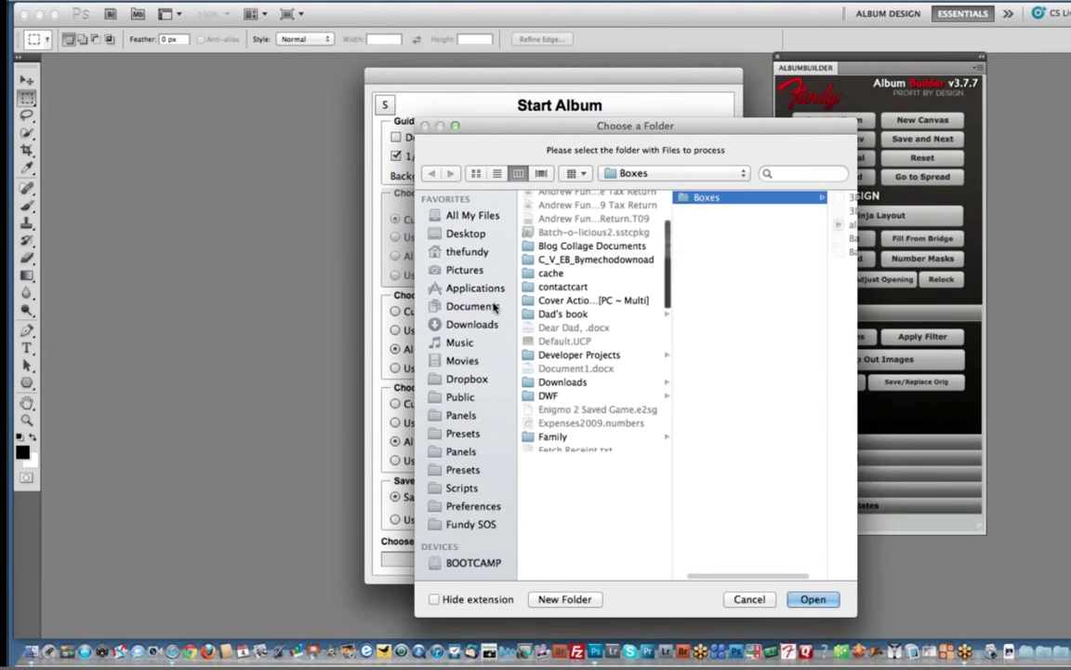
{"action": "left_click", "coordinate": [465, 234]}
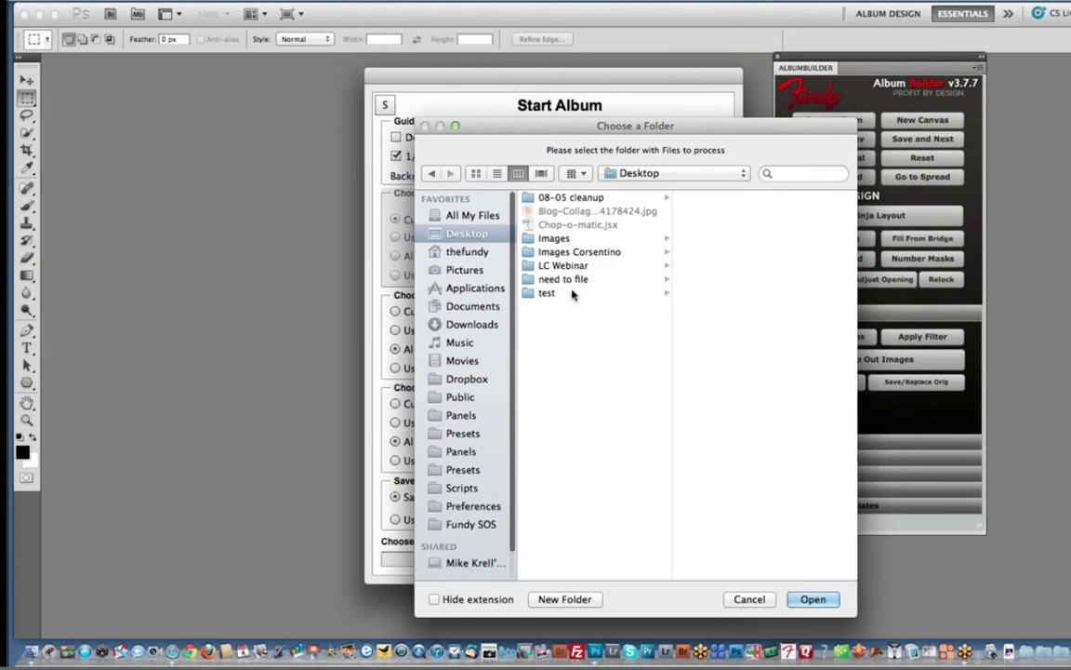
{"action": "left_click", "coordinate": [572, 267]}
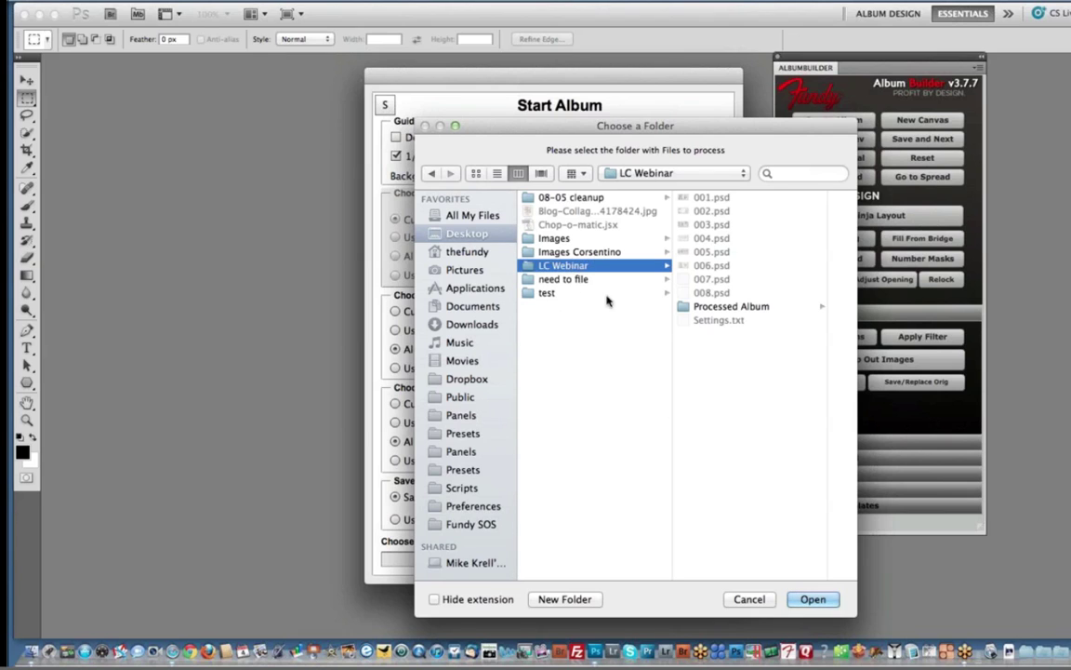
{"action": "left_click", "coordinate": [825, 599]}
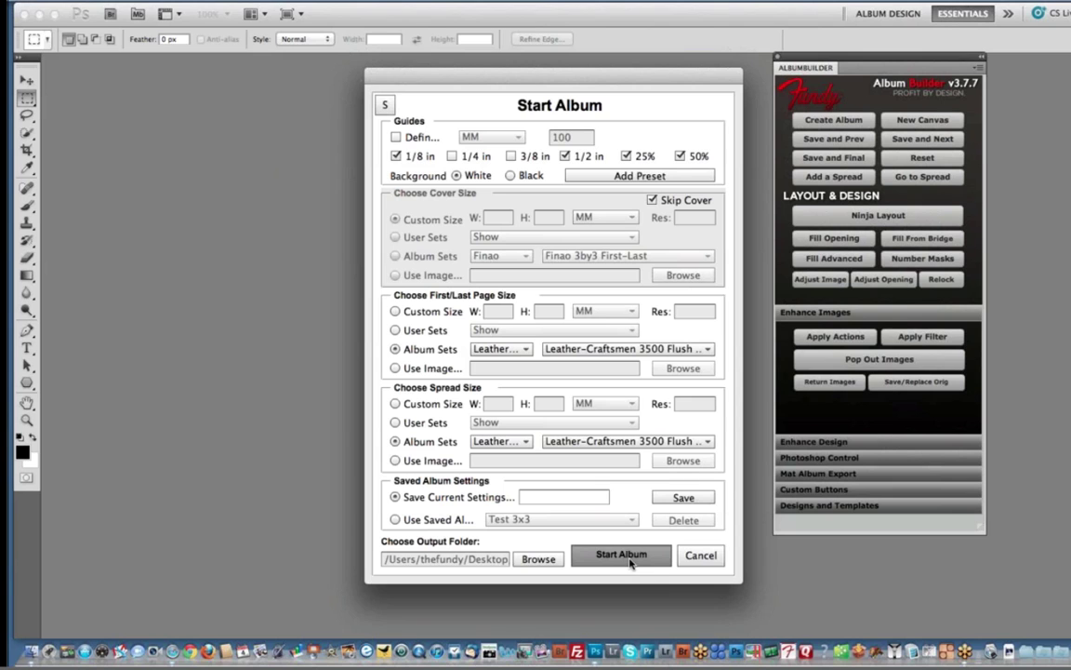
{"action": "left_click", "coordinate": [630, 558]}
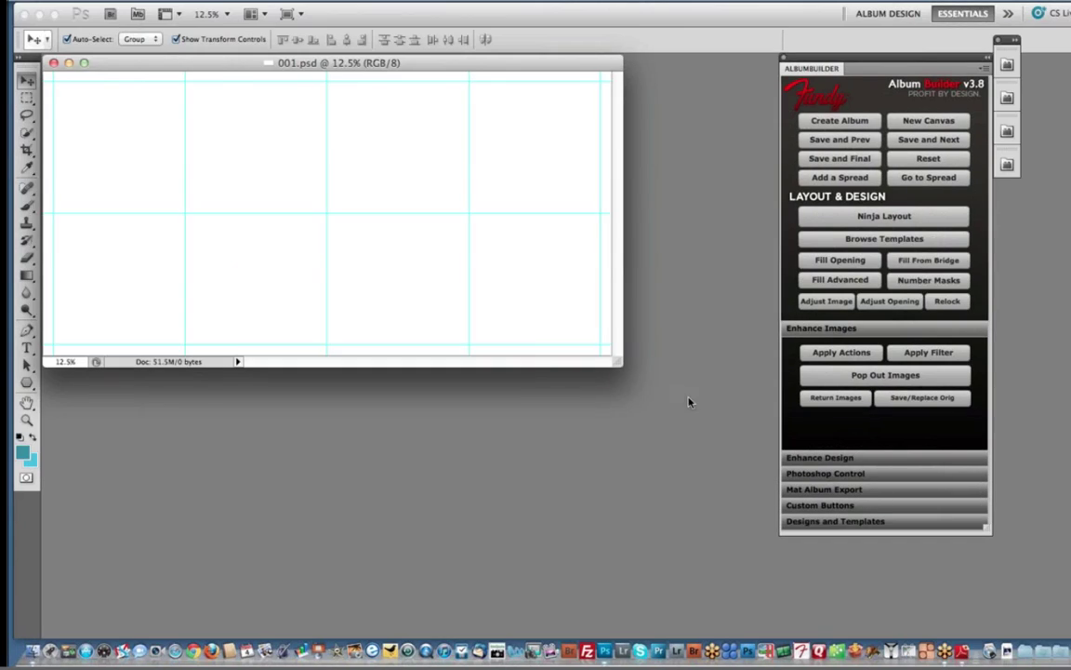
{"action": "left_click_drag", "start_coordinate": [622, 364], "coordinate": [719, 434]}
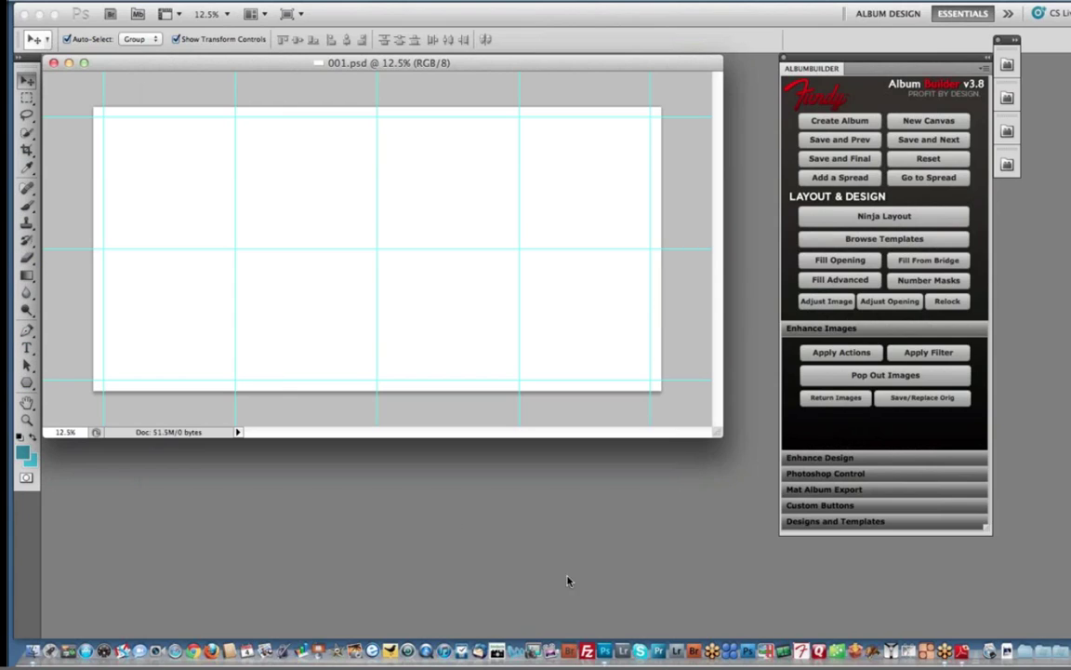
- Switch to Adobe Bridge, open image folder 01 and enlarge its thumbnails
{"action": "left_click", "coordinate": [567, 656]}
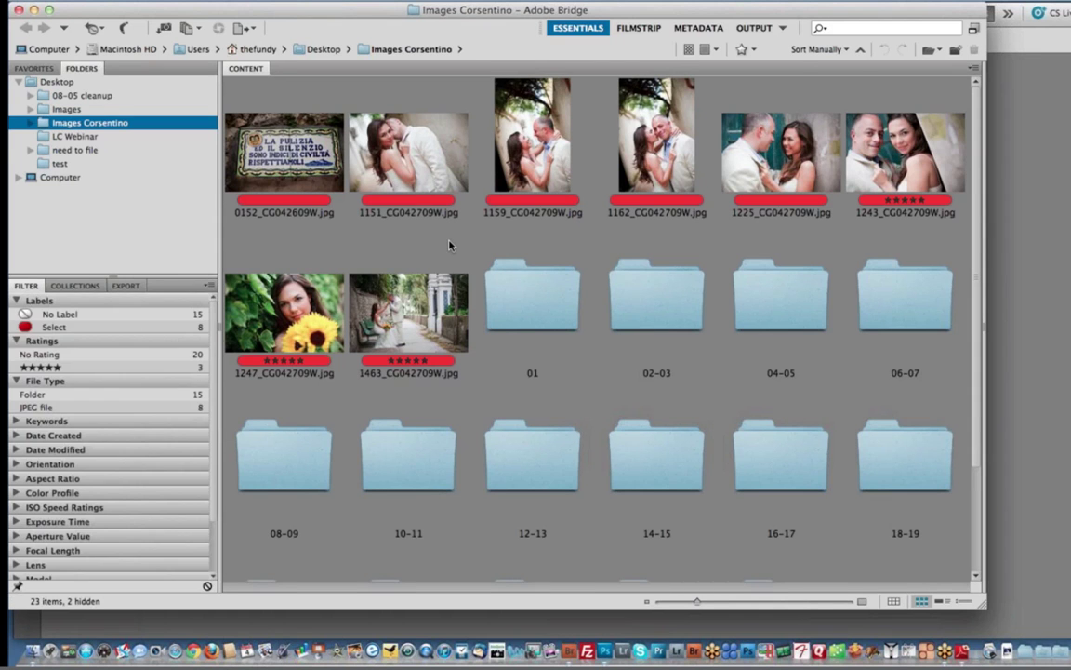
{"action": "double_click", "coordinate": [531, 294]}
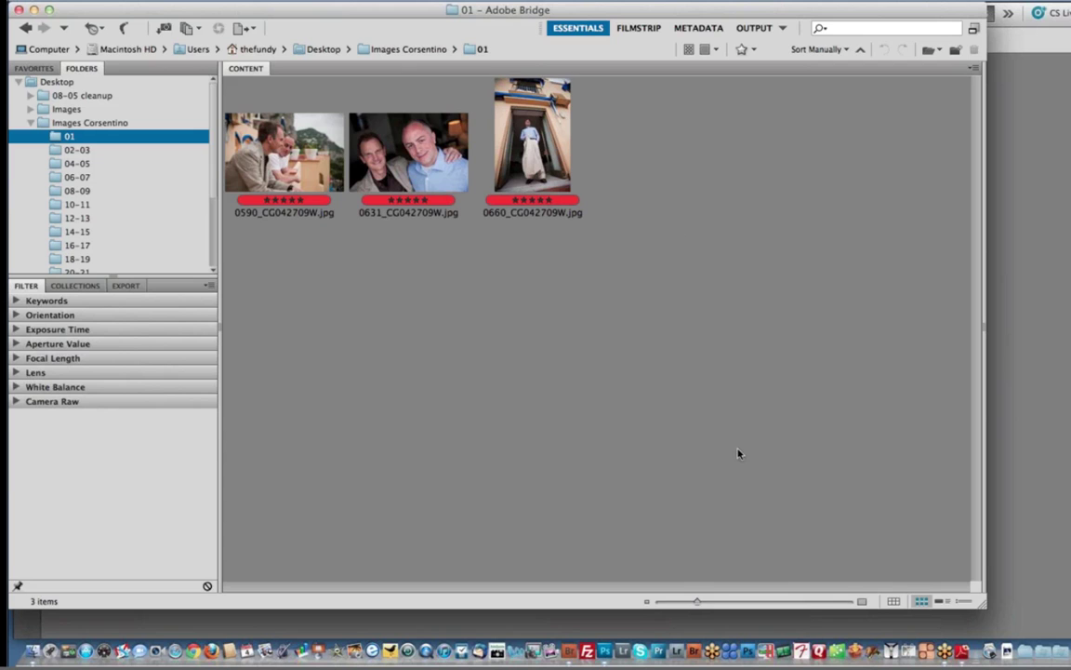
{"action": "left_click_drag", "start_coordinate": [701, 603], "coordinate": [746, 602]}
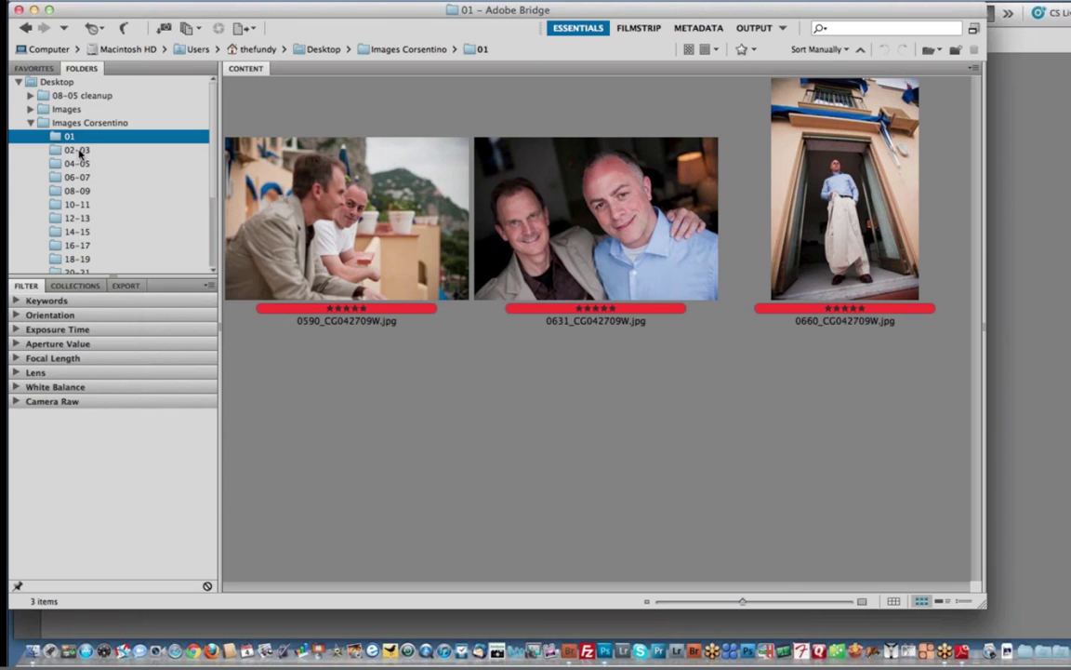
- Look through the photos sorted into folders 02-03 through 10-11 and return to folder 01
{"action": "left_click", "coordinate": [78, 150]}
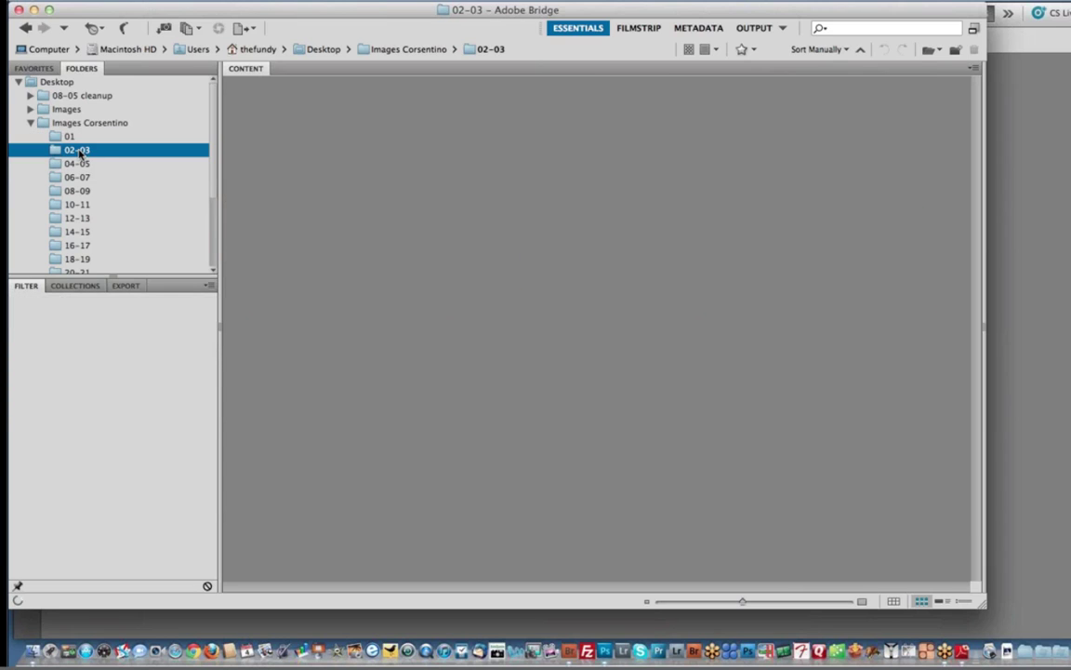
{"action": "left_click", "coordinate": [82, 165]}
{"action": "left_click", "coordinate": [85, 179]}
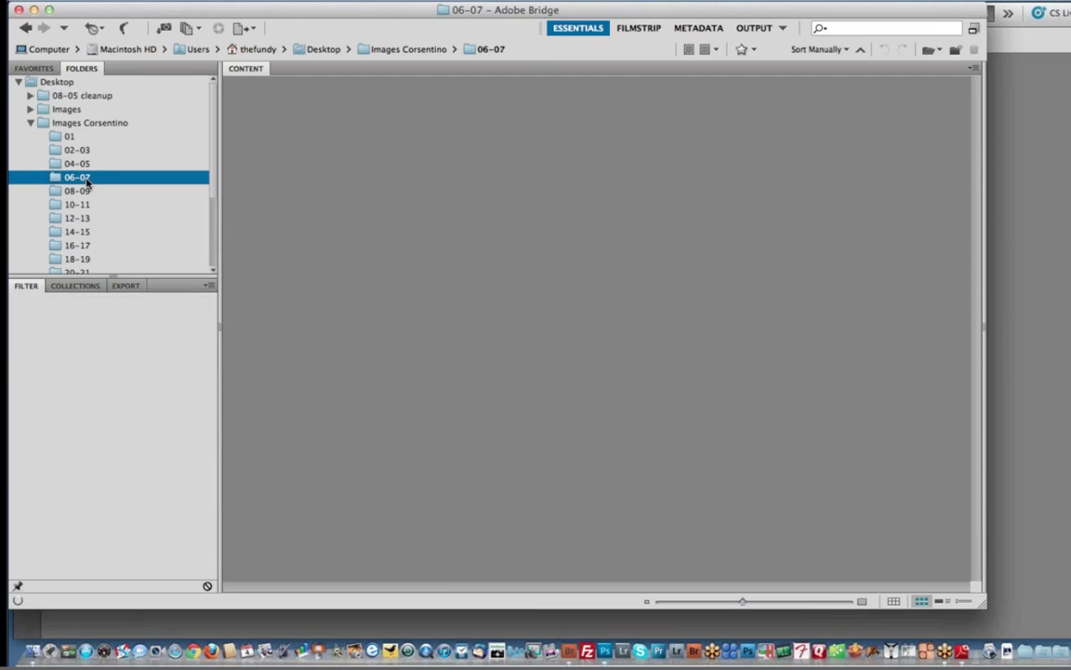
{"action": "left_click", "coordinate": [88, 191]}
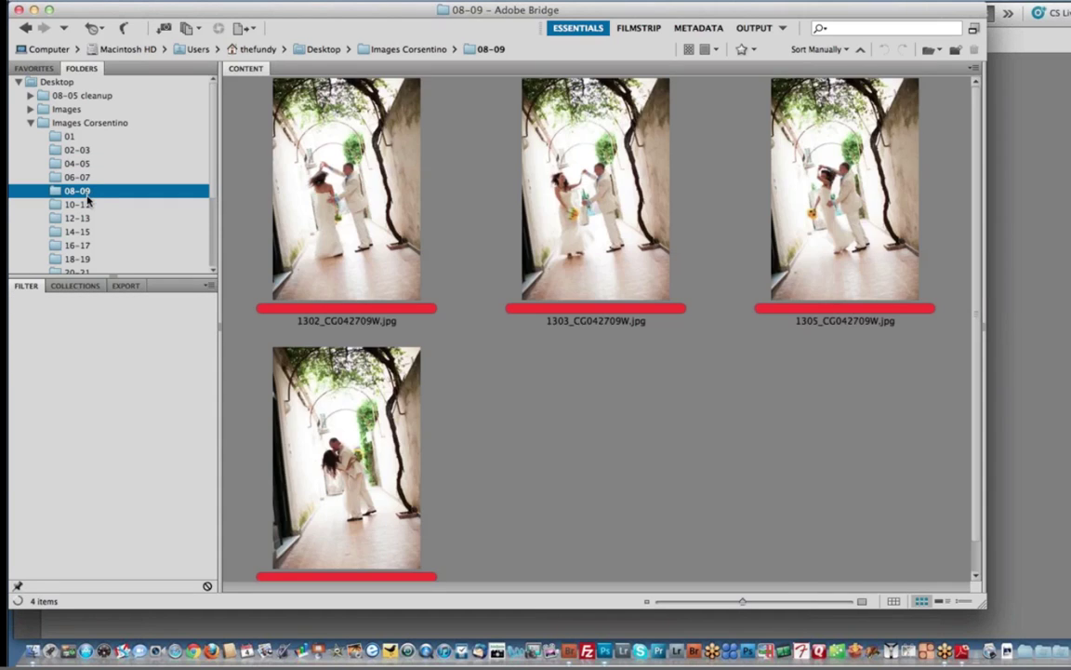
{"action": "left_click", "coordinate": [85, 204]}
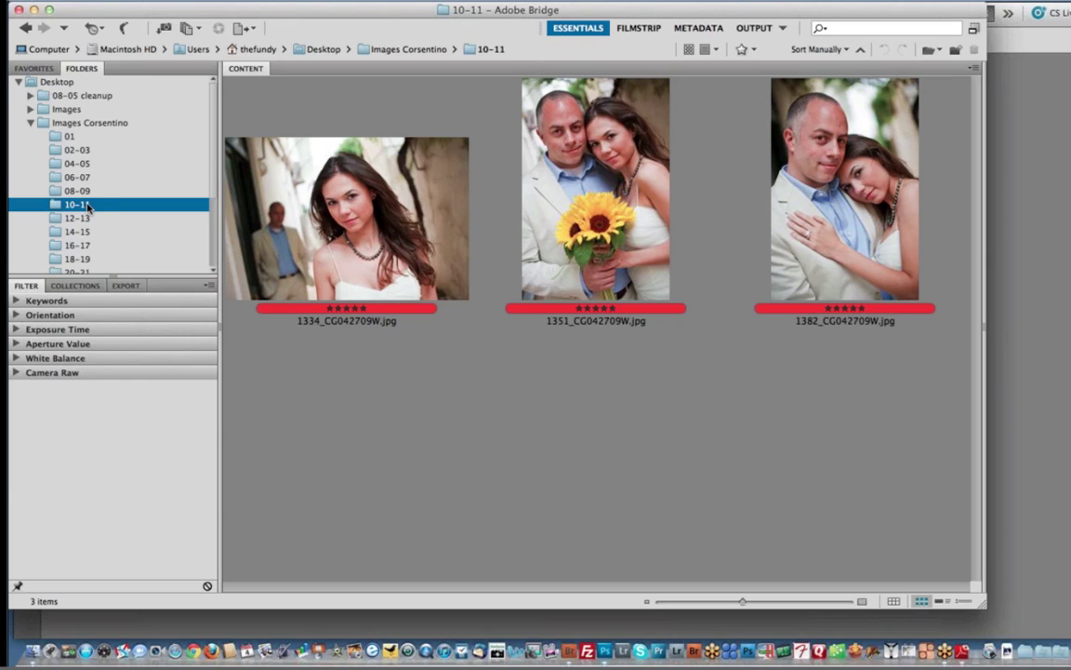
{"action": "left_click", "coordinate": [83, 133]}
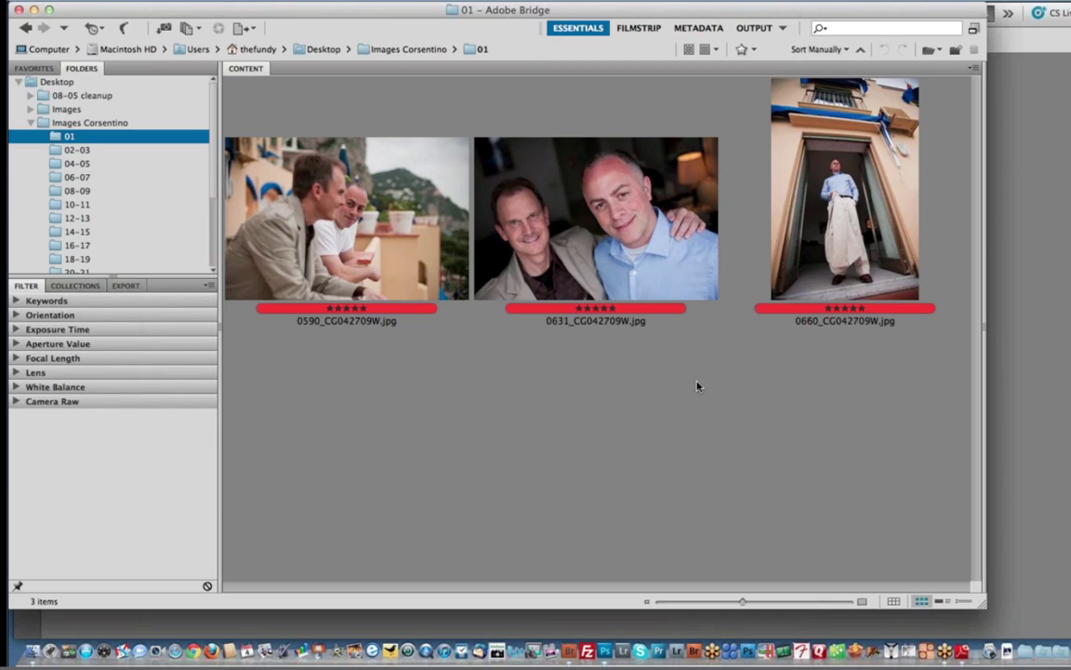
- Move photo 0660_CG042709W.jpg to the first place in folder 01 and select all three photos
{"action": "left_click", "coordinate": [802, 200]}
{"action": "left_click_drag", "start_coordinate": [251, 240], "coordinate": [244, 232]}
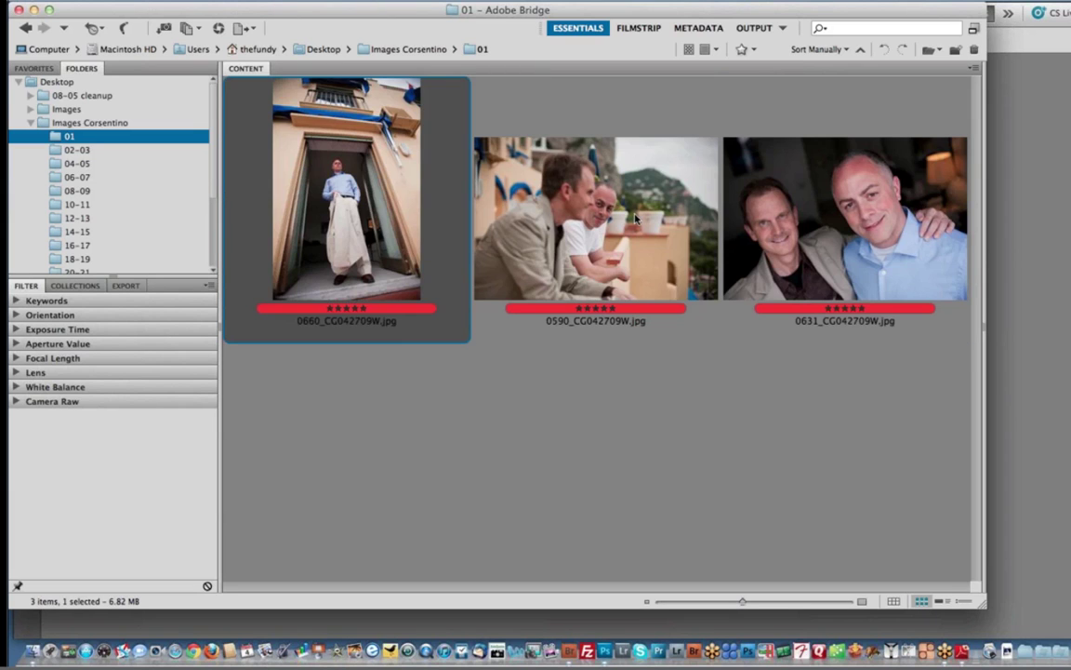
{"action": "key", "text": "Right"}
{"action": "key", "text": "Right"}
{"action": "left_click_drag", "start_coordinate": [742, 383], "coordinate": [336, 207]}
- Return to Photoshop and open the Super Ninja layout settings for spread 001.psd
{"action": "key", "text": "super+Tab"}
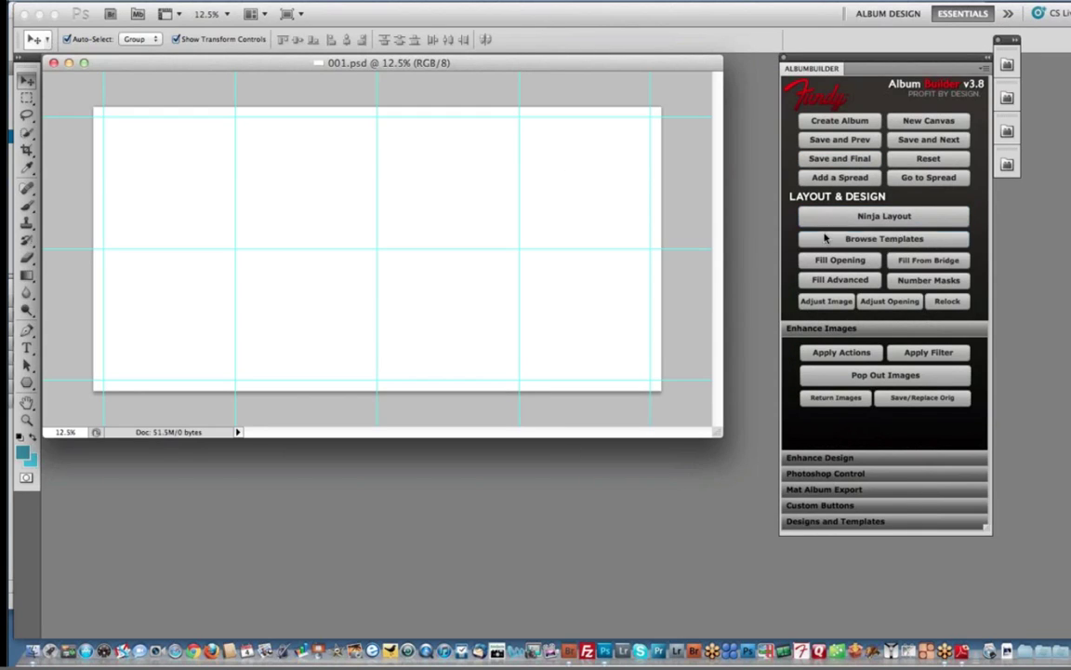
{"action": "left_click", "coordinate": [887, 241]}
{"action": "left_click", "coordinate": [885, 221]}
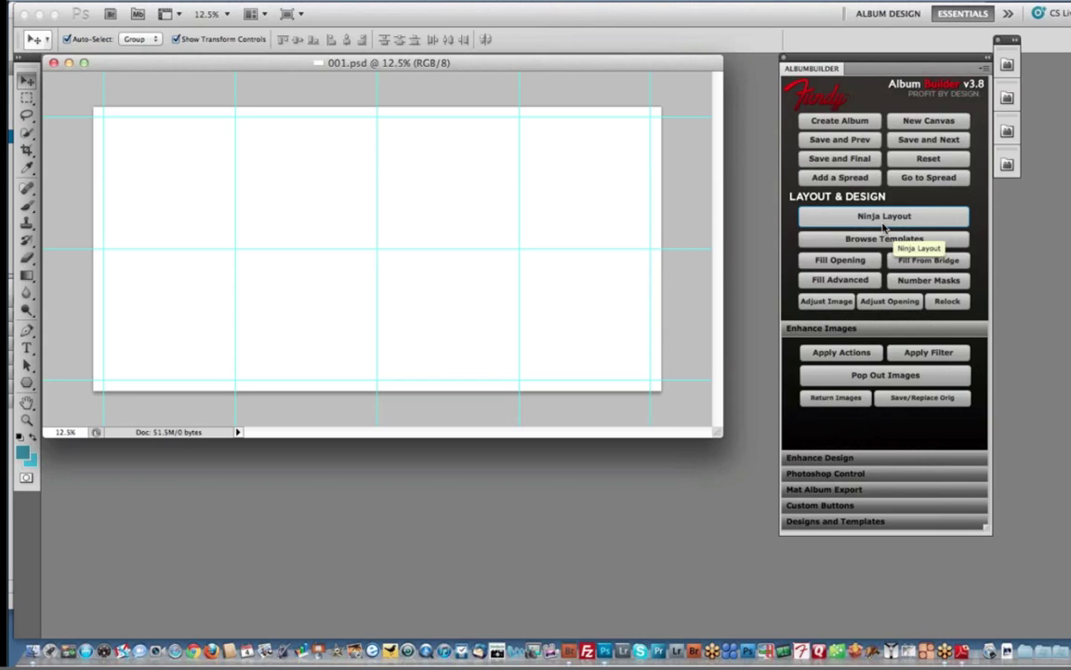
{"action": "left_click", "coordinate": [883, 224]}
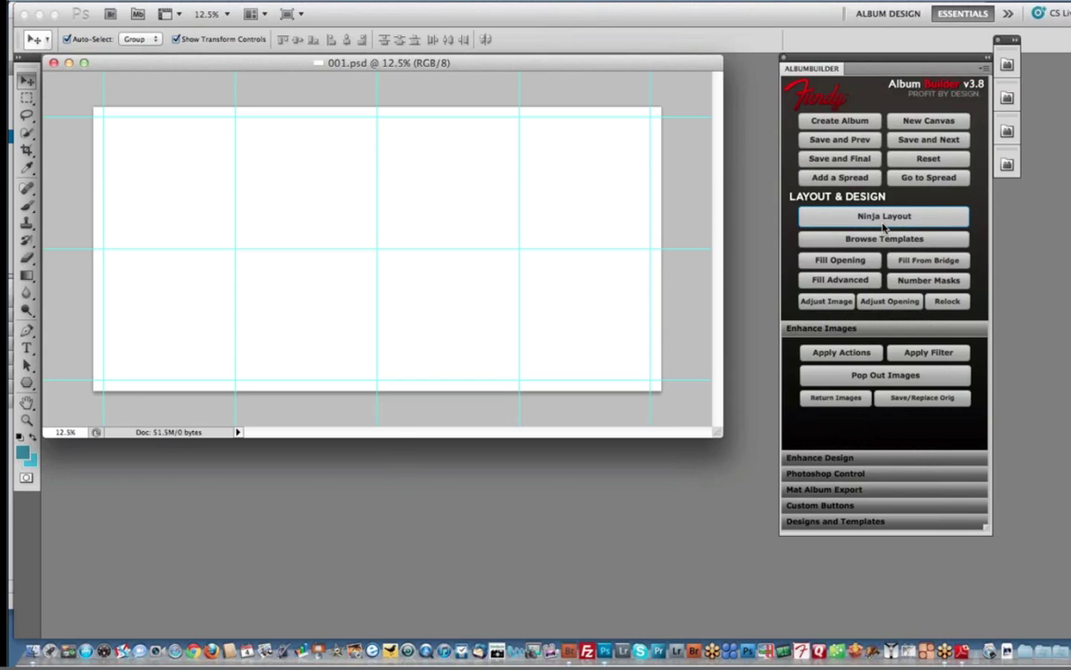
{"action": "left_click", "coordinate": [612, 391]}
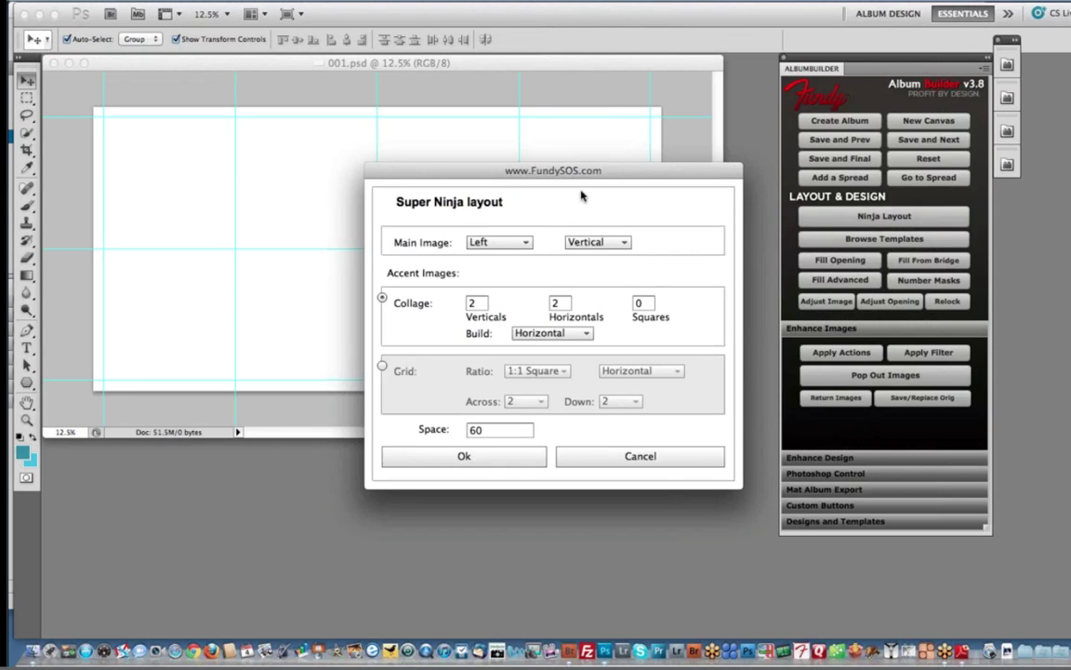
- Create a layout with a full-bleed main image on the left and a vertically built collage of 0 verticals and 2 horizontals
{"action": "left_click", "coordinate": [595, 242]}
{"action": "left_click", "coordinate": [590, 288]}
{"action": "left_click", "coordinate": [468, 307]}
{"action": "type", "text": "0"}
{"action": "key", "text": "Tab"}
{"action": "left_click", "coordinate": [558, 333]}
{"action": "left_click", "coordinate": [562, 337]}
{"action": "left_click", "coordinate": [556, 349]}
{"action": "key", "text": "super+Tab"}
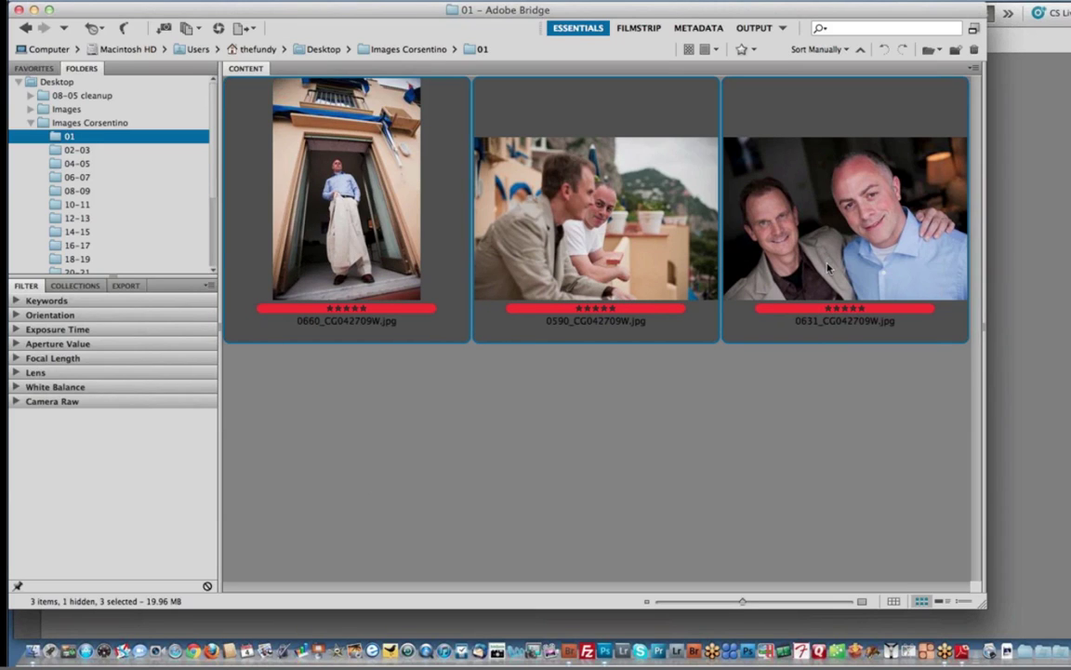
{"action": "key", "text": "super+Tab"}
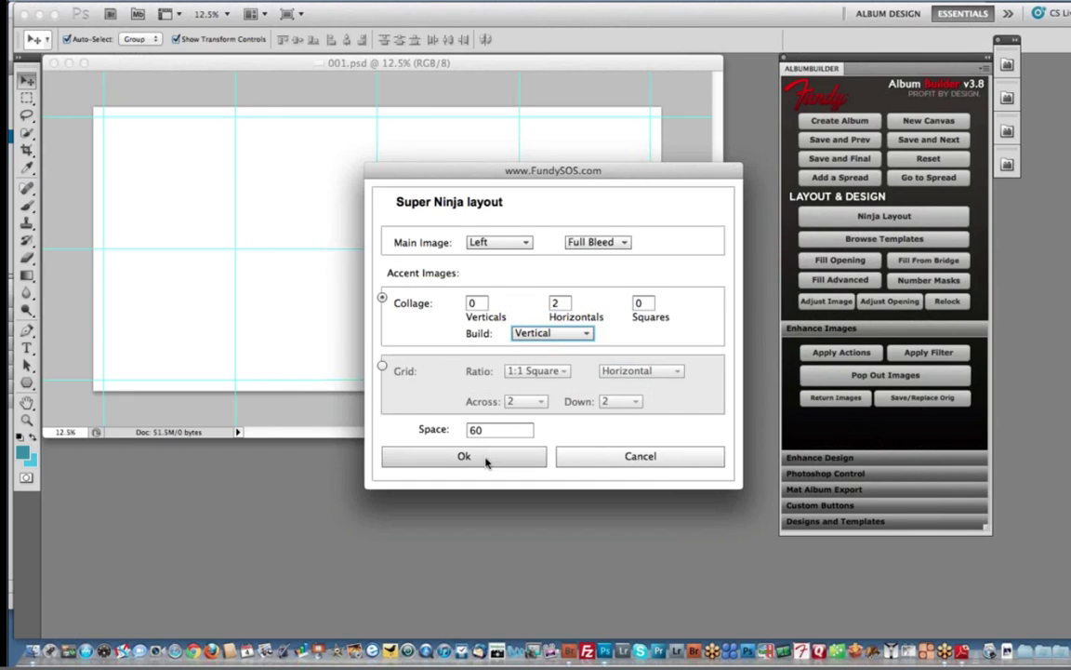
{"action": "left_click", "coordinate": [485, 456]}
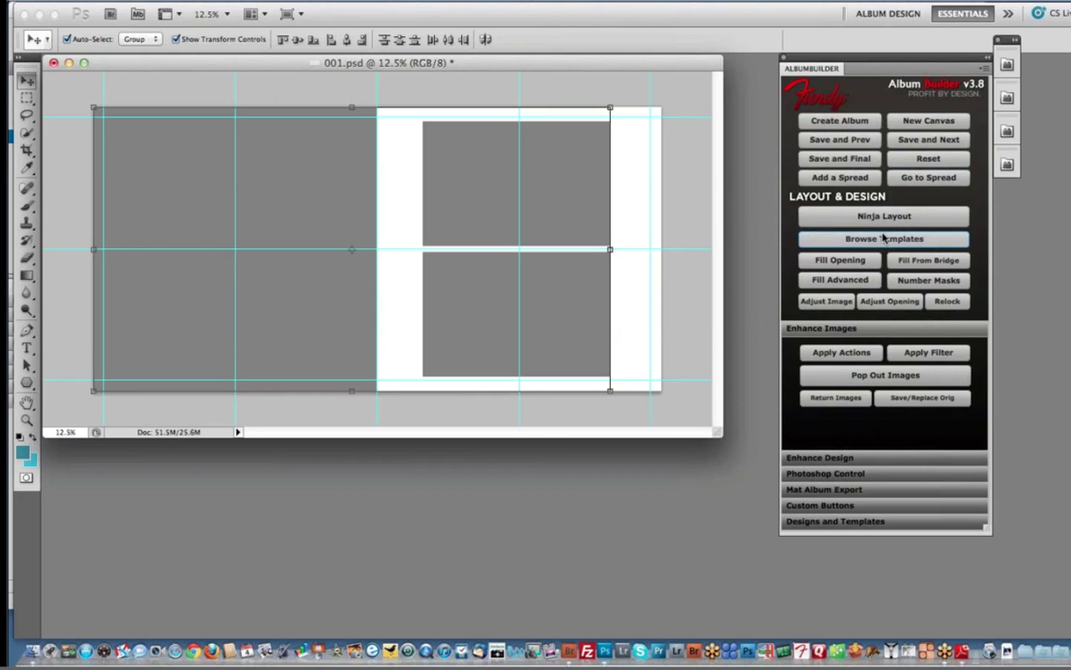
- Fill the layout's openings with the three photos selected in Bridge, shifting the main photo upward within its opening
{"action": "key", "text": "super+Tab"}
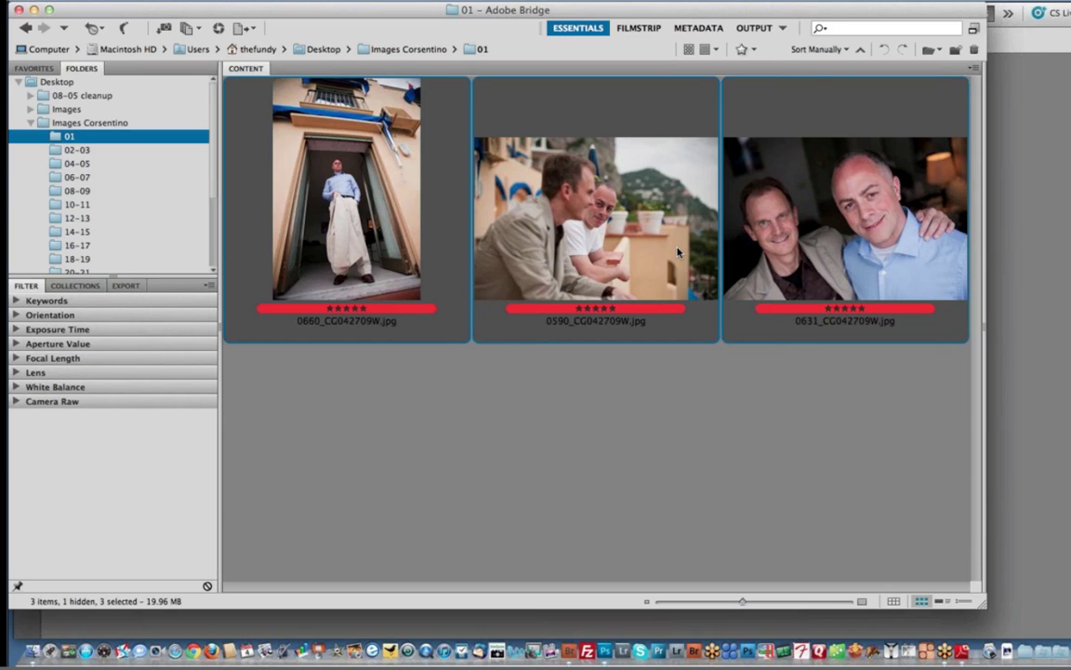
{"action": "key", "text": "super+Tab"}
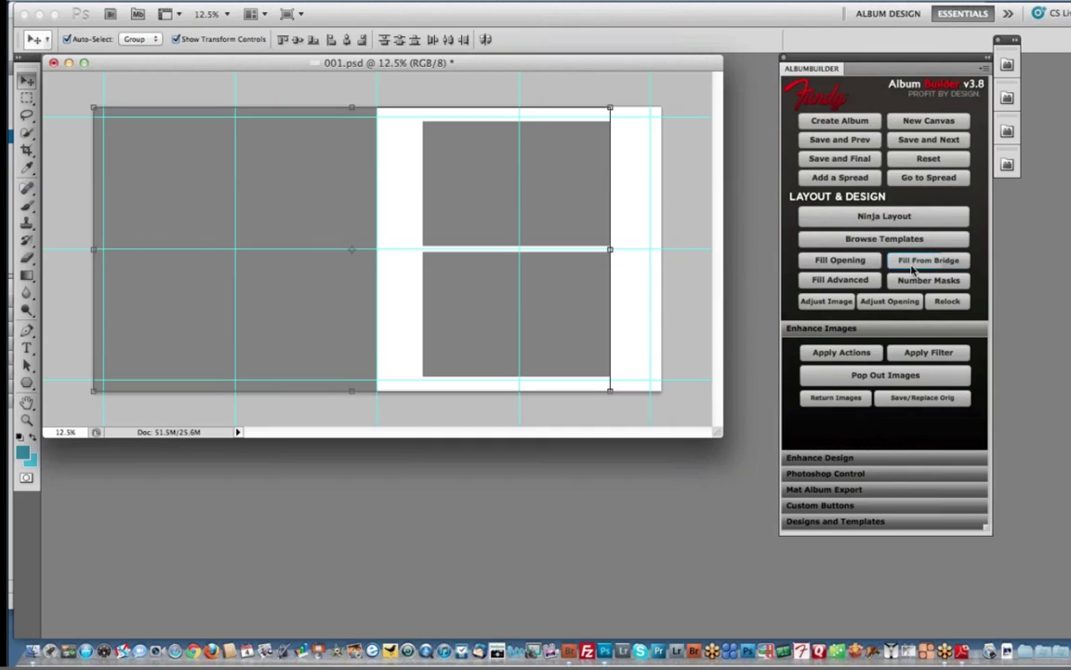
{"action": "left_click", "coordinate": [928, 260]}
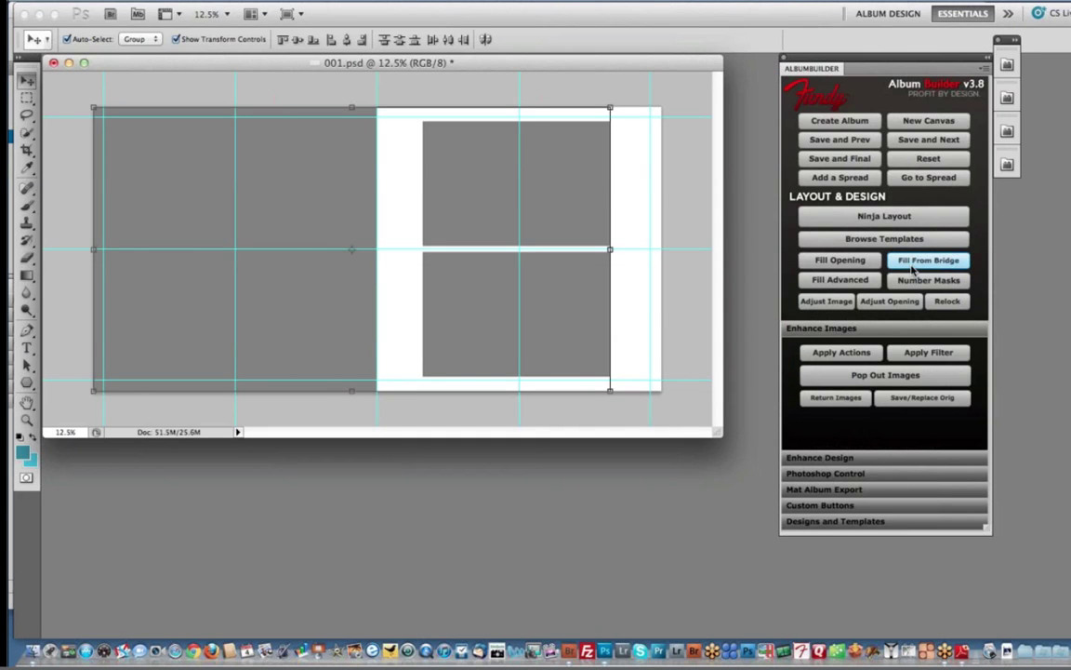
{"action": "left_click", "coordinate": [509, 272]}
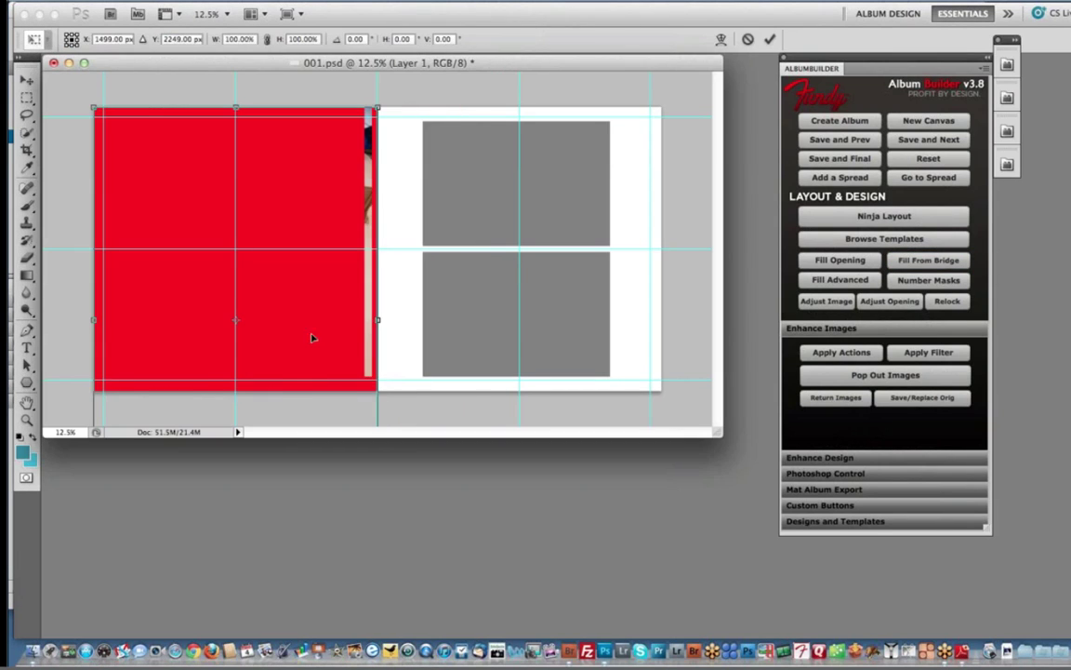
{"action": "left_click_drag", "start_coordinate": [312, 337], "coordinate": [312, 278]}
{"action": "key", "text": "Return"}
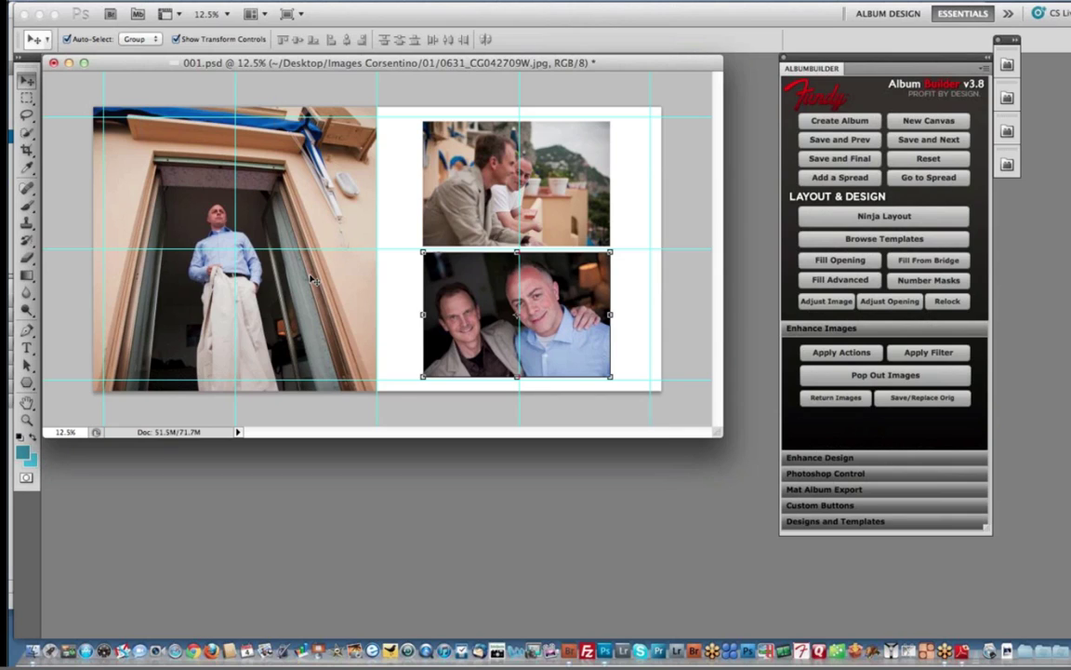
- Apply the Mocha B&W action from Artistic Actions Vol II v2.3 to both accent photos on the right page
{"action": "left_click_drag", "start_coordinate": [675, 333], "coordinate": [558, 181]}
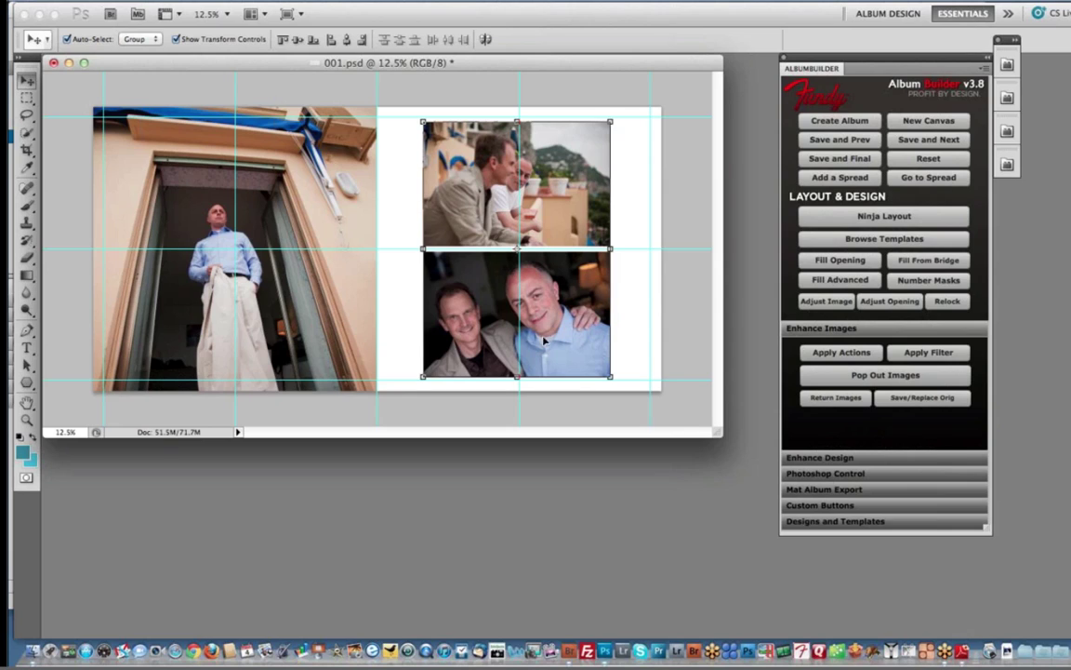
{"action": "left_click", "coordinate": [822, 355]}
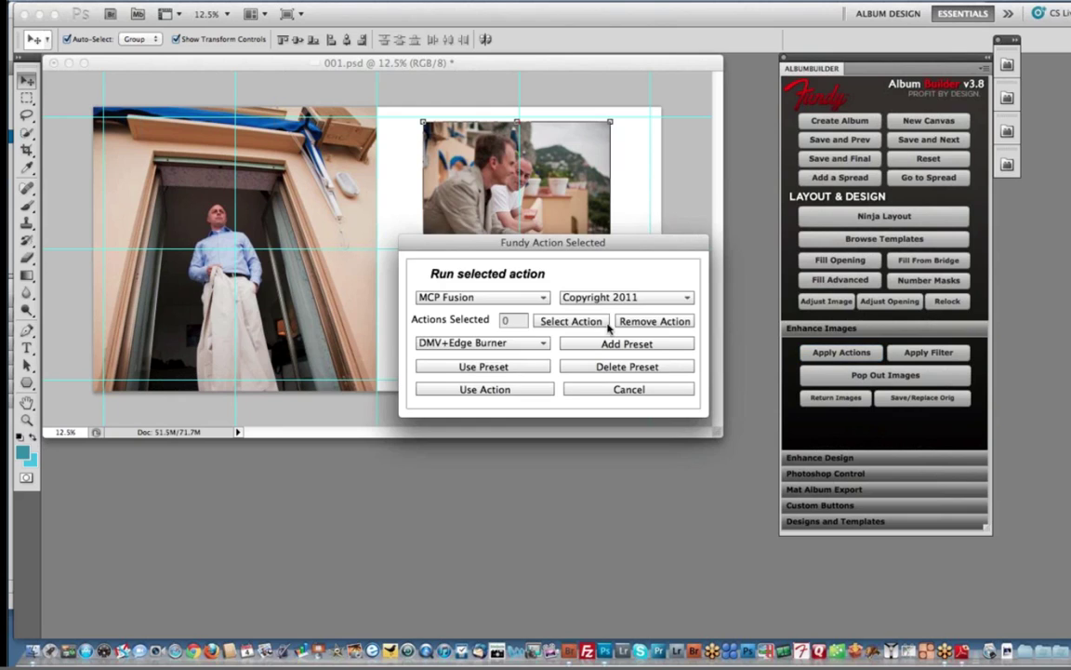
{"action": "left_click", "coordinate": [537, 301]}
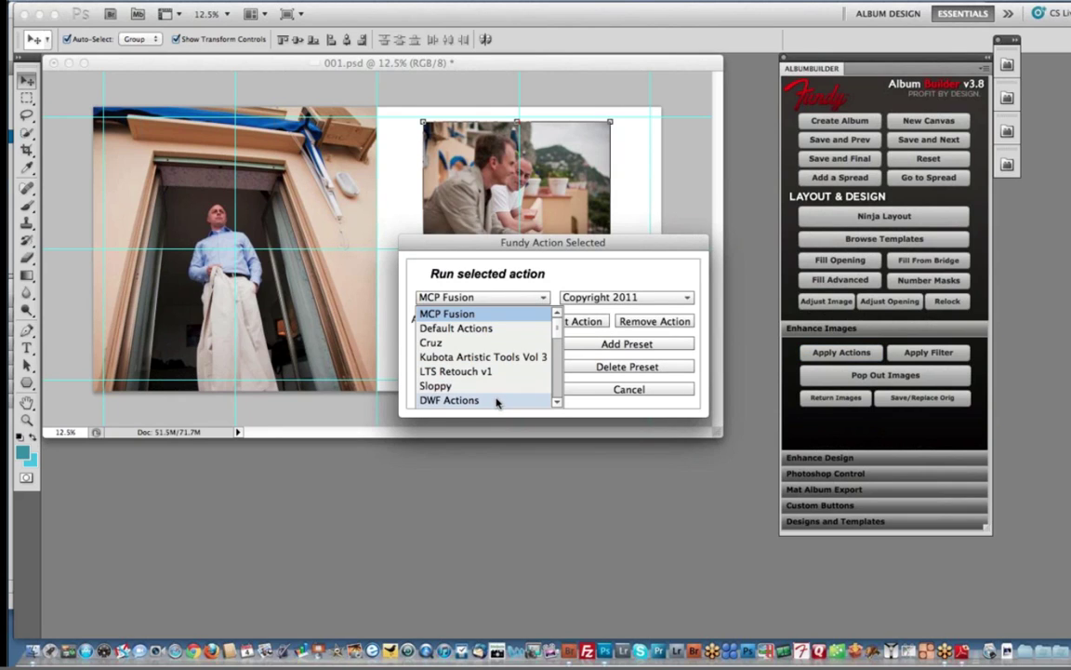
{"action": "scroll", "coordinate": [498, 353], "scroll_direction": "down", "scroll_amount": 5}
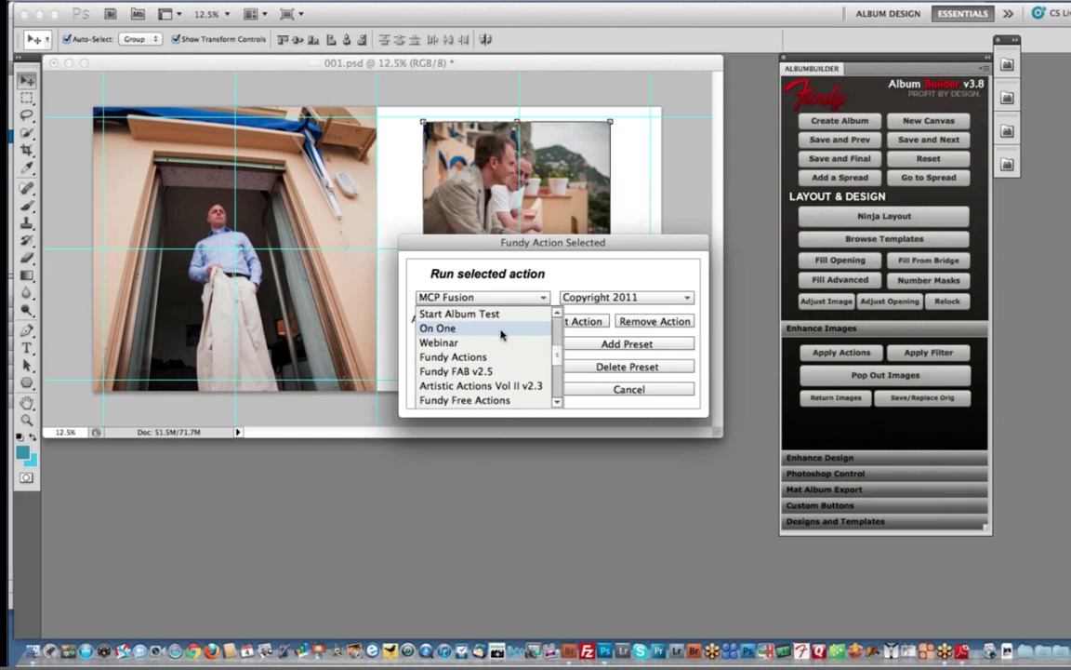
{"action": "left_click", "coordinate": [585, 298]}
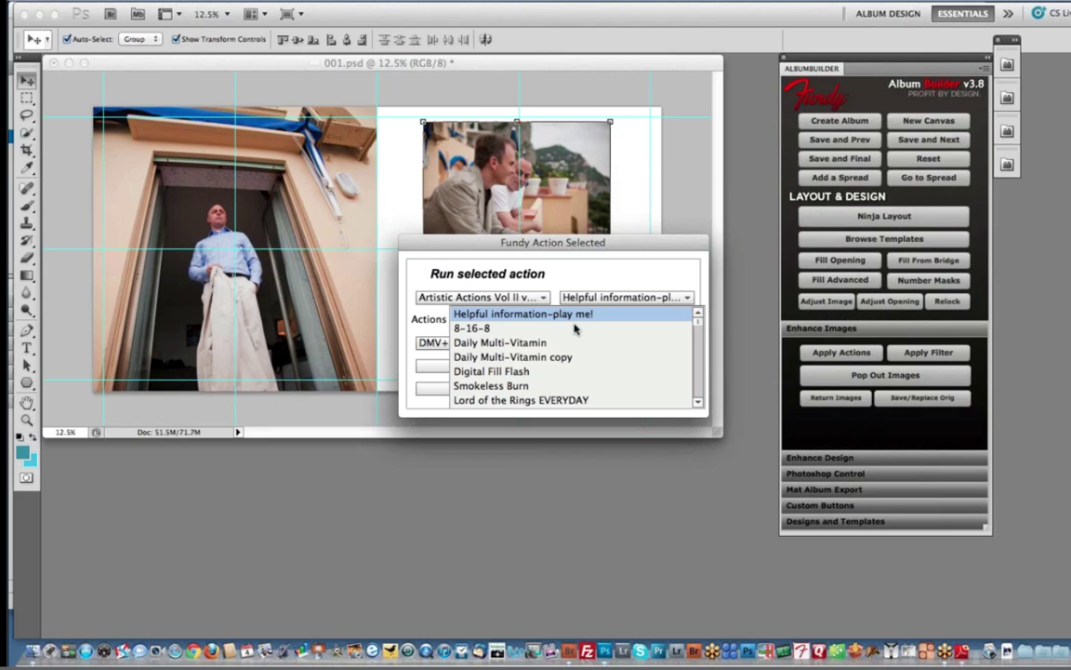
{"action": "scroll", "coordinate": [569, 353], "scroll_direction": "down", "scroll_amount": 10}
{"action": "scroll", "coordinate": [569, 352], "scroll_direction": "down", "scroll_amount": 15}
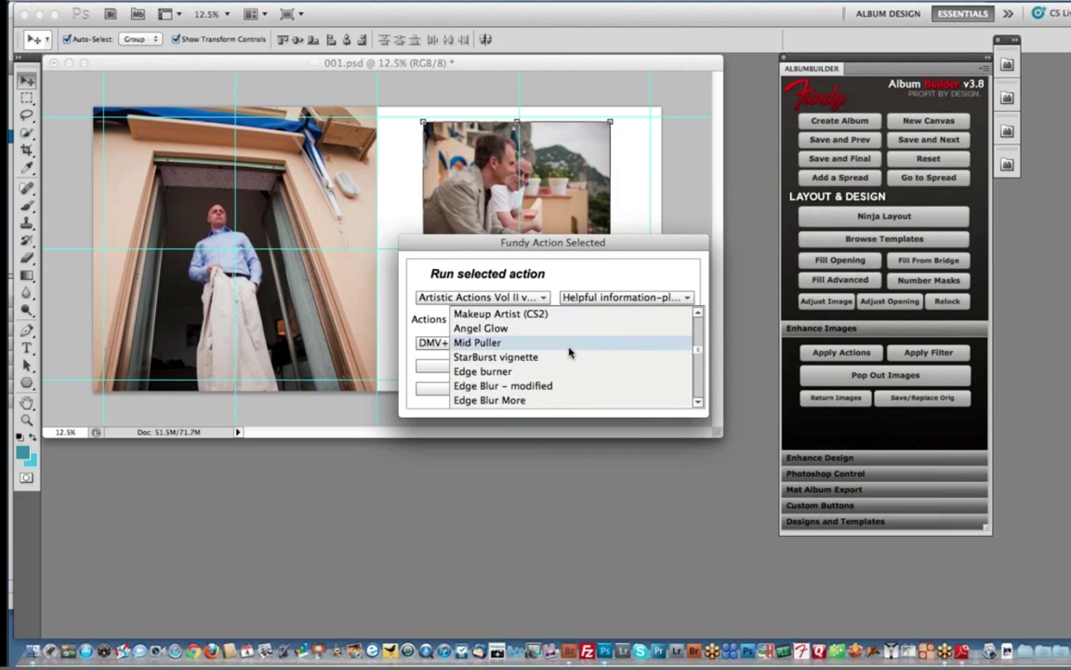
{"action": "scroll", "coordinate": [569, 352], "scroll_direction": "down", "scroll_amount": 5}
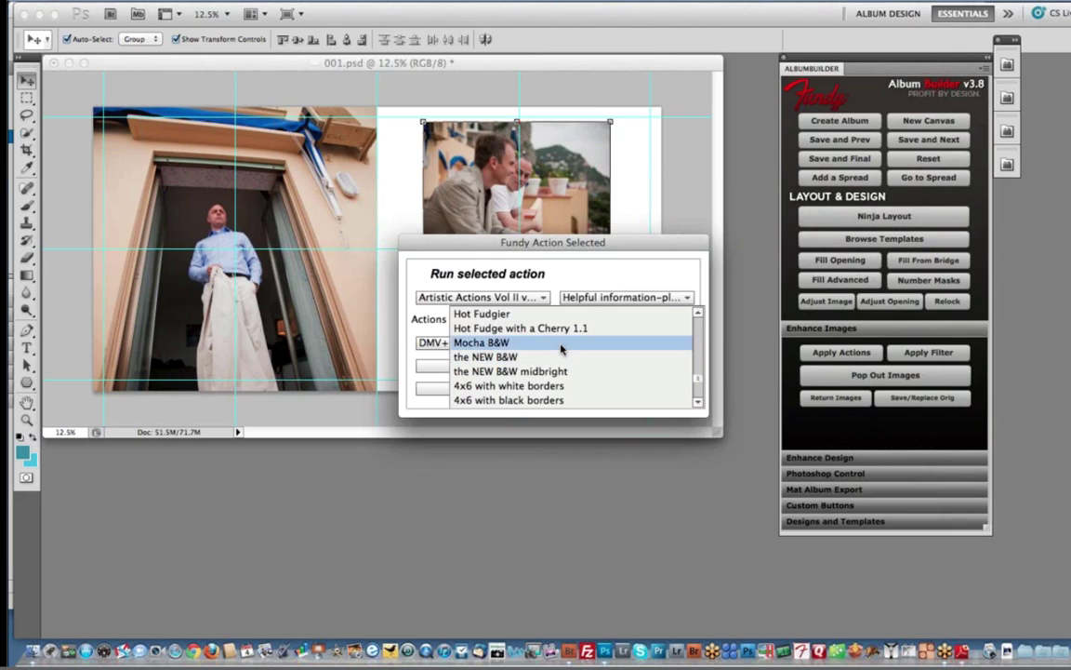
{"action": "left_click", "coordinate": [562, 342]}
{"action": "left_click", "coordinate": [516, 388]}
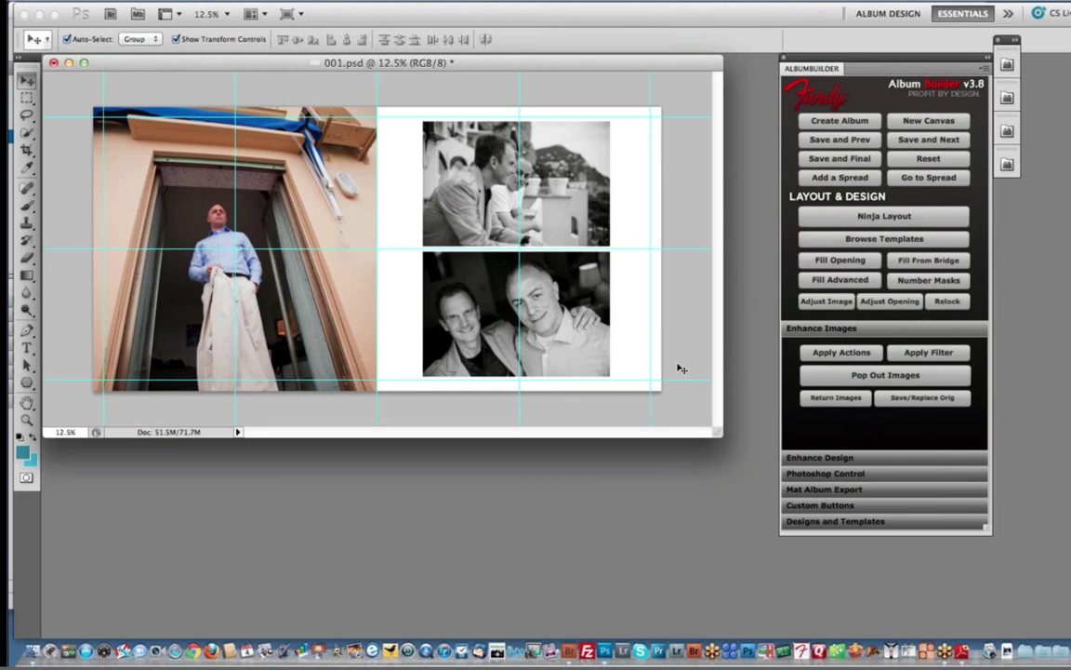
- Save spread 001.psd, advance to the next spread, and view the album's spread files in the LC Webinar folder in Bridge
{"action": "left_click", "coordinate": [928, 140]}
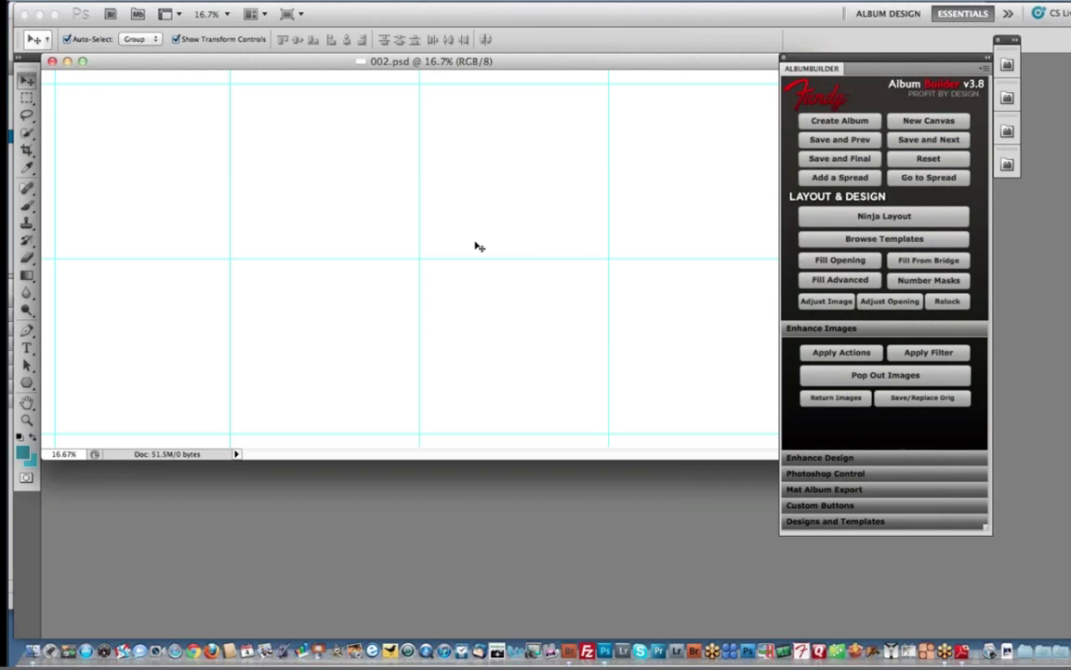
{"action": "key", "text": "super+Tab"}
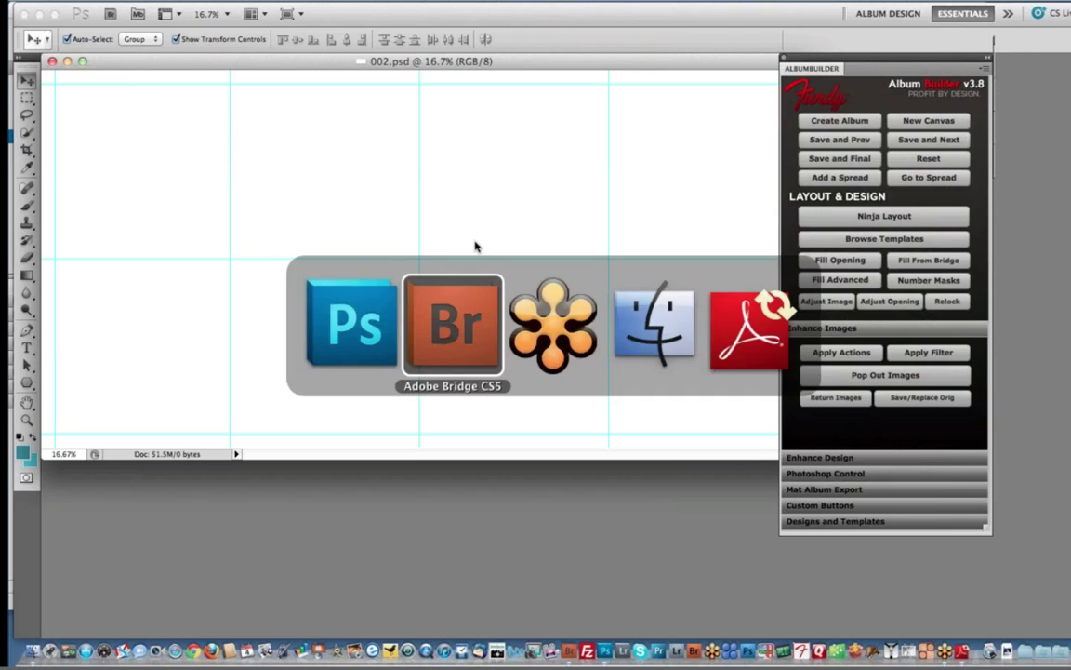
{"action": "scroll", "coordinate": [146, 150], "scroll_direction": "down", "scroll_amount": 5}
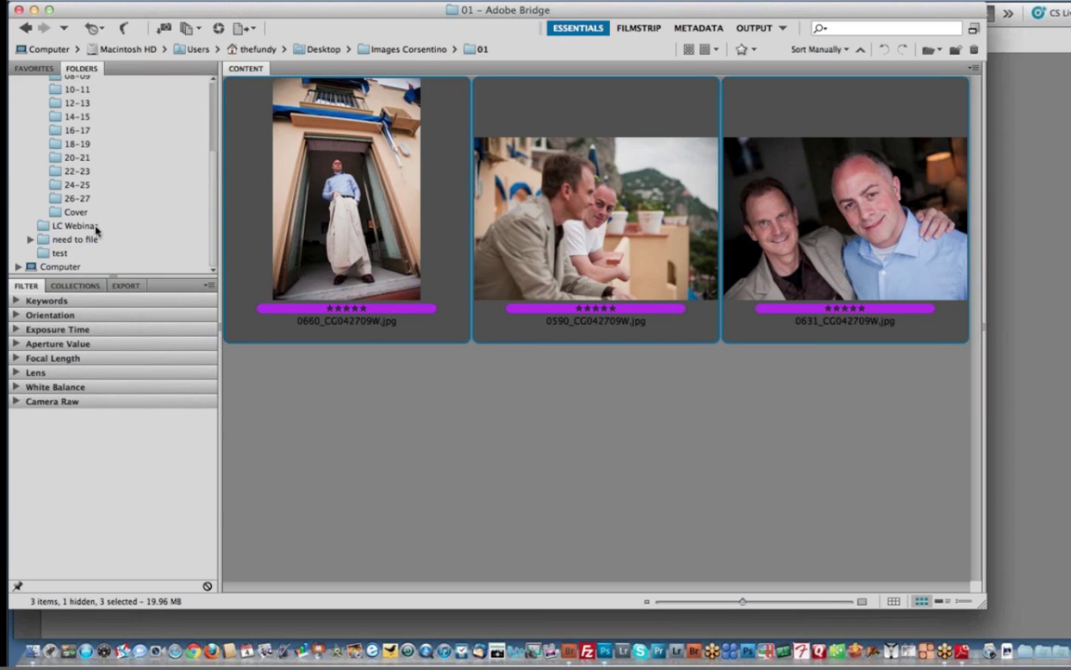
{"action": "left_click", "coordinate": [93, 227]}
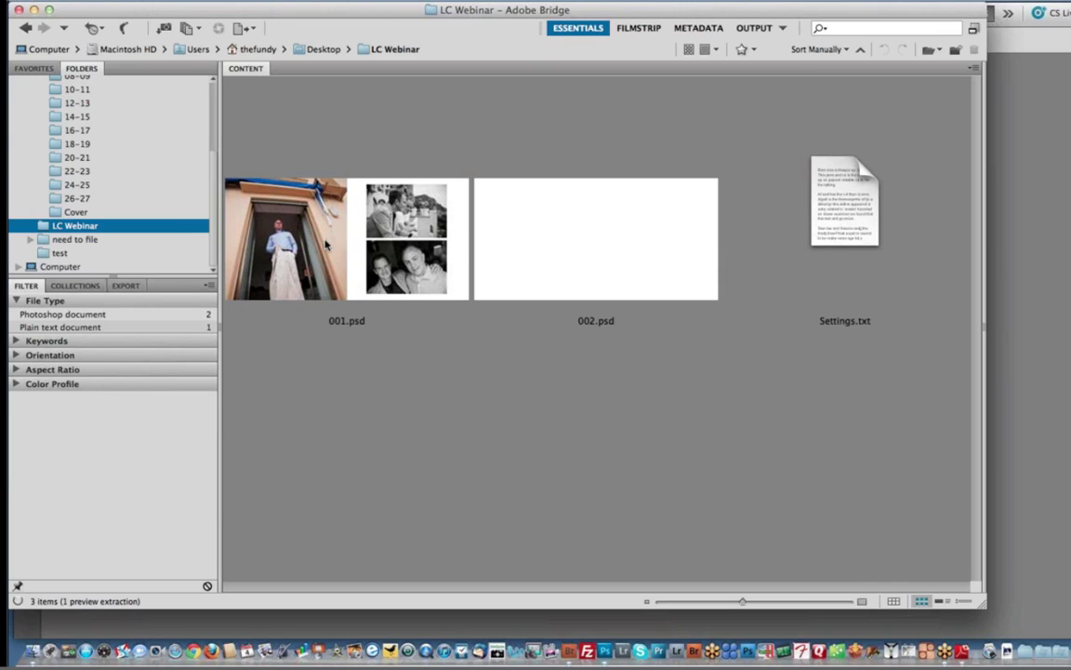
{"action": "left_click", "coordinate": [325, 244]}
{"action": "left_click", "coordinate": [572, 228]}
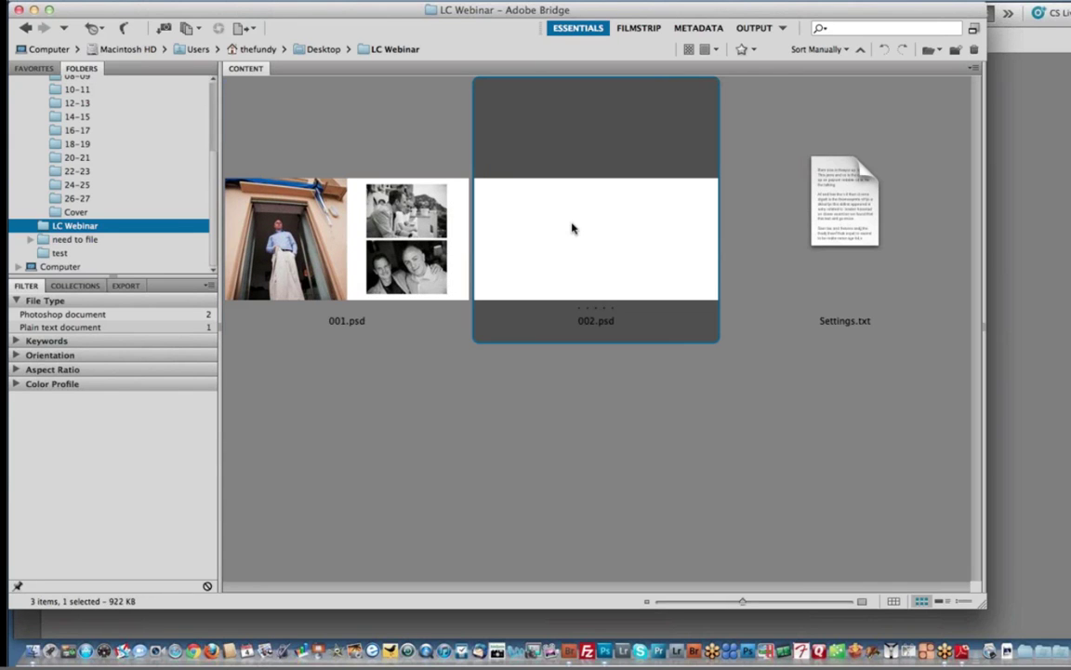
- Open the 02-03 folder of Images Corsentino and place 0896_CG042709W.jpg first in the photo order
{"action": "scroll", "coordinate": [156, 167], "scroll_direction": "up", "scroll_amount": 4}
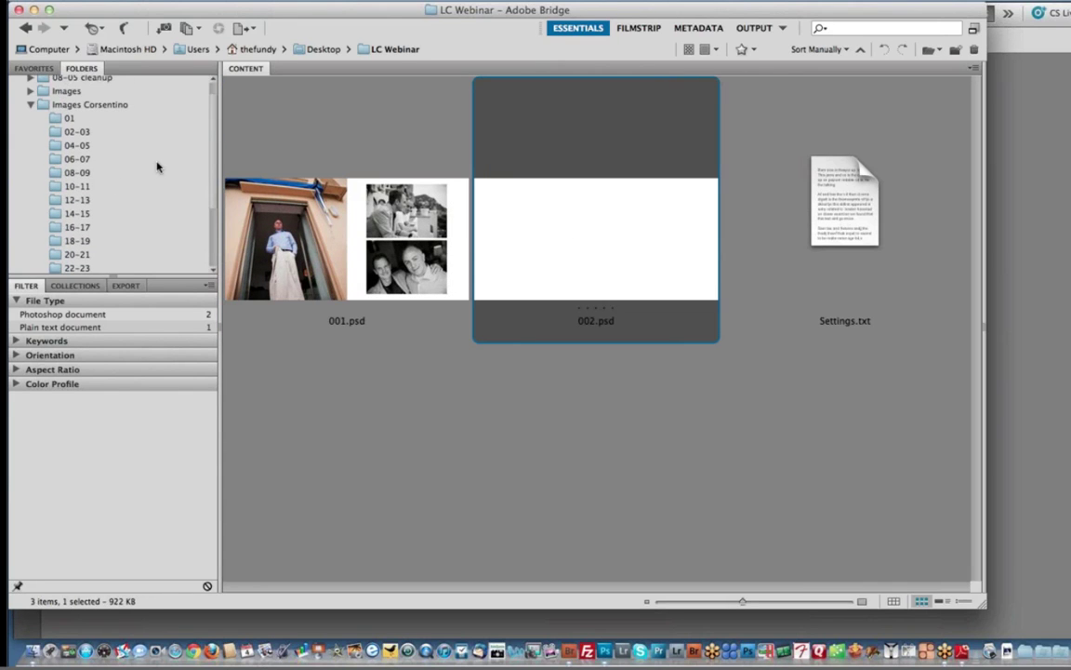
{"action": "left_click", "coordinate": [115, 134]}
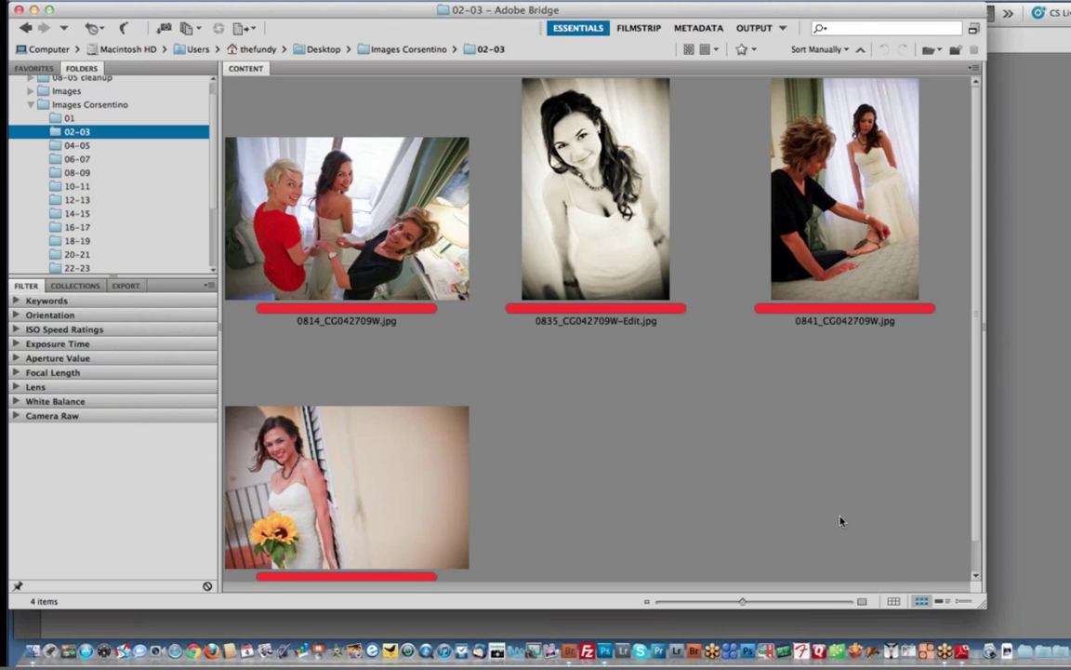
{"action": "left_click", "coordinate": [339, 415]}
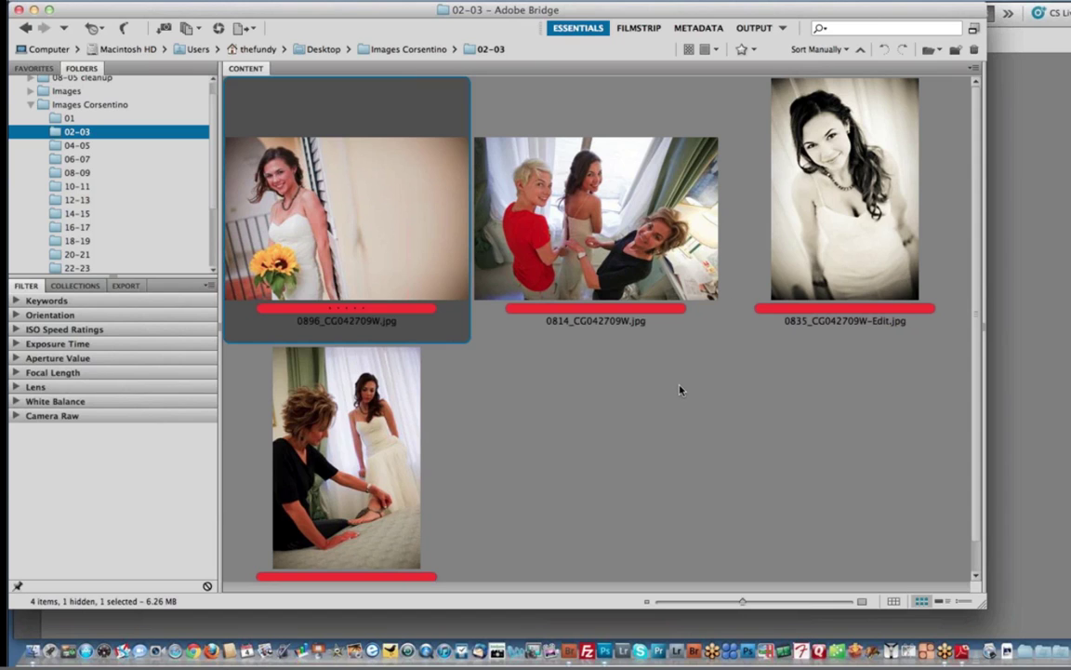
- Return to Photoshop and create a Super Ninja layout with a full-bleed left main image and a collage of 2 verticals and 1 horizontal
{"action": "key", "text": "super+Tab"}
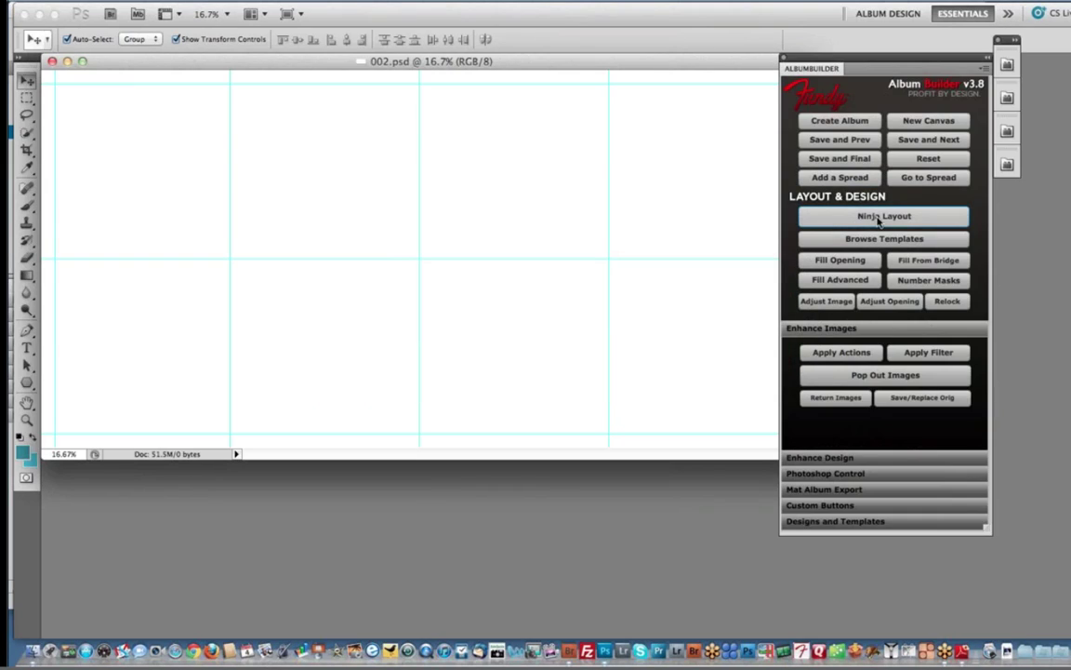
{"action": "left_click", "coordinate": [877, 217]}
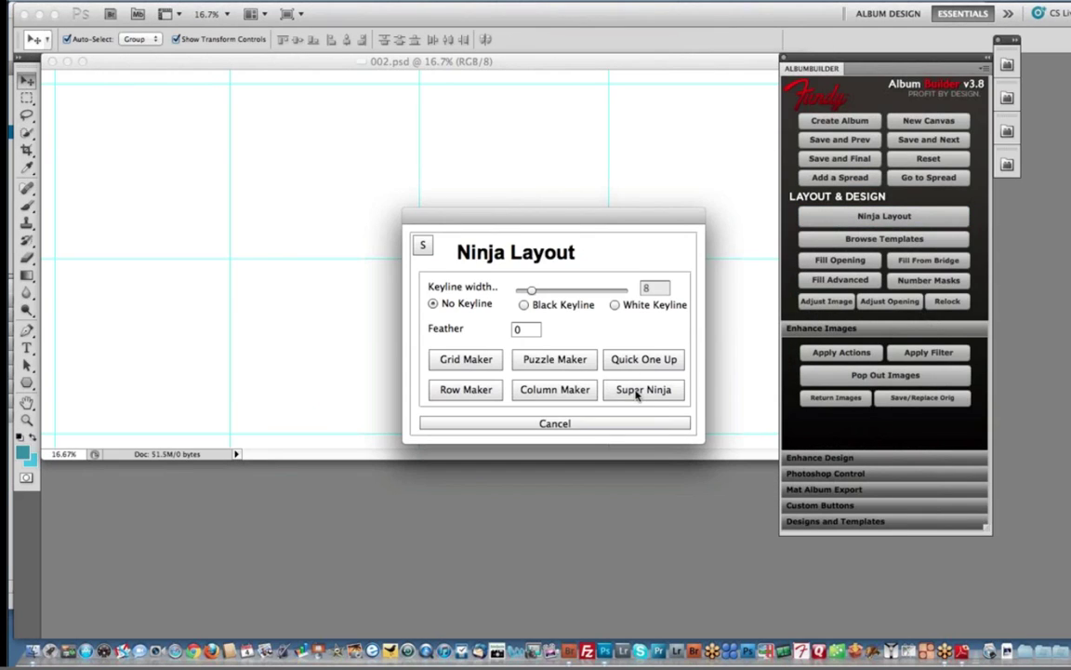
{"action": "left_click", "coordinate": [639, 390]}
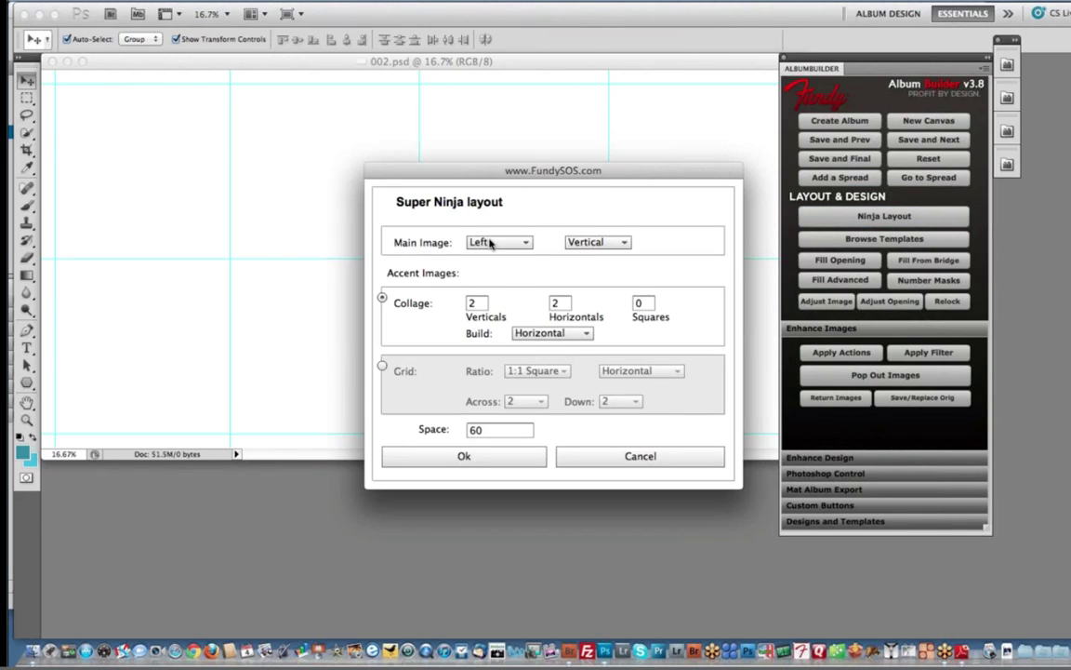
{"action": "left_click", "coordinate": [490, 242]}
{"action": "left_click", "coordinate": [479, 260]}
{"action": "left_click", "coordinate": [614, 242]}
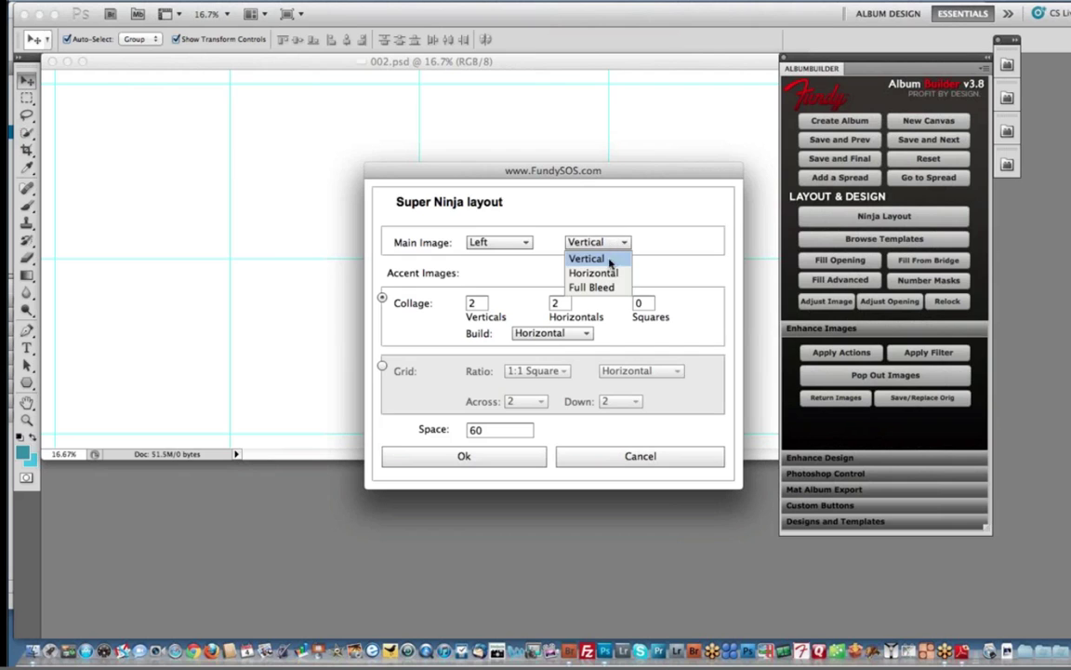
{"action": "left_click", "coordinate": [599, 287]}
{"action": "key", "text": "super+Tab"}
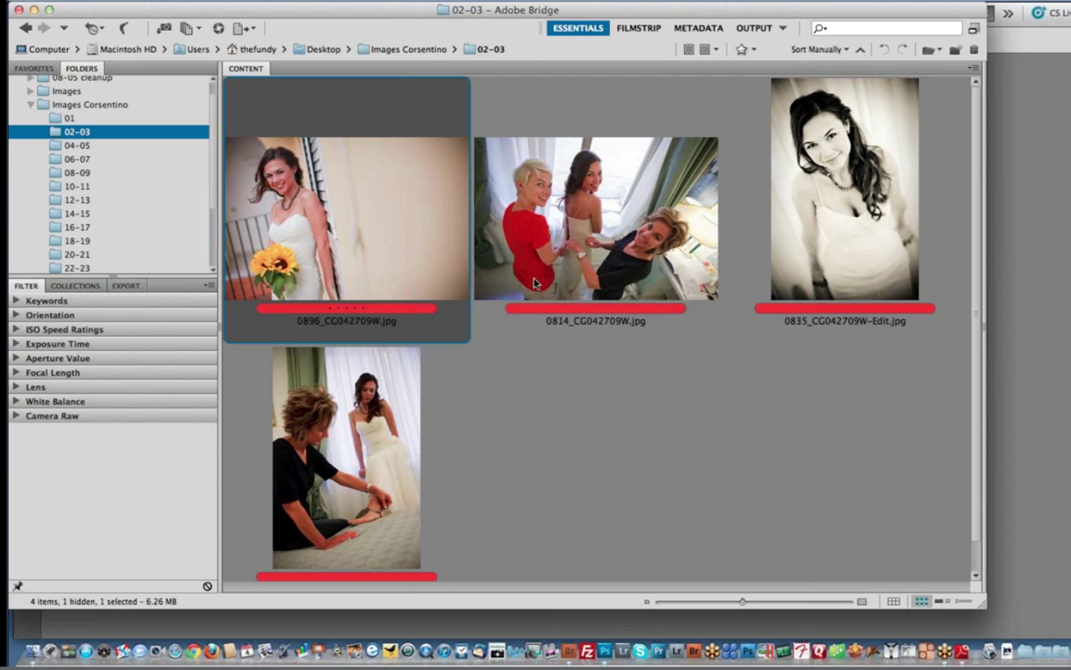
{"action": "key", "text": "super+Tab"}
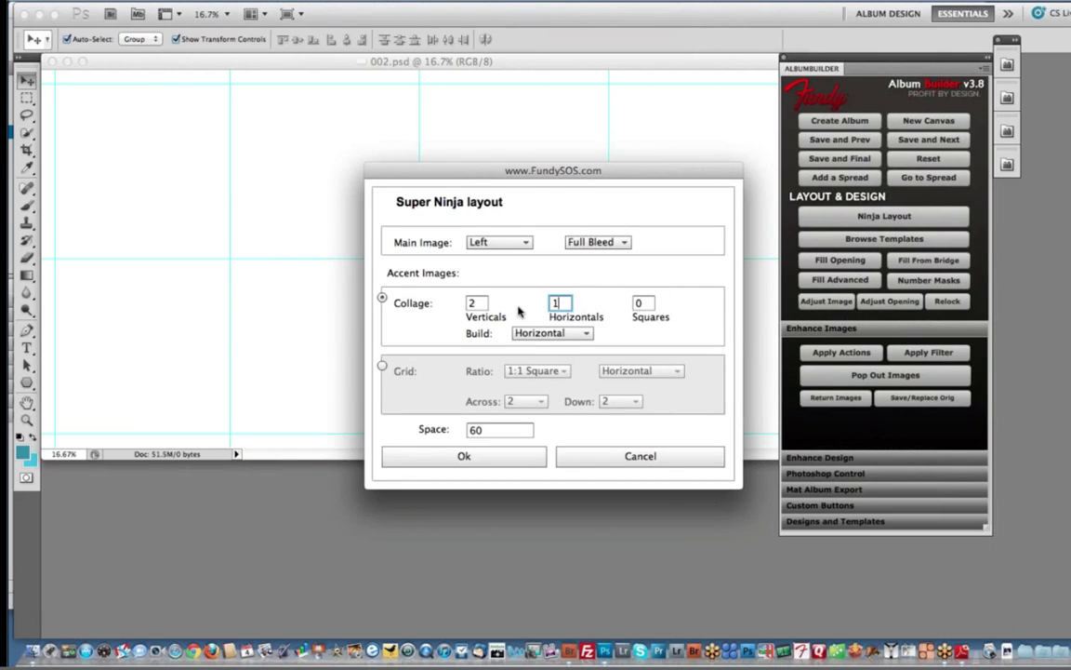
{"action": "left_click", "coordinate": [489, 456]}
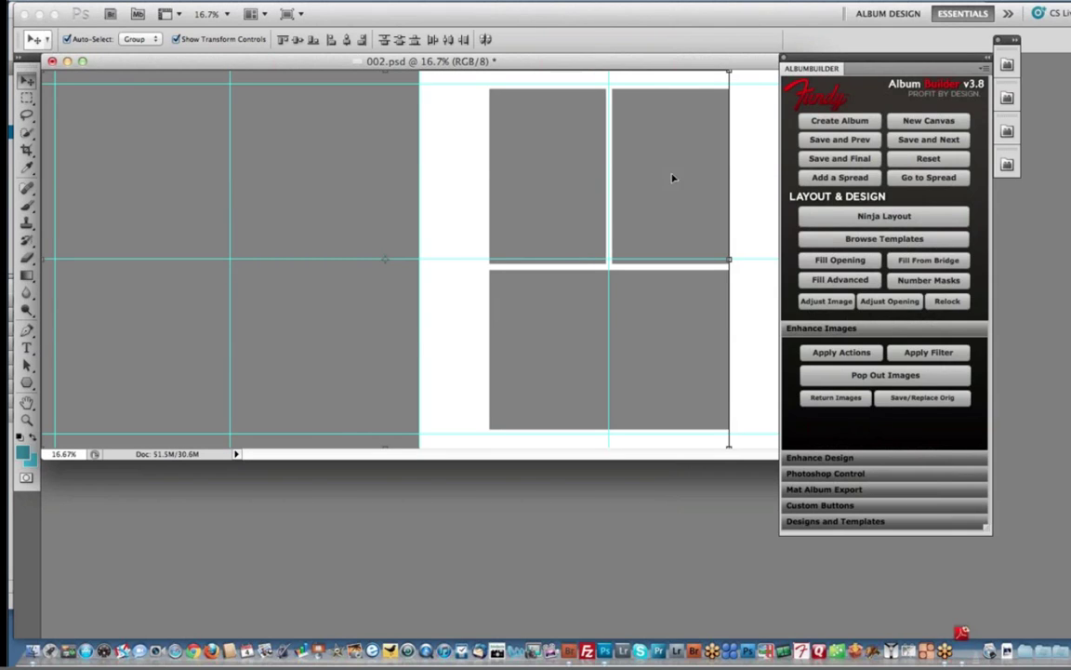
- Scale the three accent openings to about 78% and move them outward, and extend the main opening to the right page's vertical centre guide
{"action": "left_click_drag", "start_coordinate": [767, 337], "coordinate": [550, 158]}
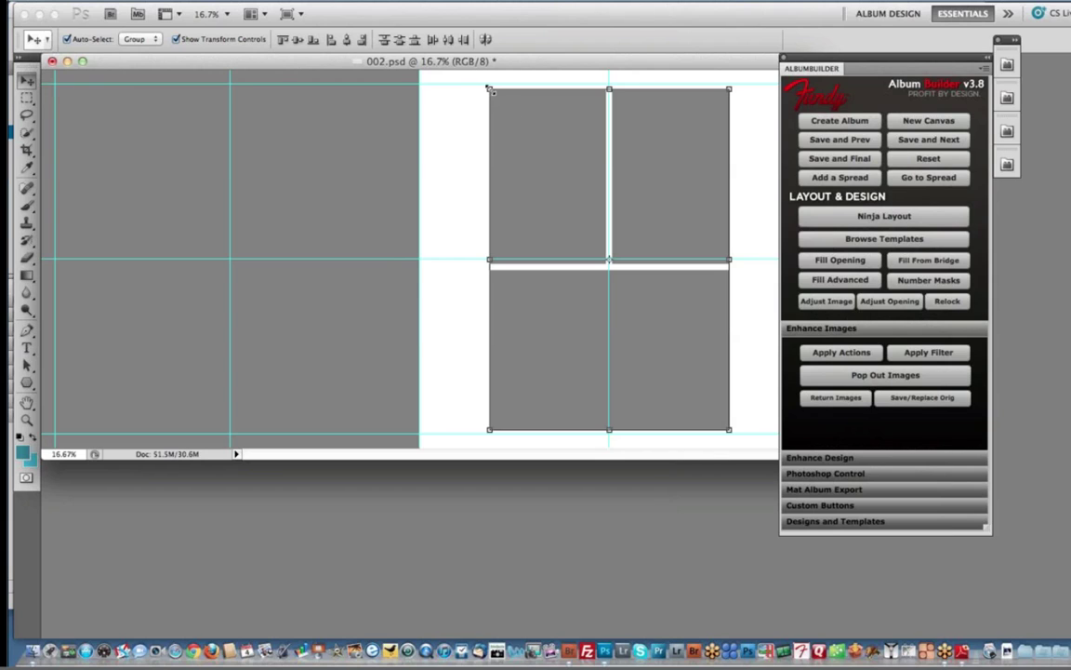
{"action": "left_click_drag", "start_coordinate": [490, 88], "coordinate": [555, 155]}
{"action": "left_click_drag", "start_coordinate": [568, 224], "coordinate": [605, 201]}
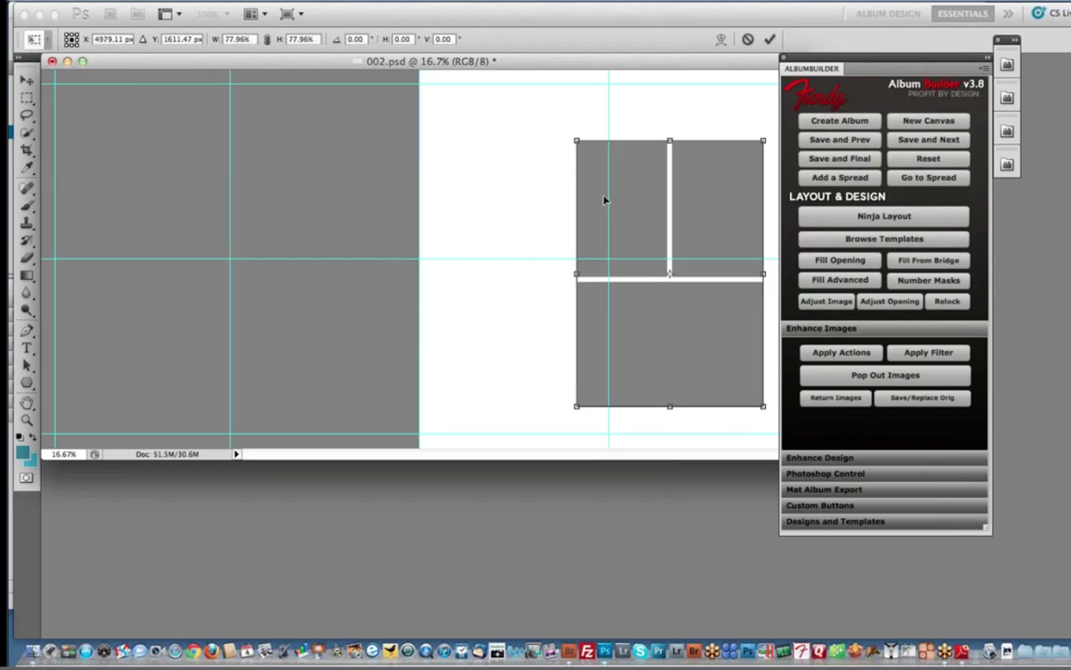
{"action": "key", "text": "Return"}
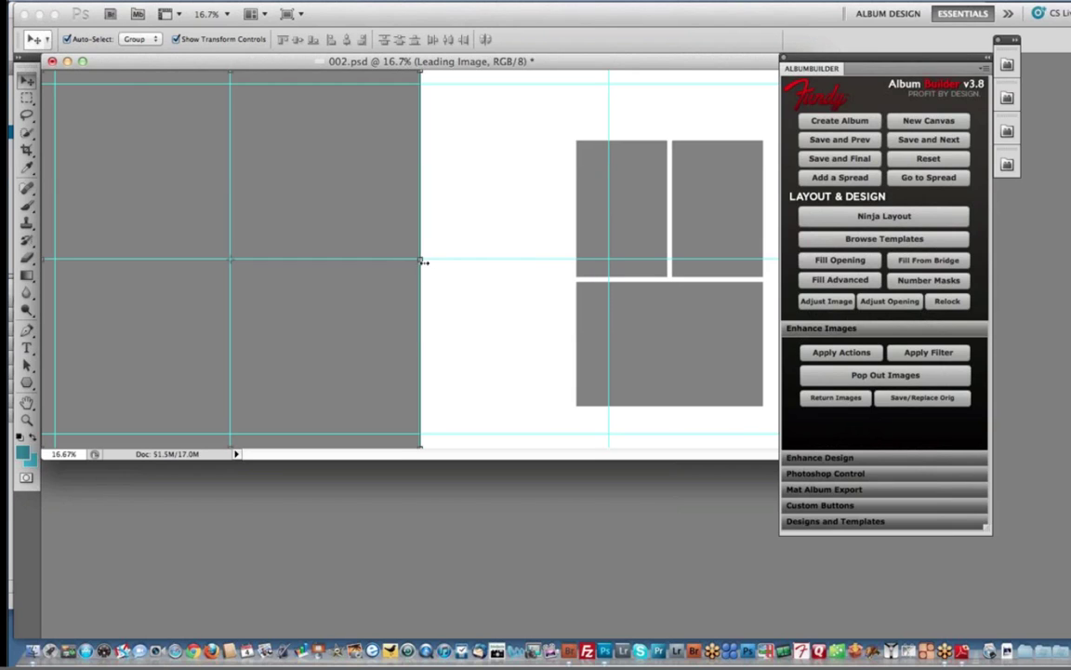
{"action": "left_click_drag", "start_coordinate": [422, 261], "coordinate": [609, 263]}
{"action": "key", "text": "Return"}
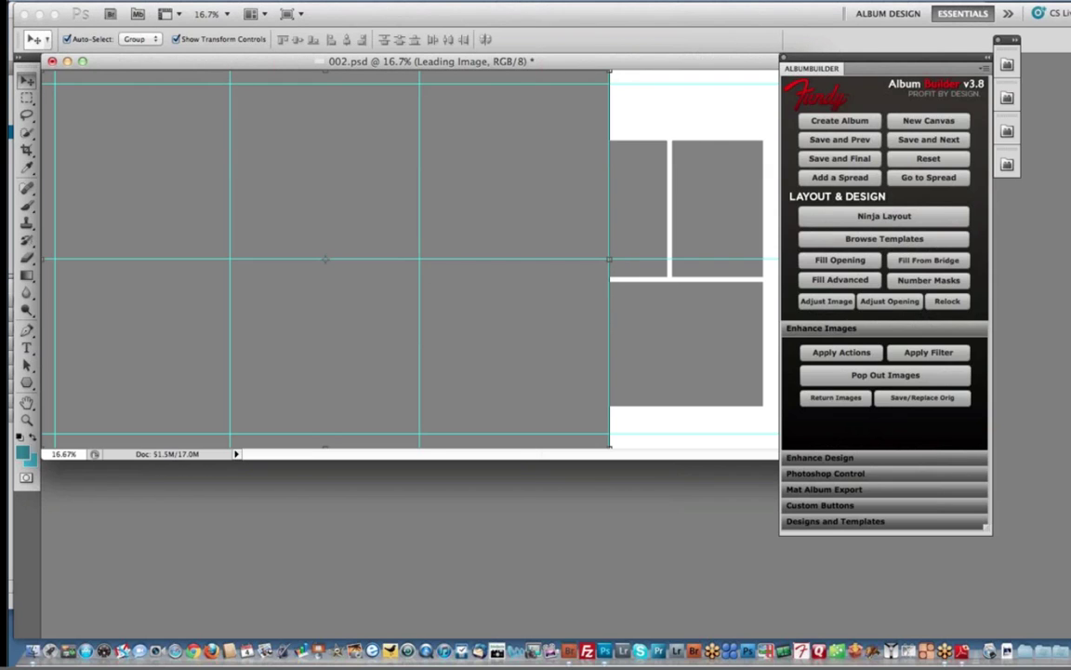
- Check the stacking order of the accent and leading image layers, and select all the spread's openings
{"action": "left_click", "coordinate": [409, 0]}
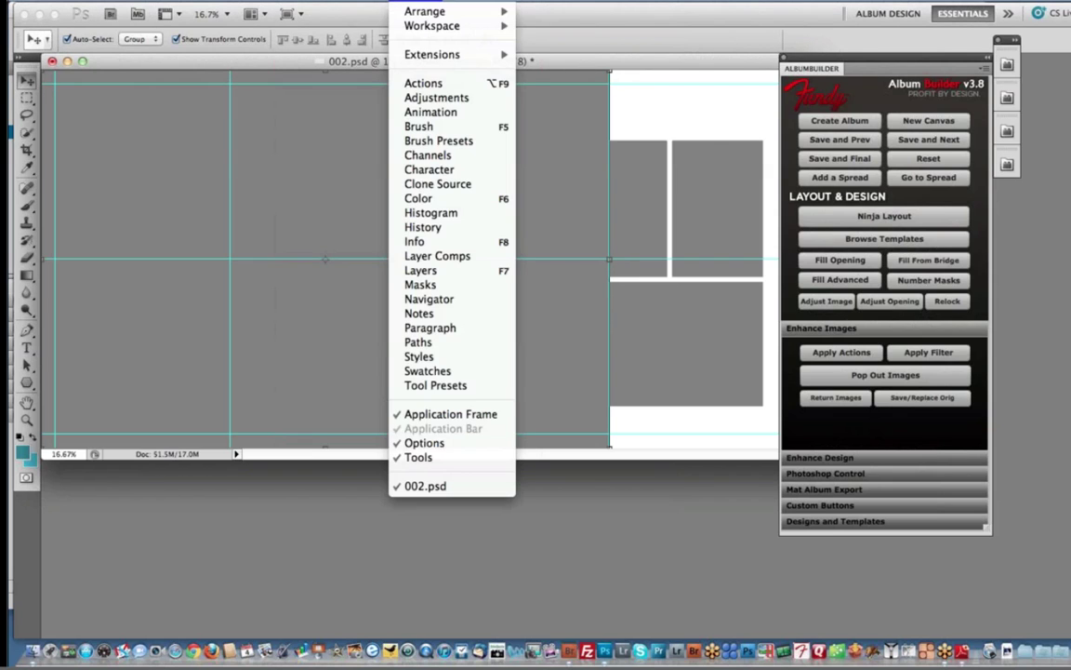
{"action": "left_click", "coordinate": [429, 272]}
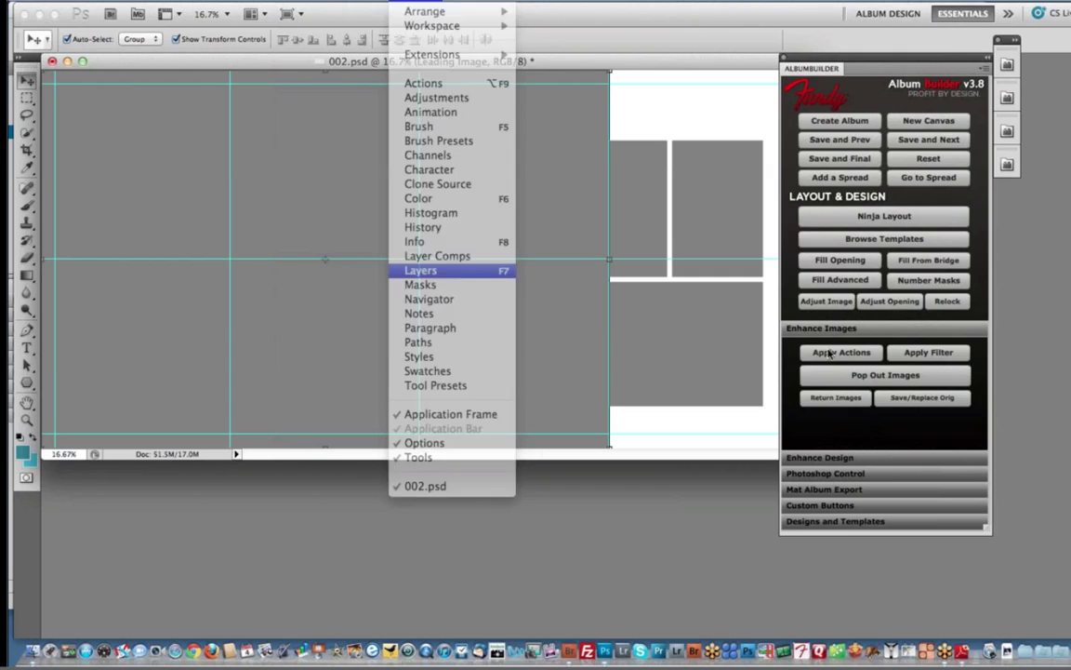
{"action": "left_click_drag", "start_coordinate": [843, 215], "coordinate": [907, 273]}
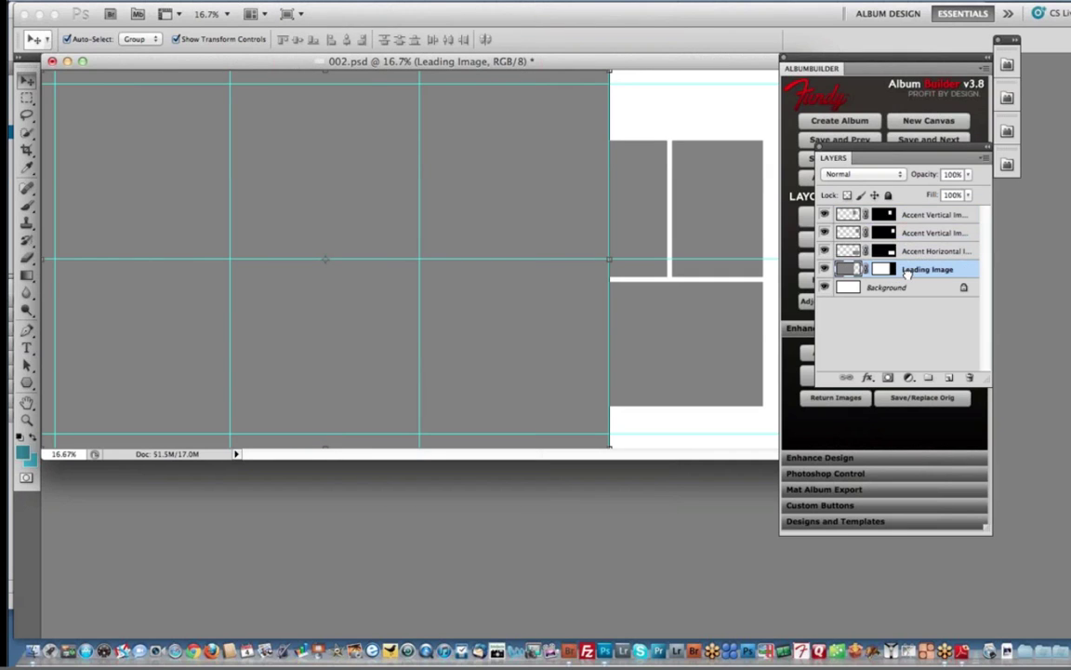
{"action": "left_click", "coordinate": [740, 426]}
{"action": "left_click_drag", "start_coordinate": [741, 426], "coordinate": [411, 163]}
{"action": "left_click", "coordinate": [823, 77]}
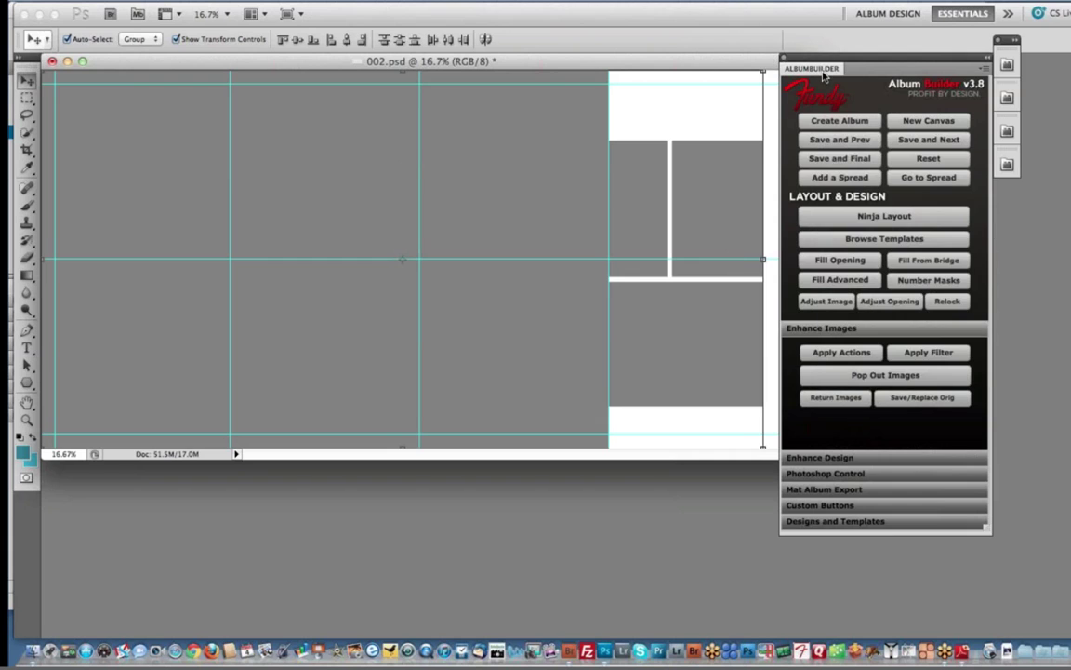
- Run Fill From Bridge with the selected photo 0896_CG042709W.jpg, and number the spread's openings 1 to 4
{"action": "key", "text": "super+Tab"}
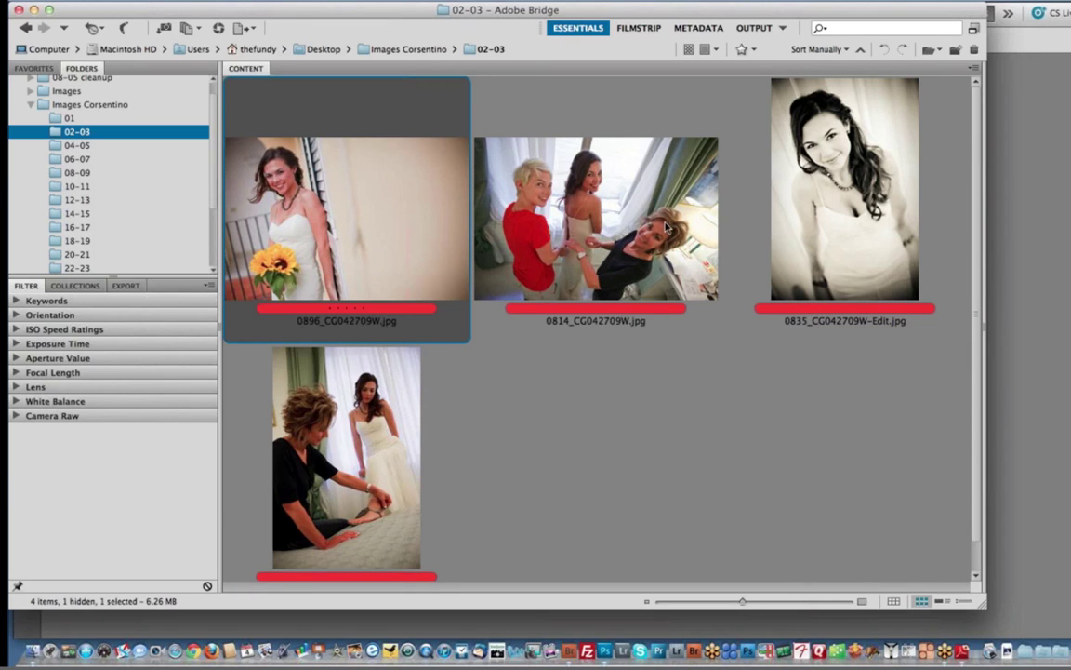
{"action": "key", "text": "super+Tab"}
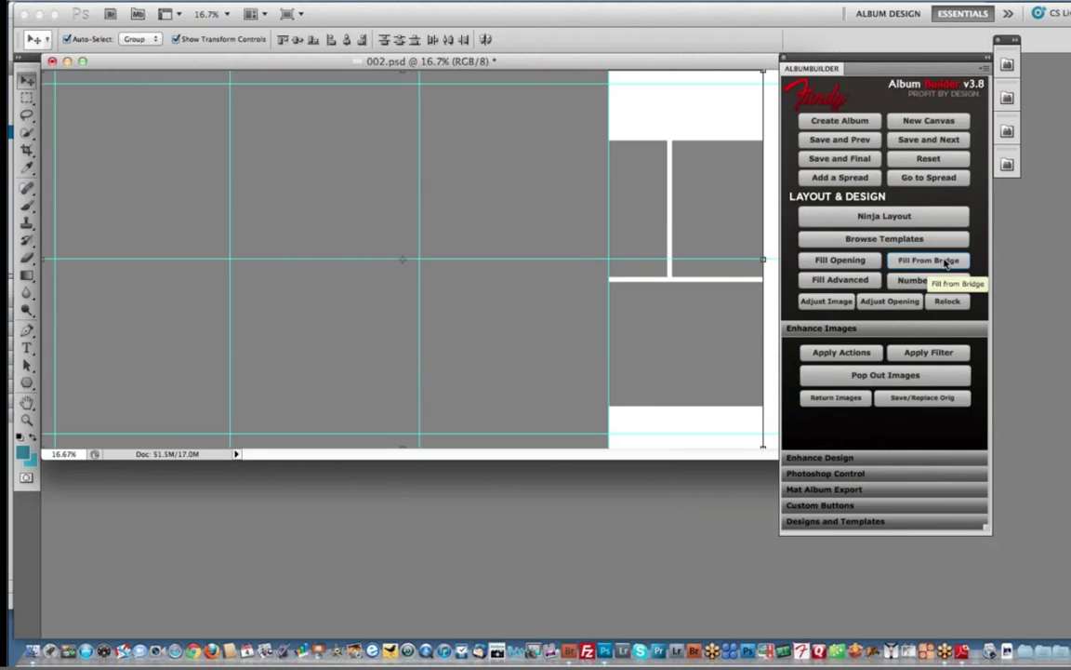
{"action": "left_click", "coordinate": [947, 261]}
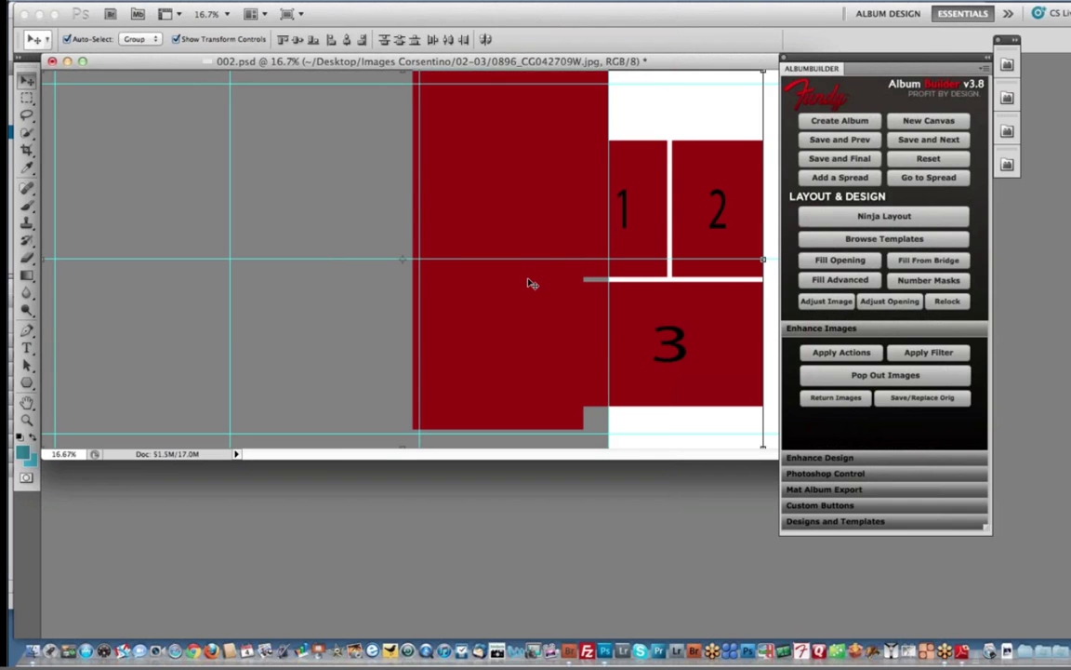
- Switch to Bridge, shrink its window and place it below the numbered spread with larger thumbnails
{"action": "key", "text": "super+Tab"}
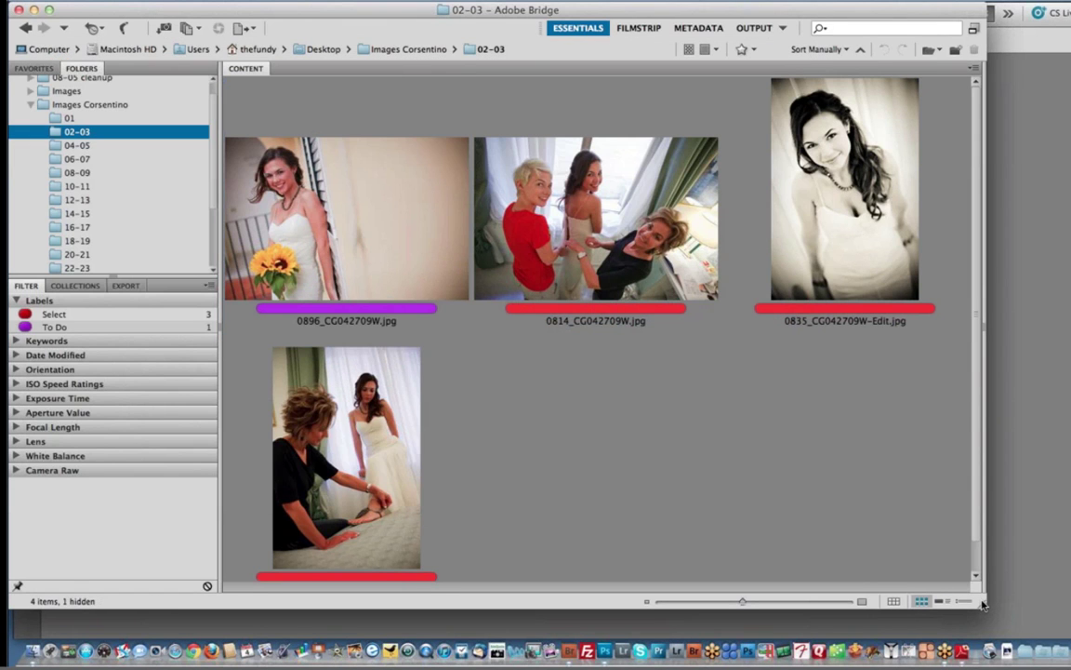
{"action": "left_click_drag", "start_coordinate": [980, 277], "coordinate": [880, 185]}
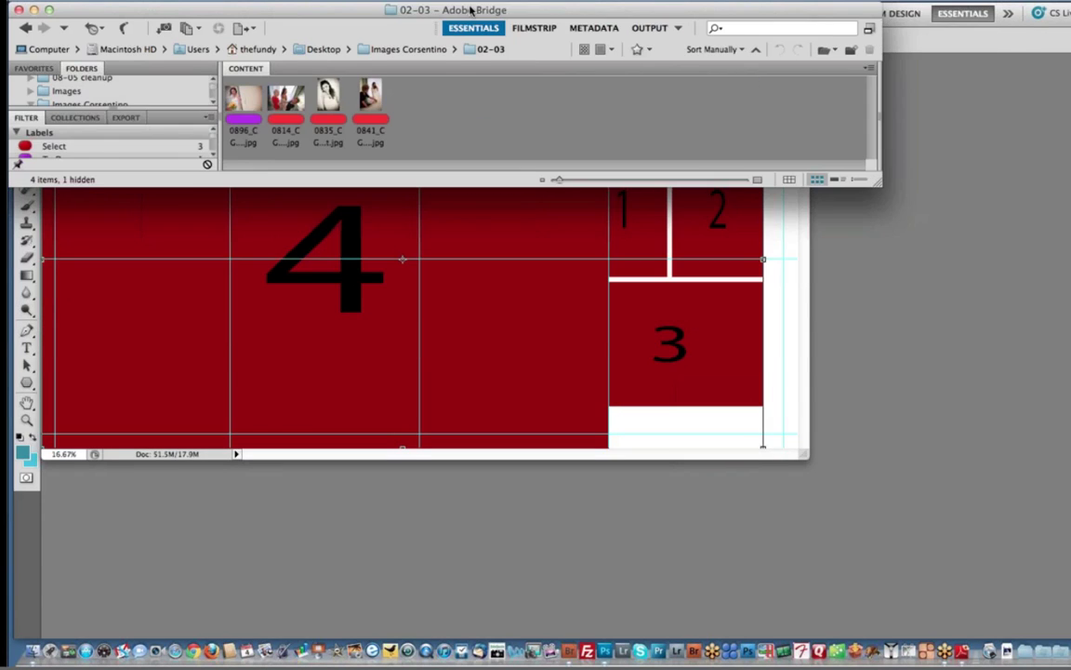
{"action": "left_click_drag", "start_coordinate": [471, 11], "coordinate": [524, 443]}
{"action": "left_click_drag", "start_coordinate": [614, 614], "coordinate": [629, 616]}
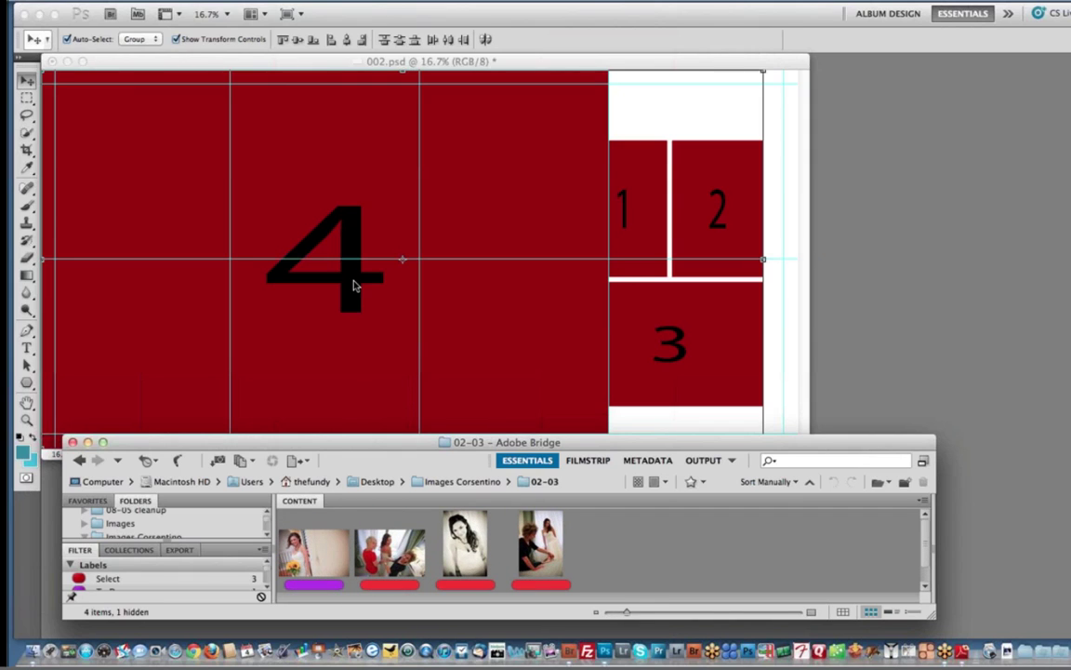
- Reorder the photos to match the numbered openings: 0835 first, 0841 second, 0814 third and 0896 fourth
{"action": "left_click", "coordinate": [318, 556]}
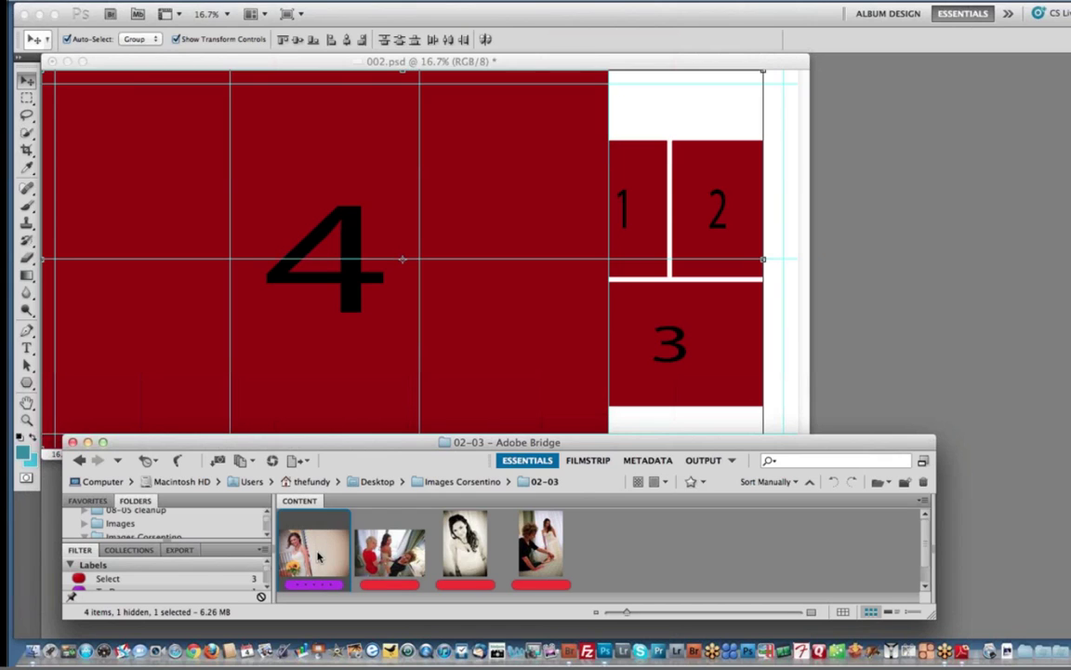
{"action": "left_click_drag", "start_coordinate": [319, 556], "coordinate": [583, 555]}
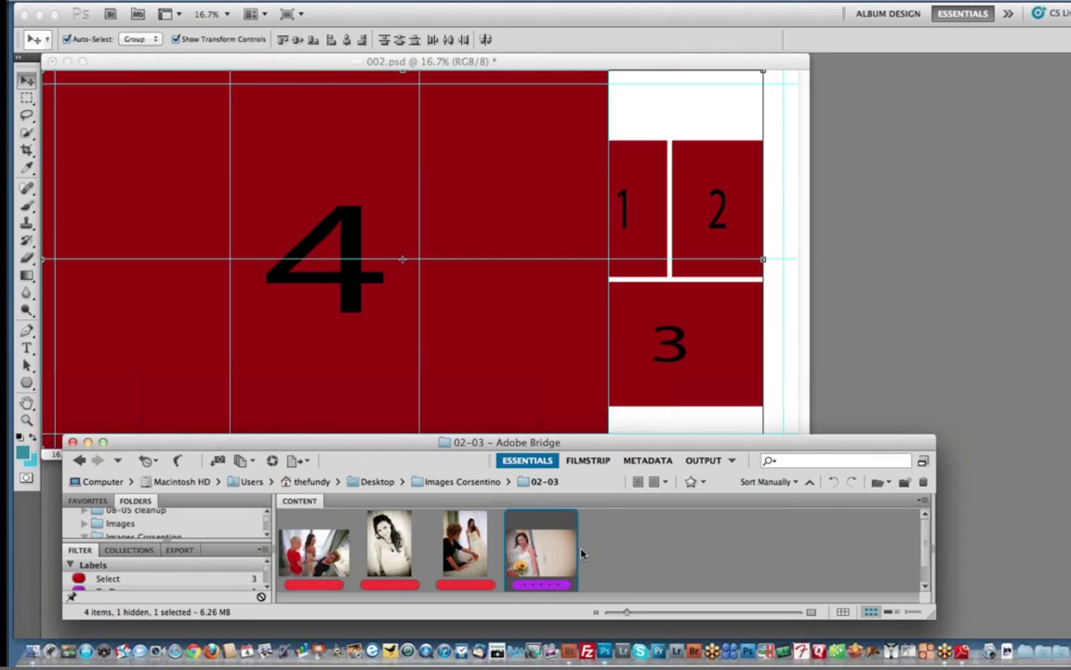
{"action": "left_click_drag", "start_coordinate": [390, 551], "coordinate": [307, 553]}
{"action": "left_click_drag", "start_coordinate": [465, 553], "coordinate": [372, 553]}
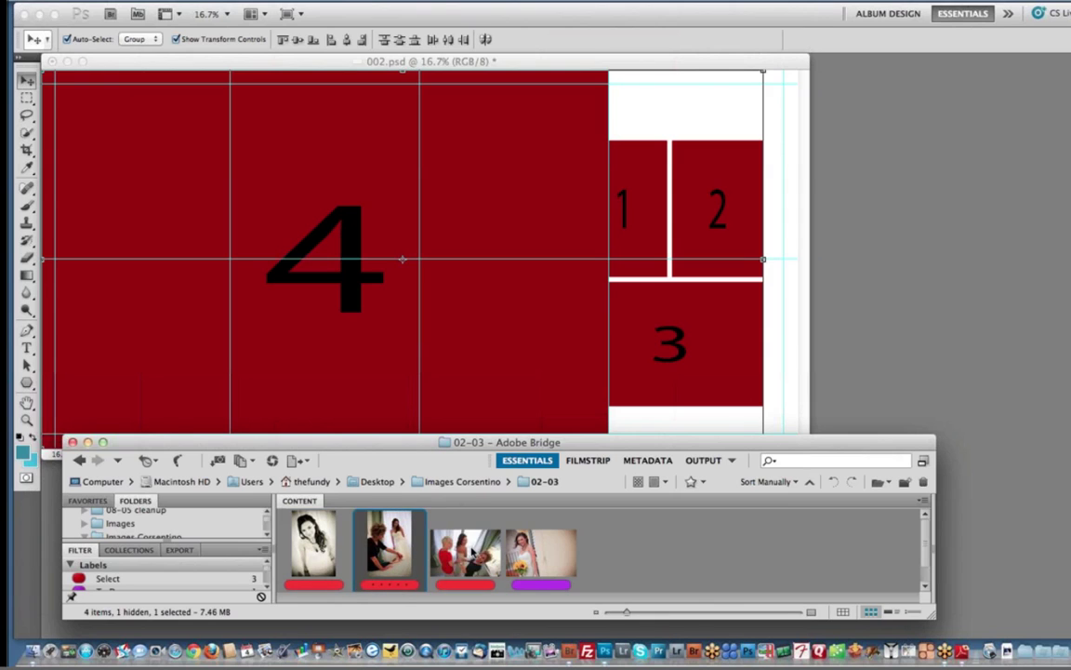
- Select all four photos in Bridge and fill the numbered openings of 002.psd with them
{"action": "left_click", "coordinate": [464, 551]}
{"action": "left_click_drag", "start_coordinate": [664, 547], "coordinate": [213, 534]}
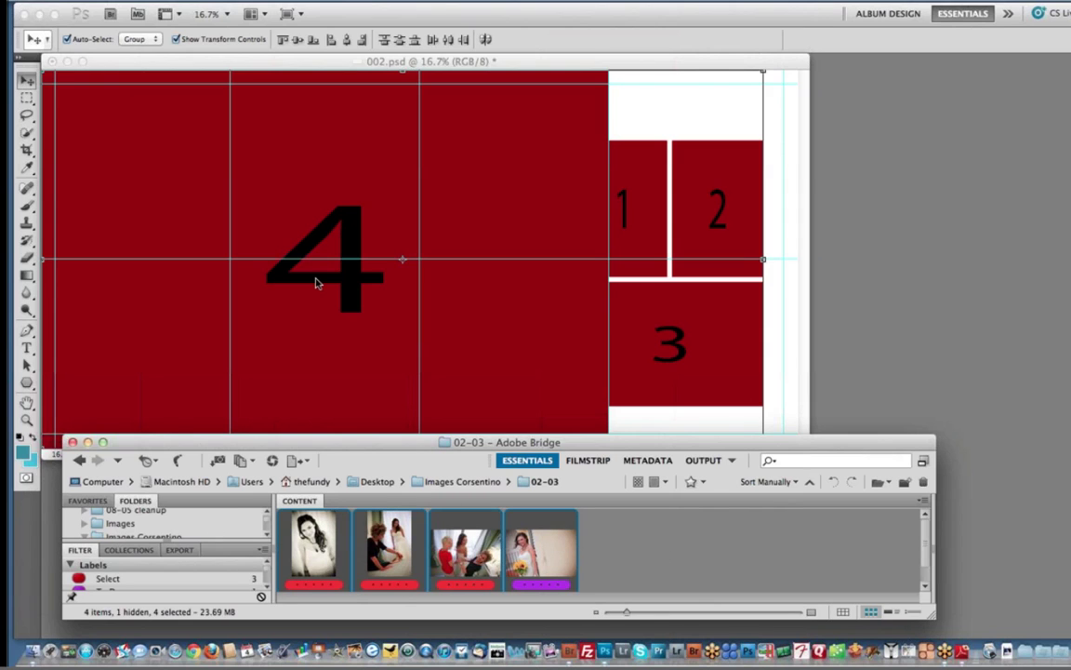
{"action": "left_click", "coordinate": [315, 282]}
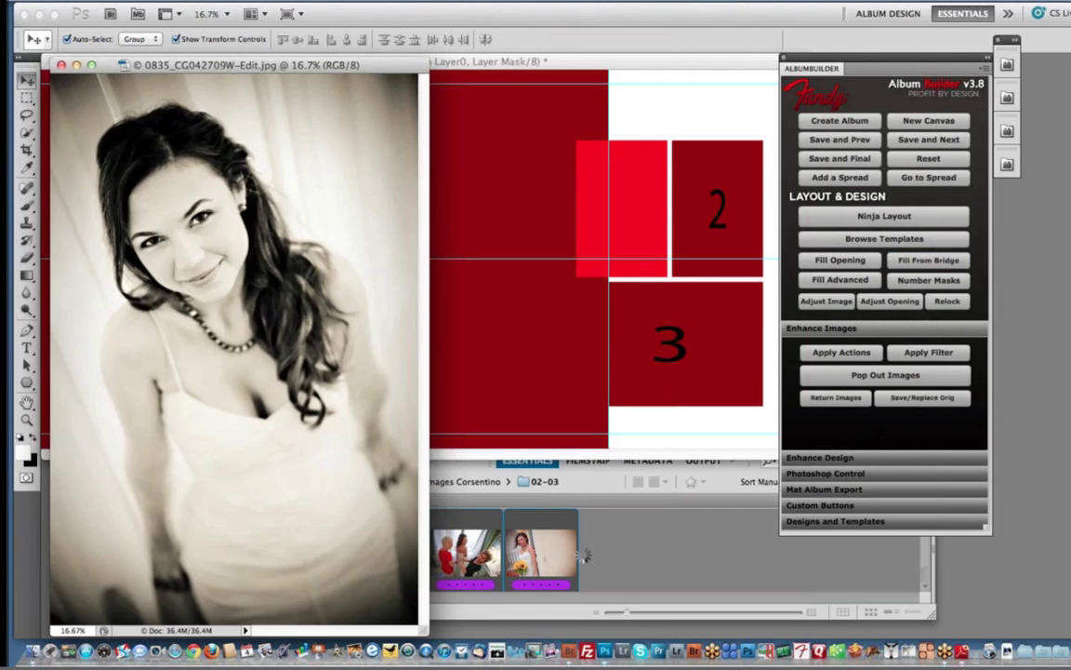
{"action": "key", "text": "Return"}
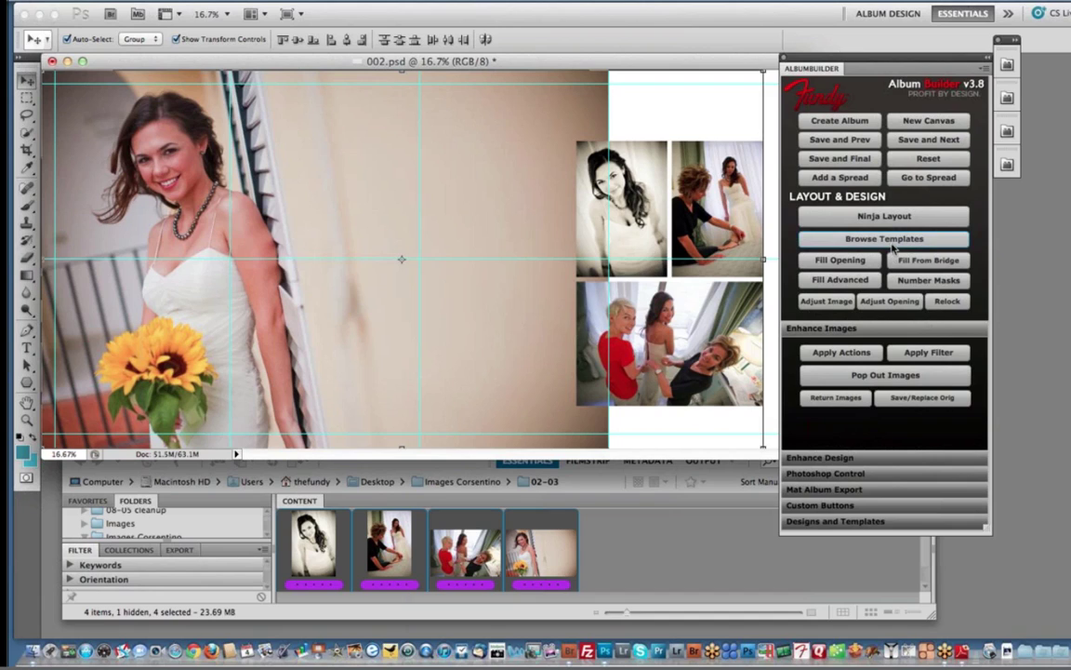
- Run the Bronzed God 1 action from the Kubota Artistic Tools set on all photos of spread 002
{"action": "left_click", "coordinate": [850, 351]}
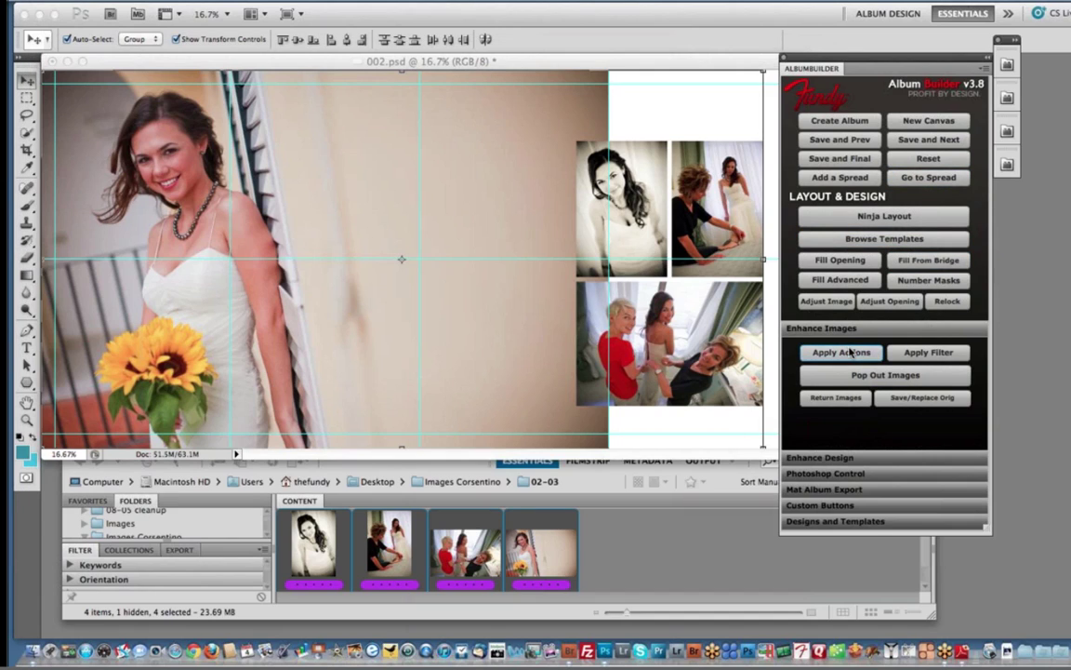
{"action": "left_click", "coordinate": [482, 296]}
{"action": "left_click", "coordinate": [520, 357]}
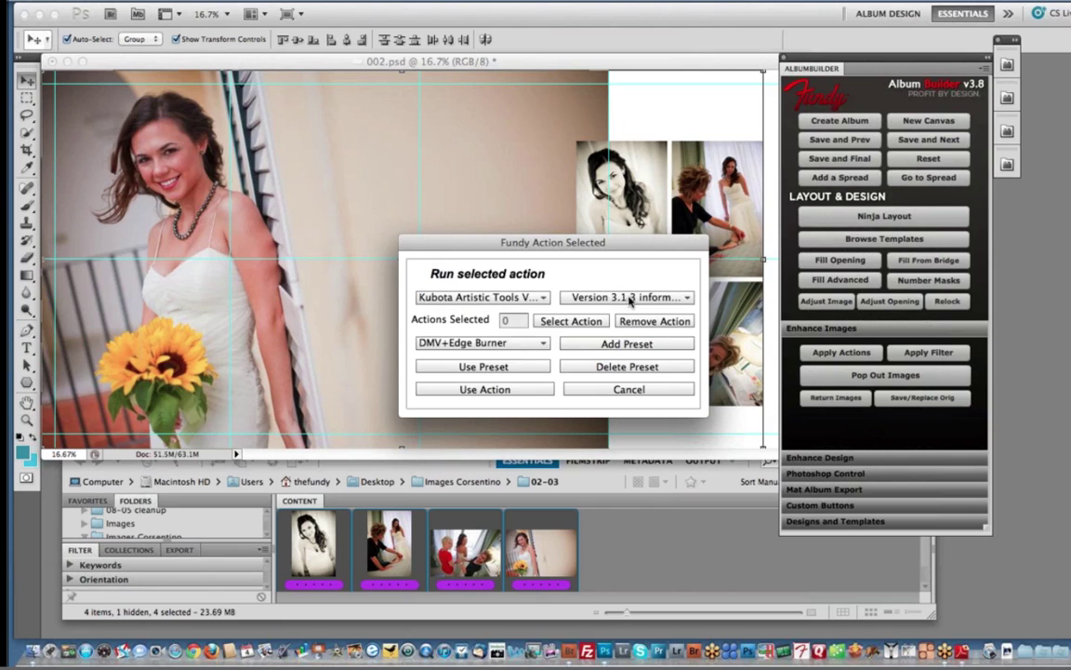
{"action": "left_click", "coordinate": [626, 297]}
{"action": "scroll", "coordinate": [623, 354], "scroll_direction": "down", "scroll_amount": 3}
{"action": "scroll", "coordinate": [623, 353], "scroll_direction": "down", "scroll_amount": 1}
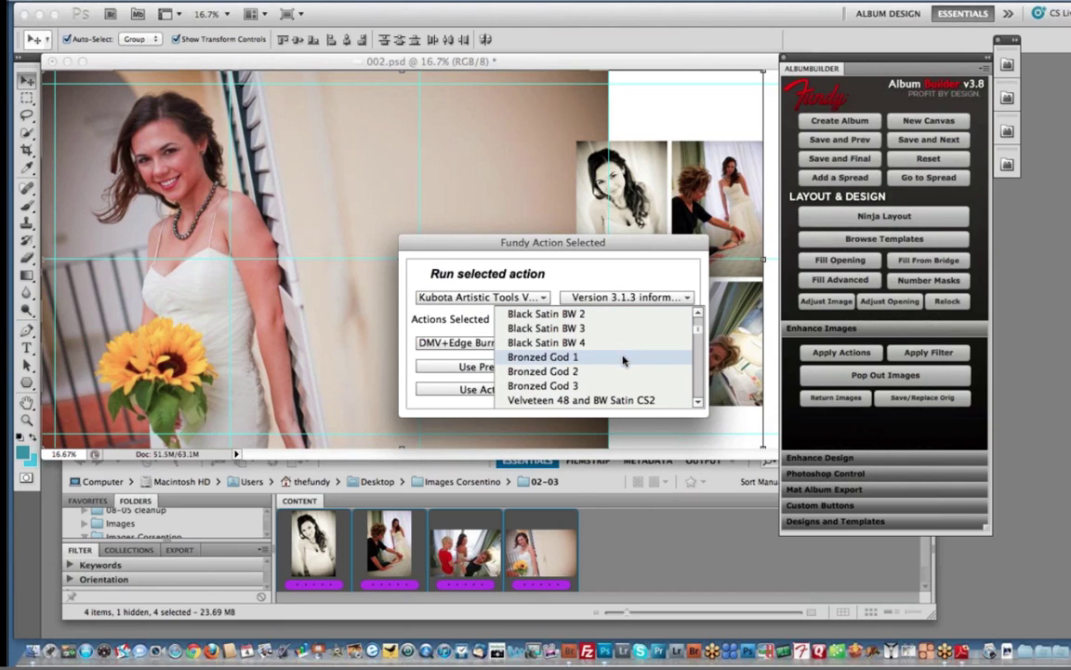
{"action": "left_click", "coordinate": [625, 353]}
{"action": "left_click", "coordinate": [517, 389]}
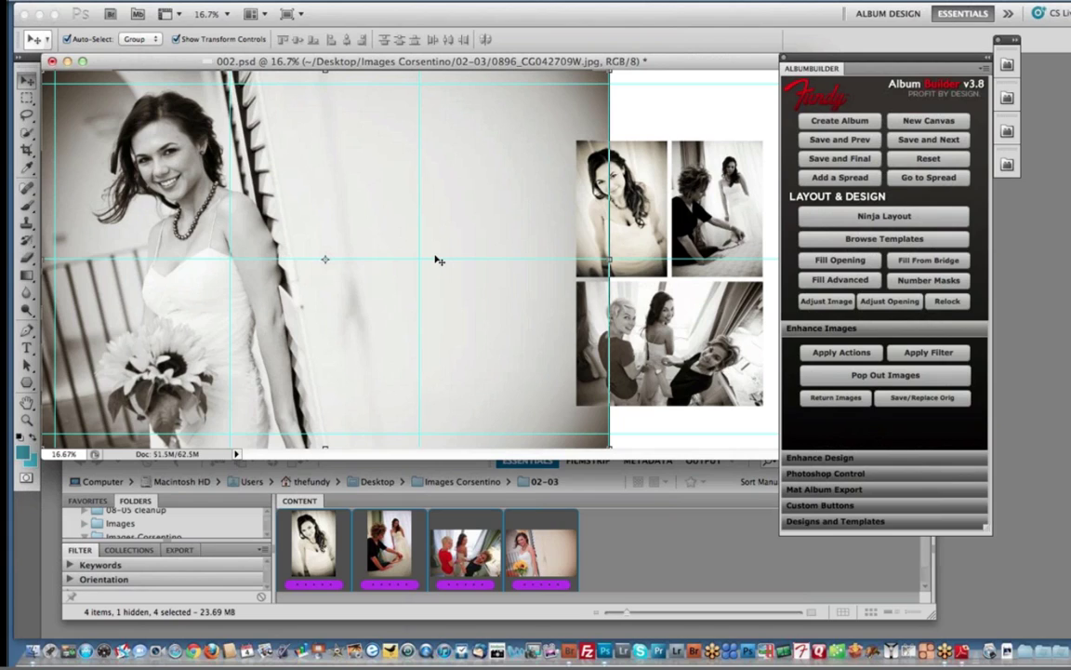
- Fade the right edge of the large bride photo into the white page with a white-to-transparent linear gradient
{"action": "left_click", "coordinate": [31, 438]}
{"action": "left_click", "coordinate": [34, 440]}
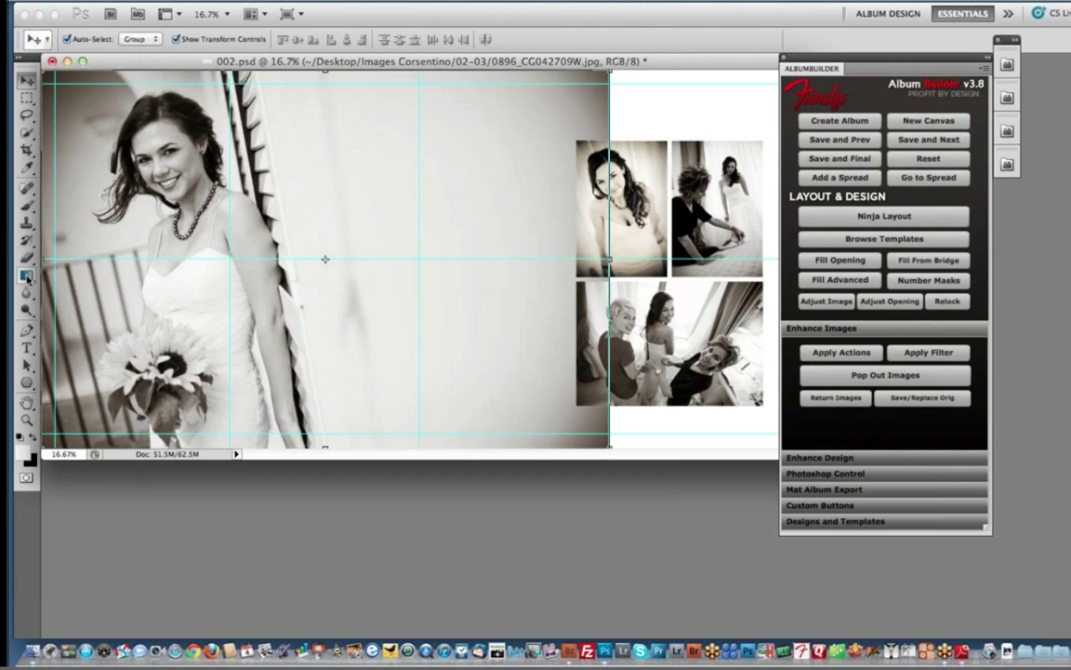
{"action": "left_click", "coordinate": [28, 277]}
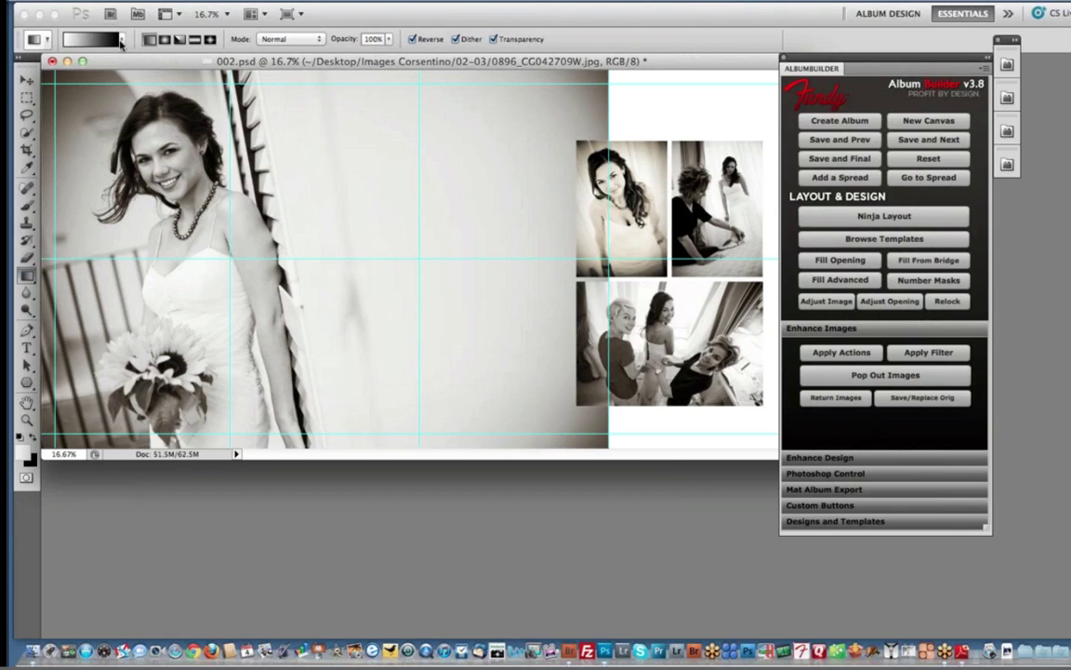
{"action": "left_click", "coordinate": [121, 39]}
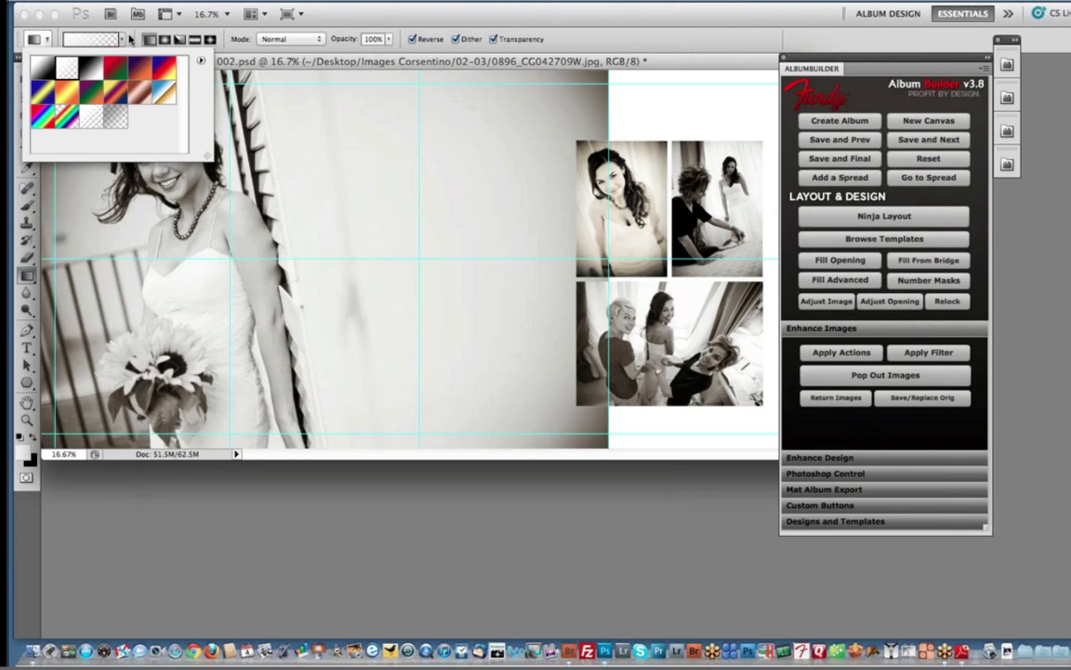
{"action": "left_click", "coordinate": [120, 39]}
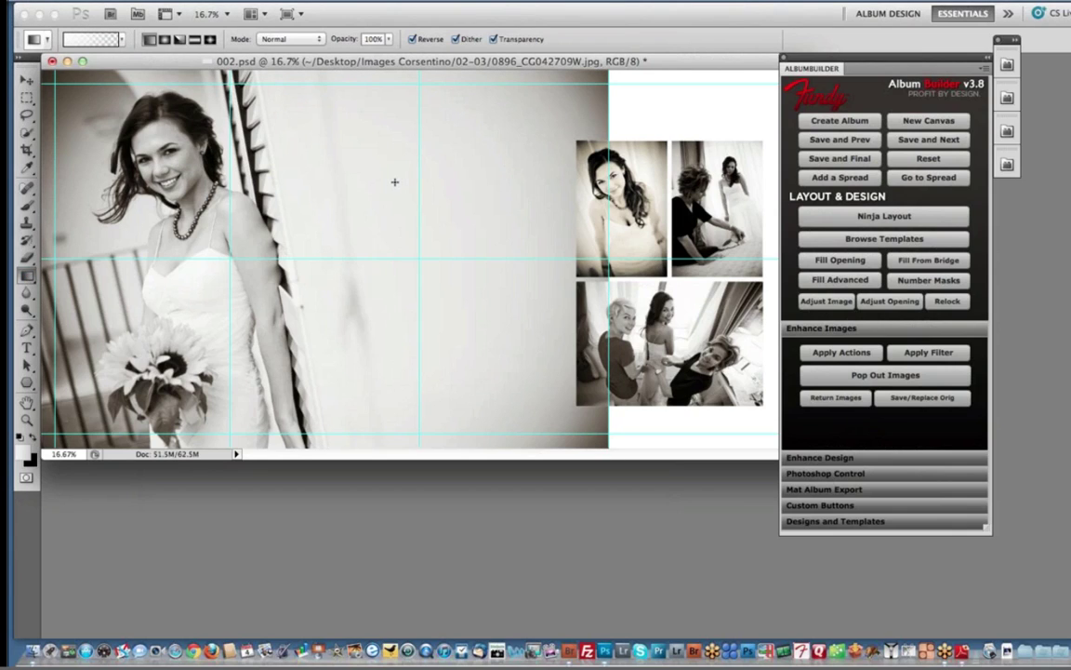
{"action": "left_click", "coordinate": [27, 80]}
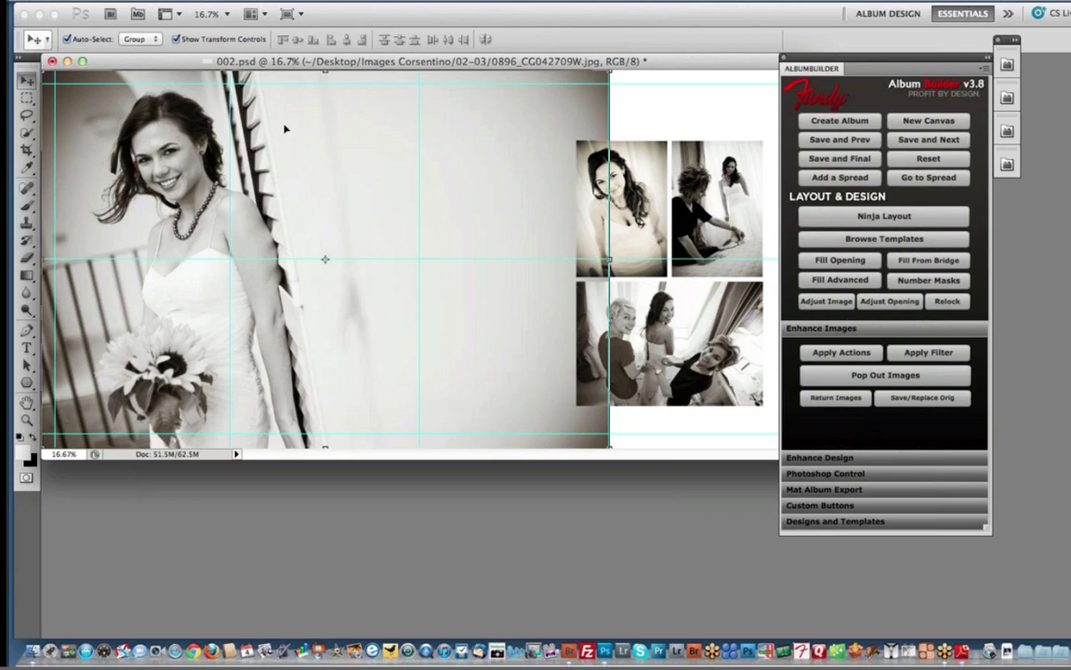
{"action": "left_click", "coordinate": [27, 276]}
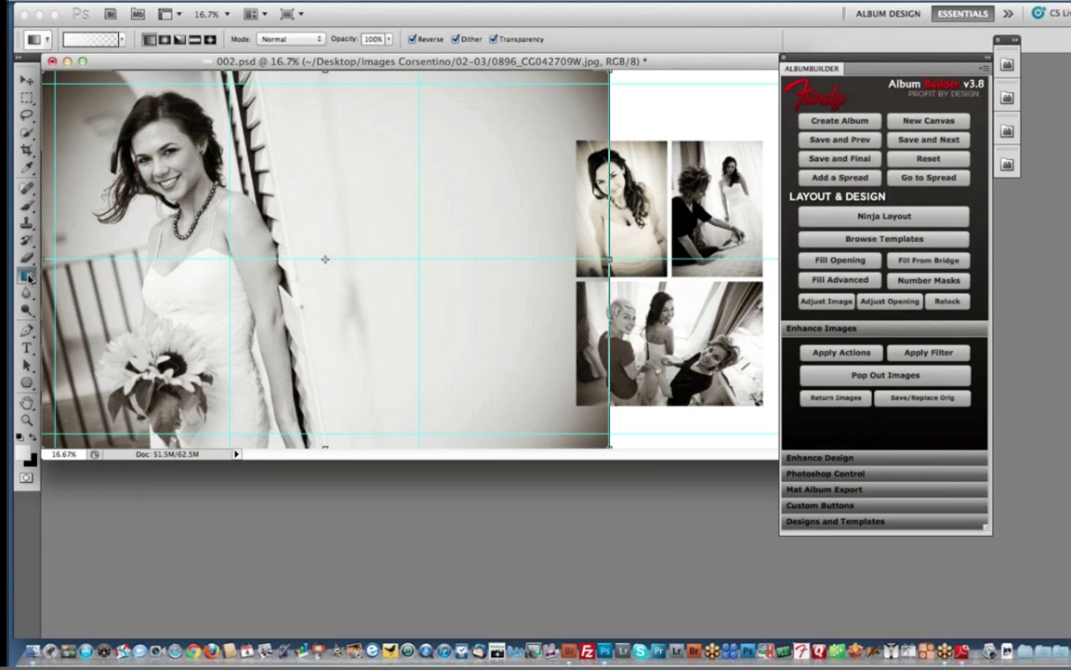
{"action": "left_click_drag", "start_coordinate": [398, 129], "coordinate": [548, 134]}
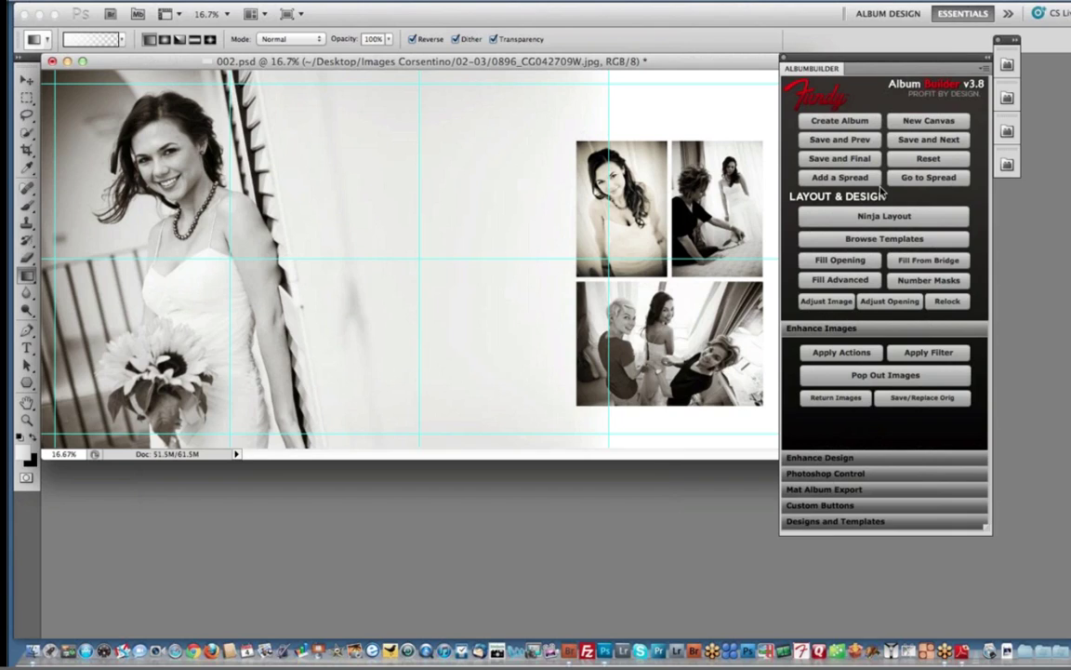
- Save spread 002, advance to spread 003, and show folder 04-05 in Bridge with its first photo selected
{"action": "left_click", "coordinate": [918, 141]}
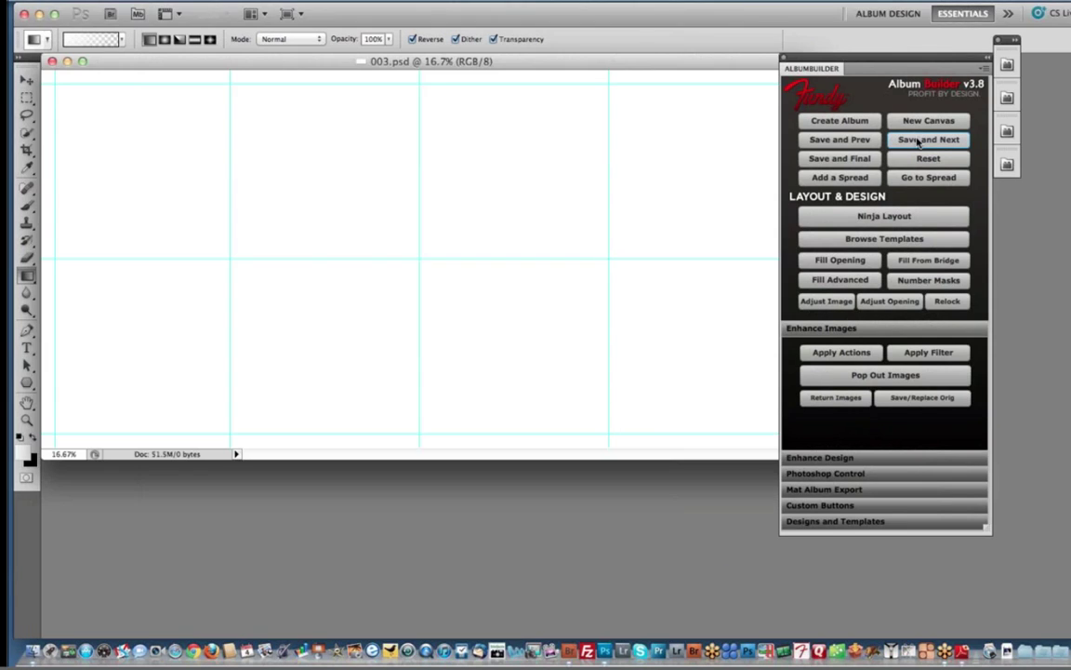
{"action": "key", "text": "super+Tab"}
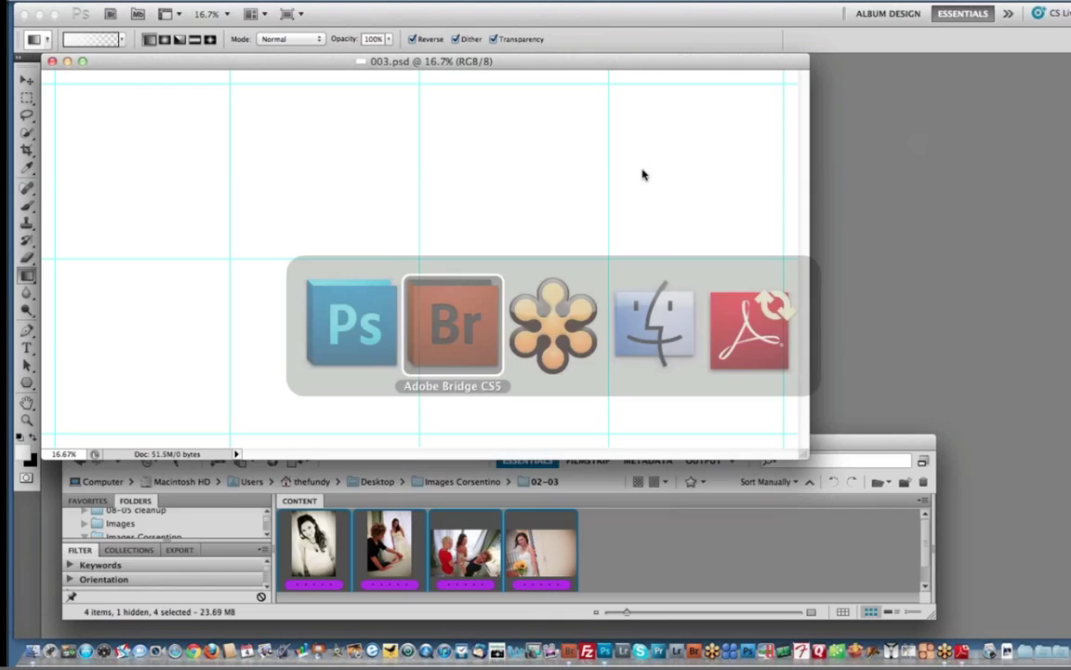
{"action": "scroll", "coordinate": [193, 528], "scroll_direction": "down", "scroll_amount": 5}
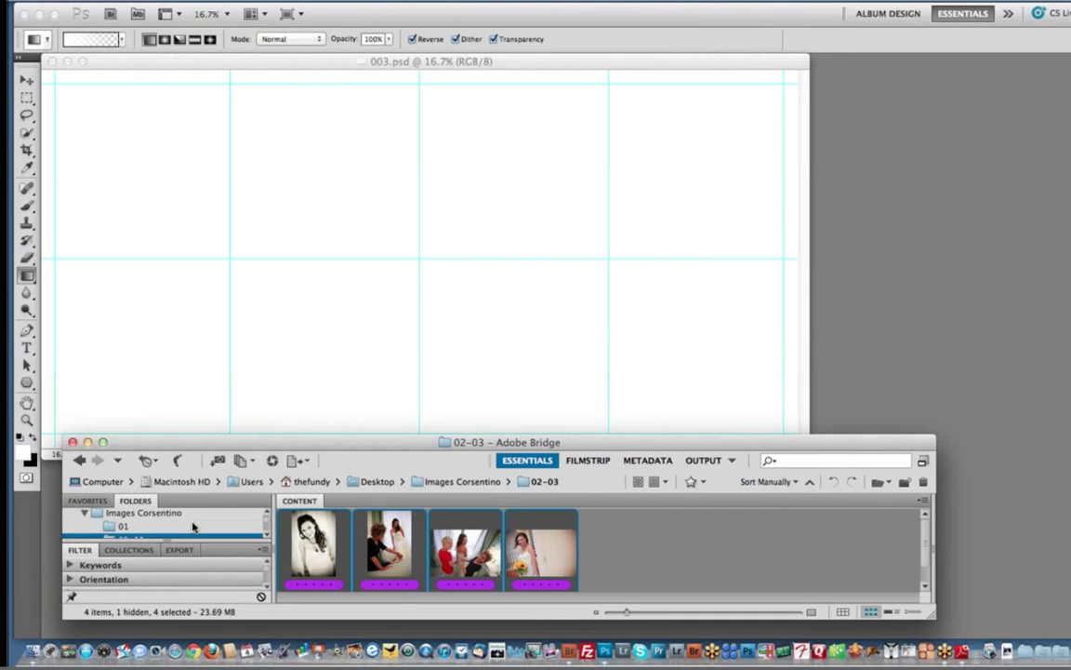
{"action": "left_click", "coordinate": [167, 517]}
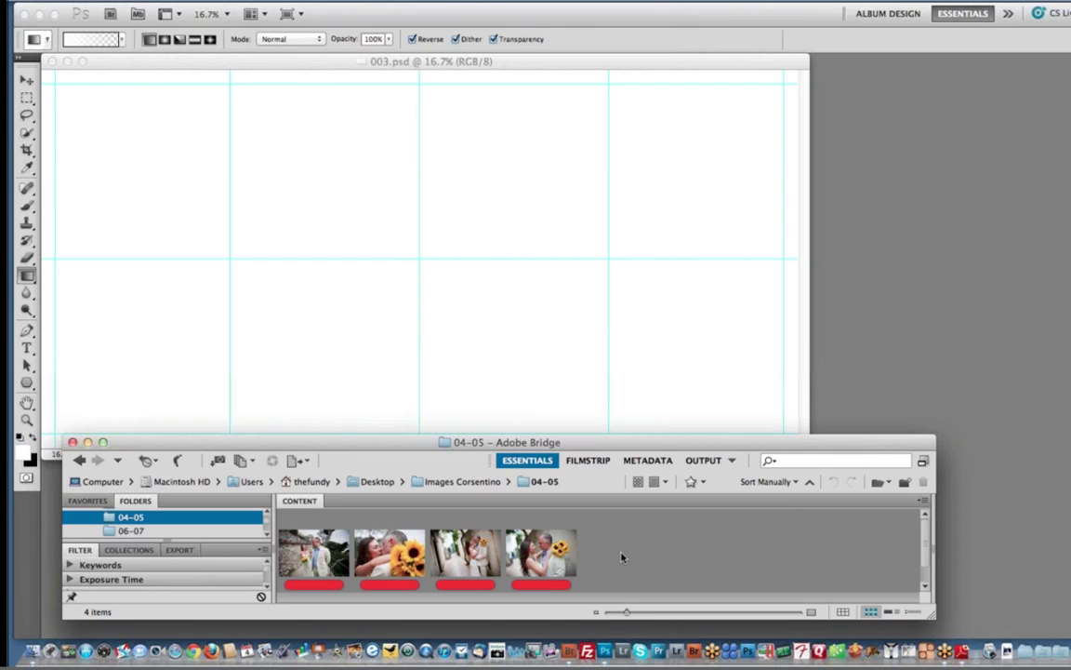
{"action": "left_click", "coordinate": [313, 553]}
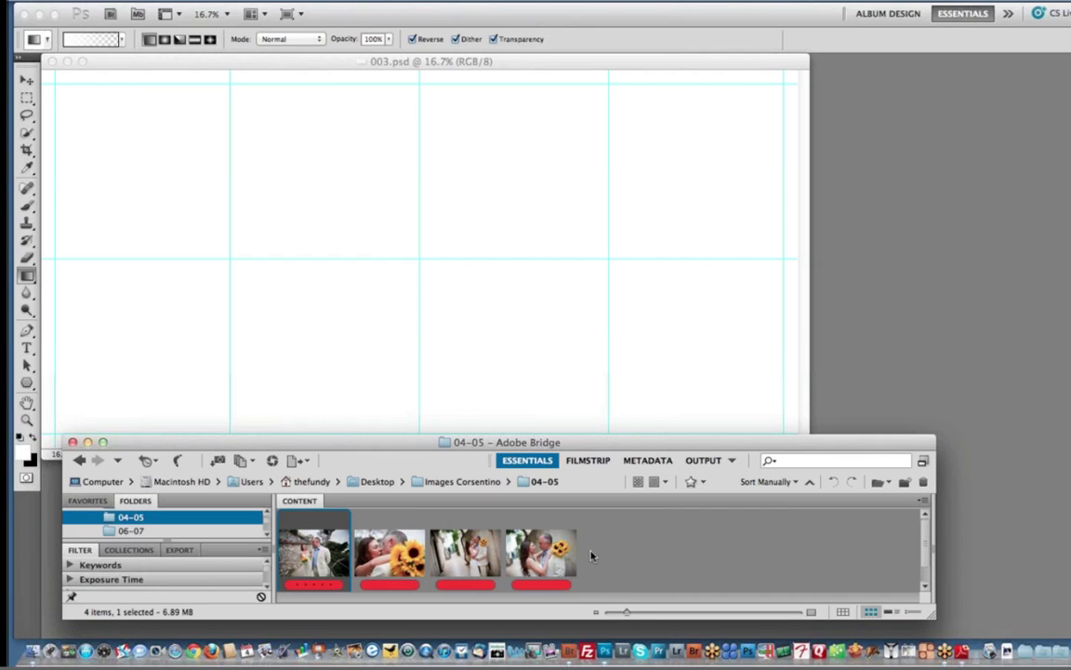
- Browse the Gene Higa Album 1 template set for spread 003, filtered to 4 horizontal photos
{"action": "left_click", "coordinate": [614, 258]}
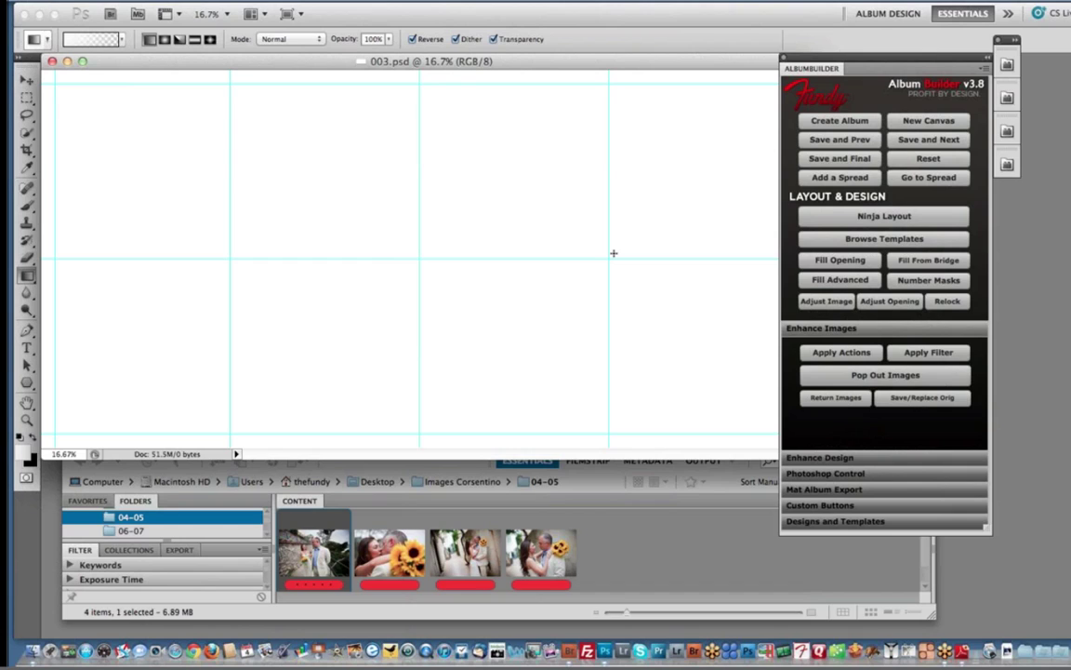
{"action": "left_click", "coordinate": [833, 243]}
{"action": "left_click", "coordinate": [462, 180]}
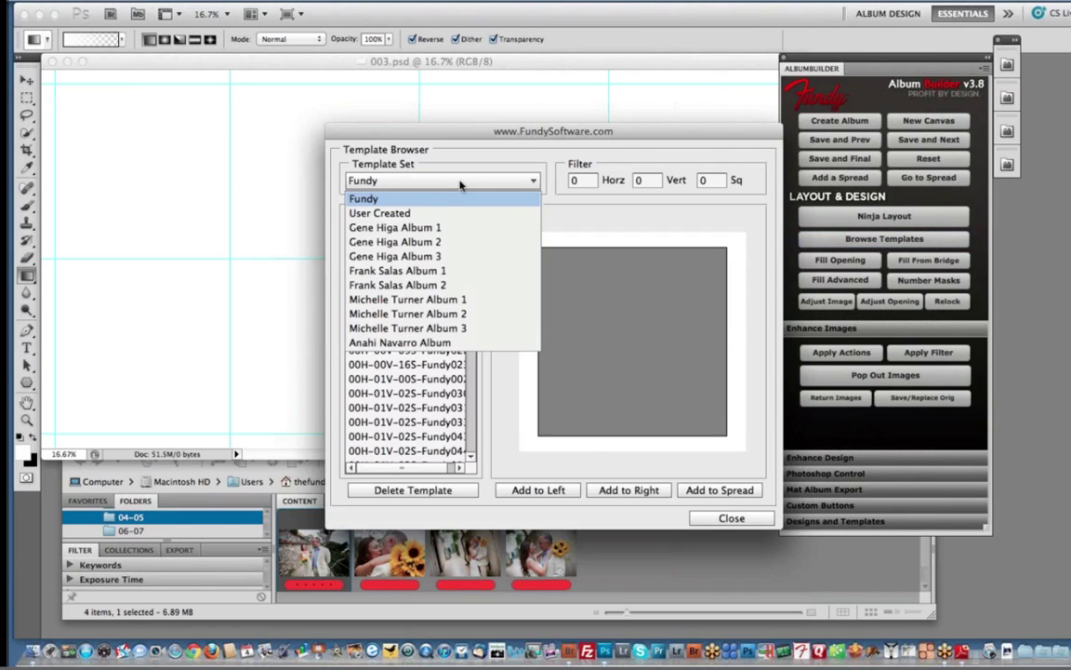
{"action": "left_click", "coordinate": [453, 232]}
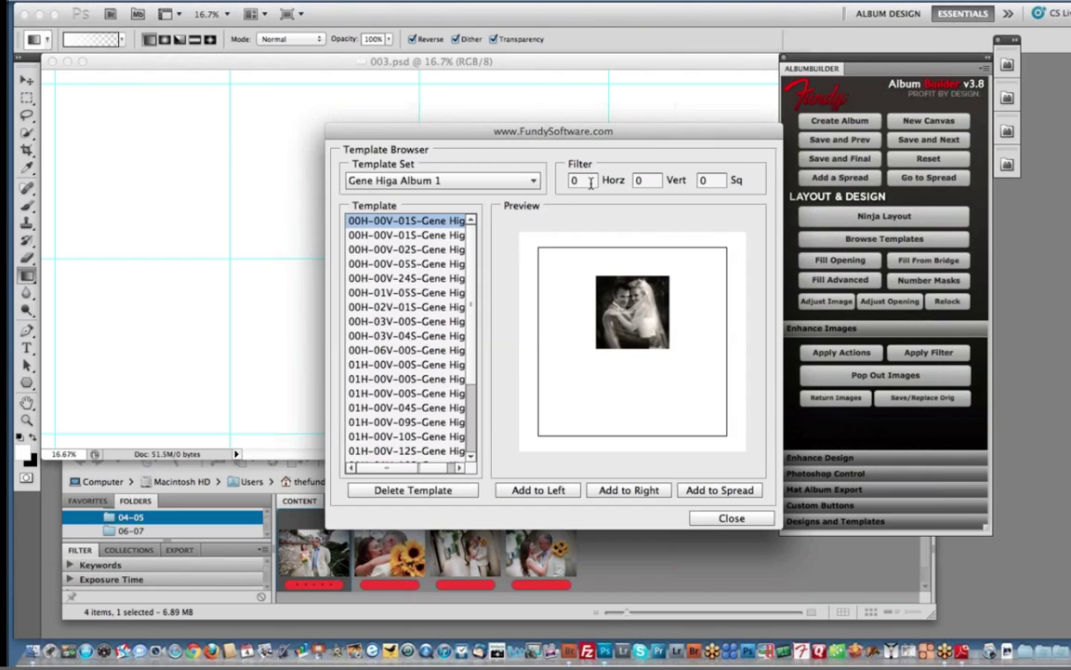
{"action": "key", "text": "Tab"}
{"action": "type", "text": "4"}
{"action": "key", "text": "Tab"}
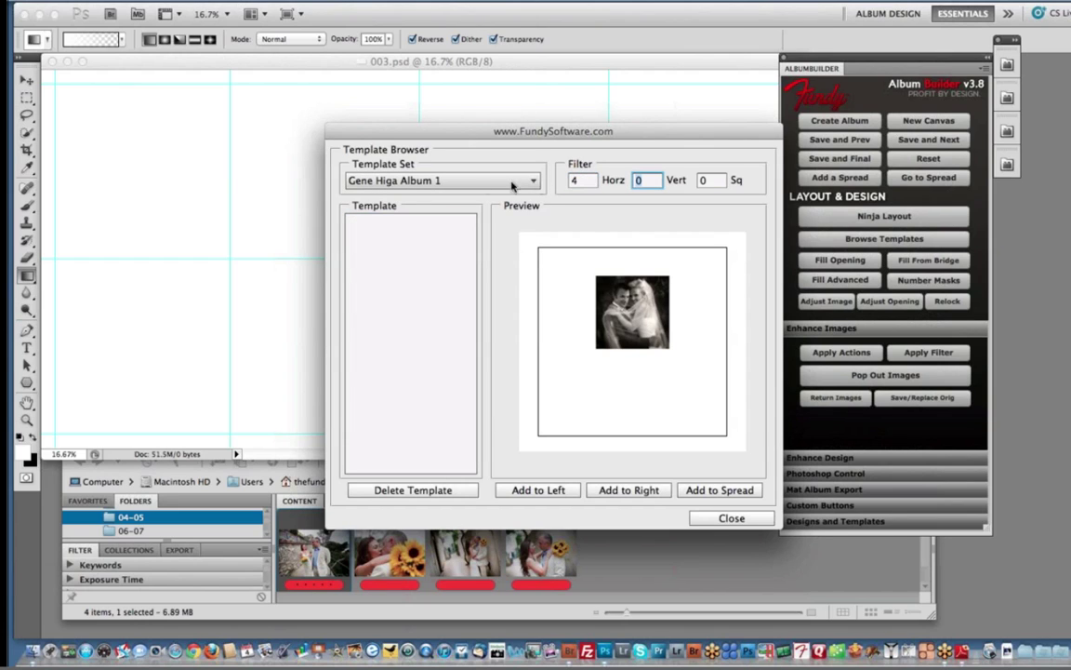
- Check the Gene Higa Album 2 template set with the same filter of 4 horizontal photos
{"action": "left_click", "coordinate": [532, 180]}
{"action": "left_click", "coordinate": [448, 238]}
{"action": "left_click", "coordinate": [459, 179]}
{"action": "left_click", "coordinate": [420, 242]}
{"action": "left_click", "coordinate": [578, 180]}
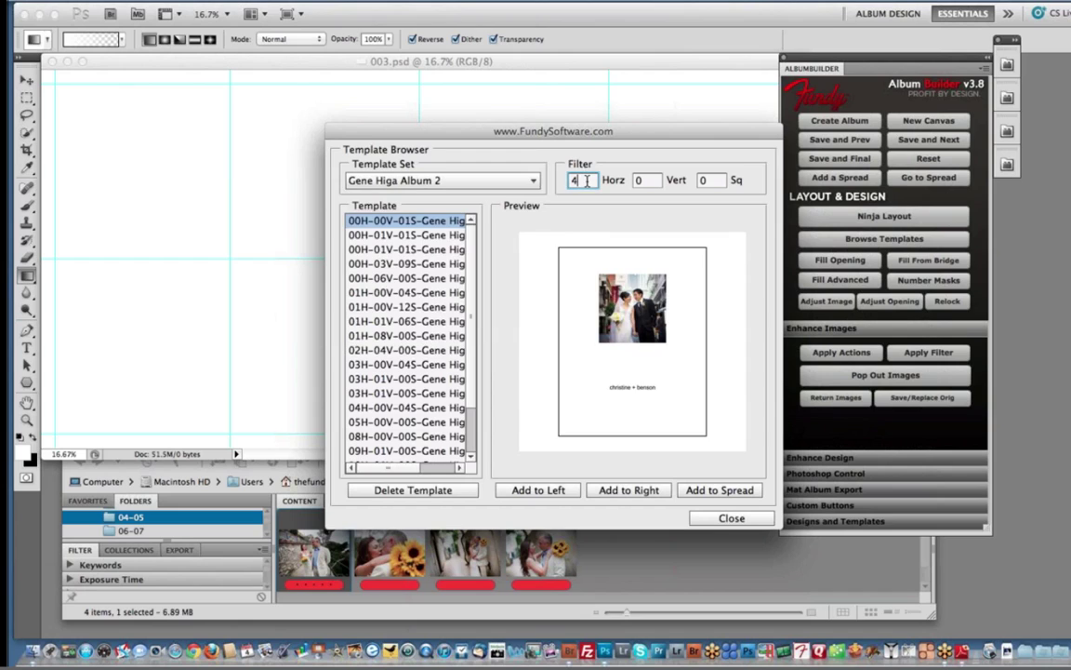
{"action": "key", "text": "Tab"}
- Filter the Frank Salas Album 1 set to 4 horizontal photos, add its 04H-00V-00S template to the spread, and close the template browser
{"action": "left_click", "coordinate": [534, 181]}
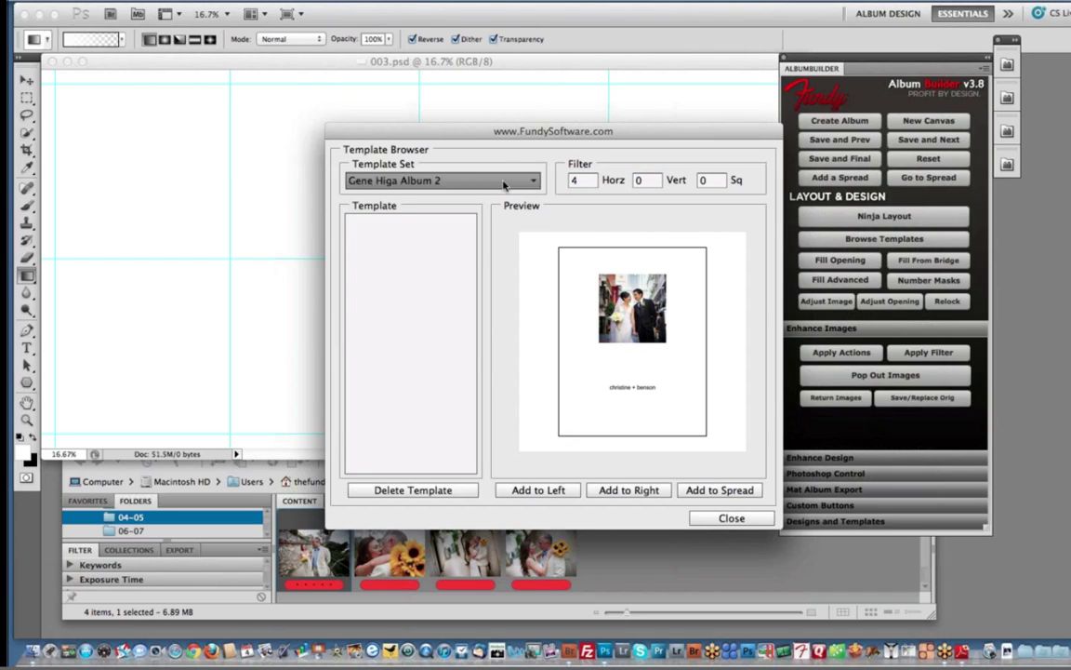
{"action": "left_click", "coordinate": [482, 272]}
{"action": "left_click", "coordinate": [482, 276]}
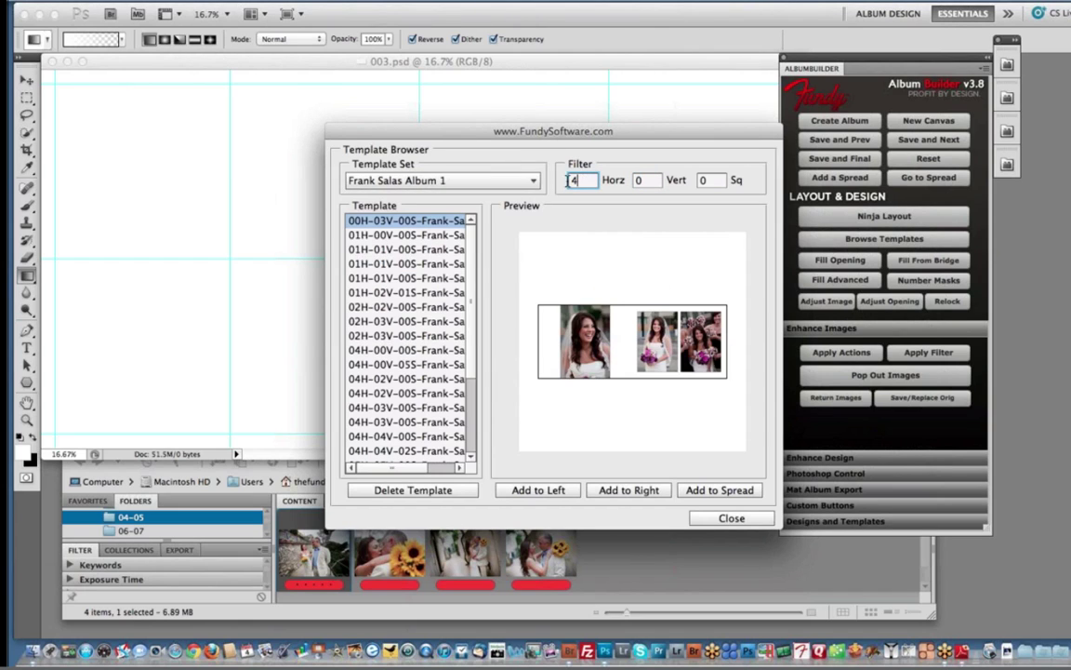
{"action": "key", "text": "Tab"}
{"action": "key", "text": "Tab"}
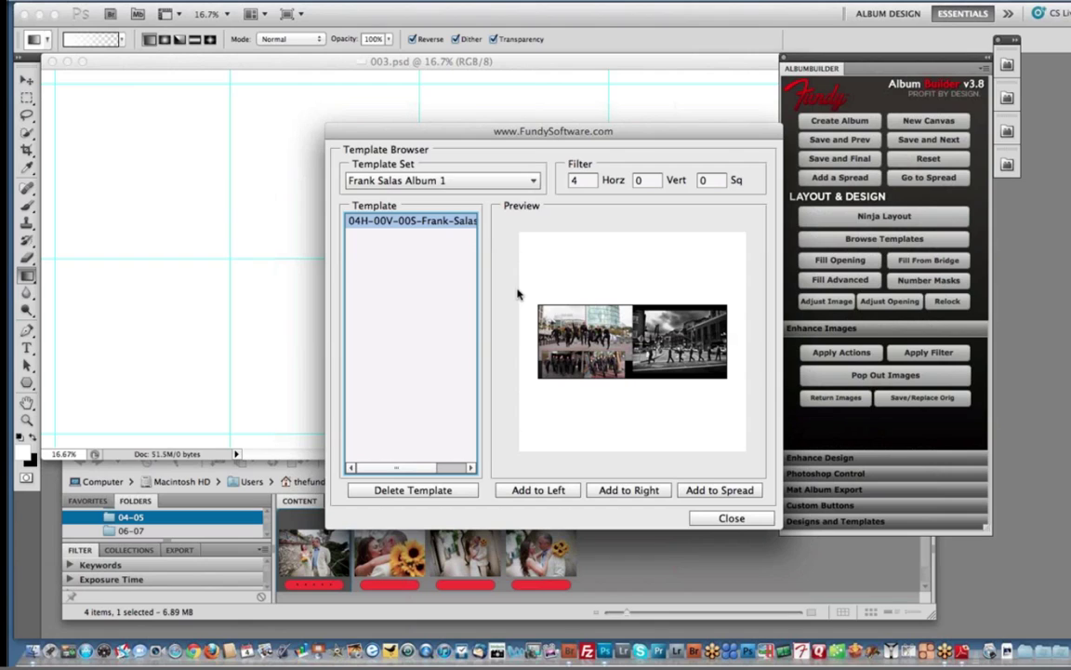
{"action": "left_click", "coordinate": [716, 490]}
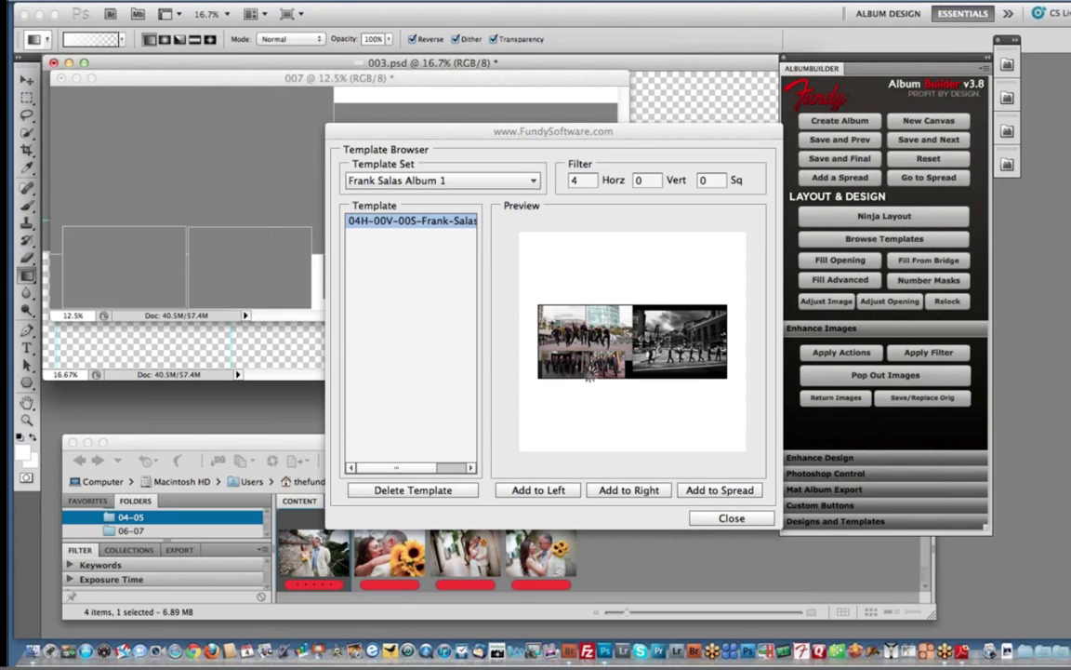
{"action": "left_click", "coordinate": [723, 520]}
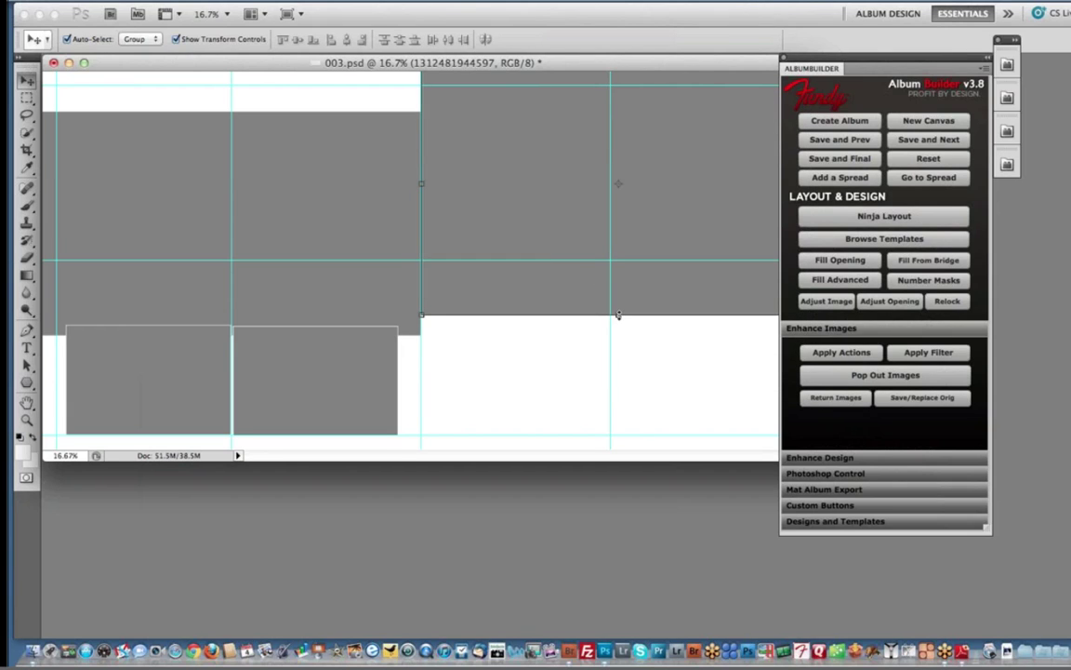
- Stretch the right page's opening down to the bottom edge so it covers the full page height, and deselect it
{"action": "left_click_drag", "start_coordinate": [619, 319], "coordinate": [618, 433]}
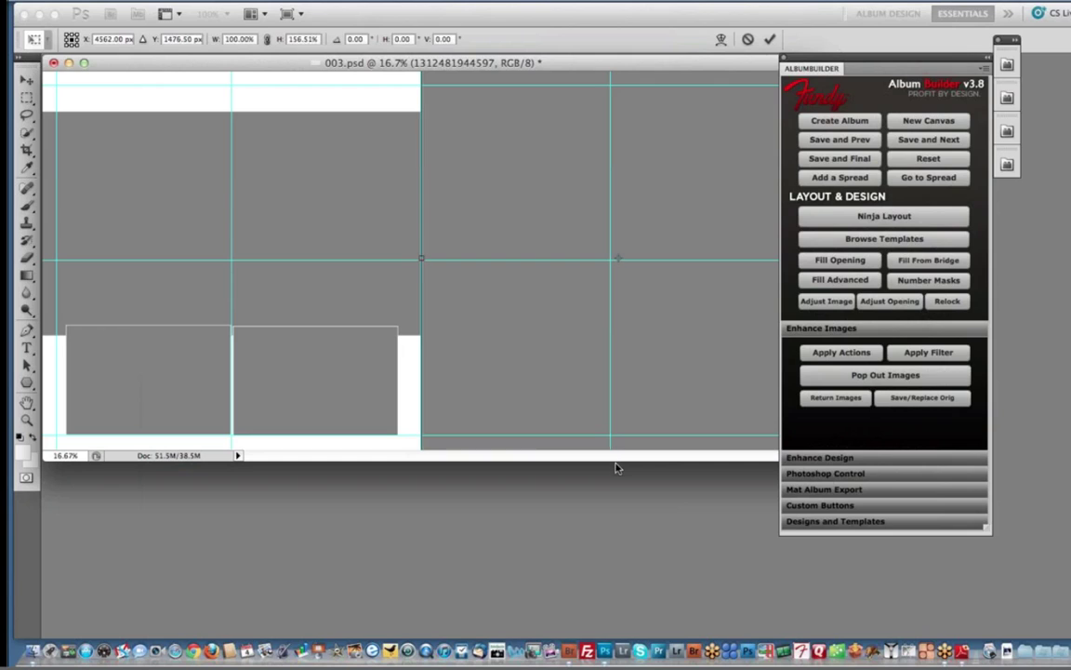
{"action": "key", "text": "Return"}
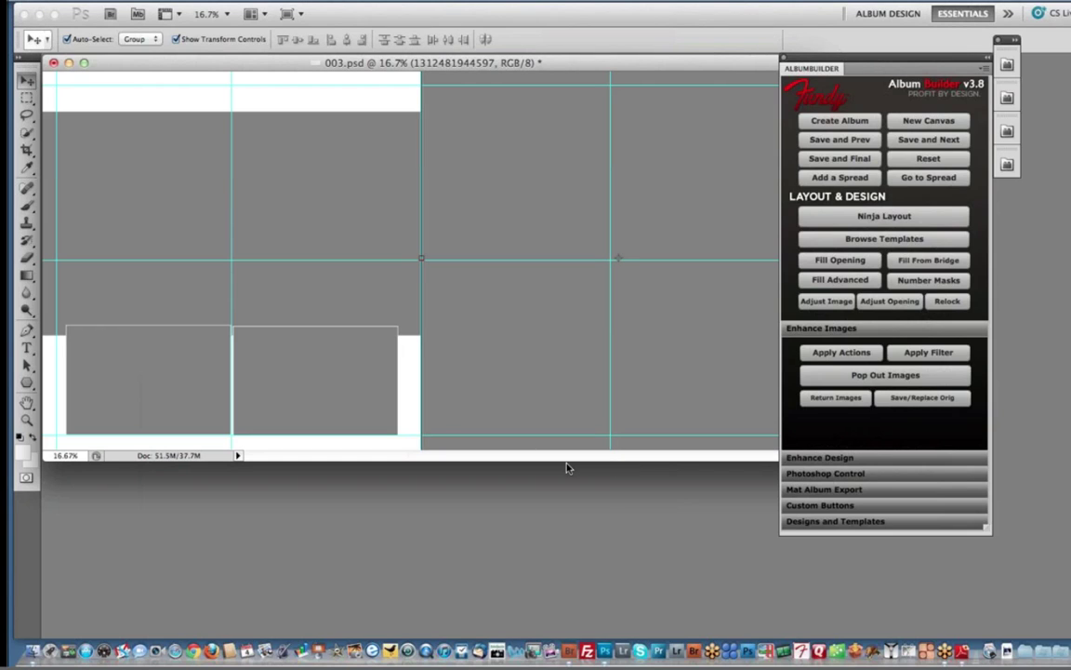
{"action": "left_click", "coordinate": [138, 101]}
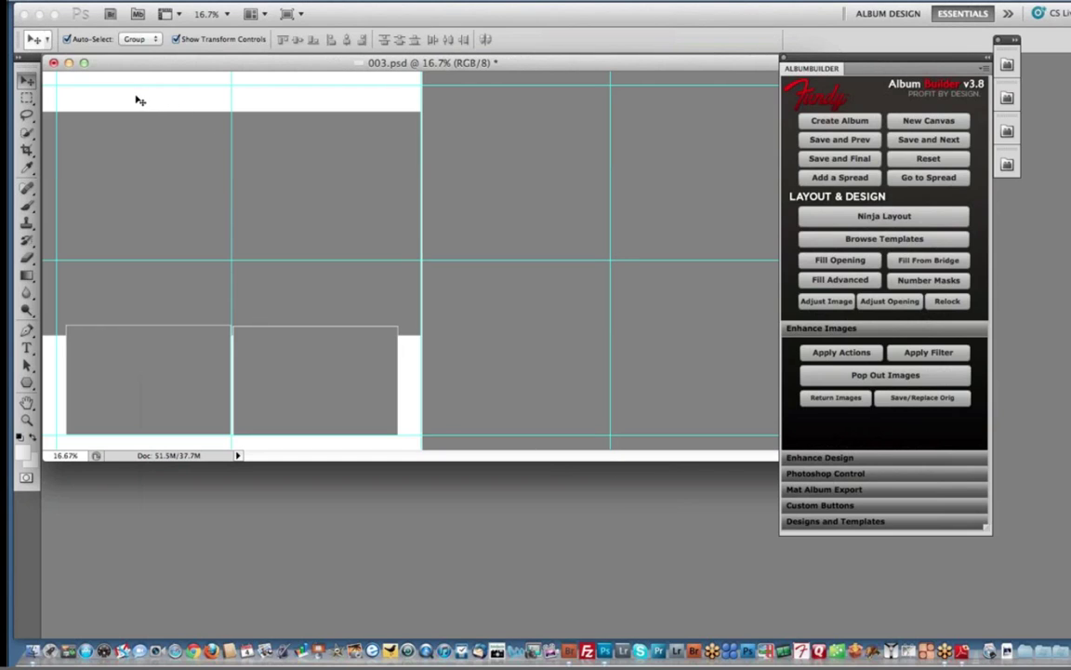
- Raise the large upper opening on the left page slightly and number the spread's openings 1 to 4
{"action": "left_click_drag", "start_coordinate": [138, 101], "coordinate": [916, 291]}
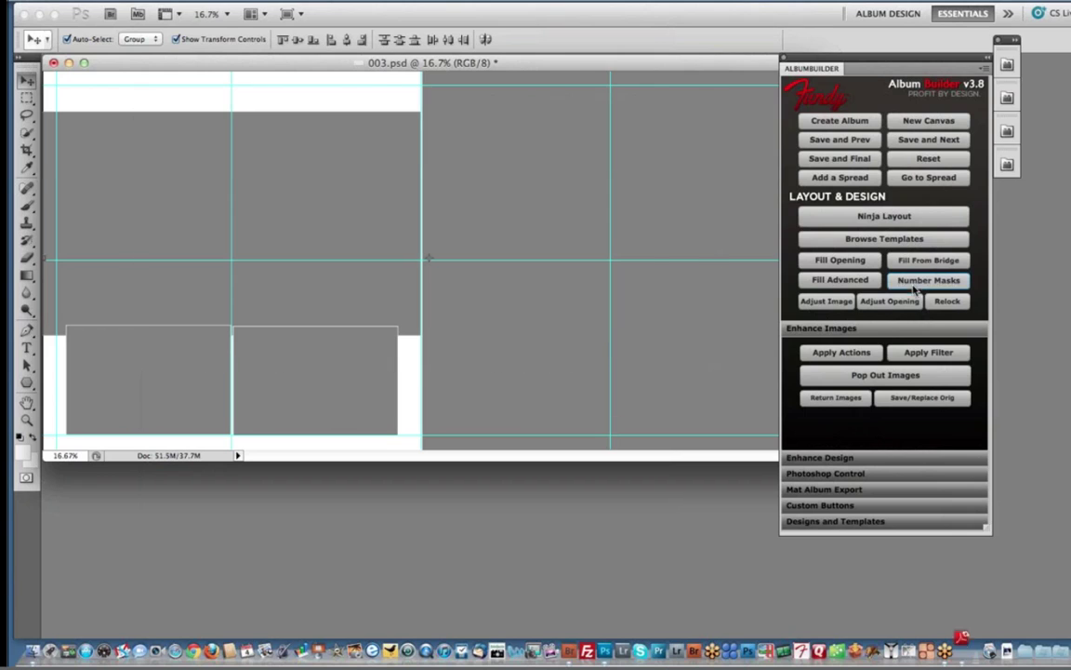
{"action": "left_click", "coordinate": [948, 283]}
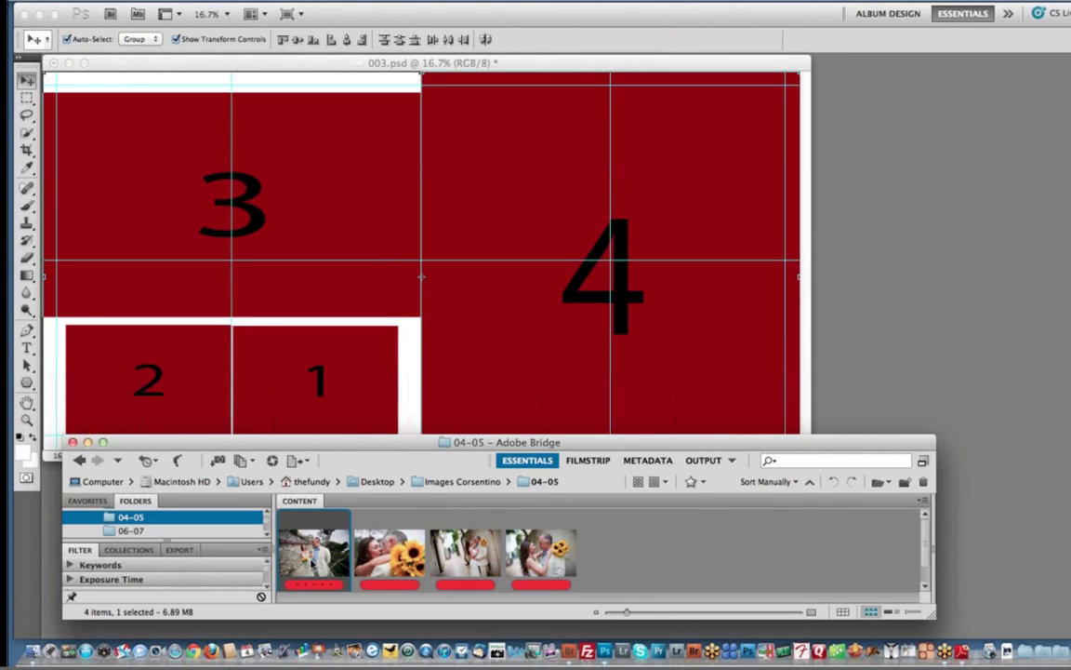
- Reorder the Bridge photos to match the numbered openings: 1029 first, 1138 second, 1002 third and 1133 fourth
{"action": "left_click_drag", "start_coordinate": [312, 558], "coordinate": [465, 554]}
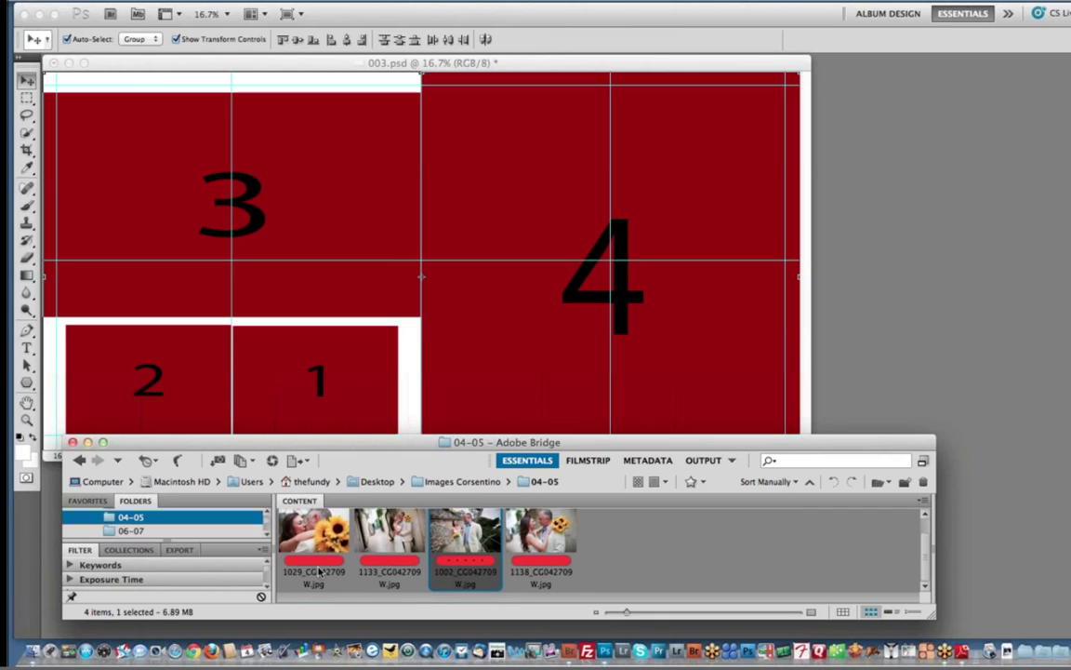
{"action": "left_click", "coordinate": [380, 545]}
{"action": "mouse_move", "coordinate": [379, 545]}
{"action": "left_mouse_down"}
{"action": "mouse_move", "coordinate": [551, 550]}
{"action": "mouse_move", "coordinate": [391, 544]}
{"action": "mouse_move", "coordinate": [476, 539]}
{"action": "left_mouse_up"}
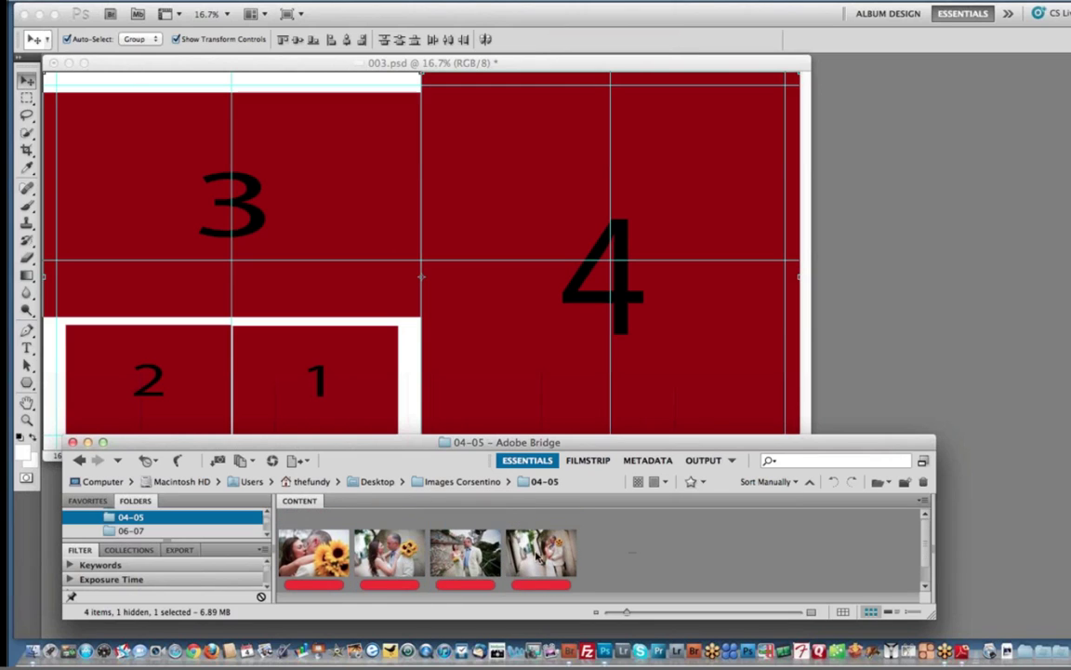
- Select all four photos in Bridge's 04-05 folder and fill the numbered openings of spread 003 with them
{"action": "key", "text": "super+a"}
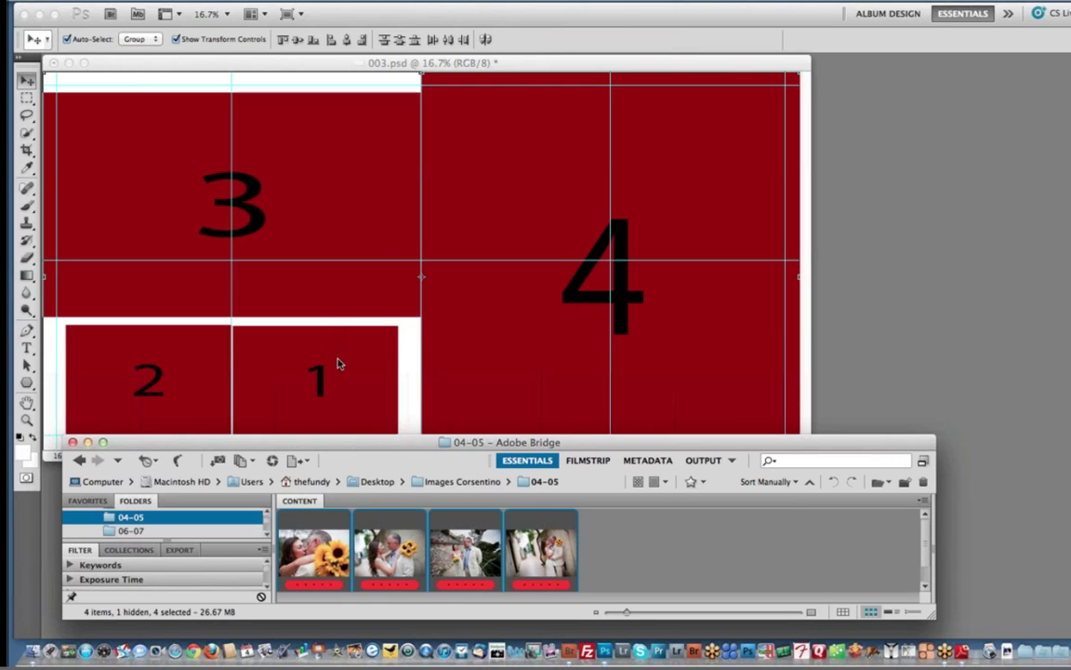
{"action": "left_click", "coordinate": [339, 363]}
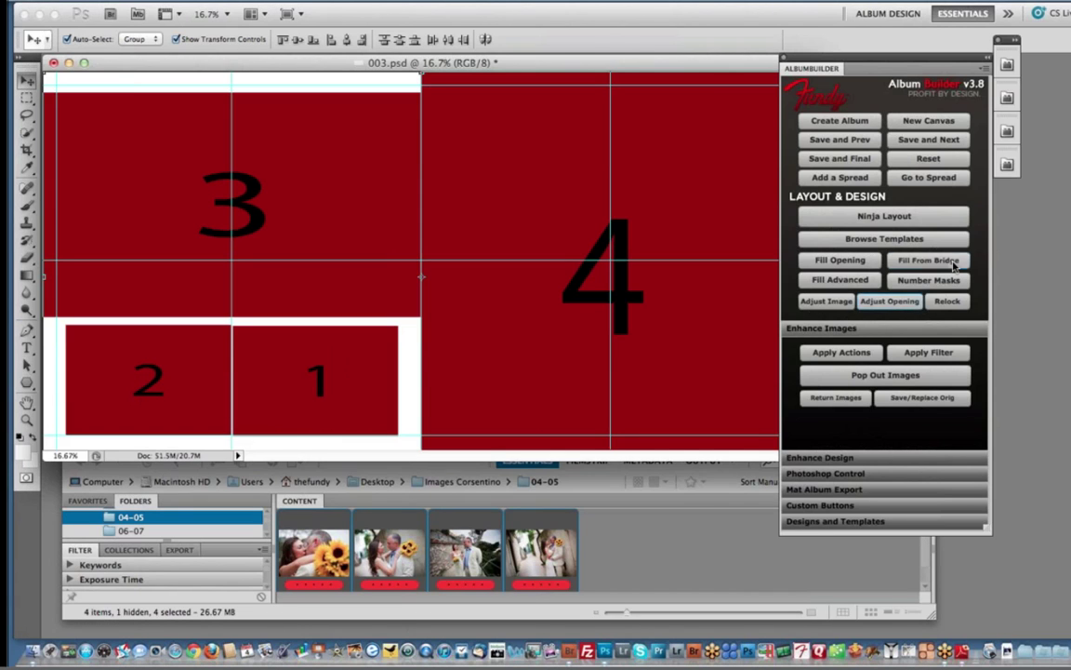
{"action": "left_click", "coordinate": [953, 264]}
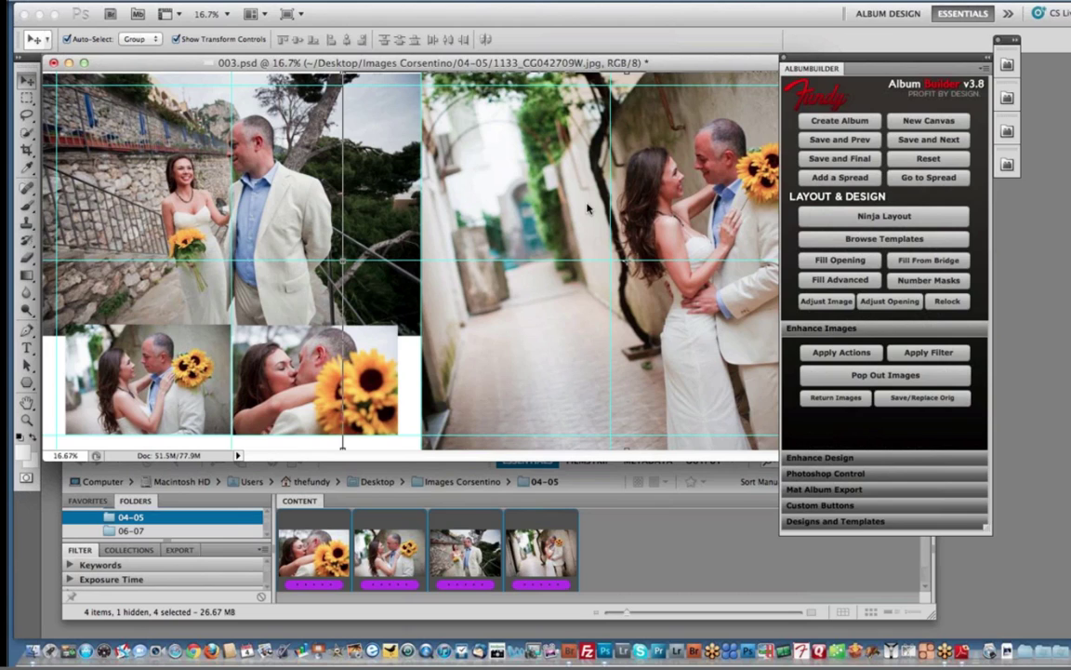
- Show the 06-07 folder in Bridge, and in Photoshop move AlbumBuilder aside and enlarge the 003.psd window
{"action": "left_click", "coordinate": [130, 531]}
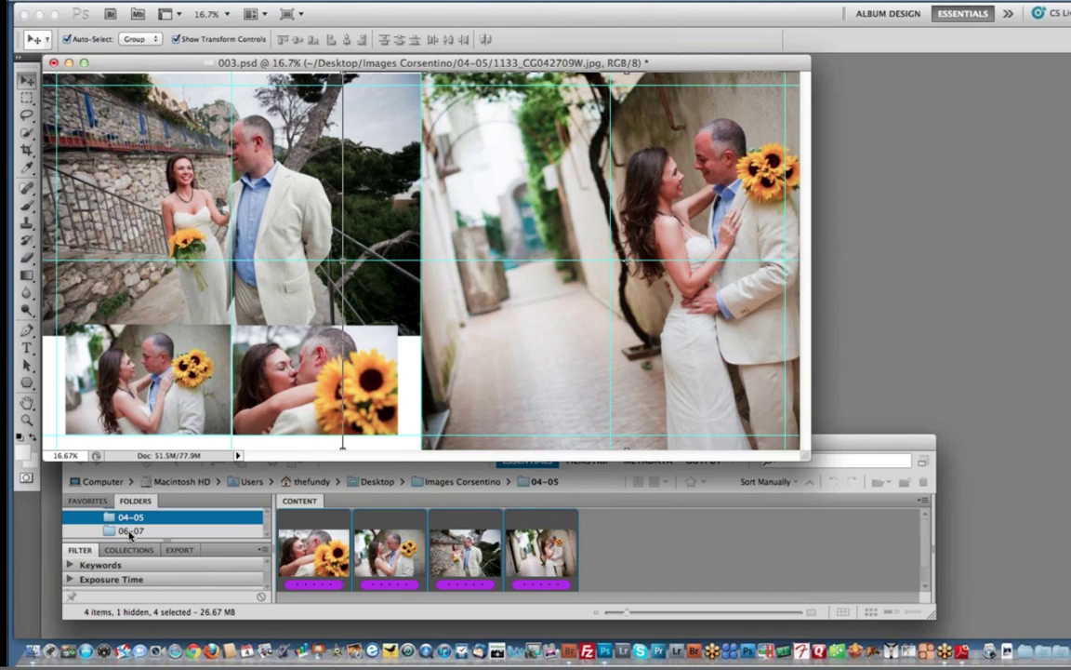
{"action": "left_click", "coordinate": [291, 287]}
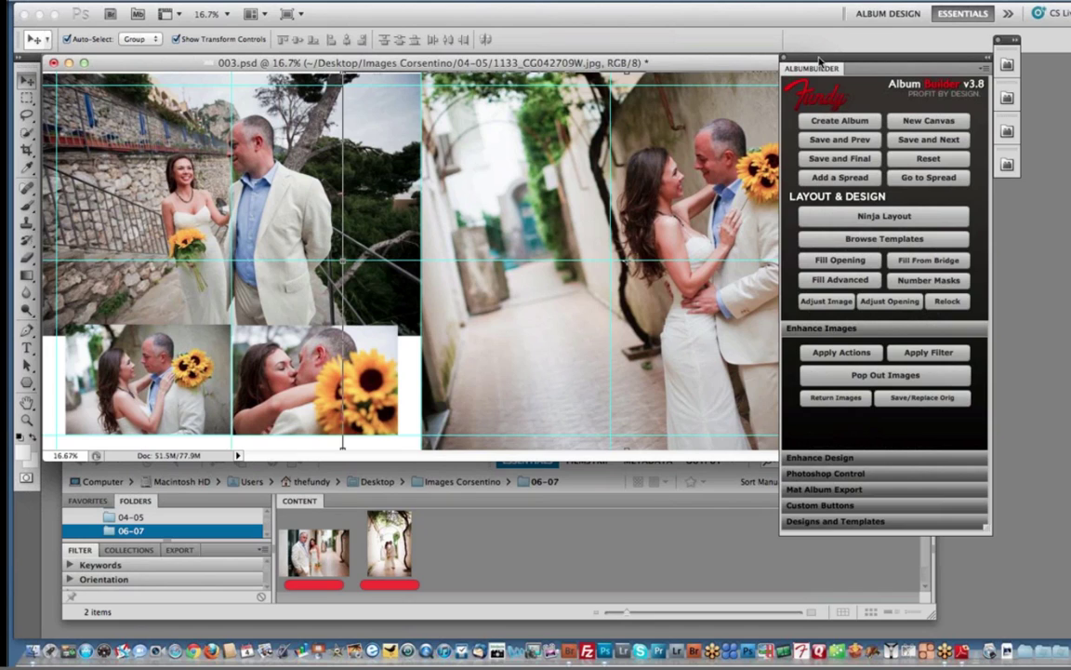
{"action": "left_click_drag", "start_coordinate": [841, 74], "coordinate": [980, 75]}
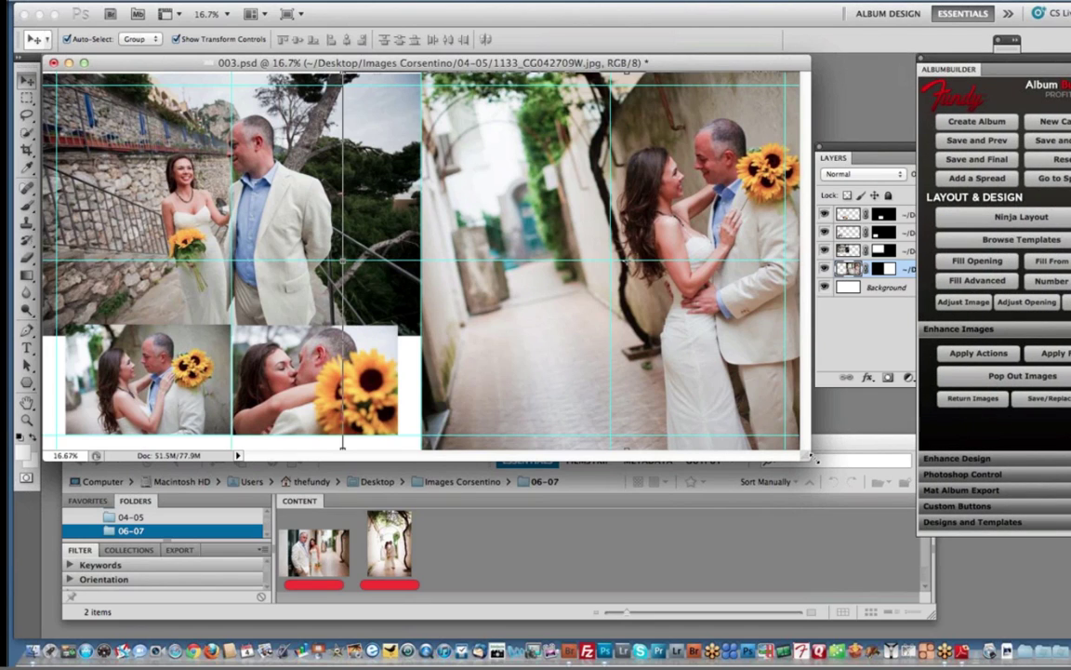
{"action": "left_click_drag", "start_coordinate": [810, 456], "coordinate": [813, 460]}
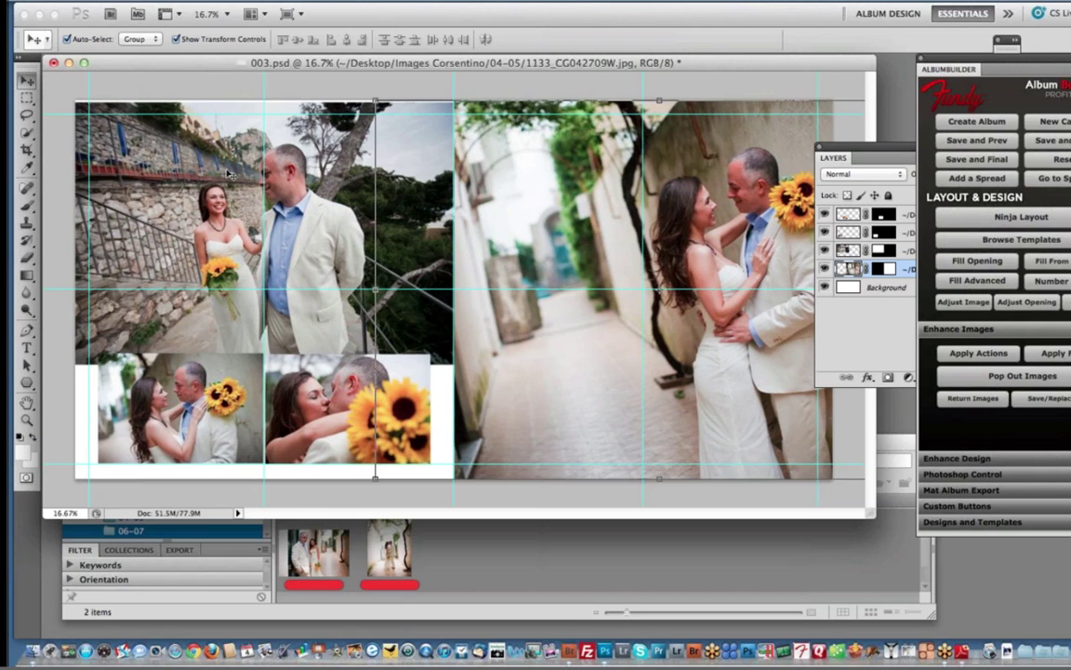
- Show the rulers around the spread and set the ruler units to inches
{"action": "left_click", "coordinate": [372, 0]}
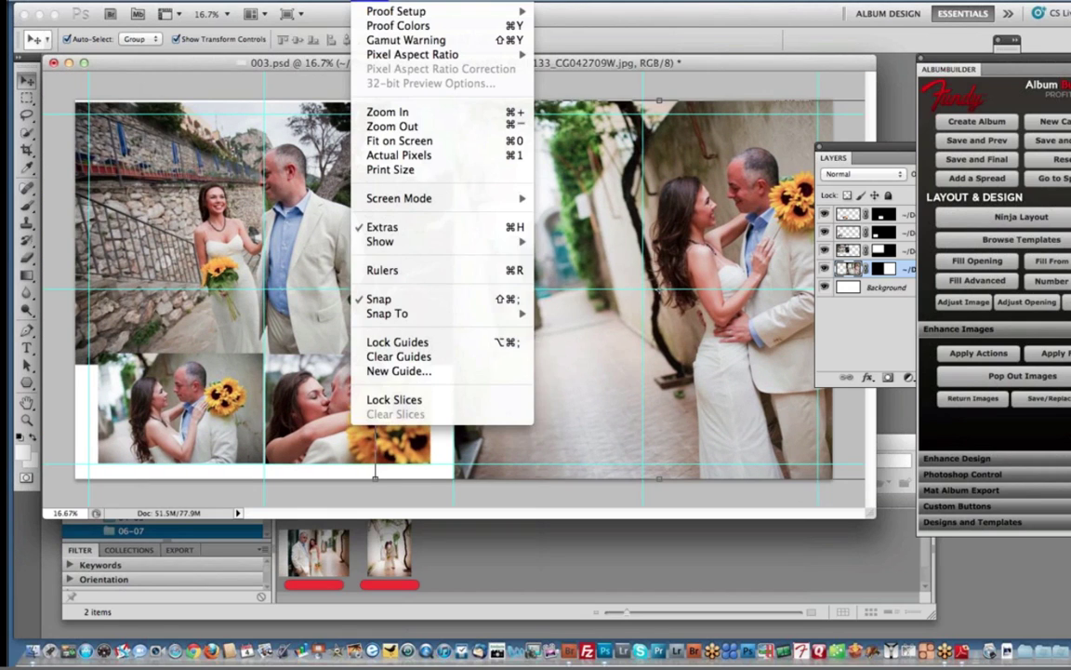
{"action": "left_click", "coordinate": [395, 270]}
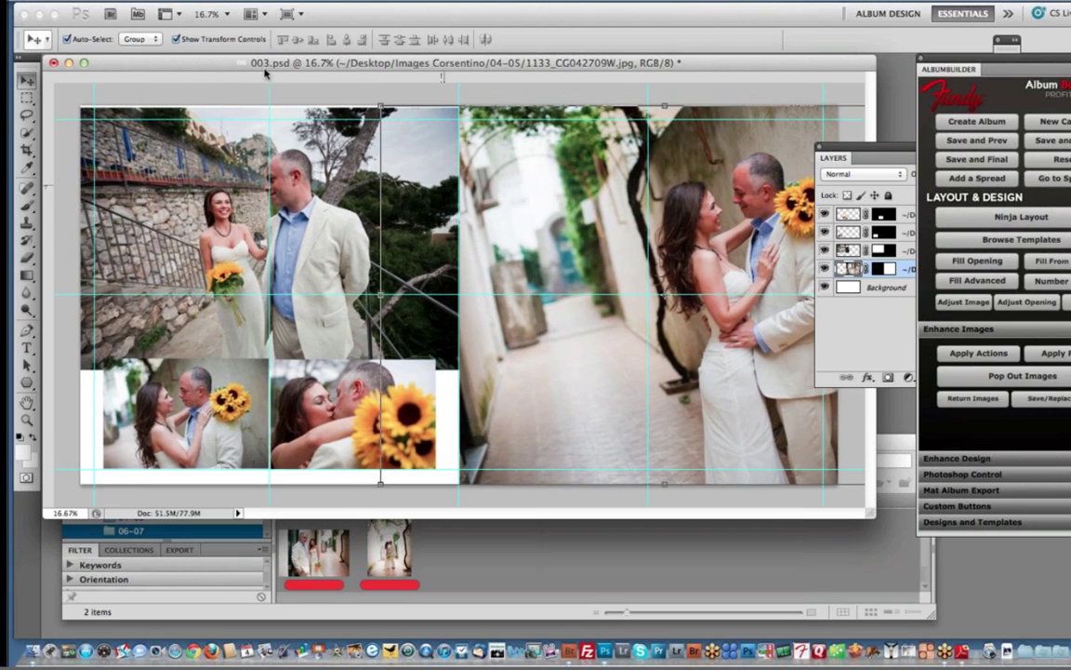
{"action": "double_click", "coordinate": [294, 78]}
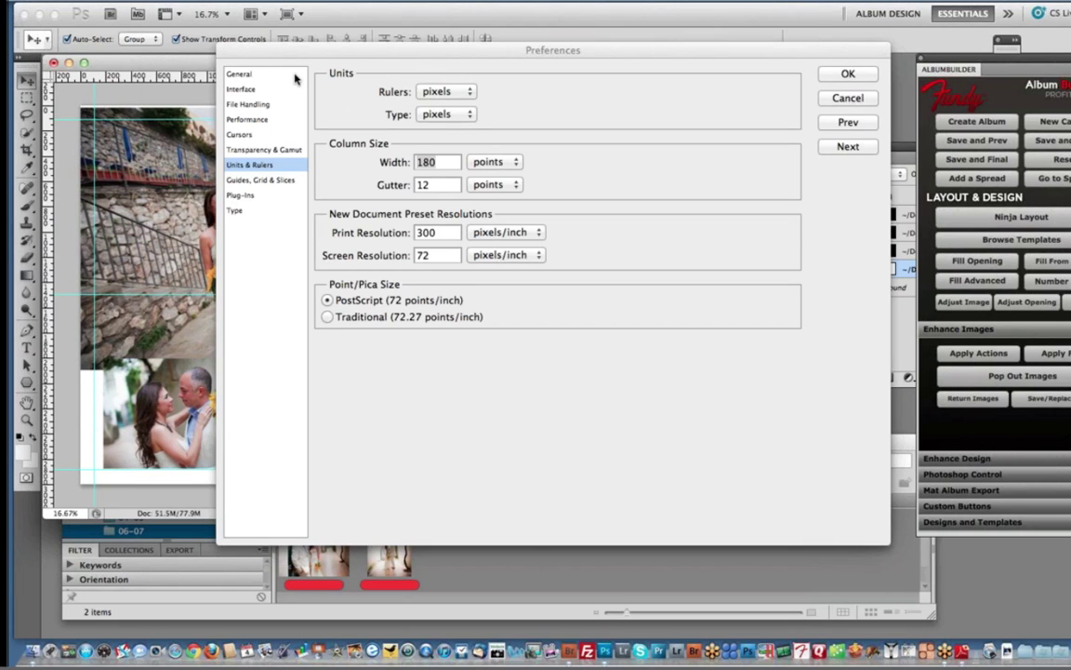
{"action": "left_click", "coordinate": [446, 91]}
{"action": "left_click", "coordinate": [443, 106]}
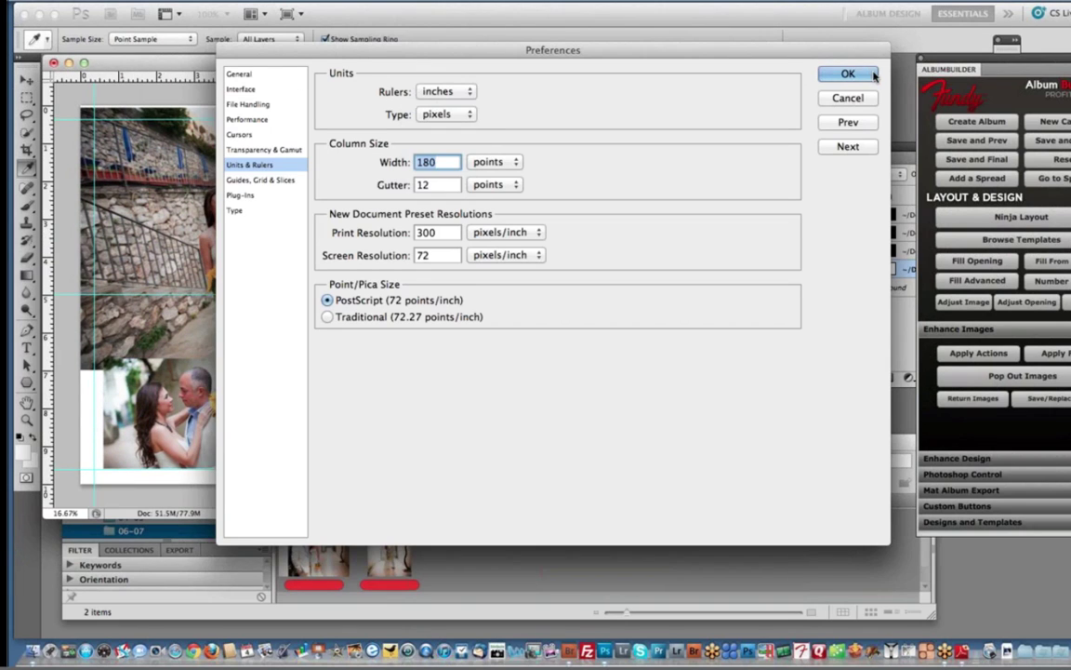
{"action": "left_click", "coordinate": [873, 75]}
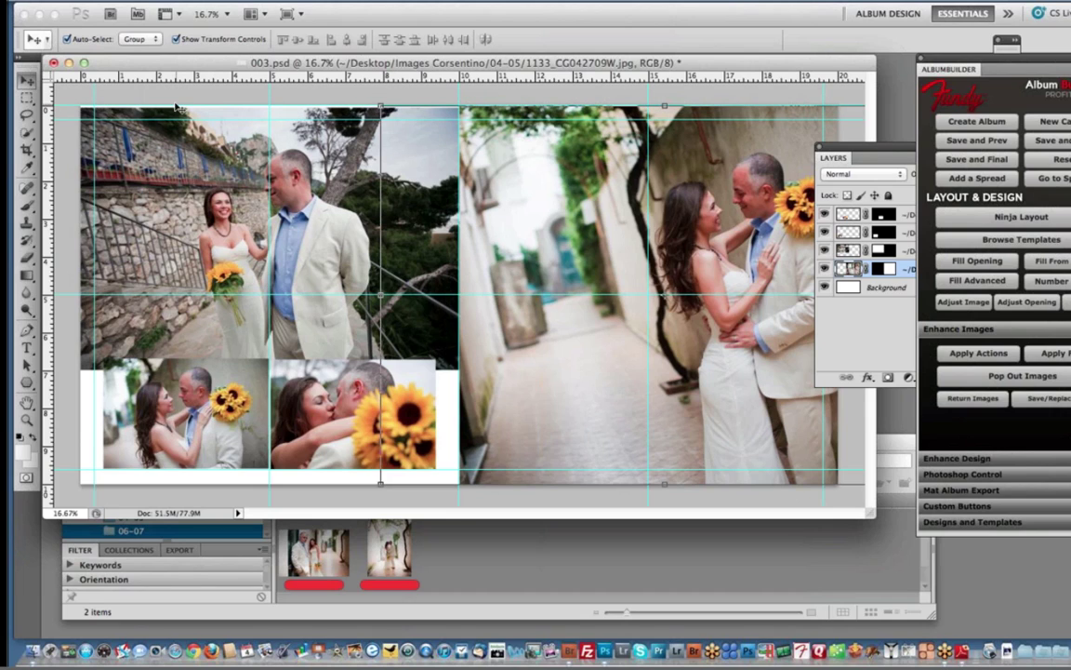
- Shift the left page's large upper photo vertically, trying several heights, and leave its upper edge about 0.5 in below the page edge
{"action": "left_click", "coordinate": [182, 111]}
{"action": "left_click", "coordinate": [177, 112]}
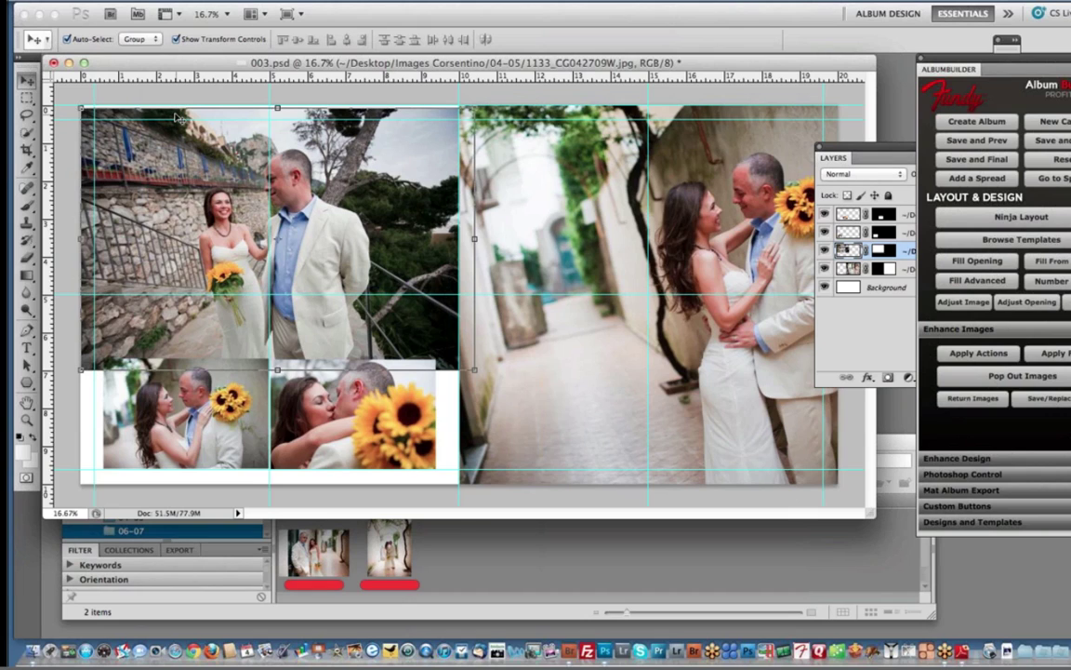
{"action": "left_click", "coordinate": [182, 118]}
{"action": "left_click", "coordinate": [361, 189]}
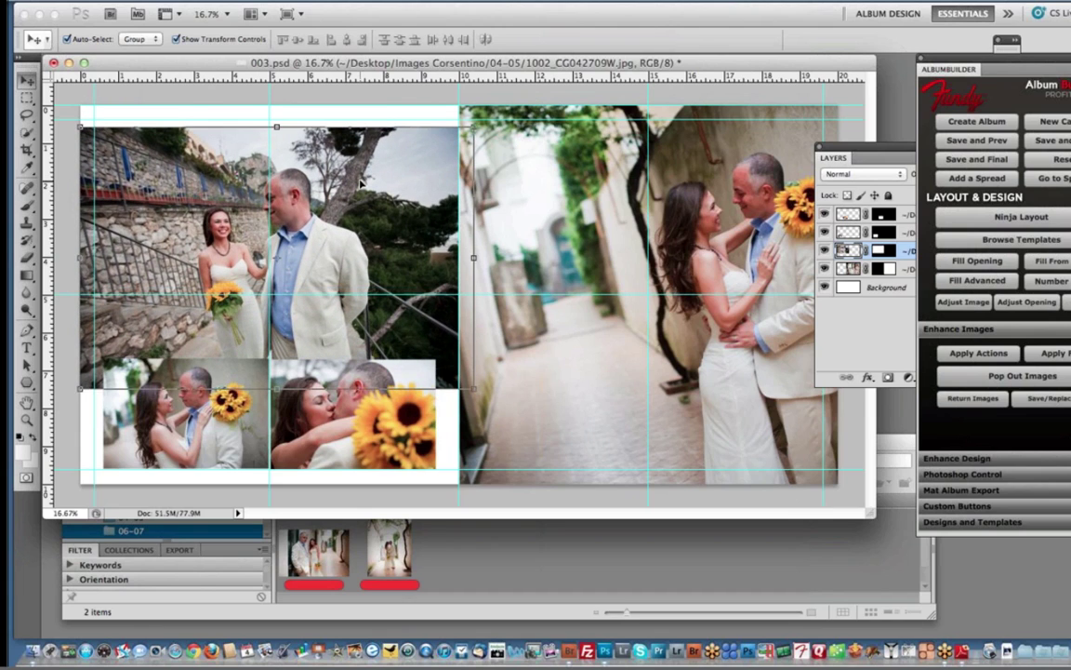
{"action": "key", "text": "super+equal"}
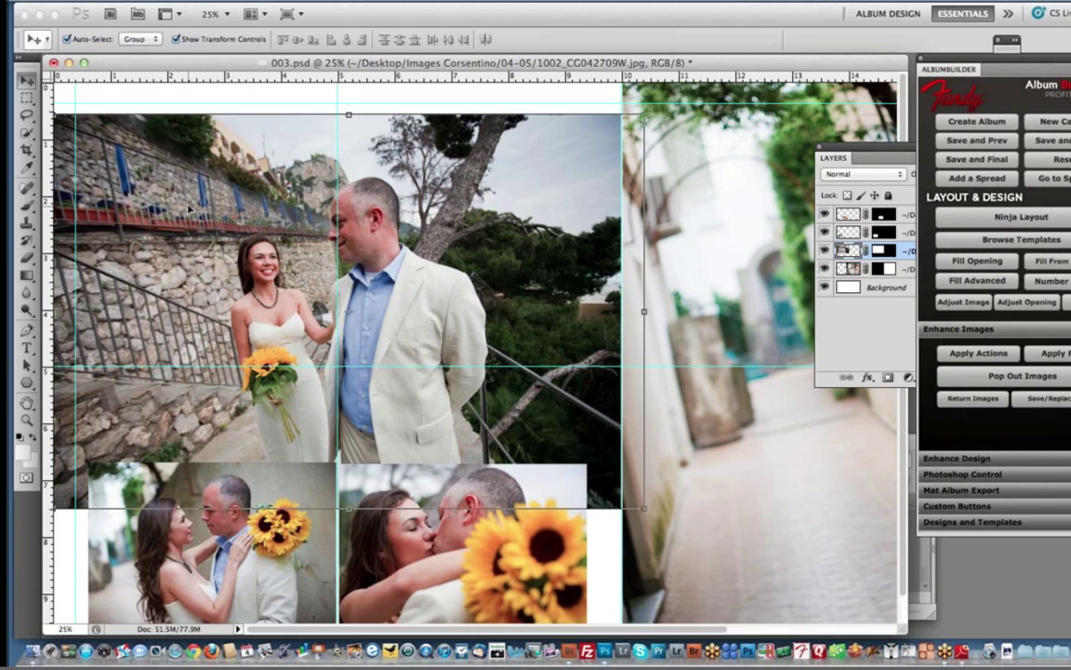
{"action": "left_click_drag", "start_coordinate": [189, 210], "coordinate": [189, 196]}
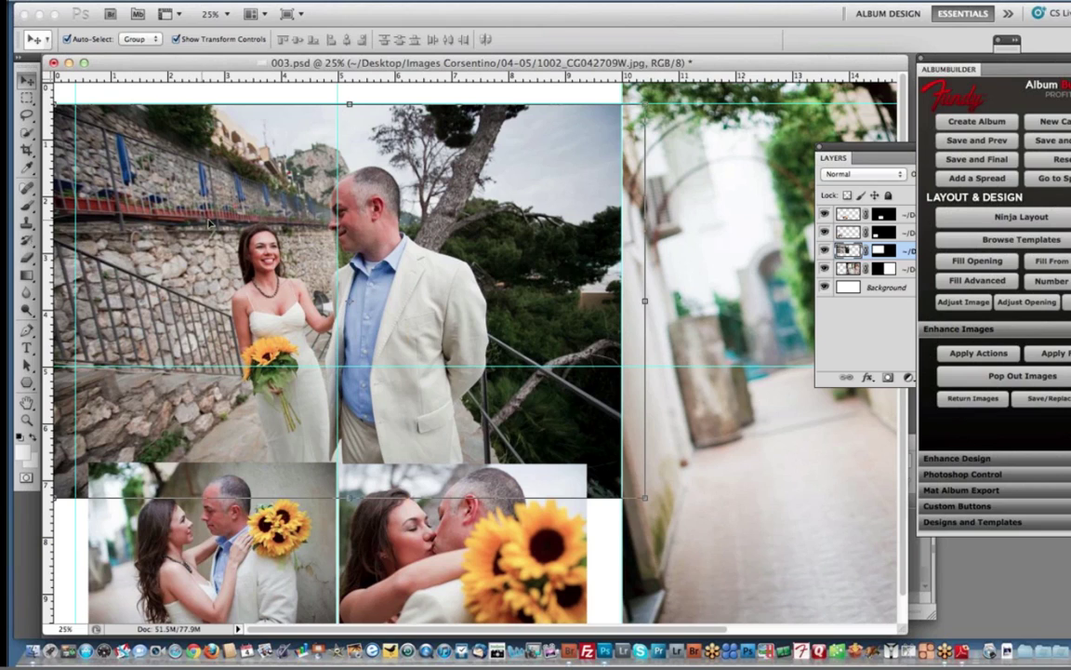
{"action": "left_click", "coordinate": [763, 324]}
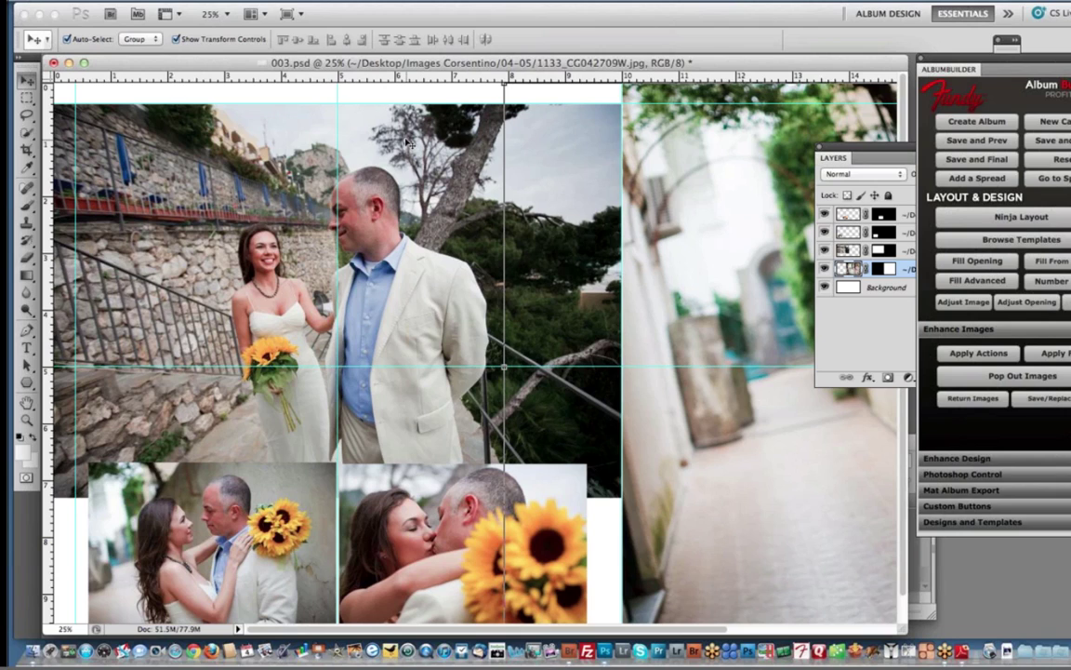
{"action": "left_click", "coordinate": [366, 149]}
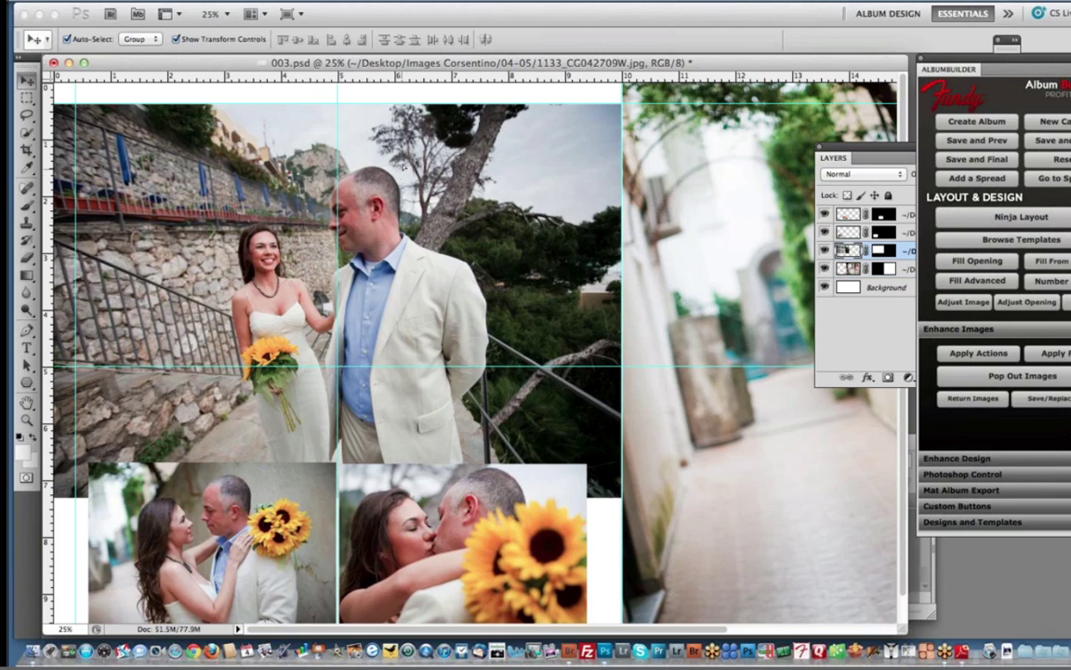
{"action": "left_click_drag", "start_coordinate": [397, 188], "coordinate": [403, 143]}
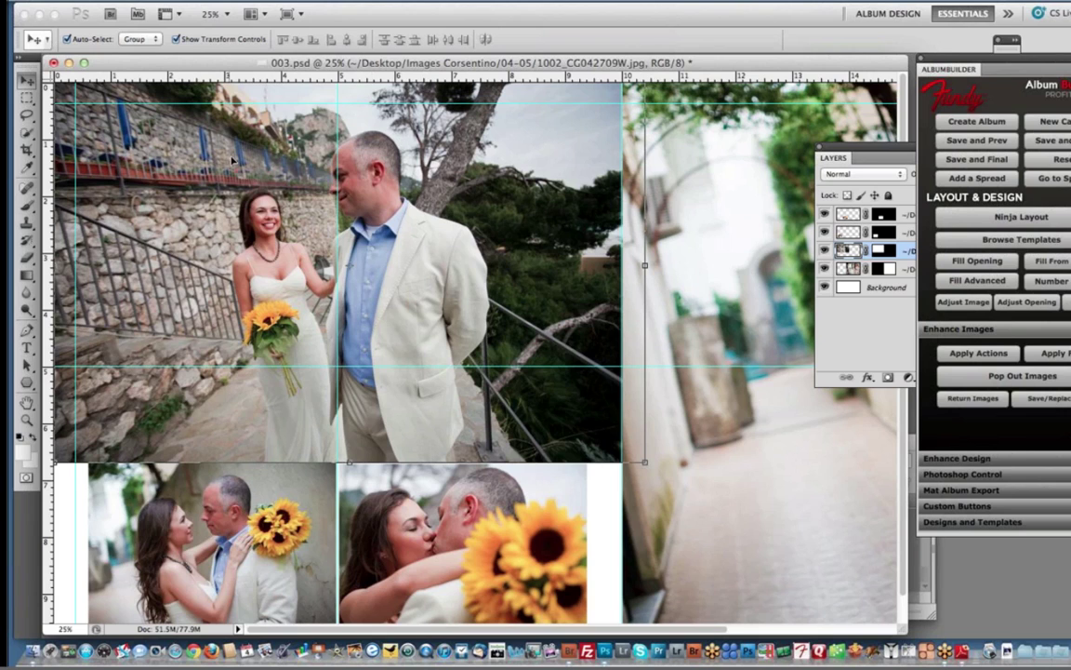
{"action": "left_click_drag", "start_coordinate": [231, 160], "coordinate": [232, 223]}
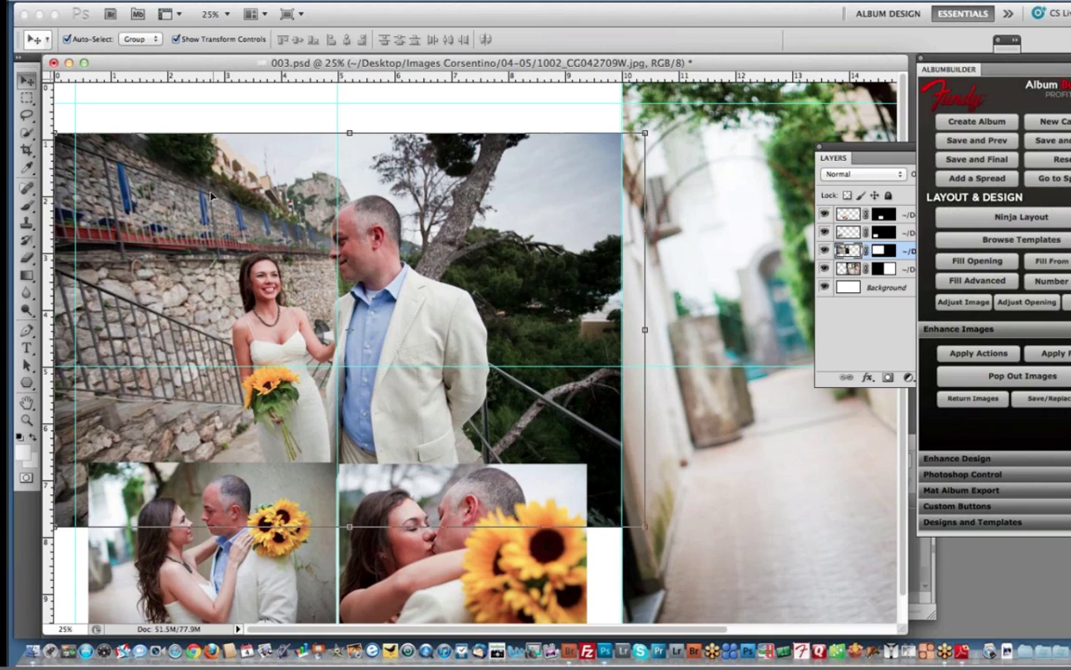
{"action": "left_click_drag", "start_coordinate": [204, 186], "coordinate": [202, 166]}
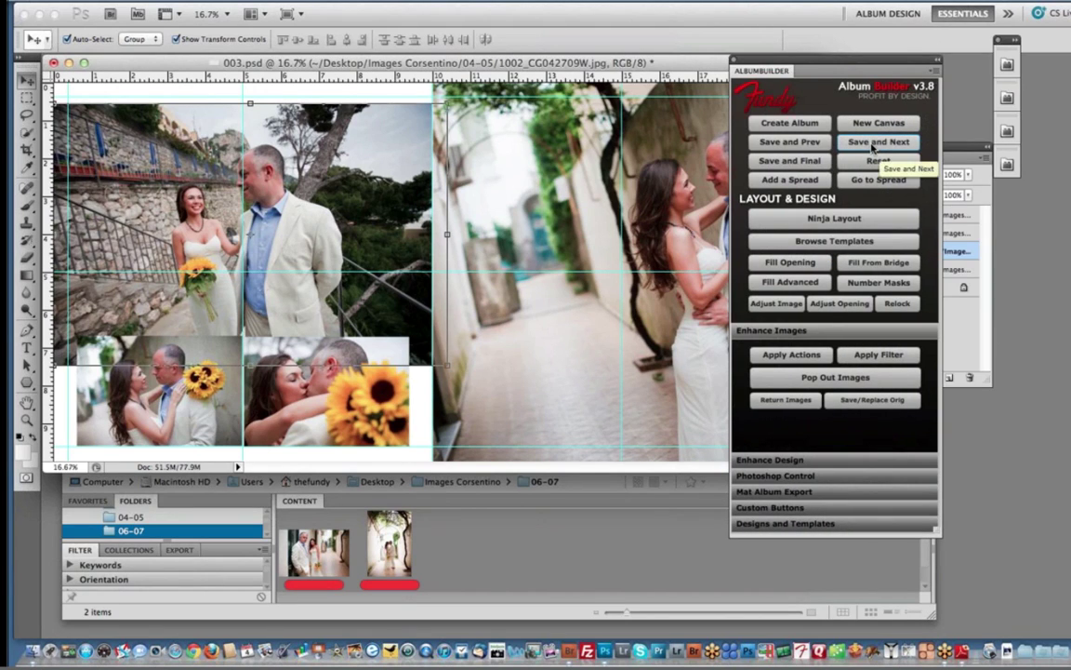
- Save spread 003 and advance to spread 004, and select all four photos in Bridge's 08-09 folder
{"action": "left_click", "coordinate": [872, 144]}
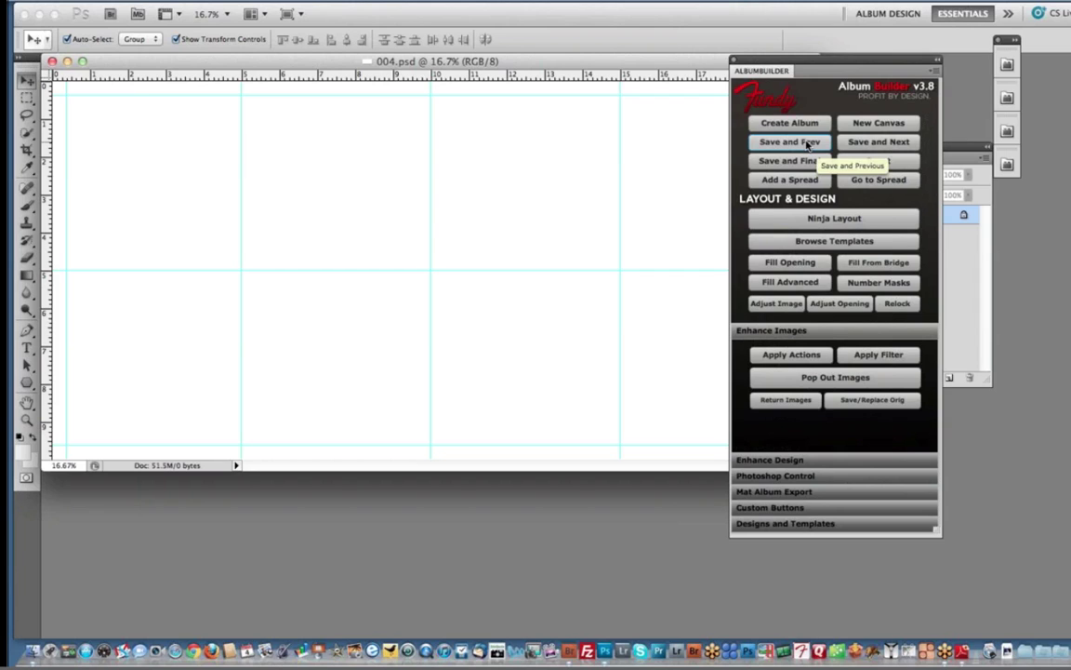
{"action": "left_click", "coordinate": [569, 651]}
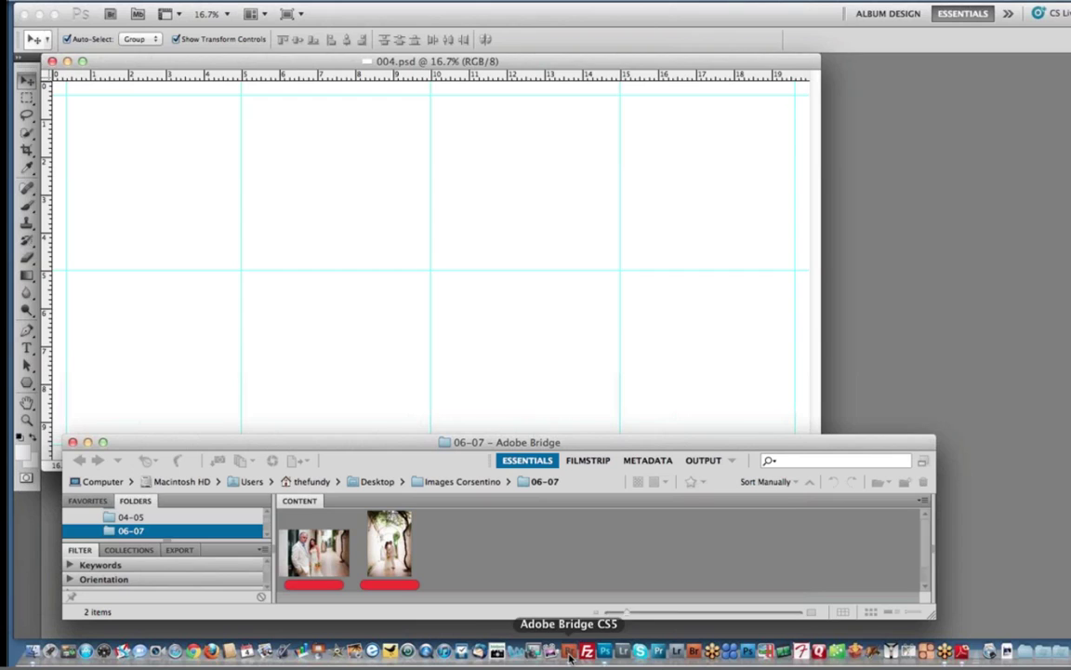
{"action": "left_click", "coordinate": [216, 531]}
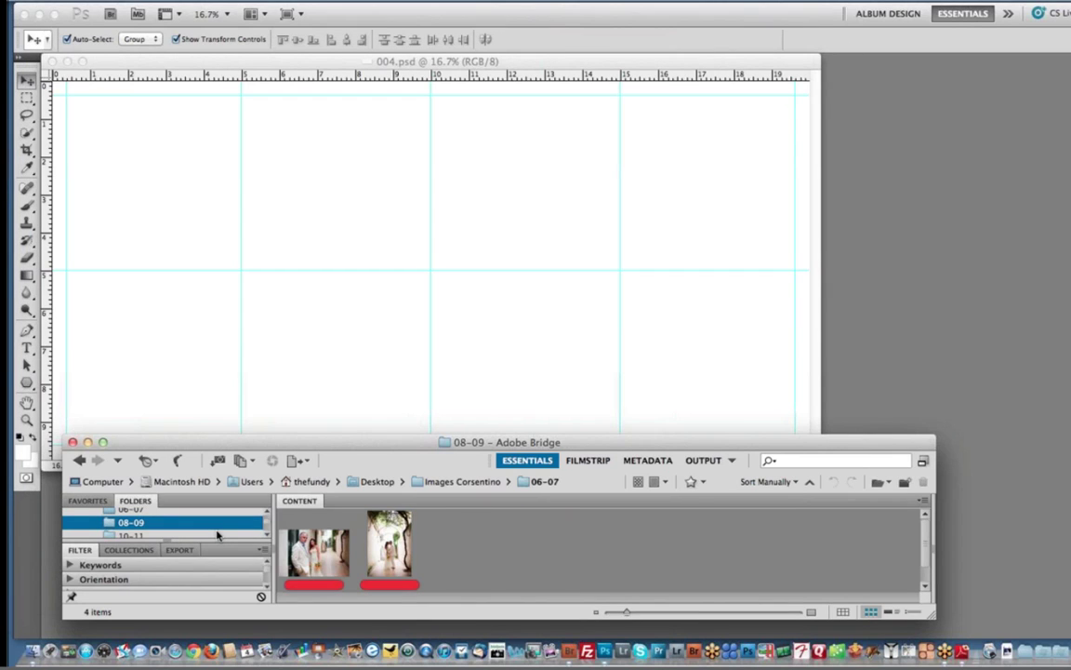
{"action": "left_click_drag", "start_coordinate": [646, 548], "coordinate": [283, 548]}
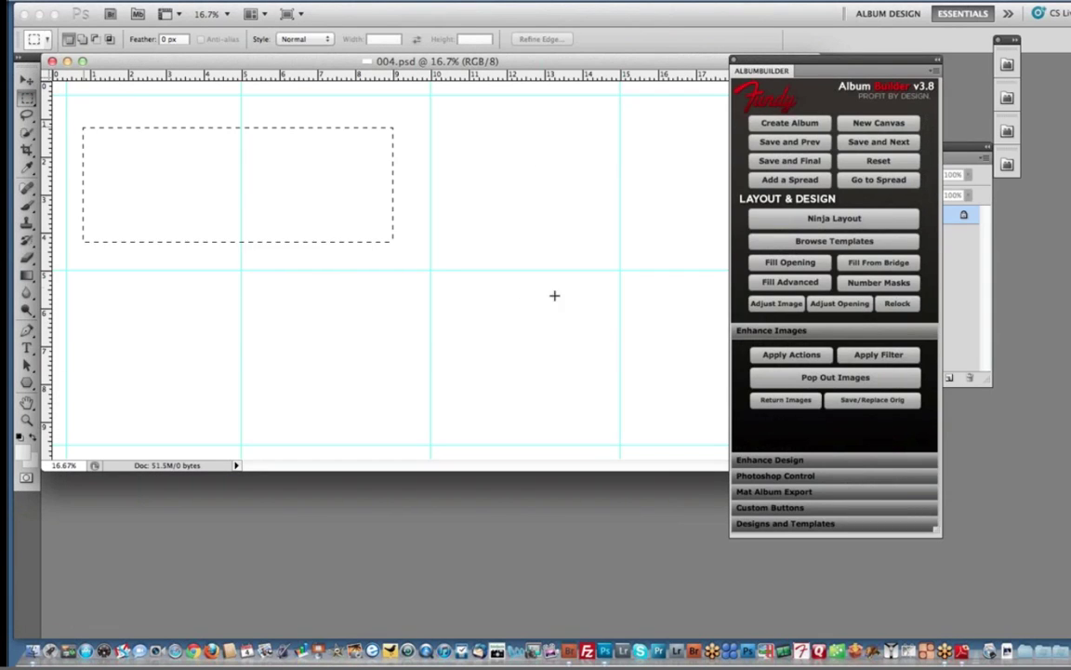
- Draw a wide rectangular selection about 6.8 in high spanning both pages of spread 004
{"action": "left_click_drag", "start_coordinate": [554, 295], "coordinate": [736, 388]}
{"action": "key", "text": "super+Tab"}
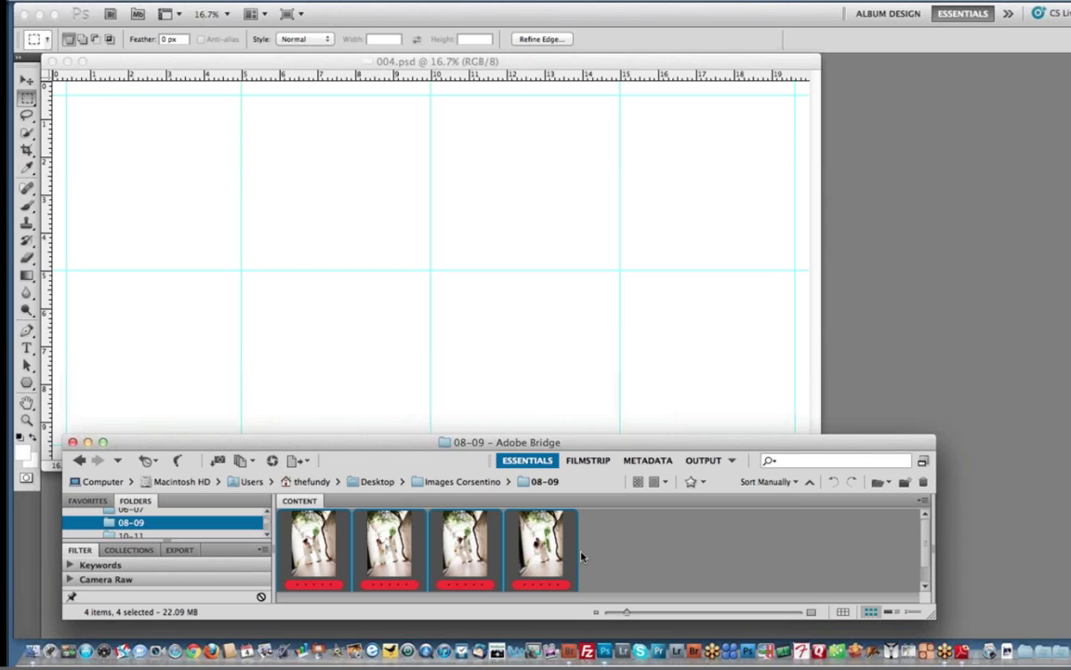
{"action": "left_click", "coordinate": [552, 414]}
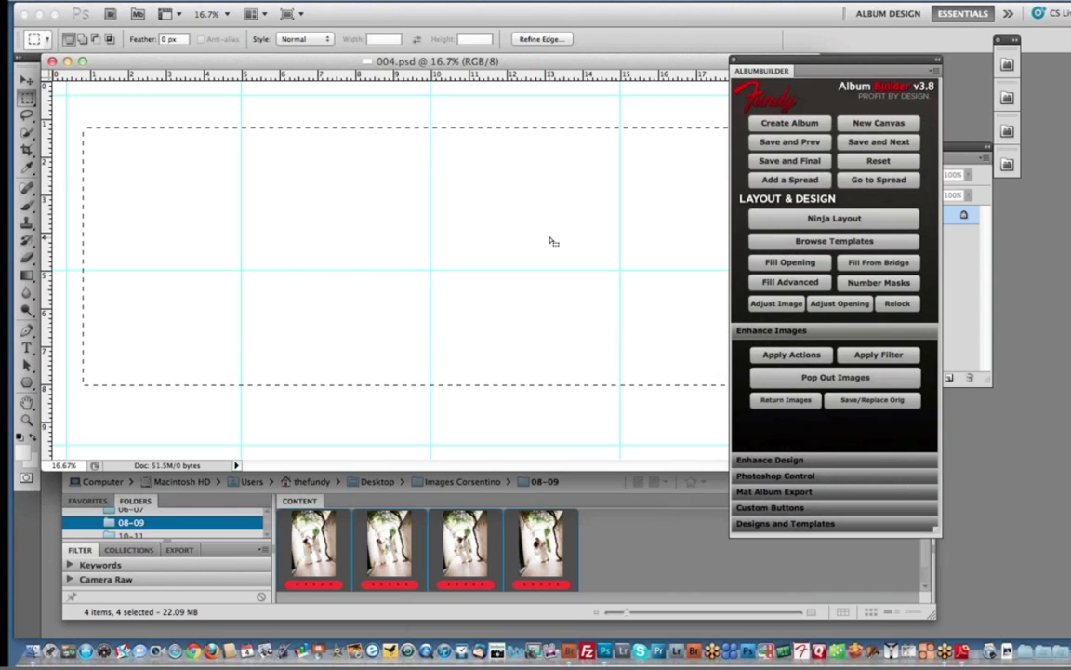
- Fill the selected area with a Ninja Layout grid of vertical, non-square openings, 4 across and 1 down, with a space of 60
{"action": "left_click", "coordinate": [820, 220]}
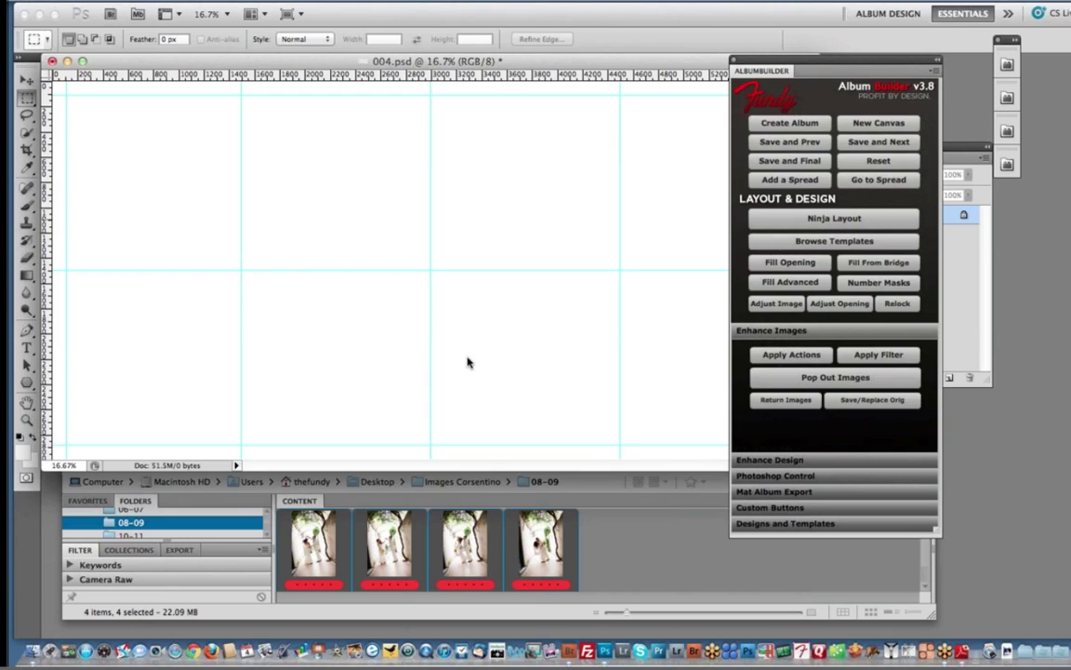
{"action": "left_click", "coordinate": [472, 323]}
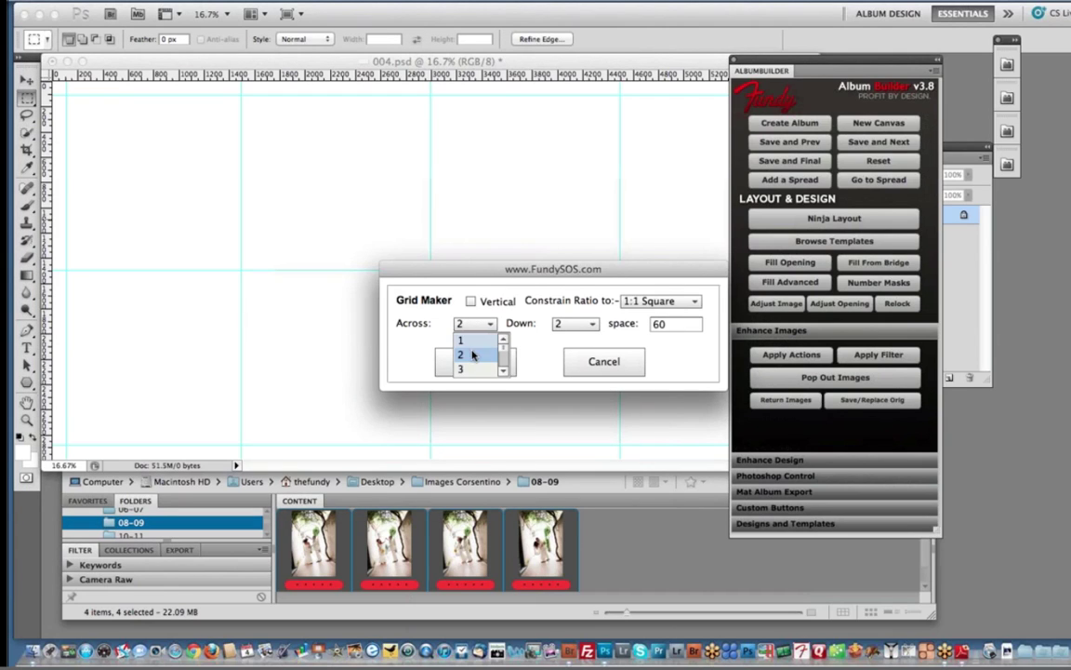
{"action": "scroll", "coordinate": [478, 351], "scroll_direction": "down", "scroll_amount": 1}
{"action": "left_click", "coordinate": [477, 351]}
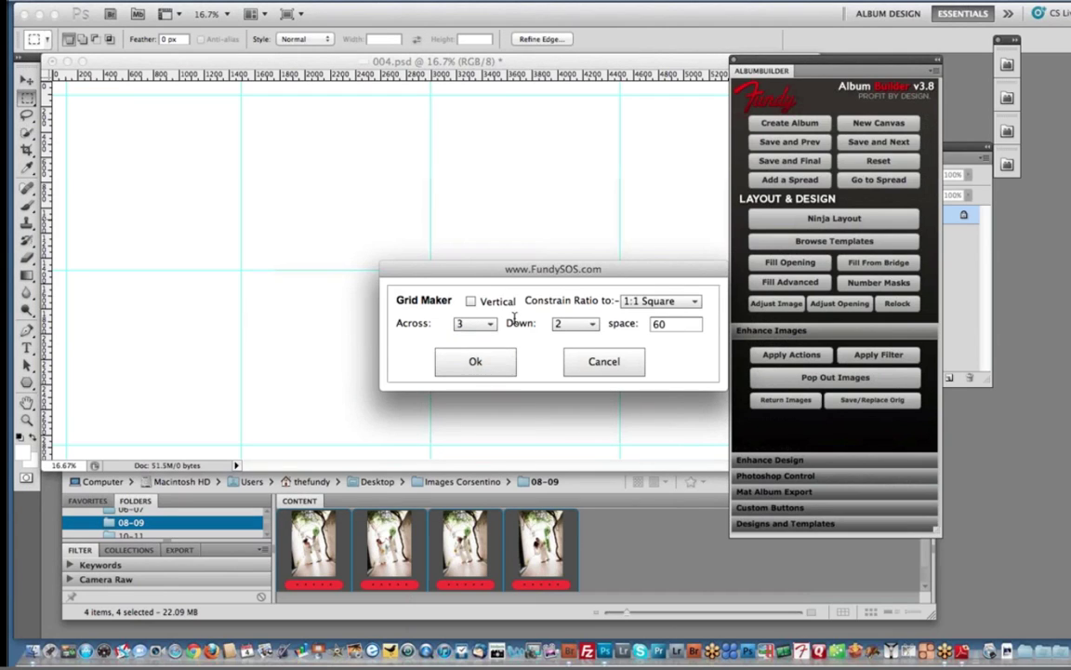
{"action": "left_click", "coordinate": [475, 324]}
{"action": "left_click", "coordinate": [482, 369]}
{"action": "left_click", "coordinate": [576, 324]}
{"action": "left_click", "coordinate": [576, 341]}
{"action": "left_click", "coordinate": [499, 302]}
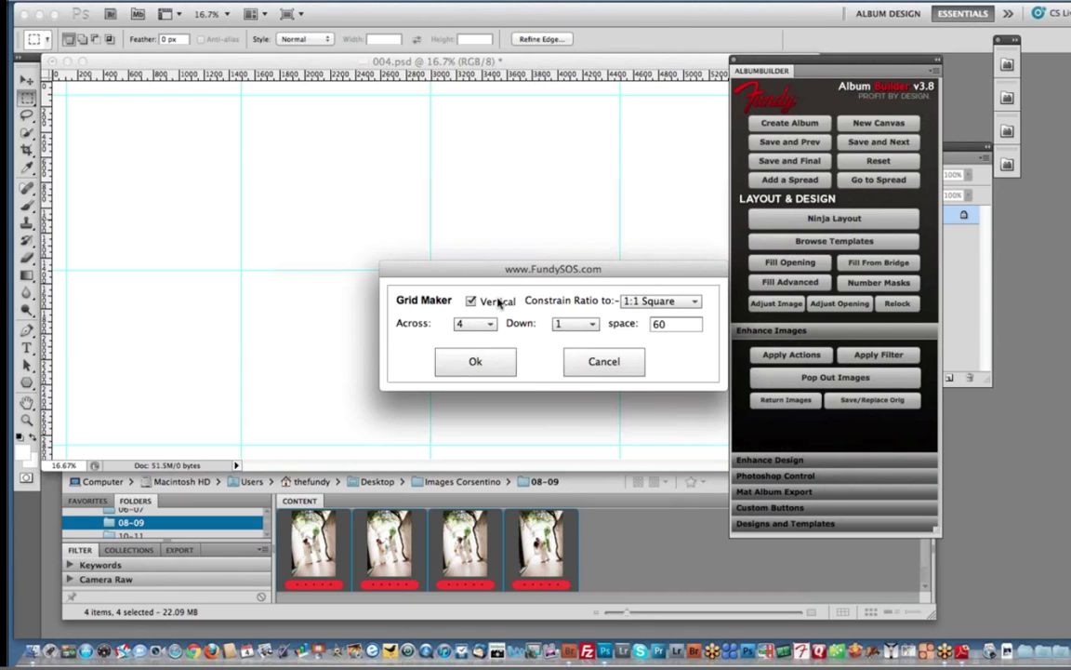
{"action": "left_click", "coordinate": [660, 301]}
{"action": "left_click", "coordinate": [656, 348]}
{"action": "left_click", "coordinate": [490, 364]}
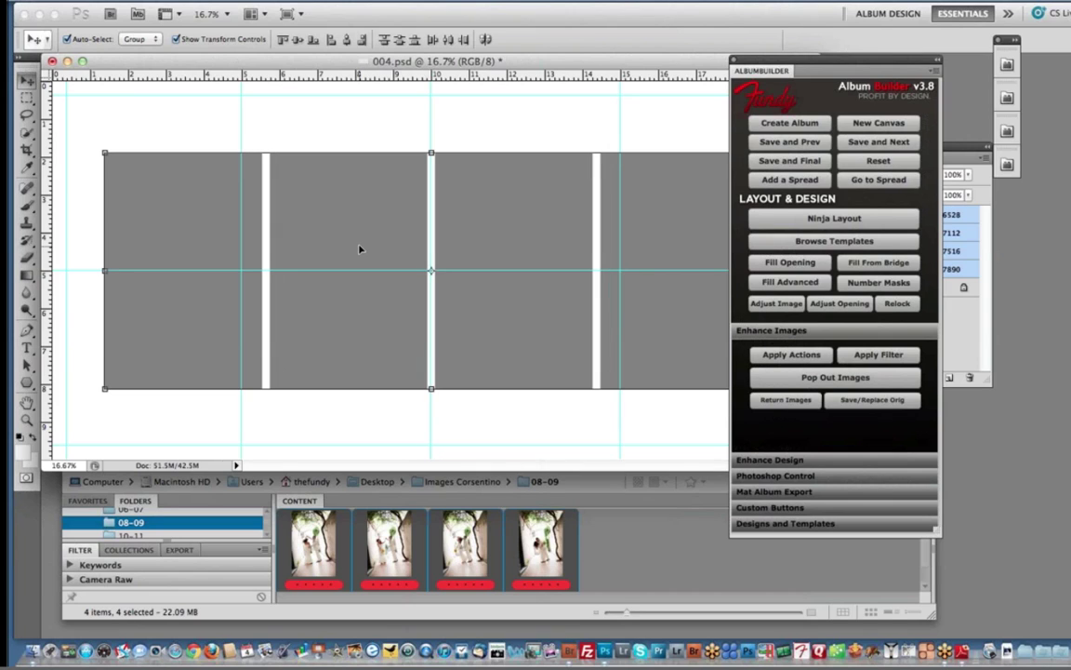
- Fill the four openings with the photos selected in Bridge, and open the first photo in RadLab with Same Layer output
{"action": "left_click", "coordinate": [875, 263]}
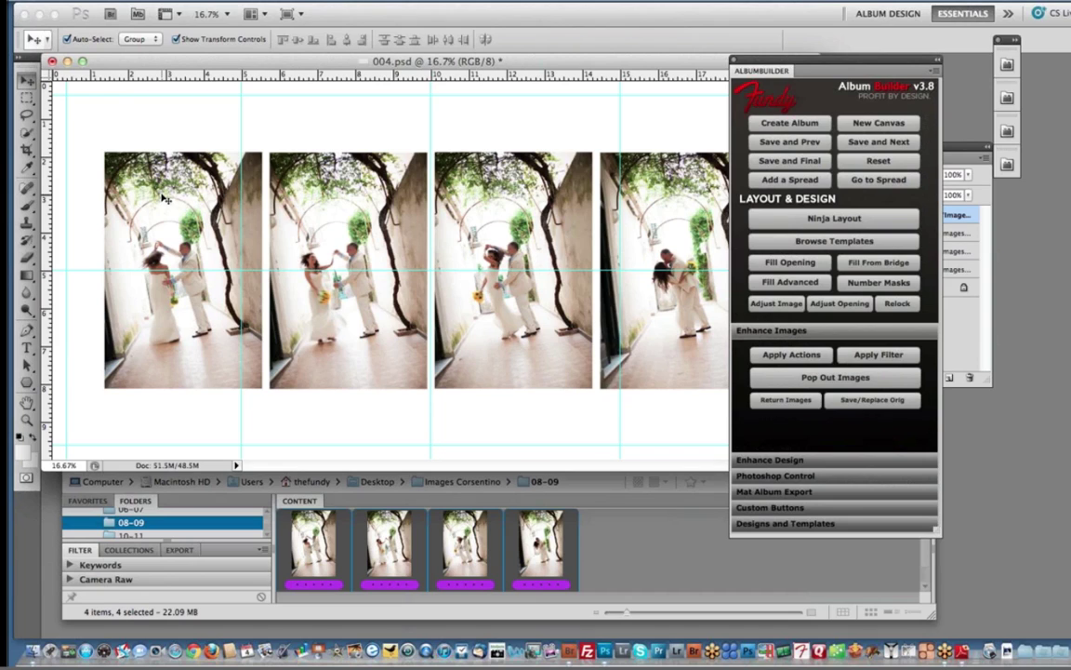
{"action": "left_click", "coordinate": [144, 160]}
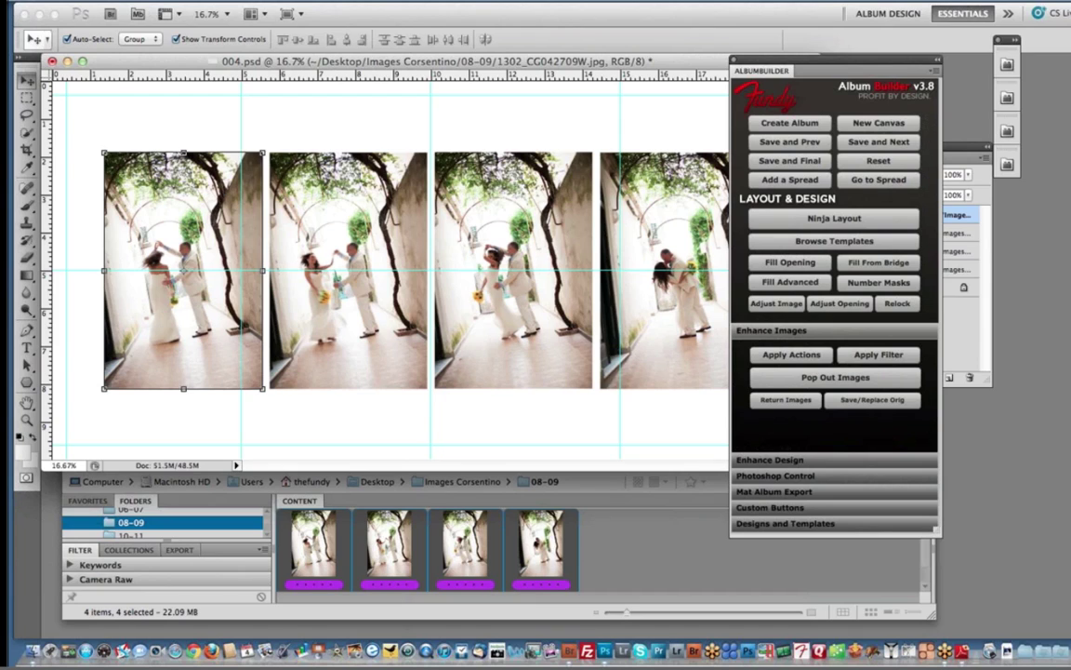
{"action": "left_click", "coordinate": [415, 1]}
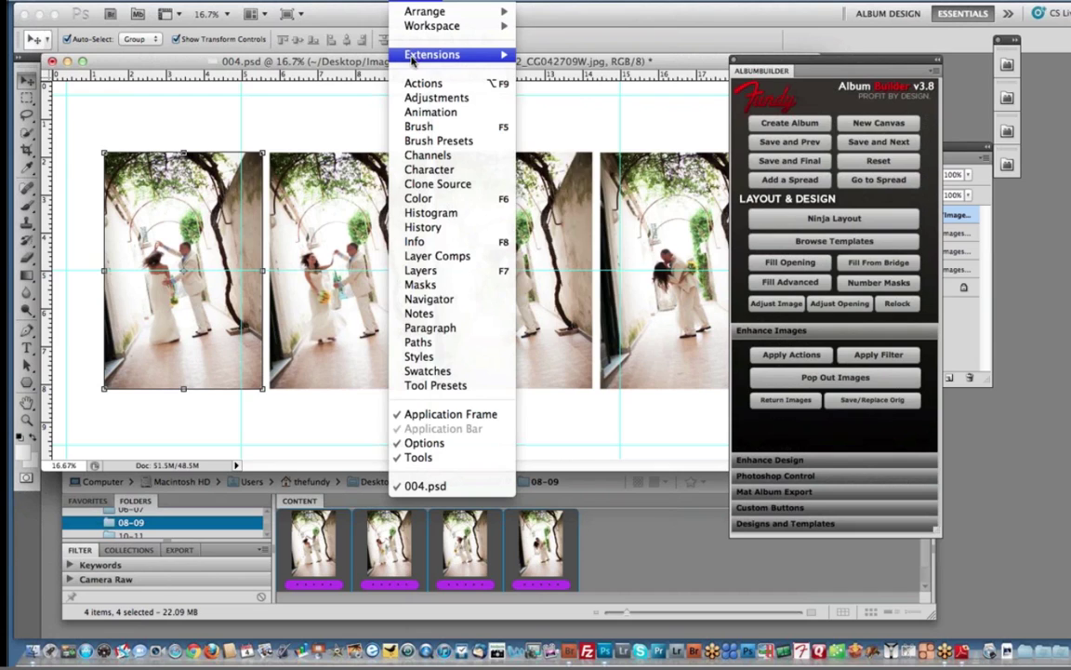
{"action": "mouse_move", "coordinate": [414, 57]}
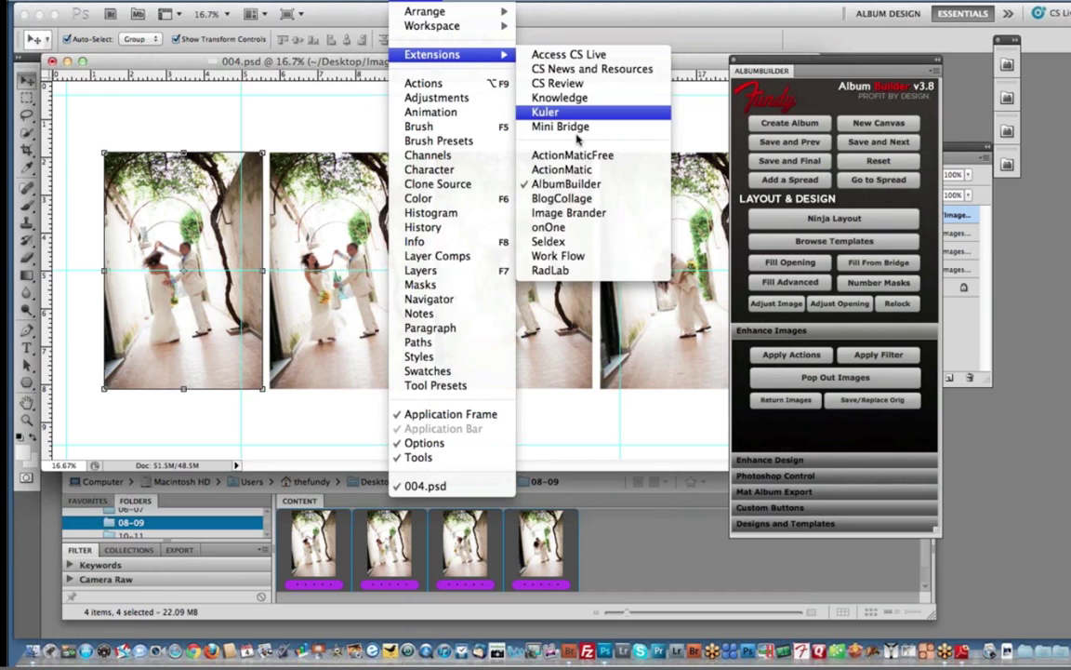
{"action": "left_click", "coordinate": [563, 270]}
{"action": "left_click", "coordinate": [335, 1]}
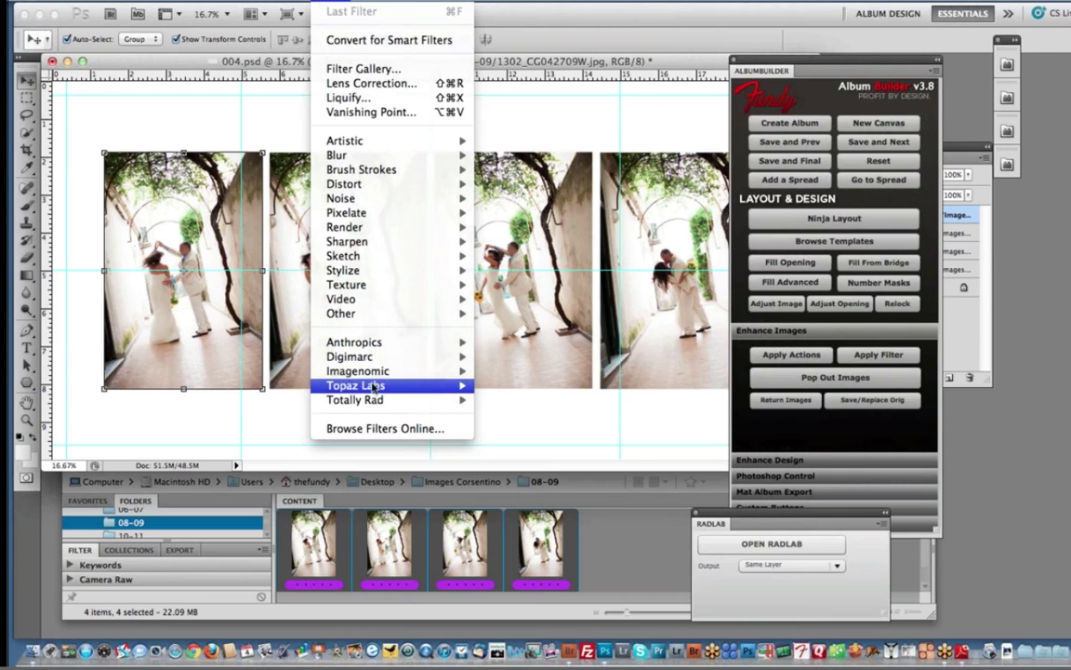
{"action": "key", "text": "Escape"}
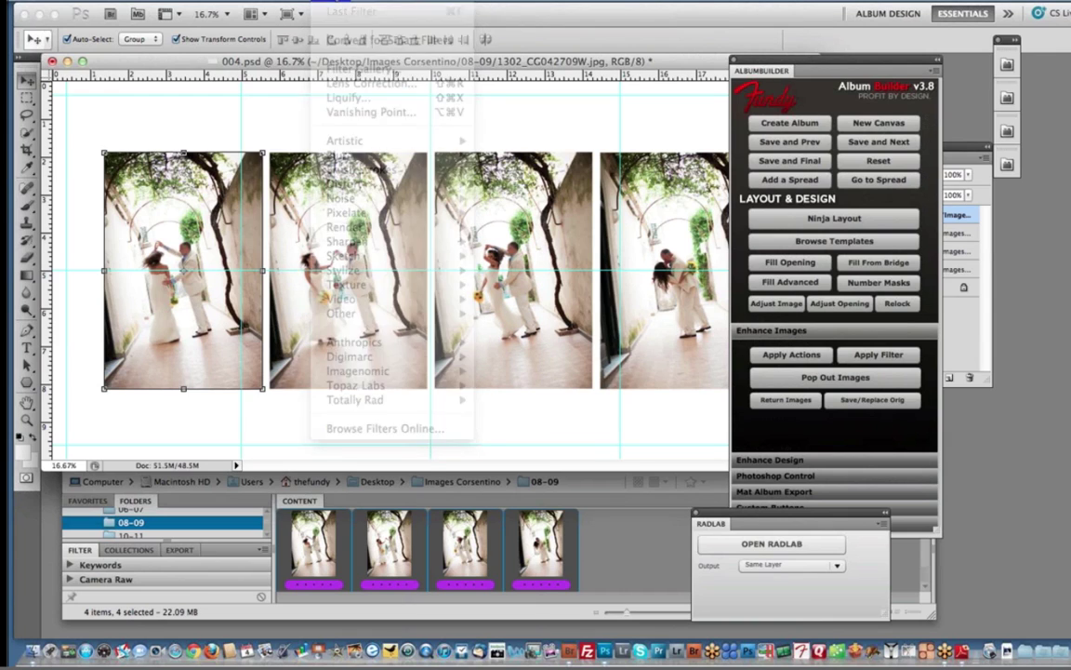
{"action": "left_click", "coordinate": [833, 566]}
{"action": "left_click", "coordinate": [832, 568]}
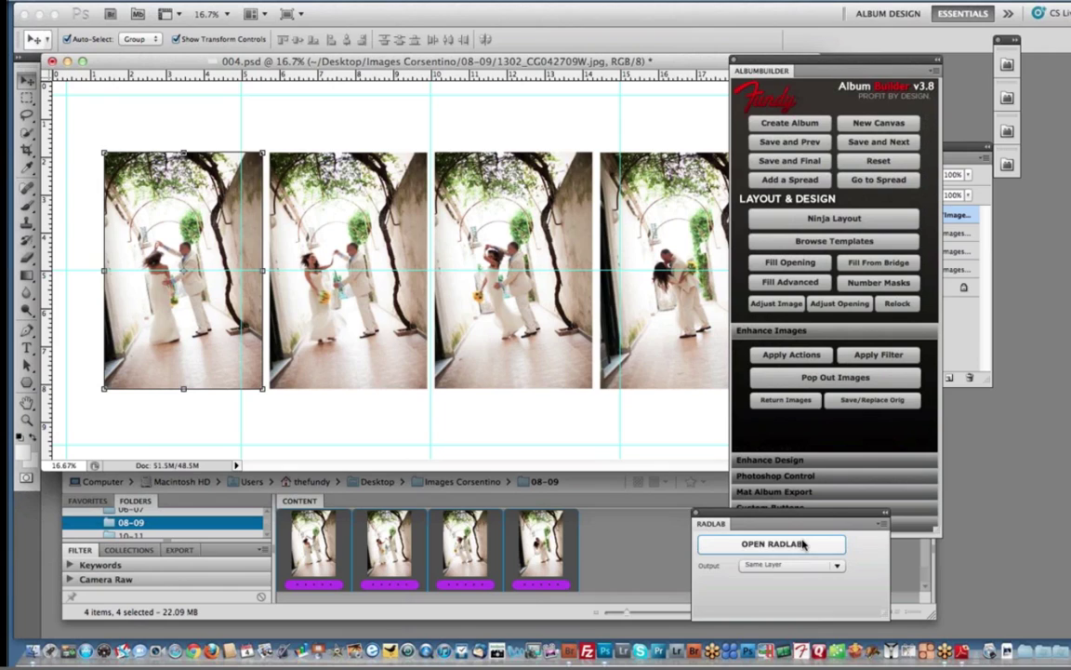
{"action": "left_click", "coordinate": [804, 544]}
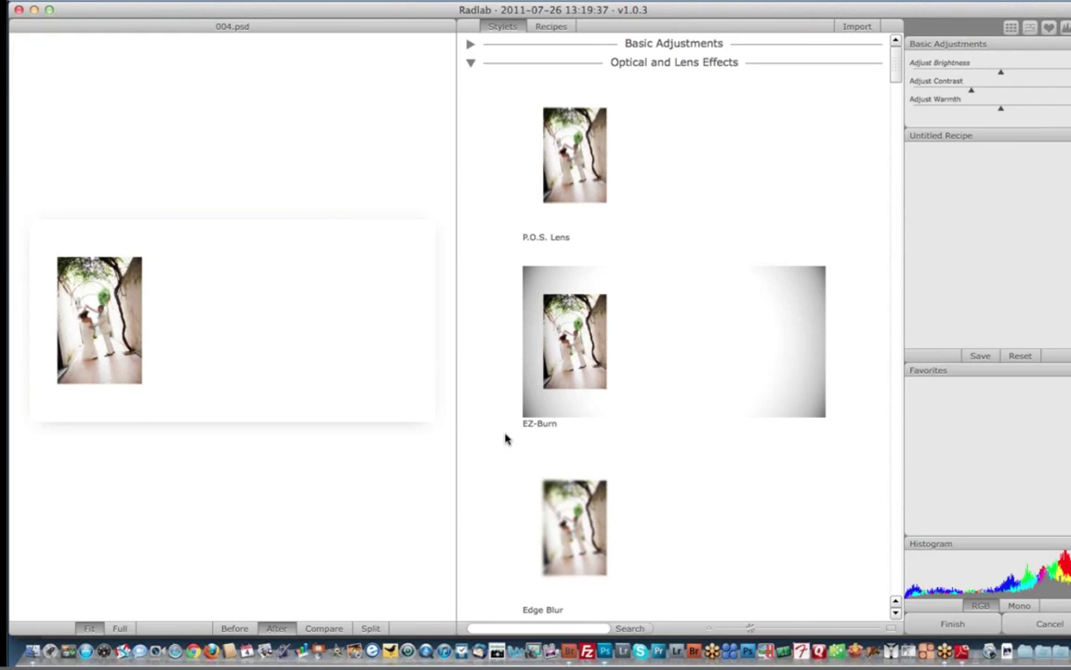
- Apply RadLab's El Capitan Del Cruncho stylet from Modern Color to the first photo and finish
{"action": "left_click", "coordinate": [471, 62]}
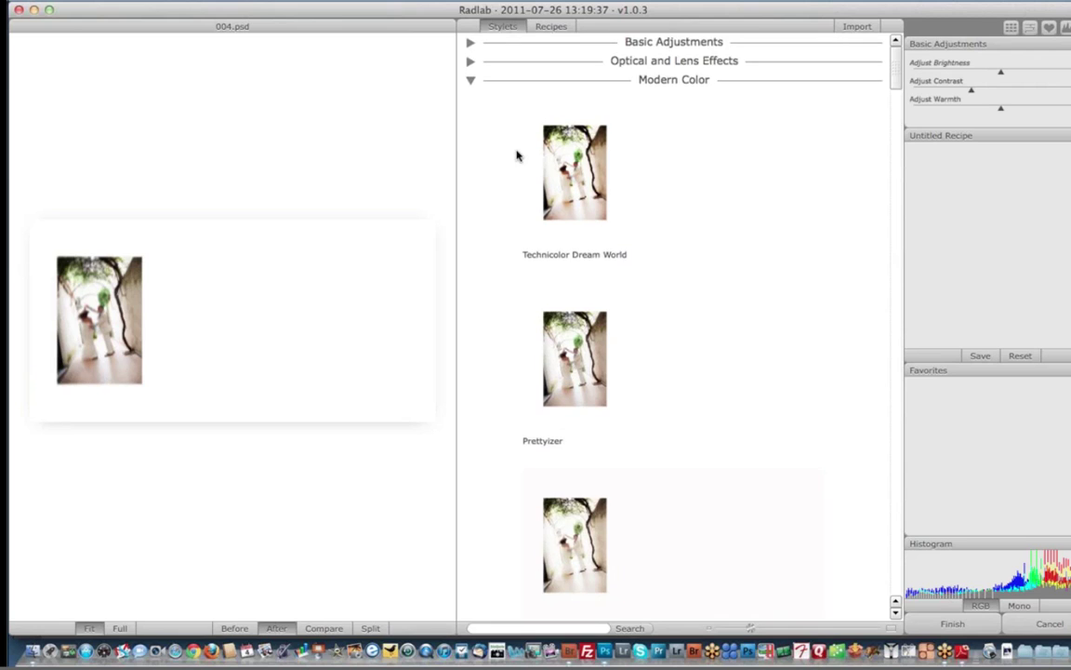
{"action": "scroll", "coordinate": [516, 154], "scroll_direction": "down", "scroll_amount": 5}
{"action": "scroll", "coordinate": [518, 156], "scroll_direction": "down", "scroll_amount": 5}
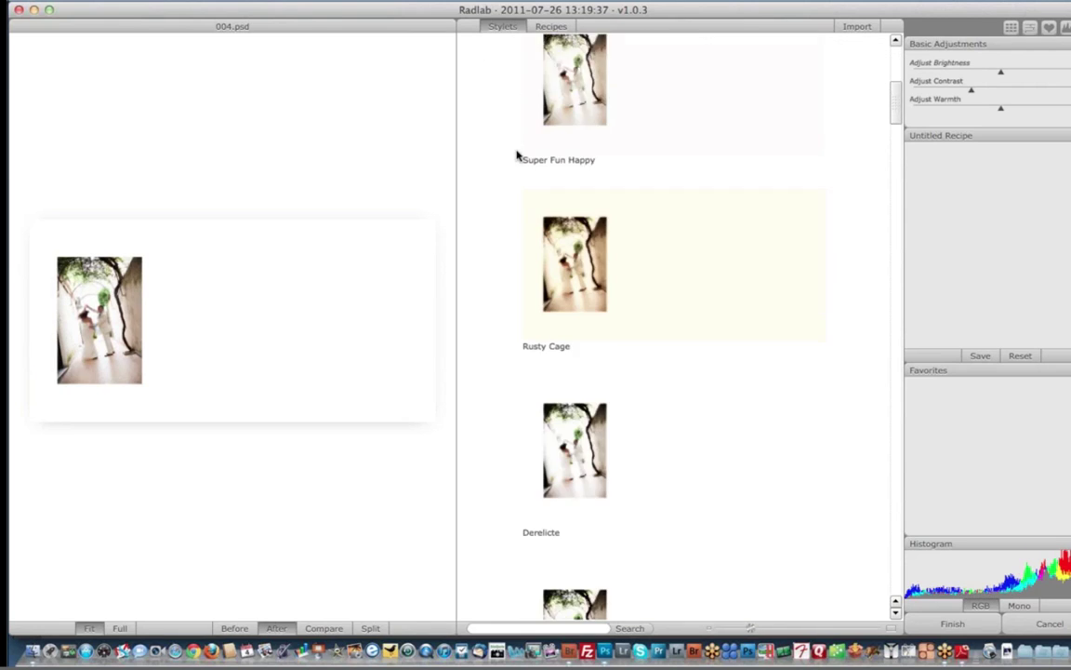
{"action": "scroll", "coordinate": [518, 197], "scroll_direction": "down", "scroll_amount": 4}
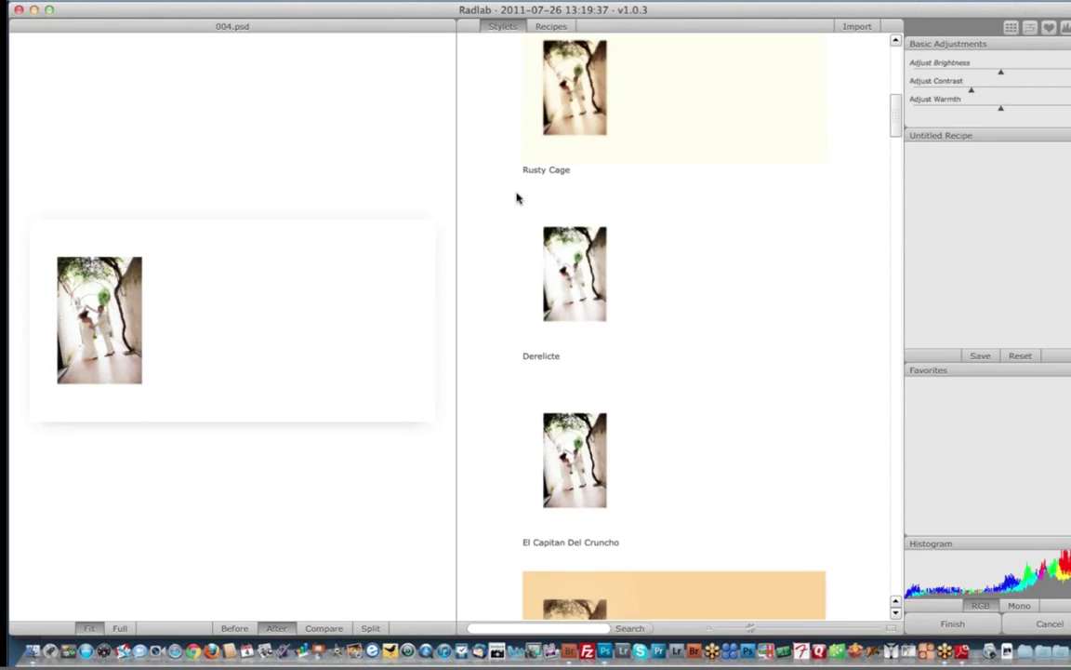
{"action": "scroll", "coordinate": [518, 197], "scroll_direction": "down", "scroll_amount": 6}
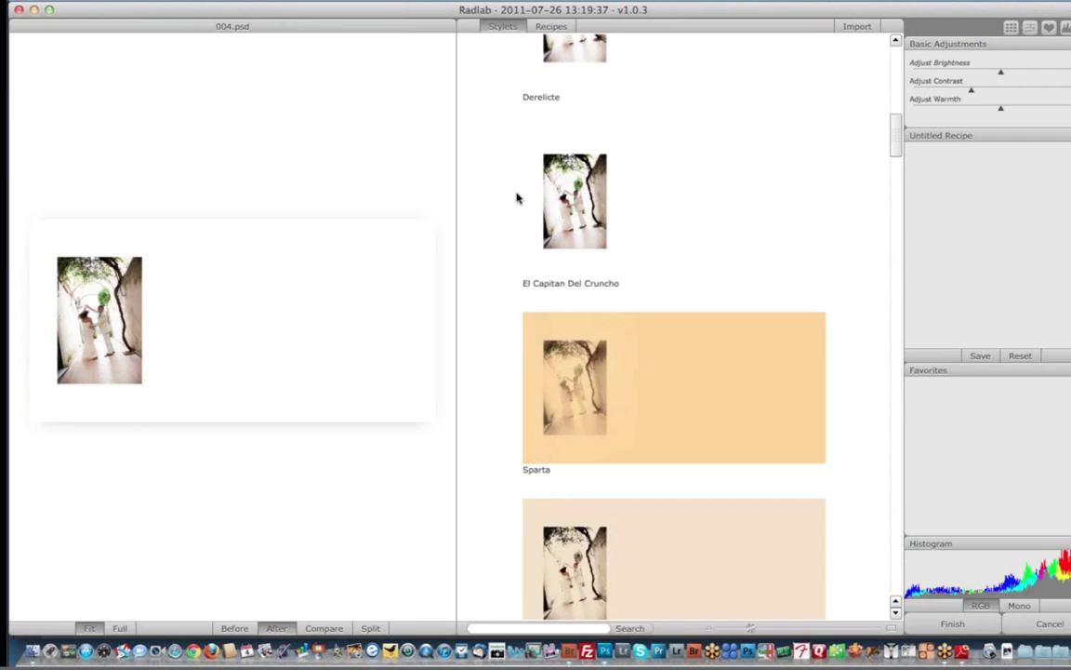
{"action": "left_click", "coordinate": [602, 550]}
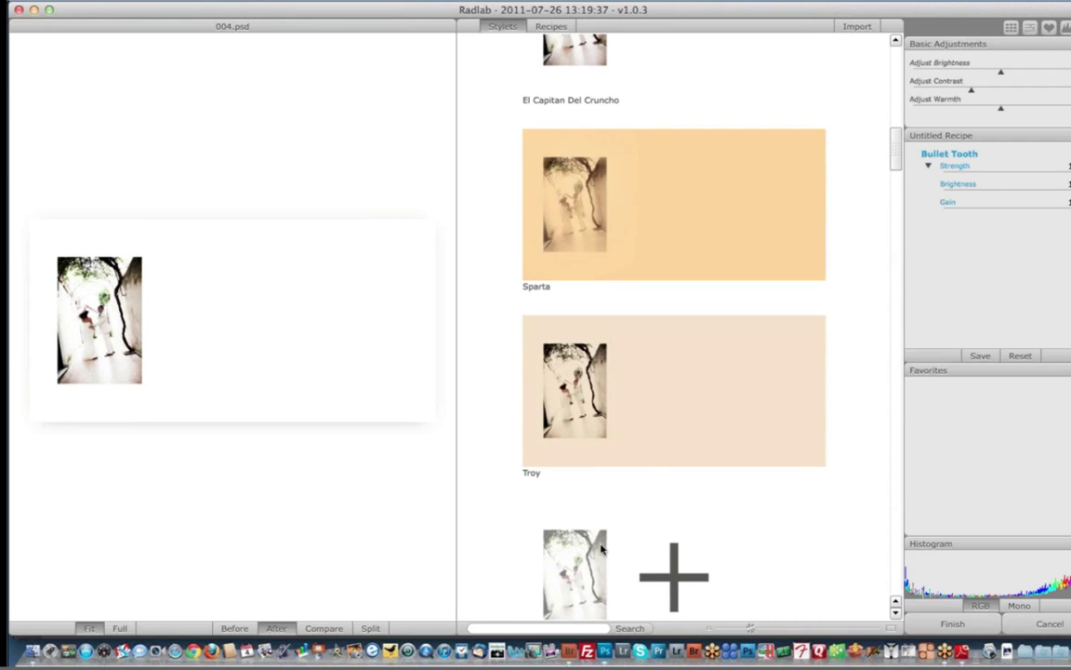
{"action": "scroll", "coordinate": [591, 551], "scroll_direction": "down", "scroll_amount": 1}
{"action": "scroll", "coordinate": [584, 551], "scroll_direction": "up", "scroll_amount": 4}
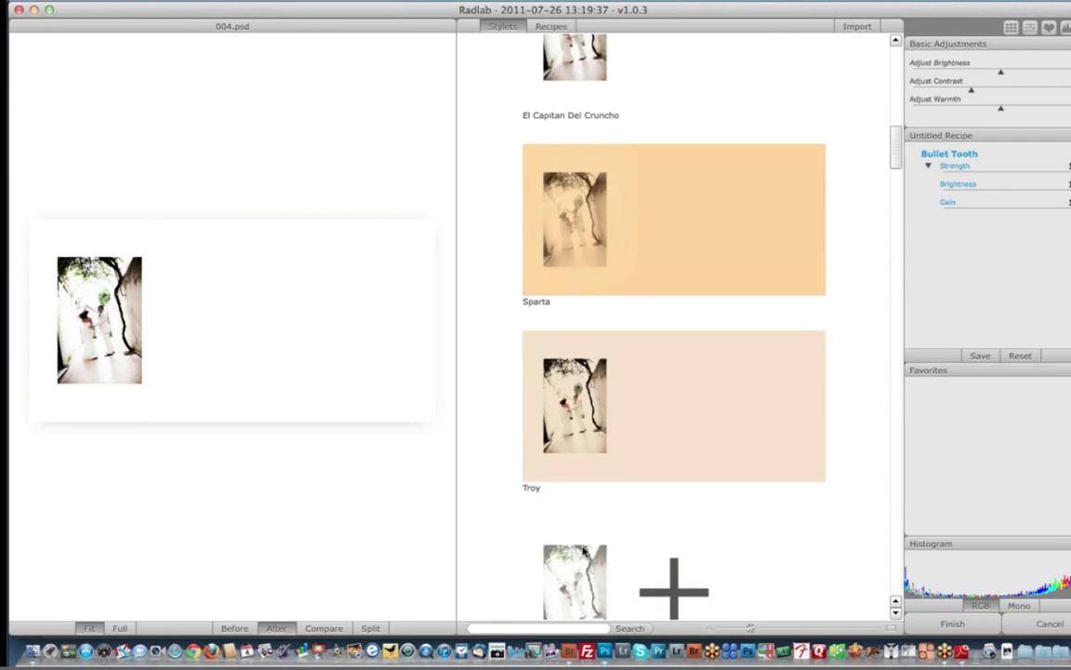
{"action": "left_click", "coordinate": [577, 193]}
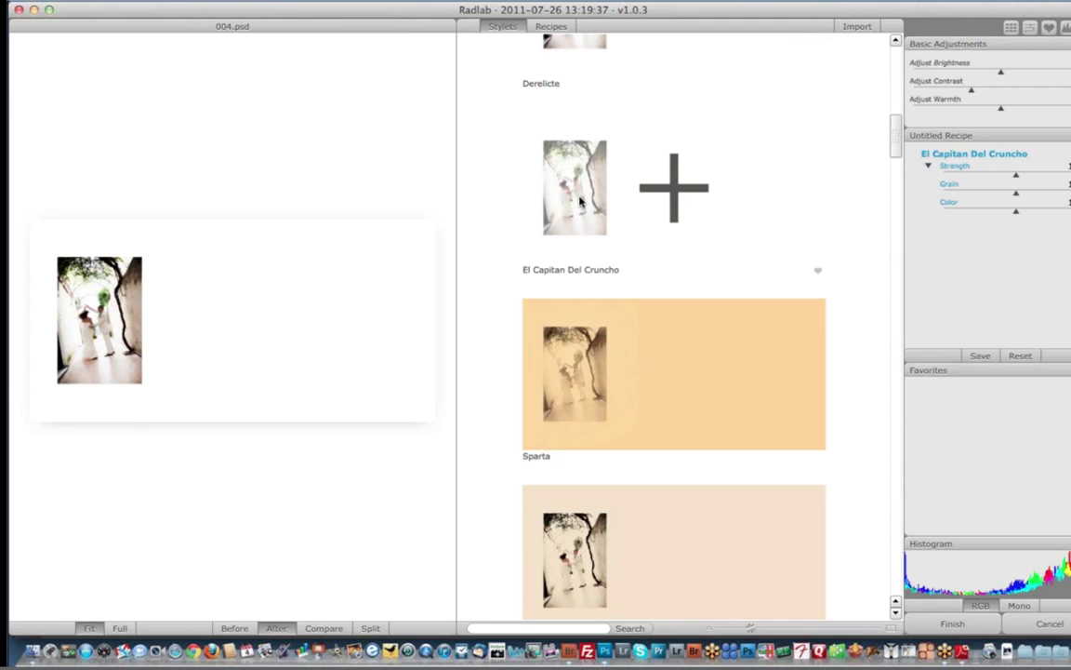
{"action": "left_click", "coordinate": [580, 200]}
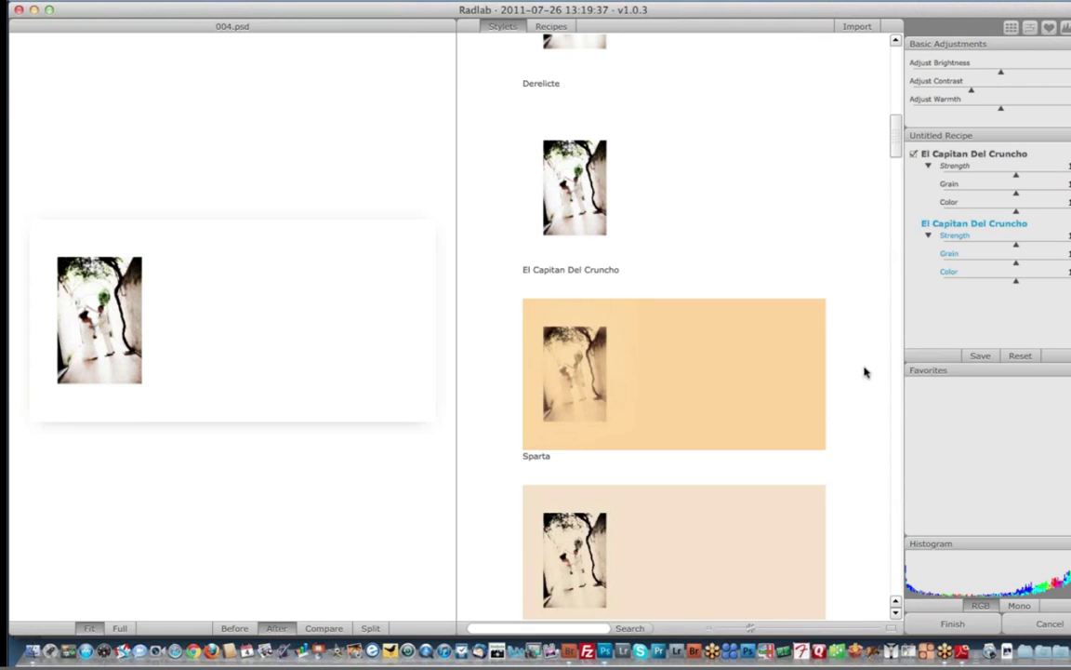
{"action": "left_click", "coordinate": [944, 625]}
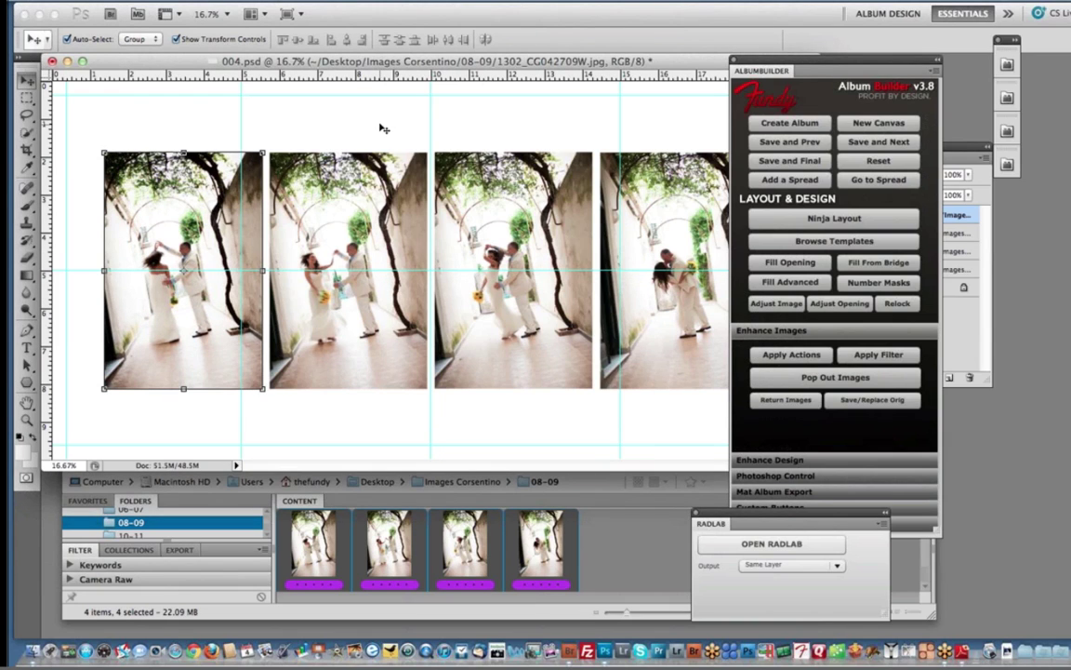
- Apply AlbumBuilder's Last Filter Used to the other three photos on the spread
{"action": "left_click_drag", "start_coordinate": [353, 130], "coordinate": [712, 250]}
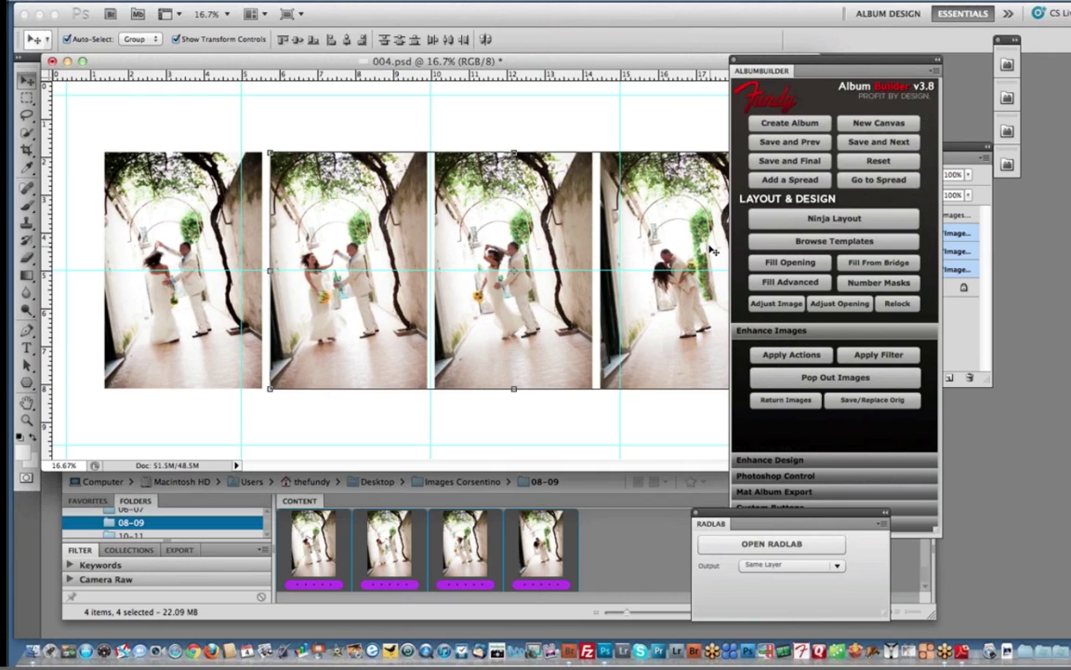
{"action": "left_click", "coordinate": [889, 358]}
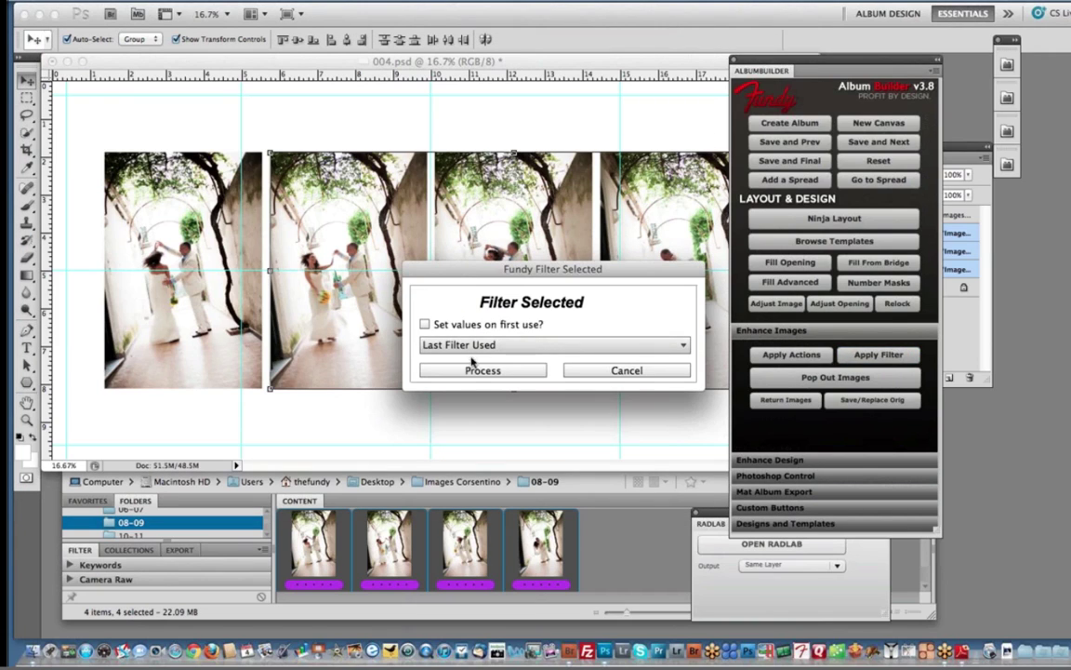
{"action": "left_click", "coordinate": [482, 370]}
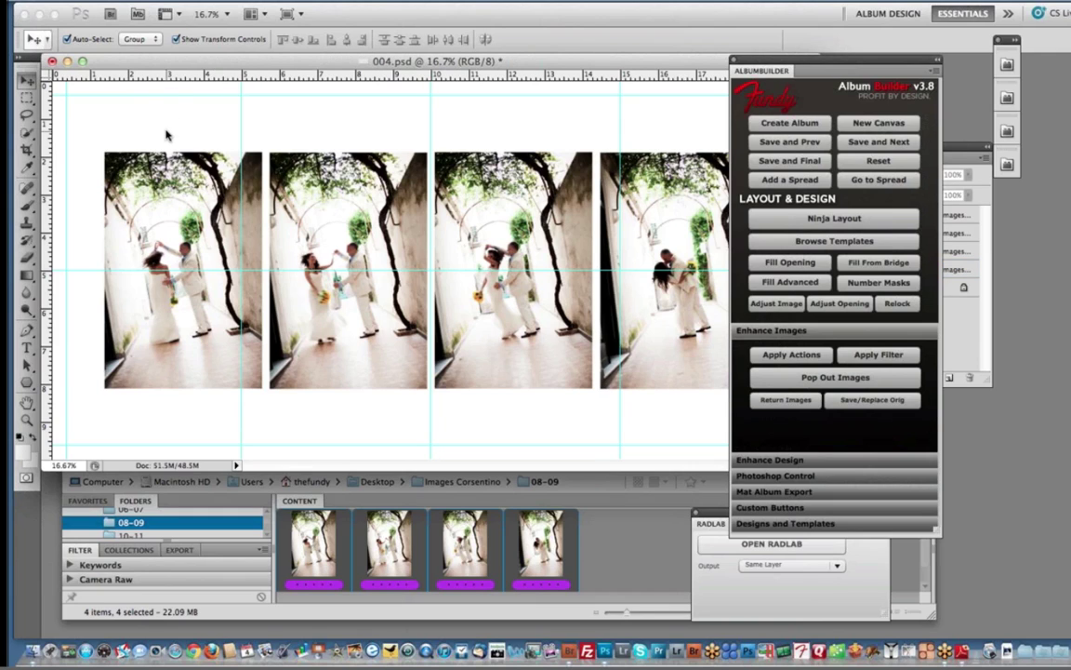
- Delete all four photos from spread 004 and draw a wide rectangular selection about 6.6 in high spanning both pages
{"action": "left_click_drag", "start_coordinate": [166, 133], "coordinate": [674, 268]}
{"action": "key", "text": "Delete"}
{"action": "key", "text": "m"}
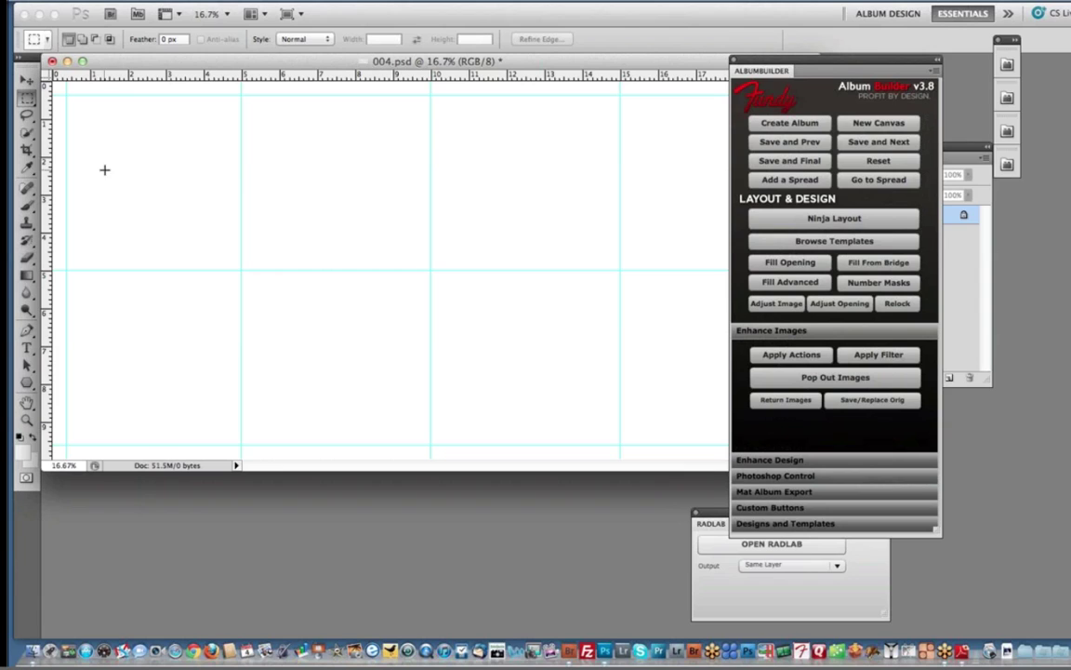
{"action": "left_click_drag", "start_coordinate": [496, 252], "coordinate": [740, 407]}
{"action": "left_click_drag", "start_coordinate": [495, 208], "coordinate": [481, 195]}
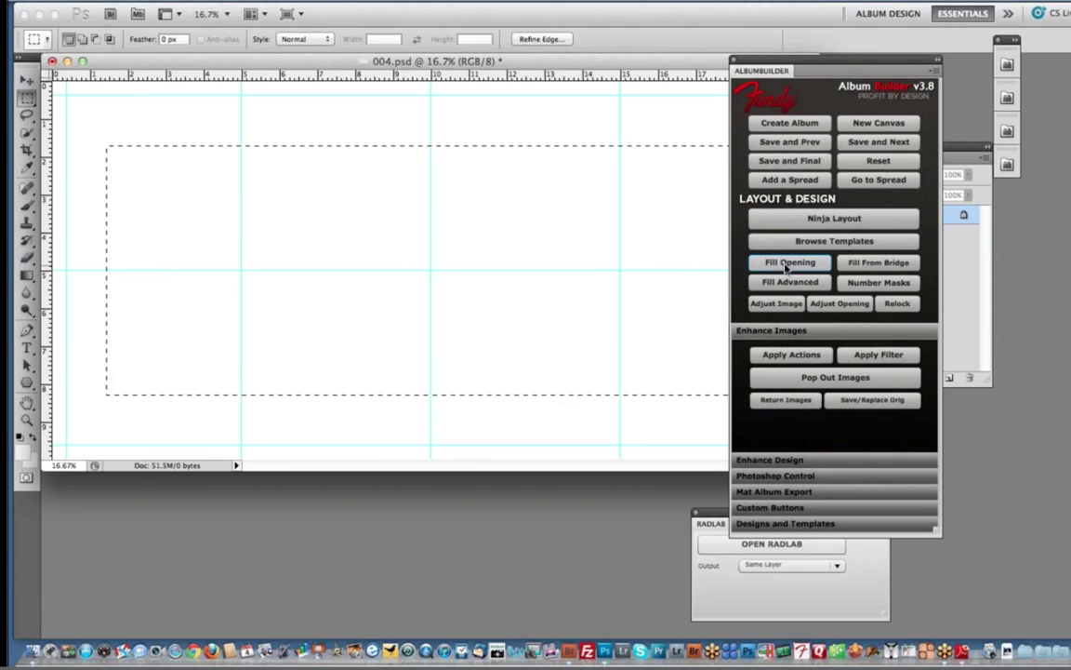
- Fill the selected area with a Ninja Layout grid of vertical 3:2 openings, 4 across and 1 down, with a space of 60
{"action": "left_click", "coordinate": [835, 217]}
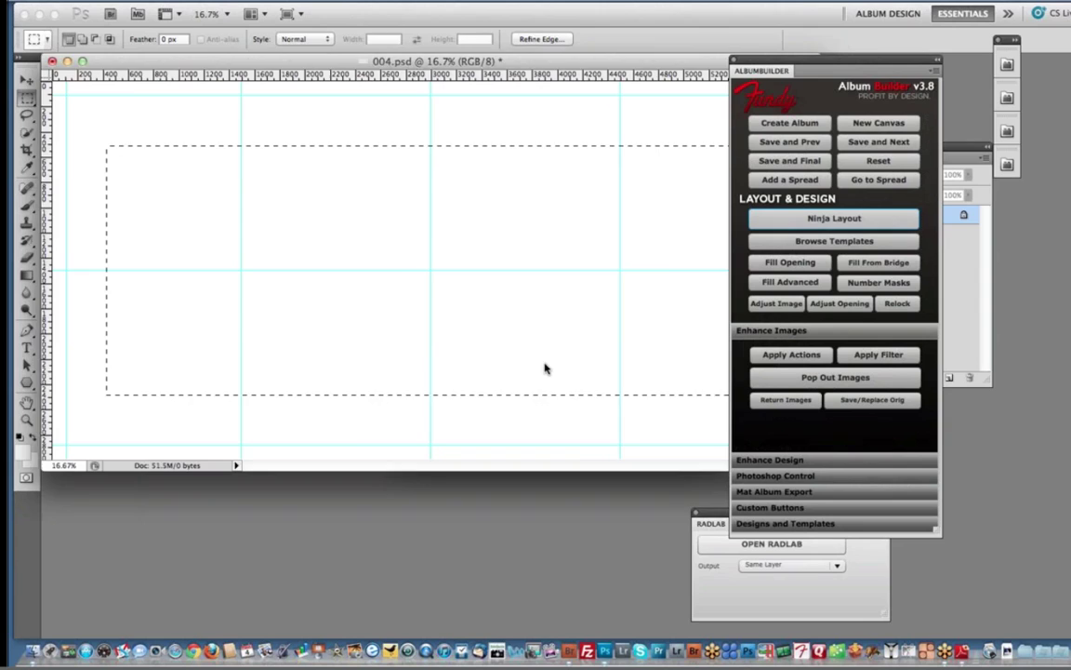
{"action": "left_click", "coordinate": [479, 361]}
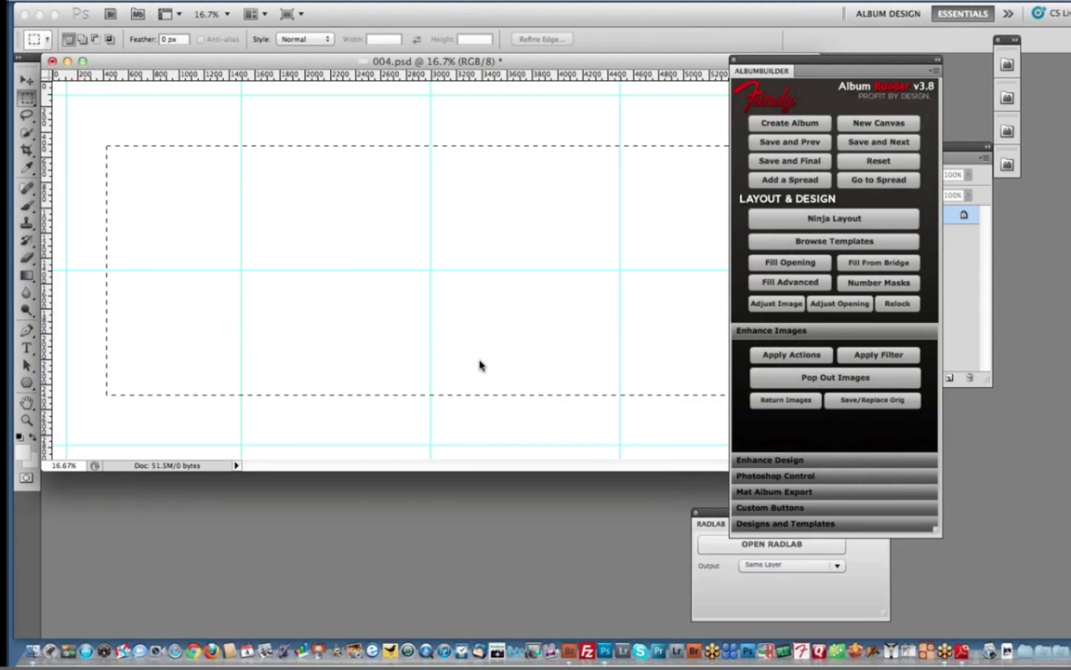
{"action": "left_click", "coordinate": [492, 324]}
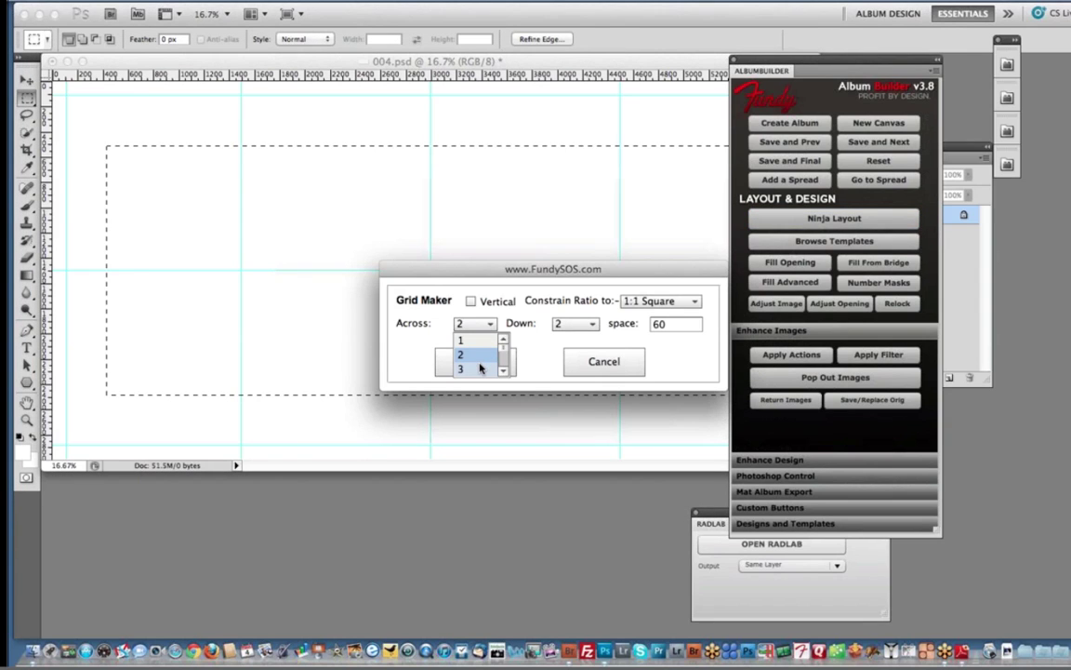
{"action": "scroll", "coordinate": [478, 363], "scroll_direction": "down", "scroll_amount": 2}
{"action": "scroll", "coordinate": [476, 352], "scroll_direction": "up", "scroll_amount": 1}
{"action": "left_click", "coordinate": [475, 340]}
{"action": "left_click", "coordinate": [576, 324]}
{"action": "left_click", "coordinate": [576, 339]}
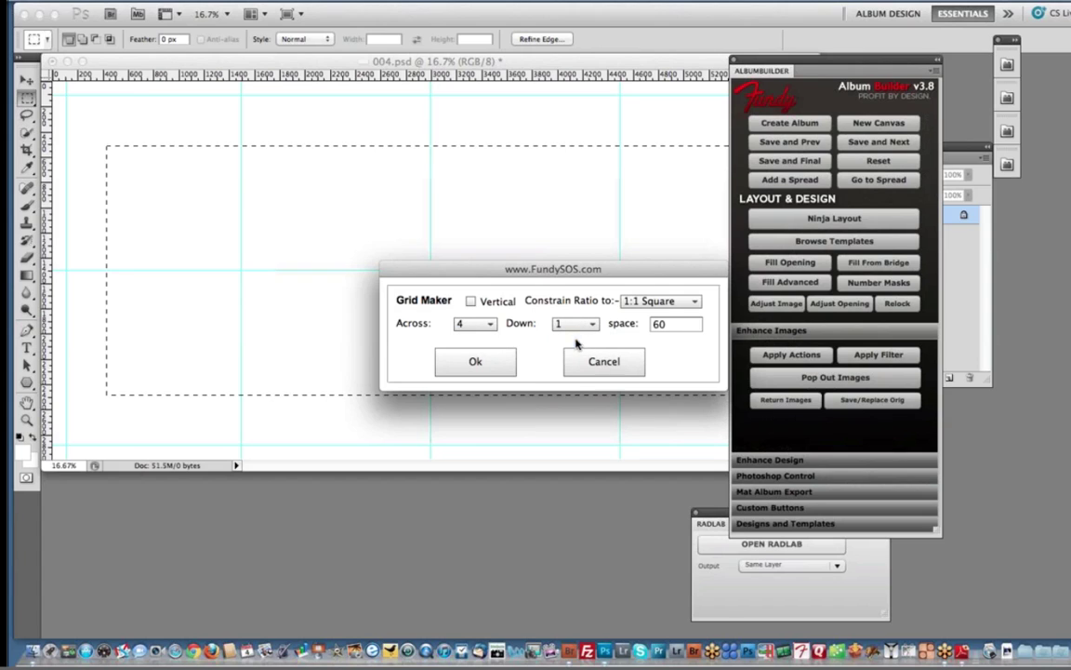
{"action": "left_click", "coordinate": [471, 301]}
{"action": "left_click", "coordinate": [625, 299]}
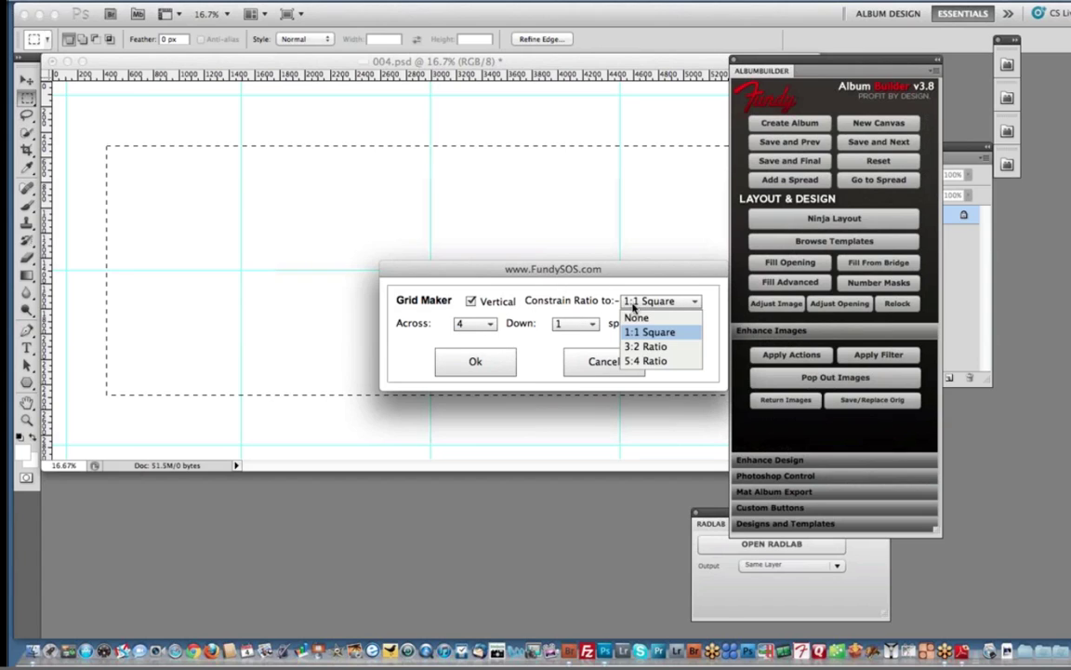
{"action": "left_click", "coordinate": [638, 344]}
{"action": "left_click", "coordinate": [476, 365]}
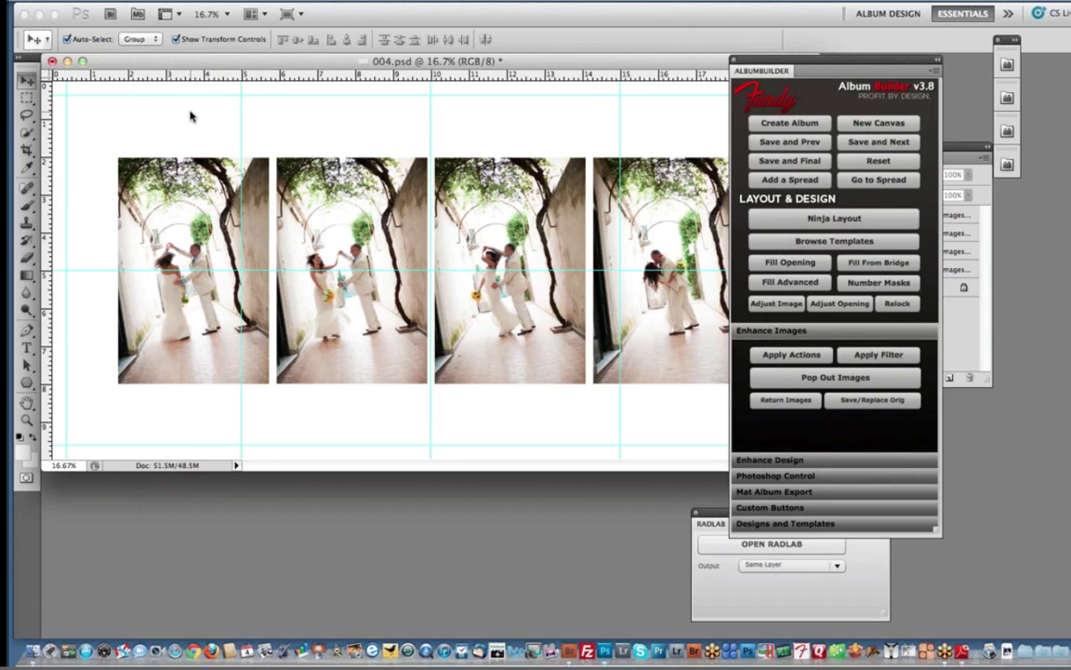
- Open the first photo of spread 004 in RadLab and look through the Vintage Color stylets
{"action": "left_click", "coordinate": [165, 180]}
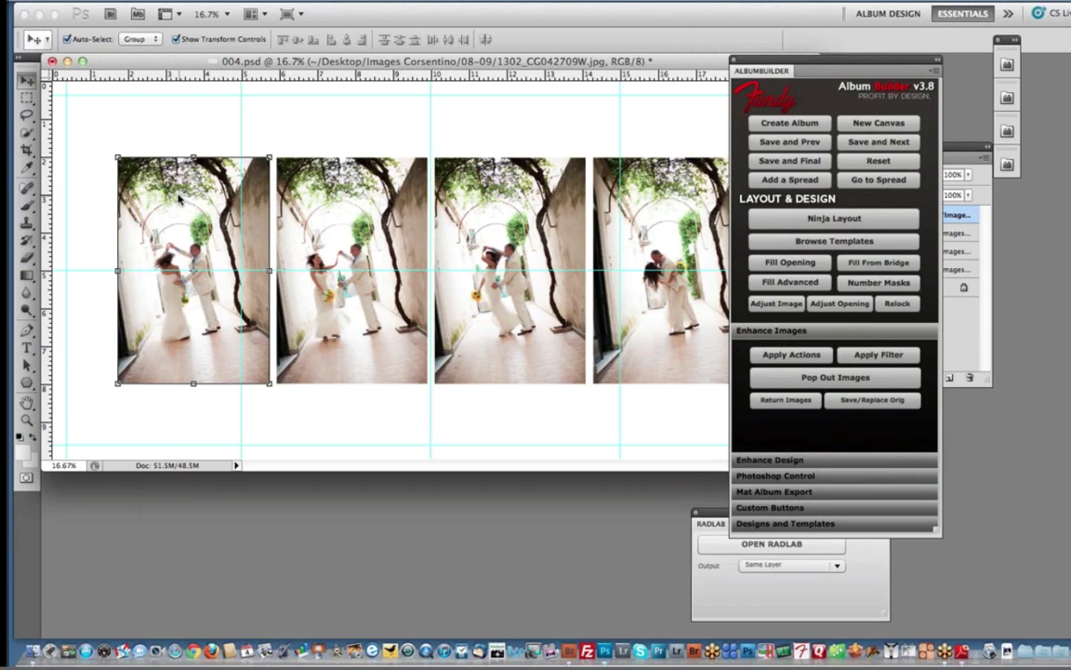
{"action": "left_click", "coordinate": [728, 545]}
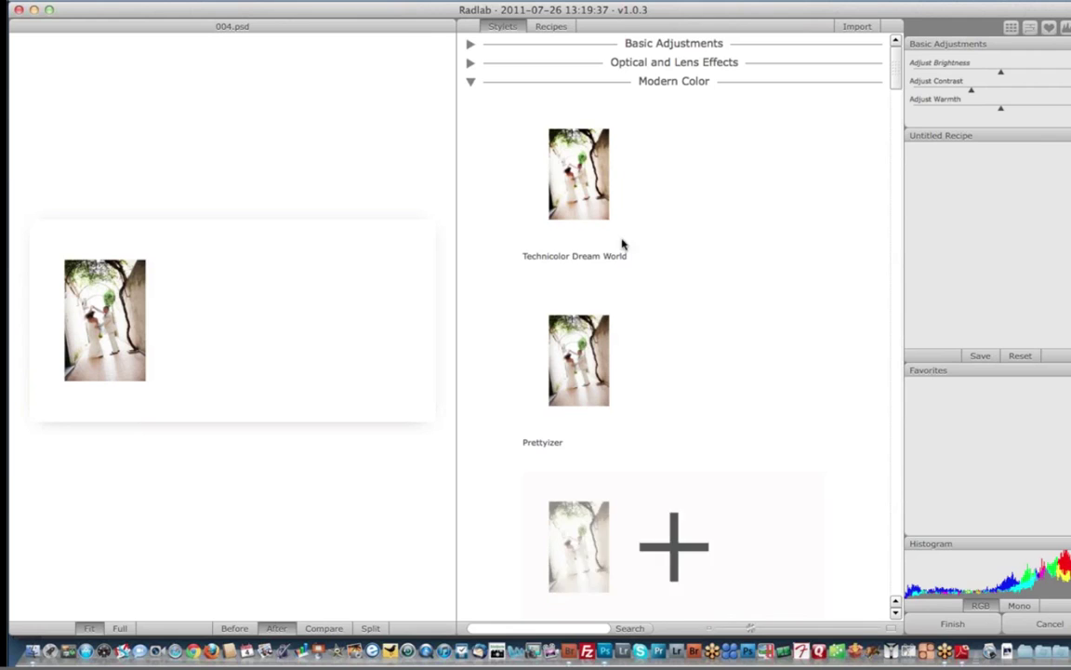
{"action": "left_click", "coordinate": [470, 82]}
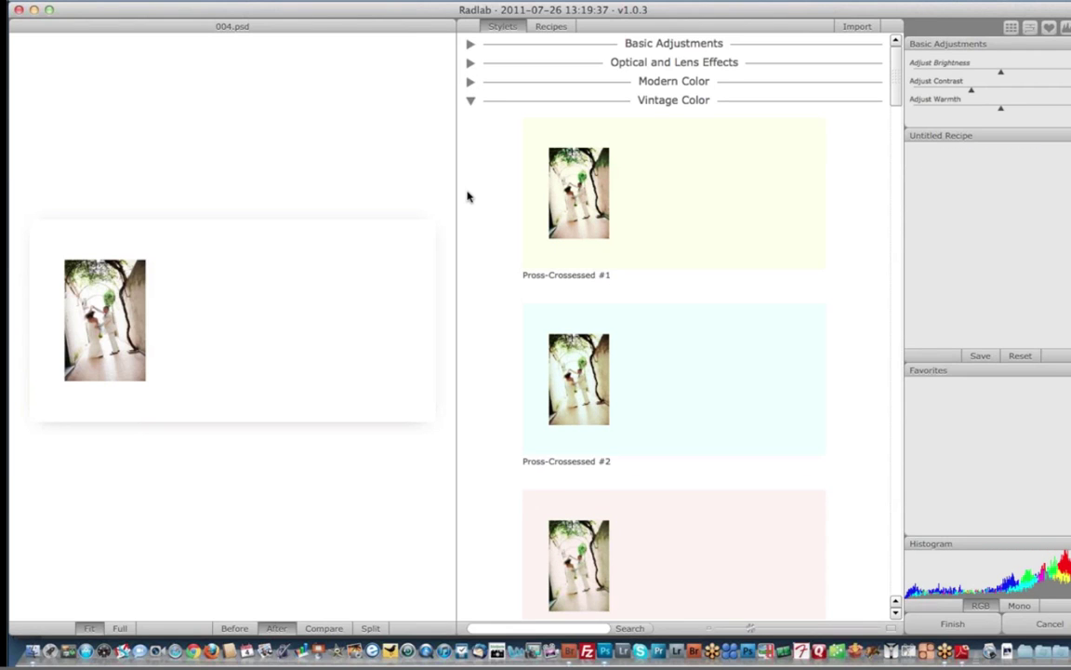
{"action": "scroll", "coordinate": [468, 197], "scroll_direction": "down", "scroll_amount": 10}
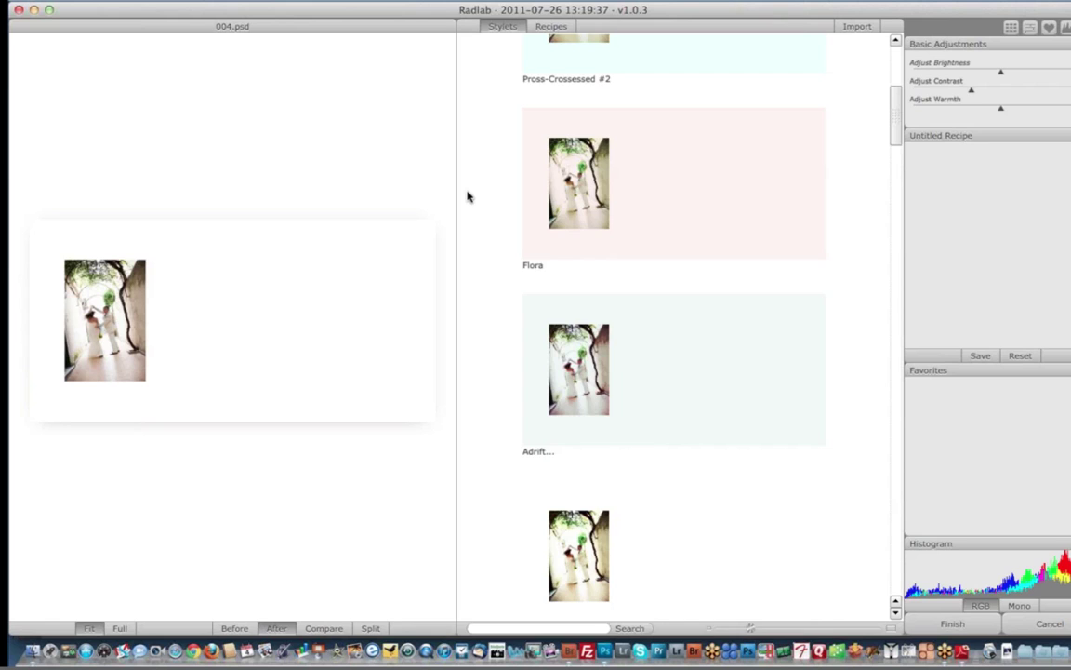
{"action": "scroll", "coordinate": [468, 196], "scroll_direction": "down", "scroll_amount": 15}
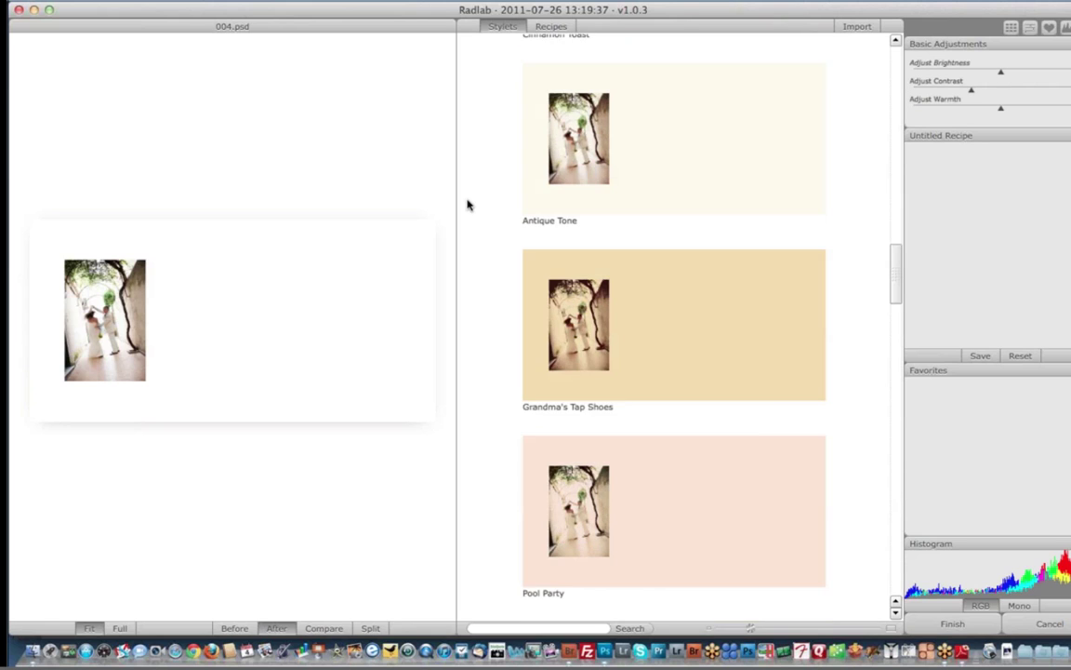
{"action": "scroll", "coordinate": [468, 205], "scroll_direction": "down", "scroll_amount": 15}
{"action": "scroll", "coordinate": [467, 205], "scroll_direction": "up", "scroll_amount": 3}
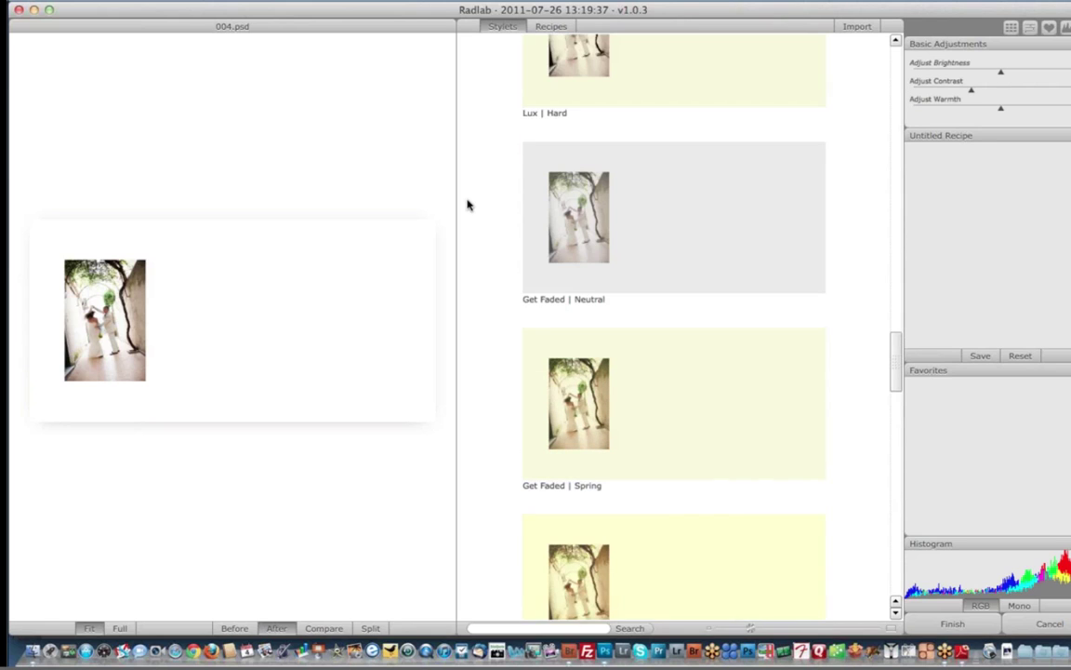
{"action": "scroll", "coordinate": [468, 205], "scroll_direction": "down", "scroll_amount": 15}
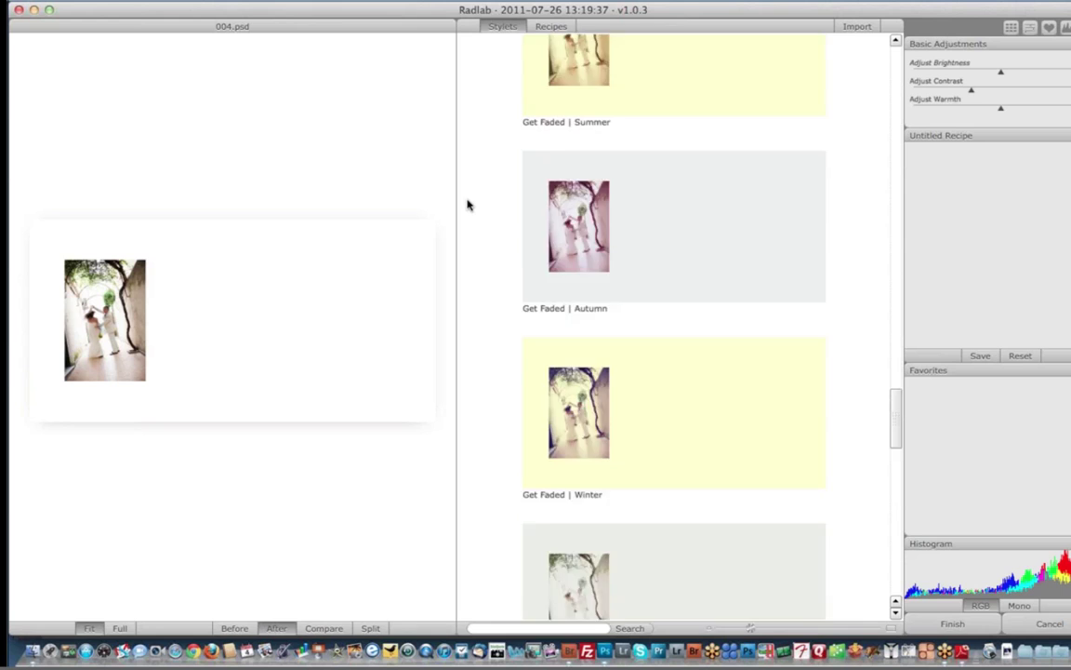
{"action": "scroll", "coordinate": [468, 204], "scroll_direction": "down", "scroll_amount": 10}
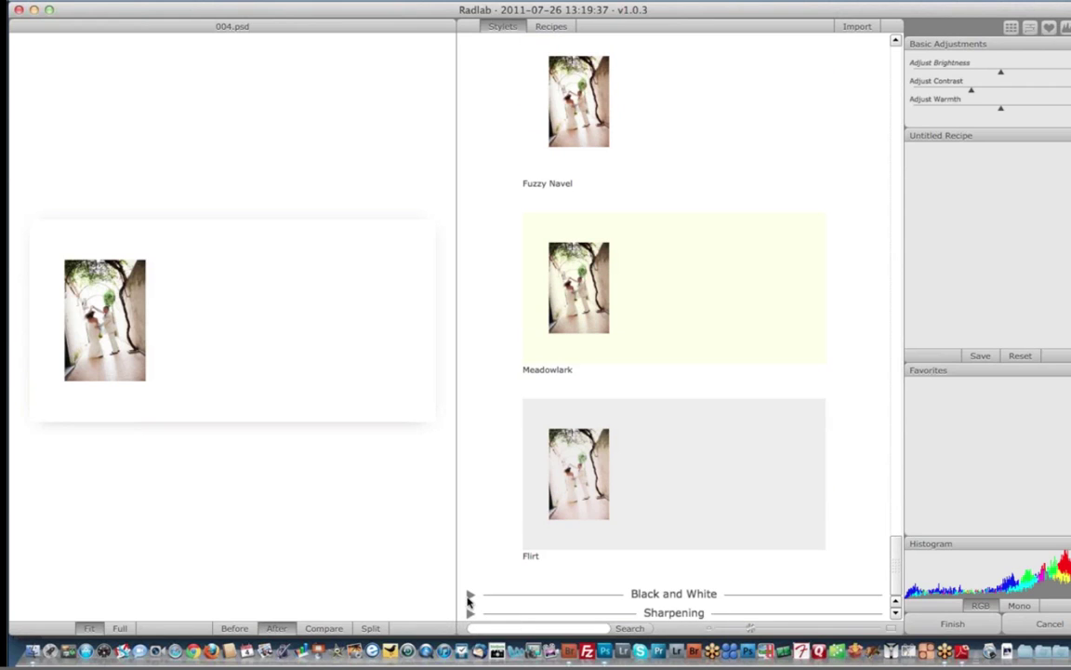
- Apply the Bitchin BW stylet from Black and White to the first photo and finish
{"action": "scroll", "coordinate": [478, 352], "scroll_direction": "down", "scroll_amount": 6}
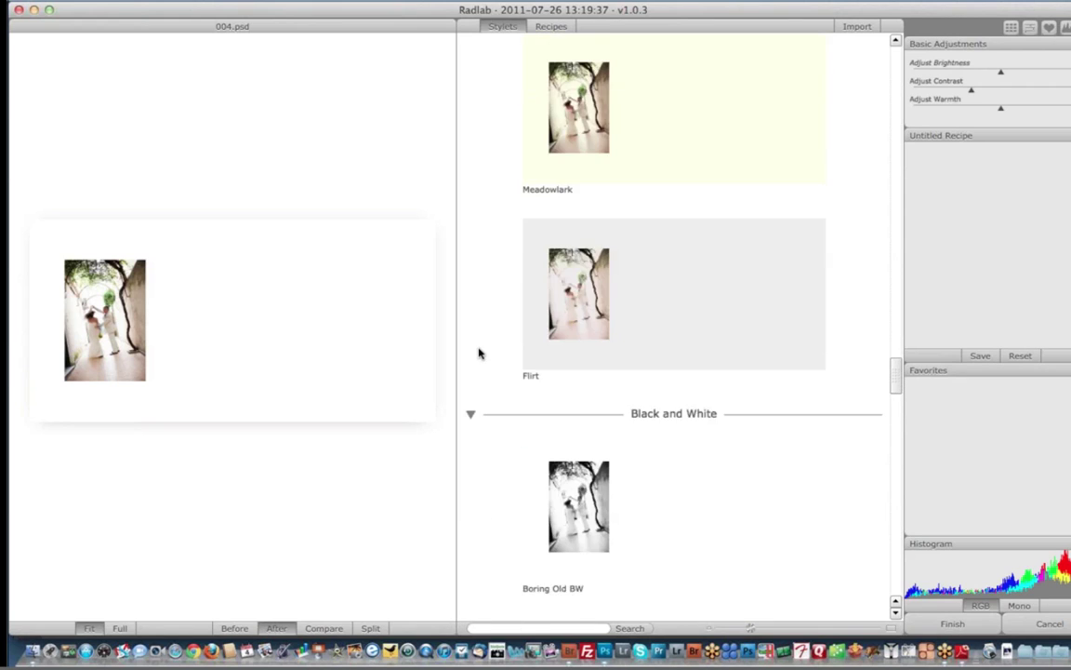
{"action": "scroll", "coordinate": [478, 352], "scroll_direction": "down", "scroll_amount": 6}
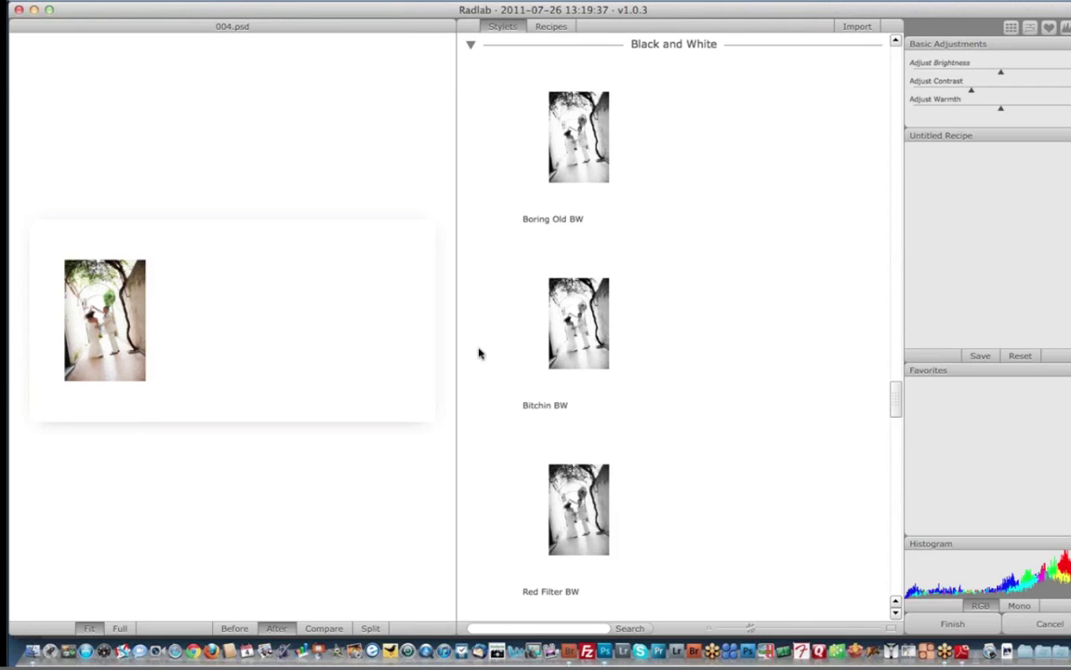
{"action": "left_click", "coordinate": [578, 316]}
{"action": "left_click", "coordinate": [947, 624]}
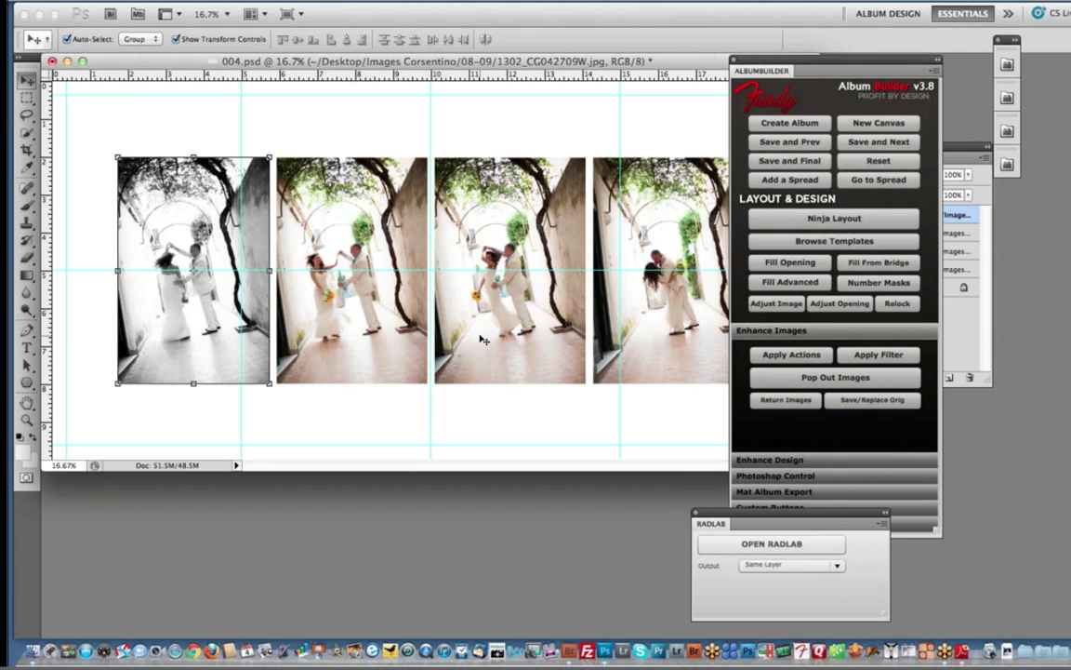
- Select the three remaining colour photos on the spread and process them with AlbumBuilder's Last Filter Used
{"action": "left_click", "coordinate": [336, 126]}
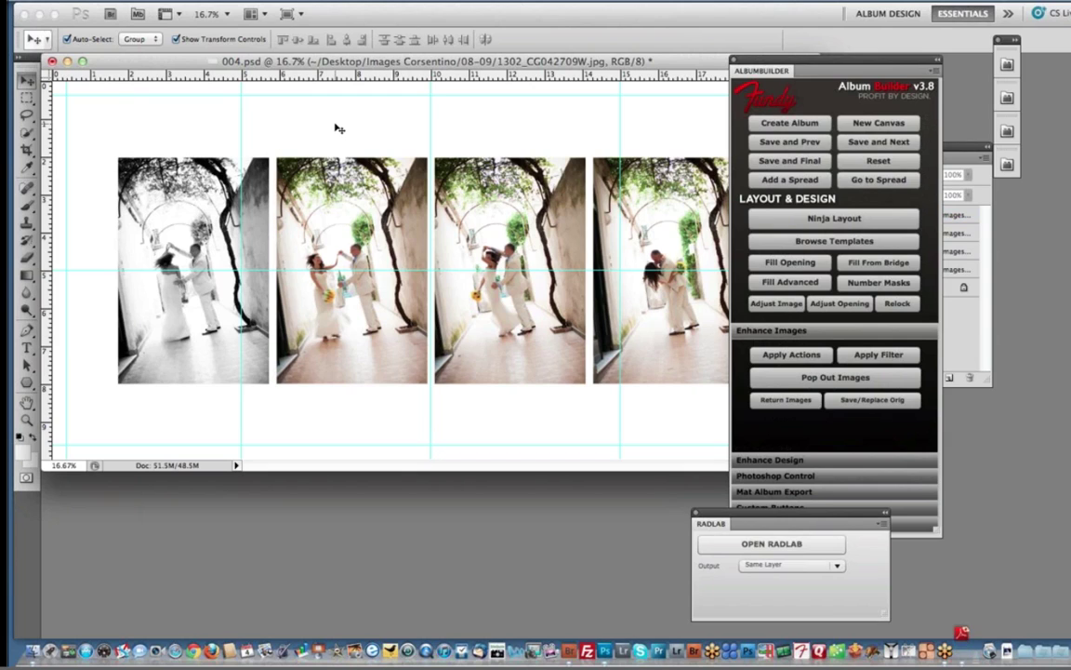
{"action": "left_click_drag", "start_coordinate": [335, 125], "coordinate": [677, 246]}
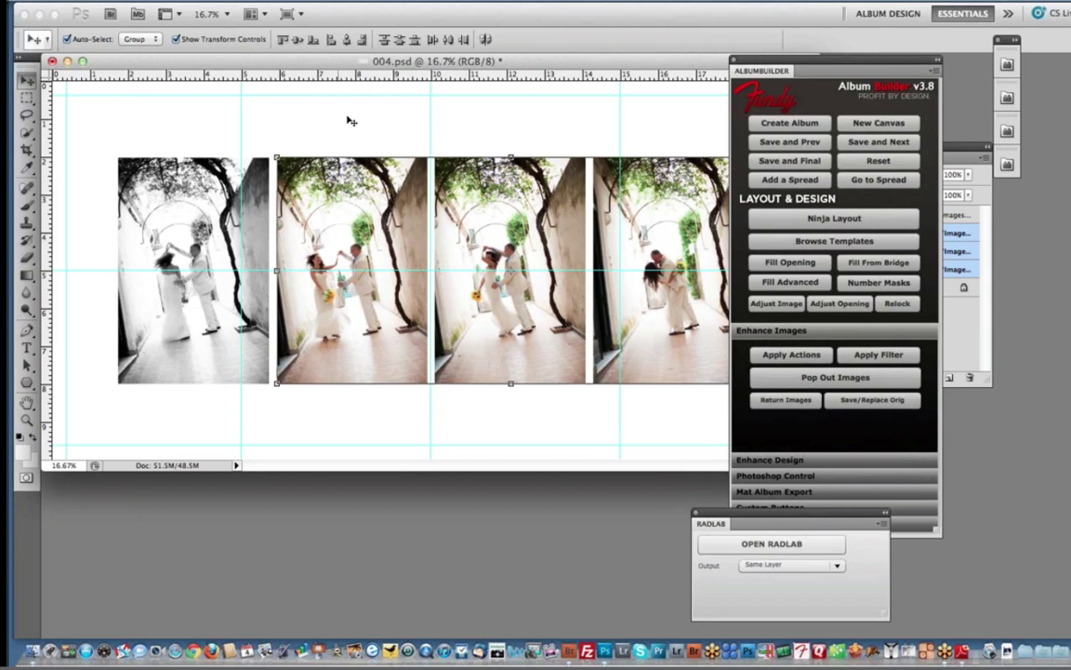
{"action": "left_click", "coordinate": [877, 356]}
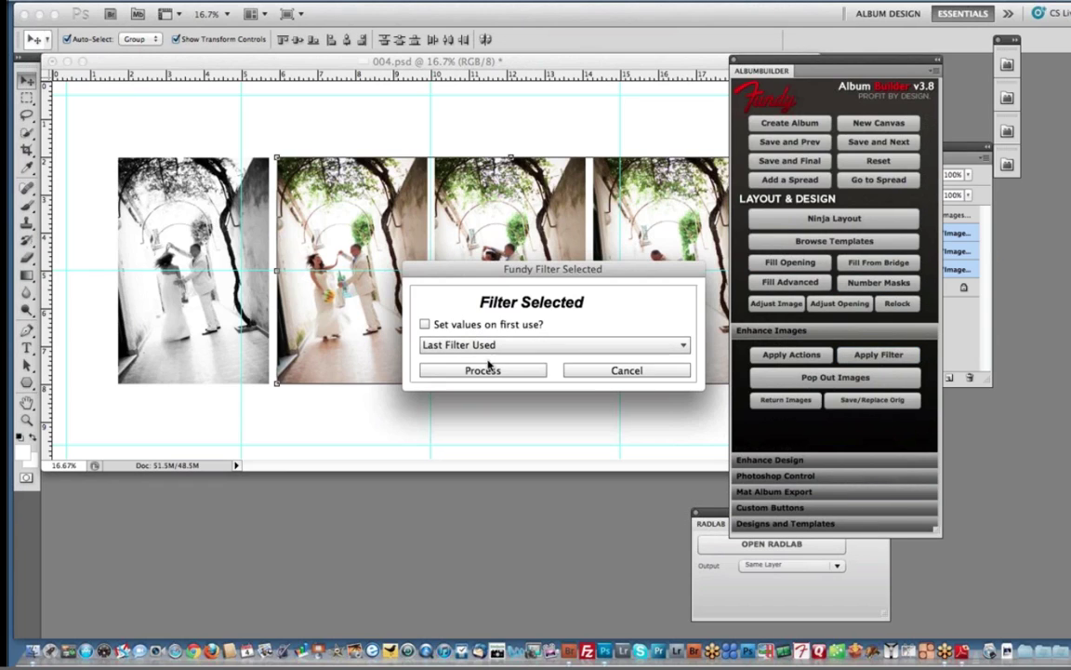
{"action": "left_click", "coordinate": [483, 371]}
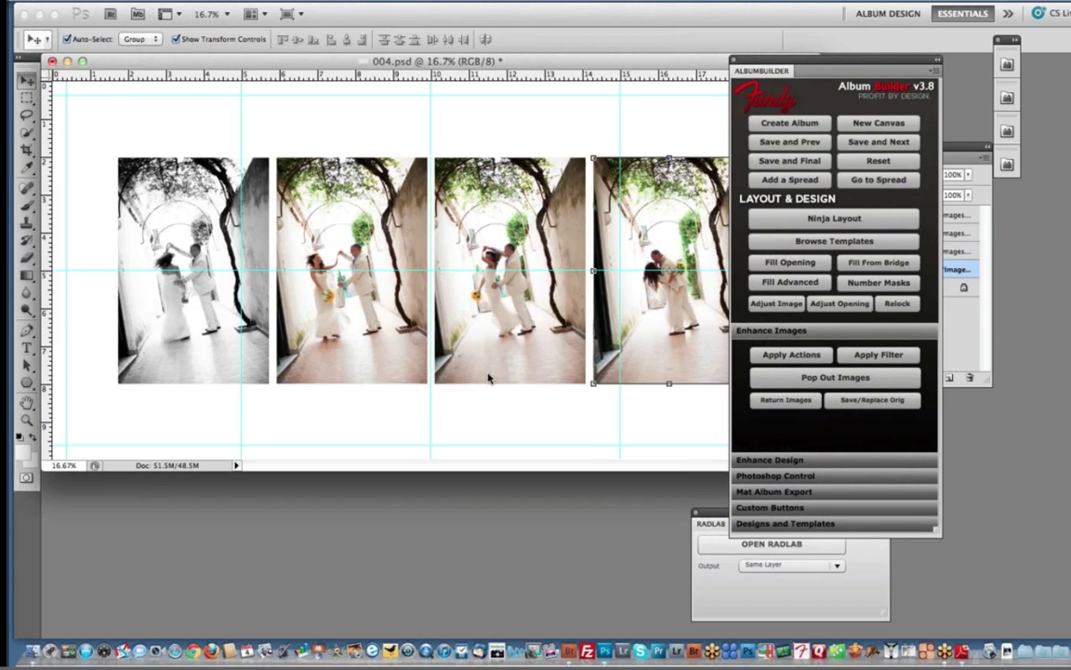
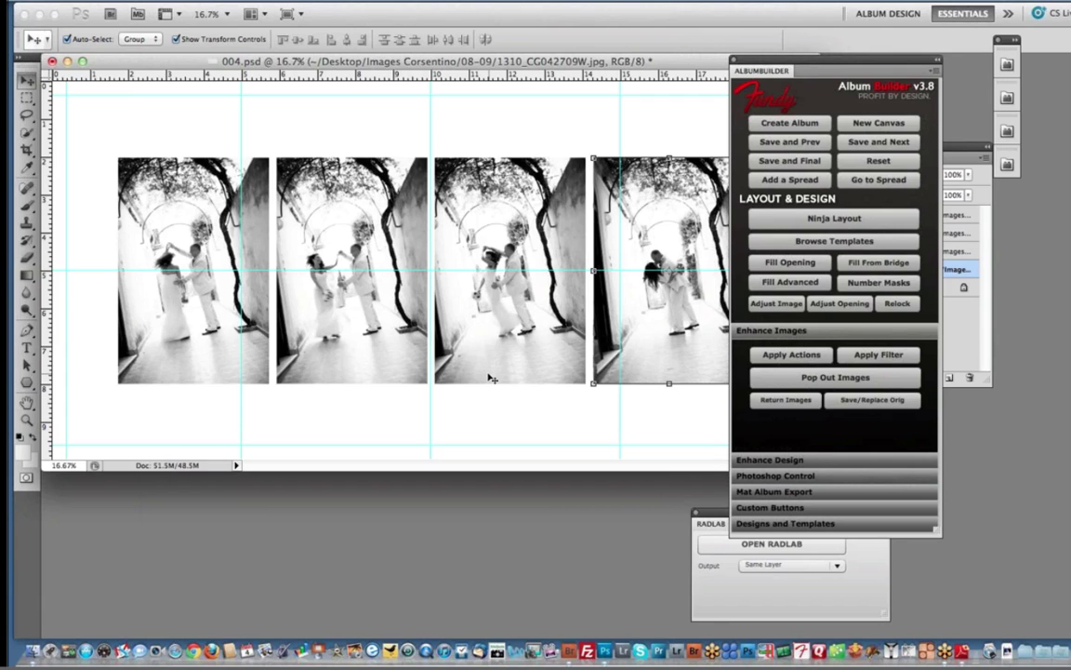
- Switch to Adobe Bridge, enlarge the thumbnails and show the photos in folder 10-11
{"action": "left_click", "coordinate": [569, 651]}
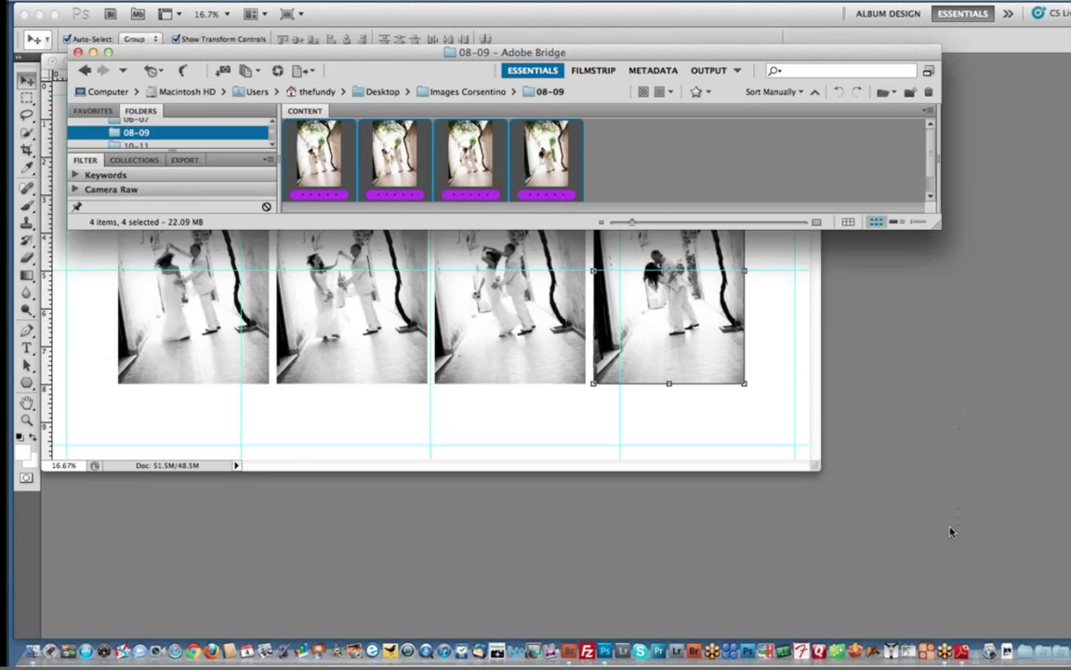
{"action": "left_click_drag", "start_coordinate": [951, 531], "coordinate": [952, 526]}
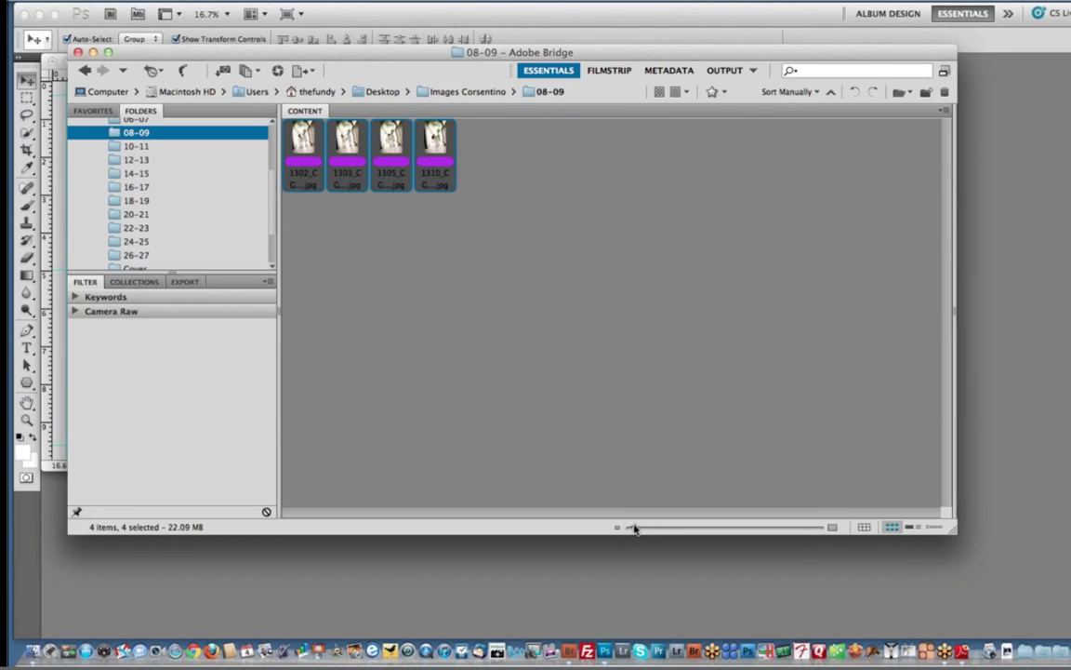
{"action": "left_click_drag", "start_coordinate": [640, 528], "coordinate": [688, 529]}
{"action": "left_click", "coordinate": [182, 160]}
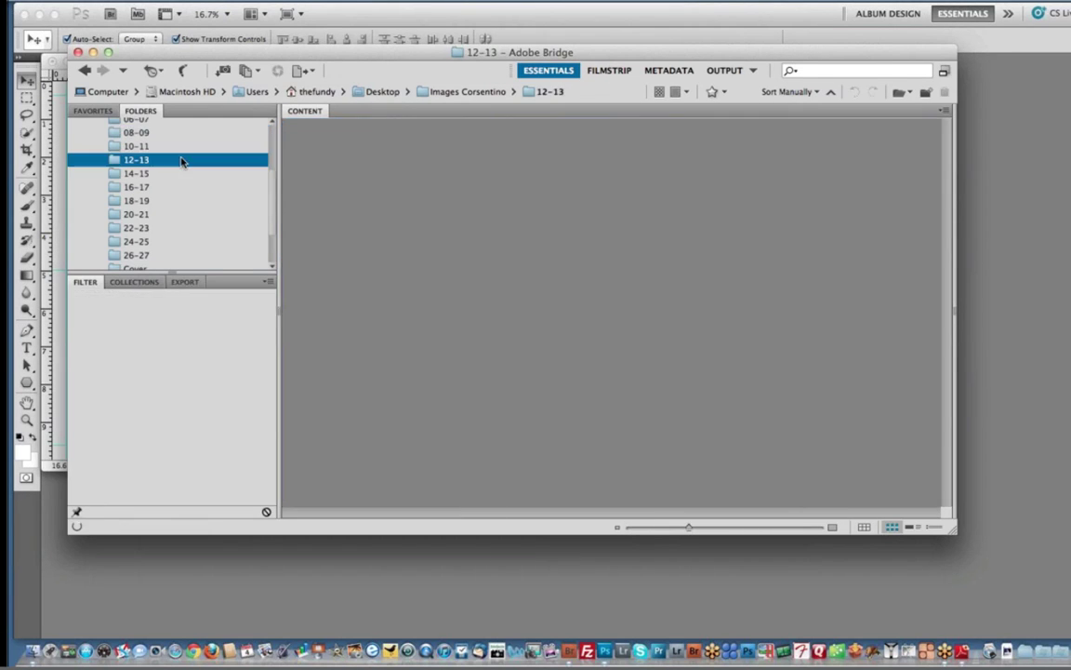
{"action": "left_click", "coordinate": [166, 132]}
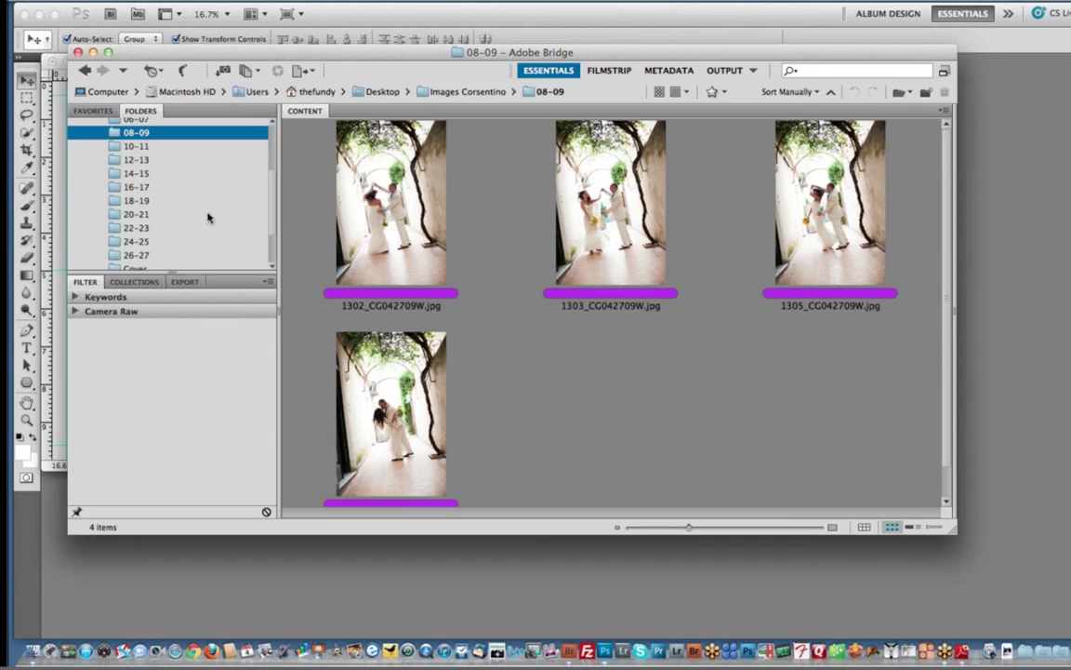
{"action": "left_click", "coordinate": [144, 147]}
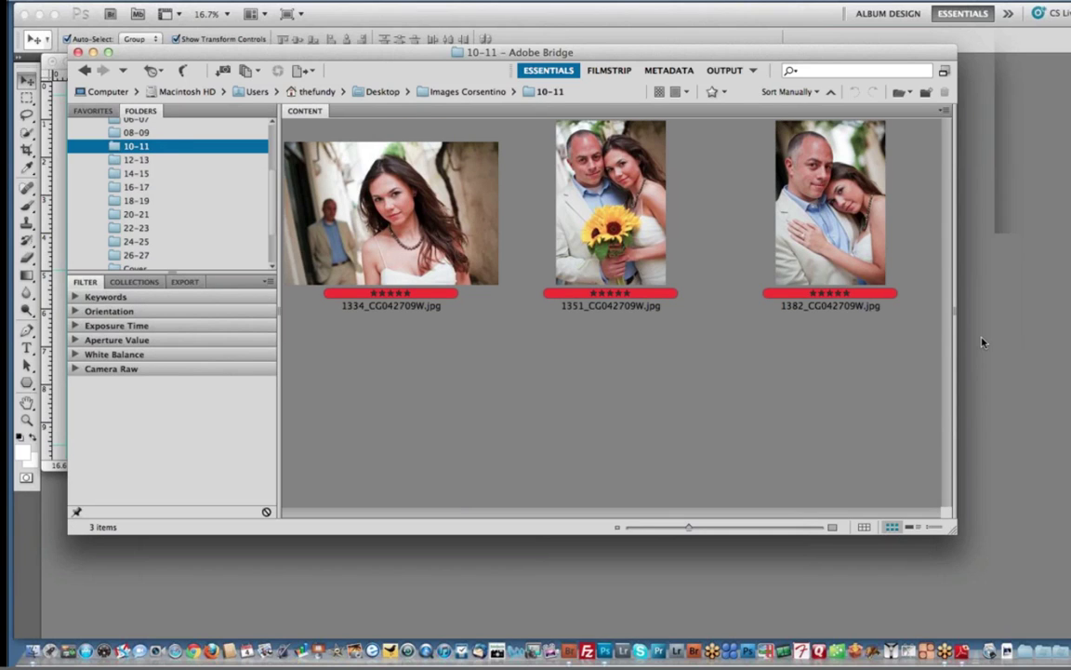
- Shorten the Bridge window, move it down below the photos on the spread, and switch back to Photoshop
{"action": "left_click_drag", "start_coordinate": [952, 529], "coordinate": [984, 342]}
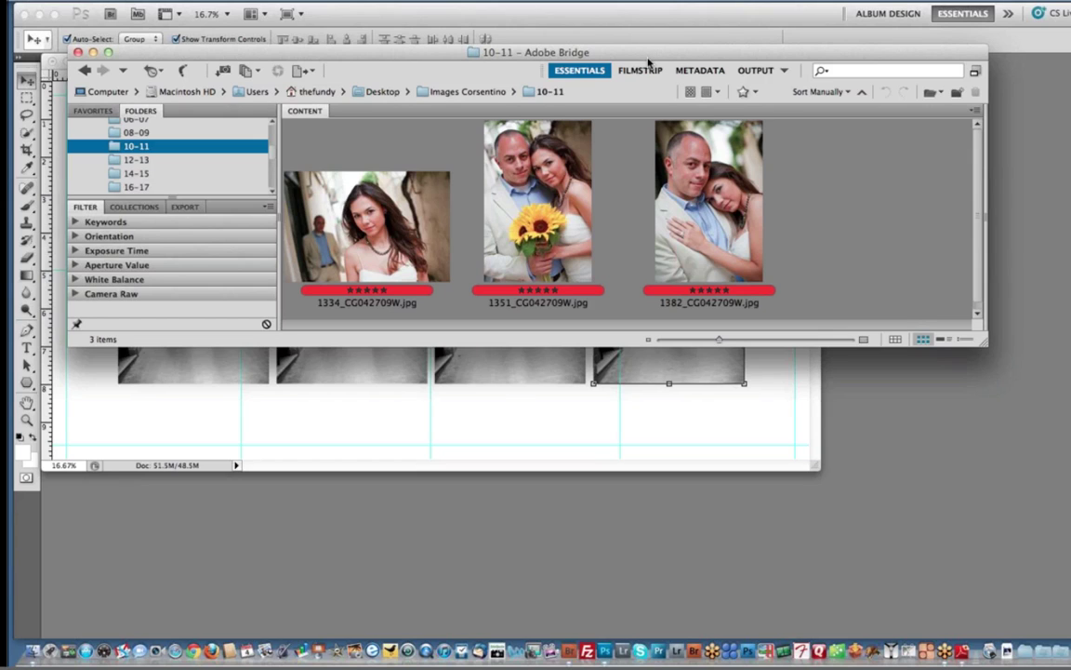
{"action": "left_click_drag", "start_coordinate": [648, 61], "coordinate": [676, 355]}
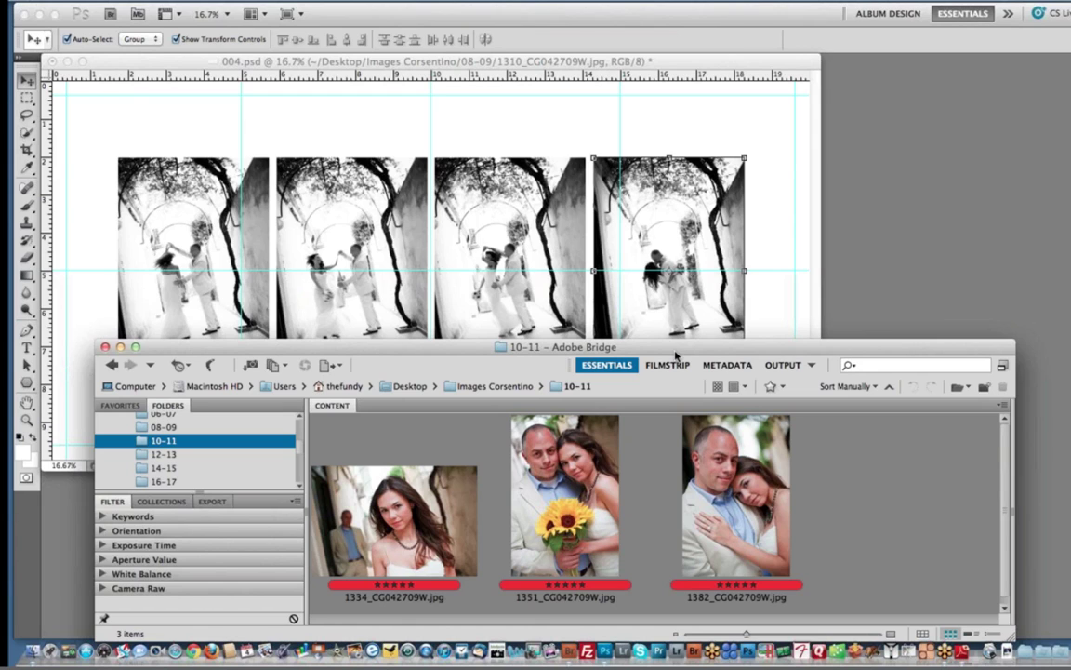
{"action": "left_click", "coordinate": [777, 187]}
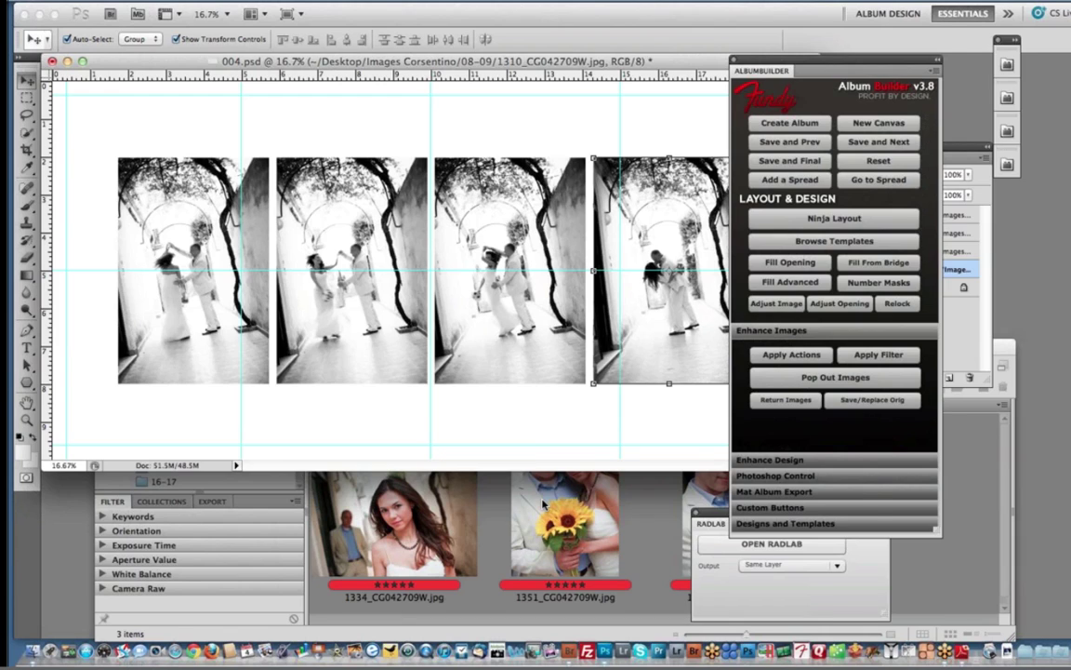
{"action": "left_click", "coordinate": [544, 502]}
{"action": "left_click", "coordinate": [699, 206]}
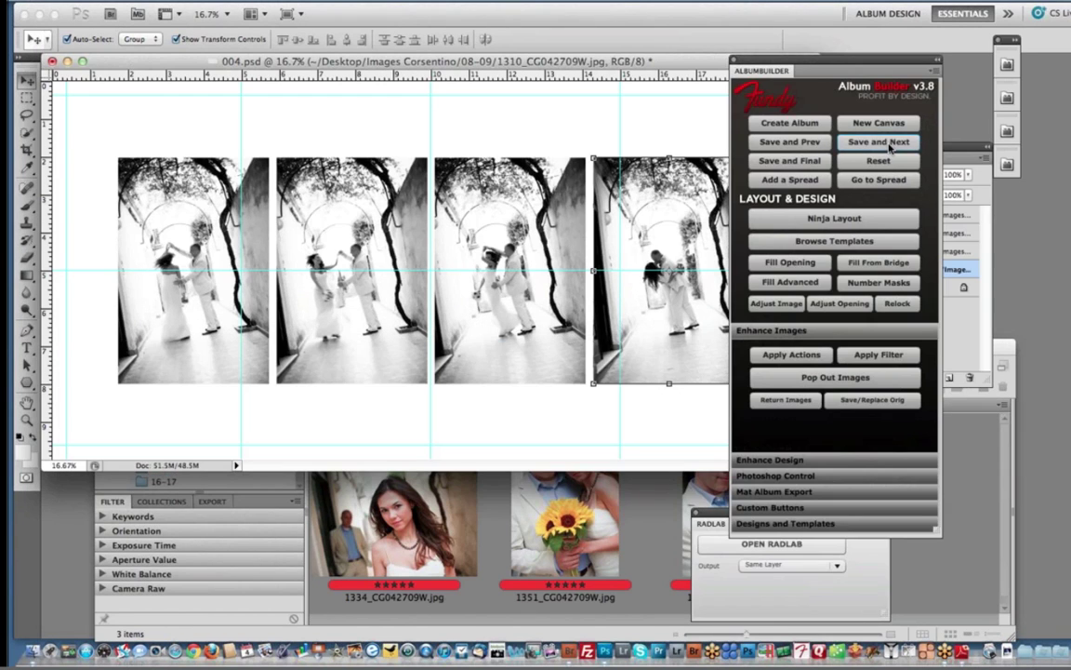
- Select all four black-and-white photos and restore their colour originals through AlbumBuilder's Fundy Action with Use Originals and No Action
{"action": "left_click", "coordinate": [157, 123]}
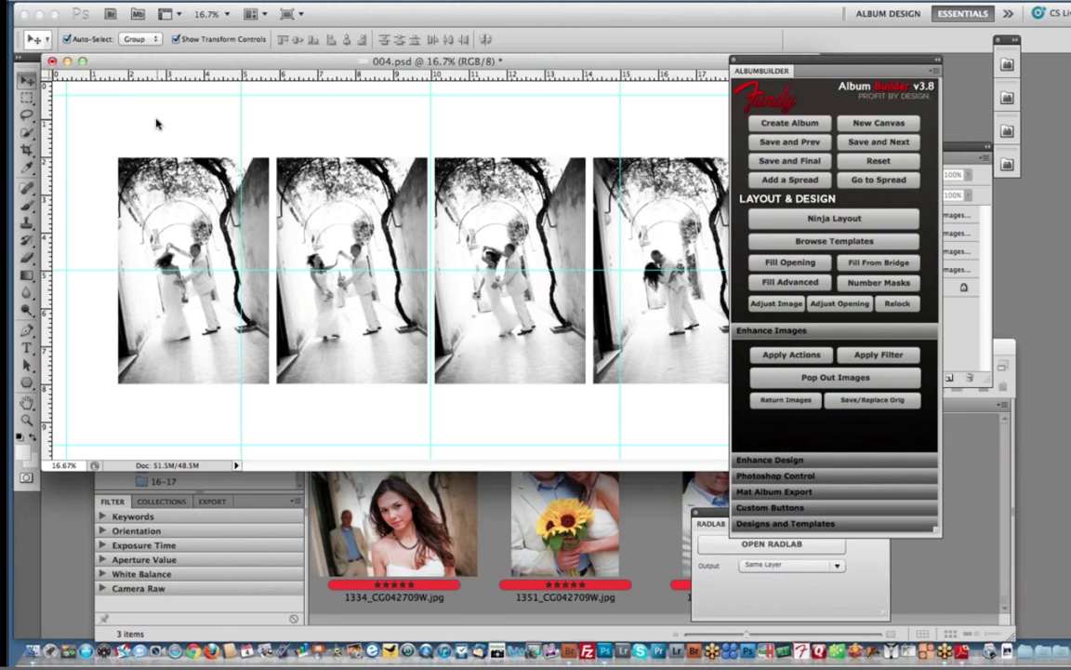
{"action": "left_click_drag", "start_coordinate": [157, 120], "coordinate": [563, 264]}
{"action": "left_click", "coordinate": [785, 283]}
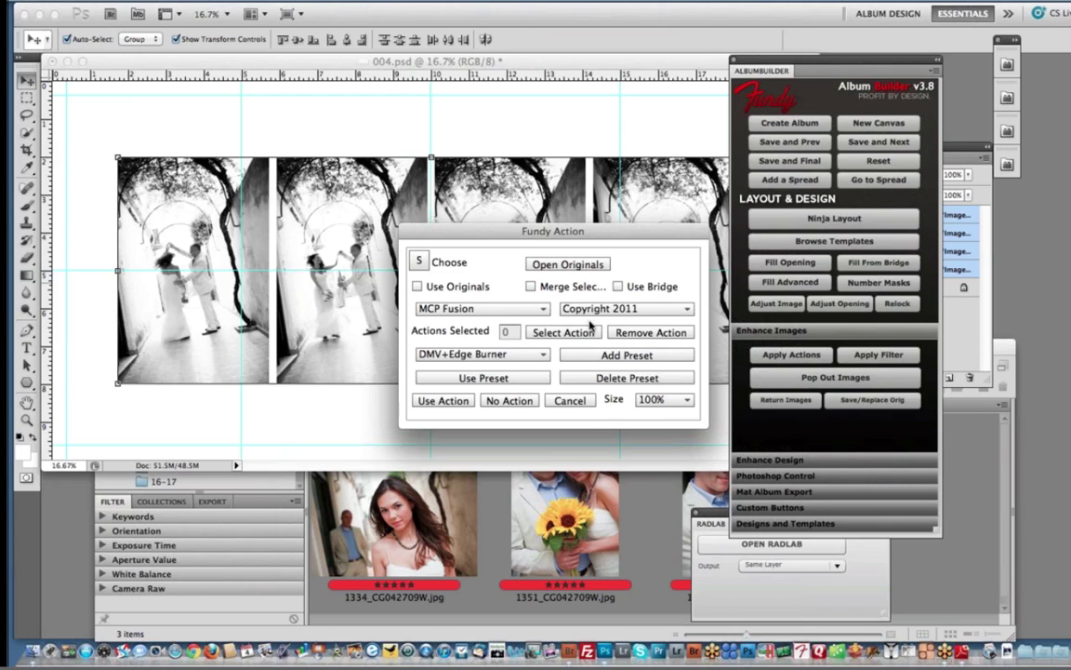
{"action": "left_click", "coordinate": [474, 285]}
{"action": "left_click", "coordinate": [509, 400]}
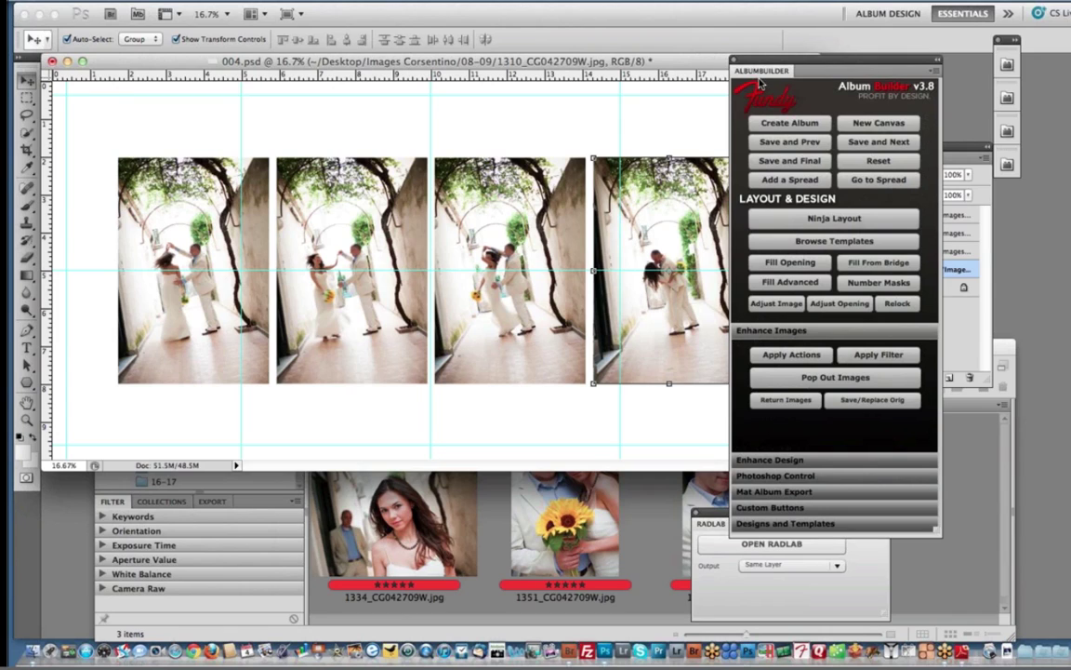
- Shift the AlbumBuilder panel aside, then save spread 004 and advance to blank spread 005
{"action": "left_click_drag", "start_coordinate": [764, 78], "coordinate": [795, 76]}
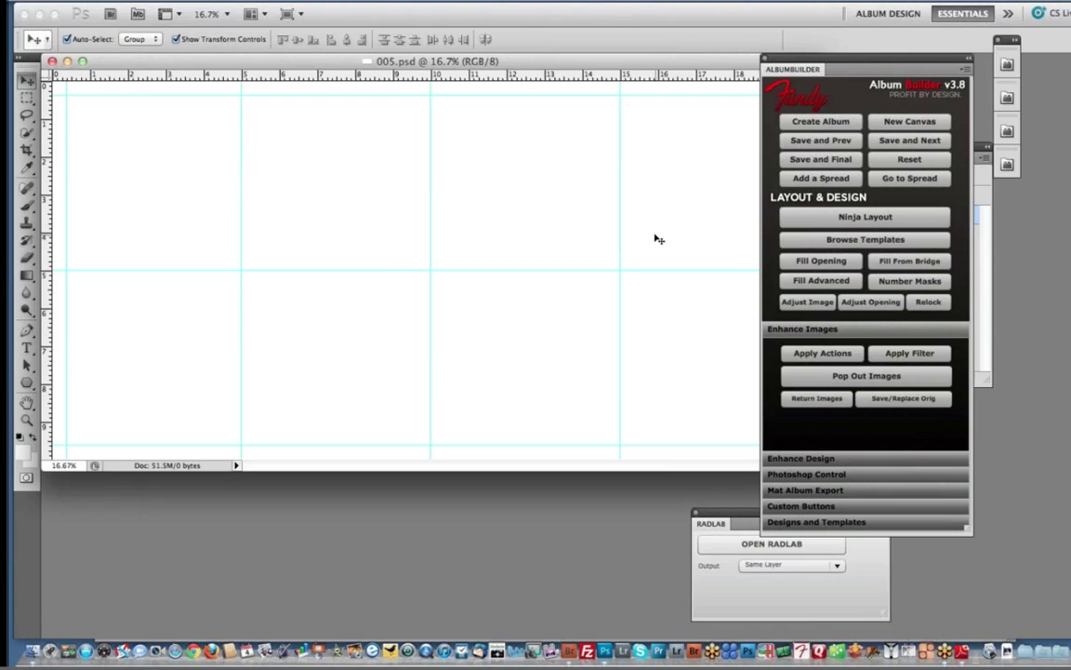
{"action": "key", "text": "super+Tab"}
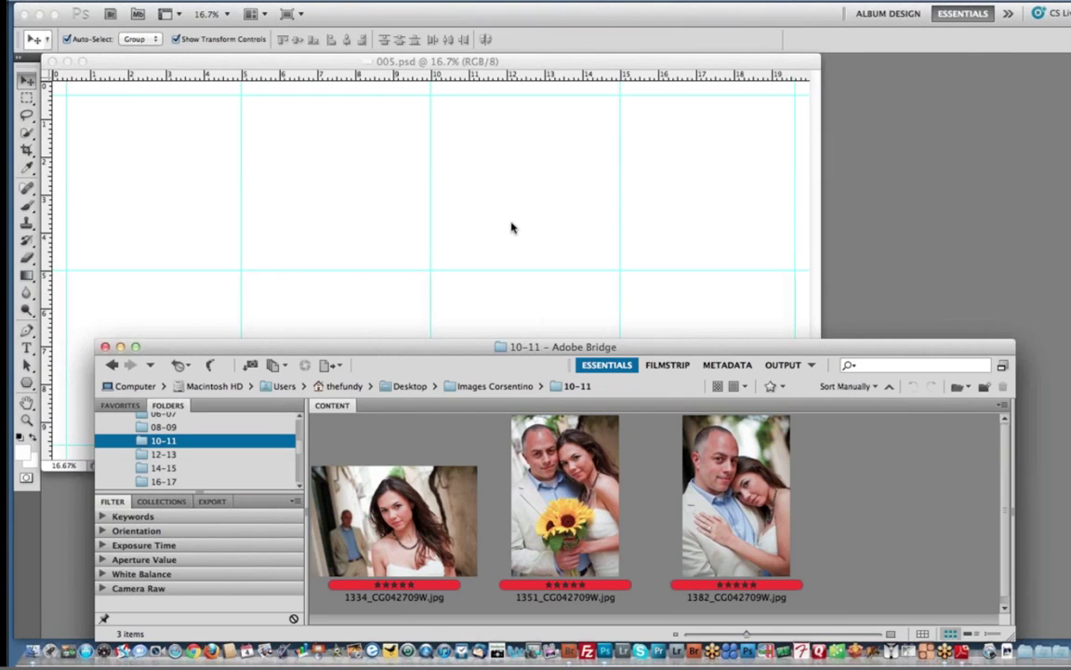
{"action": "left_click", "coordinate": [511, 228]}
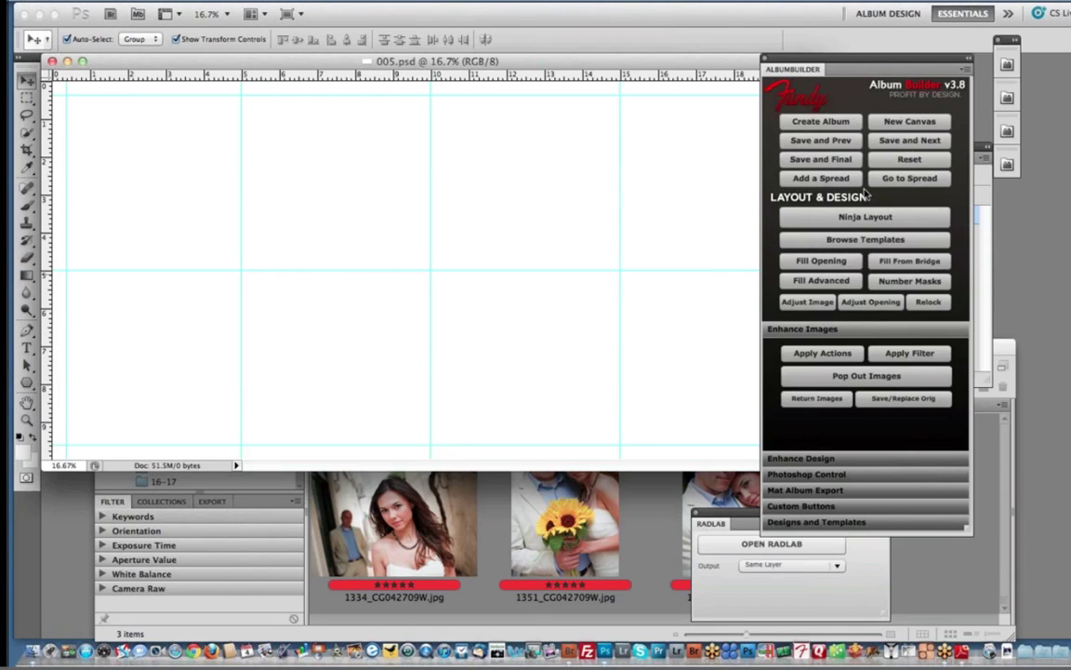
- Filter the Fundy template set to 1 horizontal opening and add template 01H-00V-00S-Fundy003 to the left page of spread 005
{"action": "left_click", "coordinate": [868, 241]}
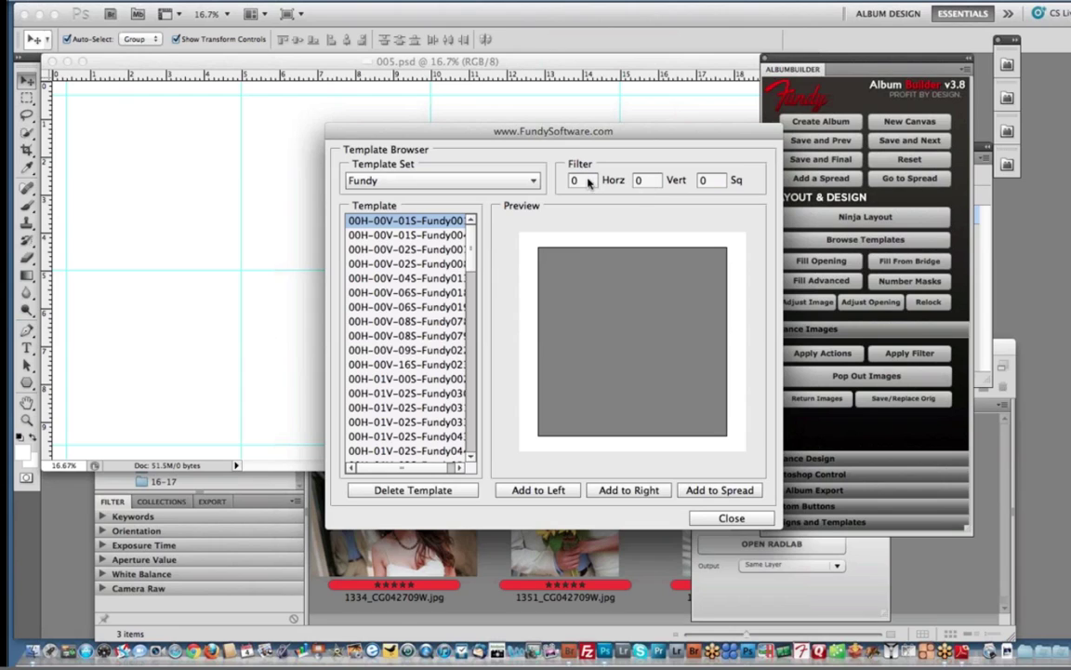
{"action": "left_click", "coordinate": [588, 183]}
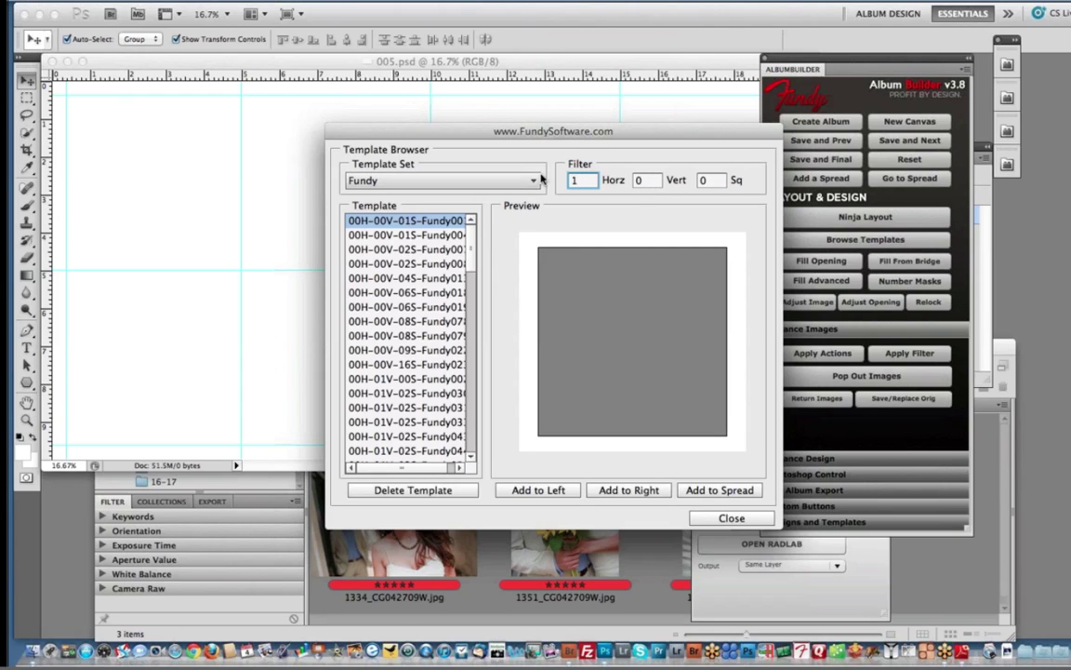
{"action": "key", "text": "Tab"}
{"action": "left_click", "coordinate": [354, 221]}
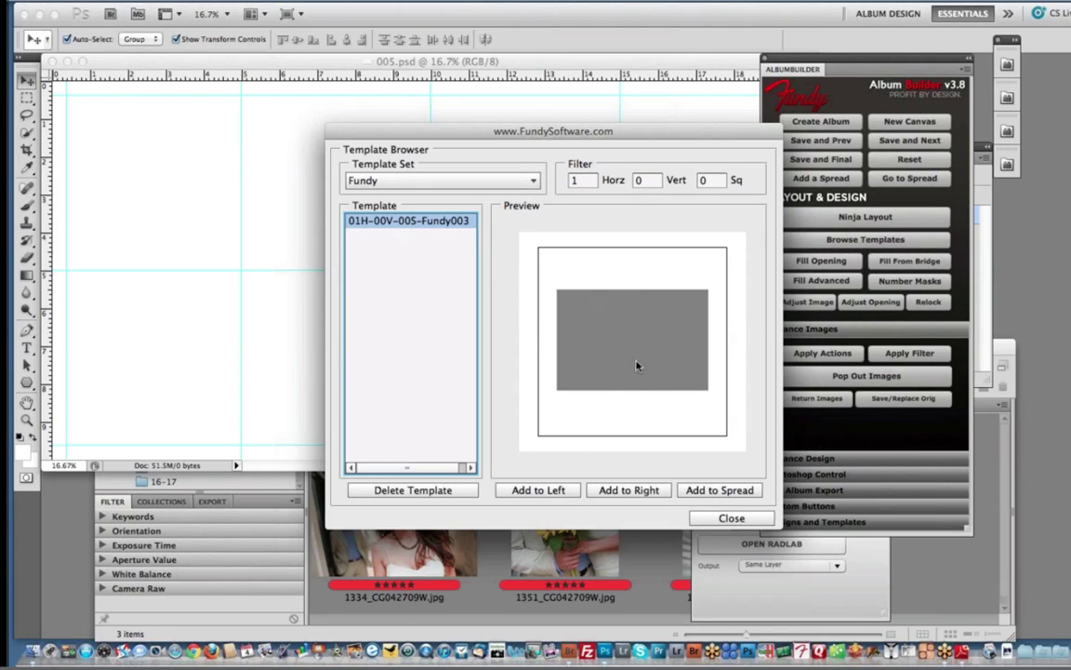
{"action": "left_click", "coordinate": [543, 492]}
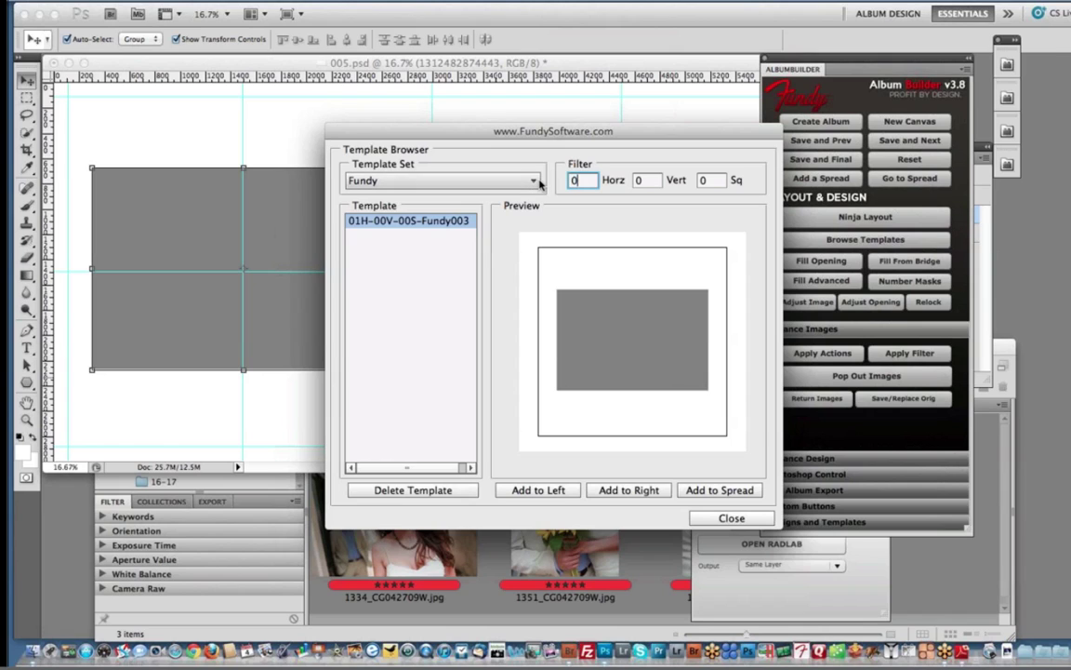
- Filter the Fundy templates to 2 vertical openings, add template 00H-02V-00S-Fundy005 to the right page, and close the template browser
{"action": "key", "text": "Tab"}
{"action": "type", "text": "2"}
{"action": "key", "text": "Tab"}
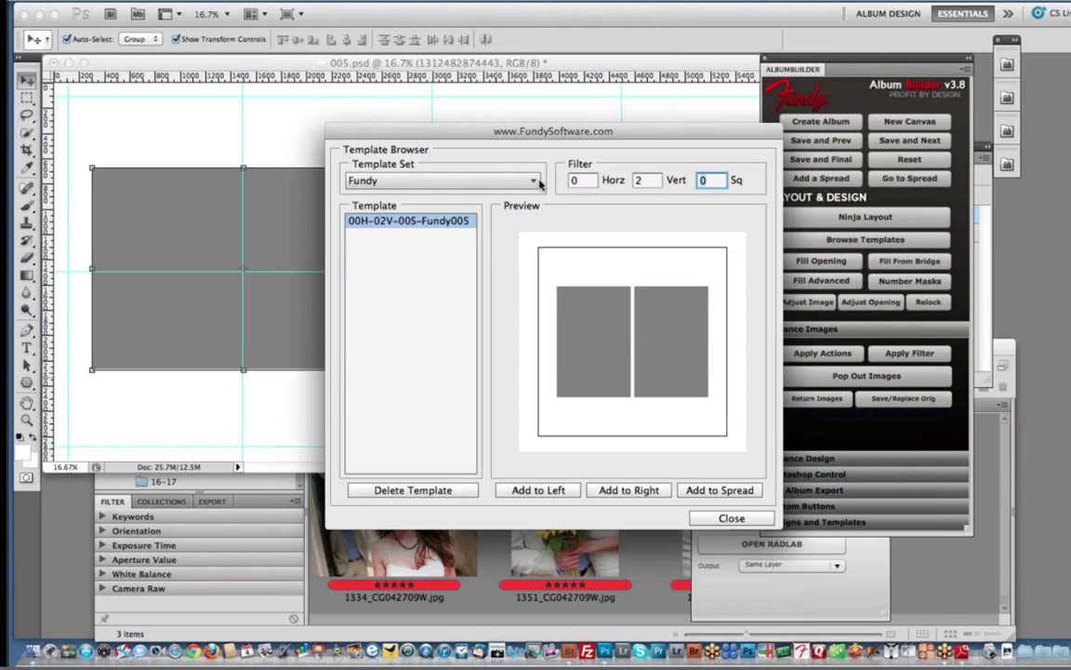
{"action": "left_click", "coordinate": [618, 491]}
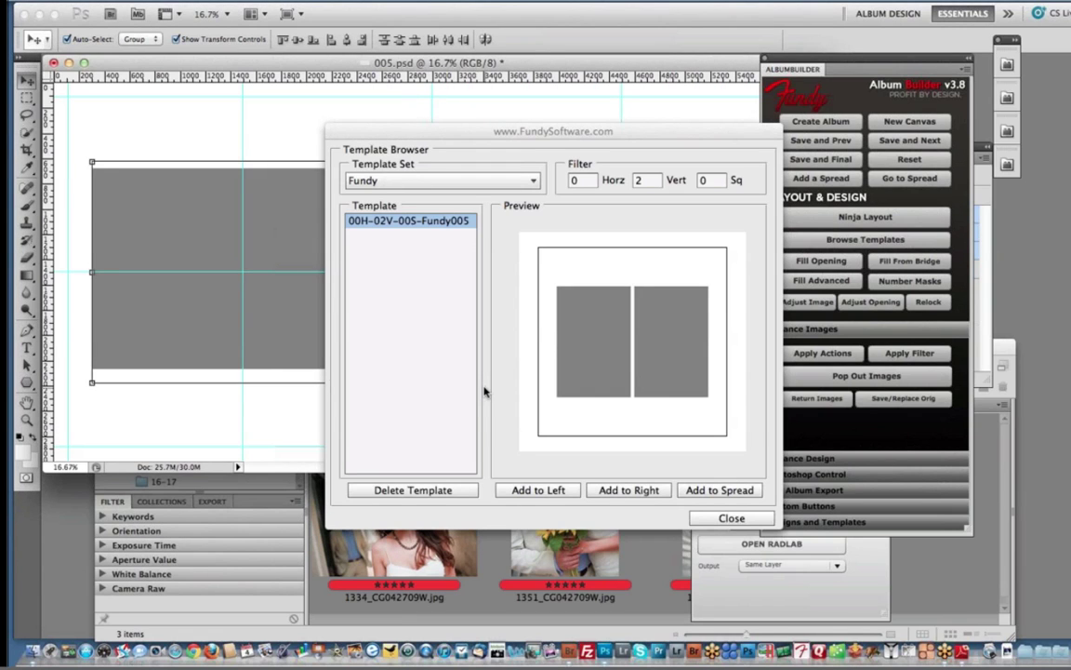
{"action": "left_click", "coordinate": [726, 519]}
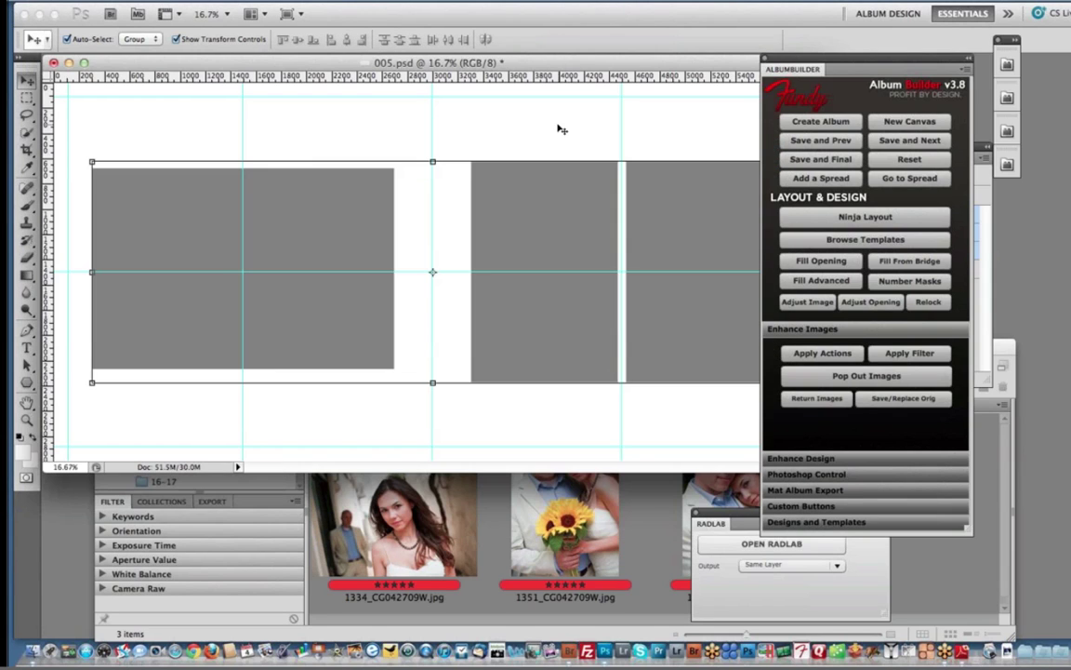
- Move the large horizontal opening and scale it to about 126% so it spans the full width of the left page
{"action": "left_click_drag", "start_coordinate": [321, 223], "coordinate": [290, 157]}
{"action": "left_click", "coordinate": [354, 308]}
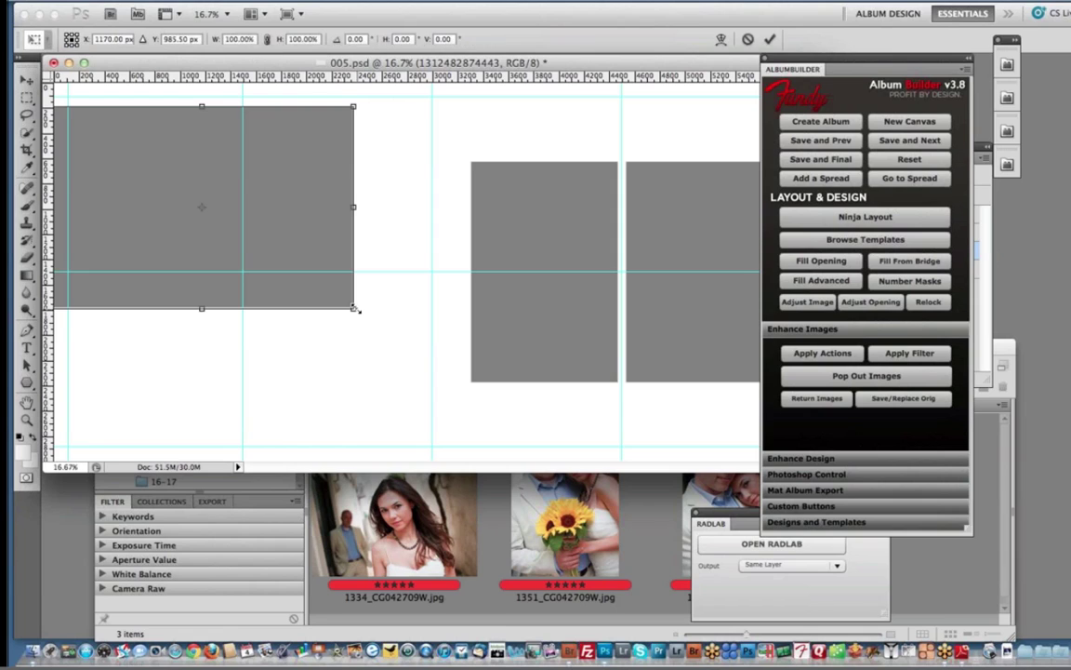
{"action": "left_click_drag", "start_coordinate": [354, 308], "coordinate": [429, 358]}
{"action": "left_click_drag", "start_coordinate": [363, 311], "coordinate": [367, 355]}
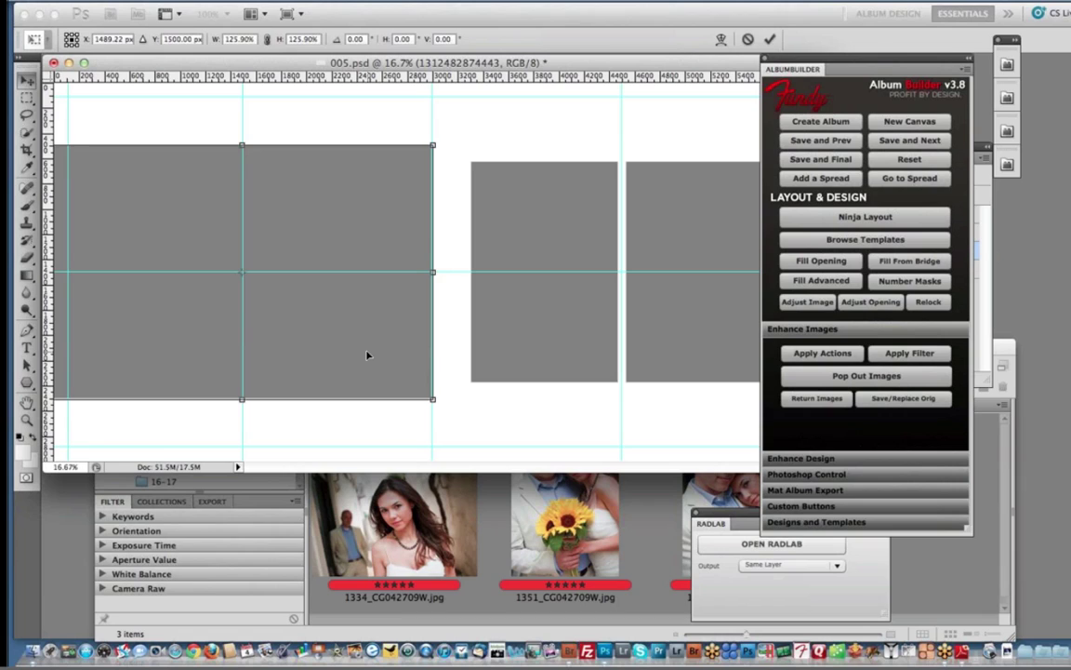
{"action": "key", "text": "Return"}
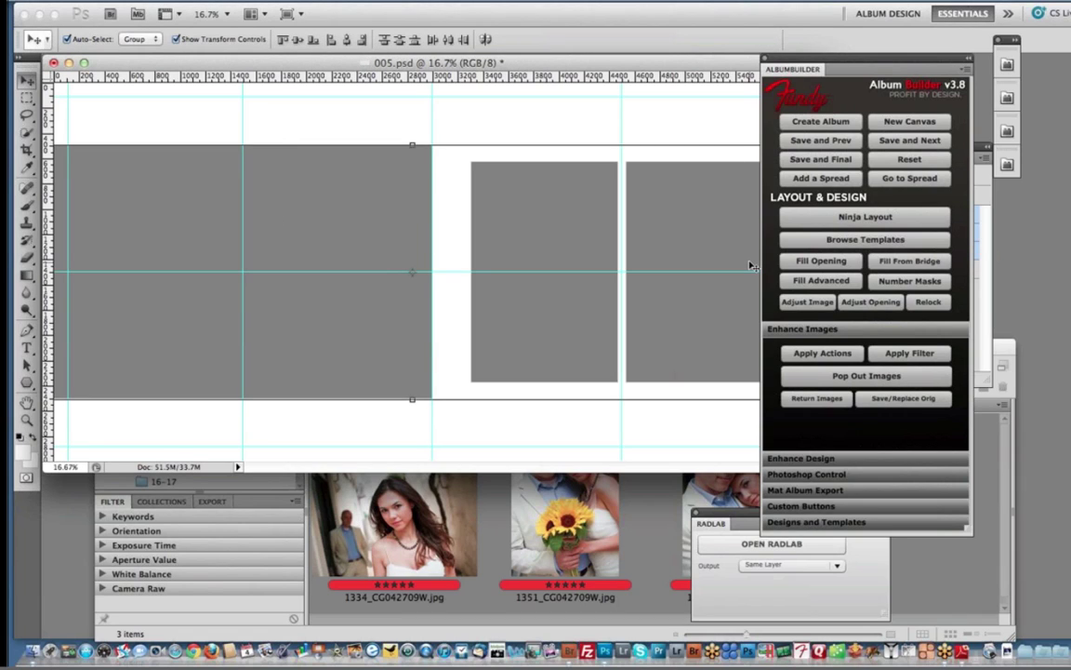
- Start filling the openings at 100% size and put 1382_CG042709W.jpg from folder 10-11 into the first vertical opening
{"action": "left_click", "coordinate": [844, 265]}
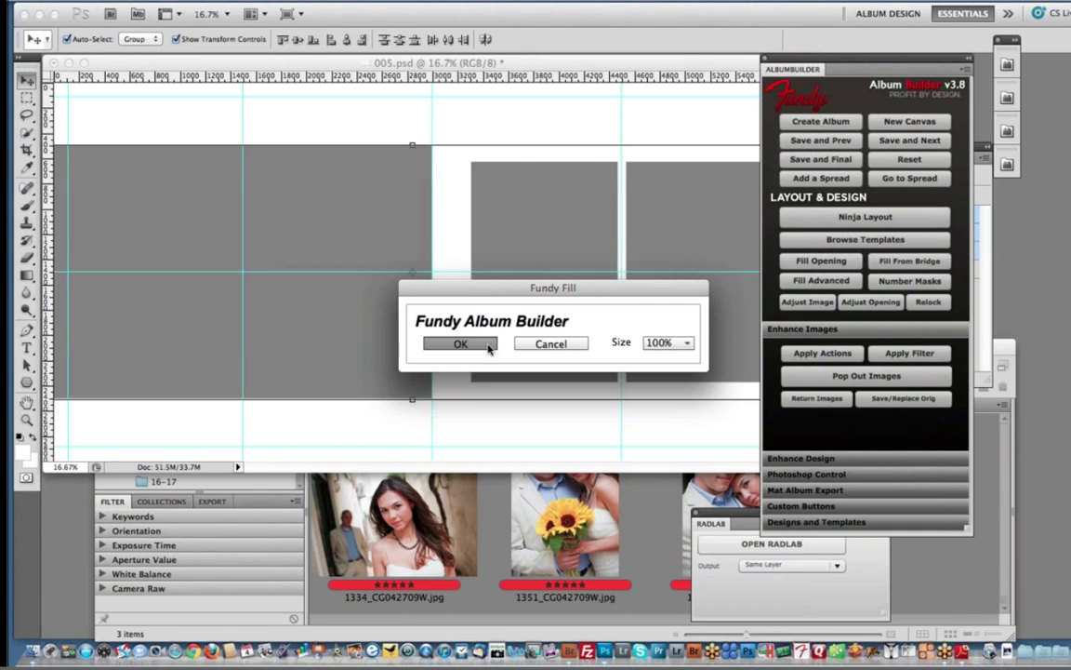
{"action": "left_click", "coordinate": [489, 343]}
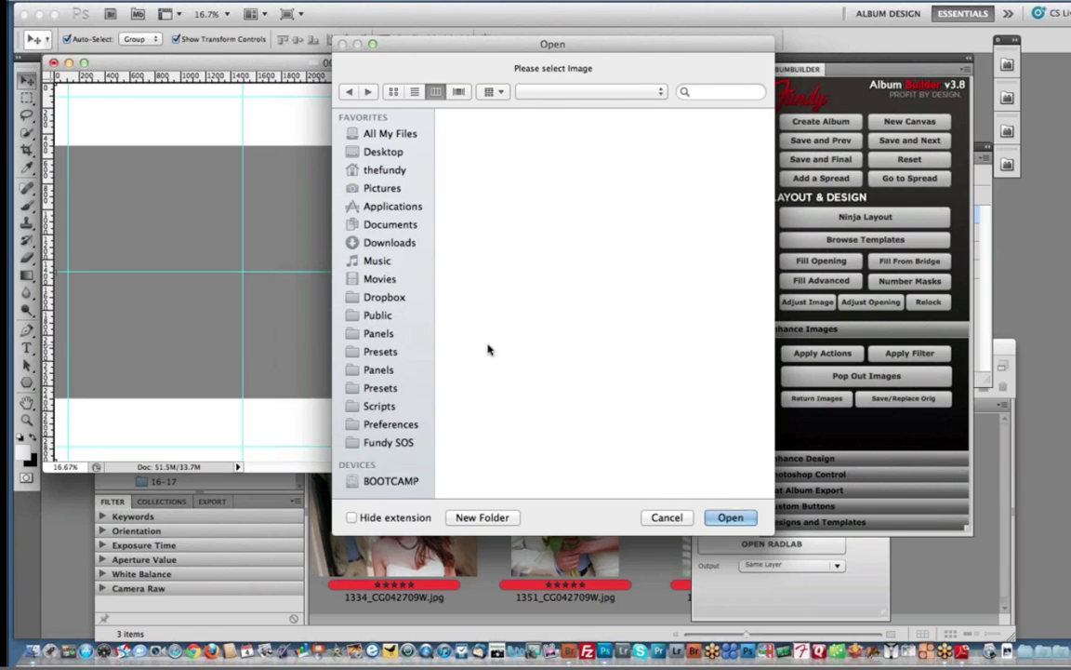
{"action": "left_click", "coordinate": [634, 171]}
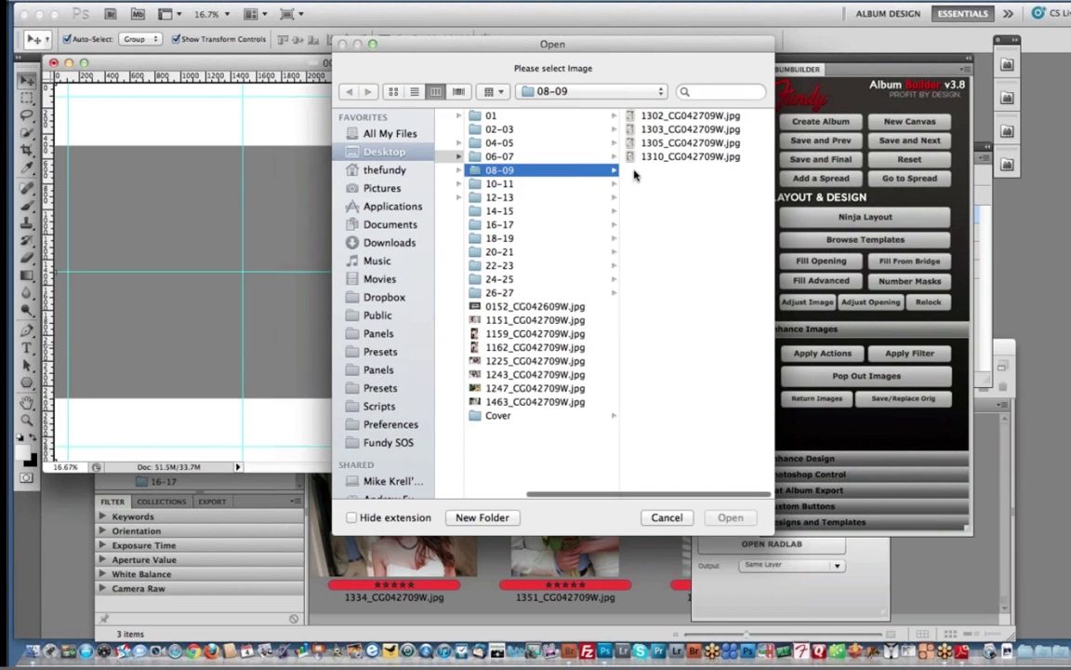
{"action": "left_click", "coordinate": [592, 183]}
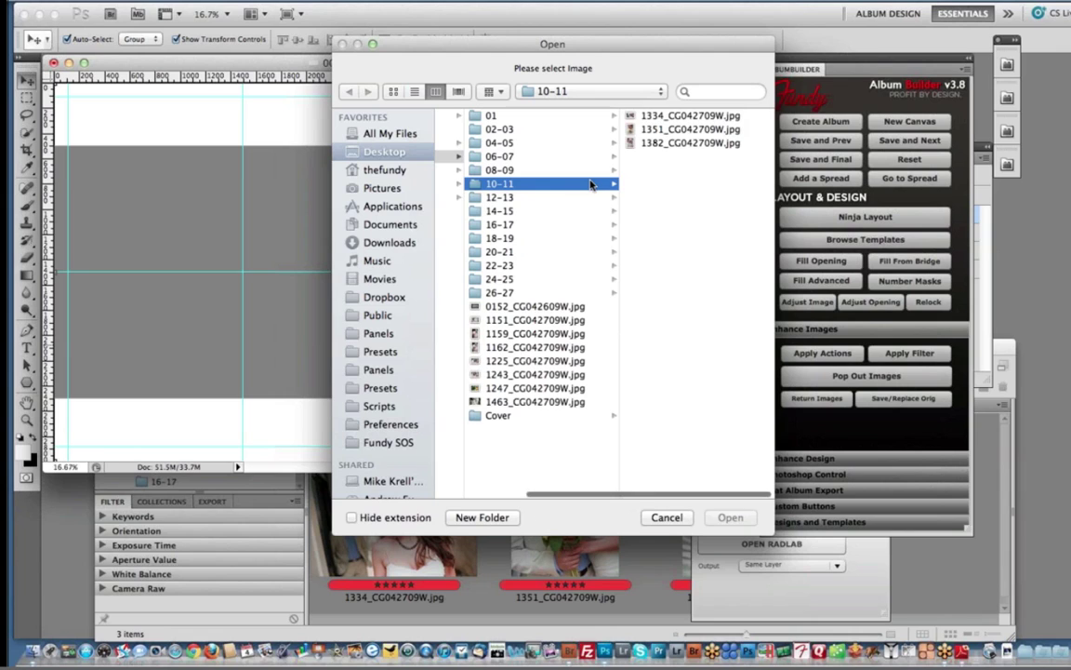
{"action": "left_click", "coordinate": [393, 92]}
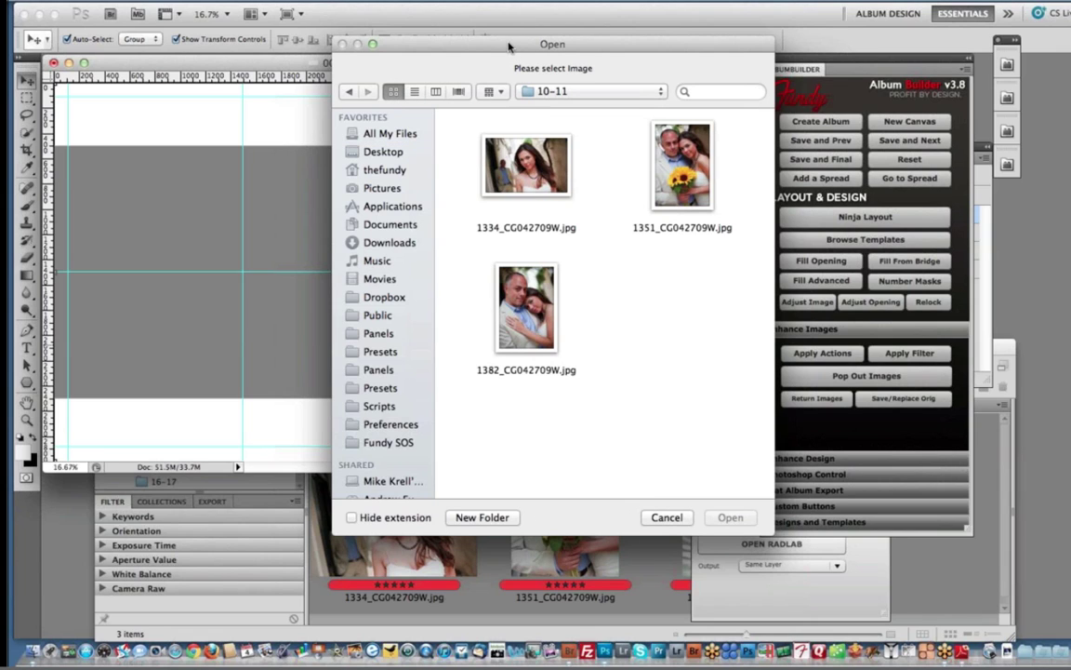
{"action": "left_click_drag", "start_coordinate": [509, 47], "coordinate": [199, 102]}
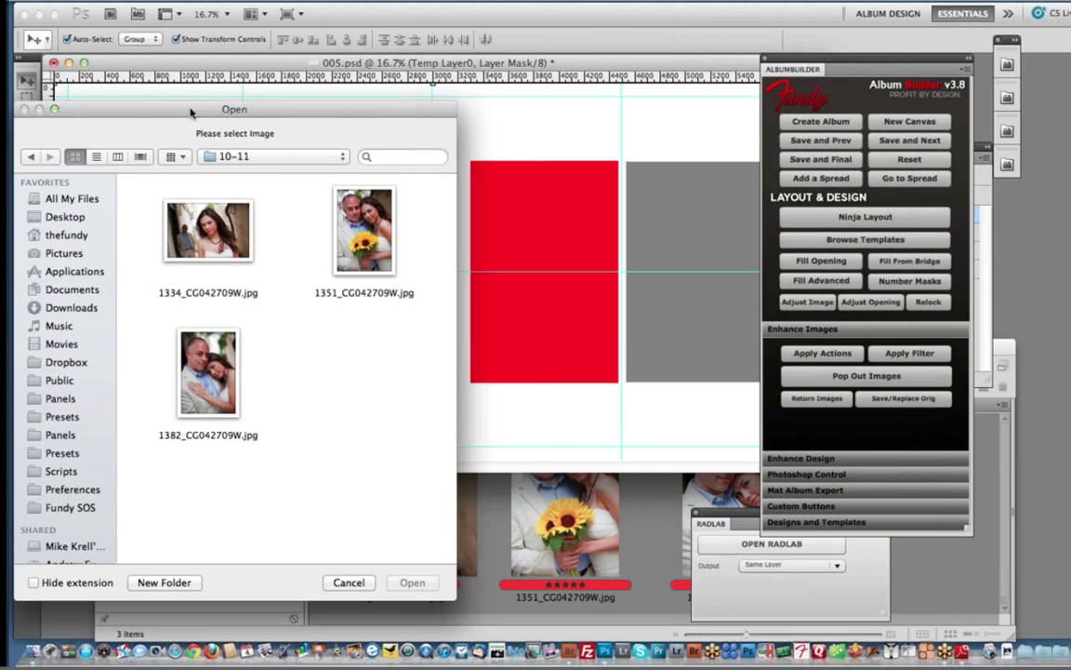
{"action": "left_click", "coordinate": [208, 372]}
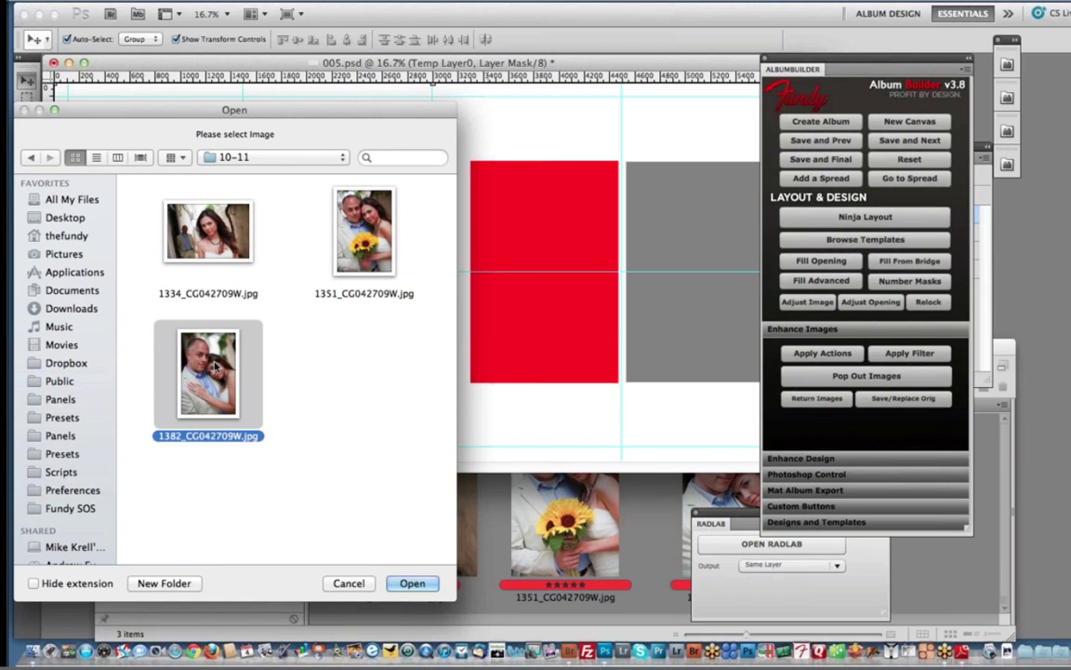
{"action": "double_click", "coordinate": [208, 372]}
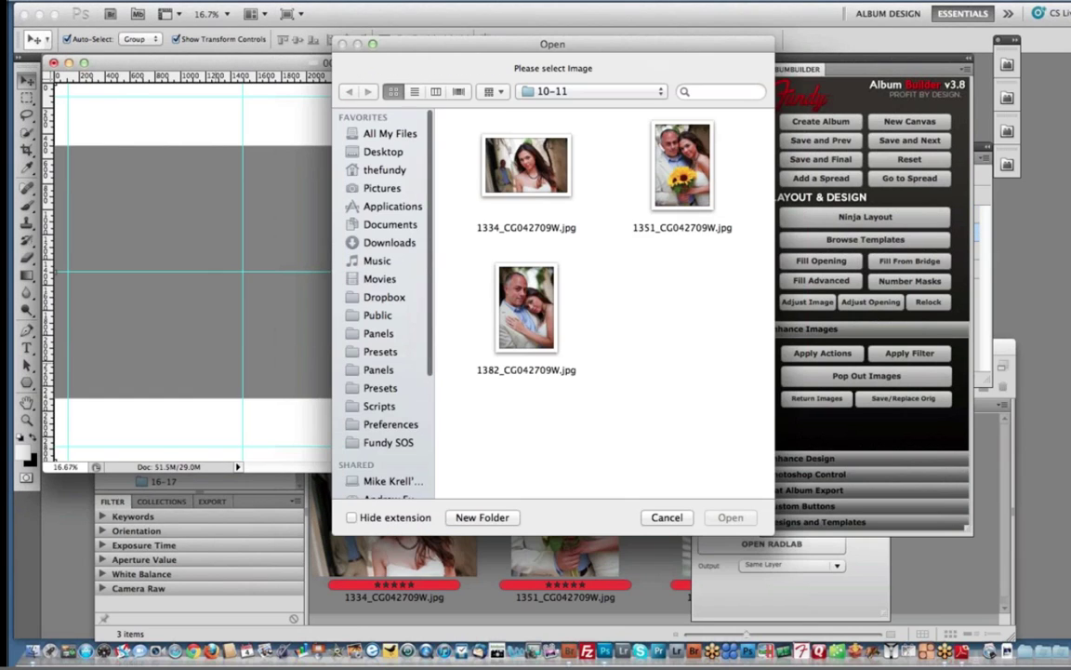
- Fill the second vertical opening with 1351_CG042709W.jpg and the large horizontal opening with 1334_CG042709W.jpg
{"action": "left_click_drag", "start_coordinate": [687, 49], "coordinate": [493, 55]}
{"action": "double_click", "coordinate": [462, 181]}
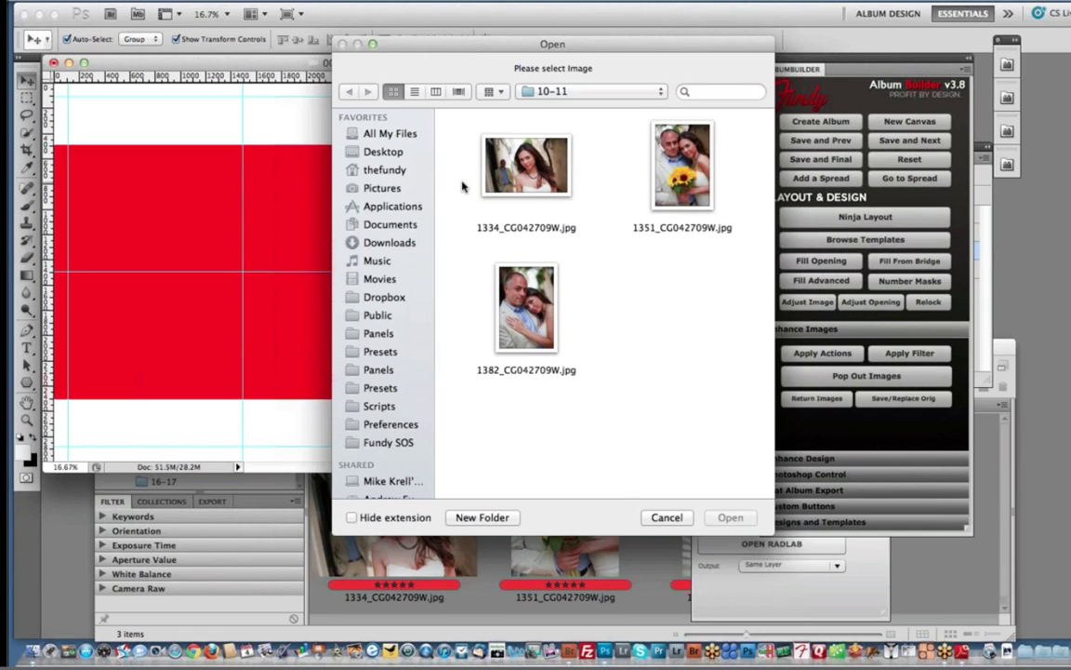
{"action": "left_click", "coordinate": [527, 167]}
{"action": "double_click", "coordinate": [527, 167]}
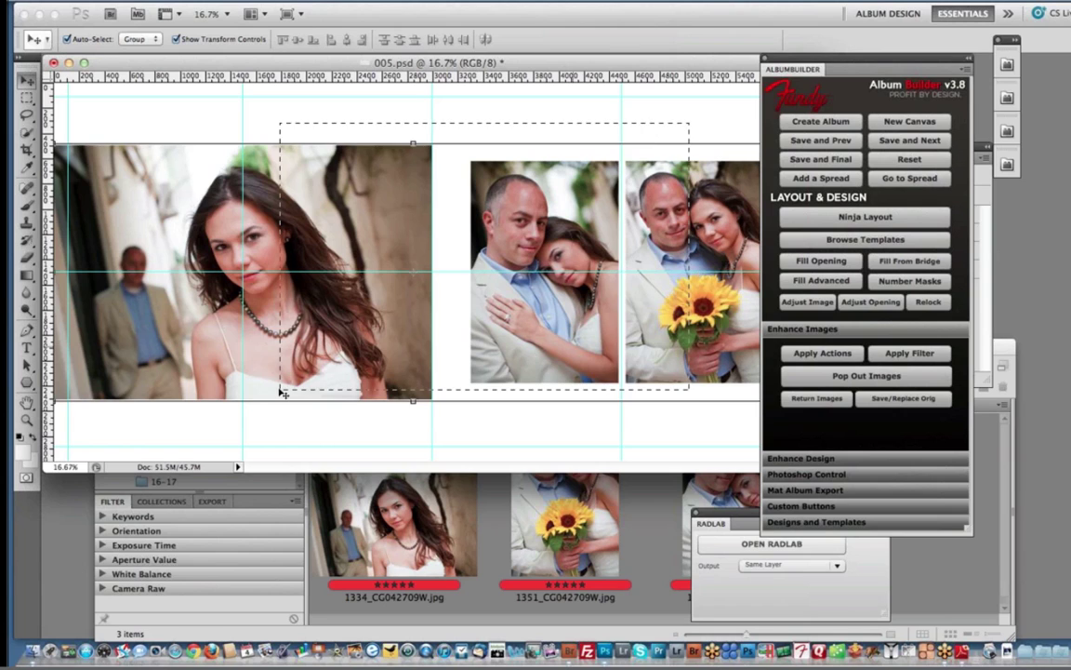
- Apply black key lines of size 10 to the three selected photos on the spread
{"action": "left_click", "coordinate": [786, 459]}
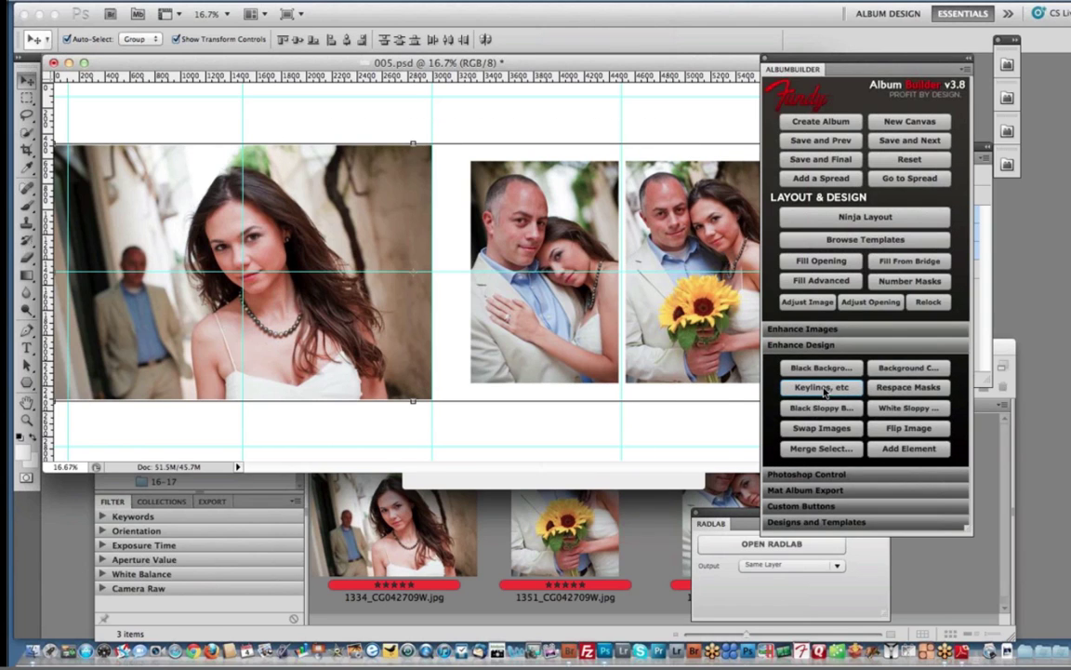
{"action": "left_click", "coordinate": [822, 388]}
{"action": "left_click", "coordinate": [433, 247]}
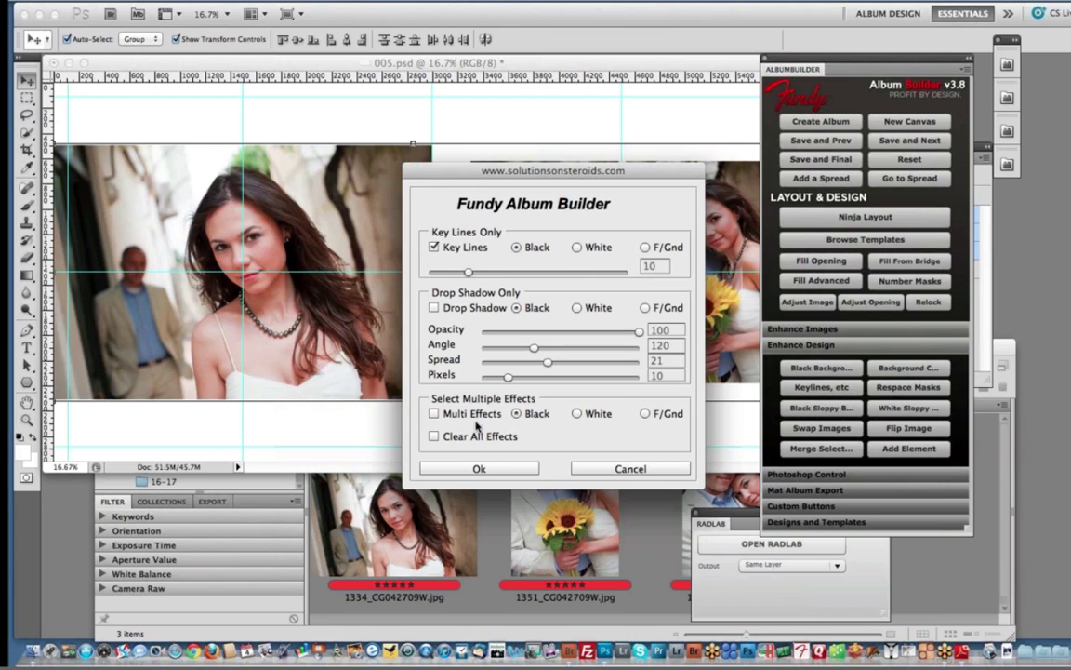
{"action": "left_click", "coordinate": [479, 468]}
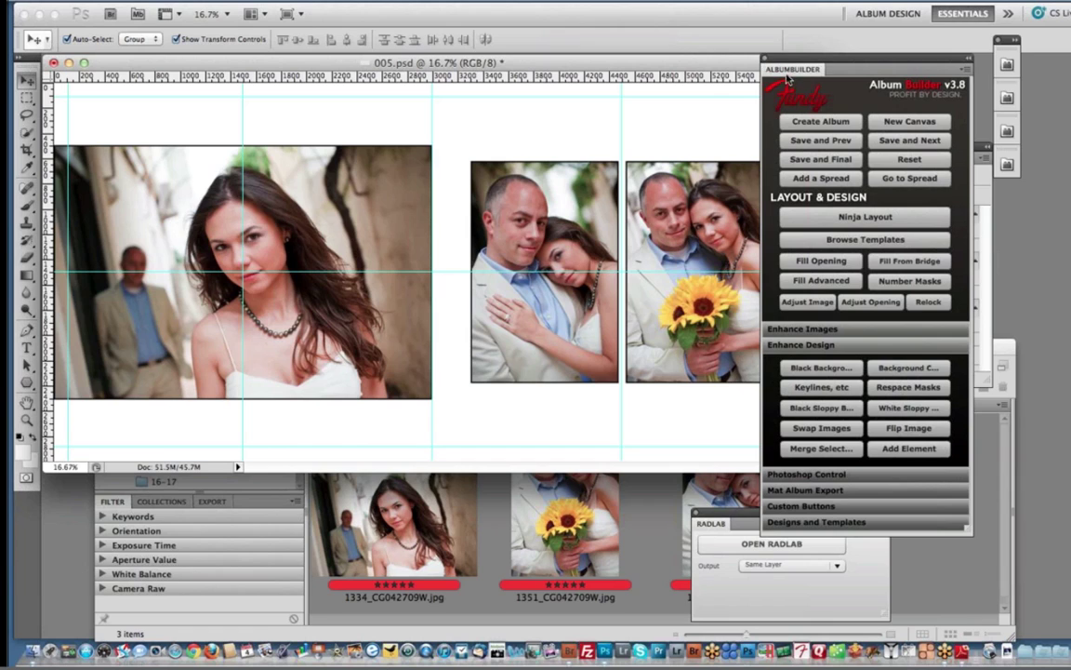
- Shift the AlbumBuilder panel aside to uncover the right page, then select all three photos and deselect them
{"action": "left_click_drag", "start_coordinate": [764, 67], "coordinate": [880, 72]}
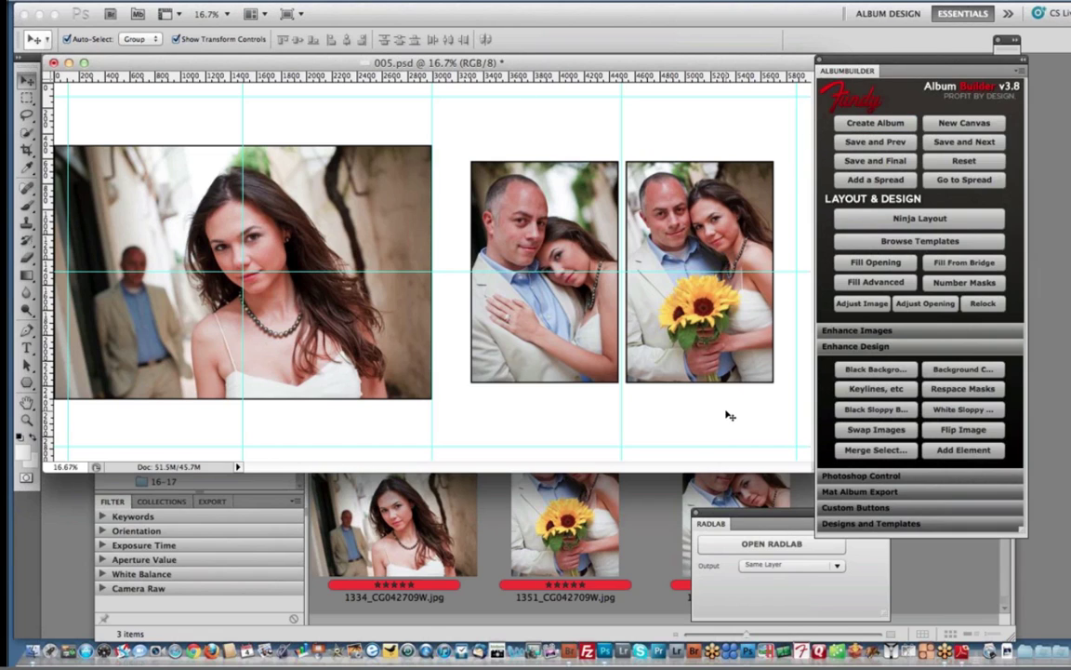
{"action": "left_click_drag", "start_coordinate": [725, 409], "coordinate": [136, 191]}
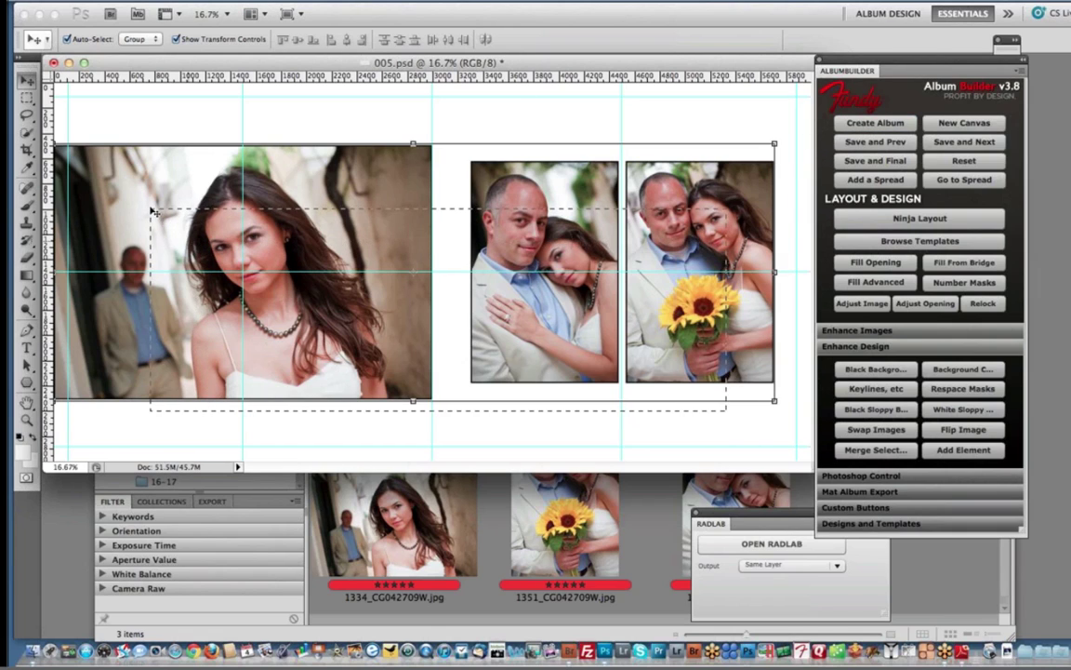
{"action": "left_click", "coordinate": [642, 113]}
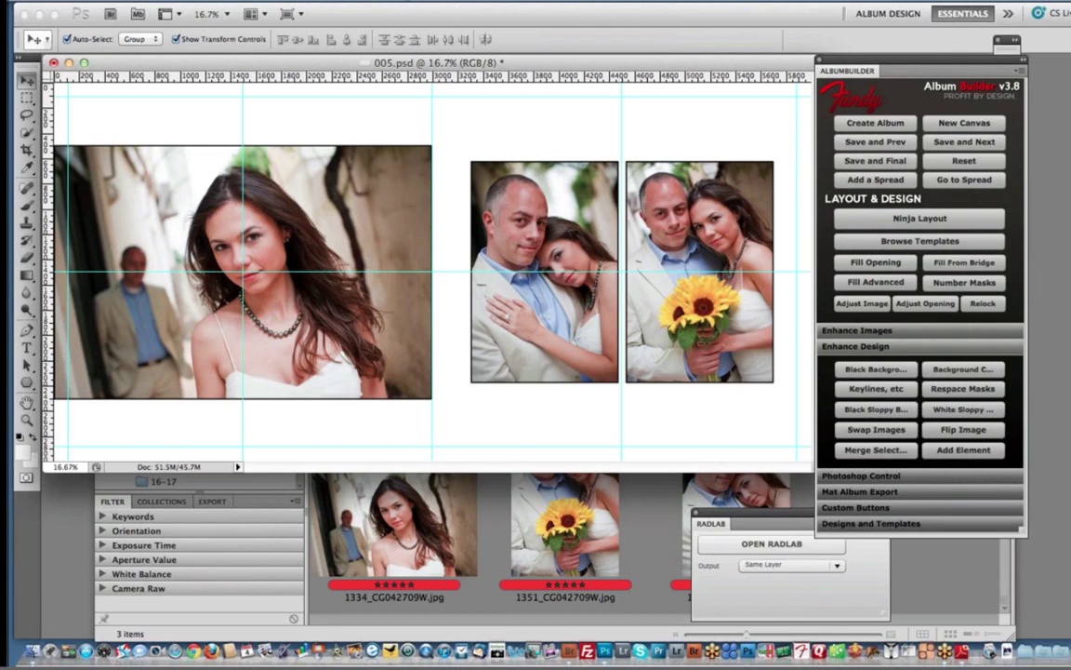
- Place the texture file Attic_Junk_Ash.jpg from the TXP190 folder in Pictures onto the spread
{"action": "left_click", "coordinate": [364, 2]}
{"action": "left_click", "coordinate": [364, 2]}
{"action": "left_click", "coordinate": [121, 2]}
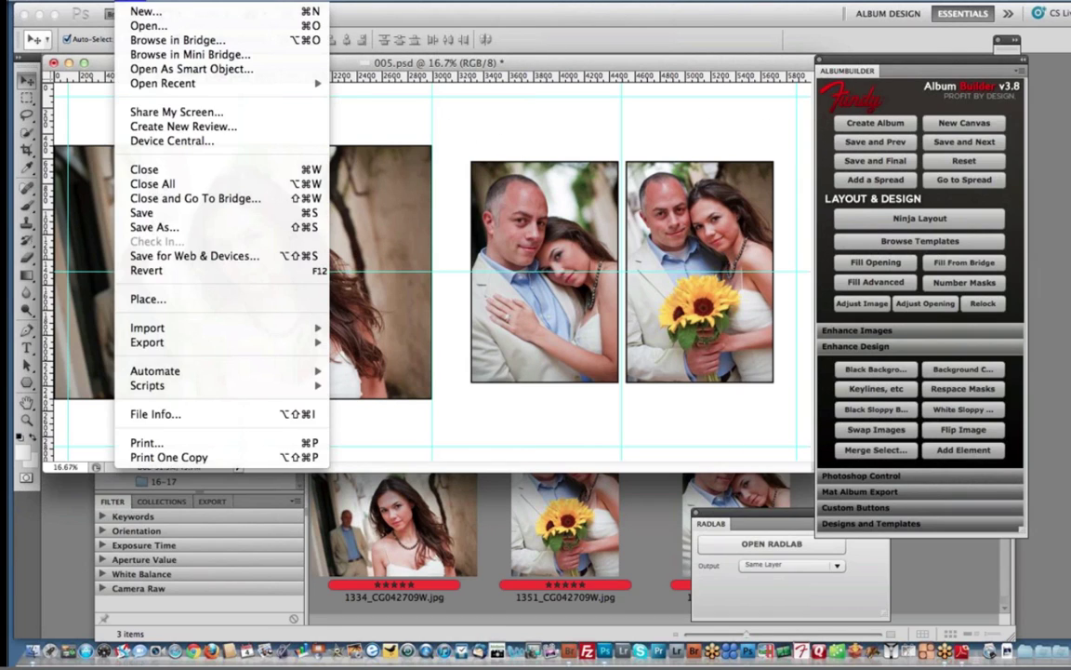
{"action": "left_click", "coordinate": [138, 299]}
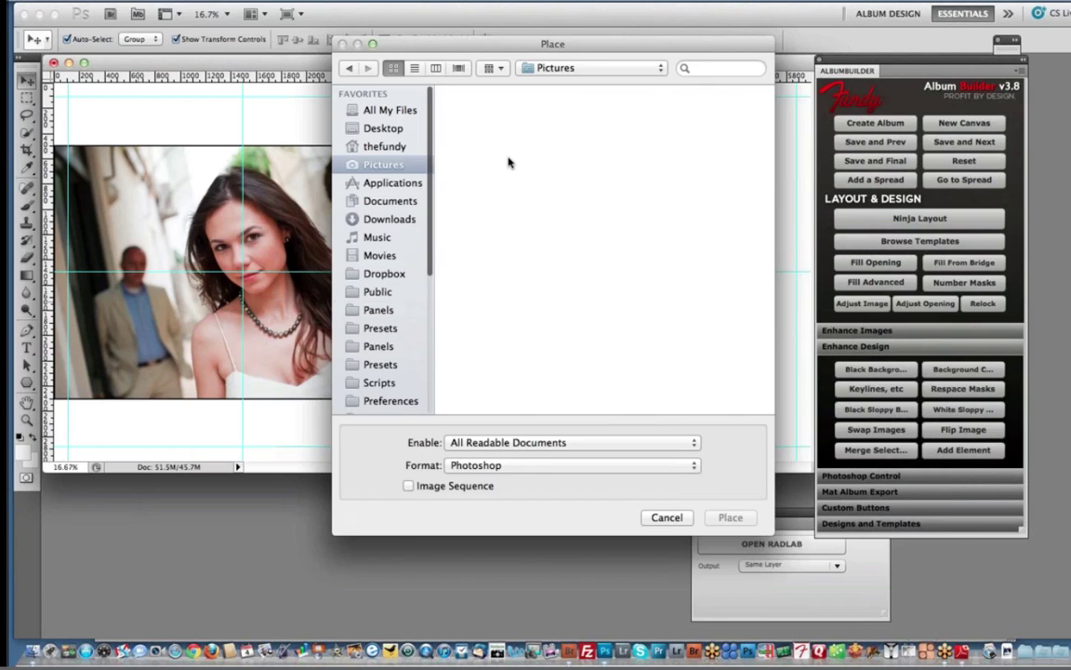
{"action": "left_click", "coordinate": [436, 68]}
{"action": "scroll", "coordinate": [507, 361], "scroll_direction": "down", "scroll_amount": 10}
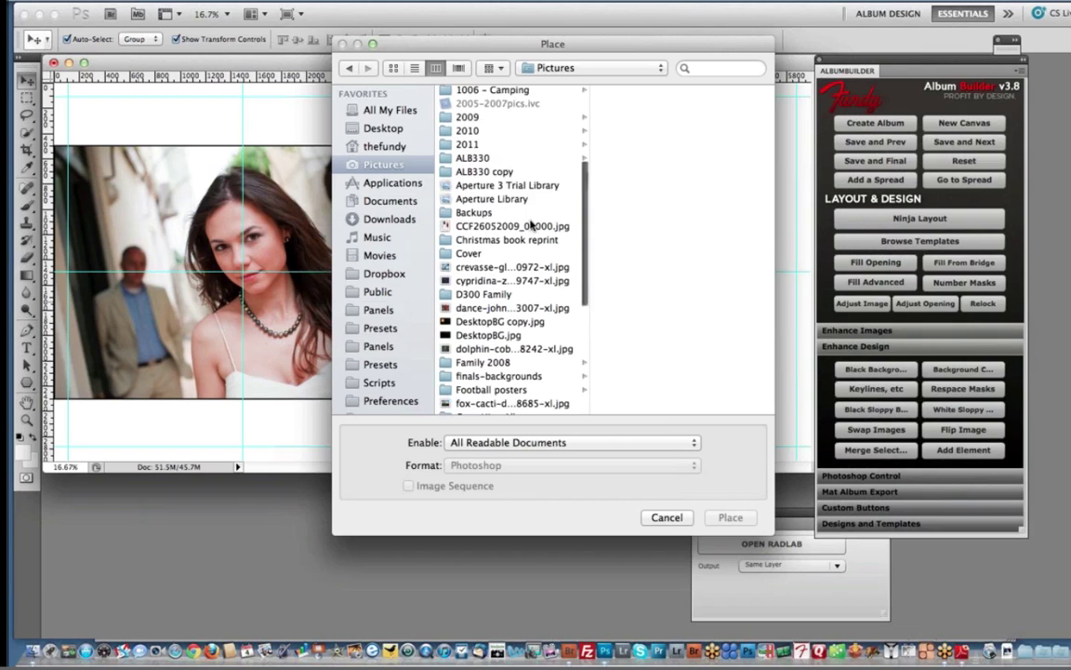
{"action": "left_click", "coordinate": [493, 354]}
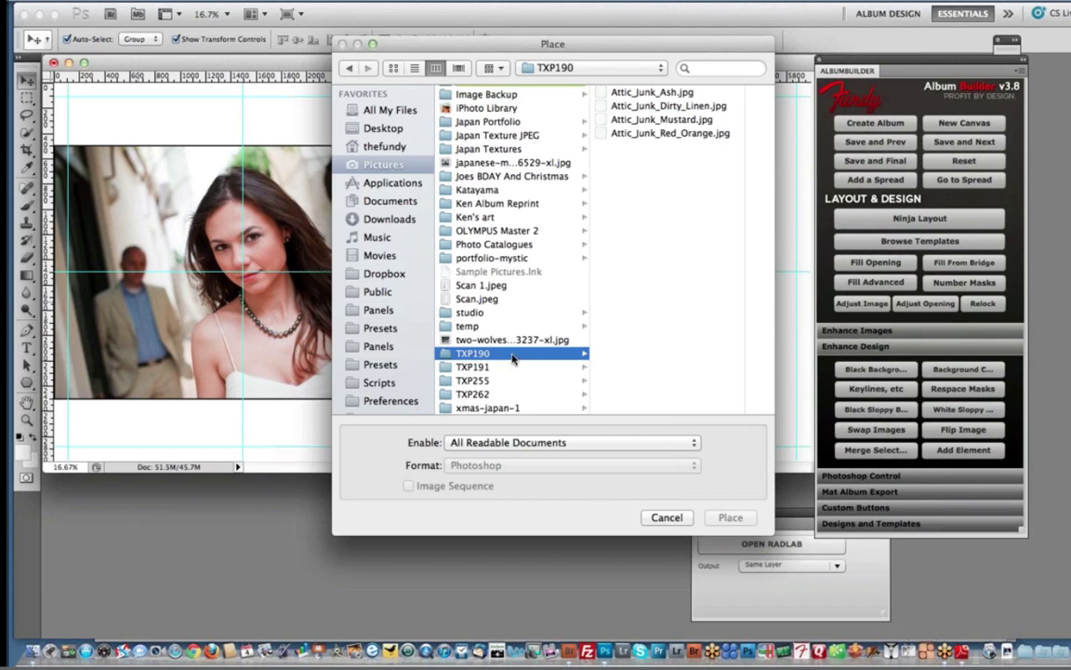
{"action": "left_click", "coordinate": [666, 94]}
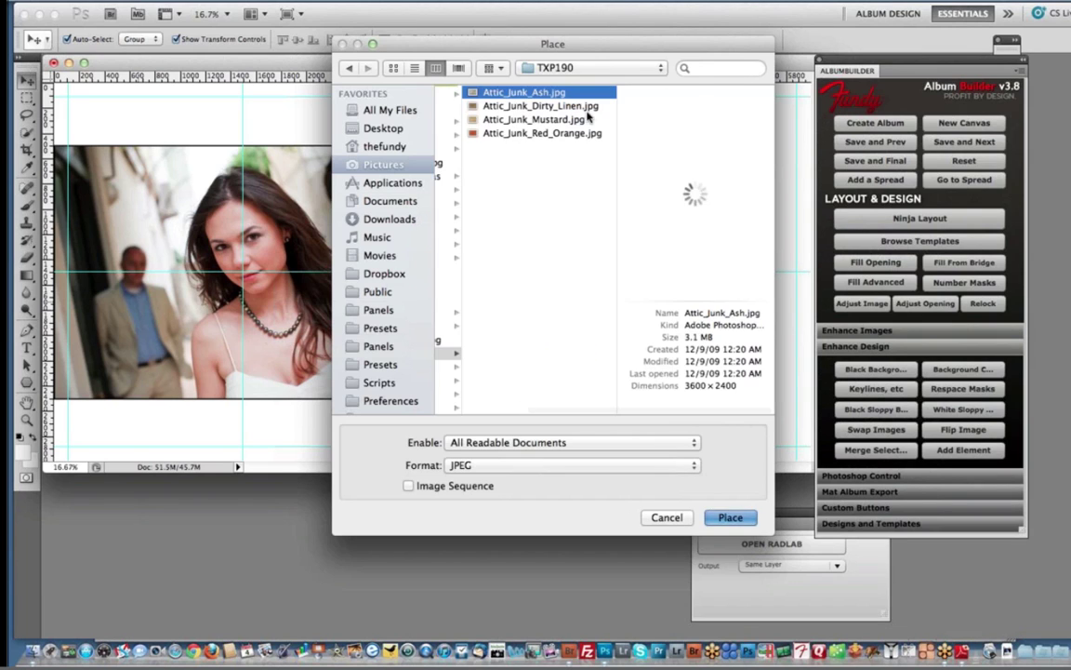
{"action": "key", "text": "Return"}
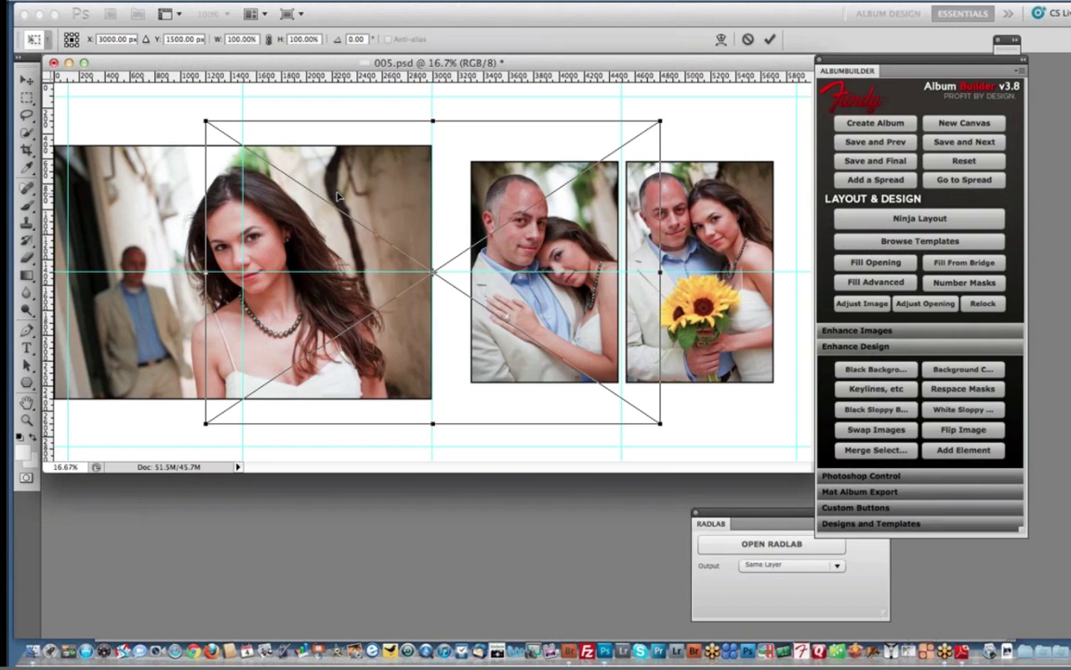
- Snap the placed texture to the spread's upper-left corner and enlarge it to about 171% to cover both pages
{"action": "left_click_drag", "start_coordinate": [421, 166], "coordinate": [286, 163]}
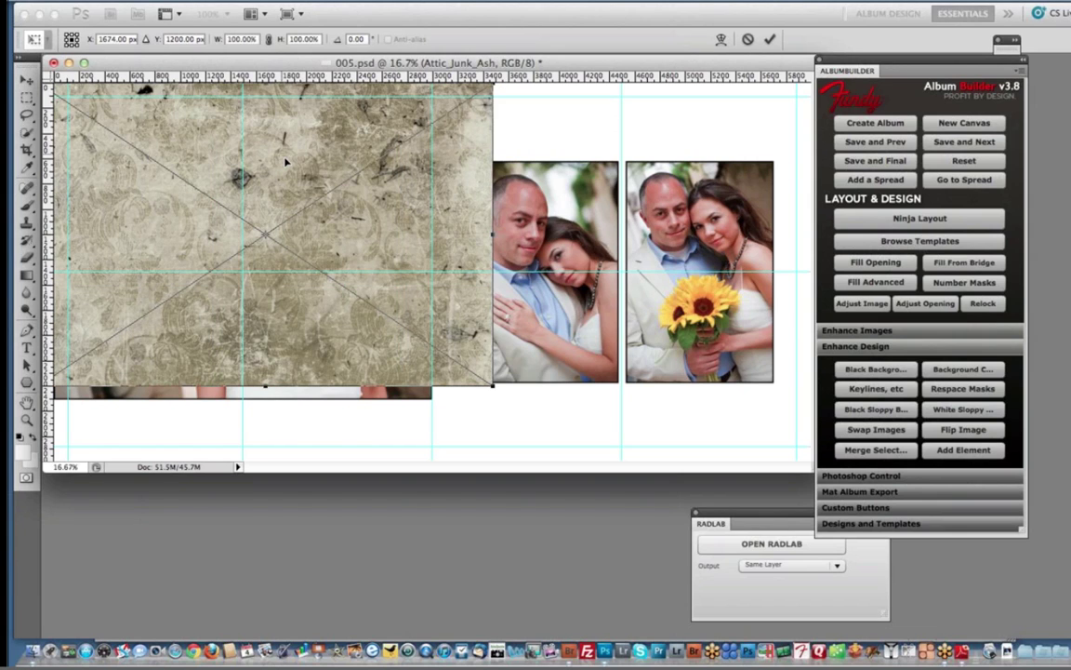
{"action": "left_click_drag", "start_coordinate": [493, 384], "coordinate": [874, 541]}
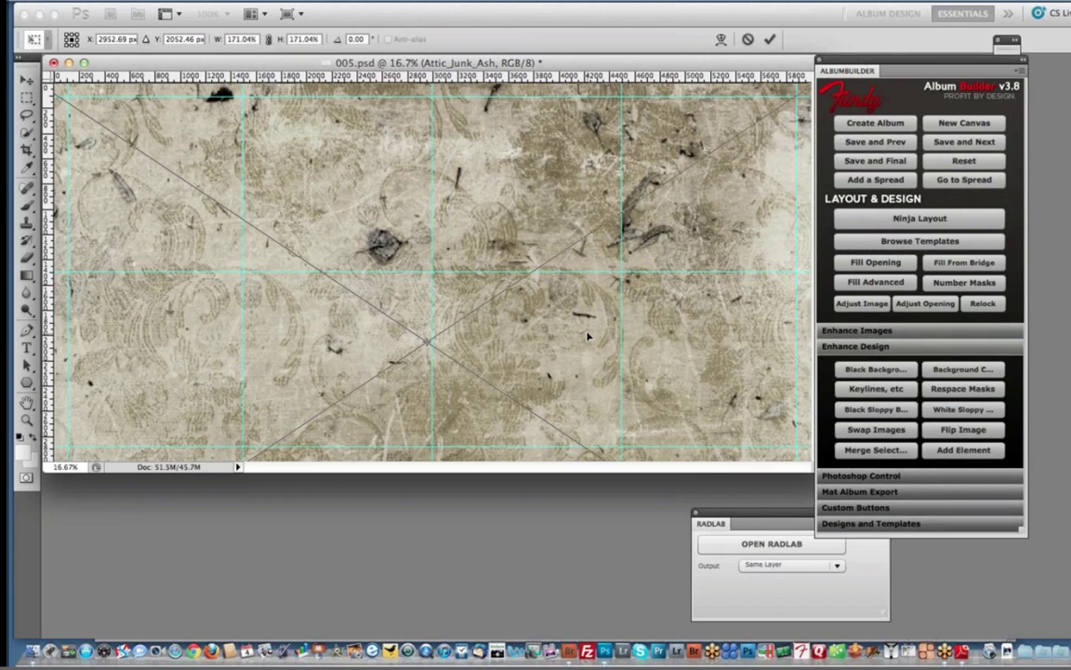
{"action": "key", "text": "Return"}
- Show the layer list and move the Attic_Junk_Ash layer beneath the photo layers, directly above Background
{"action": "left_click", "coordinate": [414, 0]}
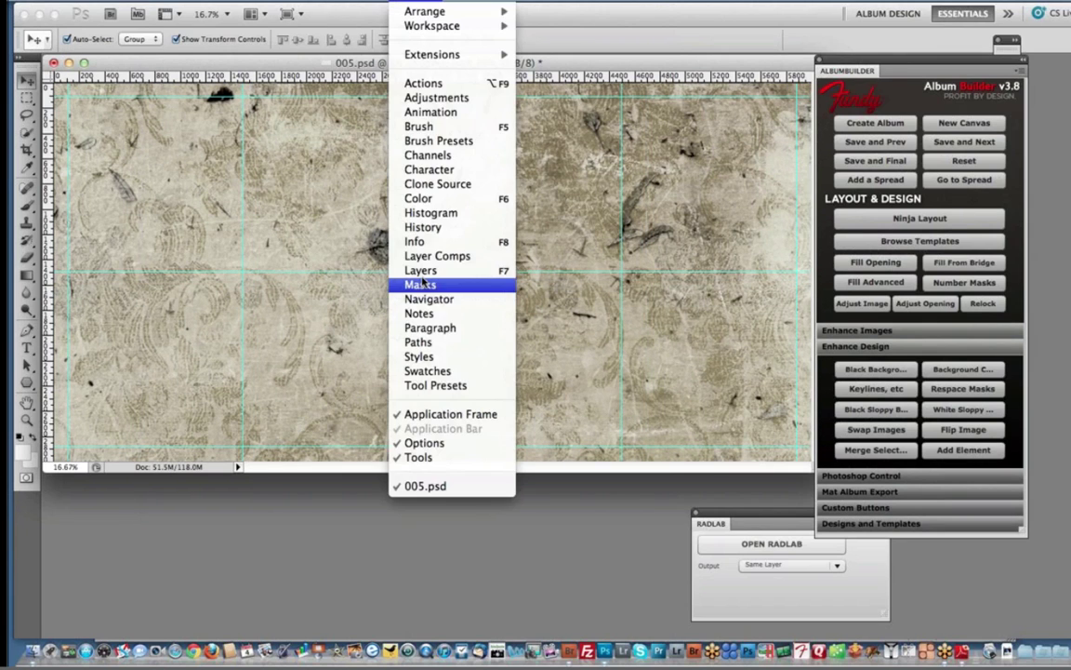
{"action": "left_click", "coordinate": [421, 270]}
{"action": "left_click_drag", "start_coordinate": [889, 216], "coordinate": [907, 347]}
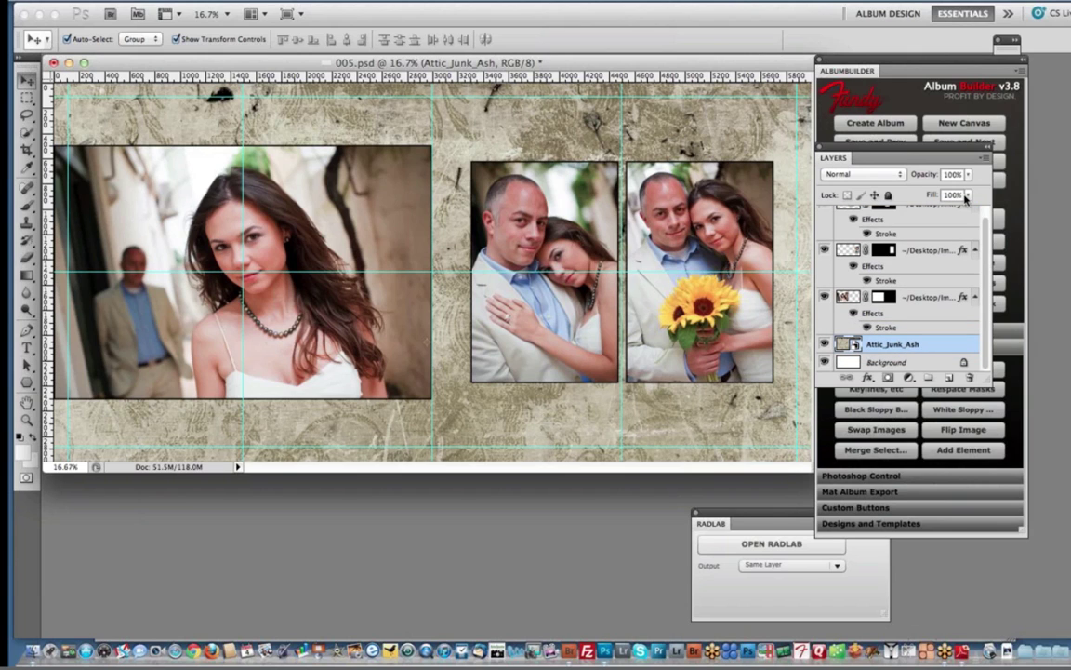
- Set the Attic_Junk_Ash layer's opacity to 50% and close the layer list
{"action": "key", "text": "6"}
{"action": "key", "text": "5"}
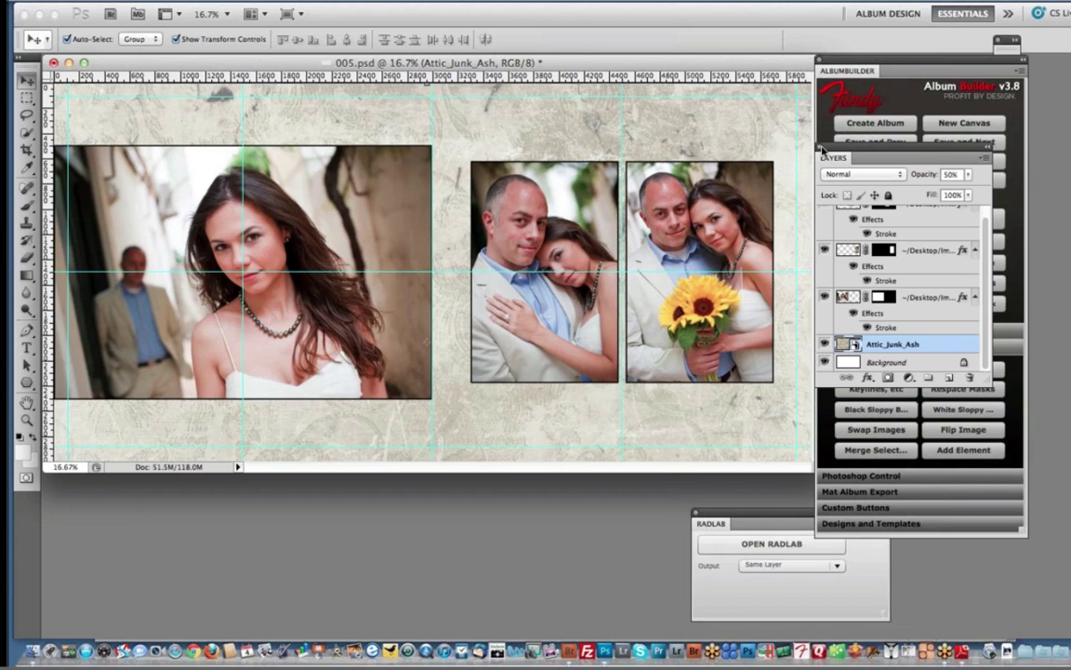
{"action": "left_click", "coordinate": [744, 138]}
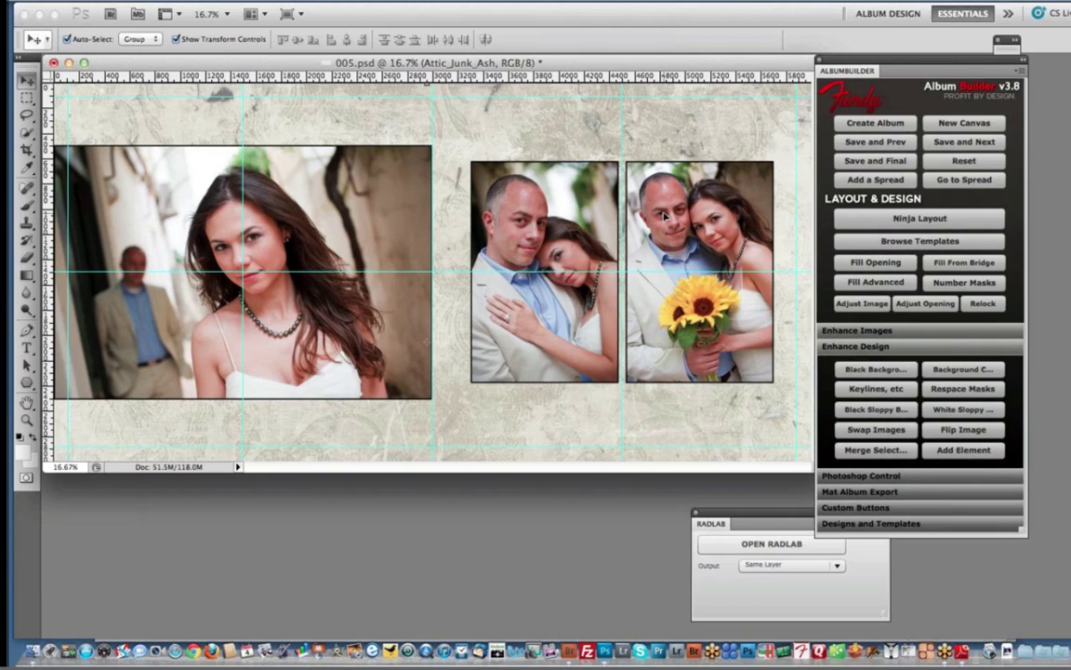
- Select all three photos on the spread and pop them out as separate images for retouching
{"action": "left_click", "coordinate": [354, 236]}
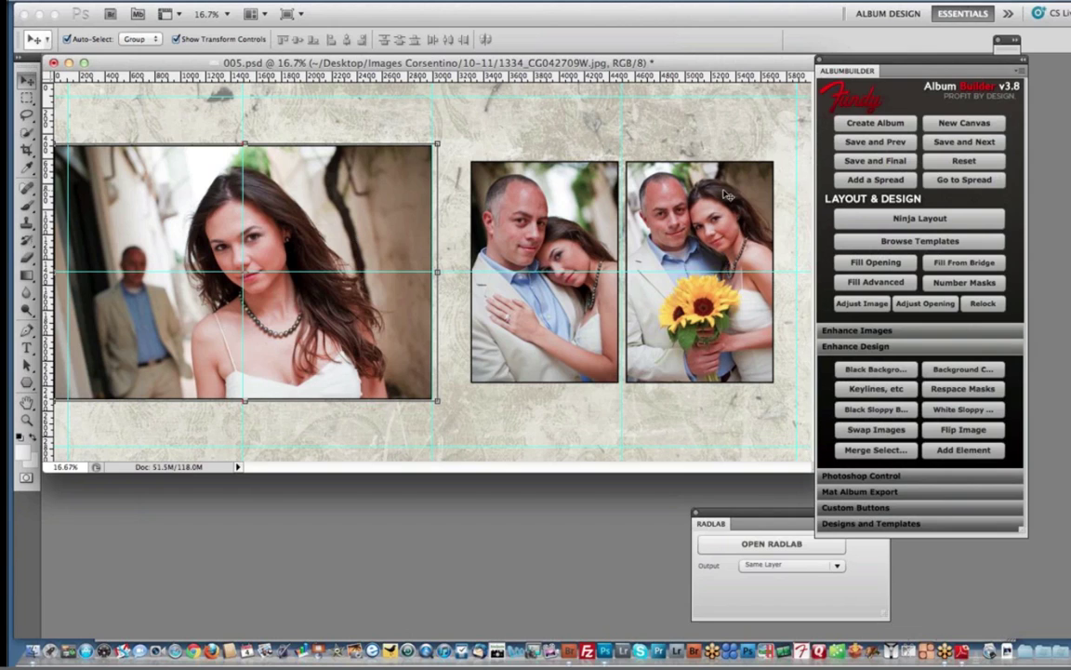
{"action": "left_click", "coordinate": [581, 225], "text": "shift"}
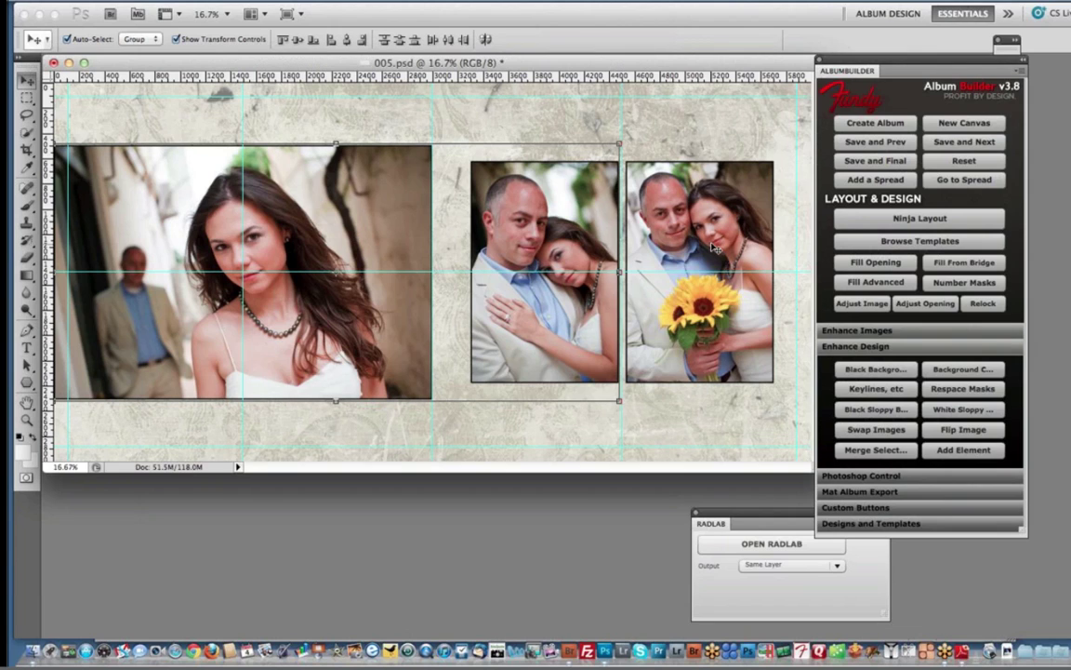
{"action": "left_click", "coordinate": [645, 223], "text": "shift"}
{"action": "left_click", "coordinate": [882, 332]}
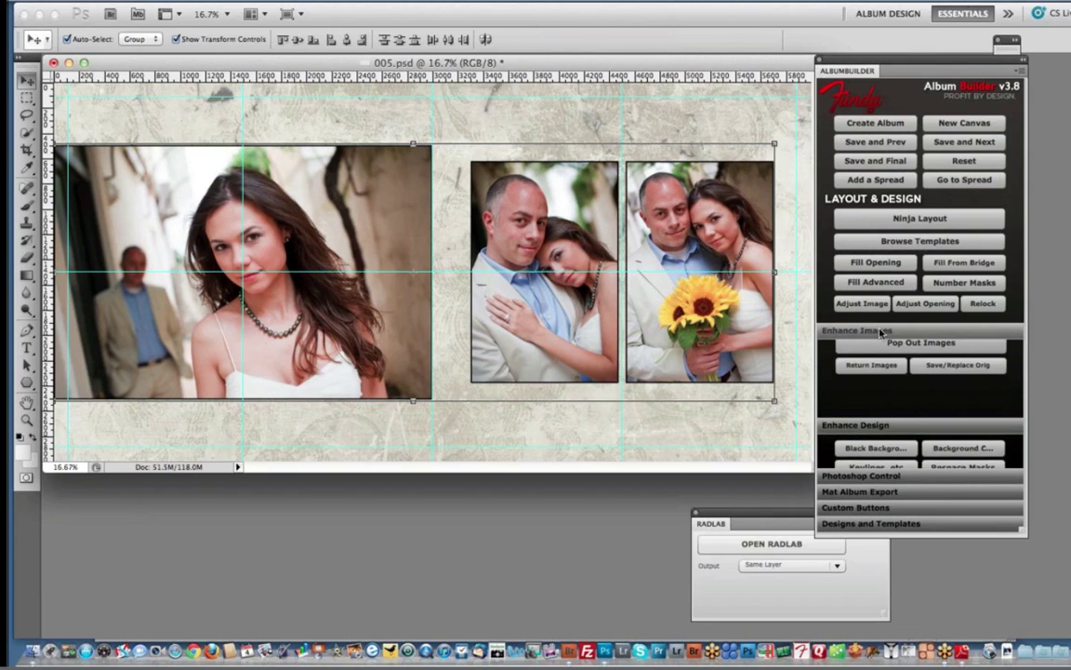
{"action": "left_click", "coordinate": [906, 379]}
{"action": "left_click", "coordinate": [556, 328]}
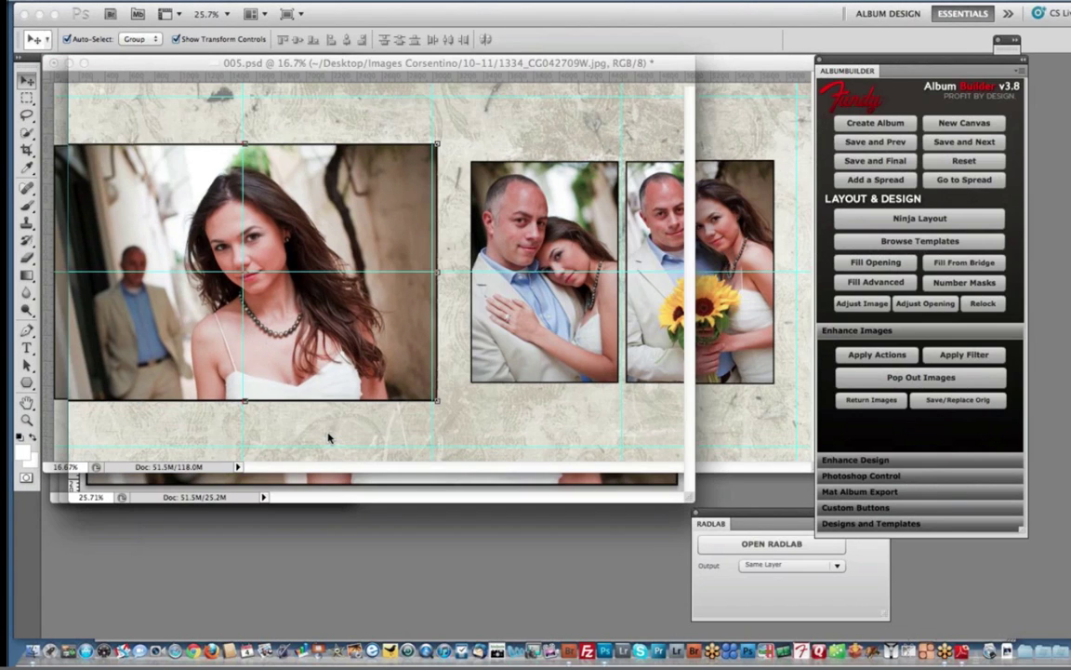
- Outline the woman's face with the Lasso in the popped-out embrace photo and smooth it with Imagenomic Portraiture
{"action": "left_click", "coordinate": [27, 117]}
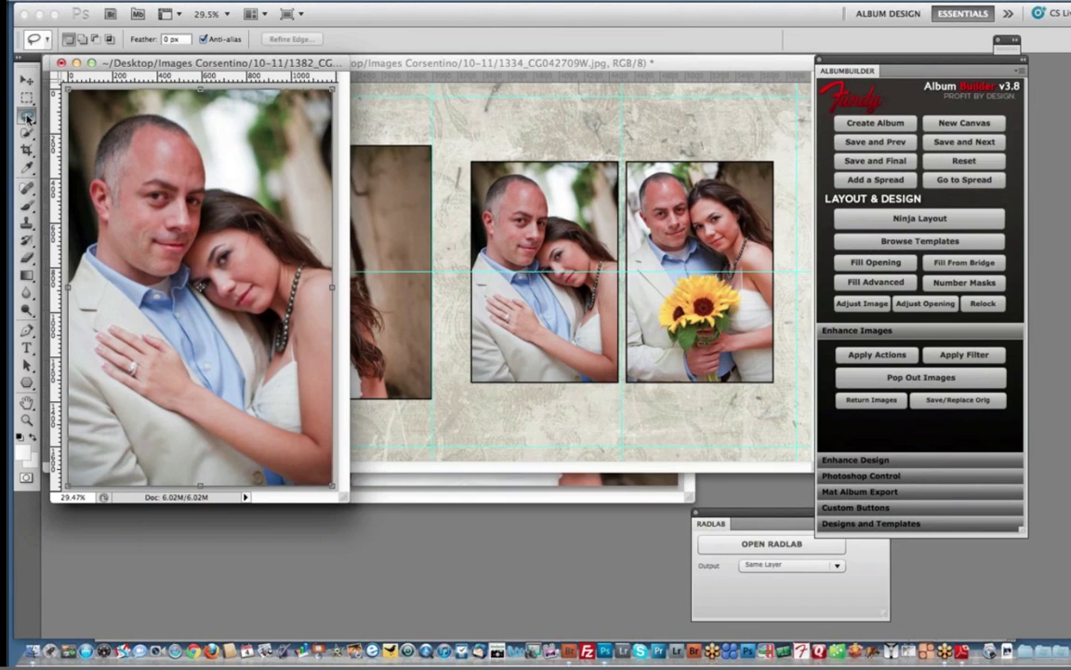
{"action": "mouse_move", "coordinate": [204, 191]}
{"action": "left_mouse_down"}
{"action": "mouse_move", "coordinate": [176, 247]}
{"action": "mouse_move", "coordinate": [238, 293]}
{"action": "mouse_move", "coordinate": [204, 186]}
{"action": "mouse_move", "coordinate": [233, 205]}
{"action": "left_mouse_up"}
{"action": "left_click", "coordinate": [335, 2]}
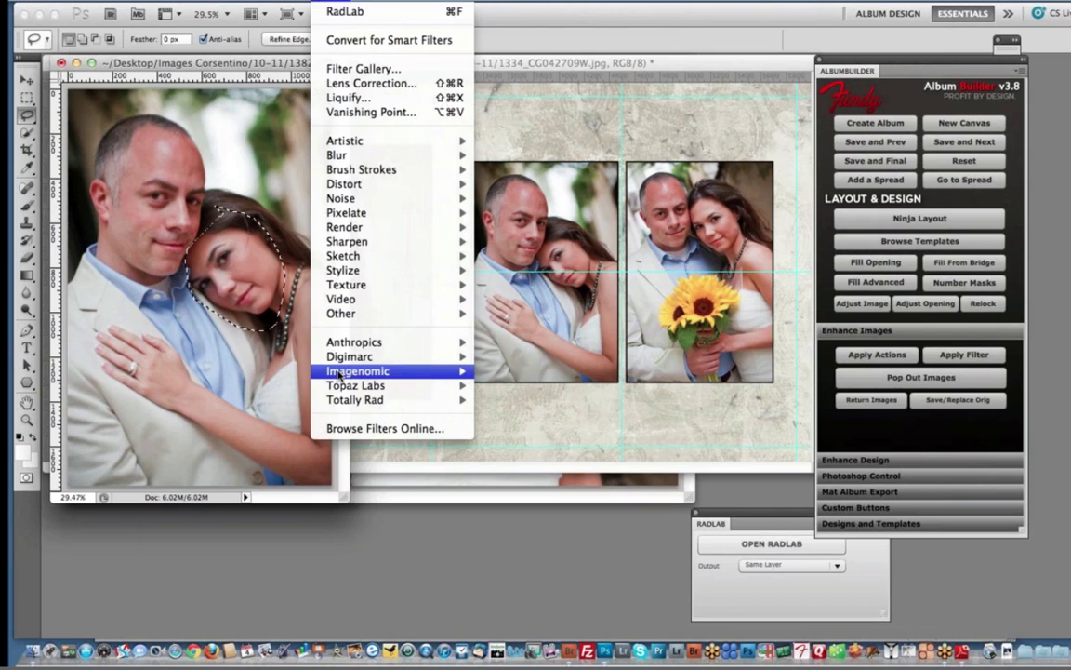
{"action": "mouse_move", "coordinate": [418, 371]}
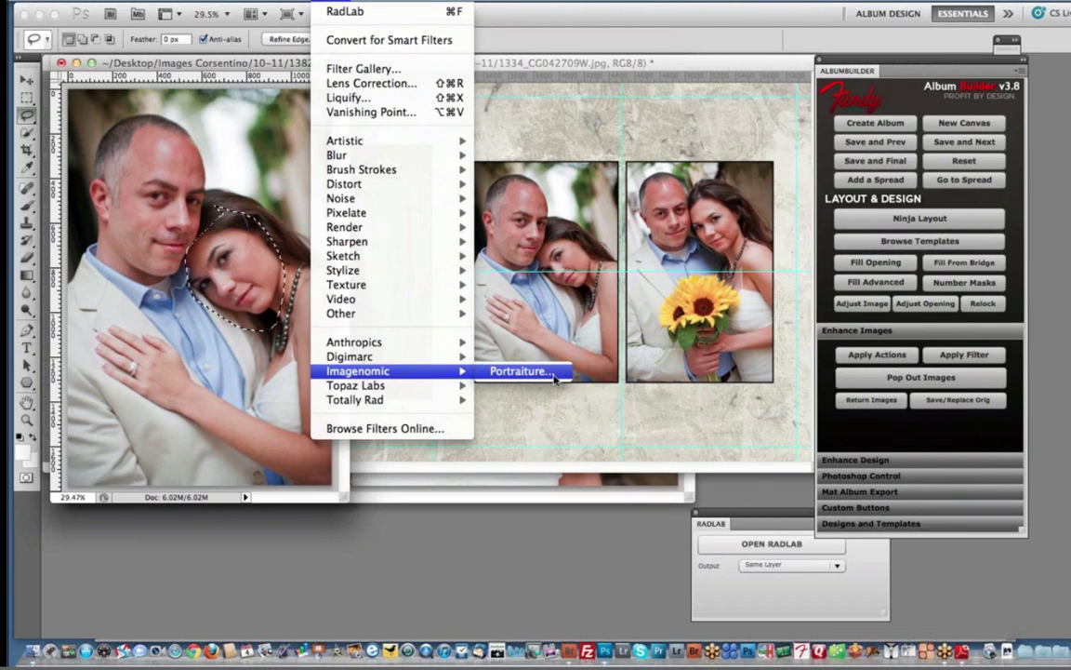
{"action": "left_click", "coordinate": [521, 371]}
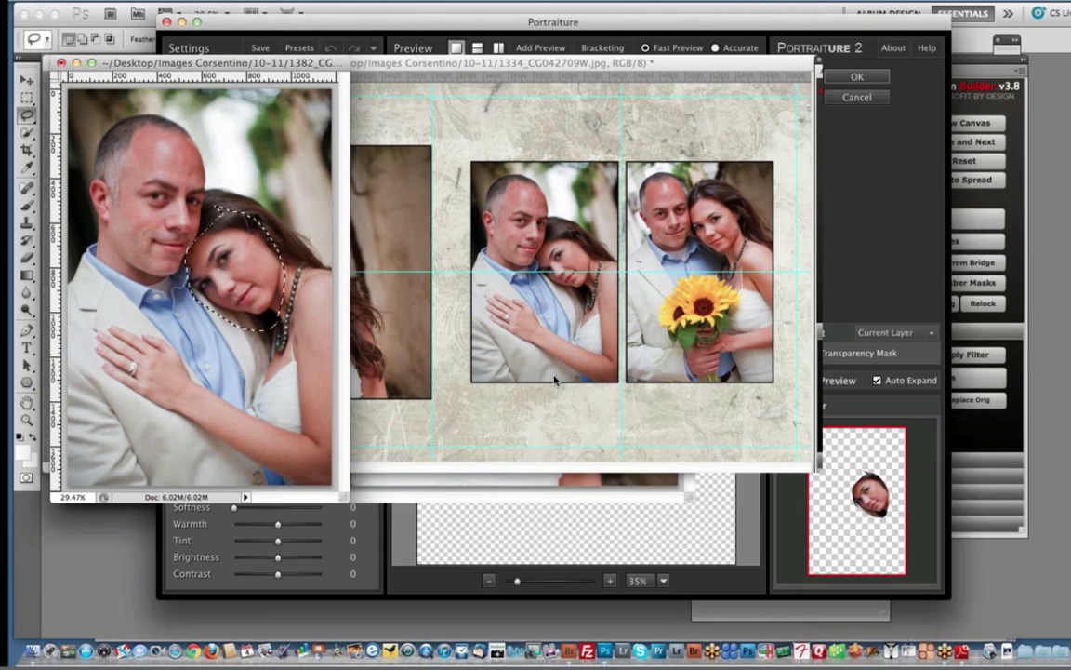
{"action": "key", "text": "Return"}
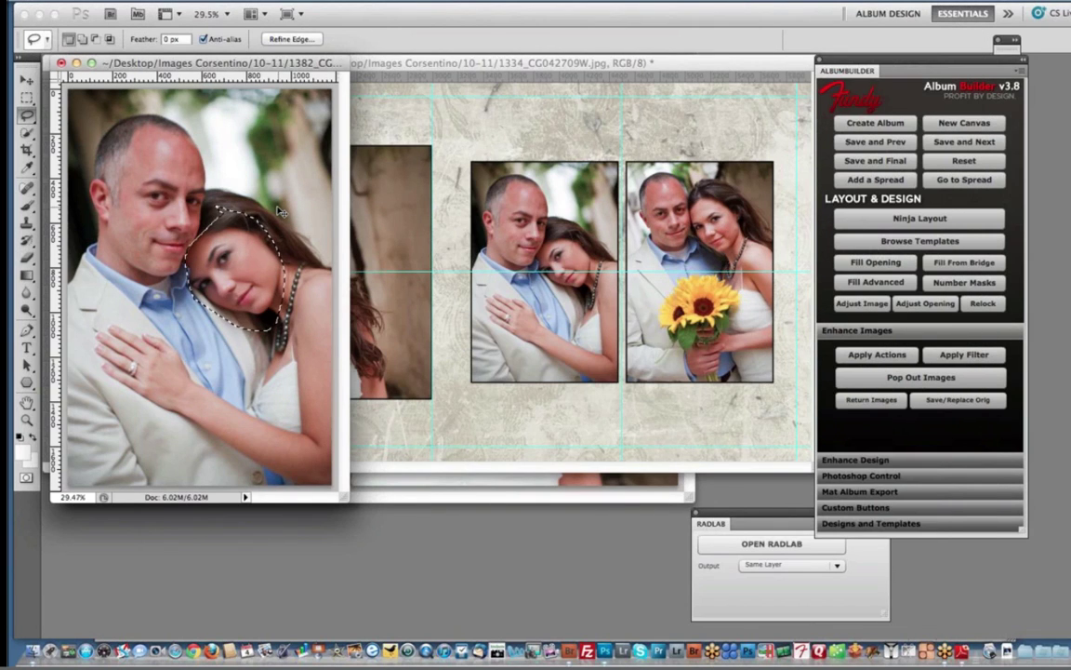
- Outline the woman's face with the Lasso in the sunflower photo and apply the Portraiture filter to it
{"action": "key", "text": "ctrl+Tab"}
{"action": "mouse_move", "coordinate": [214, 144]}
{"action": "left_mouse_down"}
{"action": "mouse_move", "coordinate": [198, 214]}
{"action": "mouse_move", "coordinate": [290, 263]}
{"action": "mouse_move", "coordinate": [296, 186]}
{"action": "mouse_move", "coordinate": [195, 148]}
{"action": "left_mouse_up"}
{"action": "left_click", "coordinate": [312, 2]}
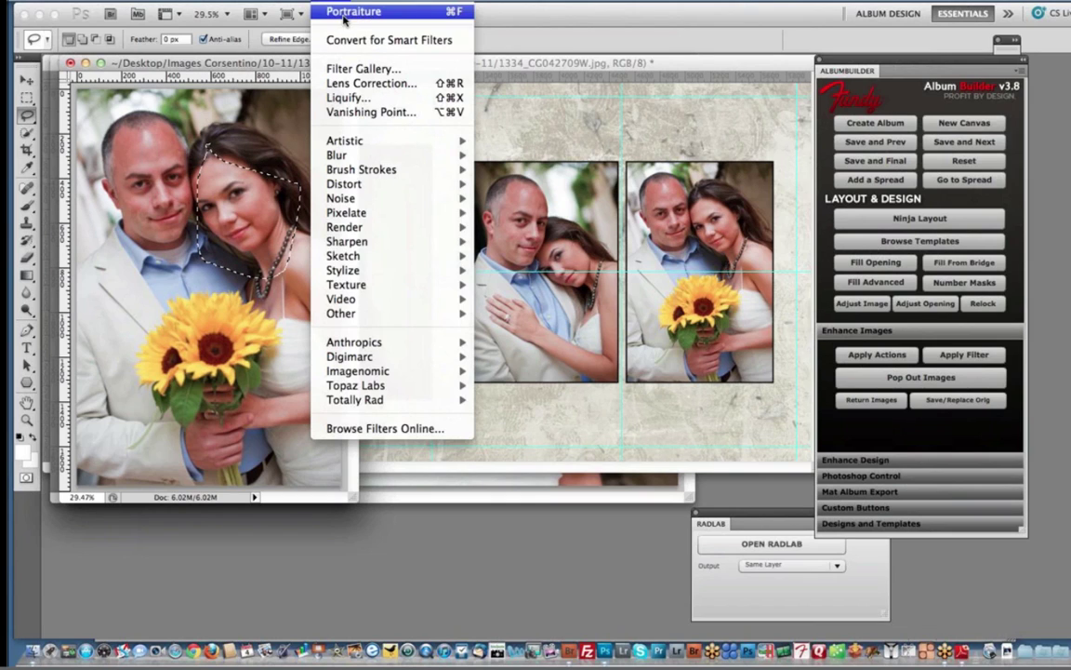
{"action": "left_click", "coordinate": [354, 11]}
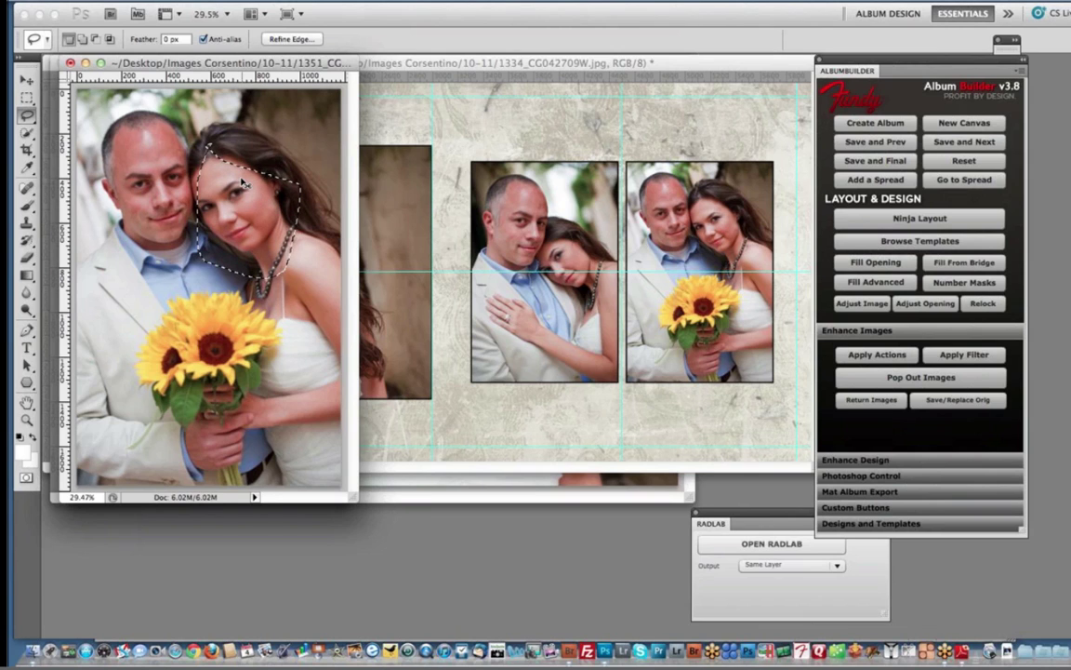
- Apply Portraiture to the outlined face in 1334_CG042709W.jpg, clear the selection and return the retouched images to the spread
{"action": "key", "text": "ctrl+Tab"}
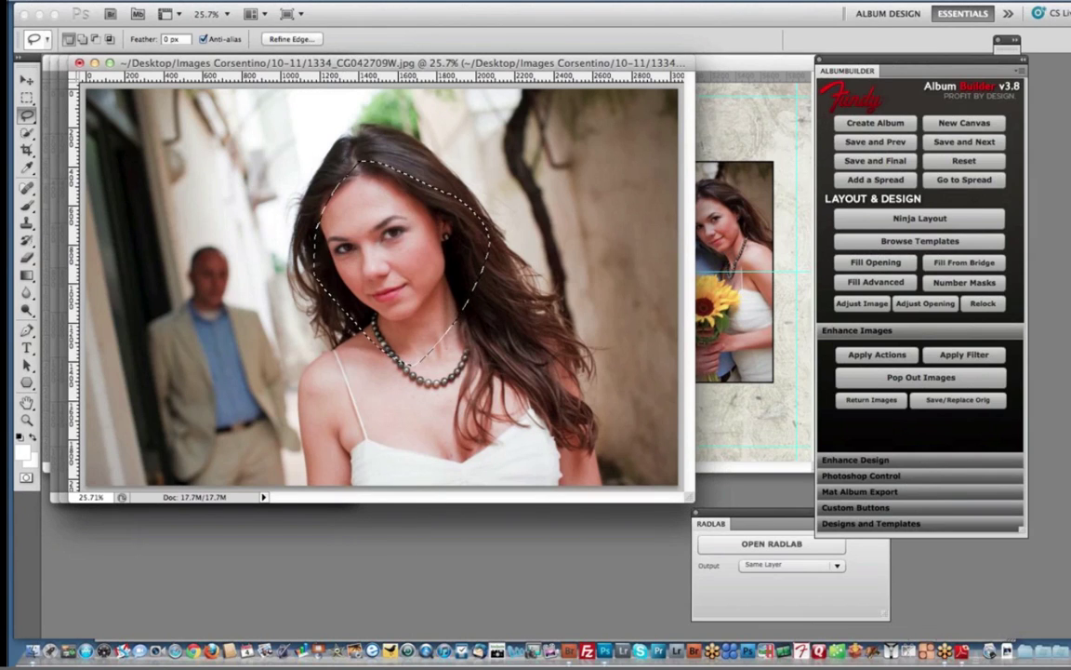
{"action": "left_click", "coordinate": [312, 2]}
{"action": "mouse_move", "coordinate": [346, 186]}
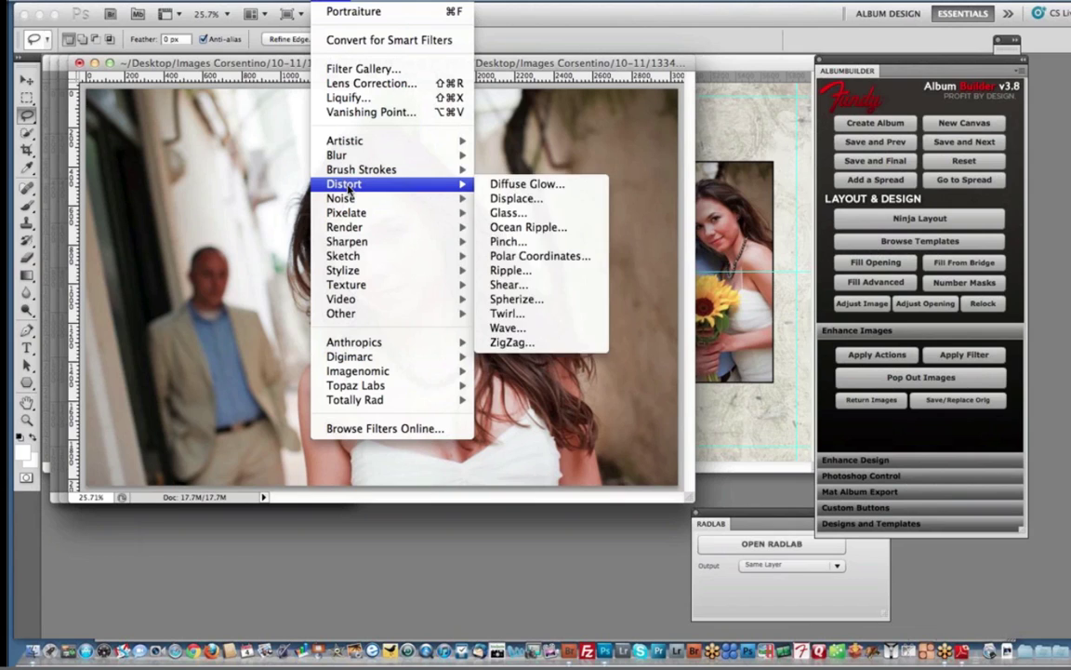
{"action": "left_click", "coordinate": [286, 337]}
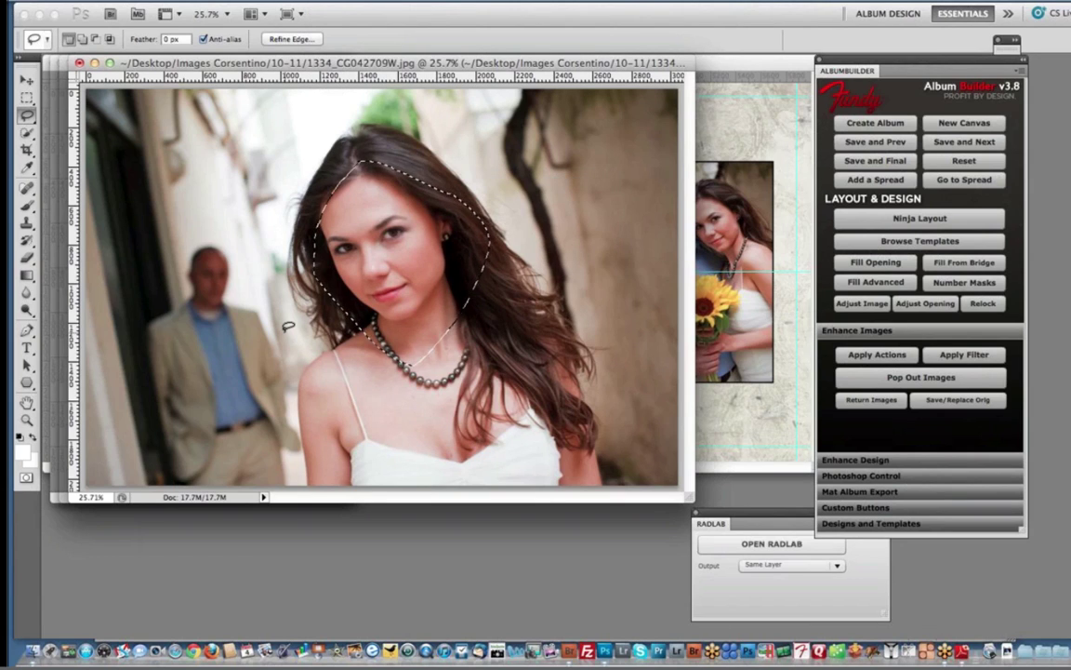
{"action": "left_click", "coordinate": [256, 292]}
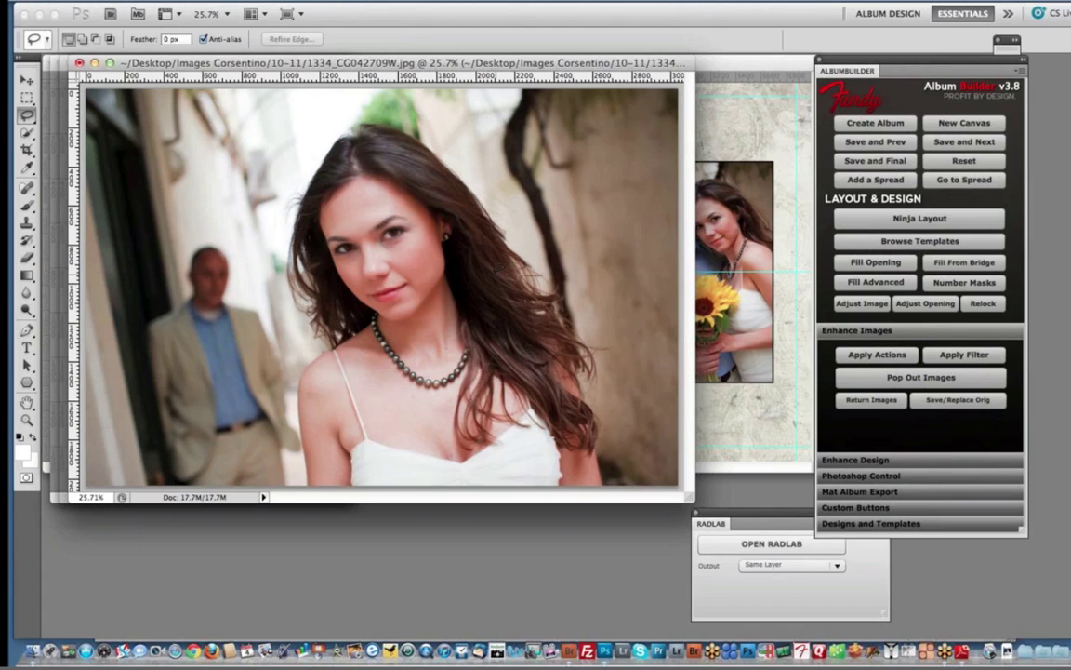
{"action": "left_click", "coordinate": [872, 401]}
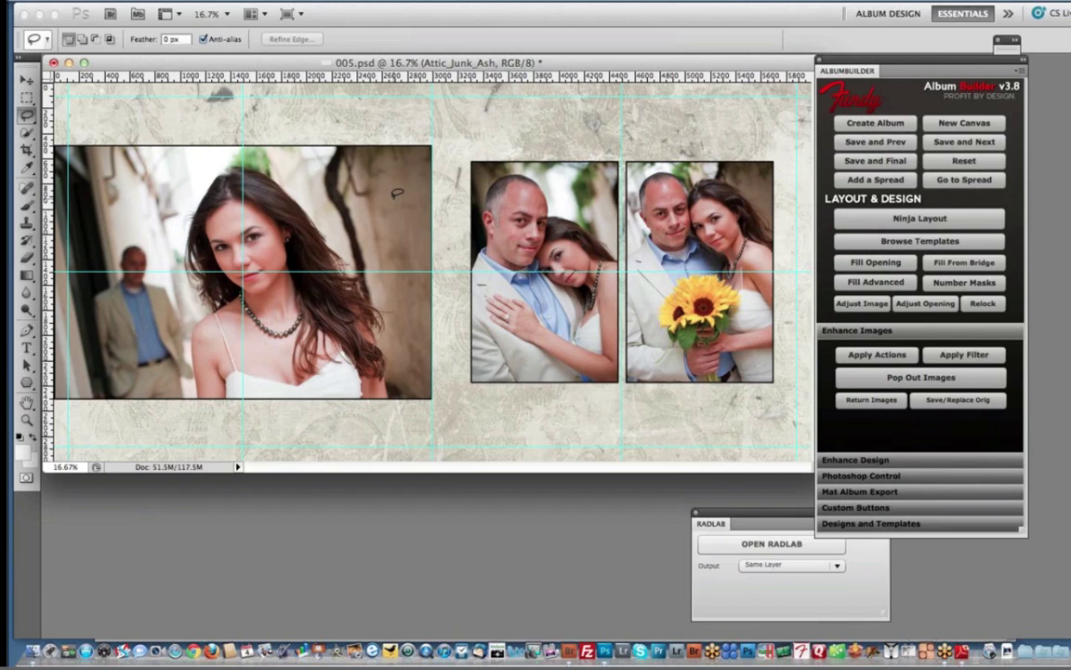
- Try shifting the sunflower photo sideways on the spread with the Move tool
{"action": "left_click", "coordinate": [25, 81]}
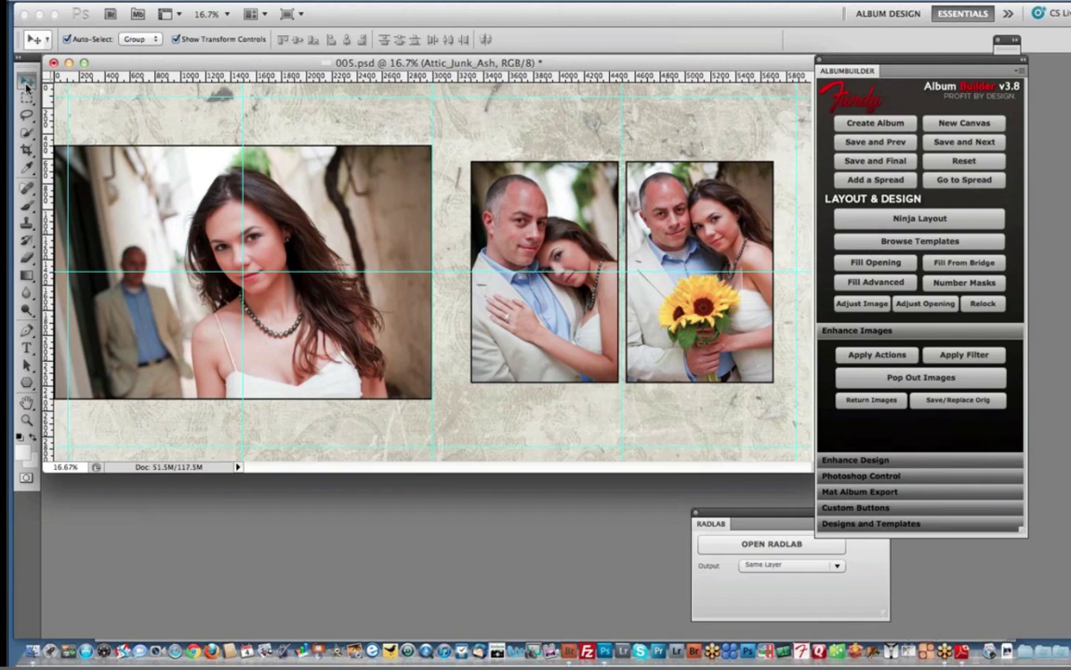
{"action": "left_click", "coordinate": [296, 193]}
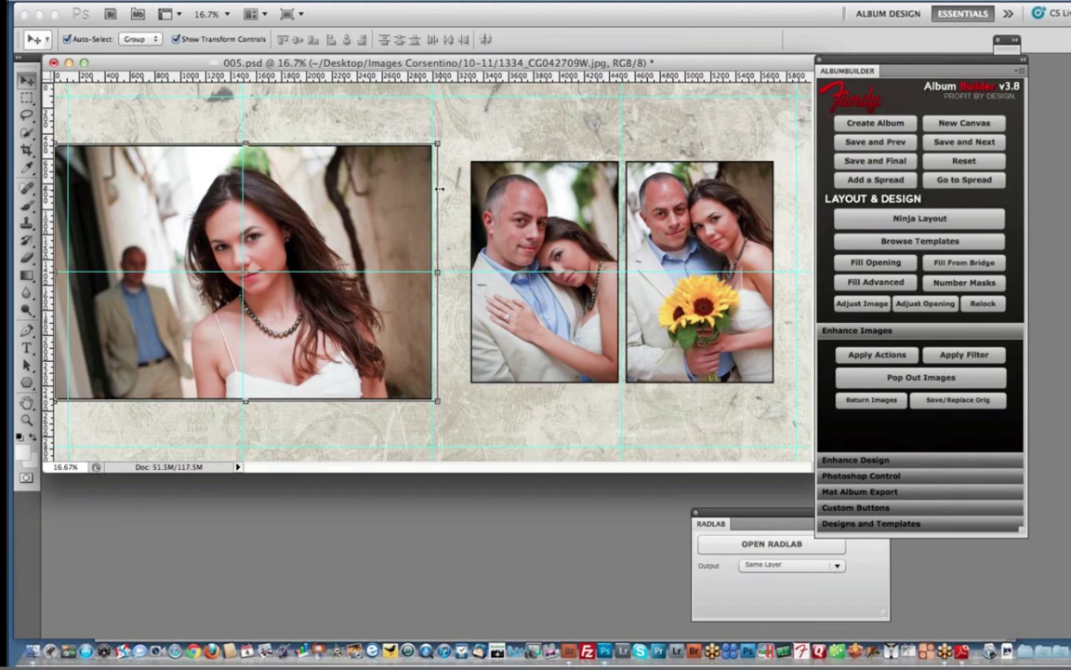
{"action": "left_click", "coordinate": [593, 174]}
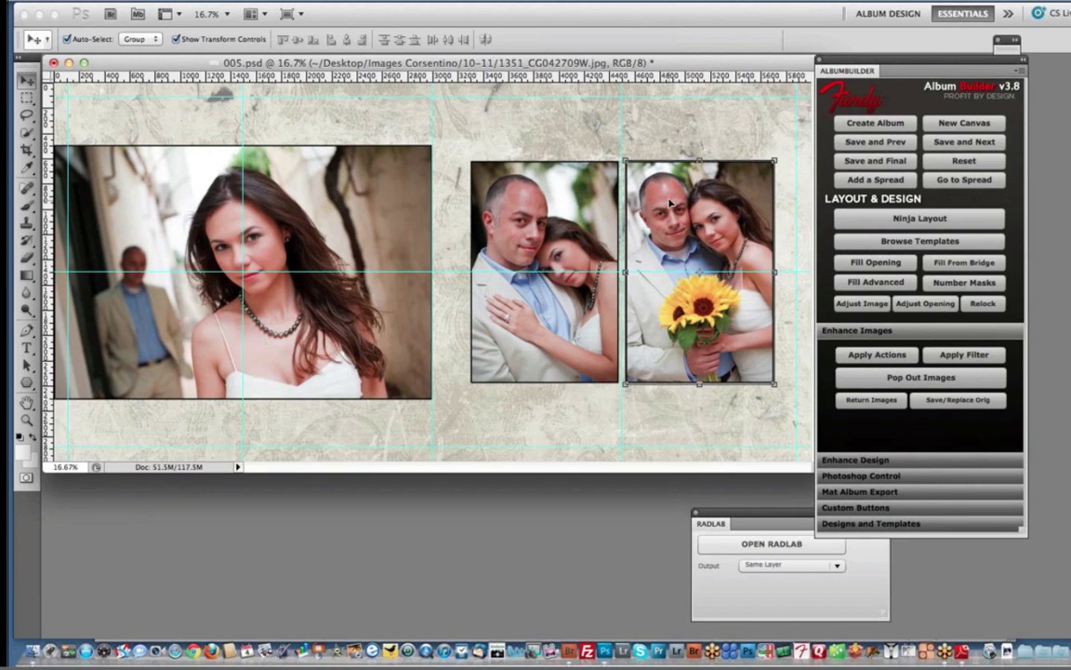
{"action": "left_click_drag", "start_coordinate": [672, 227], "coordinate": [680, 192]}
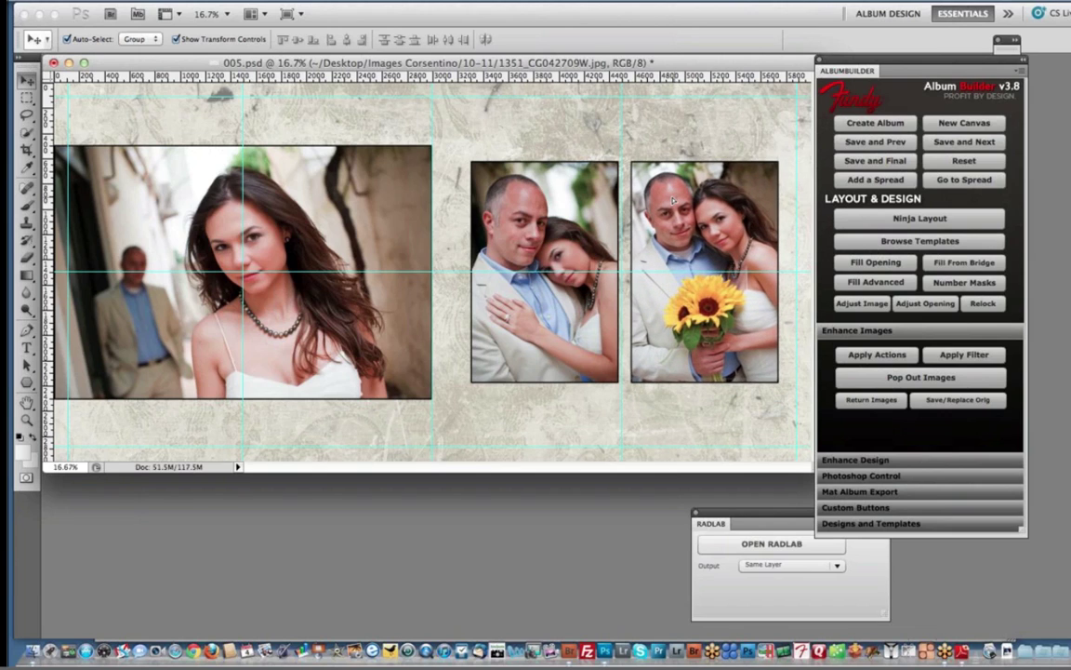
{"action": "left_click_drag", "start_coordinate": [676, 197], "coordinate": [669, 197]}
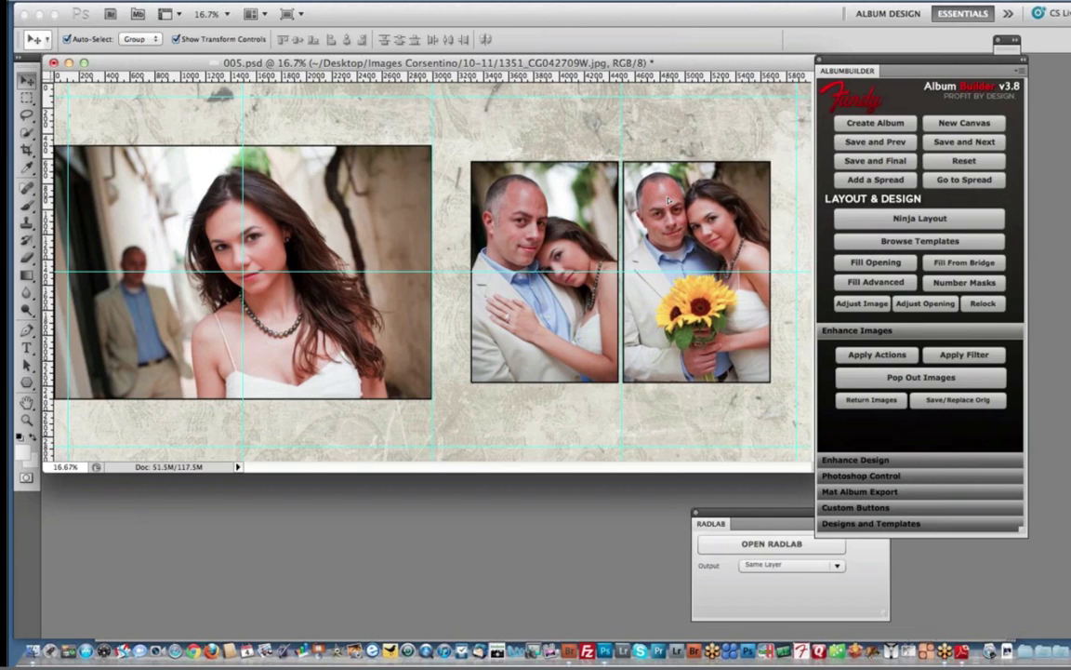
{"action": "left_click", "coordinate": [694, 134]}
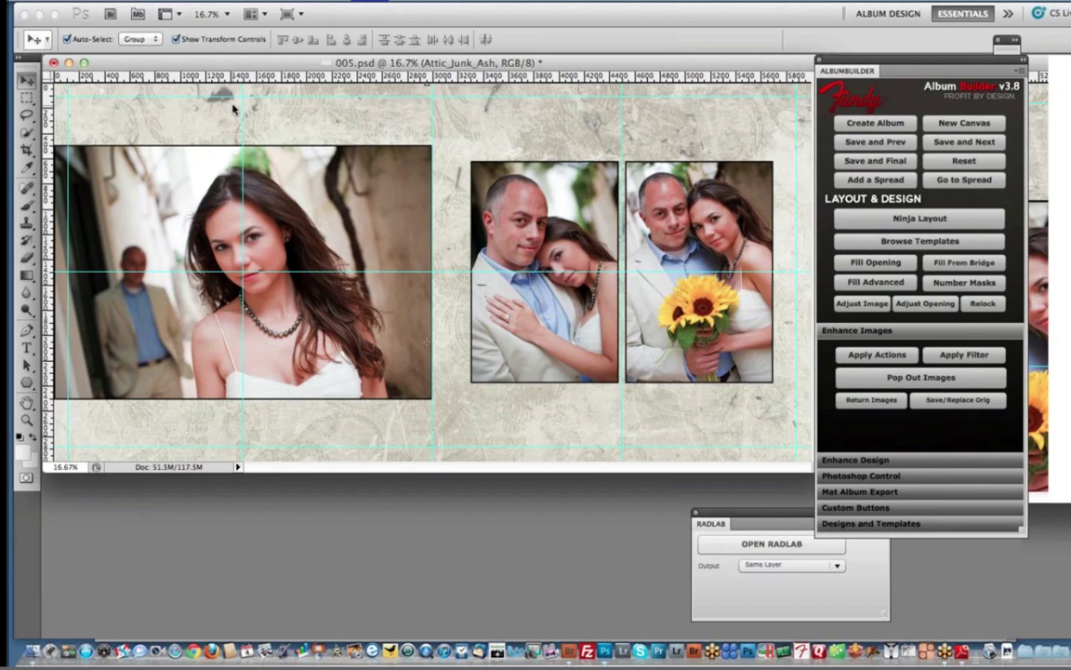
- Check the retouched photos on spread 005 at up to 66.7% magnification and advance to spread 006
{"action": "key", "text": "super+equal"}
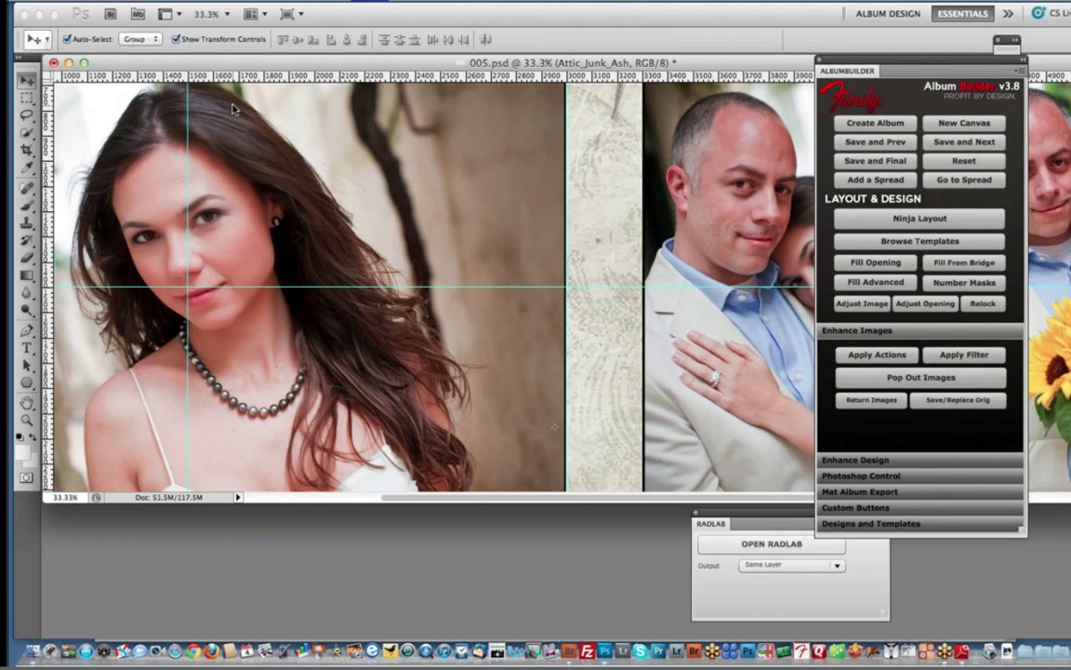
{"action": "key", "text": "super+equal"}
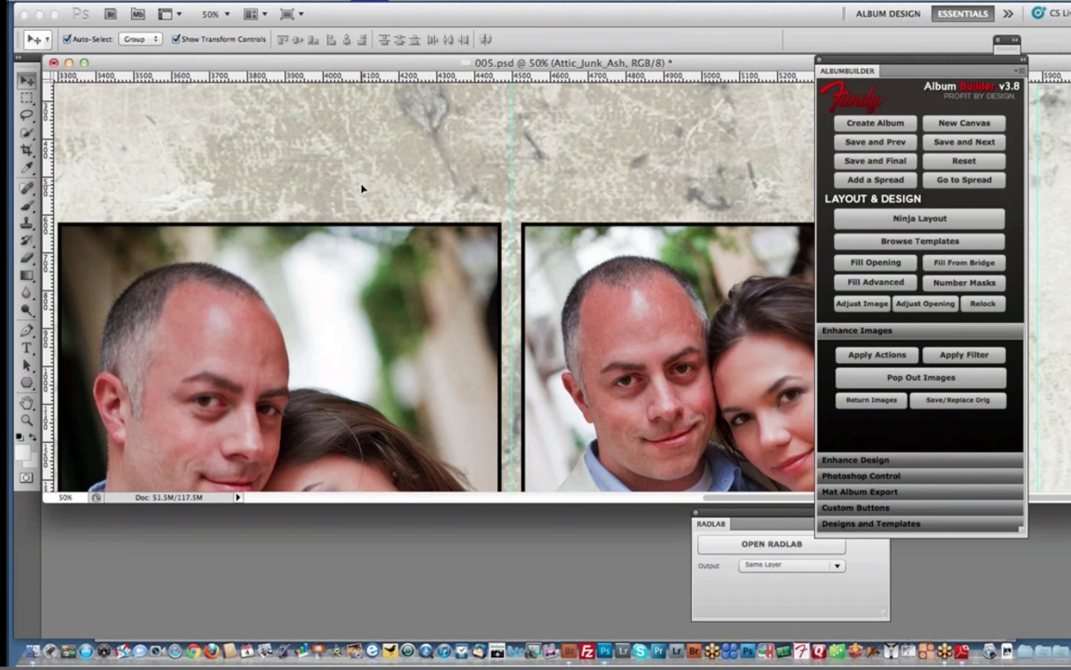
{"action": "key", "text": "super+equal"}
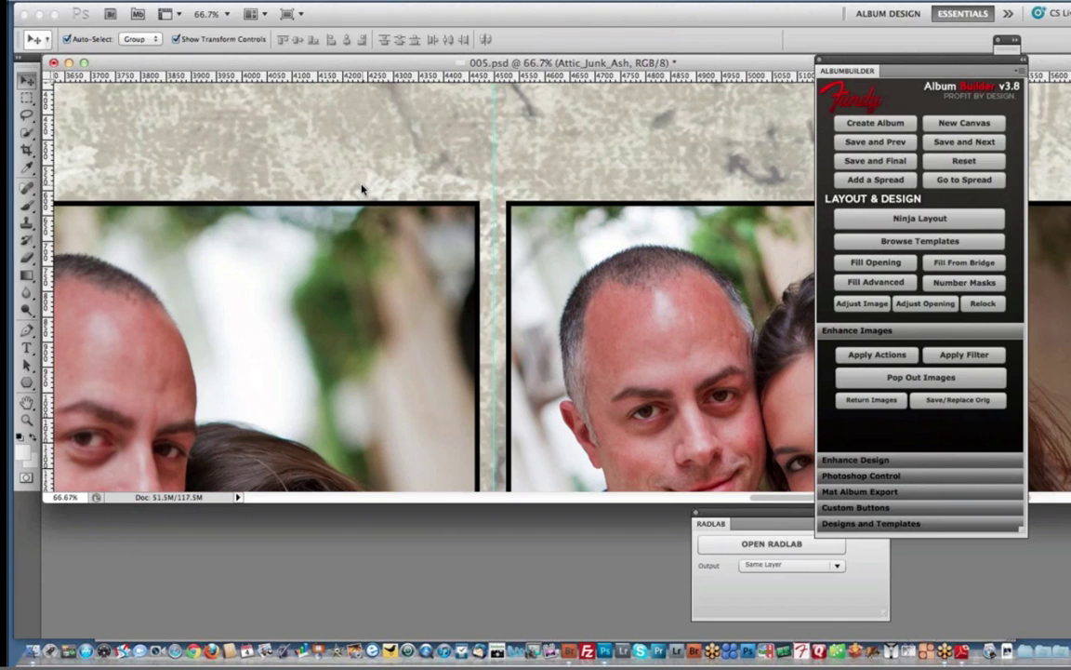
{"action": "key", "text": "super+minus"}
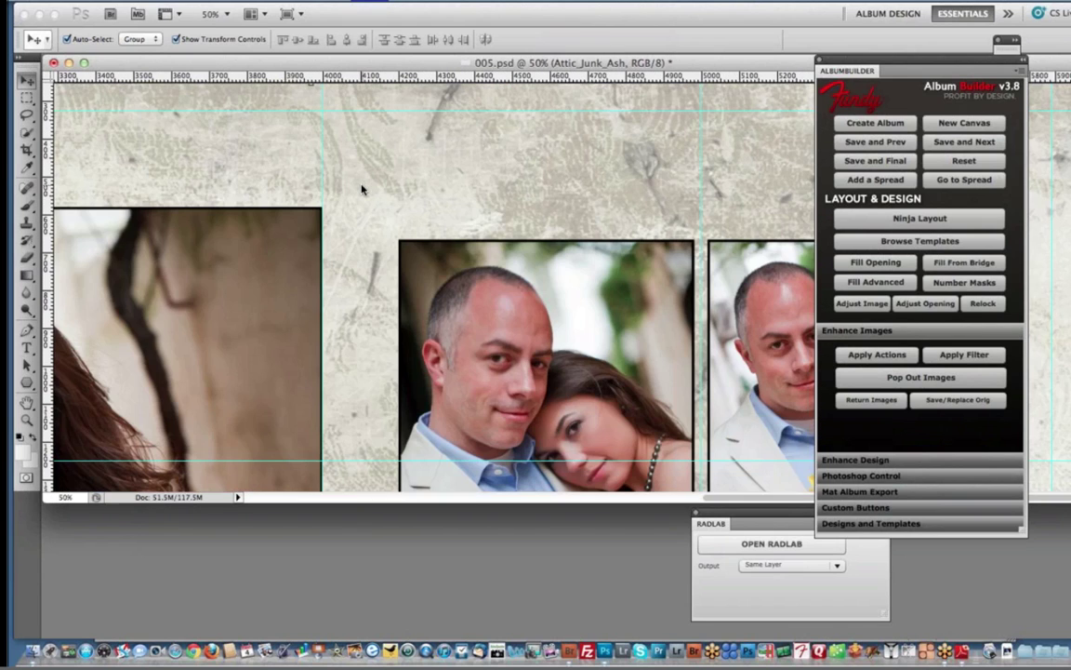
{"action": "key", "text": "super+0"}
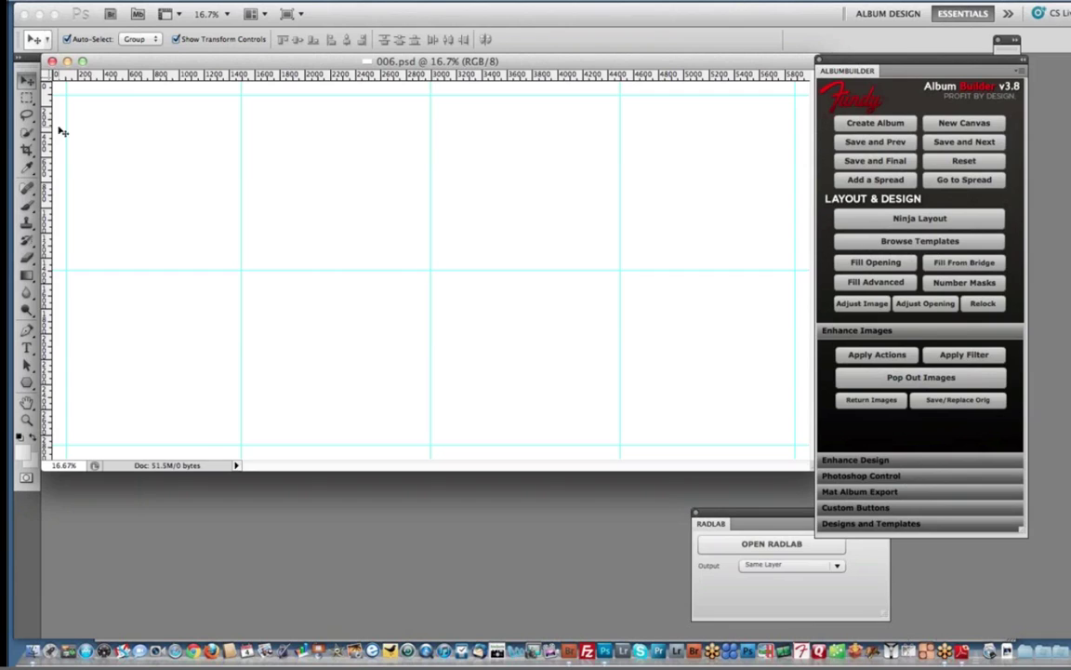
- Marquee a rectangle about 5550 by 1750 px across both pages of spread 006 and center it vertically
{"action": "left_click", "coordinate": [26, 97]}
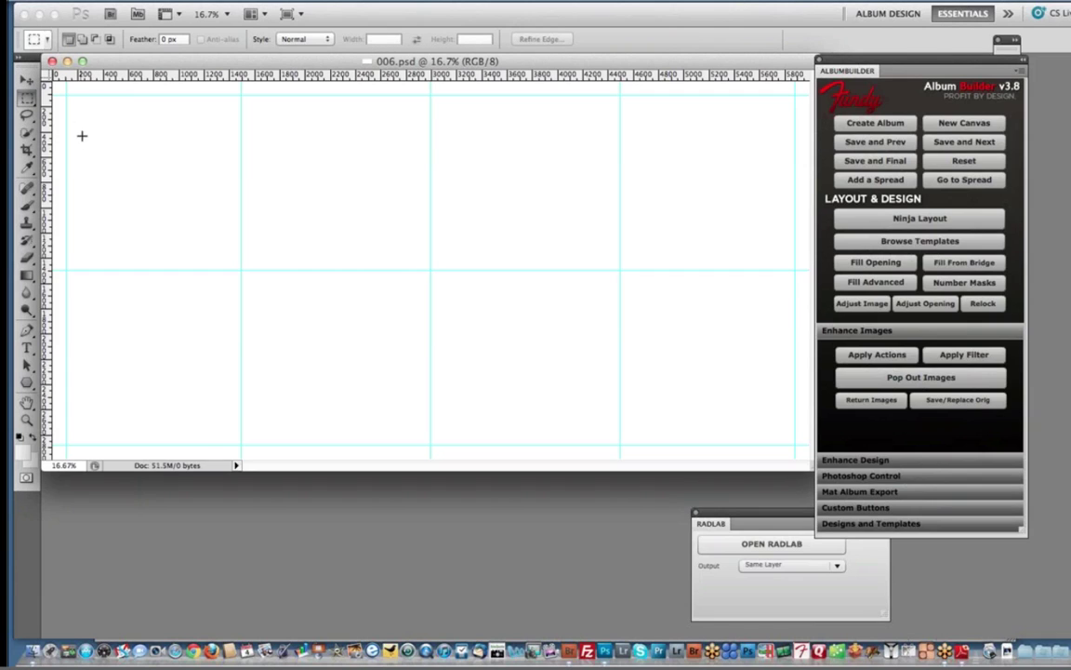
{"action": "left_click_drag", "start_coordinate": [84, 148], "coordinate": [783, 369]}
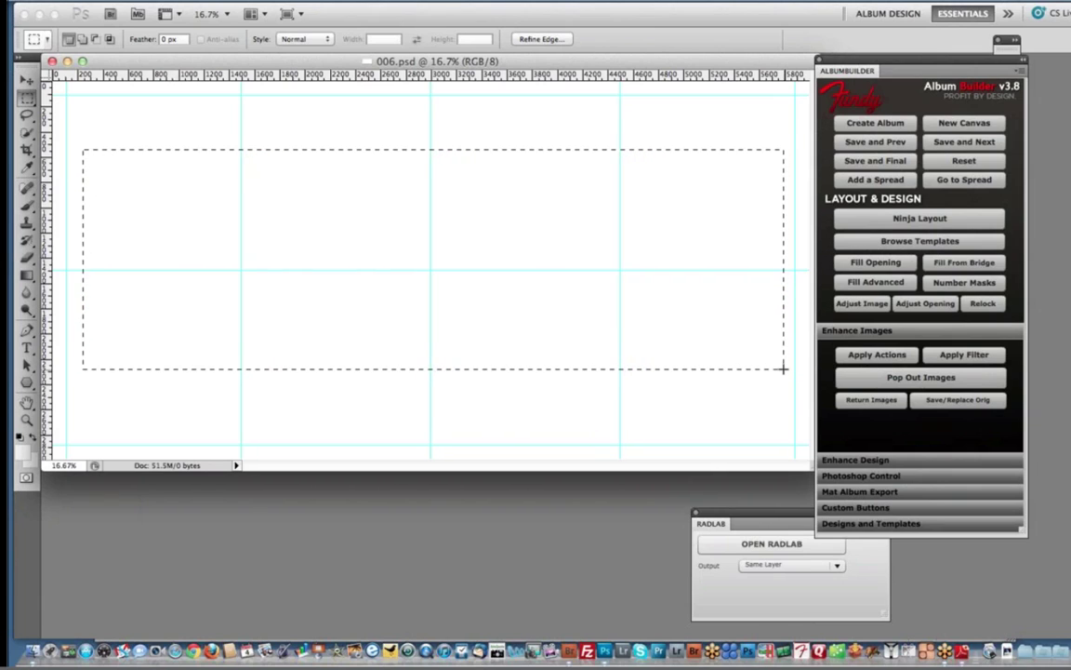
{"action": "left_click_drag", "start_coordinate": [741, 333], "coordinate": [744, 342]}
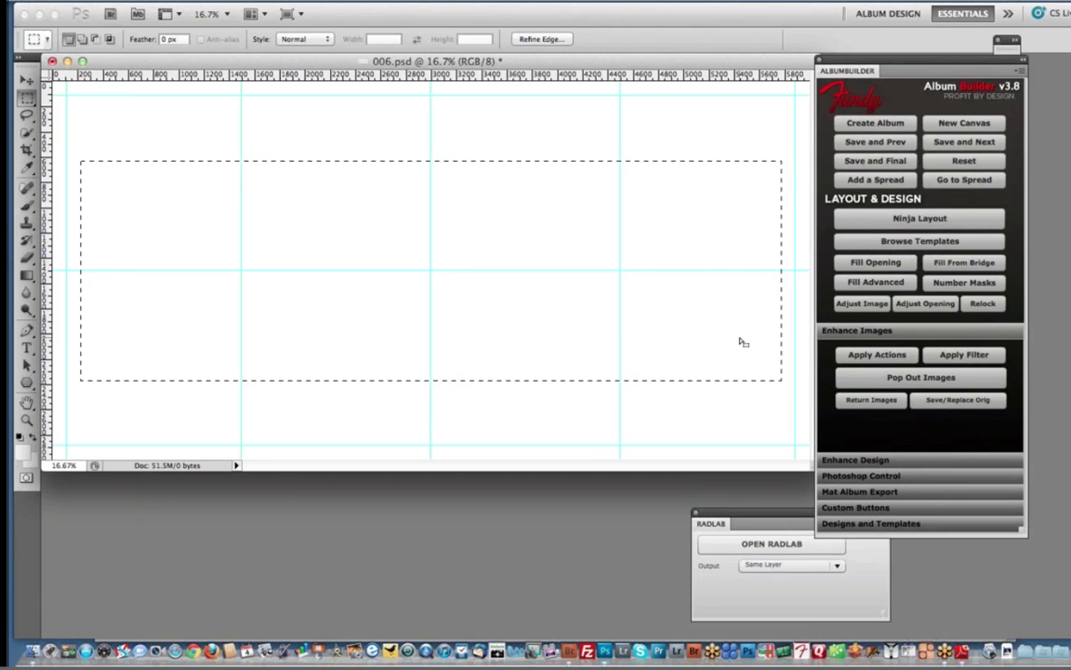
- Generate a Ninja Layout grid of 1:1 square masks, 8 across and 2 down, with a spacing of 10
{"action": "left_click", "coordinate": [930, 220]}
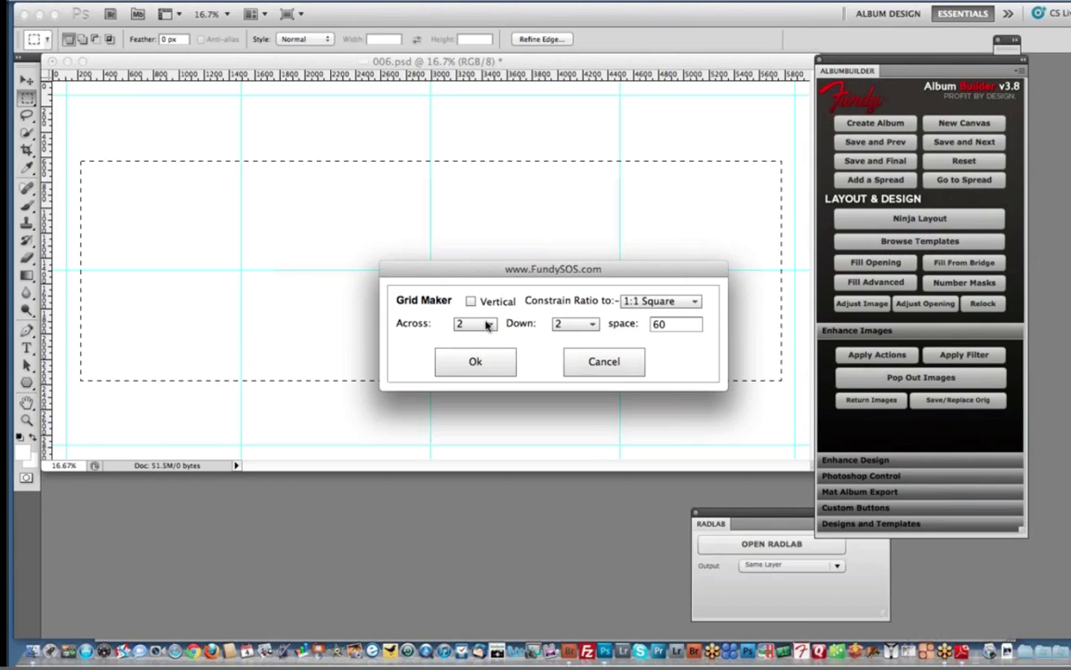
{"action": "left_click", "coordinate": [488, 324]}
{"action": "left_click", "coordinate": [504, 372]}
{"action": "left_click", "coordinate": [504, 372]}
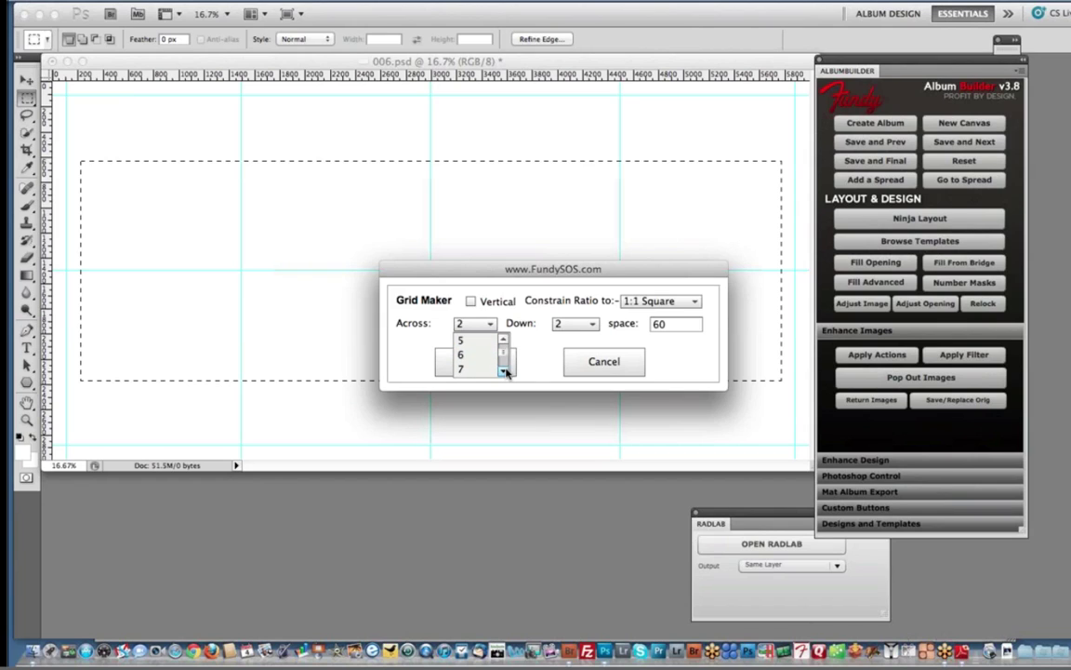
{"action": "left_click", "coordinate": [504, 372]}
{"action": "left_click", "coordinate": [487, 368]}
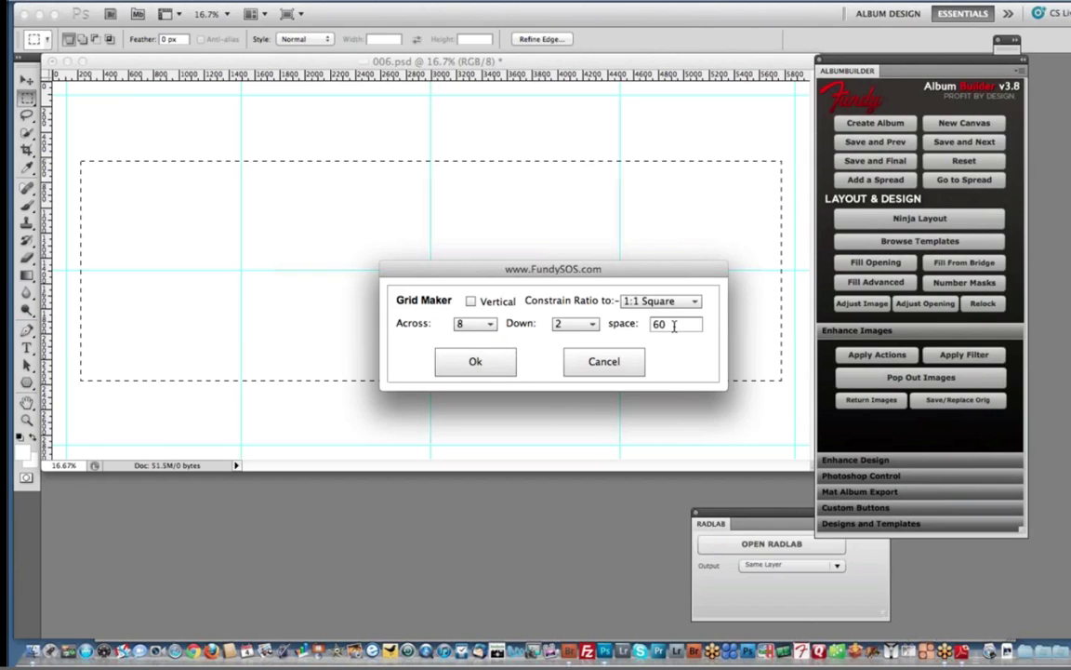
{"action": "double_click", "coordinate": [674, 326]}
{"action": "type", "text": "10"}
{"action": "left_click", "coordinate": [491, 360]}
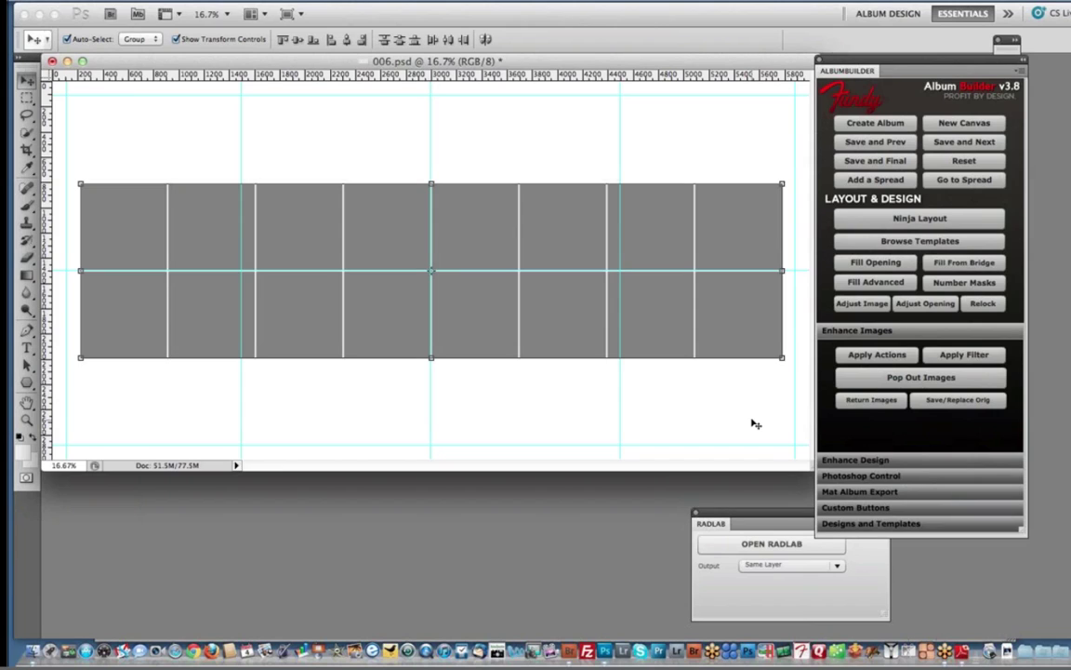
- Select all the square grid masks on spread 006 and delete them
{"action": "left_click_drag", "start_coordinate": [756, 424], "coordinate": [128, 187]}
{"action": "key", "text": "Delete"}
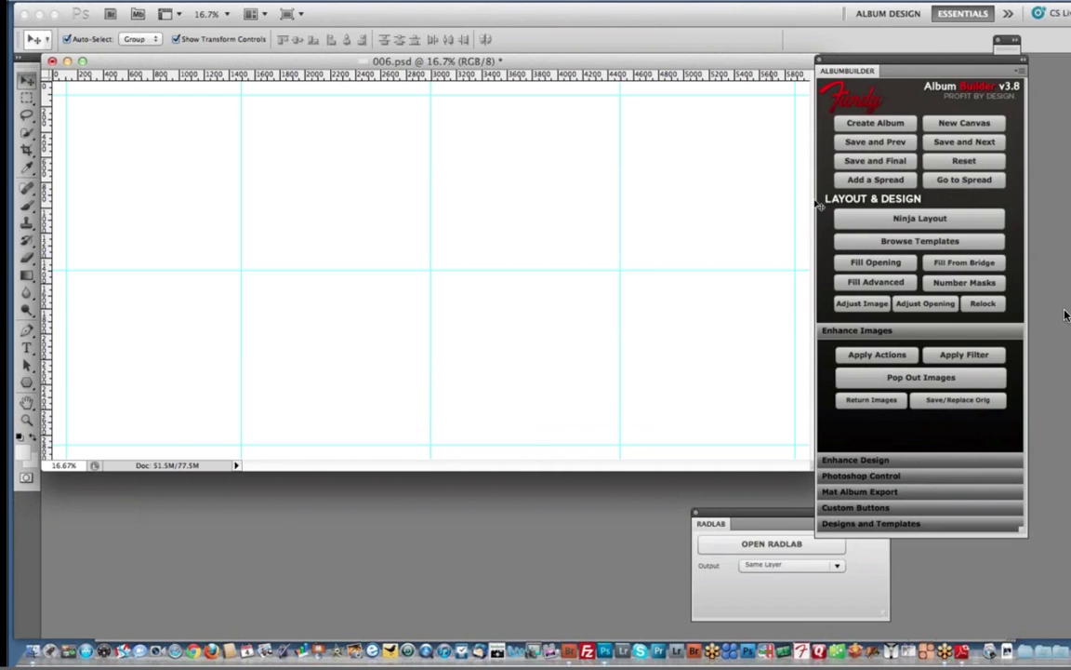
- Start a Super Ninja layout with a vertical main image on the right side
{"action": "left_click", "coordinate": [861, 222]}
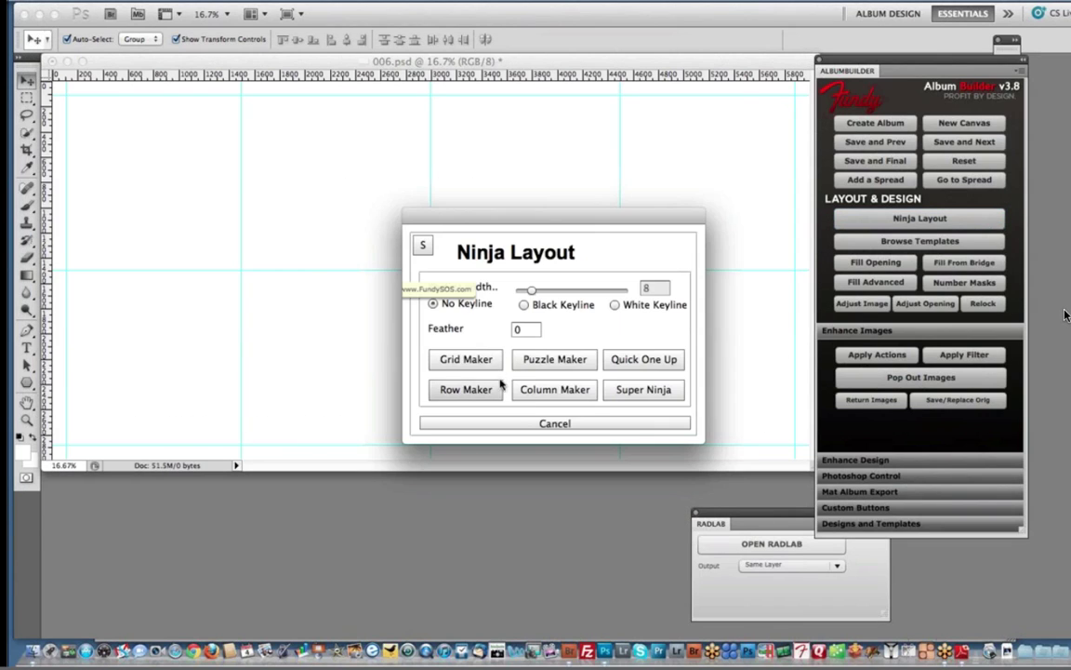
{"action": "left_click", "coordinate": [638, 390]}
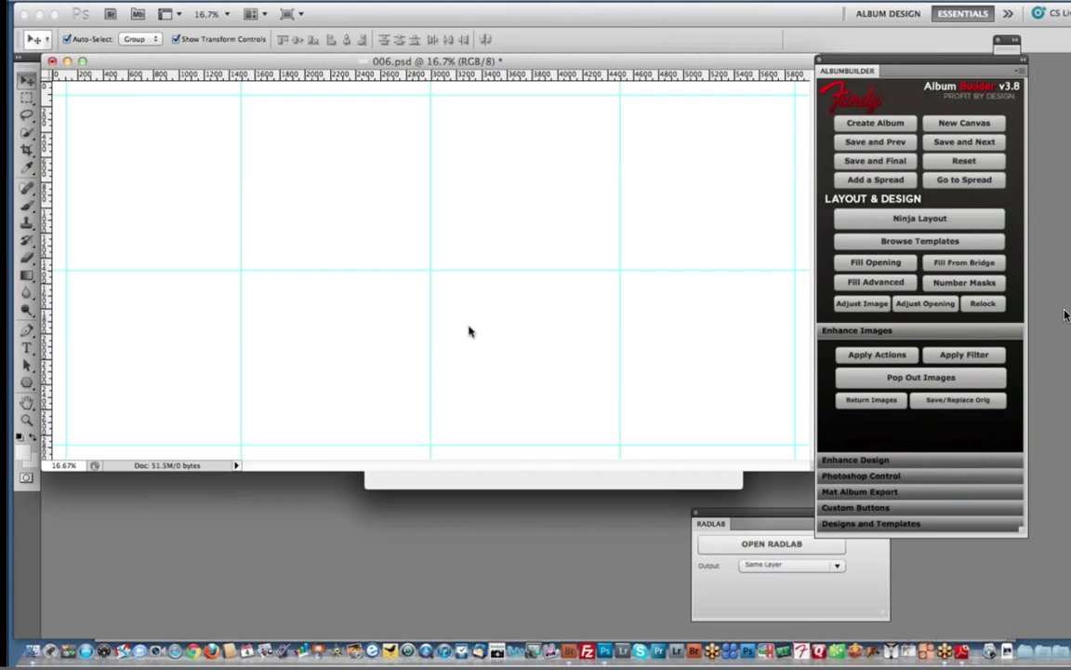
{"action": "left_click", "coordinate": [499, 241]}
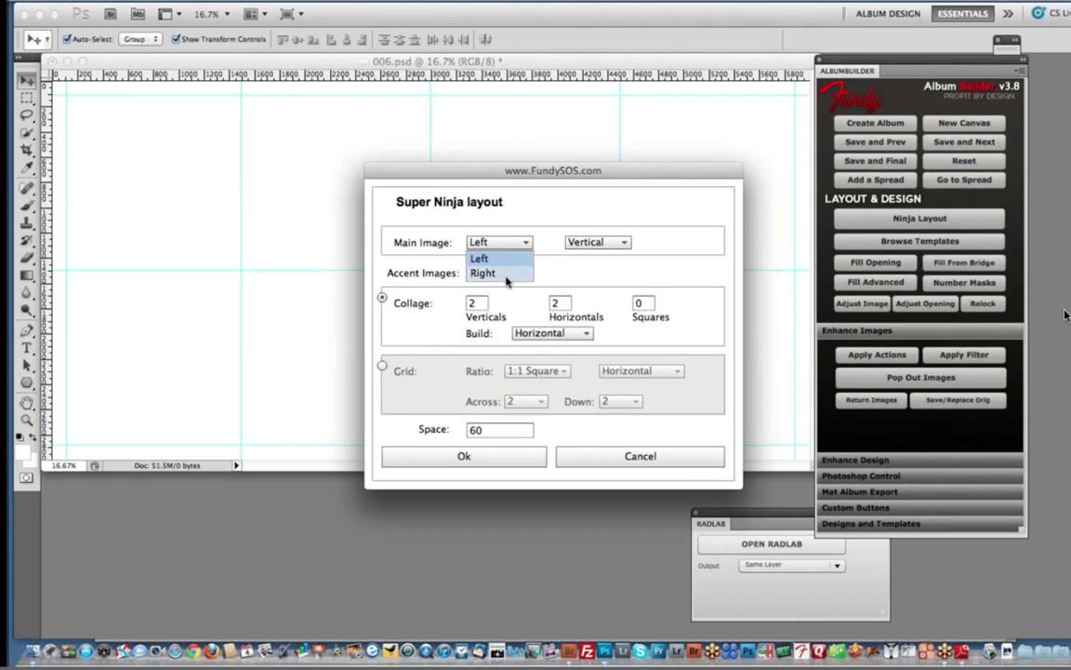
{"action": "left_click", "coordinate": [484, 270]}
{"action": "left_click", "coordinate": [600, 243]}
{"action": "left_click", "coordinate": [584, 255]}
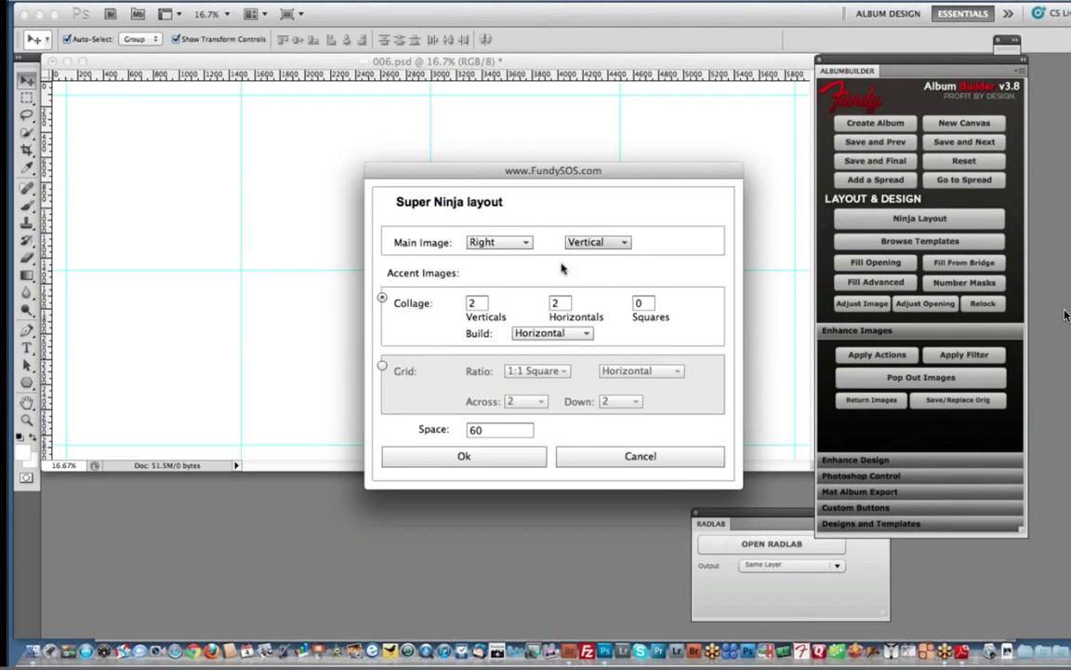
- Generate the layout with a collage of 3 verticals, 1 horizontal and 2 squares, spaced 20 apart
{"action": "double_click", "coordinate": [484, 305]}
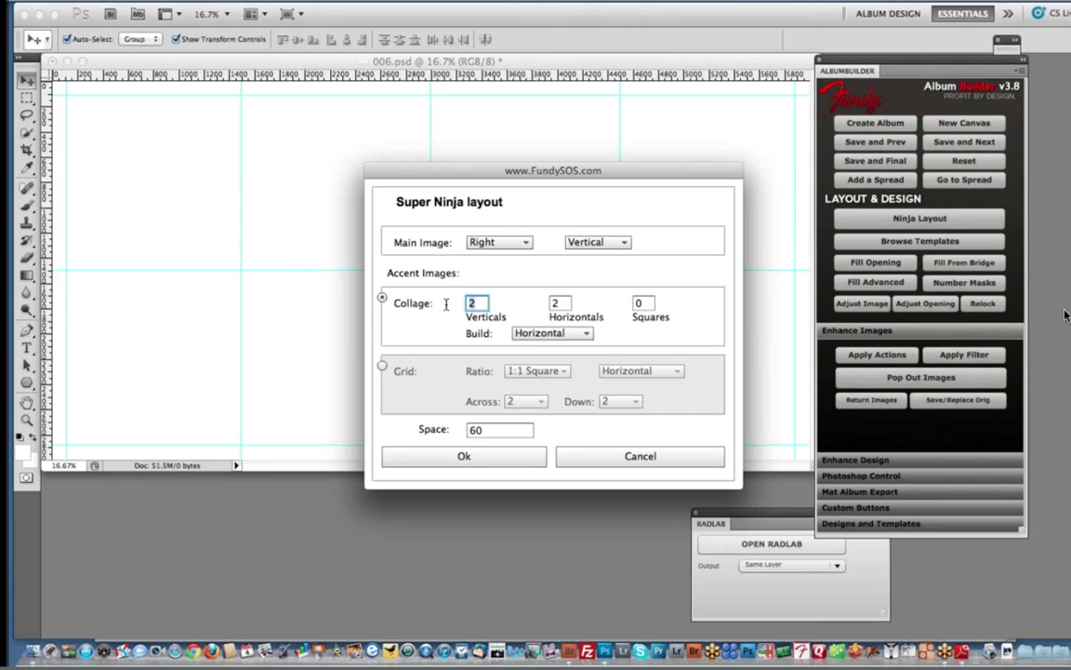
{"action": "type", "text": "3"}
{"action": "key", "text": "Tab"}
{"action": "type", "text": "1"}
{"action": "key", "text": "Tab"}
{"action": "type", "text": "2"}
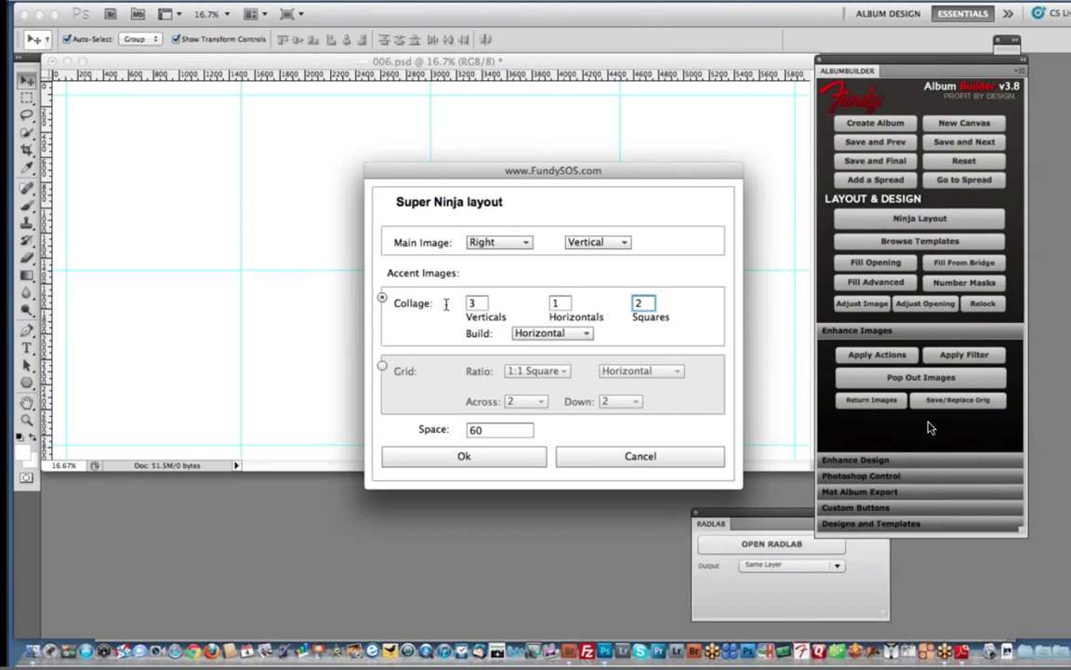
{"action": "key", "text": "Tab"}
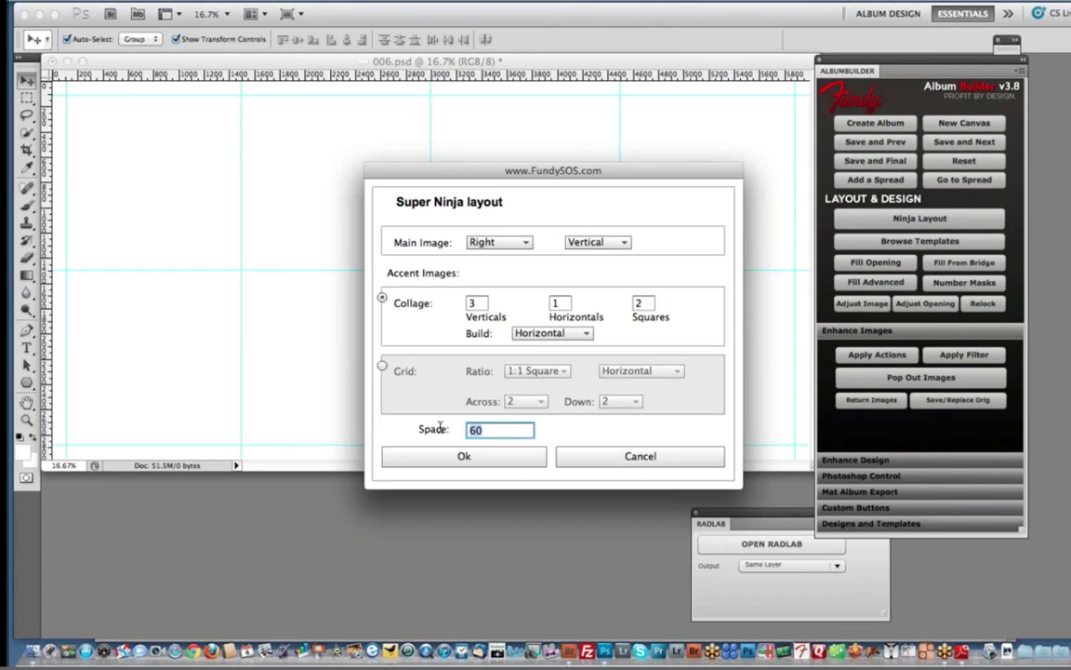
{"action": "type", "text": "20"}
{"action": "left_click", "coordinate": [481, 460]}
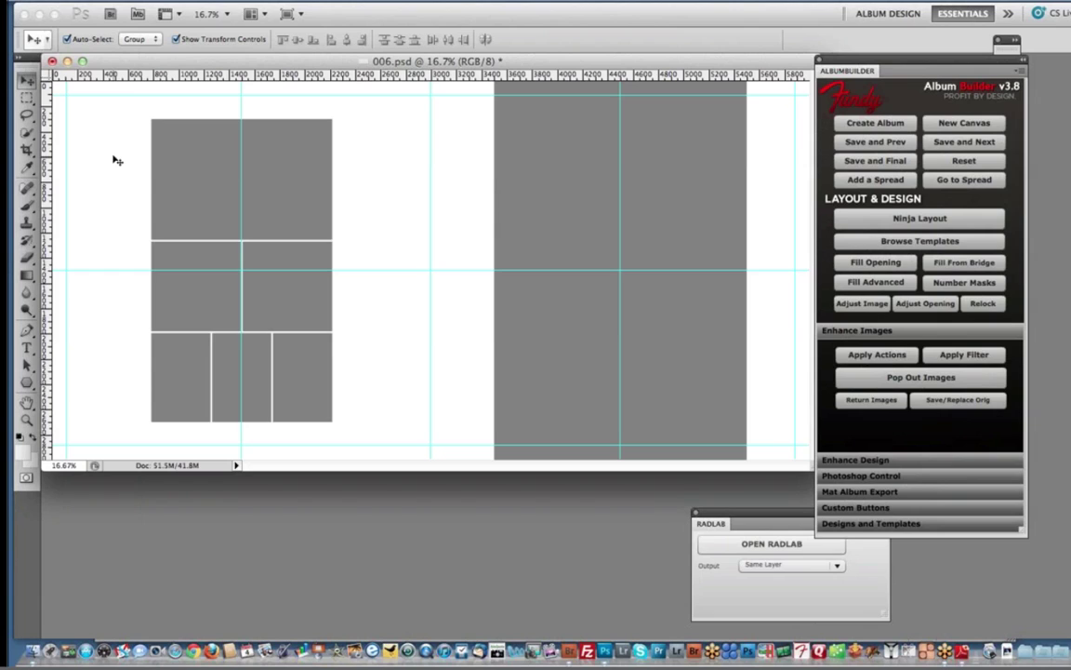
- Select all the generated image openings on the spread and delete them
{"action": "left_click_drag", "start_coordinate": [117, 161], "coordinate": [686, 387]}
{"action": "key", "text": "Delete"}
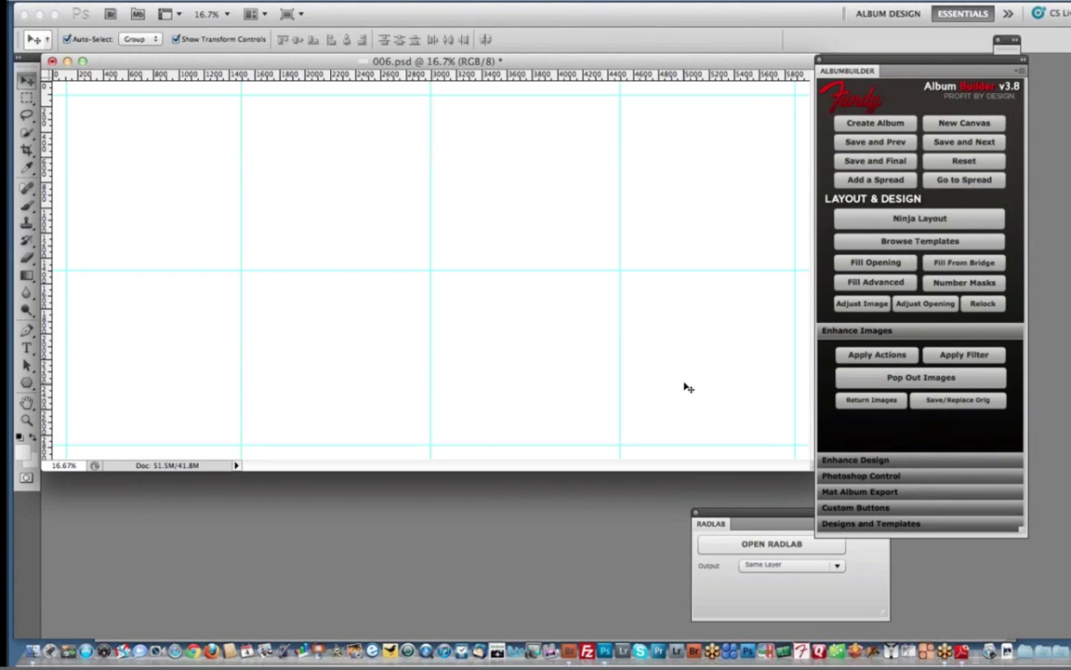
- Switch to Adobe Bridge, view the images in the 12-13 folder, and return to the blank spread in Photoshop
{"action": "key", "text": "super+Tab"}
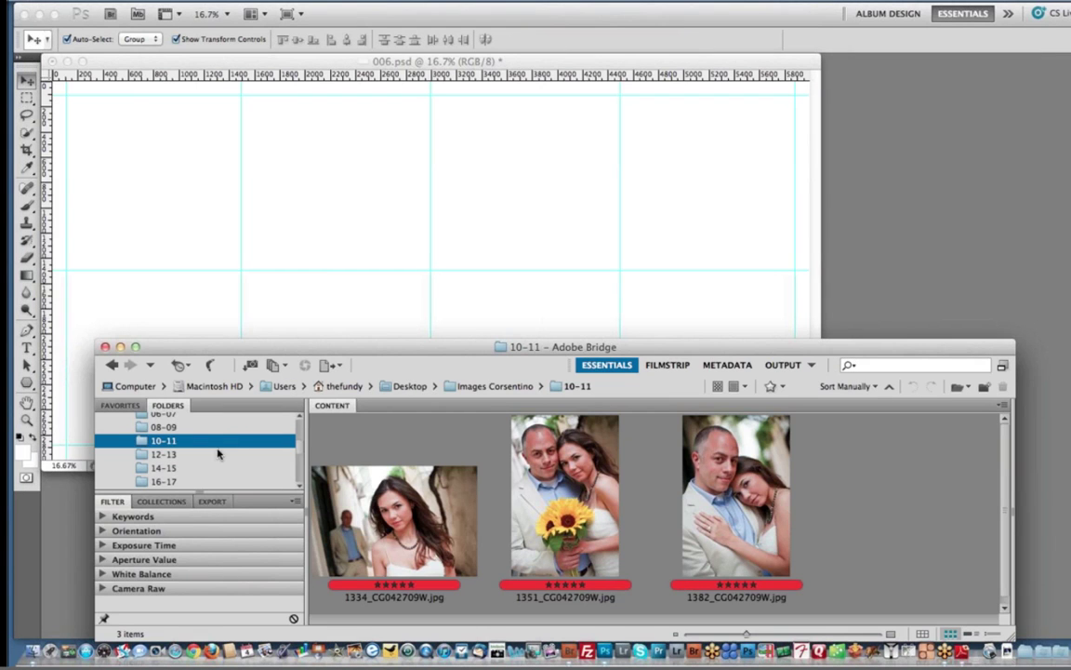
{"action": "left_click", "coordinate": [217, 454]}
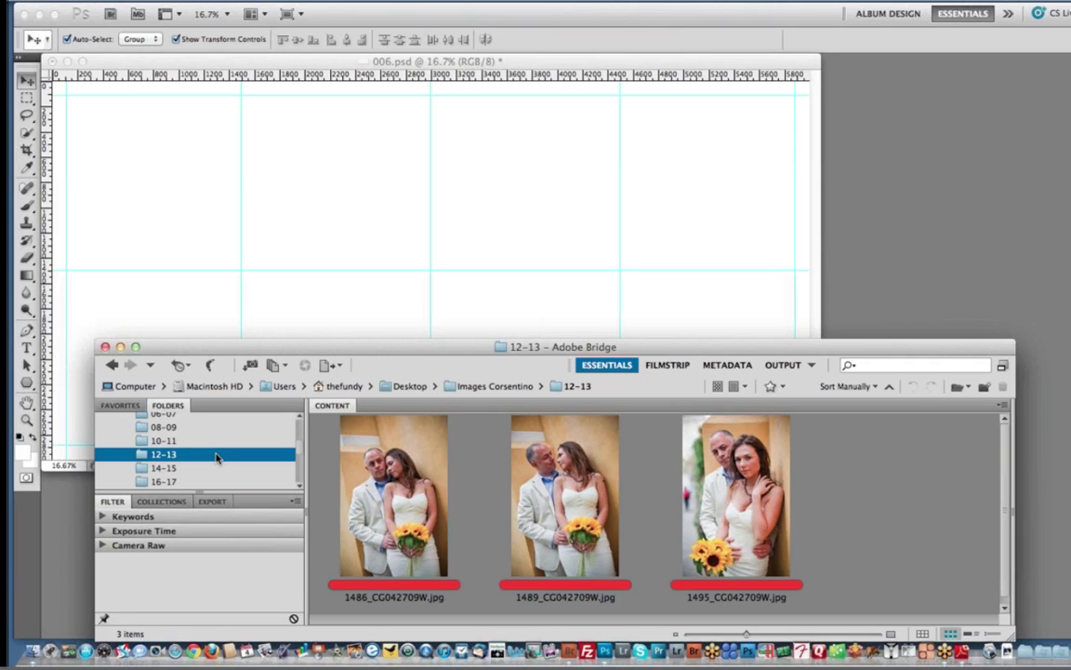
{"action": "left_click", "coordinate": [494, 270]}
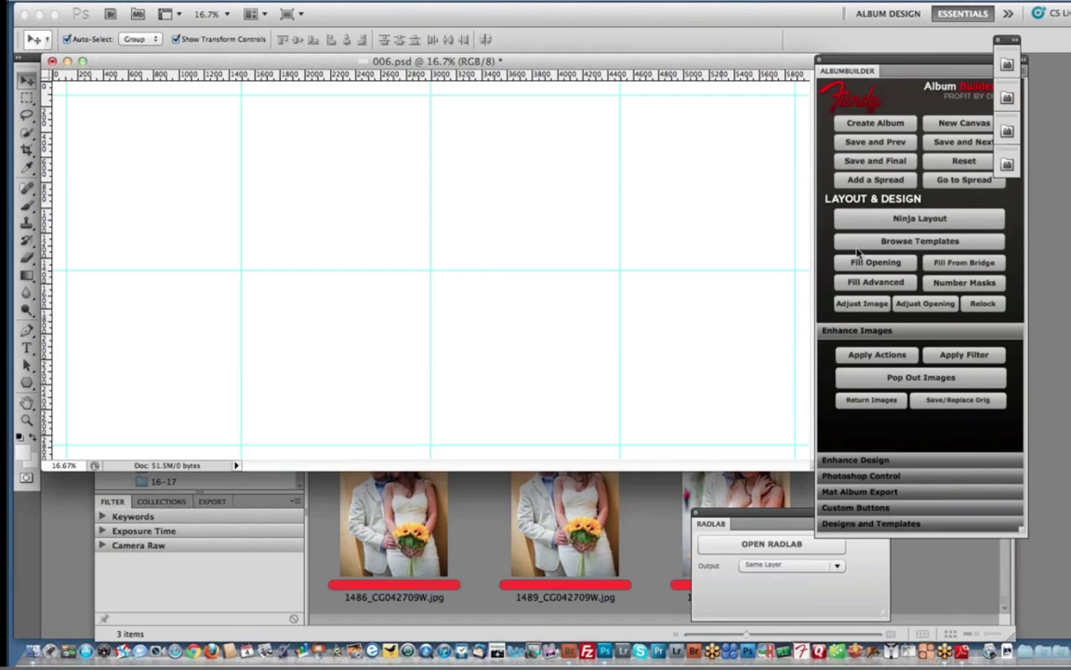
{"action": "left_click", "coordinate": [926, 221]}
{"action": "left_click", "coordinate": [926, 220]}
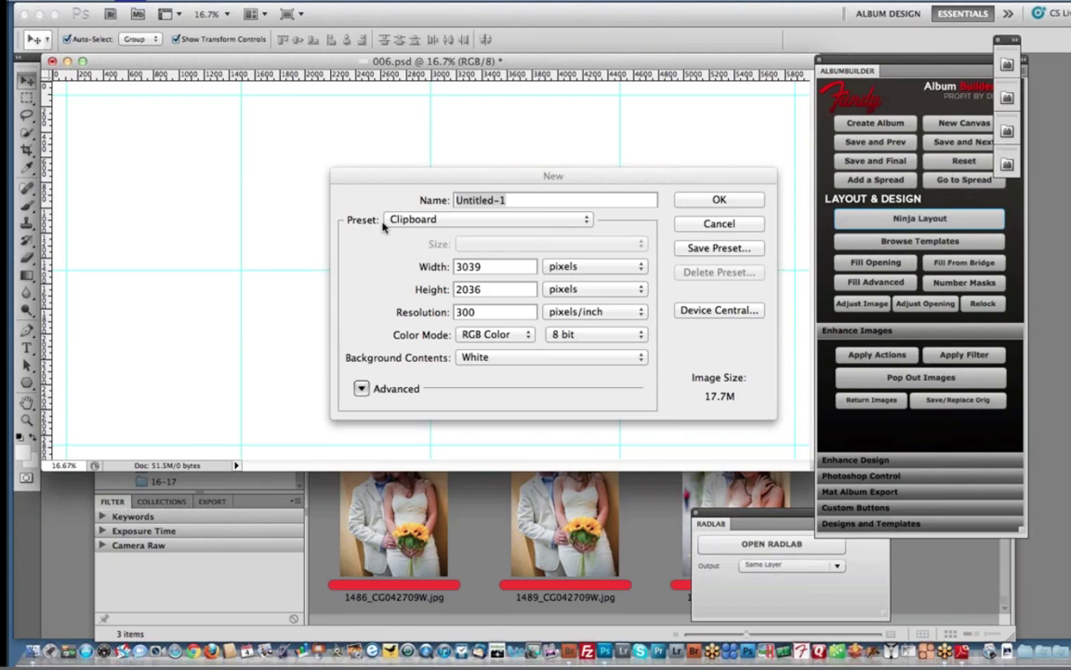
- Create a new 600 by 600 pixel document at 72 pixels/inch with transparent background contents
{"action": "key", "text": "Tab"}
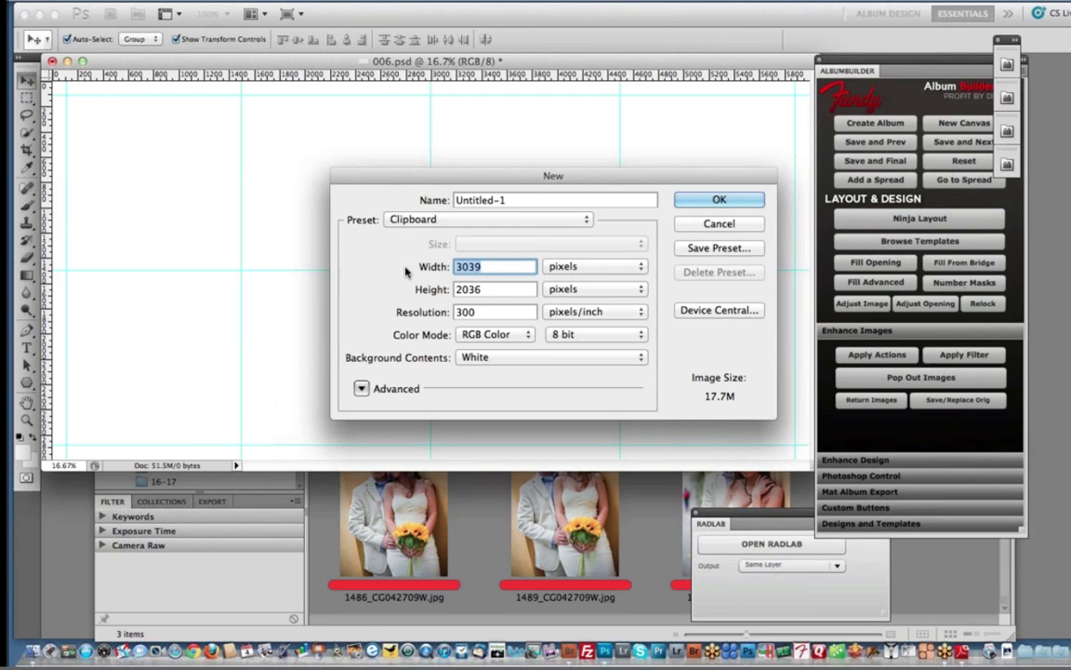
{"action": "type", "text": "600"}
{"action": "key", "text": "Tab"}
{"action": "type", "text": "600"}
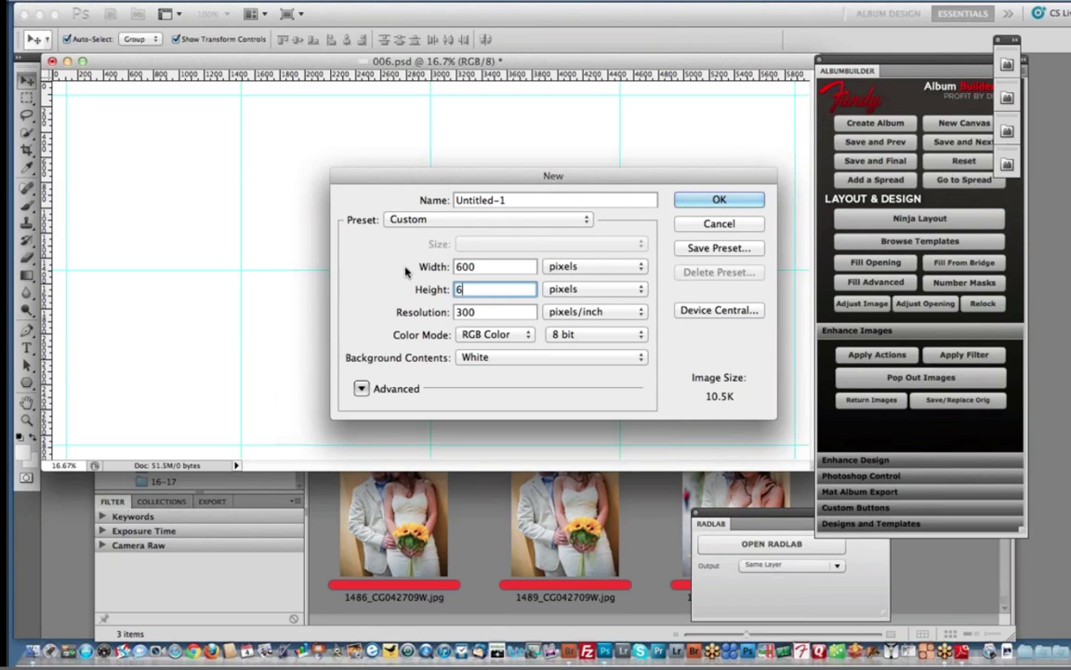
{"action": "key", "text": "Tab"}
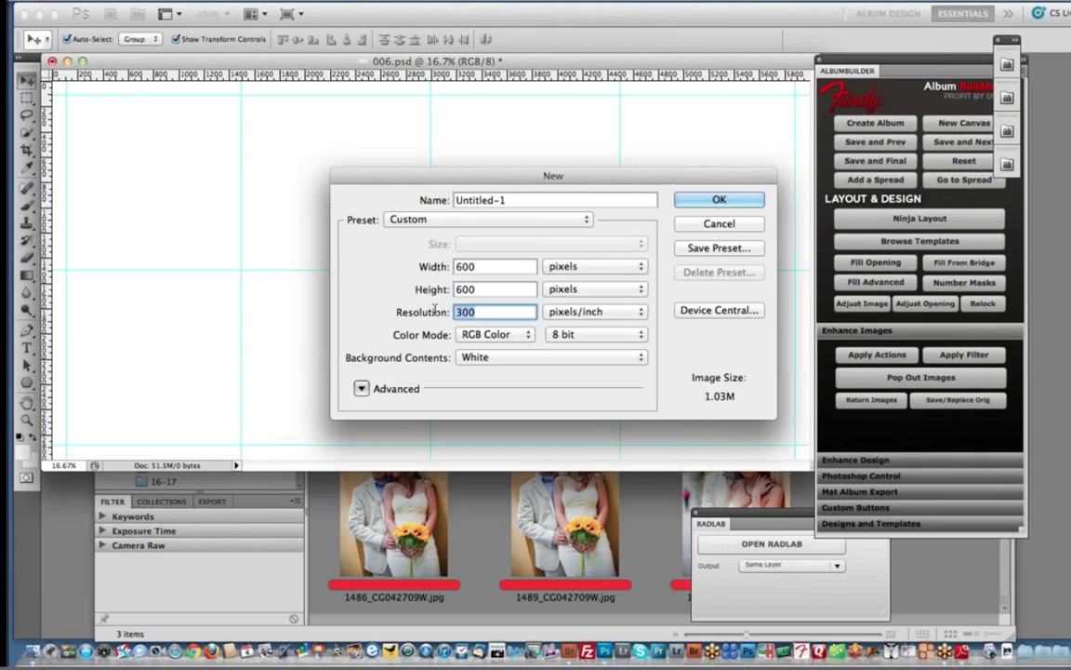
{"action": "type", "text": "72"}
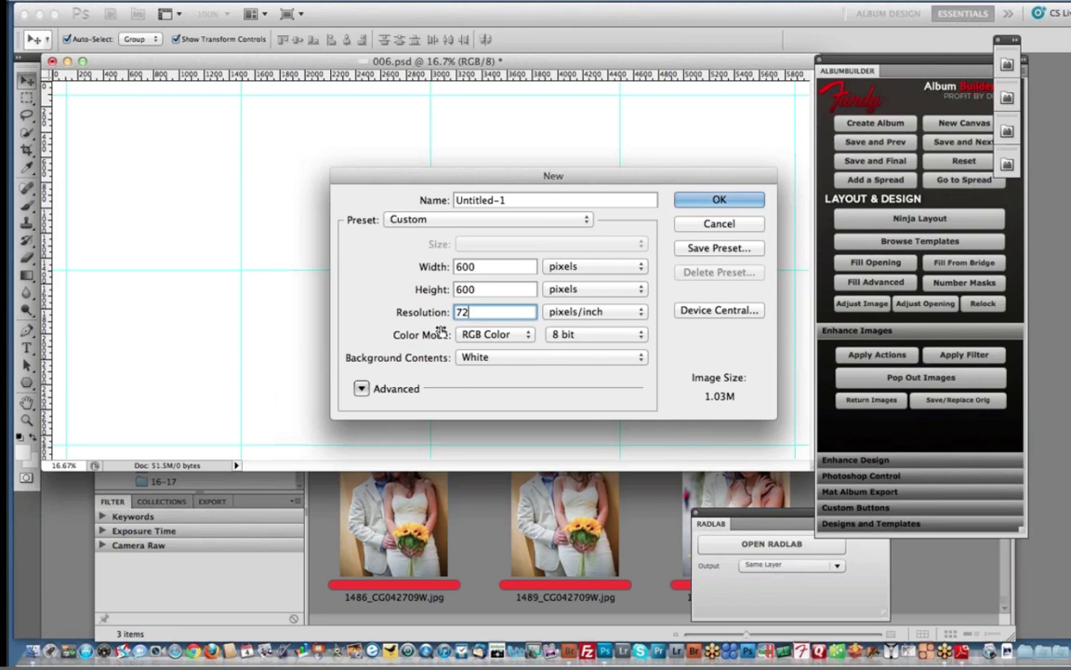
{"action": "left_click", "coordinate": [497, 368]}
{"action": "left_click", "coordinate": [502, 382]}
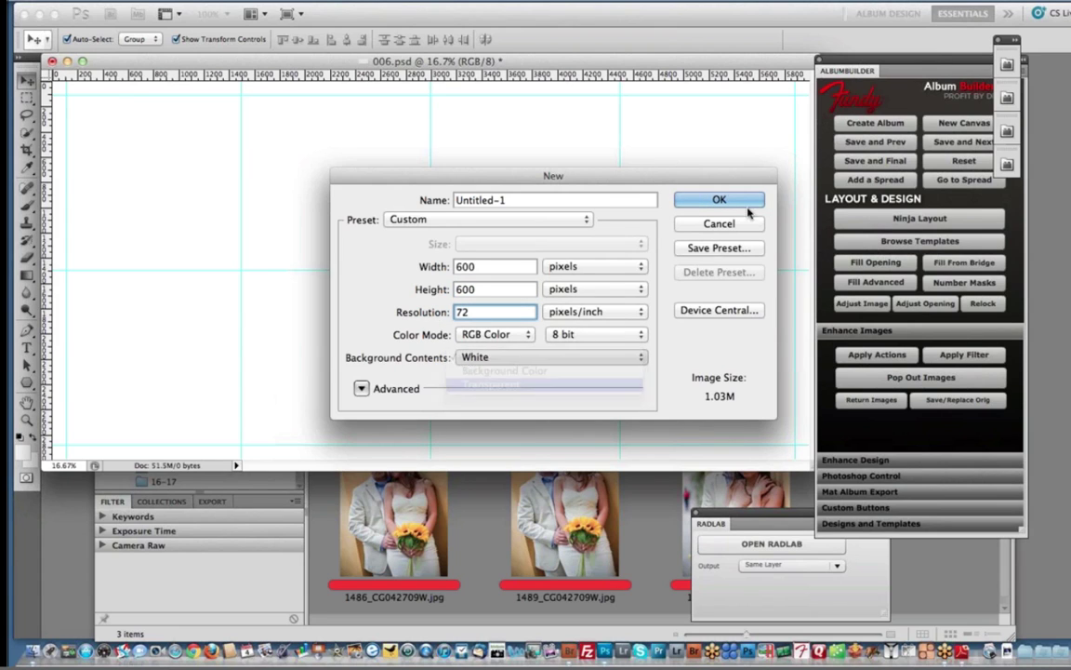
{"action": "key", "text": "Return"}
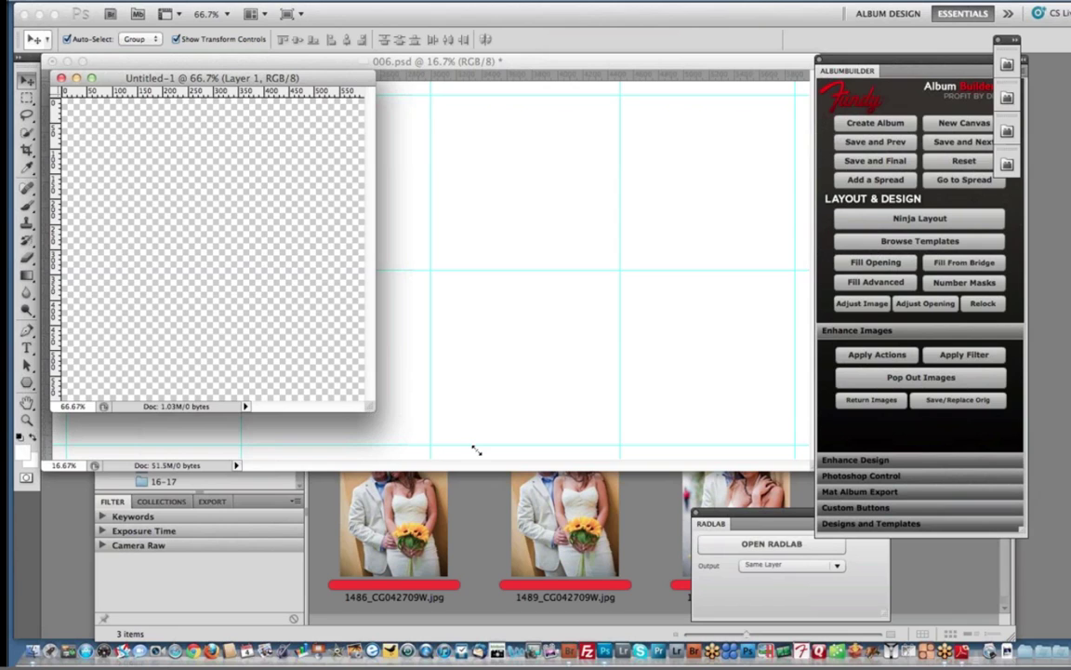
- Marquee-select a large rectangle on the new canvas and fill it with a 2 by 2 Grid Maker layout of 1:1 squares, space 2
{"action": "key", "text": "m"}
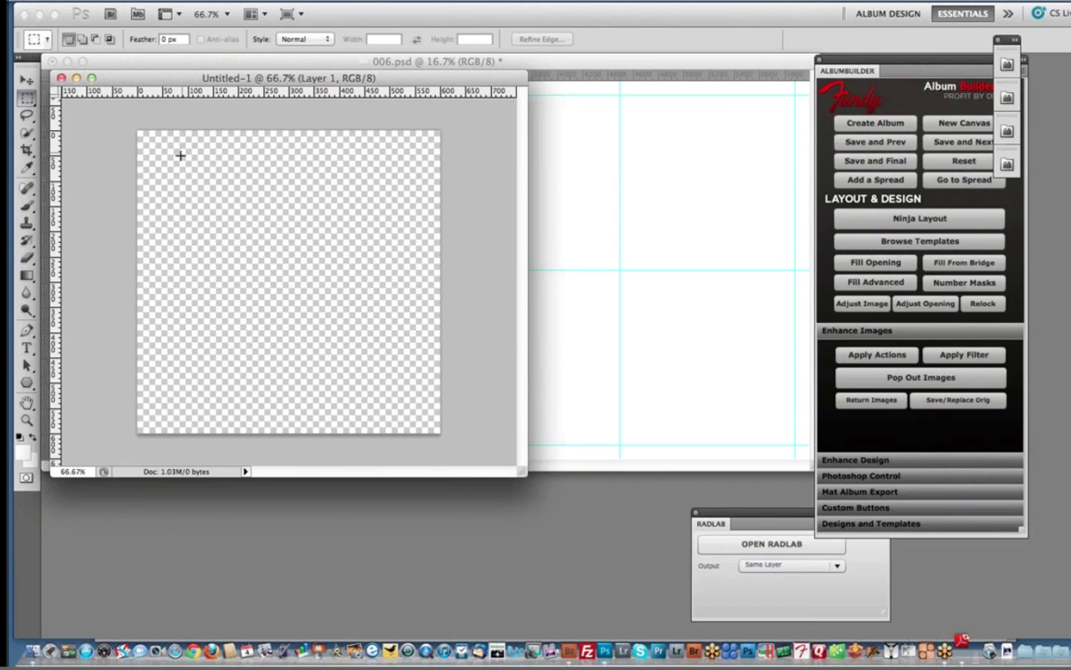
{"action": "left_click_drag", "start_coordinate": [180, 155], "coordinate": [277, 249]}
{"action": "left_click_drag", "start_coordinate": [386, 351], "coordinate": [399, 399]}
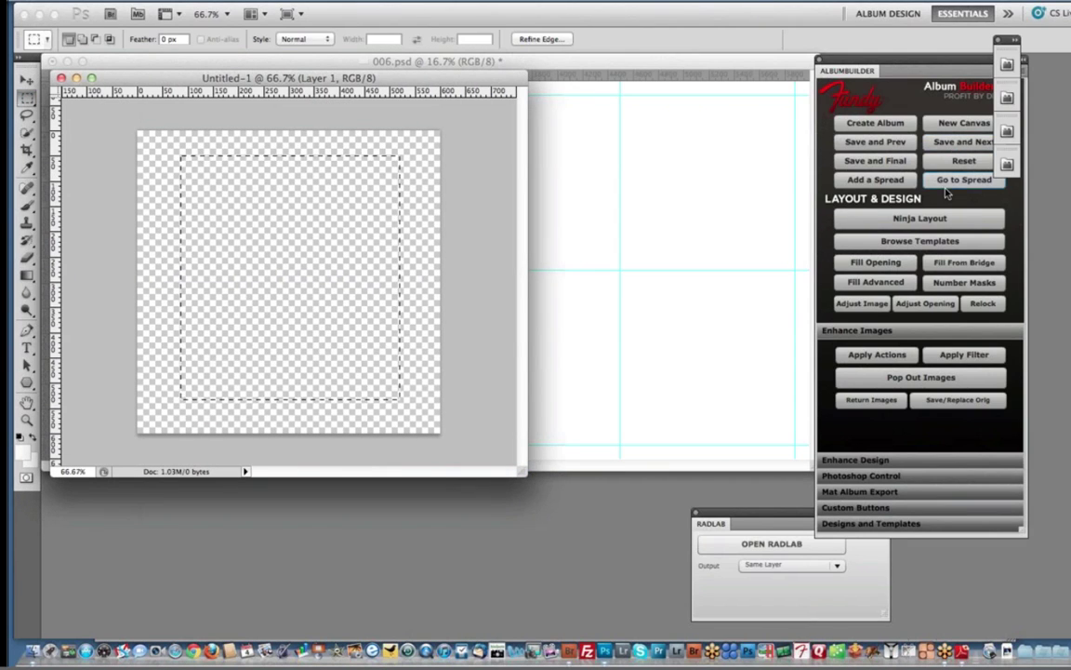
{"action": "left_click", "coordinate": [919, 221]}
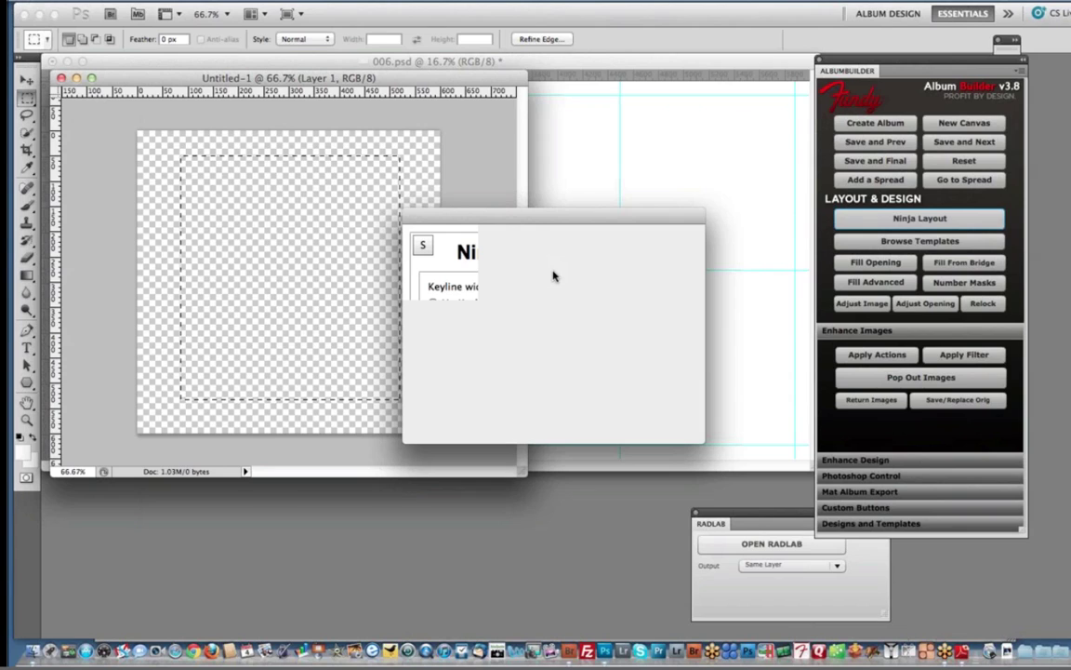
{"action": "left_click", "coordinate": [487, 361]}
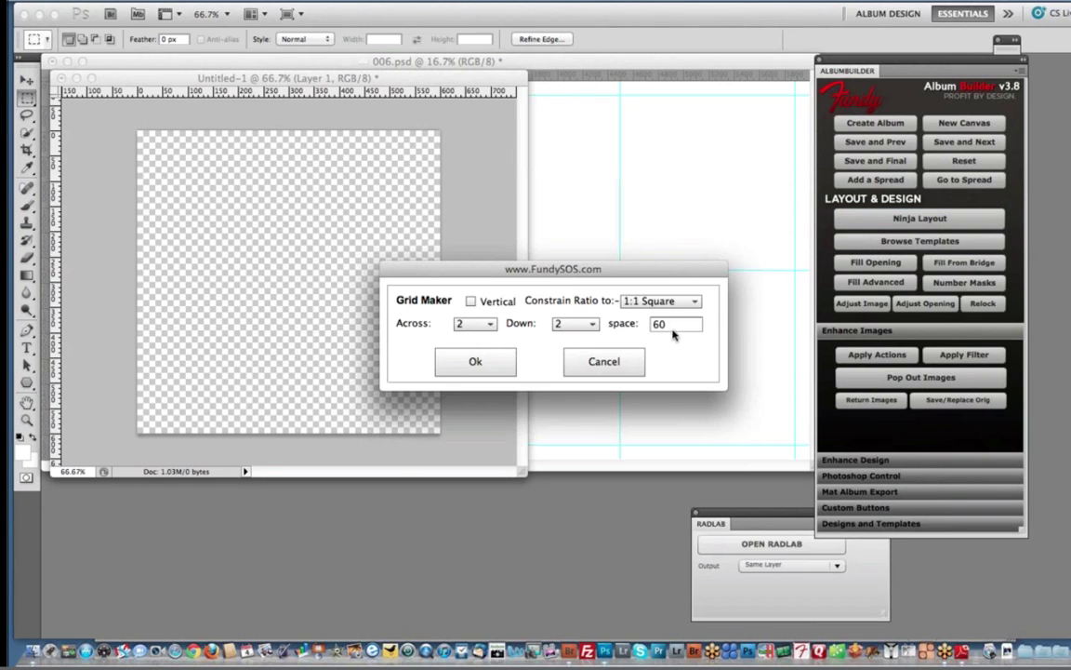
{"action": "type", "text": "2"}
{"action": "left_click", "coordinate": [475, 361]}
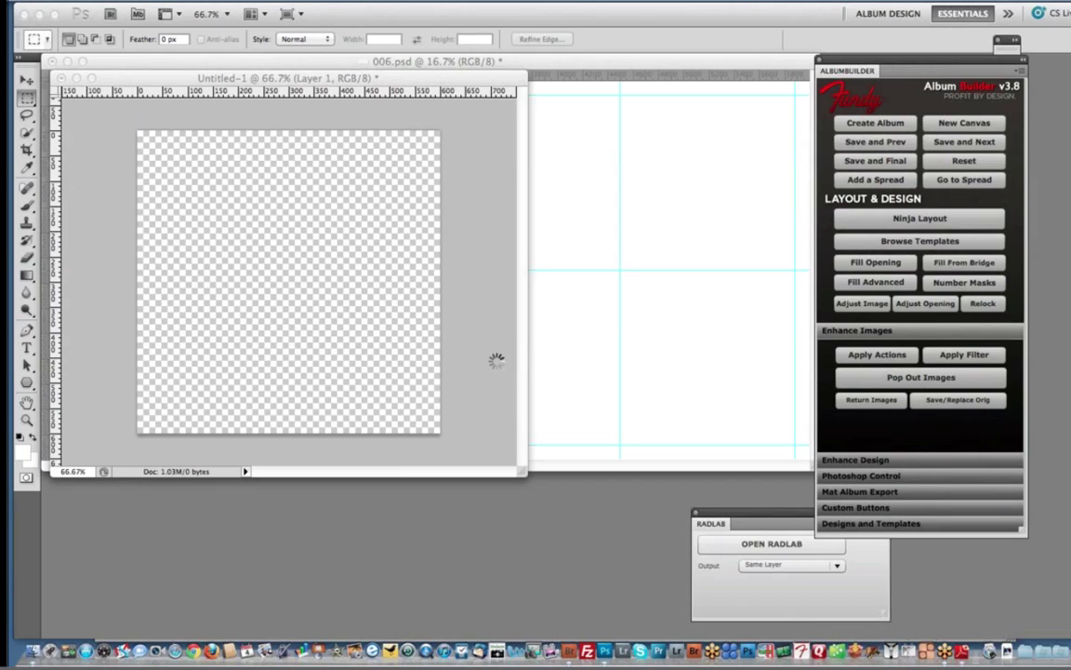
{"action": "left_click_drag", "start_coordinate": [341, 327], "coordinate": [341, 338]}
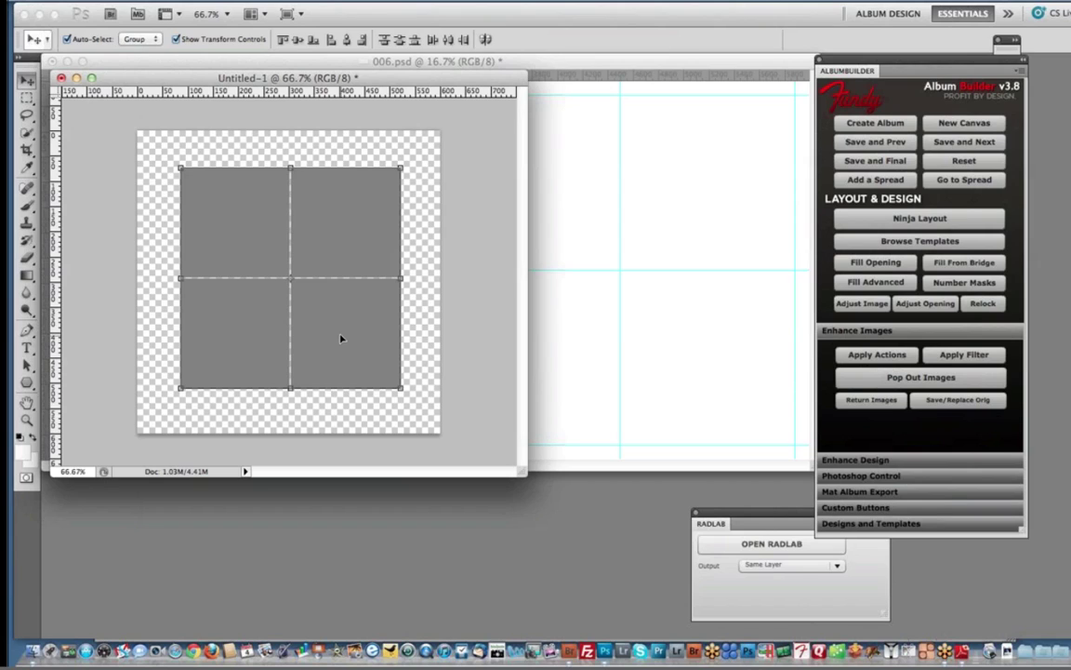
- Close the untitled grid document without saving and return to the 006.psd spread
{"action": "left_click", "coordinate": [61, 78]}
{"action": "left_click", "coordinate": [488, 232]}
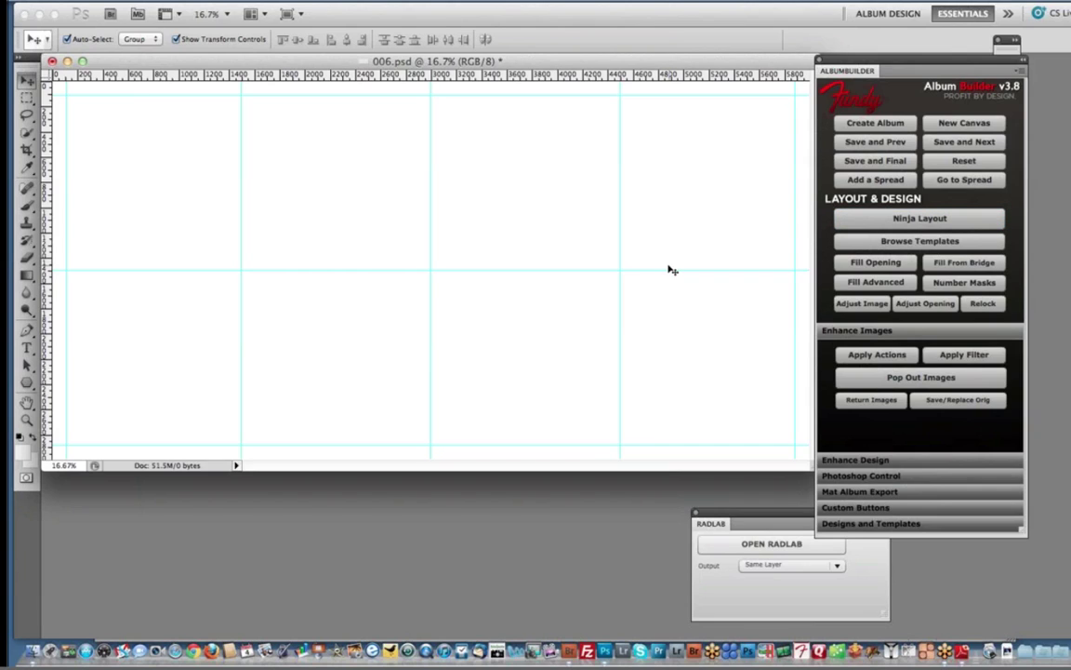
- In the Ninja Layout defaults, set the Puzzle Maker and Grid Maker spacing to 20
{"action": "left_click", "coordinate": [879, 217]}
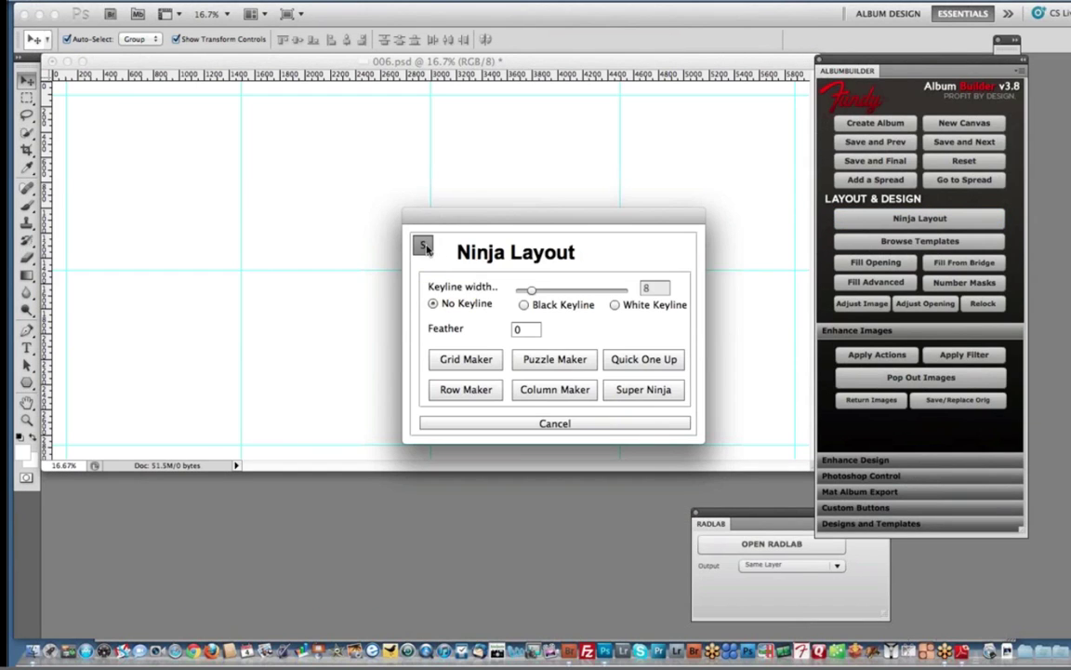
{"action": "left_click", "coordinate": [422, 245]}
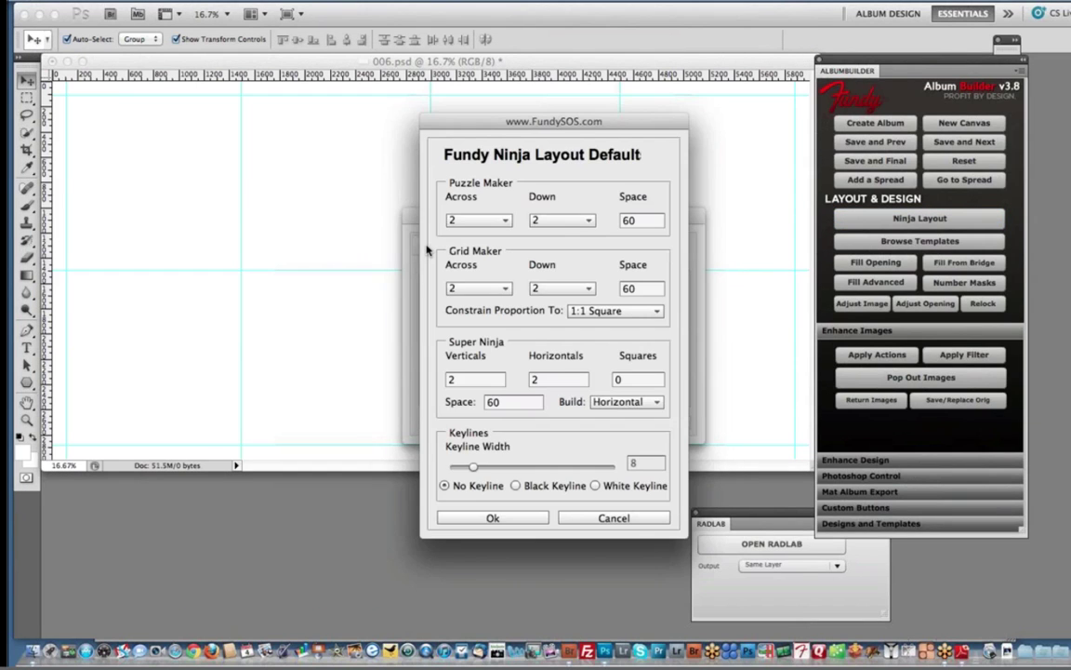
{"action": "left_click", "coordinate": [648, 222]}
{"action": "key", "text": "super+a"}
{"action": "type", "text": "20"}
{"action": "key", "text": "Tab"}
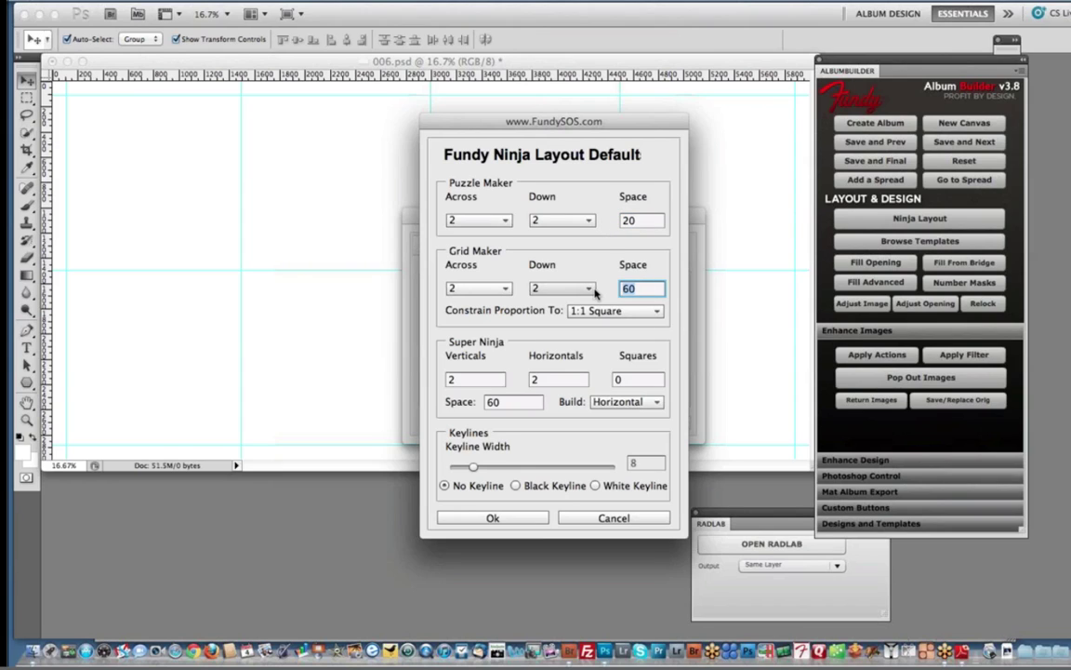
{"action": "type", "text": "20"}
- Set the default Super Ninja spacing to 20 and the default keyline to Black Keyline, save the defaults and leave Ninja Layout
{"action": "left_click", "coordinate": [503, 401]}
{"action": "key", "text": "super+a"}
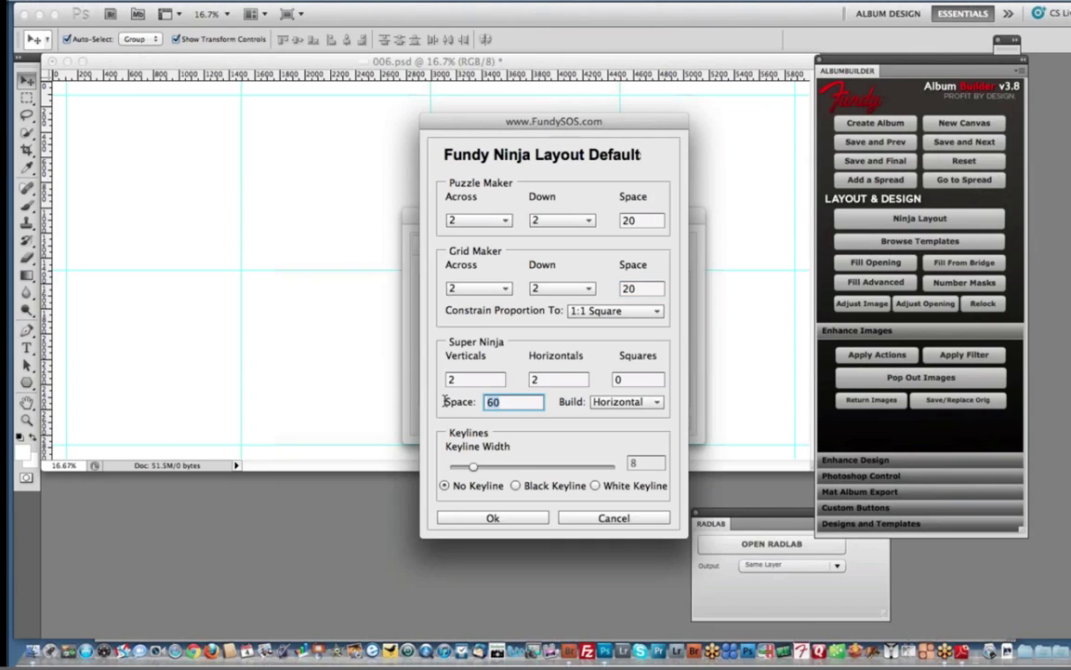
{"action": "type", "text": "20"}
{"action": "left_click", "coordinate": [522, 485]}
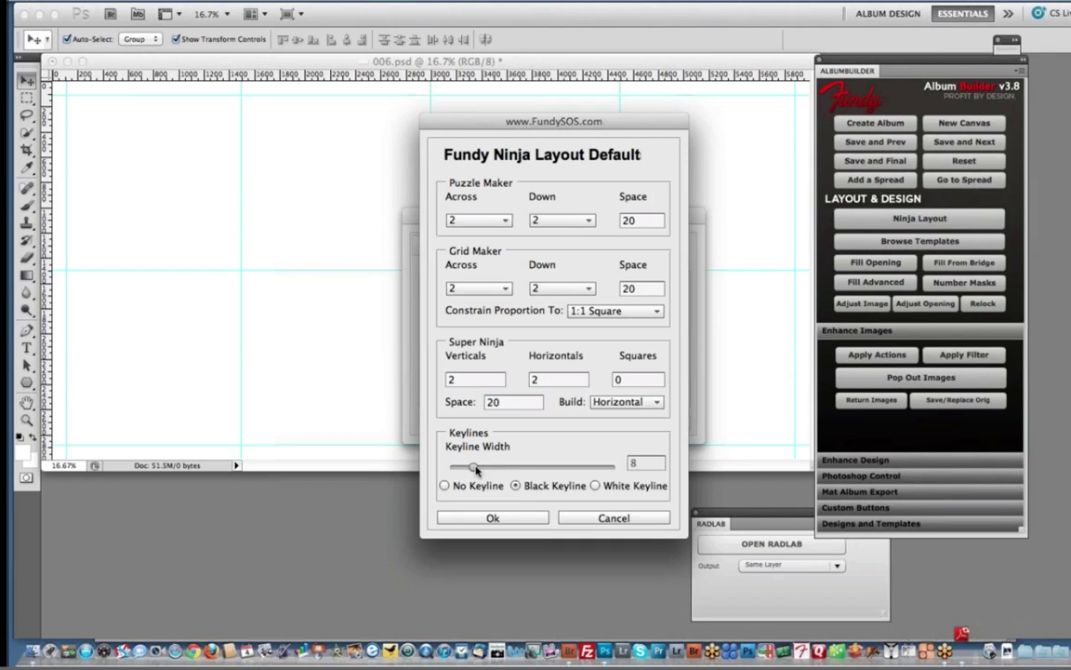
{"action": "left_click", "coordinate": [471, 519]}
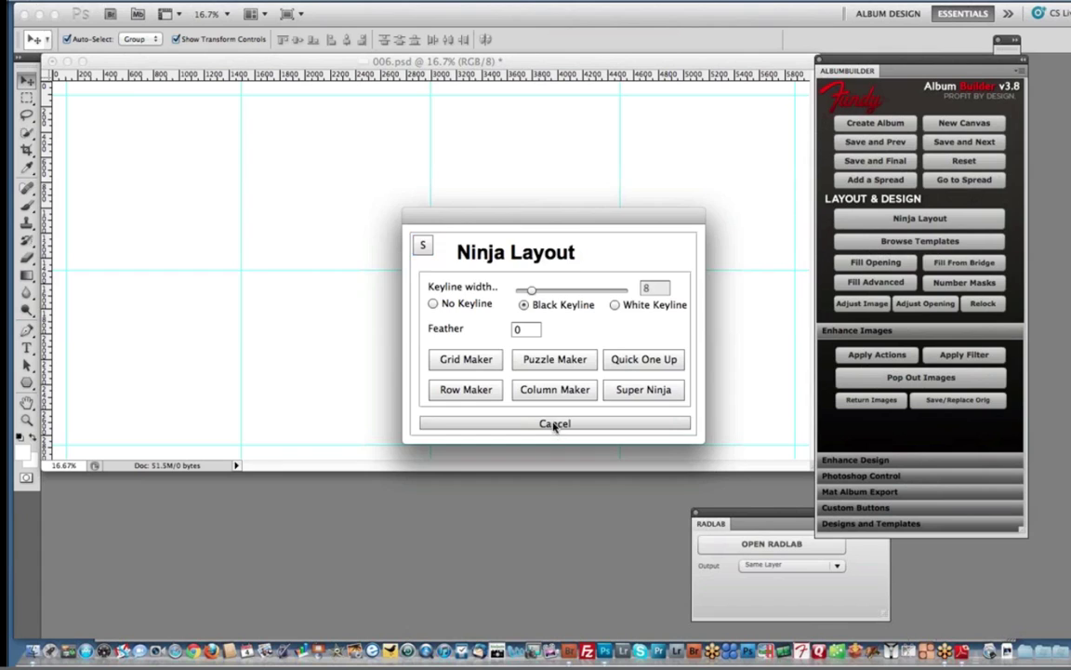
{"action": "left_click", "coordinate": [552, 427]}
- Generate a Super Ninja layout with a vertical main image on the left and a collage of 2 verticals and 0 horizontals
{"action": "left_click", "coordinate": [846, 221]}
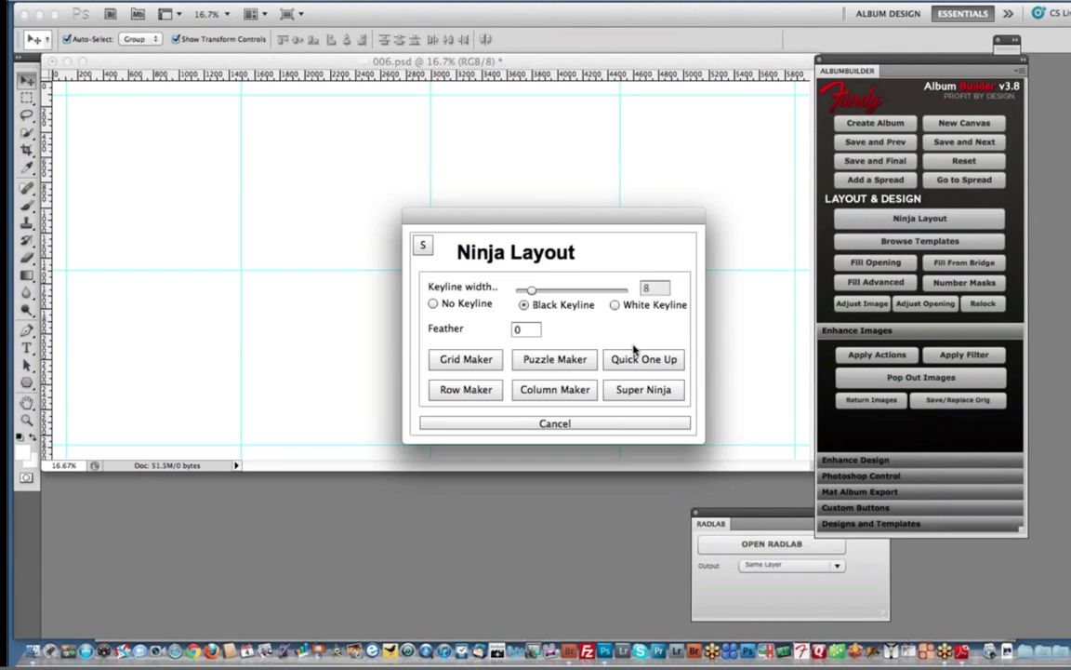
{"action": "left_click", "coordinate": [629, 391]}
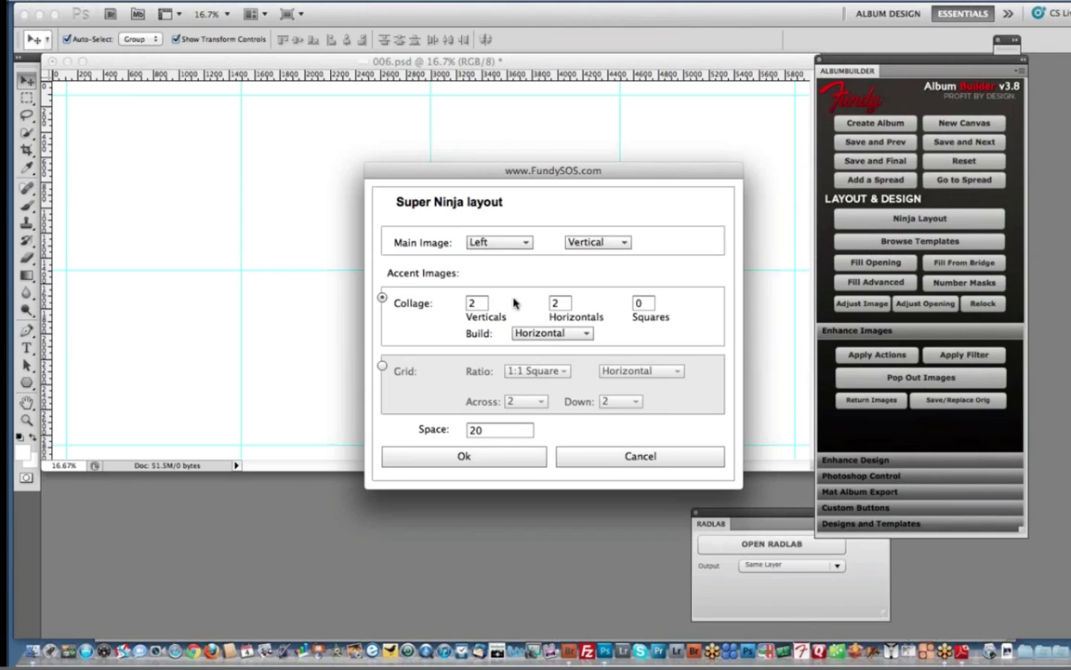
{"action": "left_click", "coordinate": [561, 305]}
{"action": "key", "text": "BackSpace"}
{"action": "type", "text": "0"}
{"action": "left_click", "coordinate": [509, 456]}
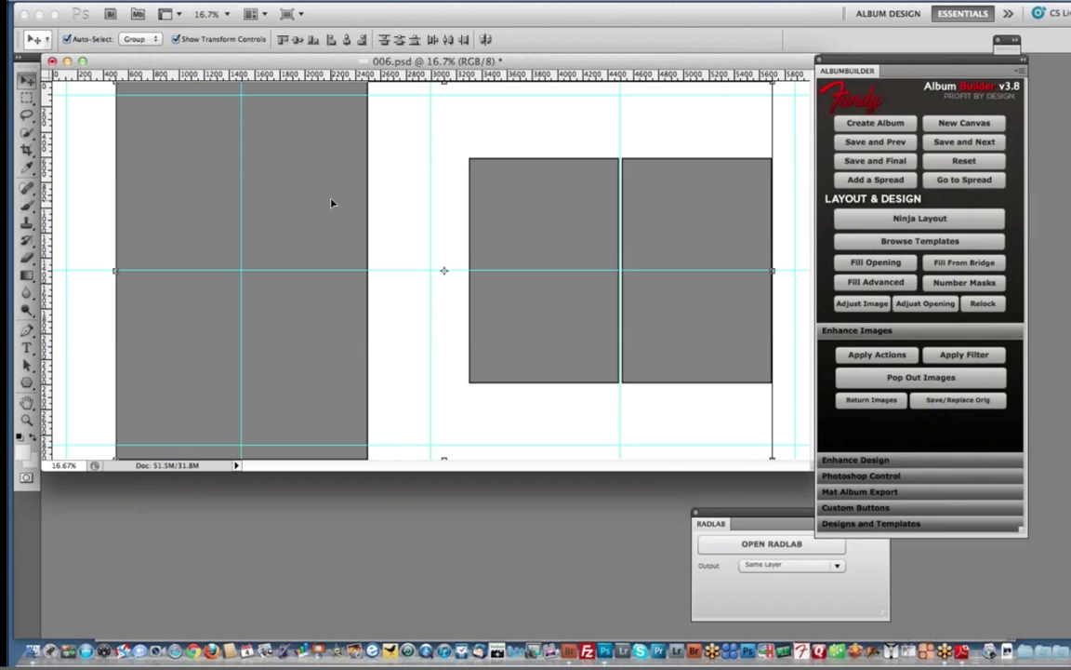
- Switch to Adobe Bridge, place 1495_CG042709W.jpg first in folder 12-13, and fill the three 006.psd openings from Bridge with all three images
{"action": "key", "text": "super+Tab"}
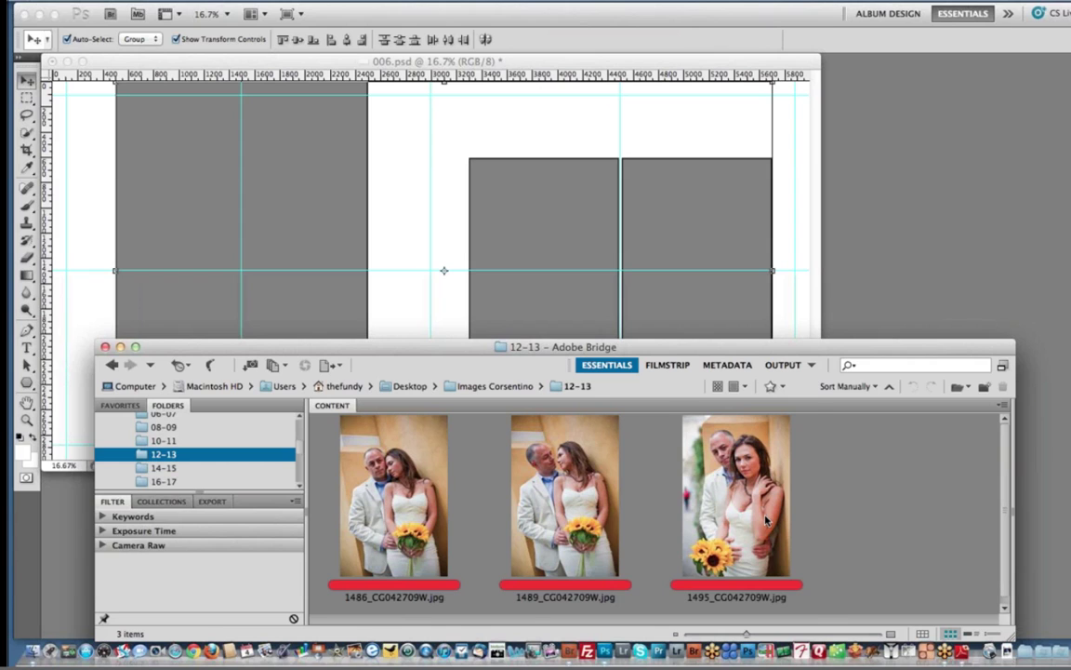
{"action": "left_click", "coordinate": [767, 521]}
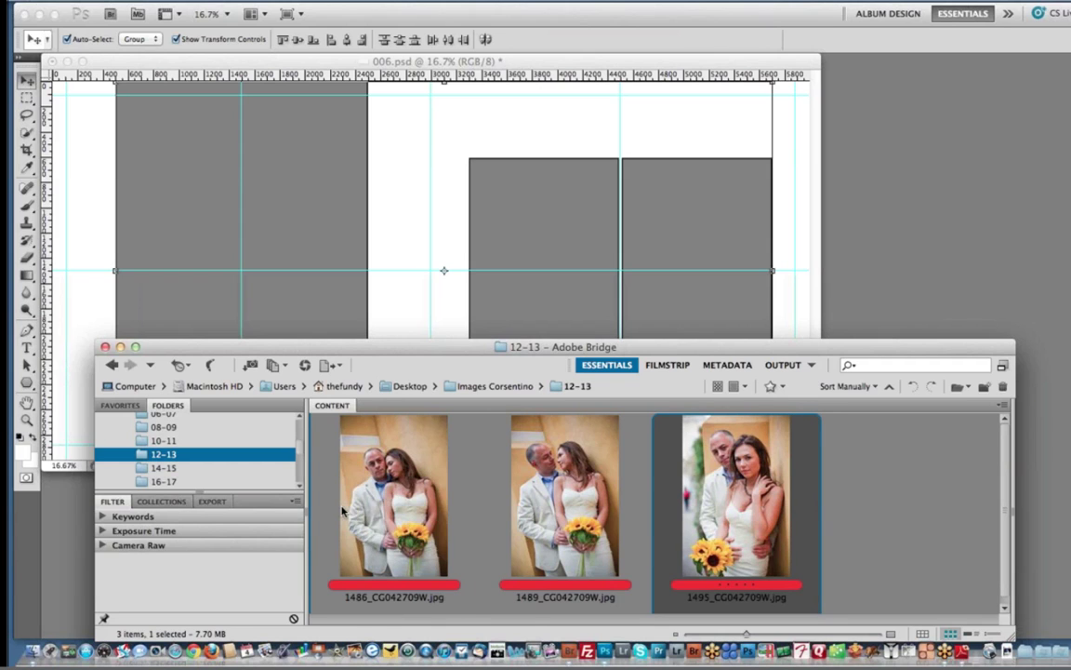
{"action": "left_click_drag", "start_coordinate": [344, 509], "coordinate": [346, 510]}
{"action": "key", "text": "super+a"}
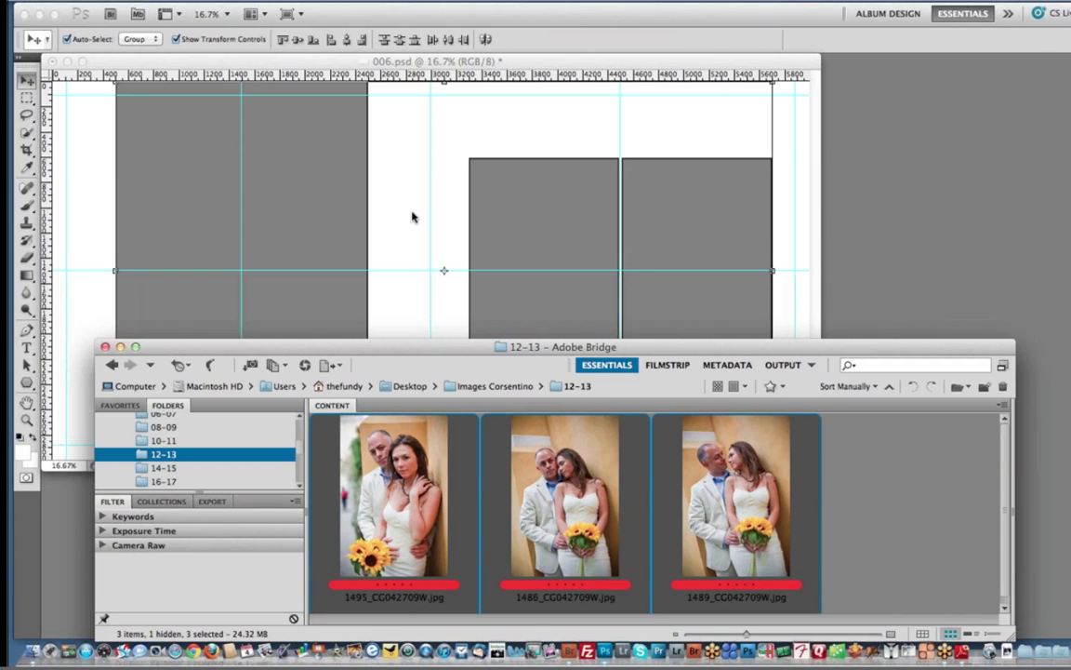
{"action": "left_click", "coordinate": [413, 217]}
{"action": "left_click", "coordinate": [964, 262]}
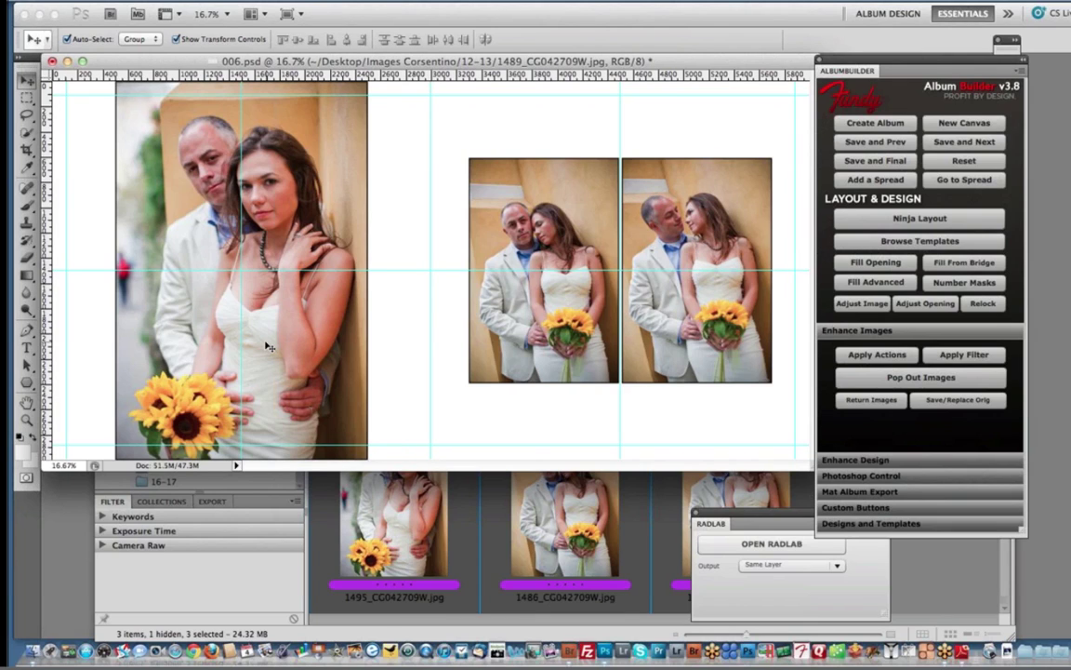
- Flip the large main image horizontally inside its opening and apply the transformation
{"action": "left_click", "coordinate": [911, 460]}
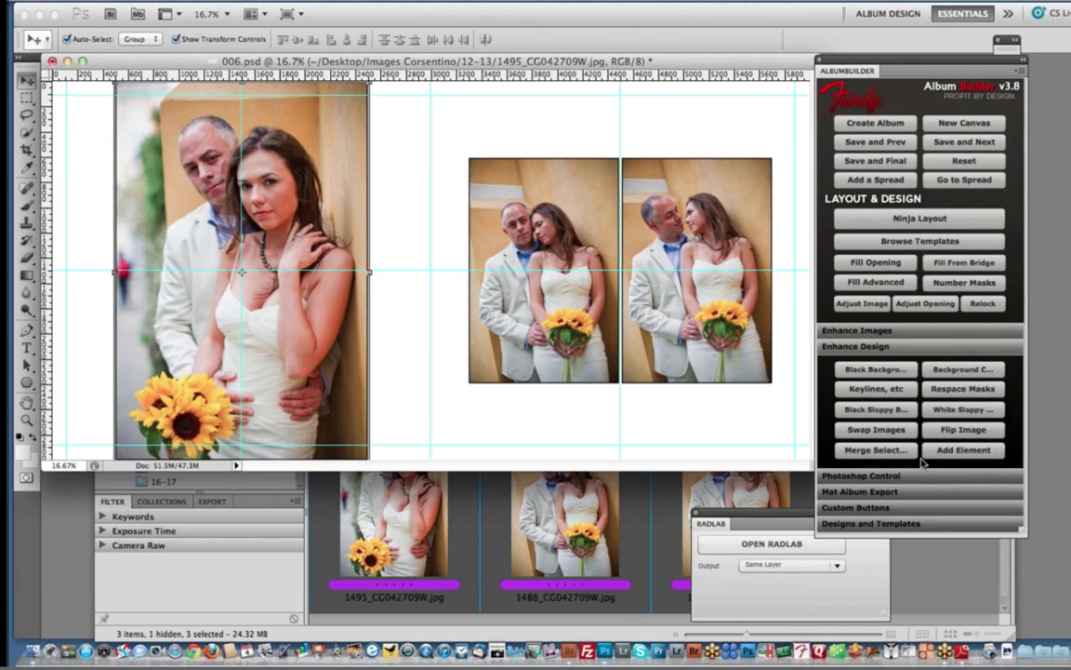
{"action": "left_click", "coordinate": [964, 430]}
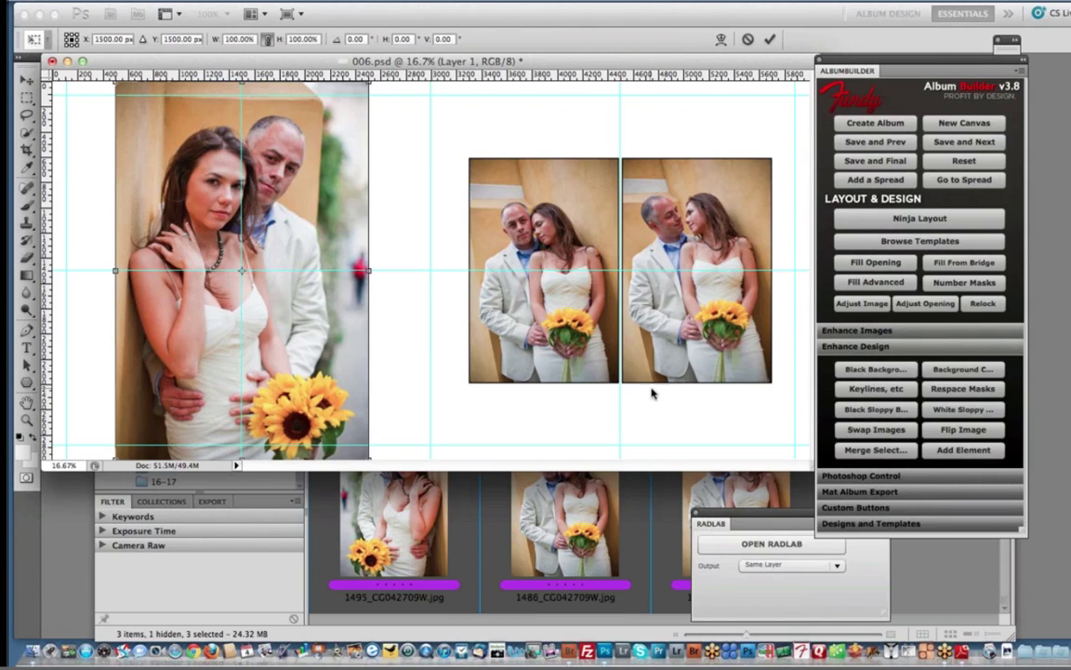
{"action": "key", "text": "Return"}
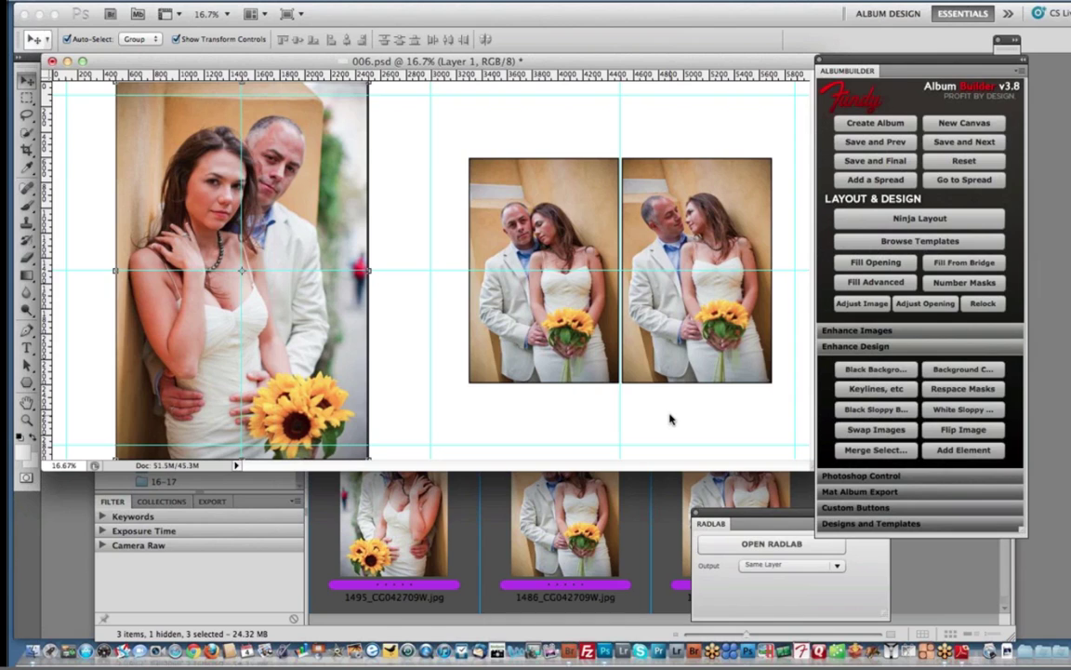
- Select both collage images and review the Pop Out Images options, cancelling without choosing one
{"action": "left_click_drag", "start_coordinate": [682, 418], "coordinate": [507, 255]}
{"action": "left_click", "coordinate": [857, 330]}
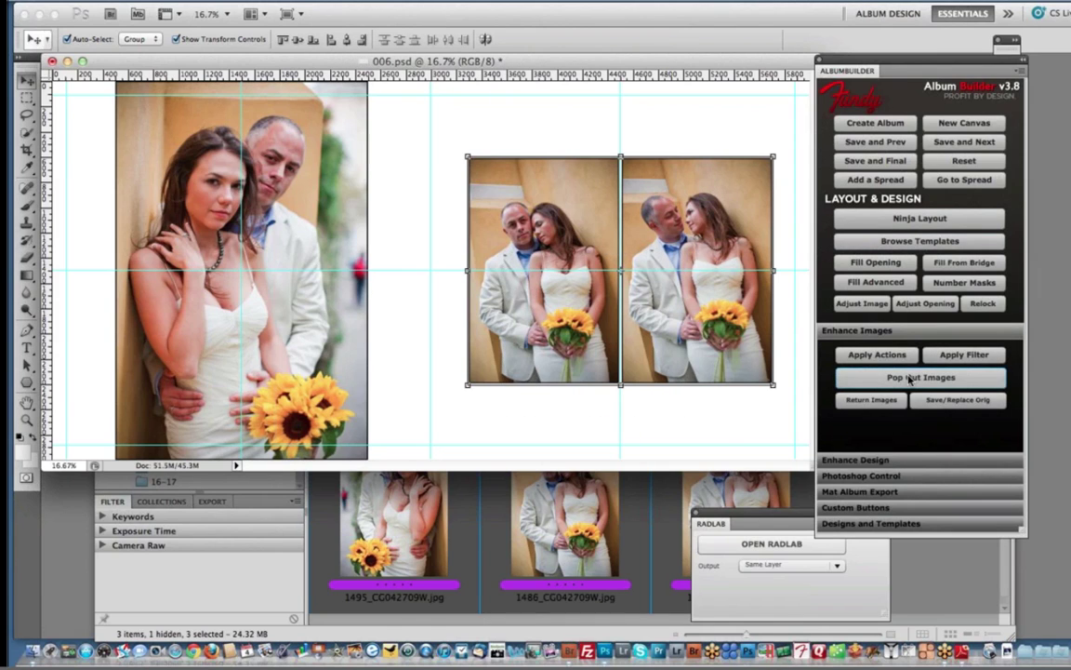
{"action": "left_click", "coordinate": [907, 376]}
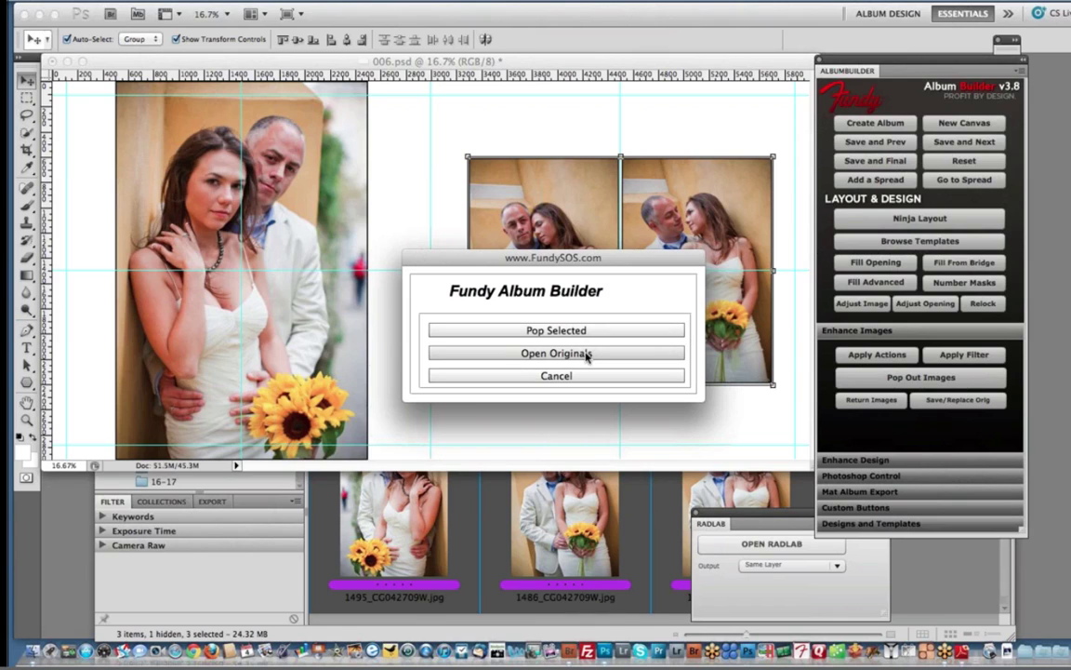
{"action": "left_click", "coordinate": [579, 376]}
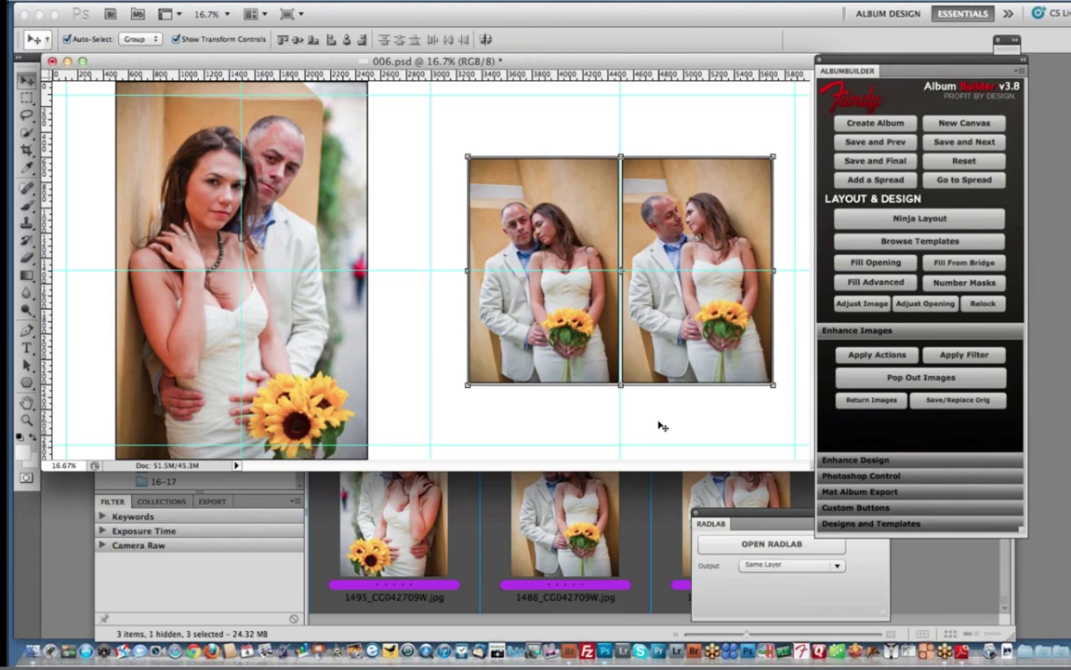
- Scale the two selected collage images and their openings down slightly in proportion
{"action": "left_click", "coordinate": [774, 384]}
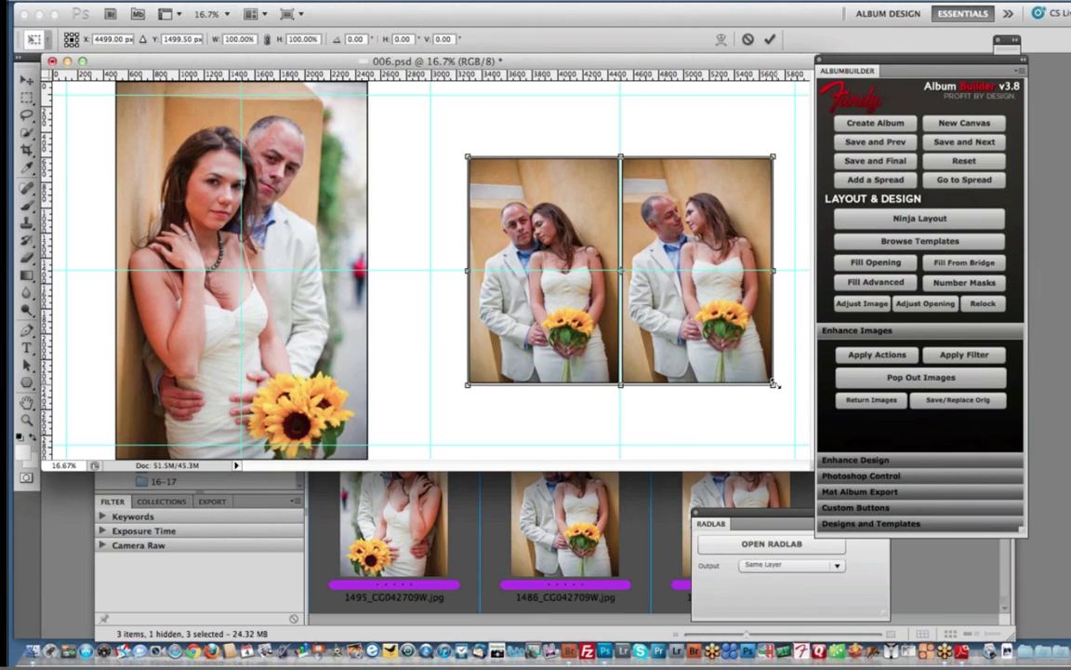
{"action": "left_click_drag", "start_coordinate": [775, 383], "coordinate": [751, 390]}
{"action": "key", "text": "Return"}
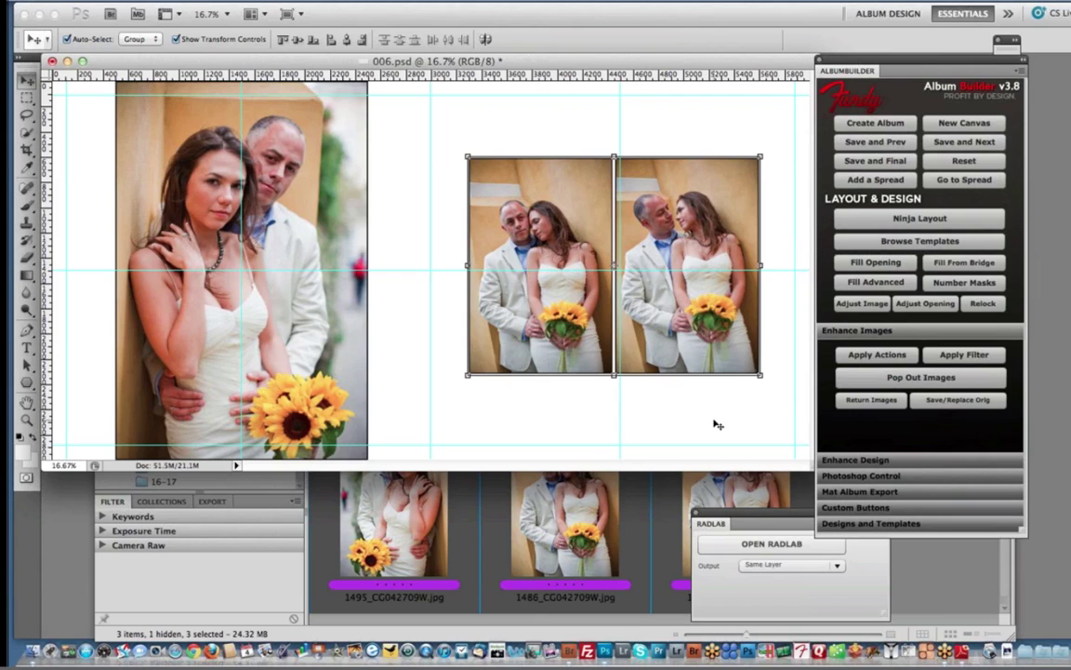
- Refill both collage openings with Fill Advanced using the originals at 125% and no action, positioning each couple within its opening
{"action": "left_click", "coordinate": [895, 284]}
{"action": "left_click", "coordinate": [418, 286]}
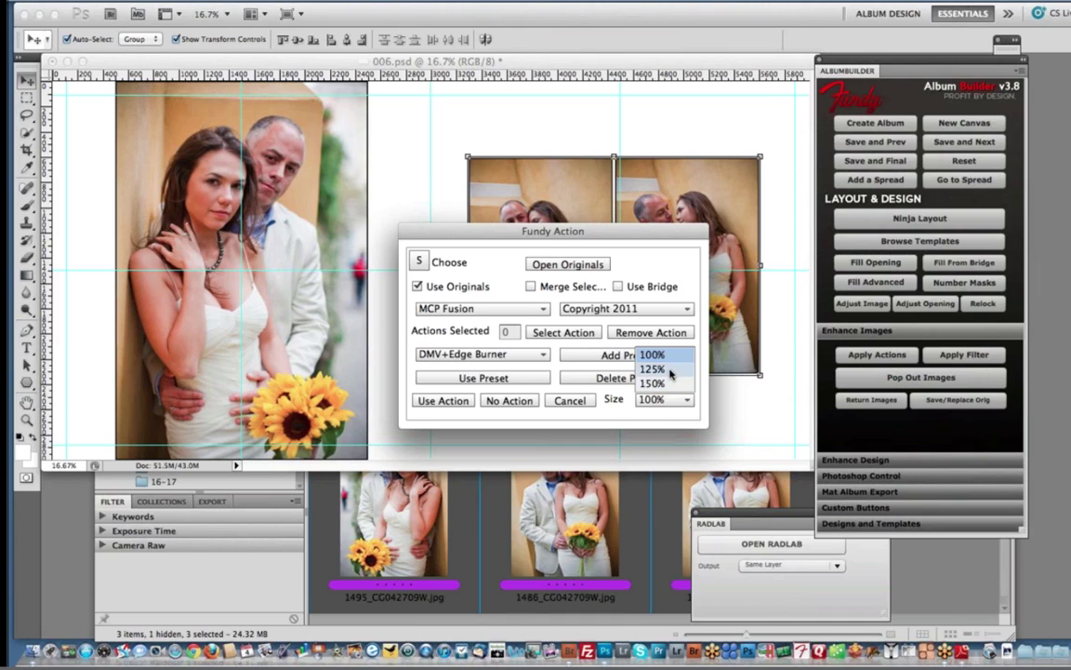
{"action": "left_click", "coordinate": [654, 369]}
{"action": "left_click", "coordinate": [495, 401]}
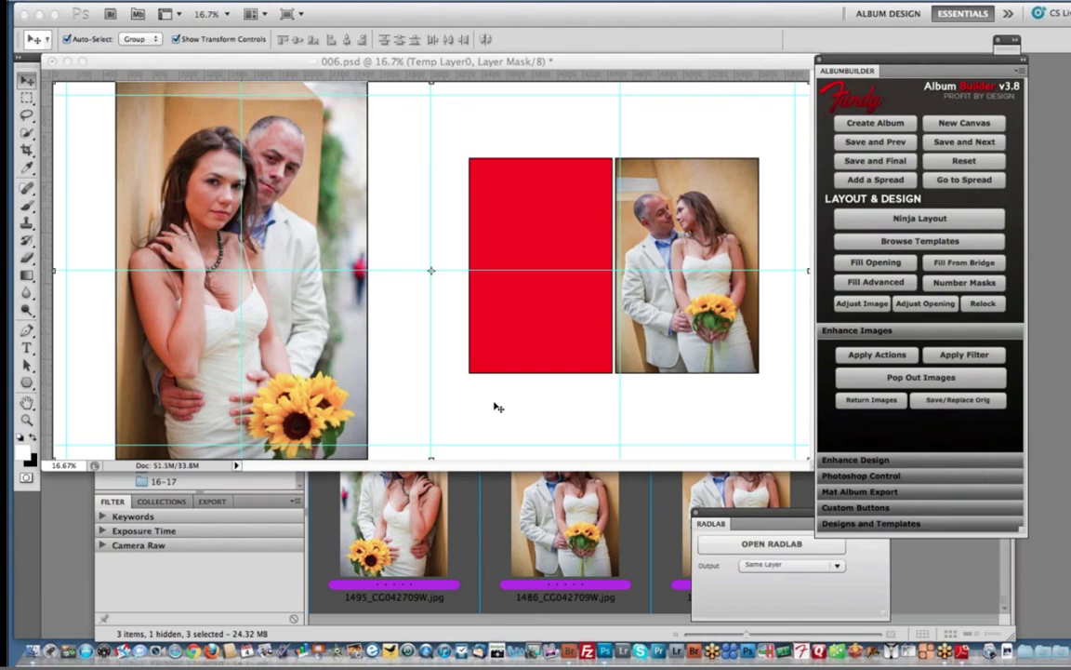
{"action": "left_click_drag", "start_coordinate": [589, 211], "coordinate": [595, 213]}
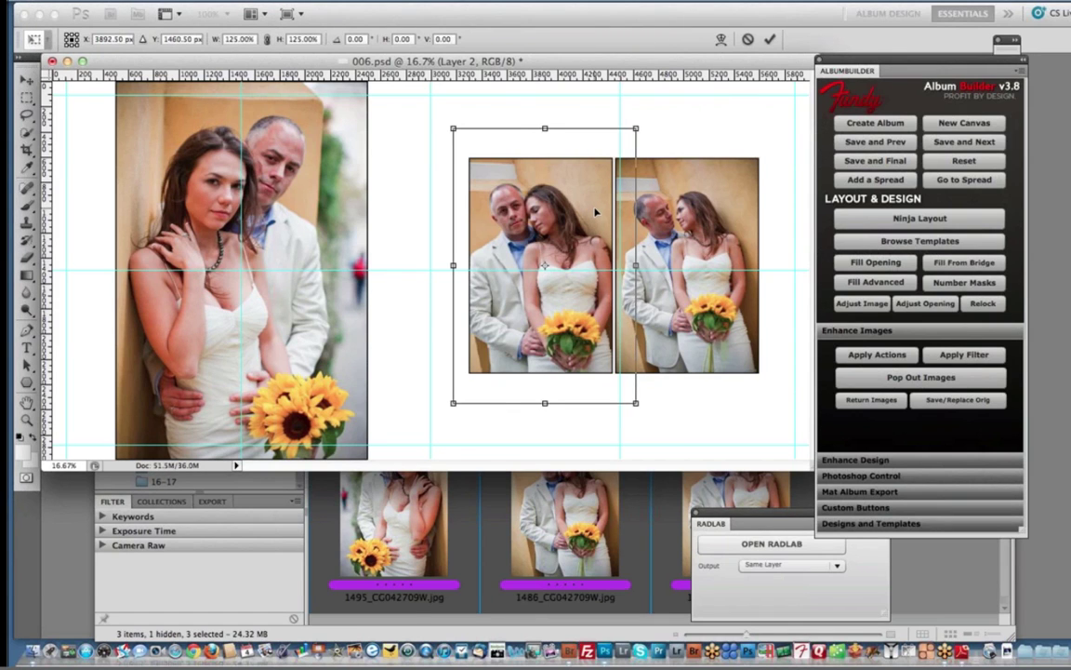
{"action": "key", "text": "Return"}
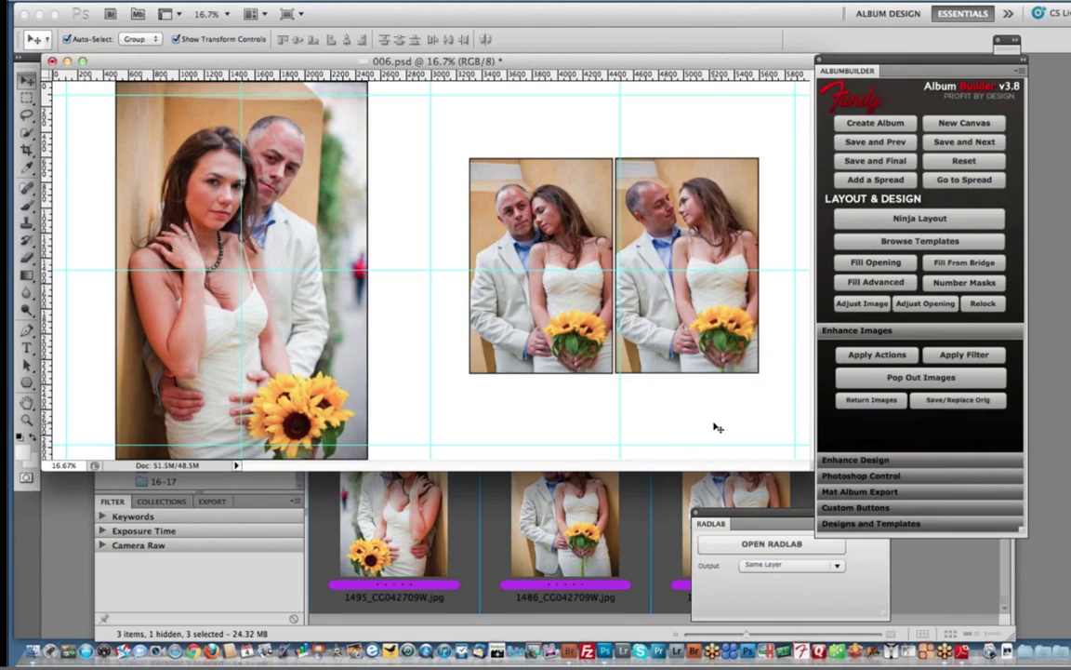
- Centre the two collage images on the right page's guides and swap them with each other
{"action": "left_click_drag", "start_coordinate": [711, 425], "coordinate": [608, 225]}
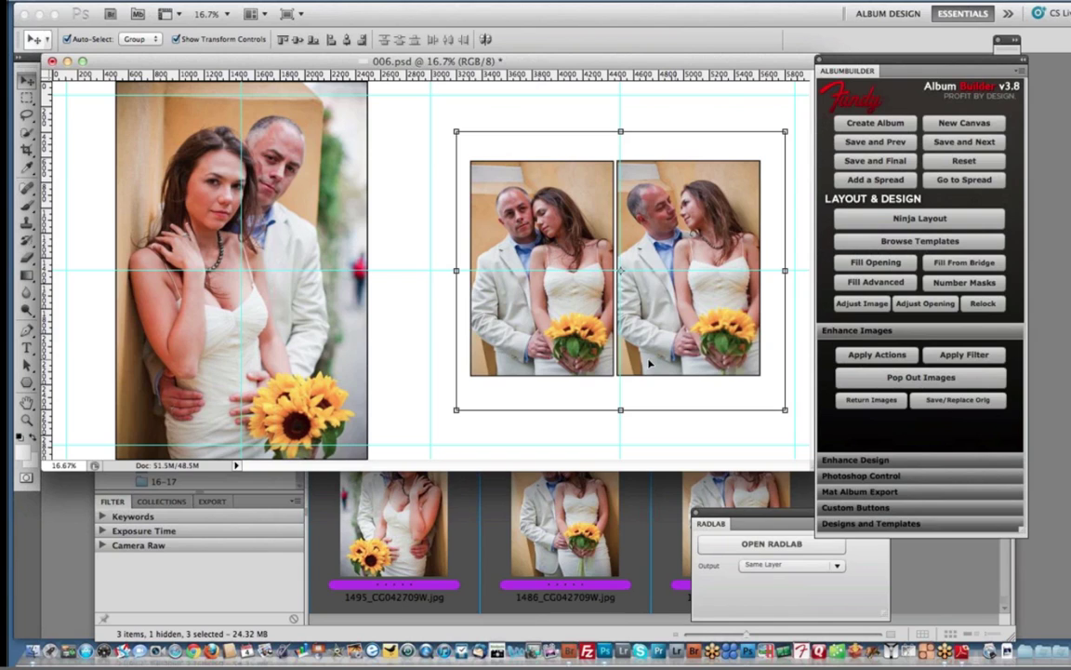
{"action": "left_click", "coordinate": [916, 460]}
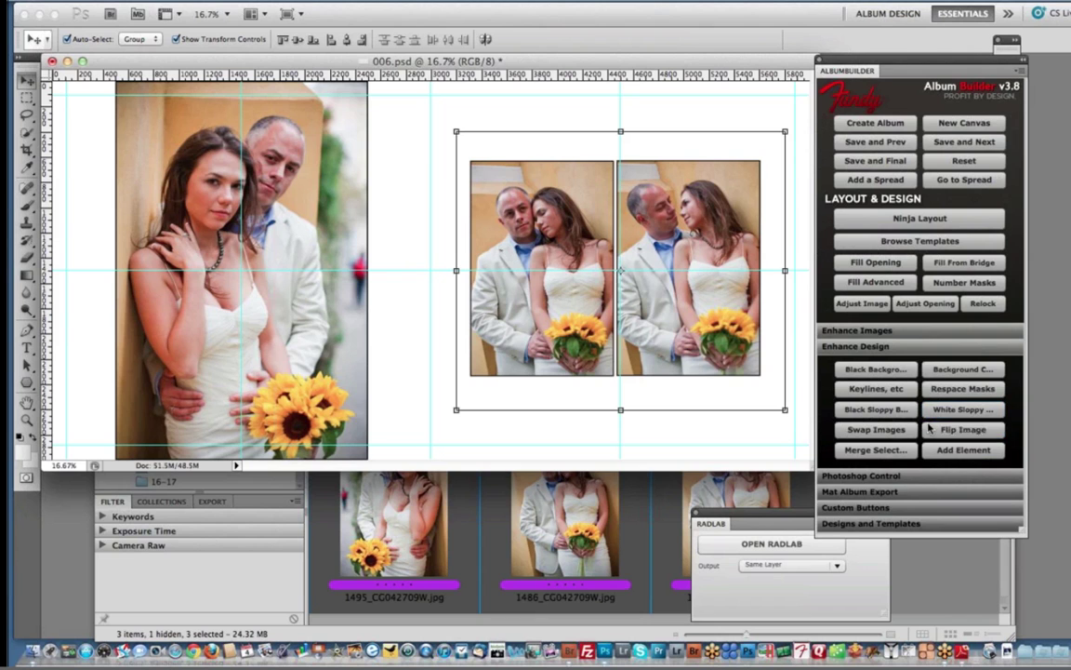
{"action": "left_click", "coordinate": [875, 429]}
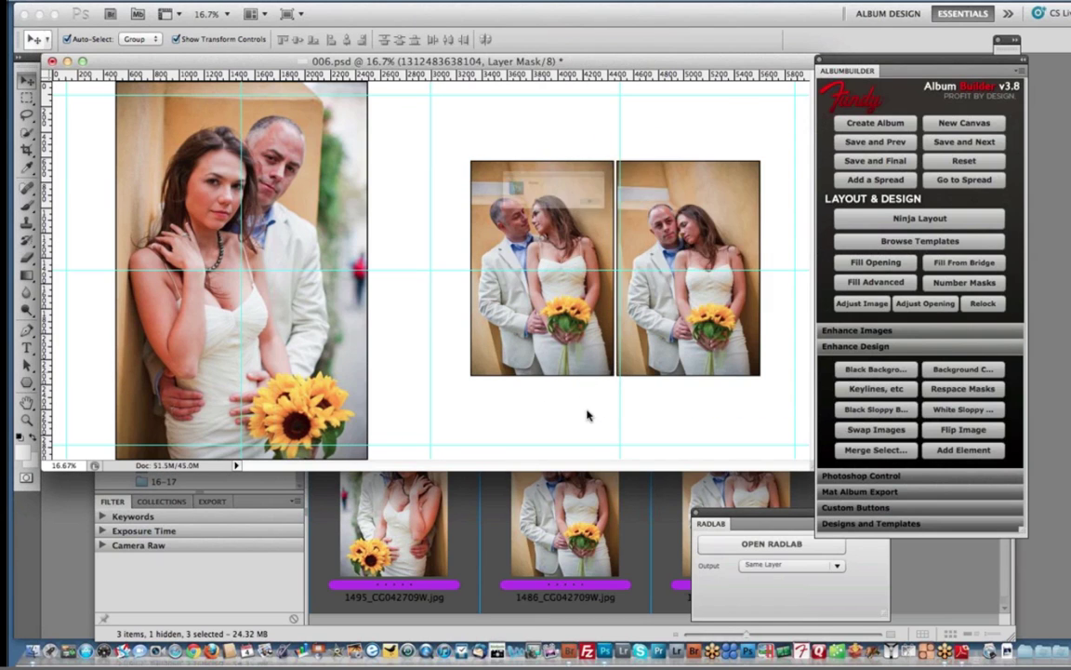
- Swap the large main image with the right-hand collage image
{"action": "left_click", "coordinate": [673, 229]}
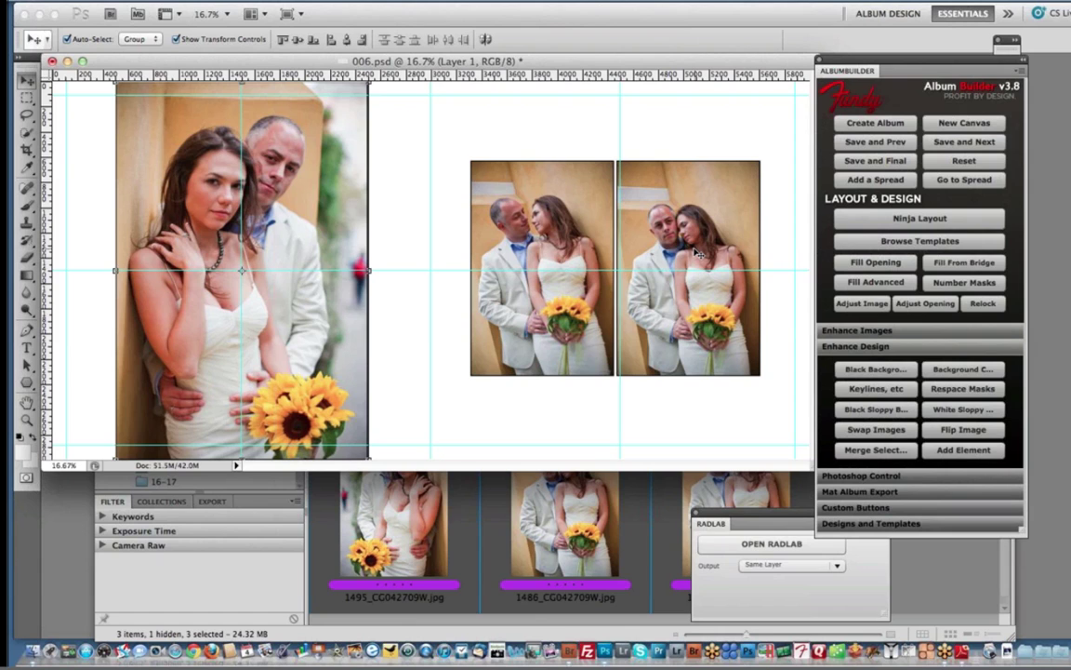
{"action": "left_click", "coordinate": [876, 429]}
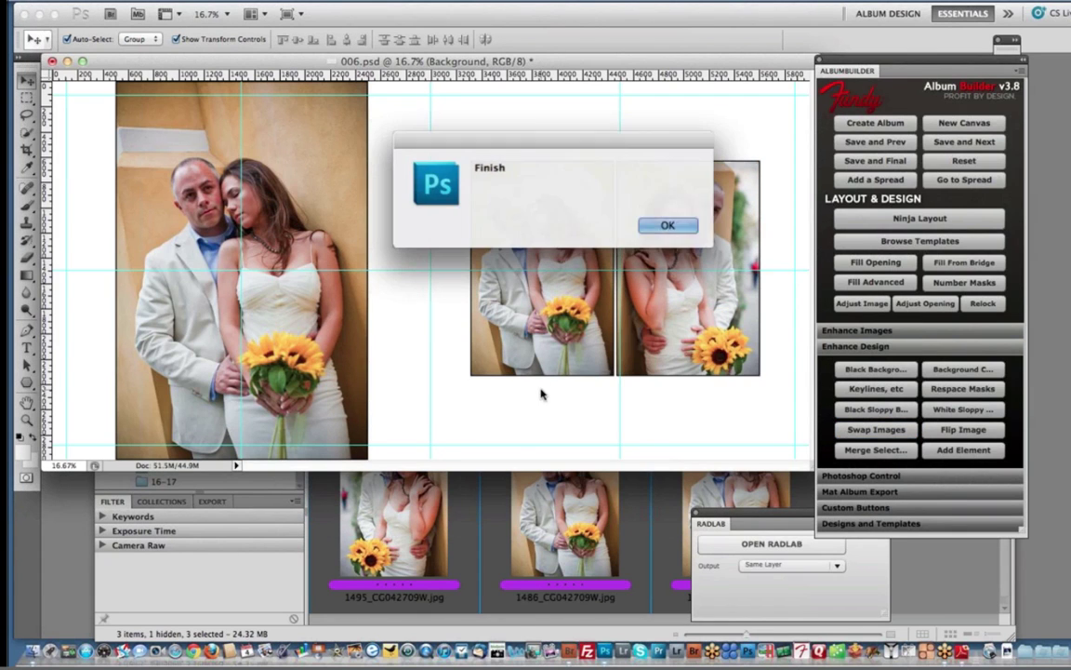
{"action": "left_click", "coordinate": [666, 225]}
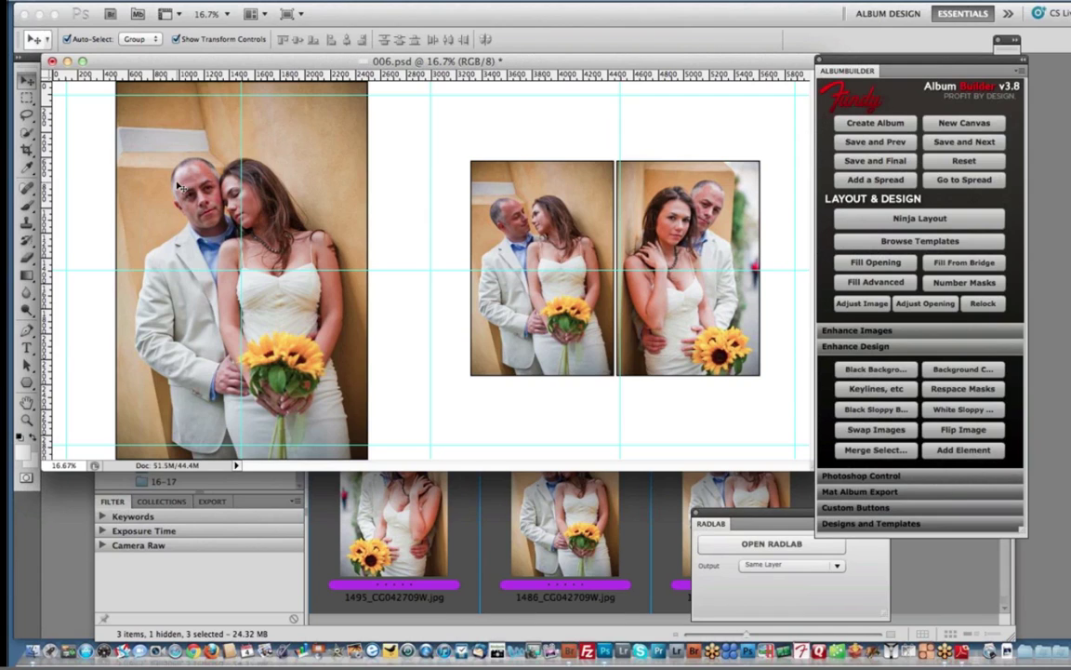
- Refill the large main opening with 1486_CG042709W.jpg from Bridge
{"action": "left_click", "coordinate": [261, 166]}
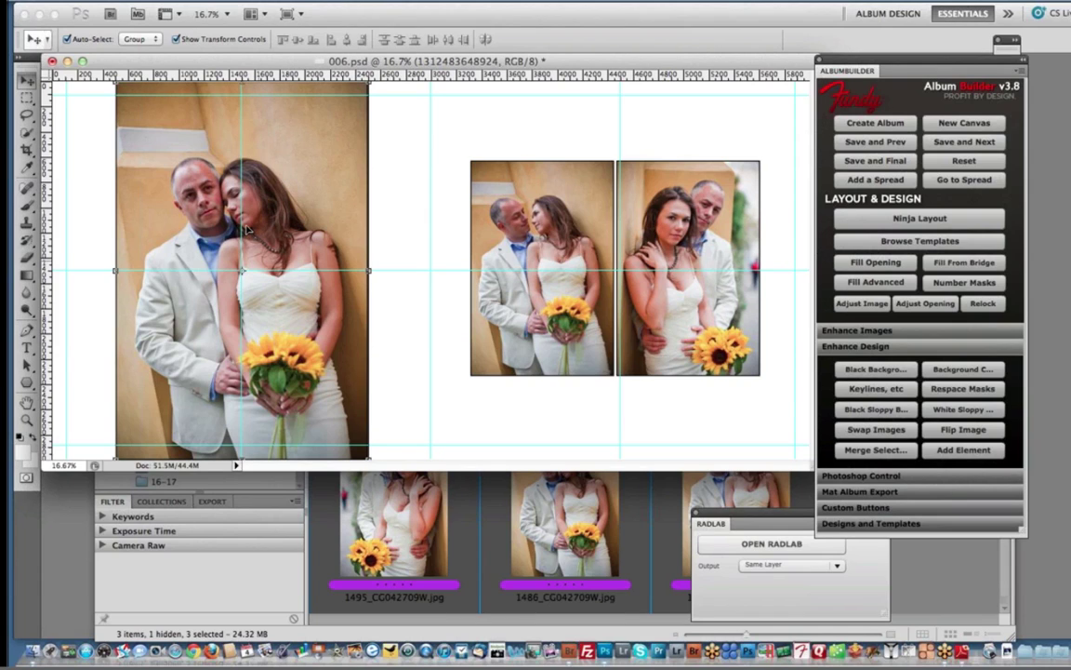
{"action": "left_click", "coordinate": [928, 572]}
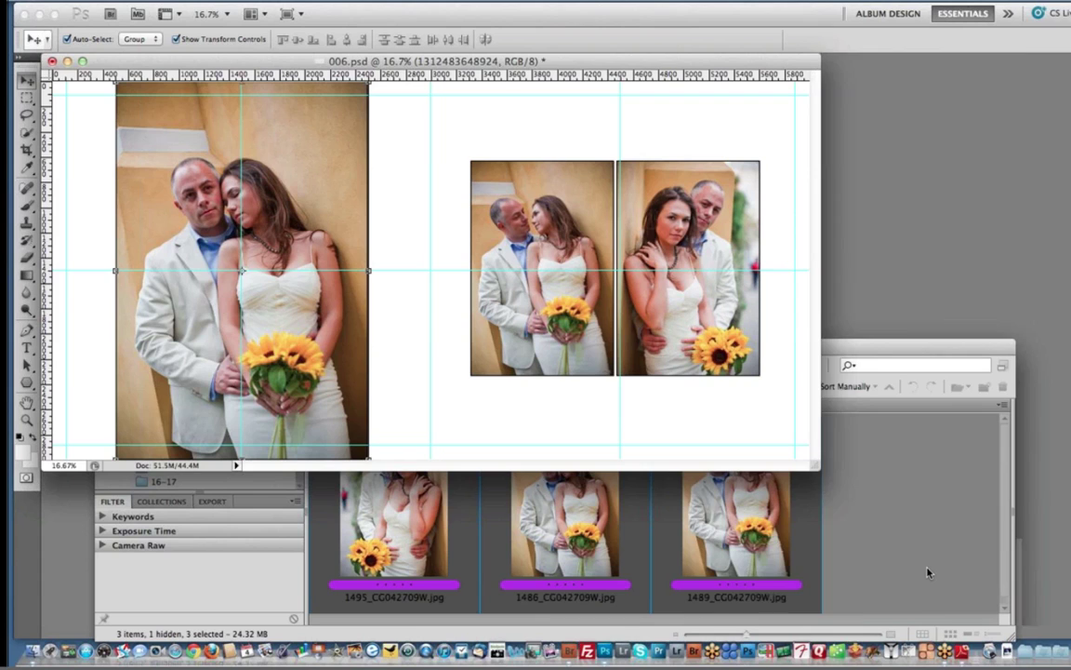
{"action": "left_click", "coordinate": [566, 521]}
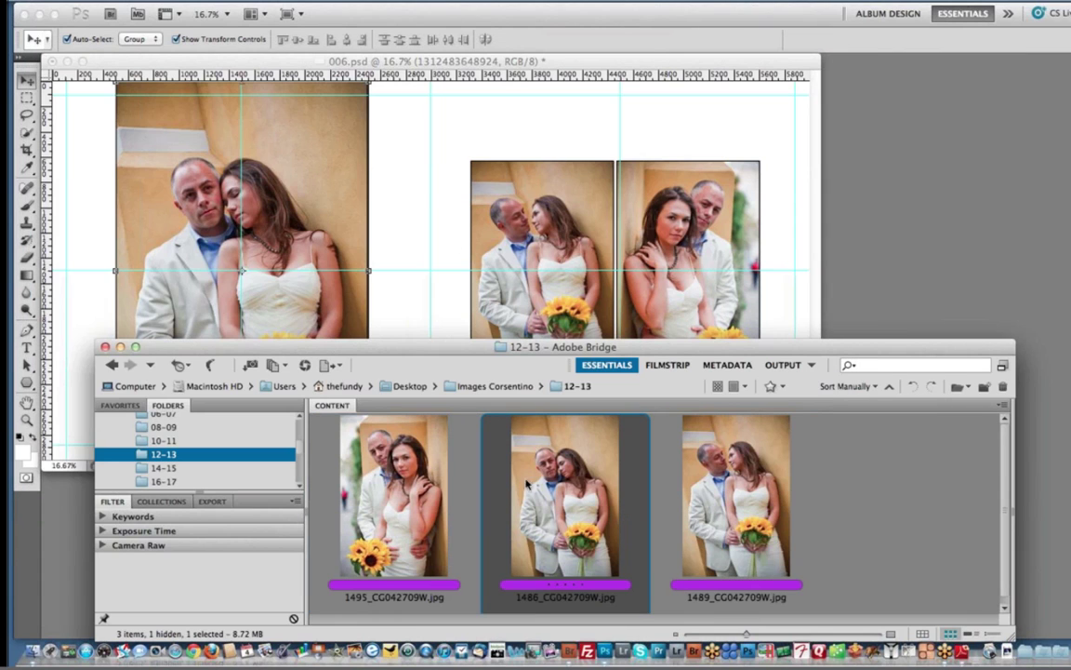
{"action": "left_click", "coordinate": [425, 190]}
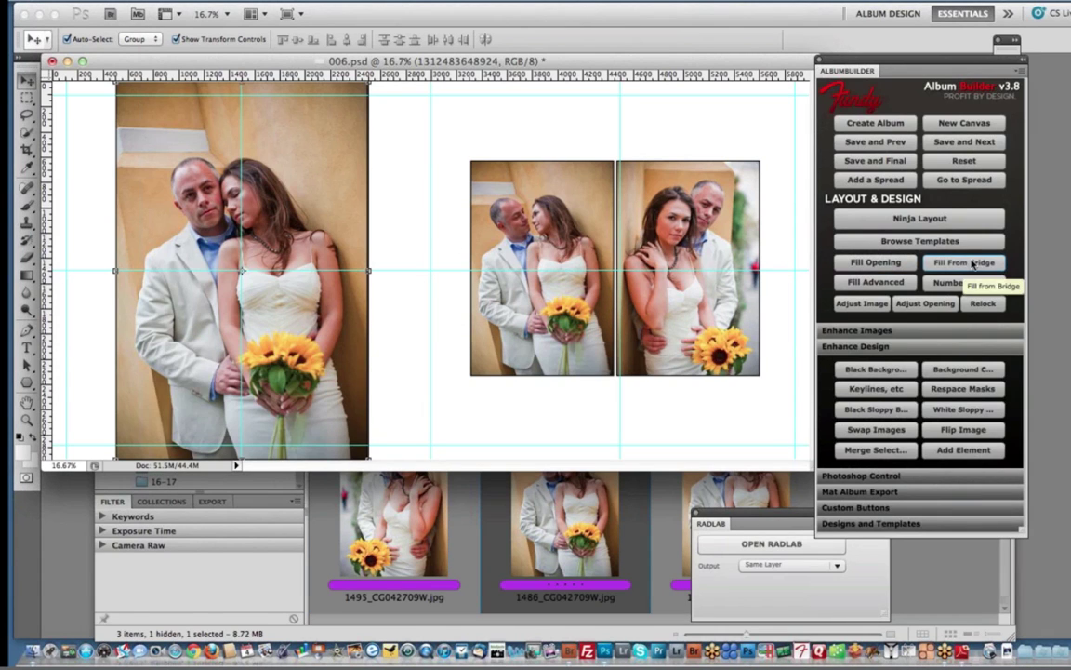
{"action": "left_click", "coordinate": [964, 262]}
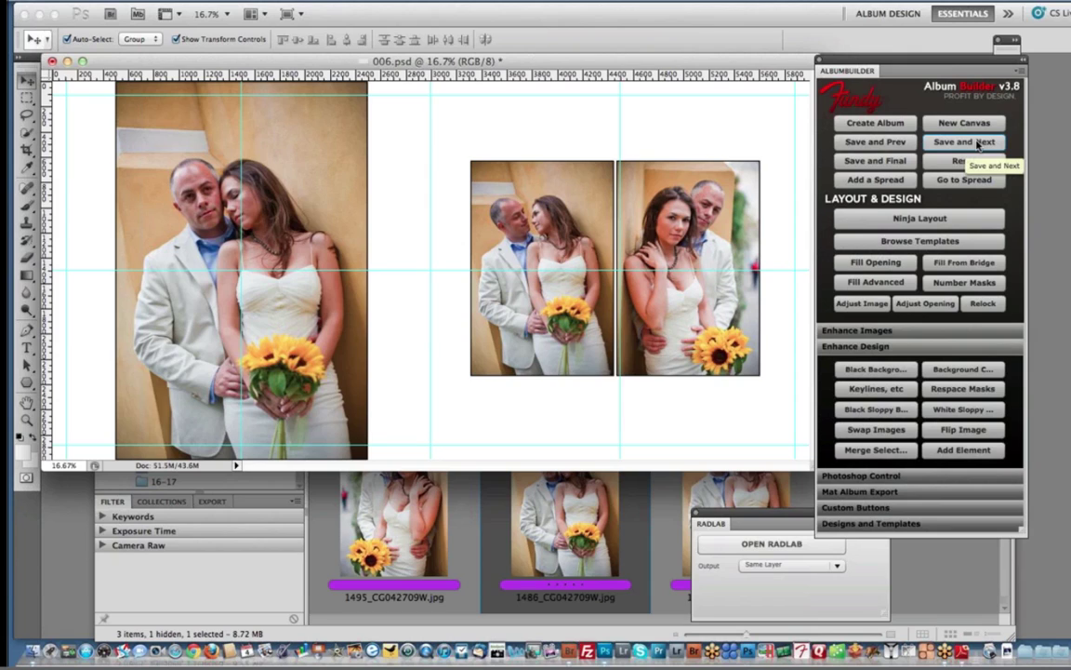
- Save the finished 006.psd spread and advance to the next spread
{"action": "left_click", "coordinate": [978, 145]}
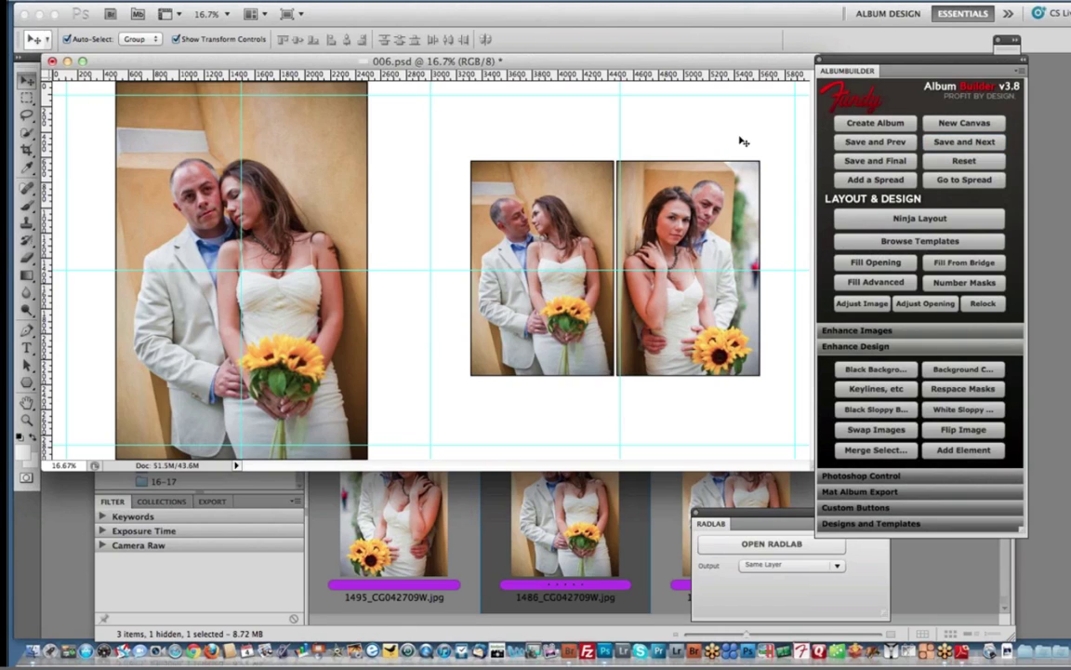
{"action": "left_click", "coordinate": [714, 230]}
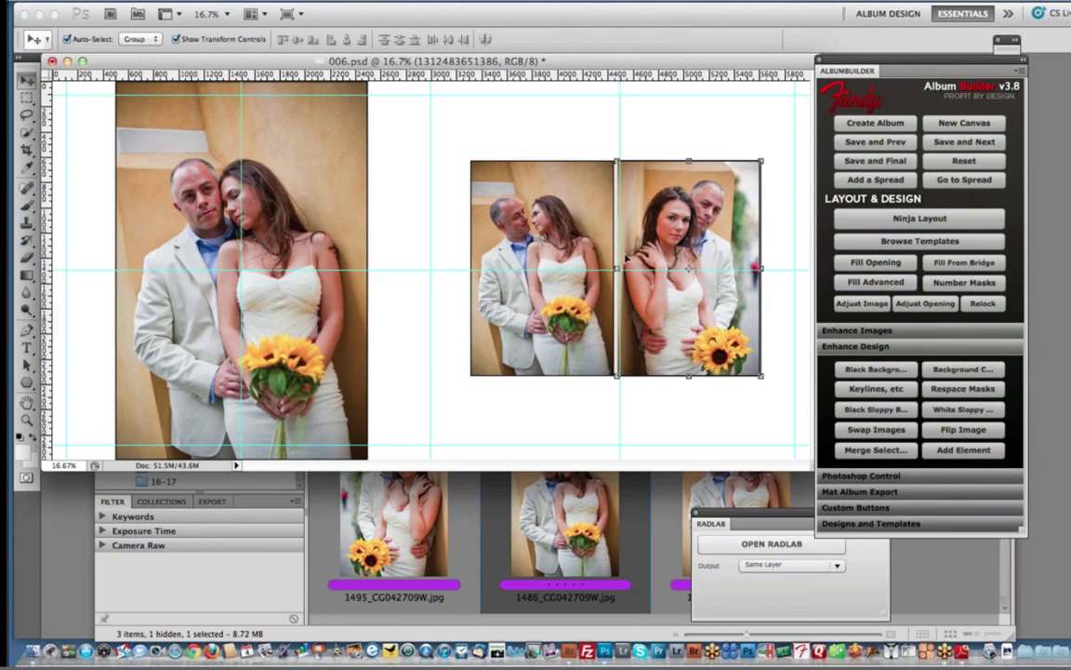
{"action": "left_click", "coordinate": [561, 242]}
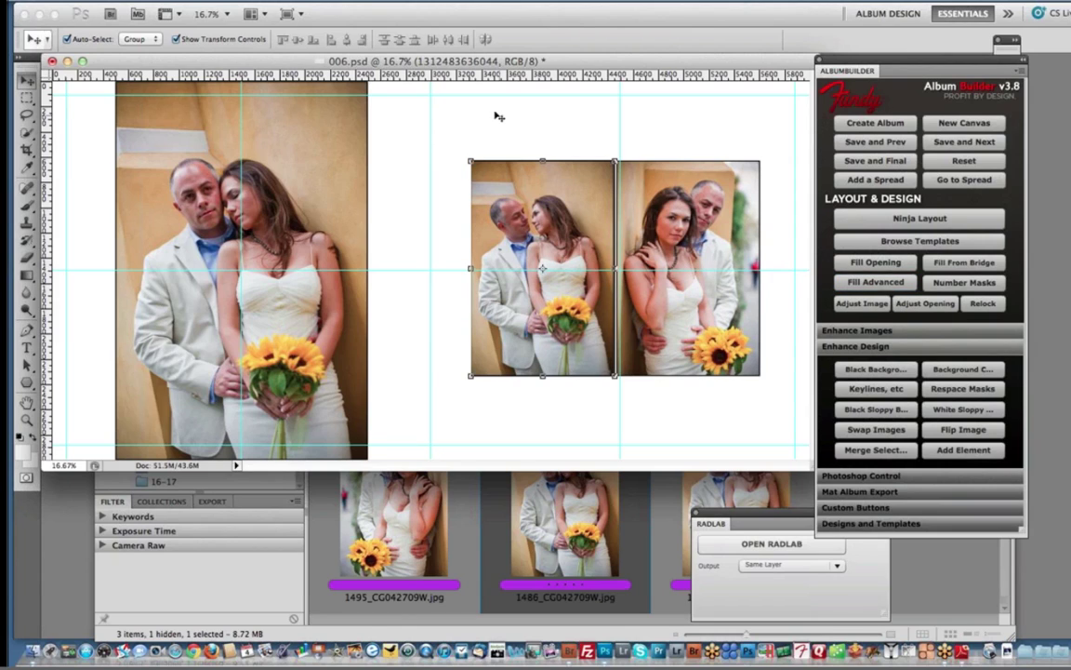
{"action": "left_click", "coordinate": [521, 113]}
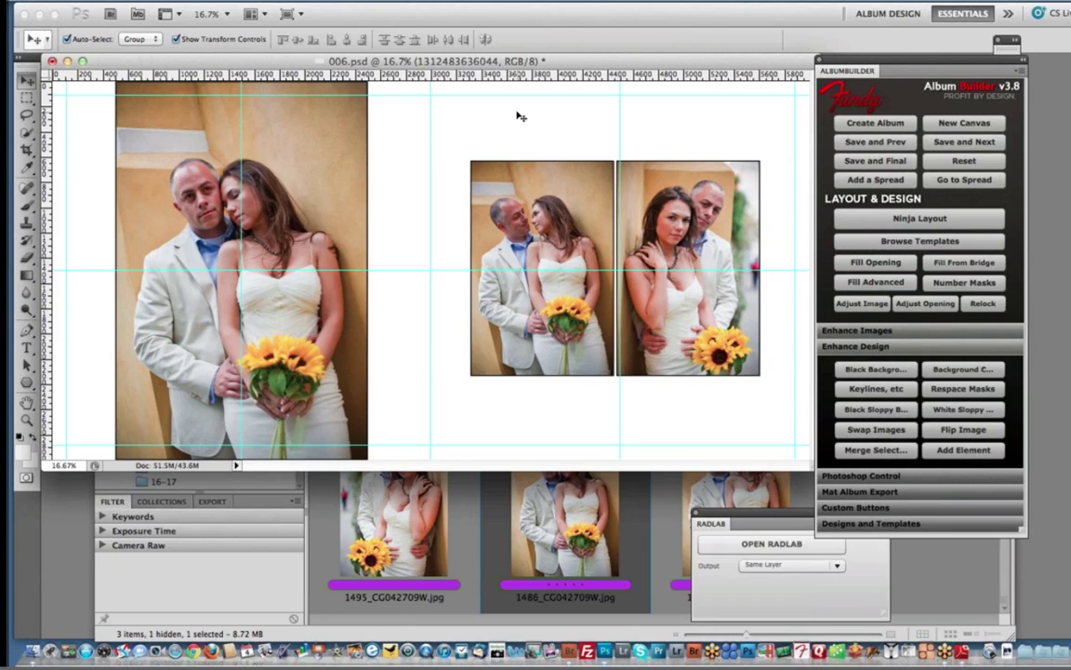
{"action": "left_click", "coordinate": [958, 141]}
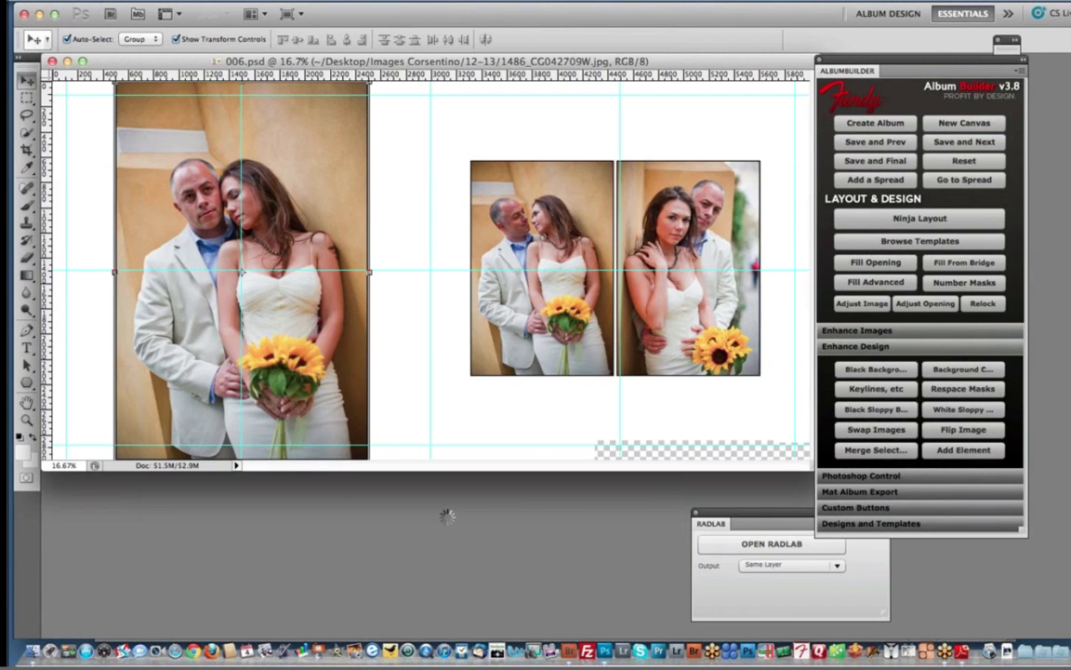
- Switch to Adobe Bridge, show folder 14-15, and move 1470_CG042709W.jpg to the first place
{"action": "key", "text": "super+Tab"}
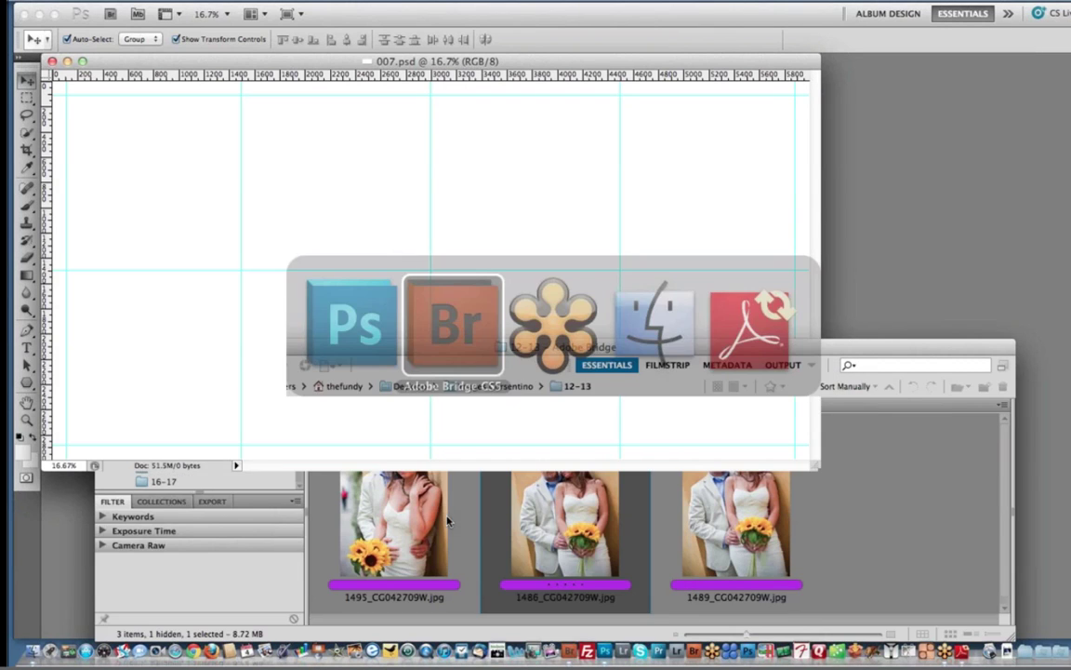
{"action": "key", "text": "Down"}
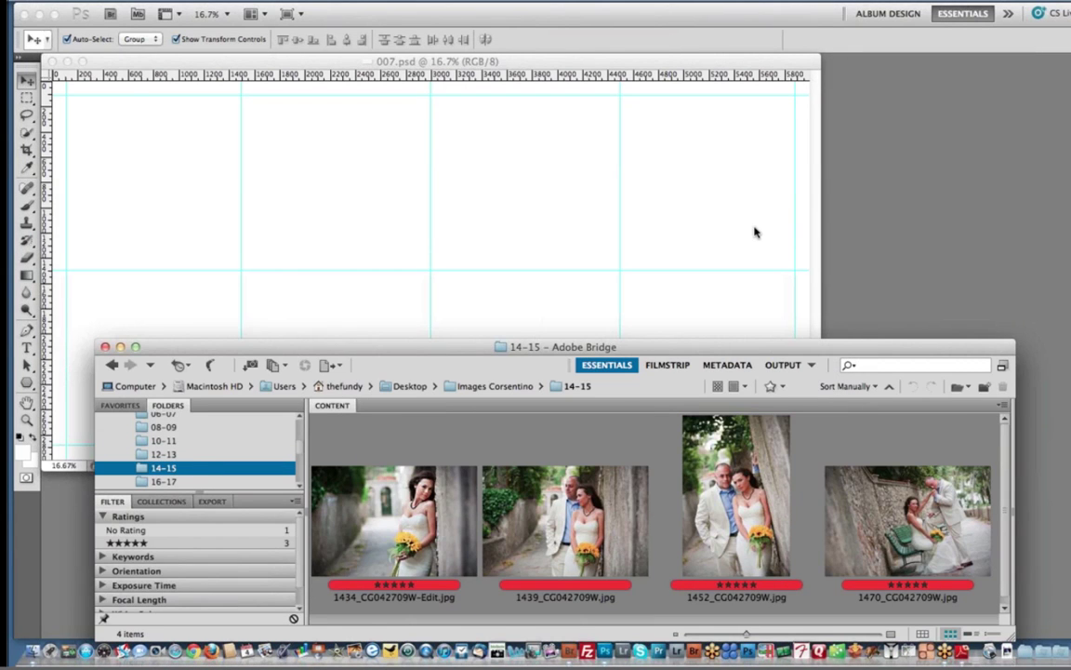
{"action": "left_click_drag", "start_coordinate": [872, 523], "coordinate": [316, 479]}
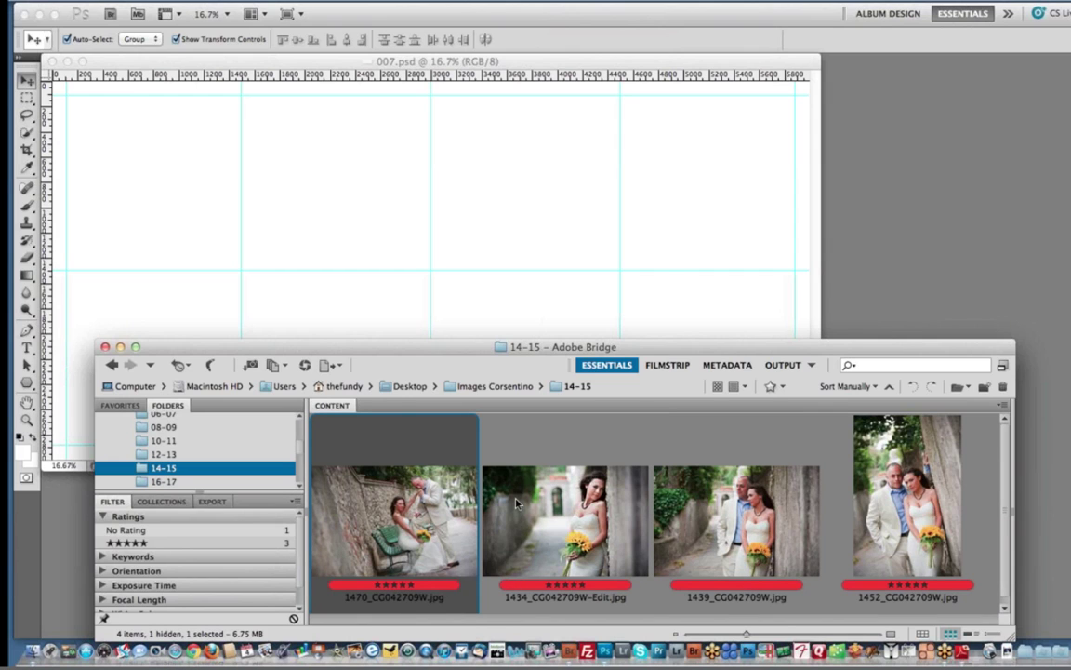
- Return to Photoshop and make a full-height main opening about 4200 px wide from the spread's left edge with Ninja Layout's Quick One Up
{"action": "left_click", "coordinate": [668, 257]}
{"action": "key", "text": "super+minus"}
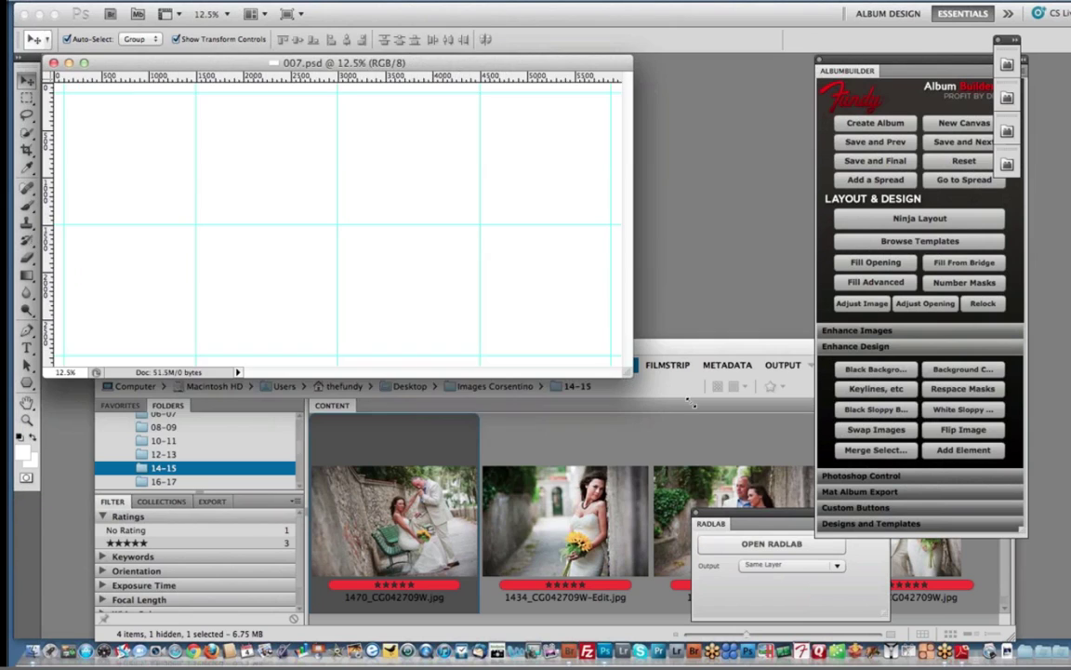
{"action": "left_click_drag", "start_coordinate": [632, 372], "coordinate": [782, 437]}
{"action": "key", "text": "m"}
{"action": "left_click_drag", "start_coordinate": [102, 95], "coordinate": [524, 378]}
{"action": "left_click", "coordinate": [528, 410]}
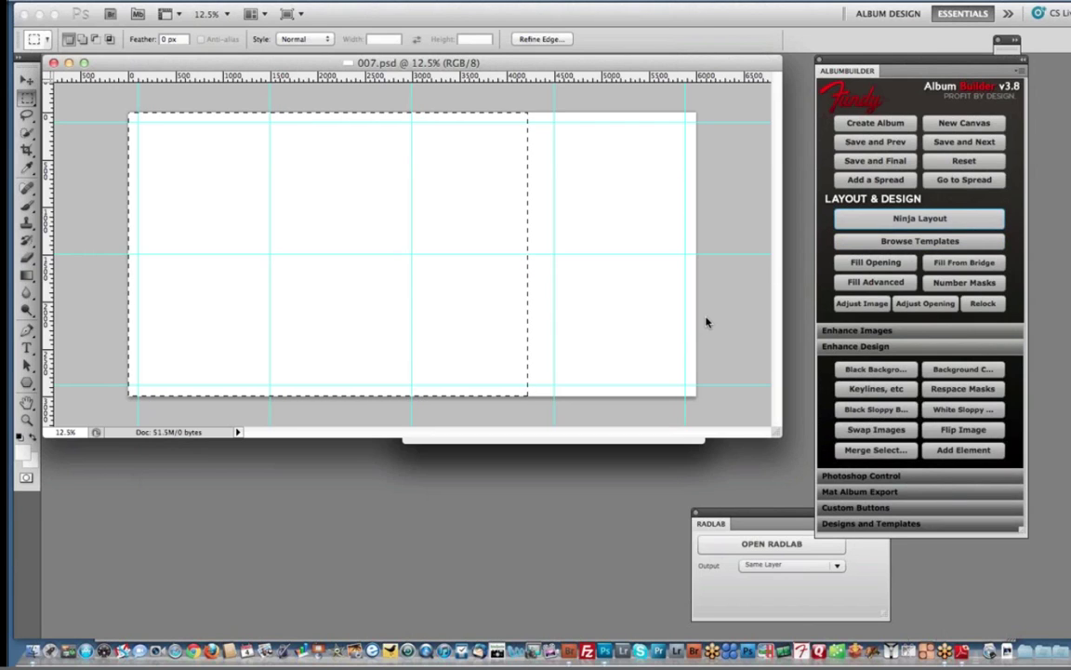
{"action": "left_click", "coordinate": [631, 359]}
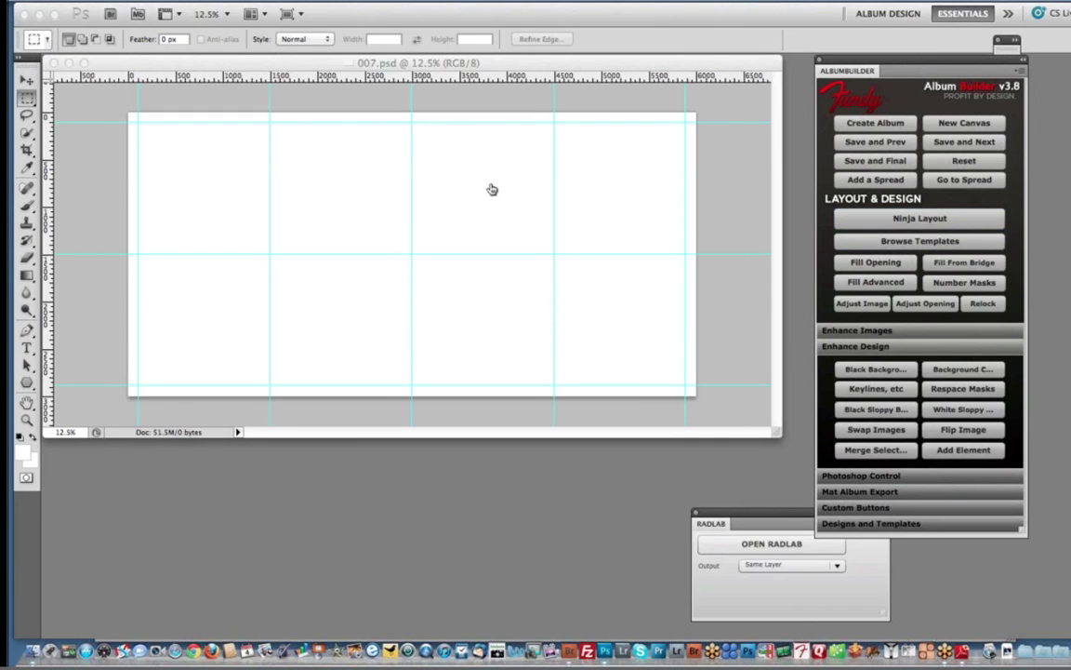
- Build a Column Maker collage about 2250 px wide over the main opening's right edge, with two horizontal openings in column 1 and one vertical in column 2
{"action": "key", "text": "super+Tab"}
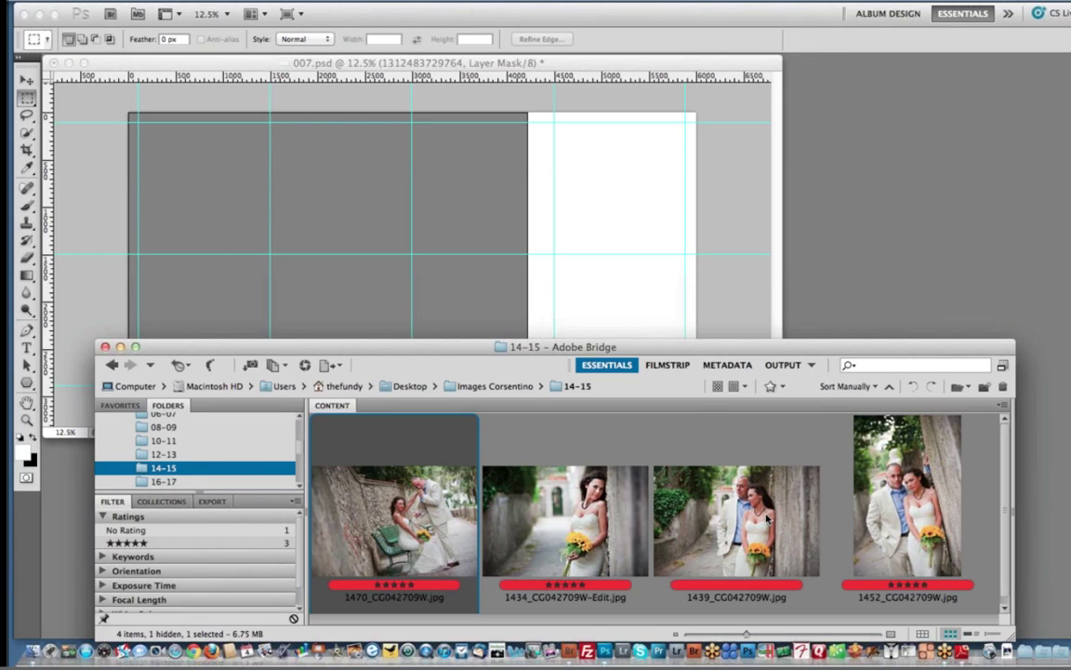
{"action": "key", "text": "super+Tab"}
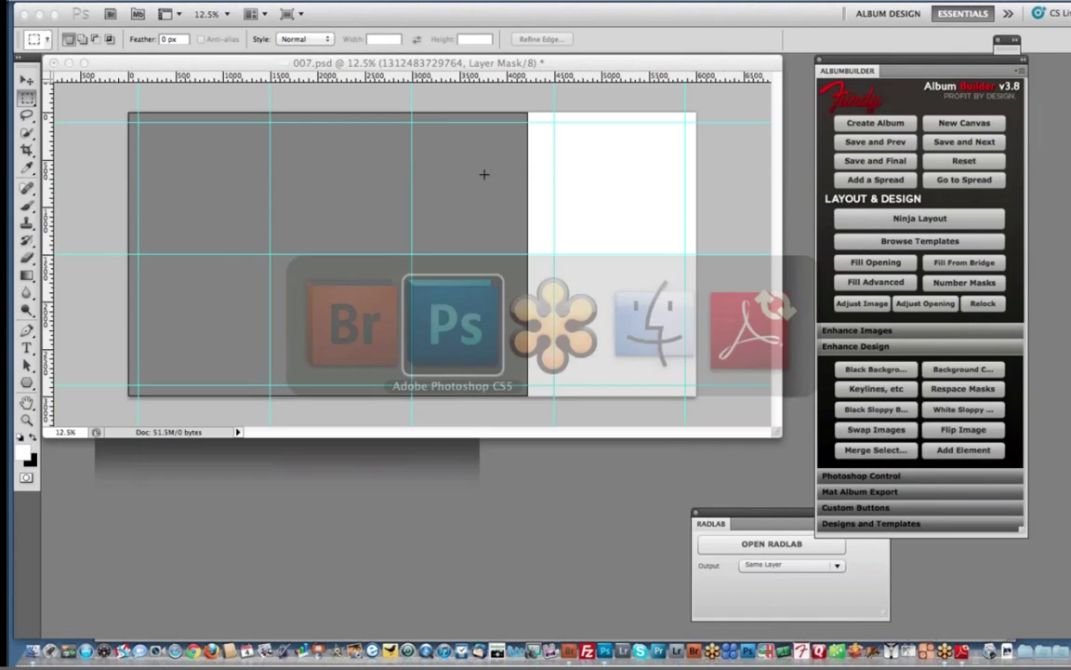
{"action": "left_click_drag", "start_coordinate": [460, 152], "coordinate": [671, 358]}
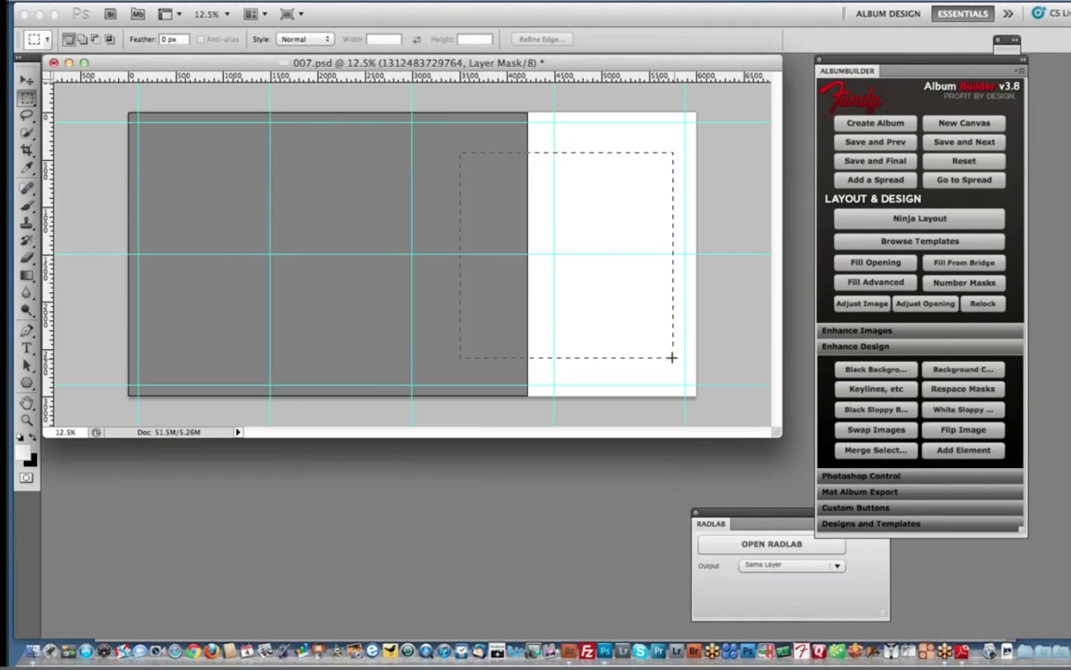
{"action": "left_click", "coordinate": [895, 224]}
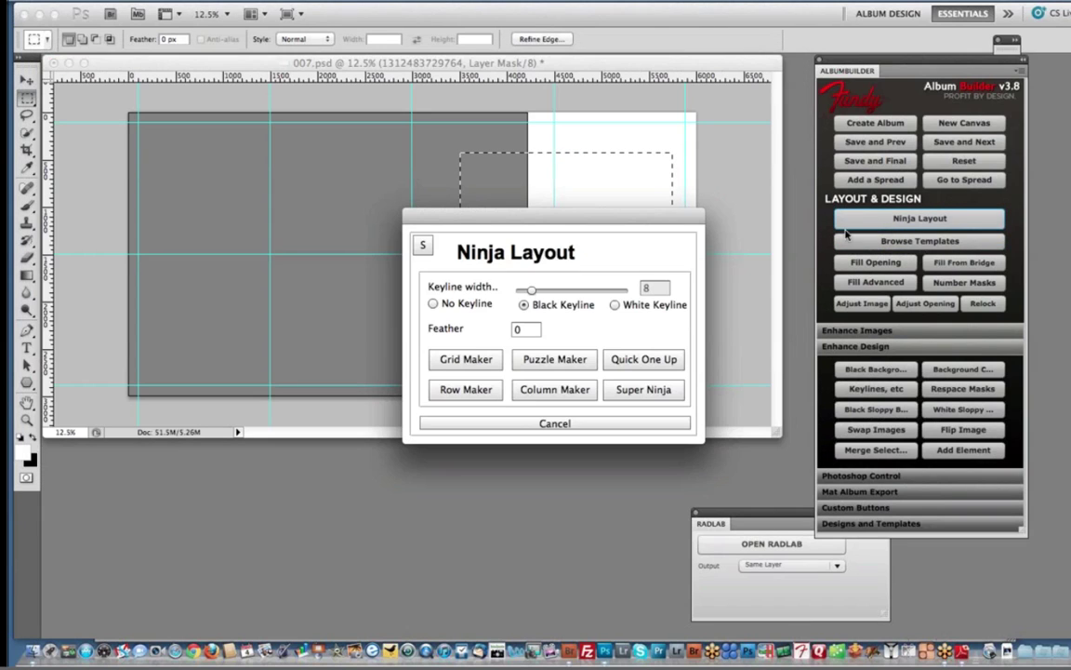
{"action": "left_click", "coordinate": [534, 397]}
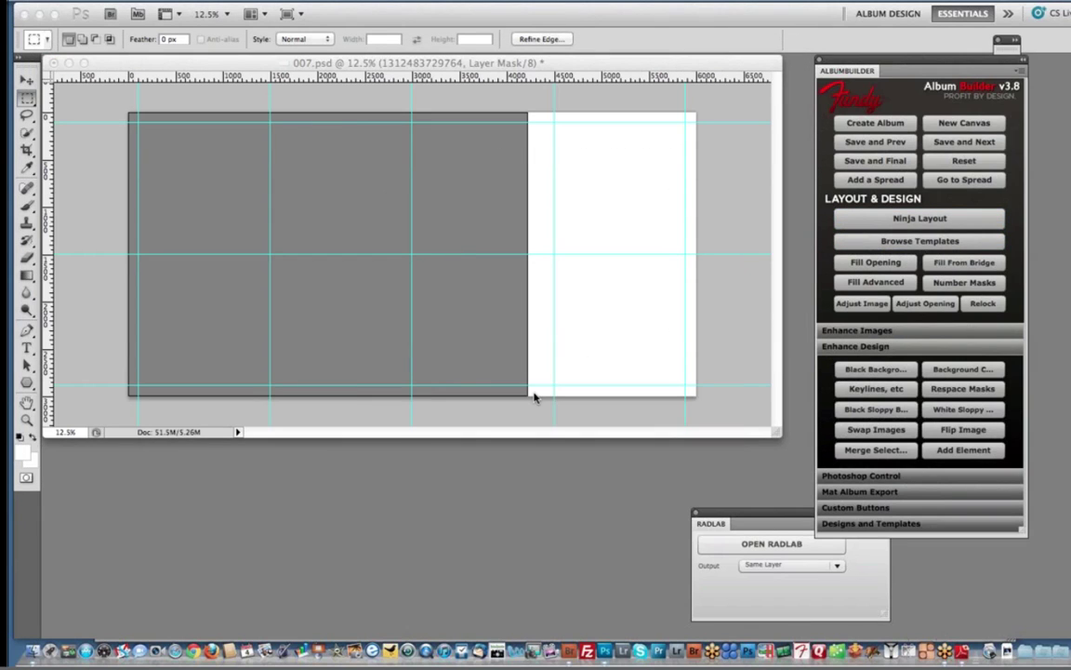
{"action": "left_click", "coordinate": [528, 283]}
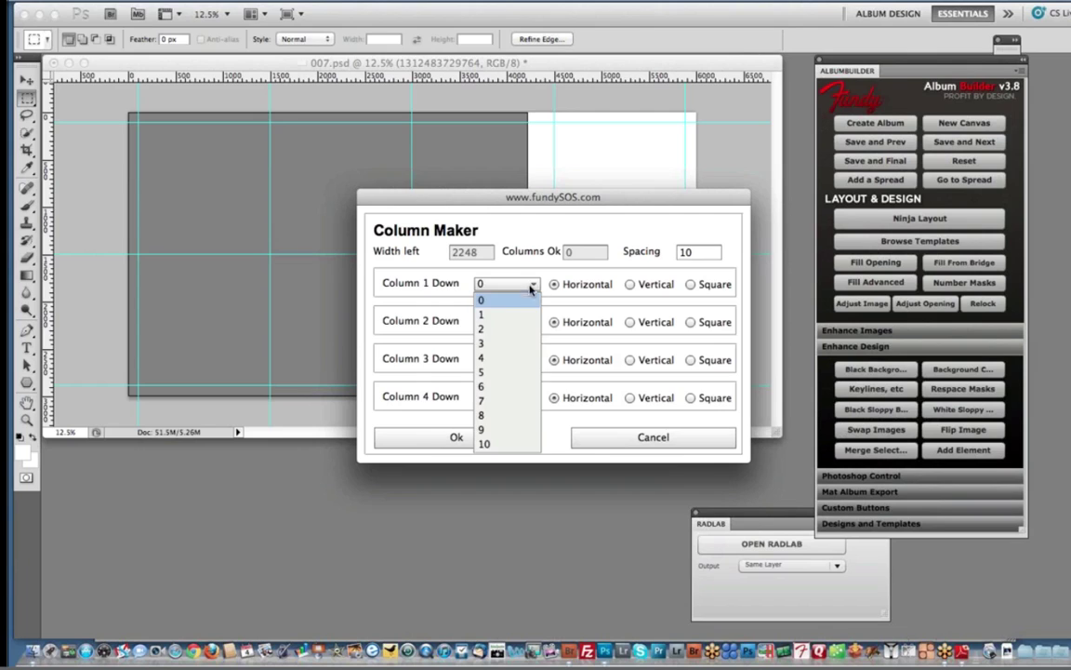
{"action": "left_click", "coordinate": [513, 329]}
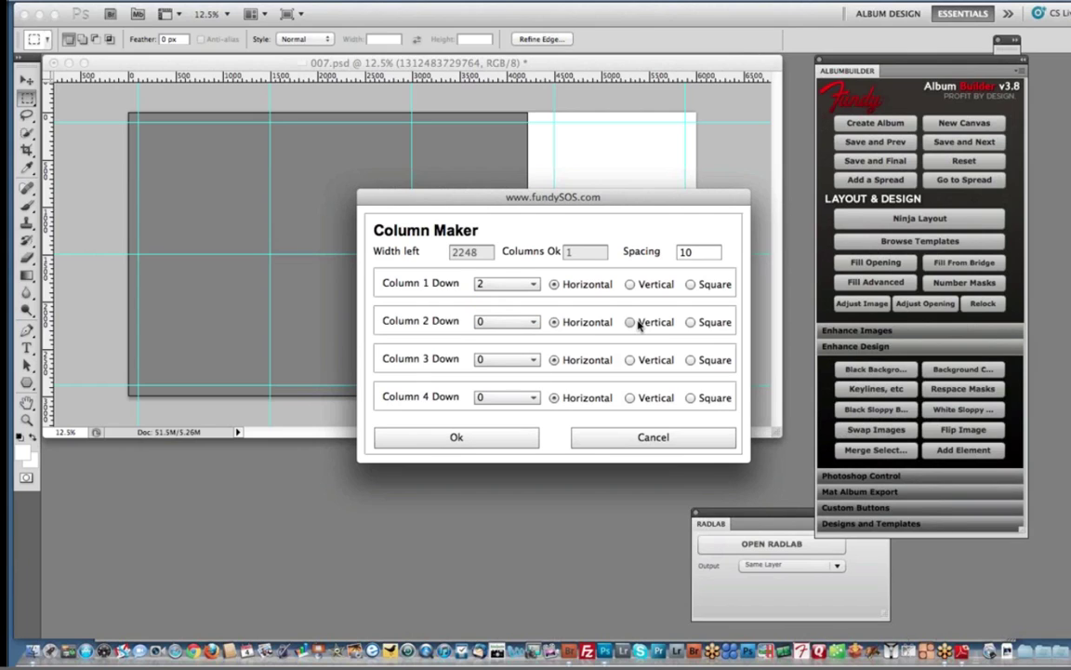
{"action": "left_click", "coordinate": [634, 322]}
{"action": "left_click", "coordinate": [515, 322]}
{"action": "left_click", "coordinate": [502, 355]}
{"action": "left_click", "coordinate": [503, 447]}
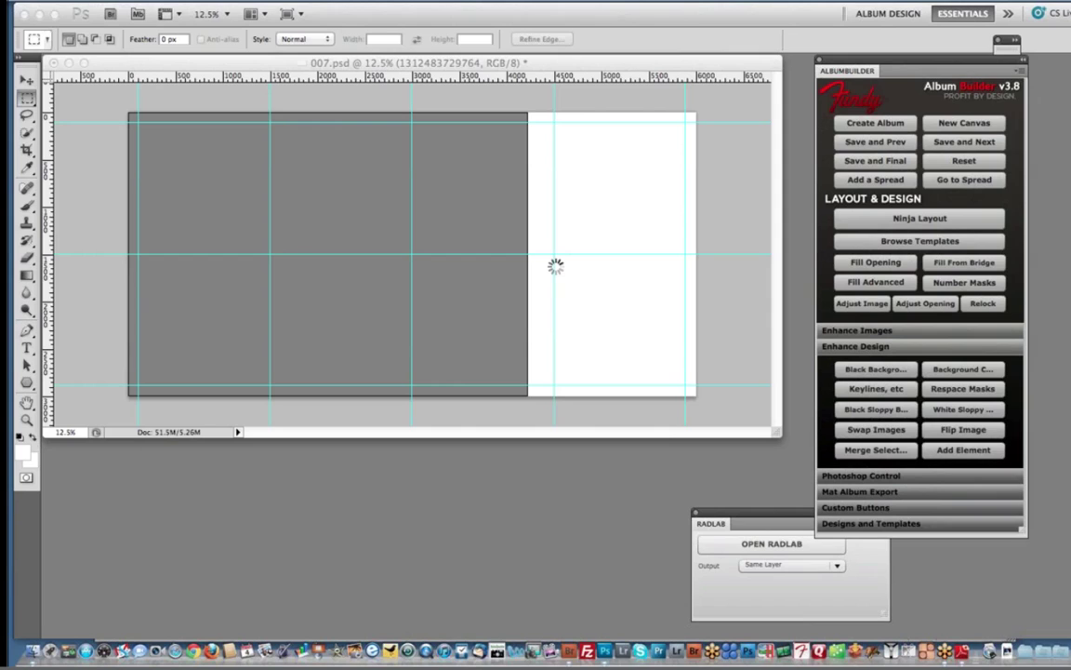
- Move the collage group down about 400 px and number the masks of the collage and main openings
{"action": "left_click", "coordinate": [27, 80]}
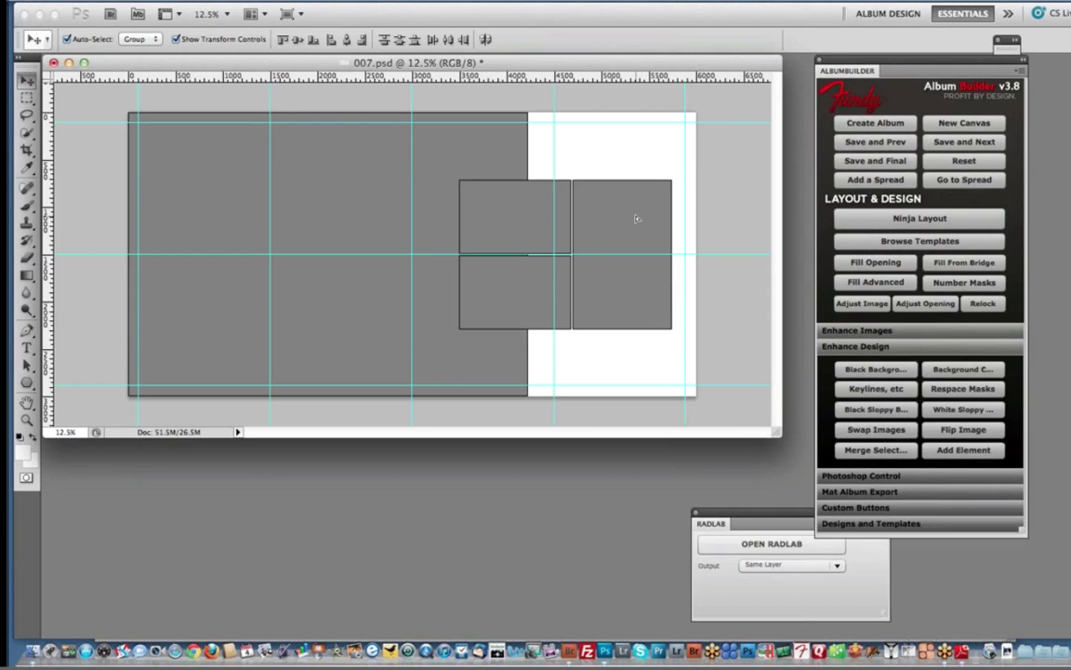
{"action": "left_click_drag", "start_coordinate": [637, 219], "coordinate": [636, 258]}
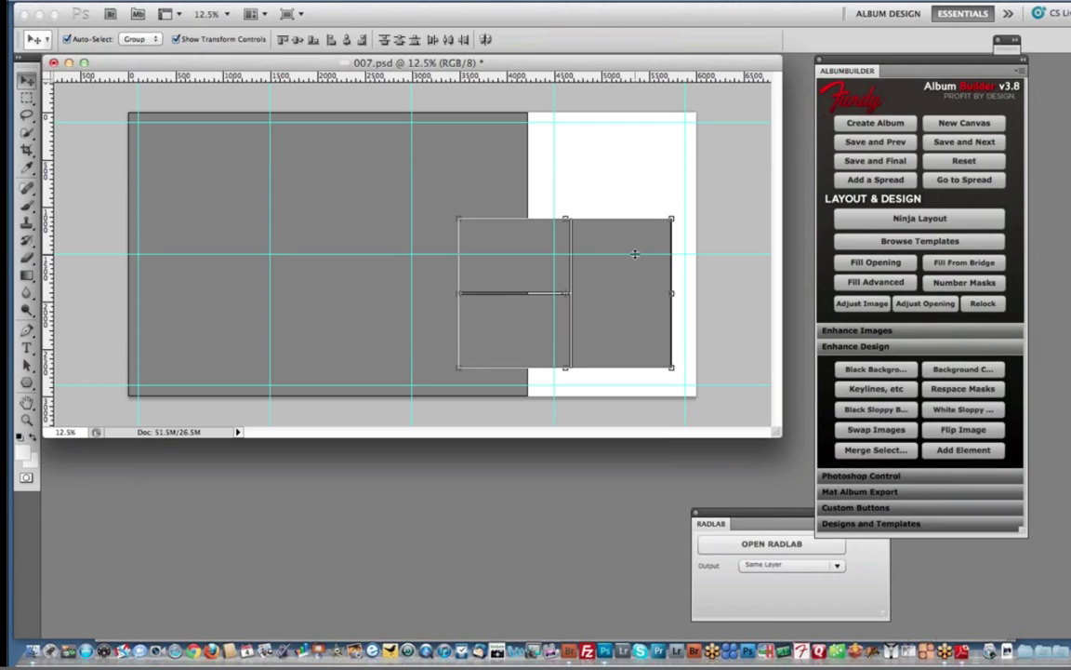
{"action": "left_click", "coordinate": [326, 162]}
{"action": "left_click", "coordinate": [964, 282]}
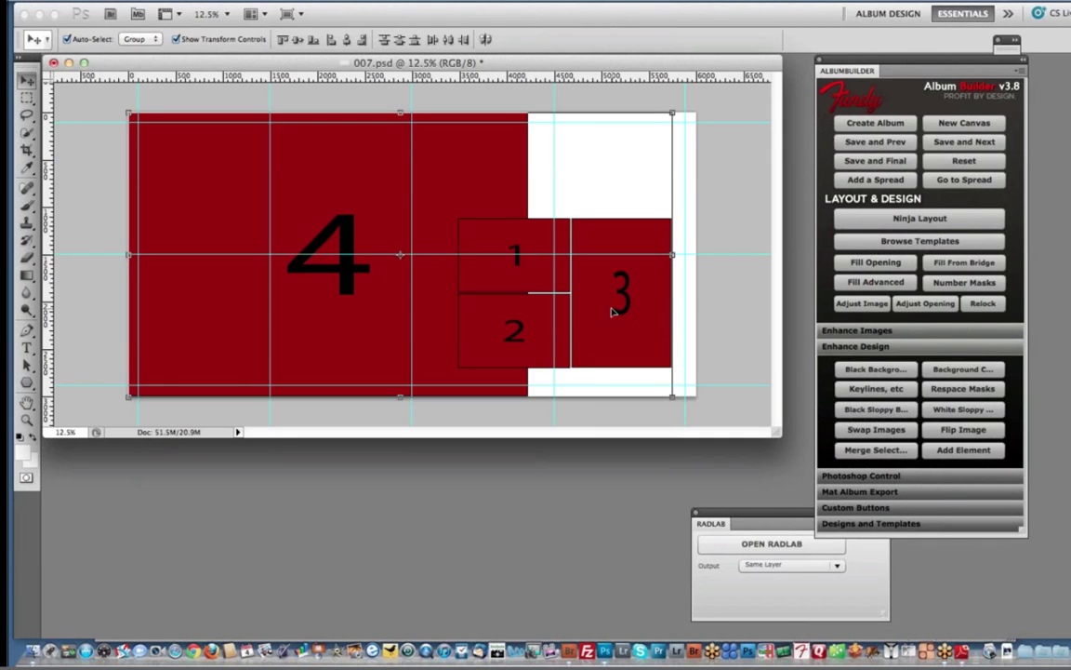
- Switch to Adobe Bridge, move 1470_CG042709W.jpg to the last place, and select all four images
{"action": "key", "text": "super+Tab"}
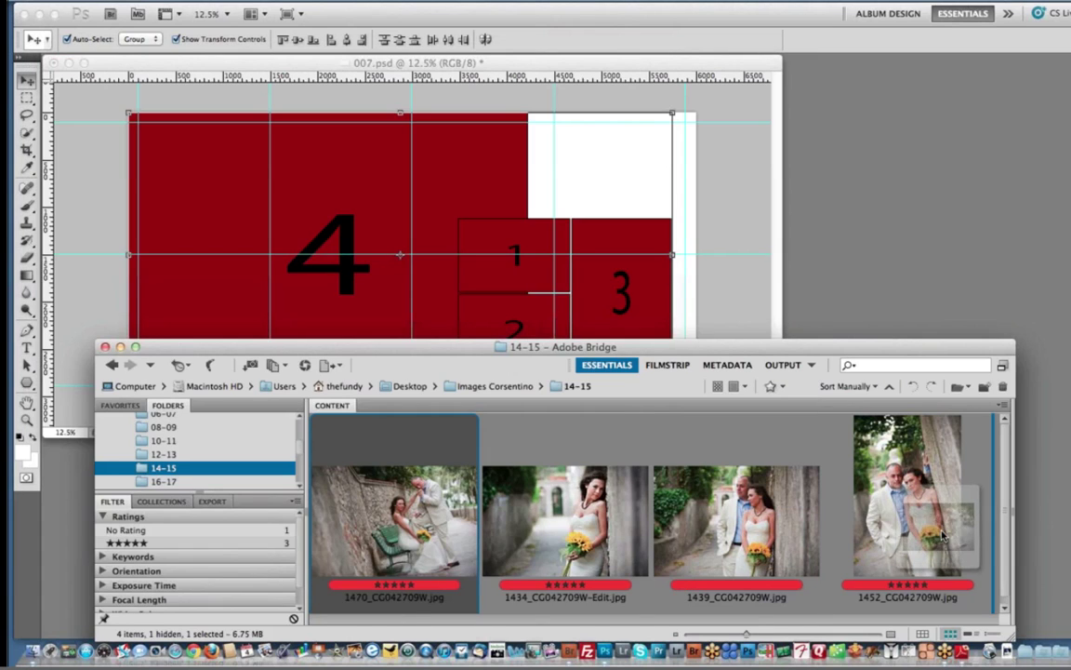
{"action": "left_click_drag", "start_coordinate": [947, 538], "coordinate": [958, 538]}
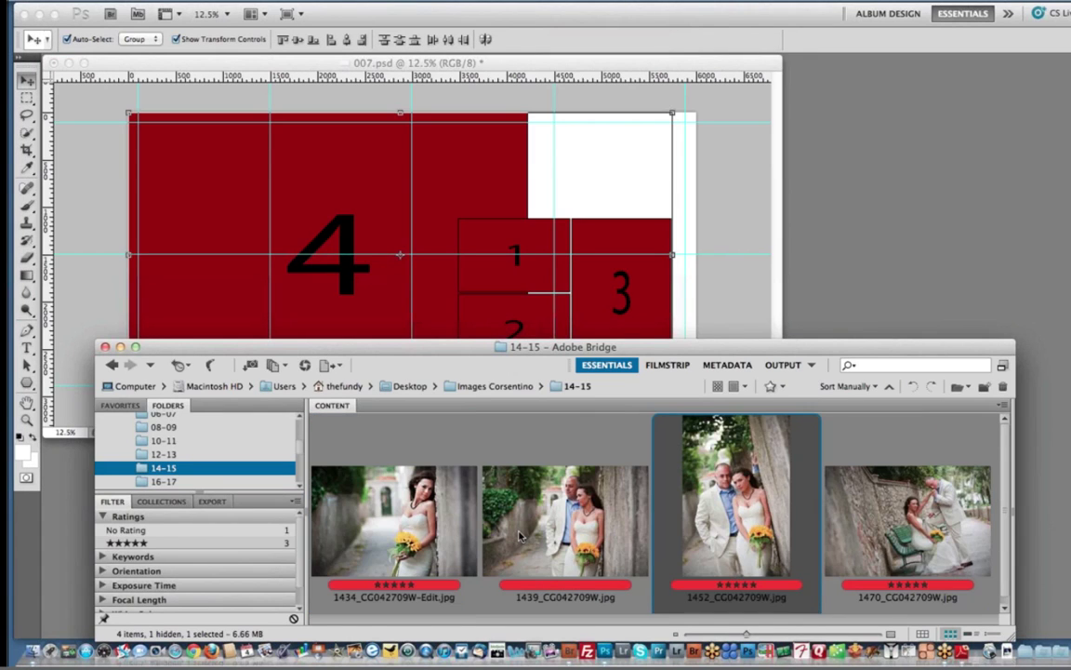
{"action": "left_click", "coordinate": [390, 521]}
{"action": "key", "text": "super+a"}
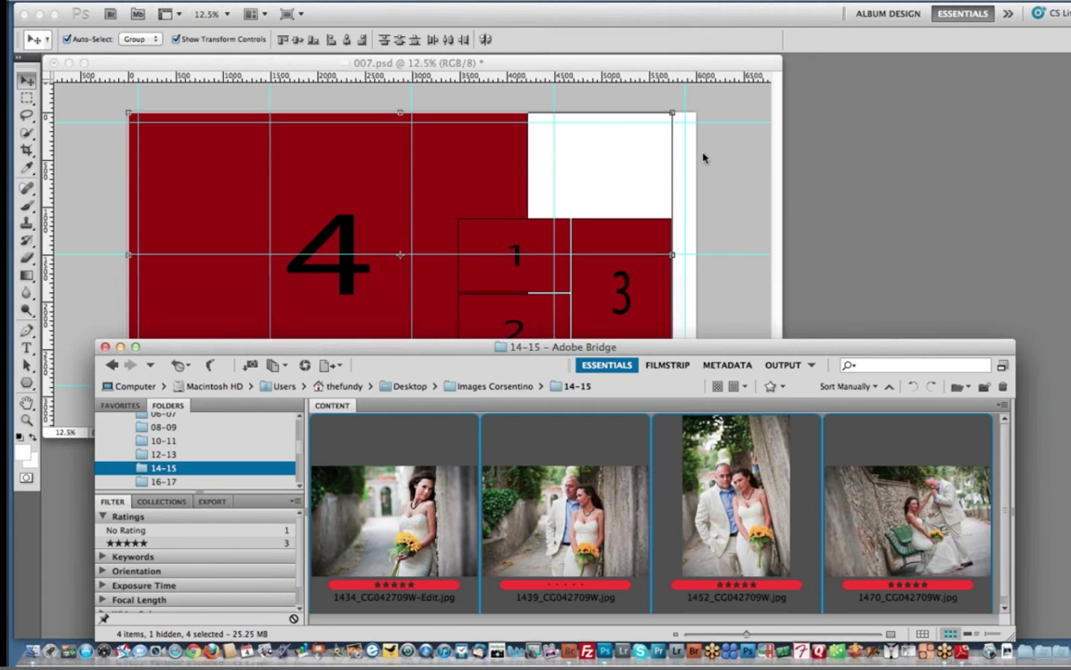
- Return to Photoshop, fill the numbered openings with the selected Bridge images, and shift the main image left to about X 2012 px
{"action": "left_click", "coordinate": [704, 158]}
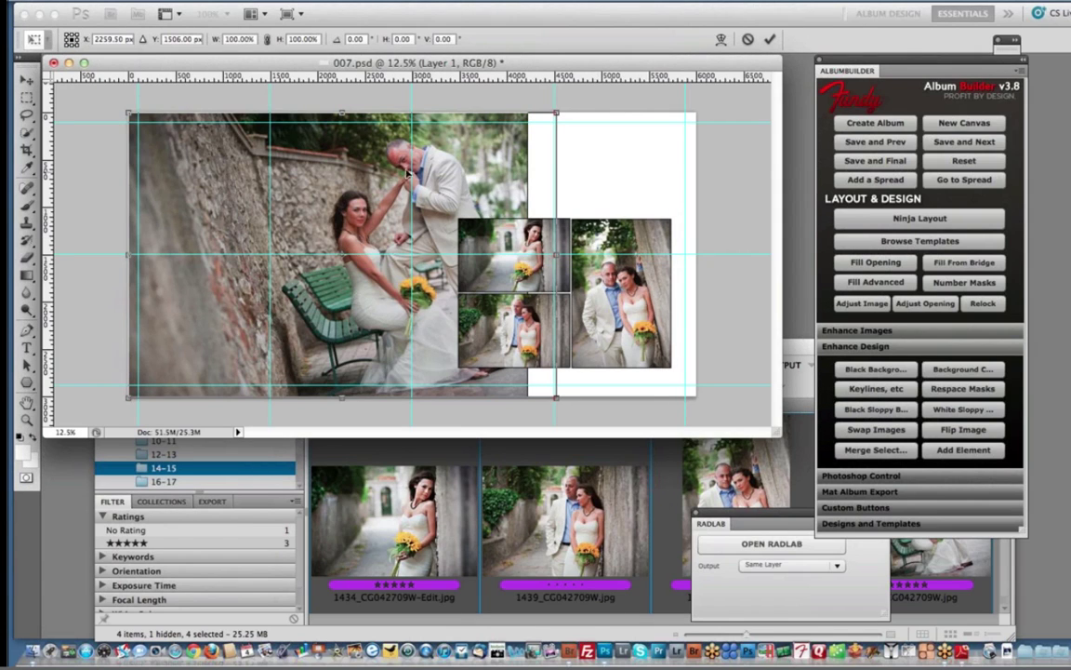
{"action": "left_click_drag", "start_coordinate": [369, 174], "coordinate": [353, 175]}
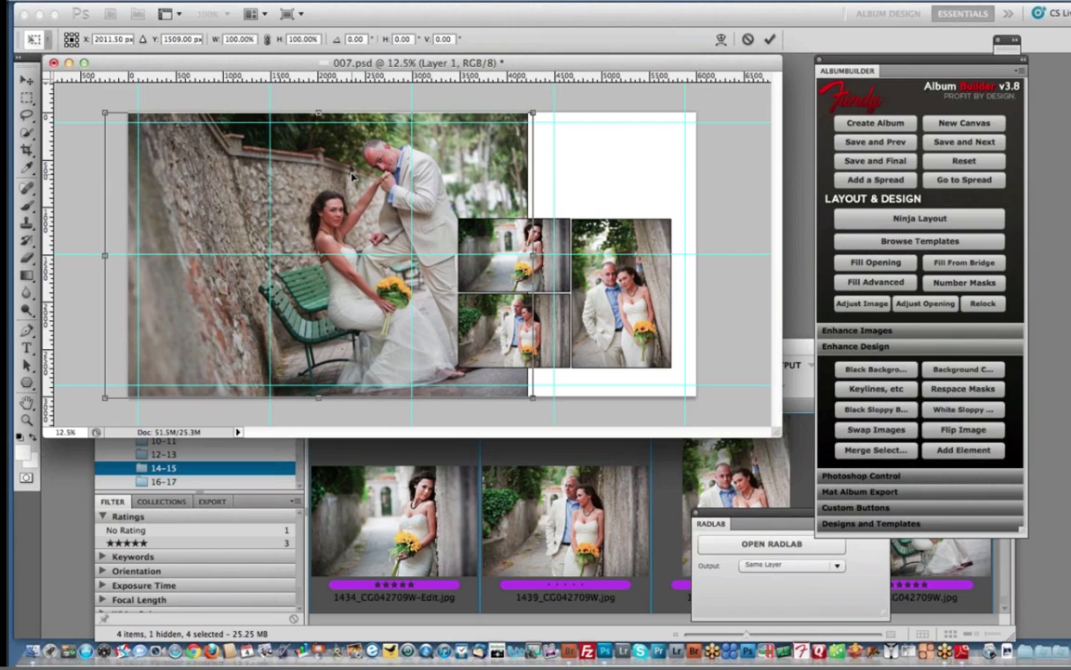
{"action": "key", "text": "Return"}
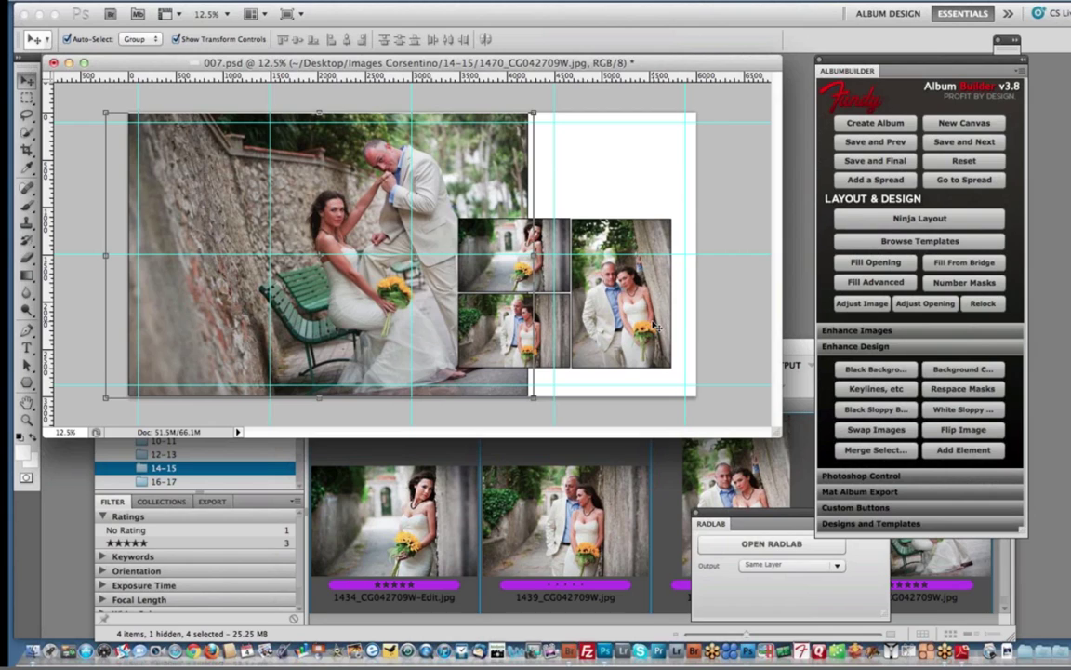
- Refill the vertical collage opening from its original image at 125% size with no action applied
{"action": "left_click", "coordinate": [658, 290]}
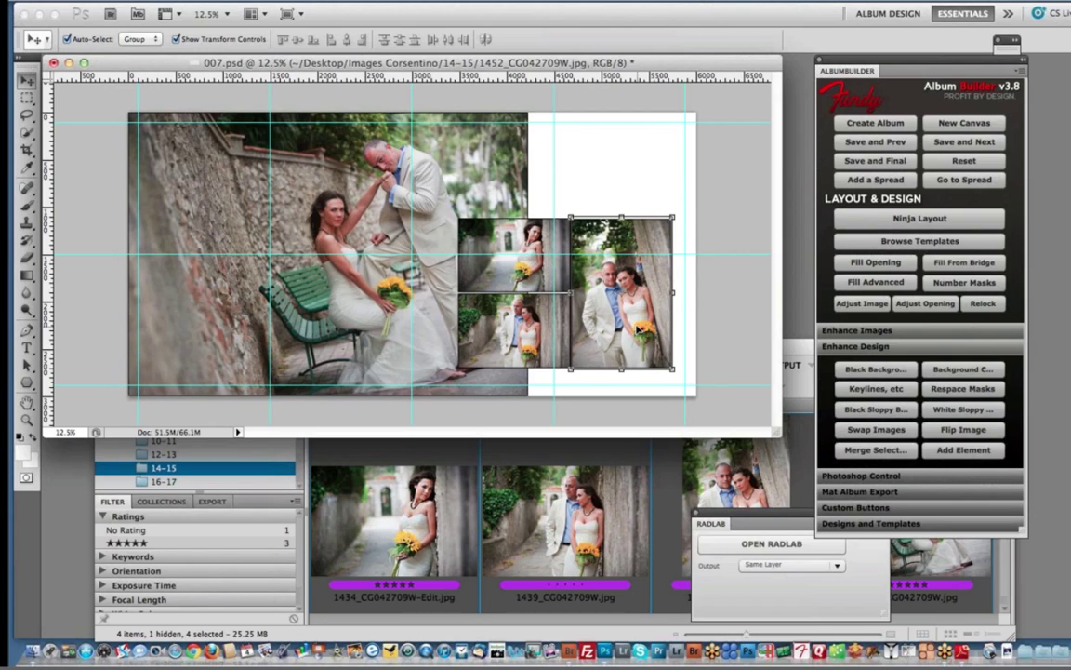
{"action": "left_click", "coordinate": [870, 282]}
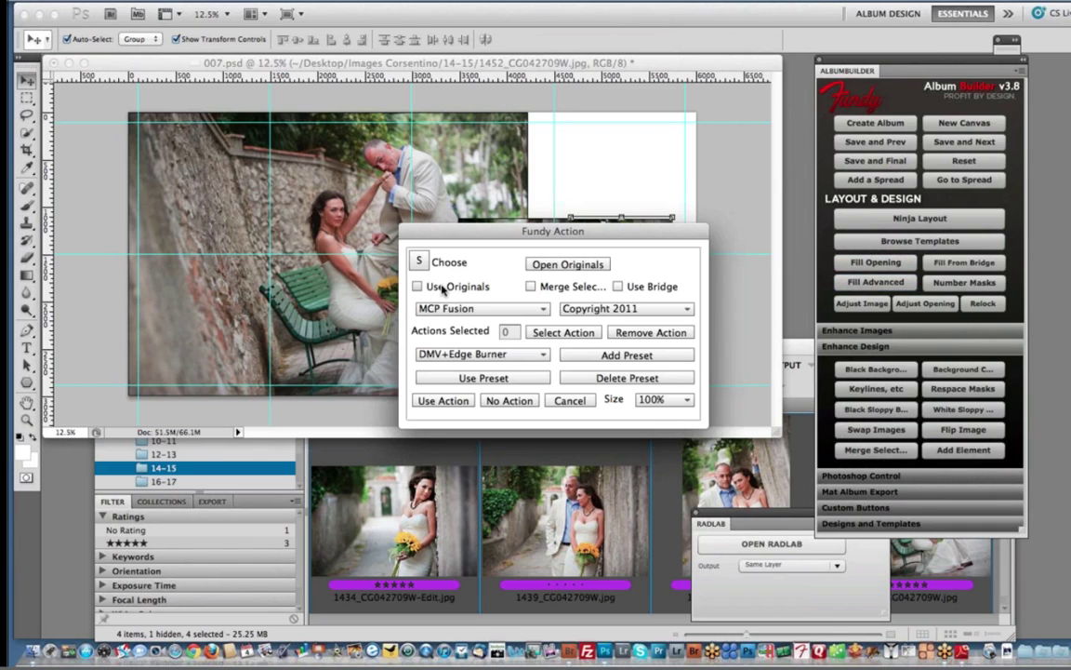
{"action": "left_click", "coordinate": [420, 286]}
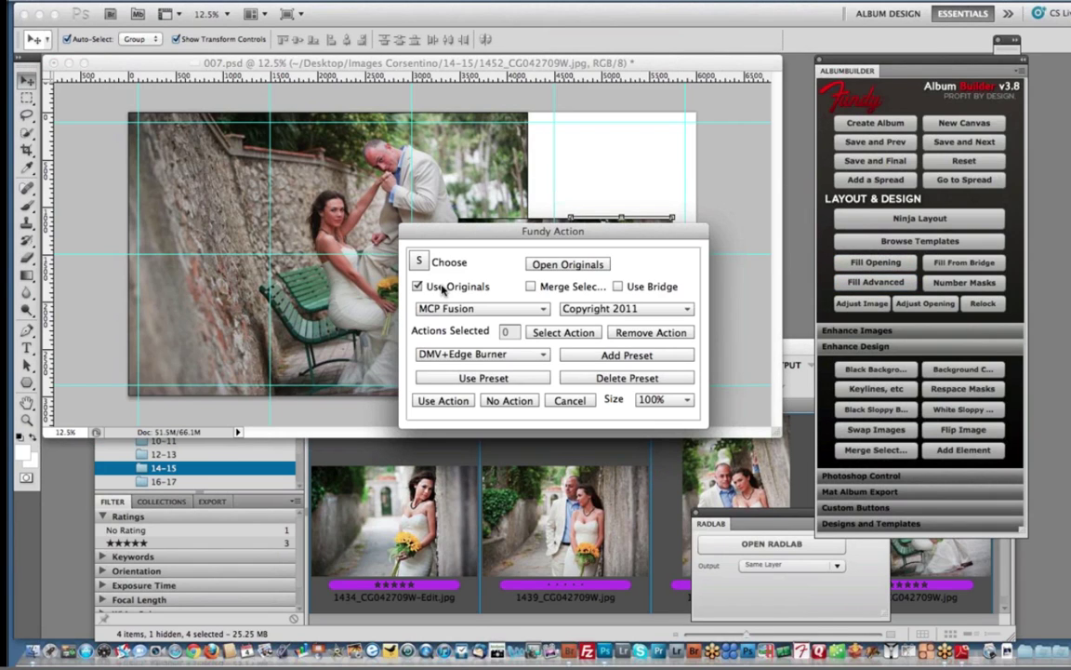
{"action": "left_click", "coordinate": [663, 399]}
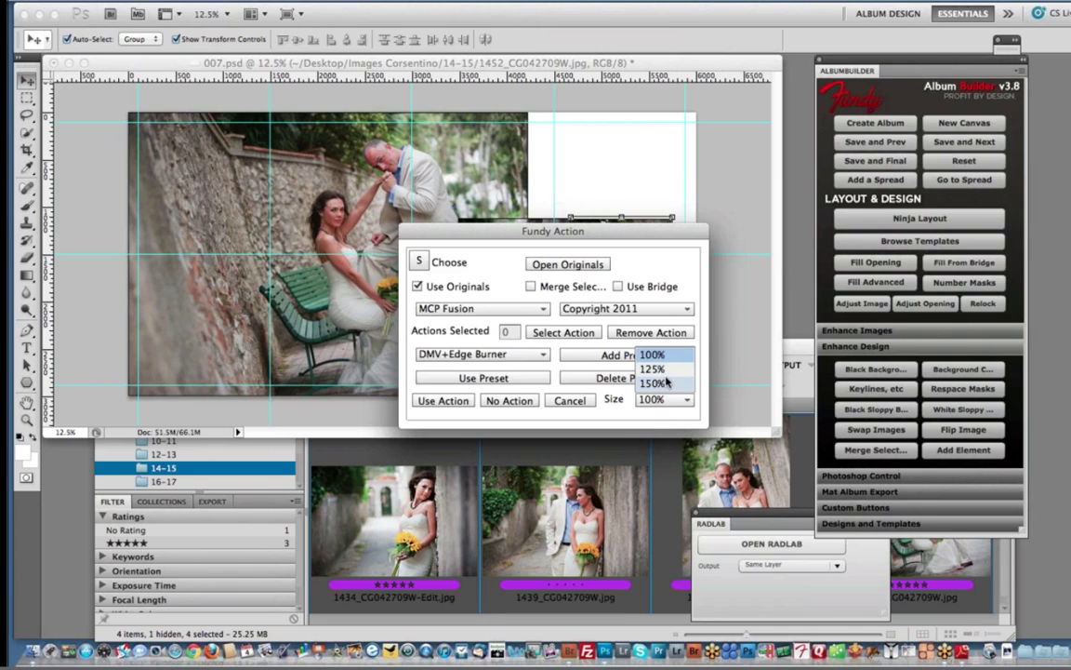
{"action": "left_click", "coordinate": [663, 371]}
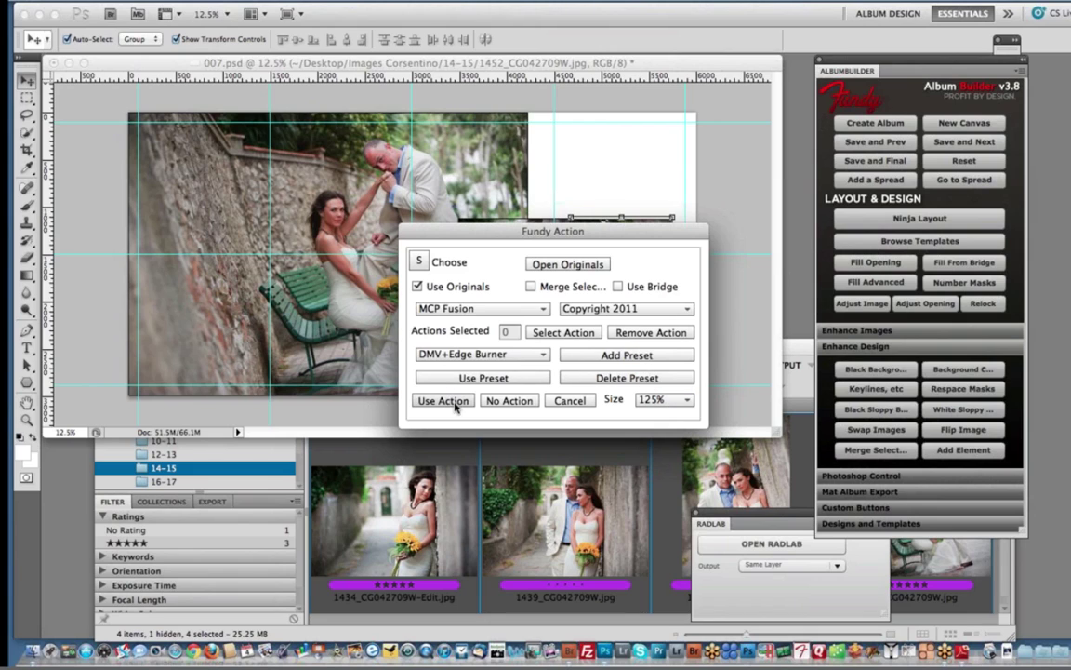
{"action": "left_click", "coordinate": [493, 403]}
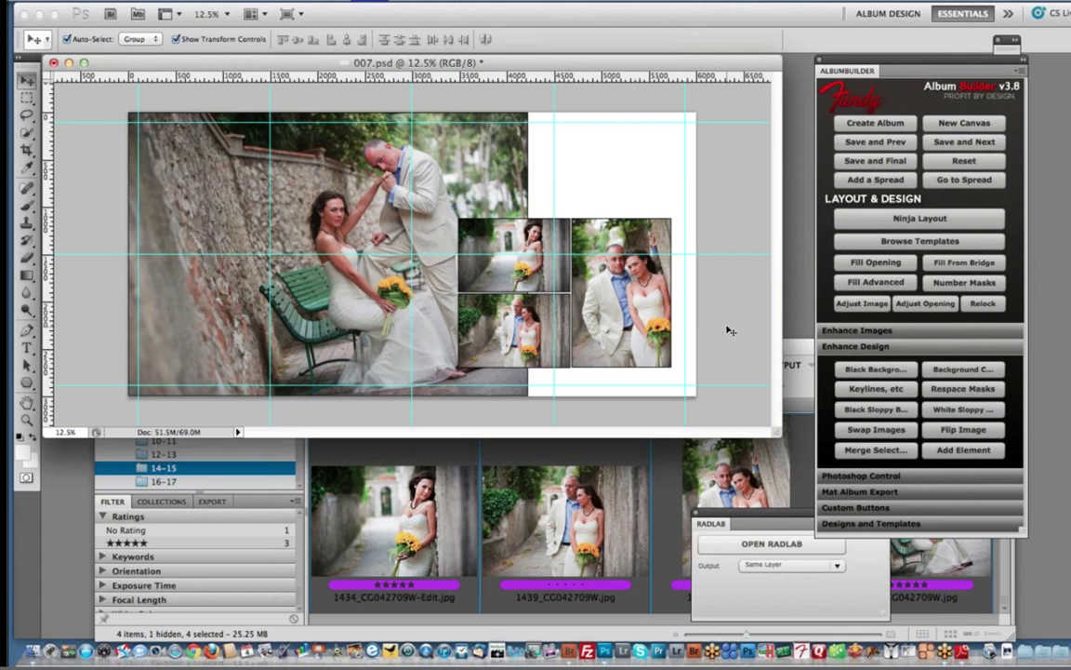
- Examine the collage images up close, including the enlarged vertical portrait, and return to the full spread
{"action": "key", "text": "super+equal"}
{"action": "key", "text": "super+equal"}
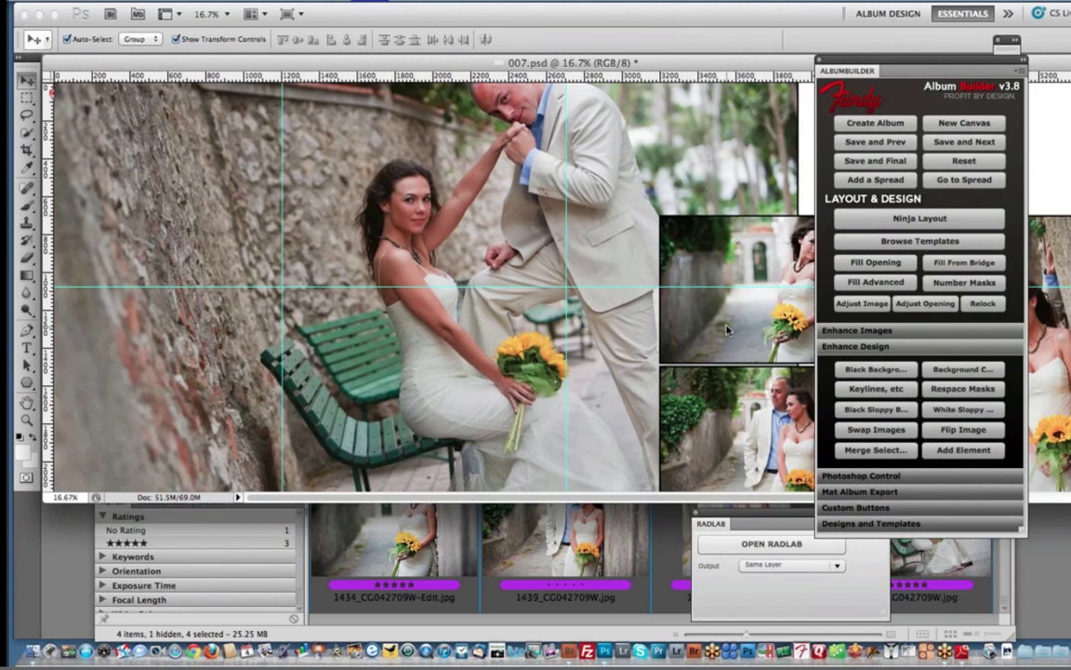
{"action": "key", "text": "super+equal"}
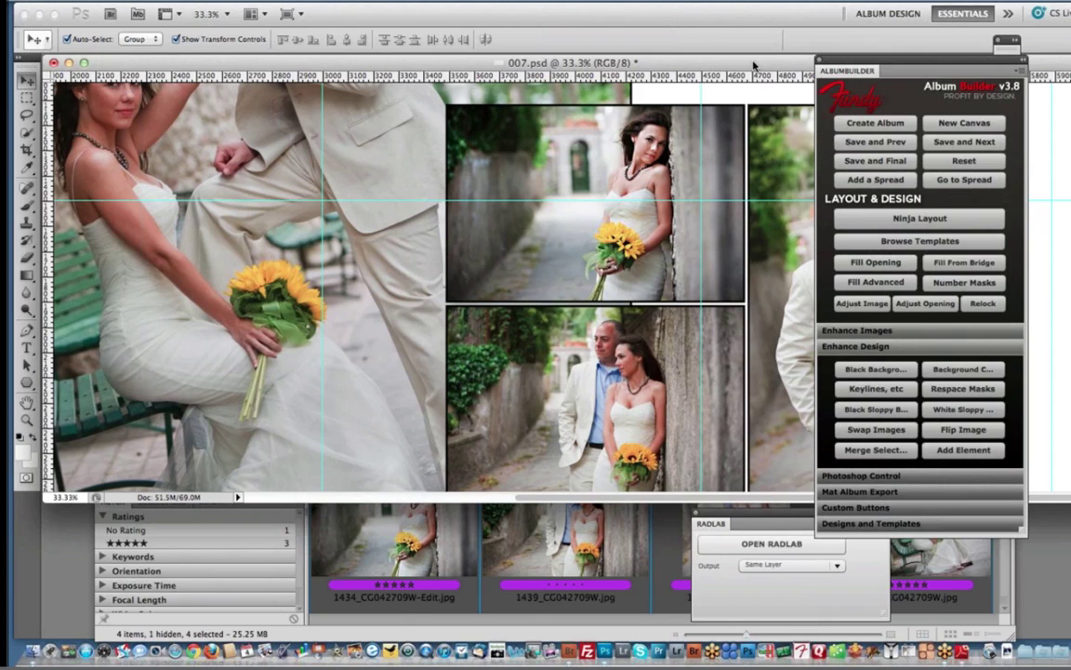
{"action": "left_click_drag", "start_coordinate": [702, 66], "coordinate": [506, 70]}
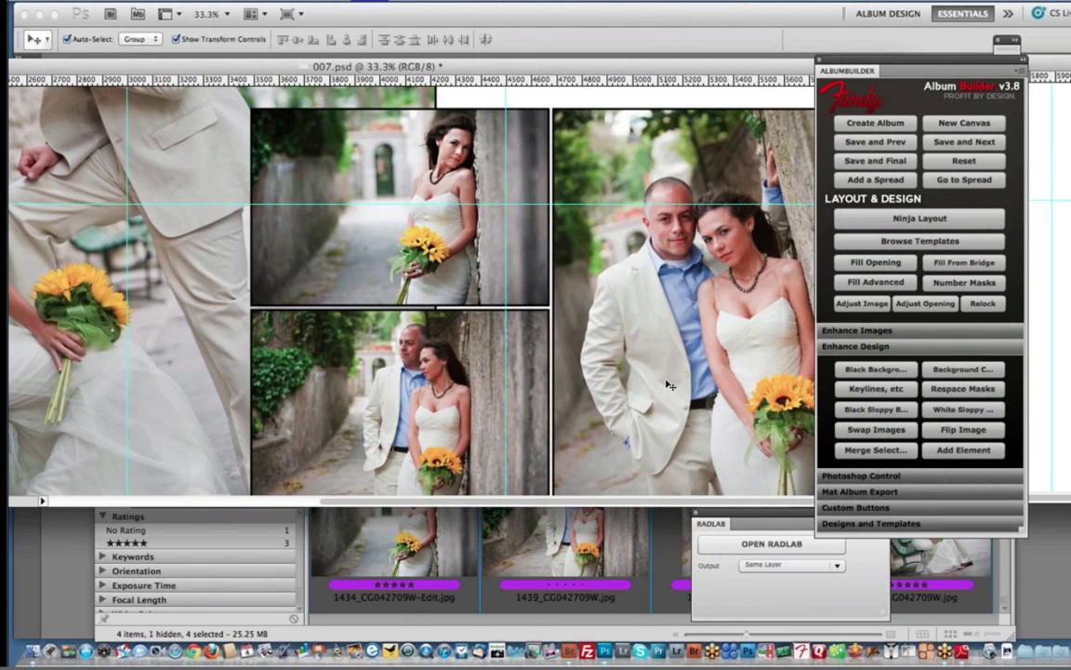
{"action": "key", "text": "super+minus"}
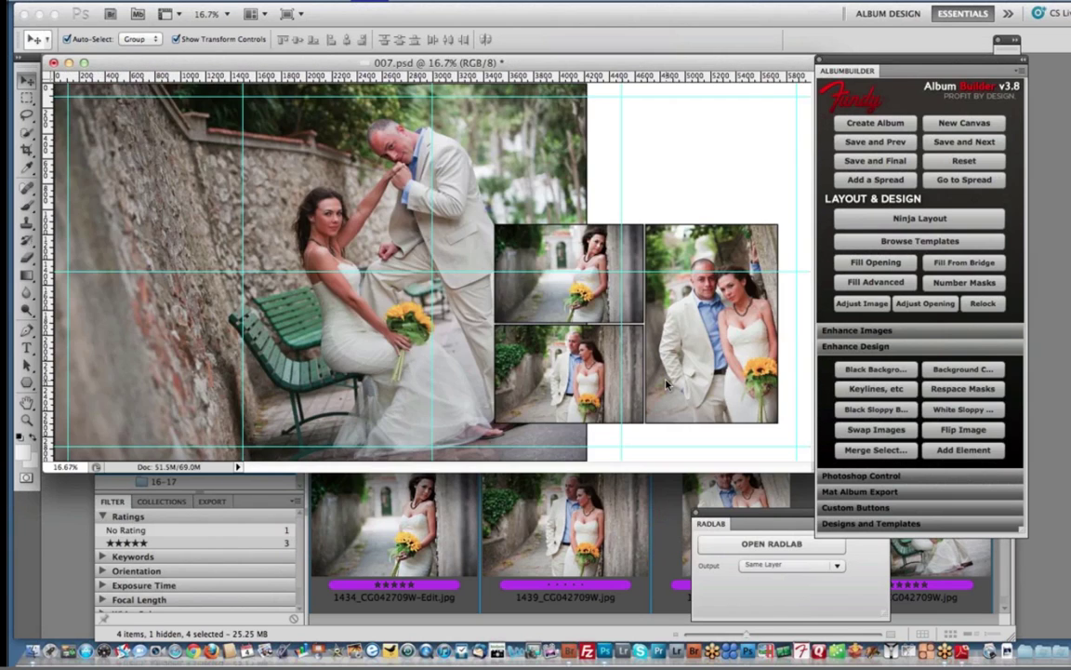
{"action": "key", "text": "super+minus"}
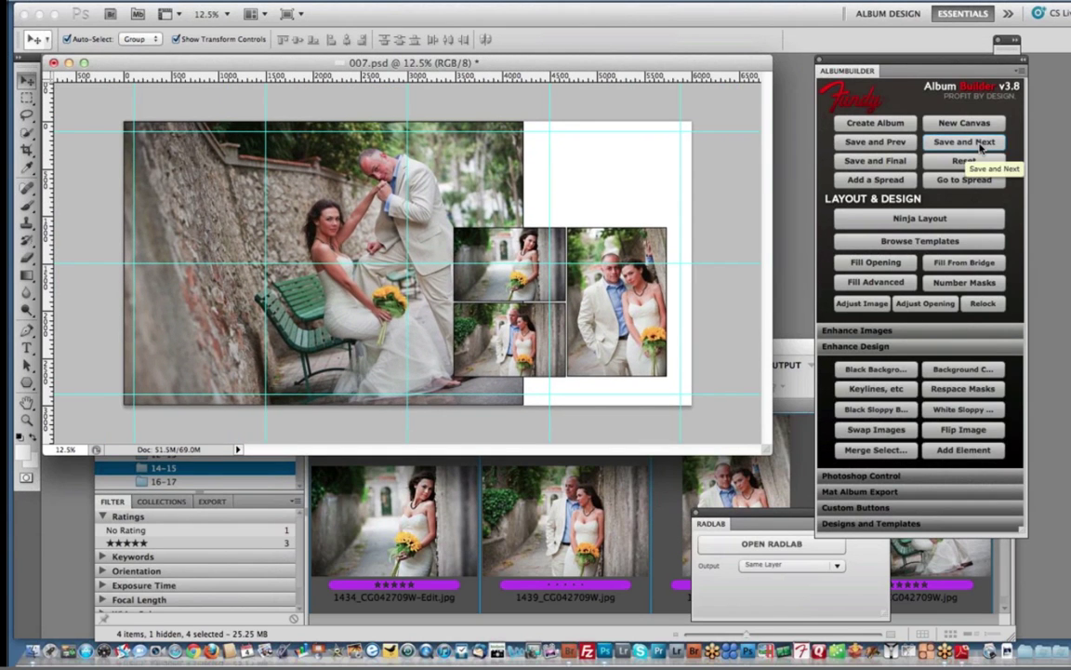
- Change the spread's background colour to a golden yellow sampled from the sunflower bouquet and slightly adjusted
{"action": "left_click", "coordinate": [863, 370]}
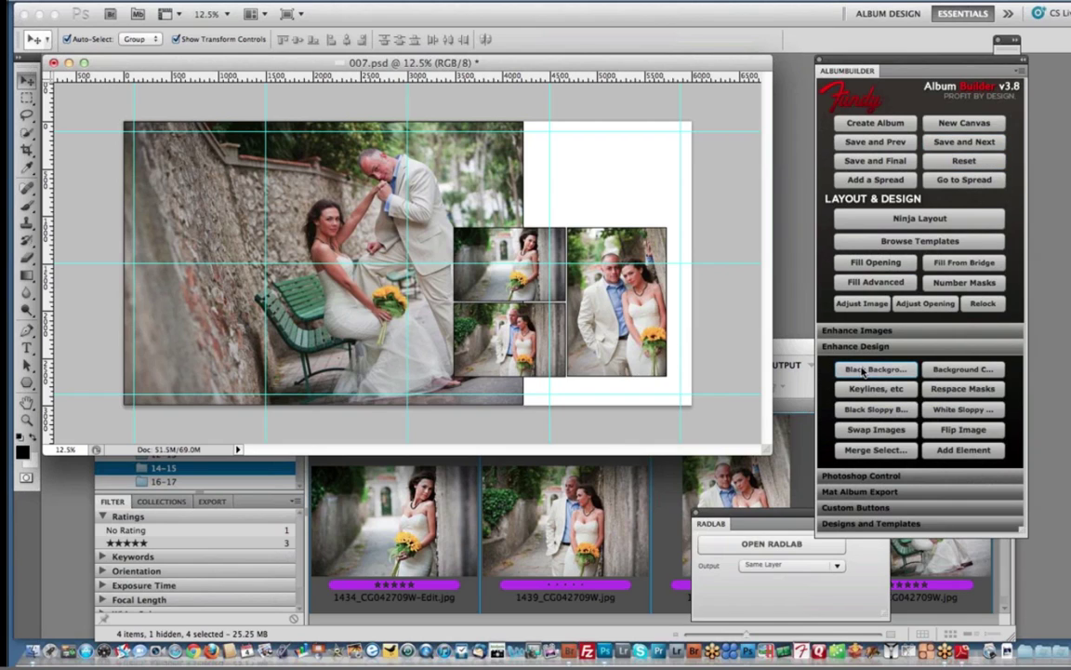
{"action": "left_click", "coordinate": [987, 370]}
{"action": "left_click", "coordinate": [443, 327]}
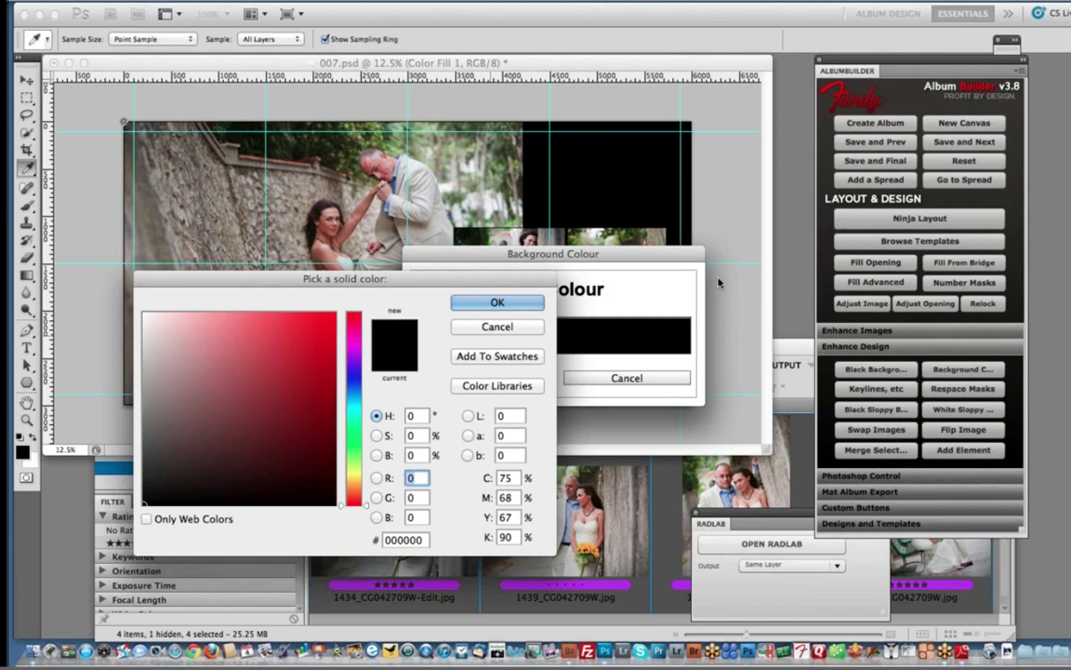
{"action": "left_click_drag", "start_coordinate": [437, 279], "coordinate": [766, 279]}
{"action": "left_click", "coordinate": [388, 291]}
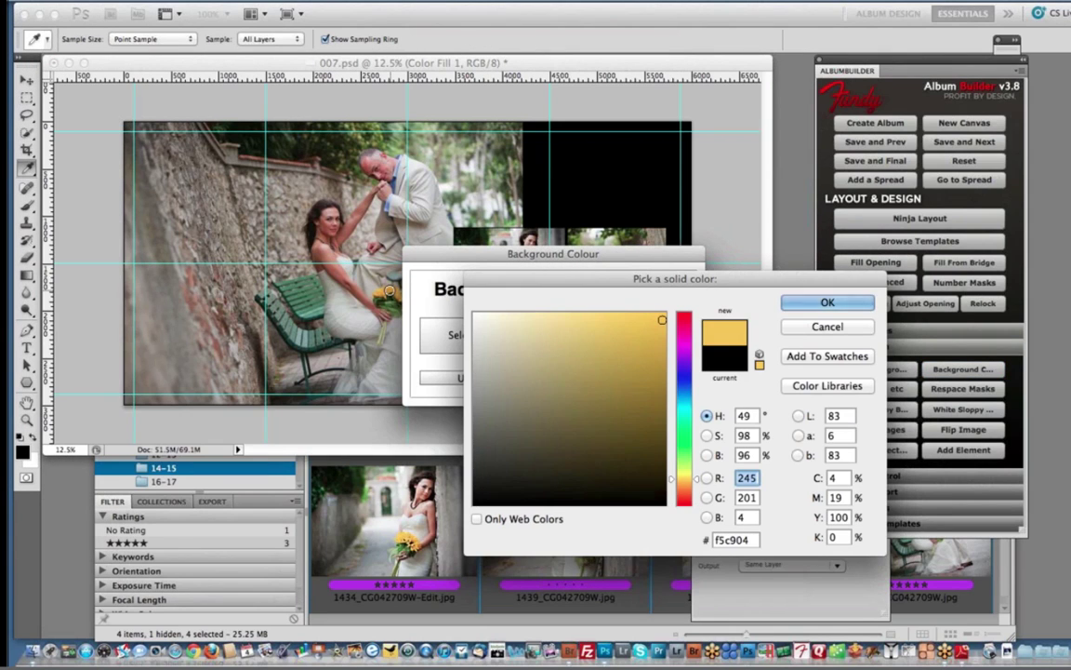
{"action": "left_click", "coordinate": [661, 357]}
{"action": "left_click_drag", "start_coordinate": [660, 357], "coordinate": [660, 330]}
{"action": "left_click", "coordinate": [854, 299]}
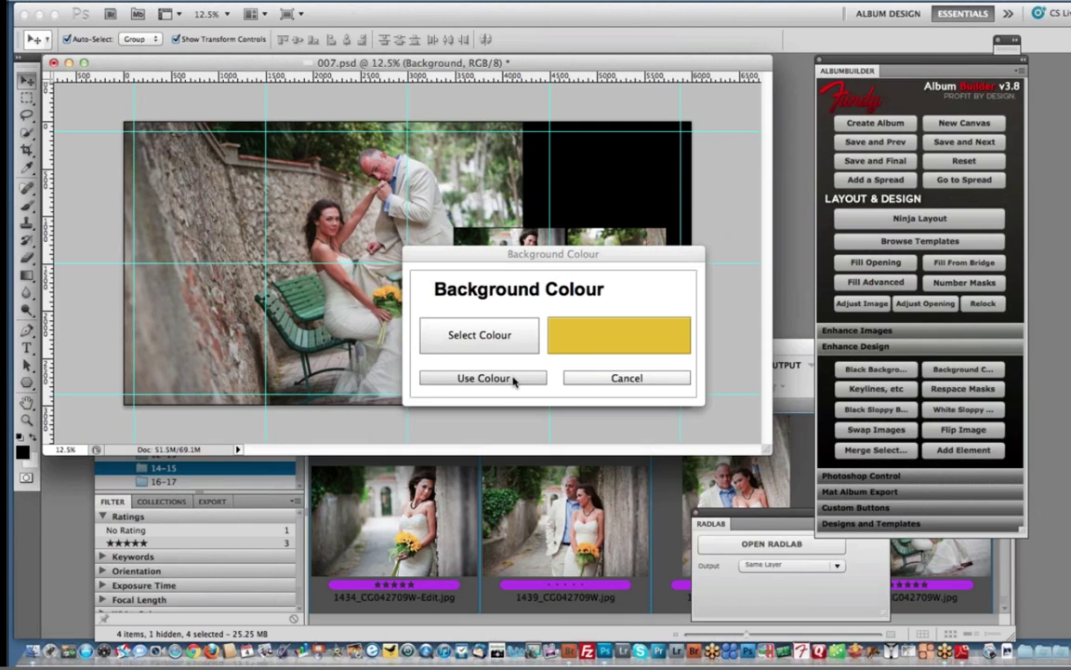
{"action": "left_click", "coordinate": [515, 378]}
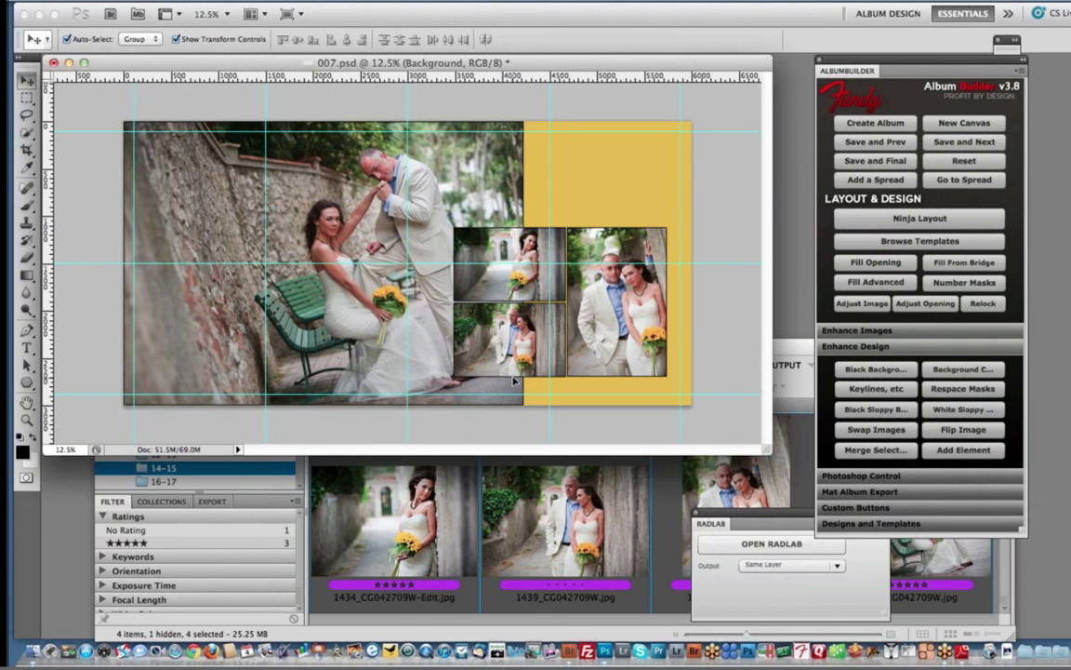
- Set the spread's background colour to white by sampling it on screen
{"action": "left_click", "coordinate": [963, 369]}
{"action": "left_click", "coordinate": [478, 335]}
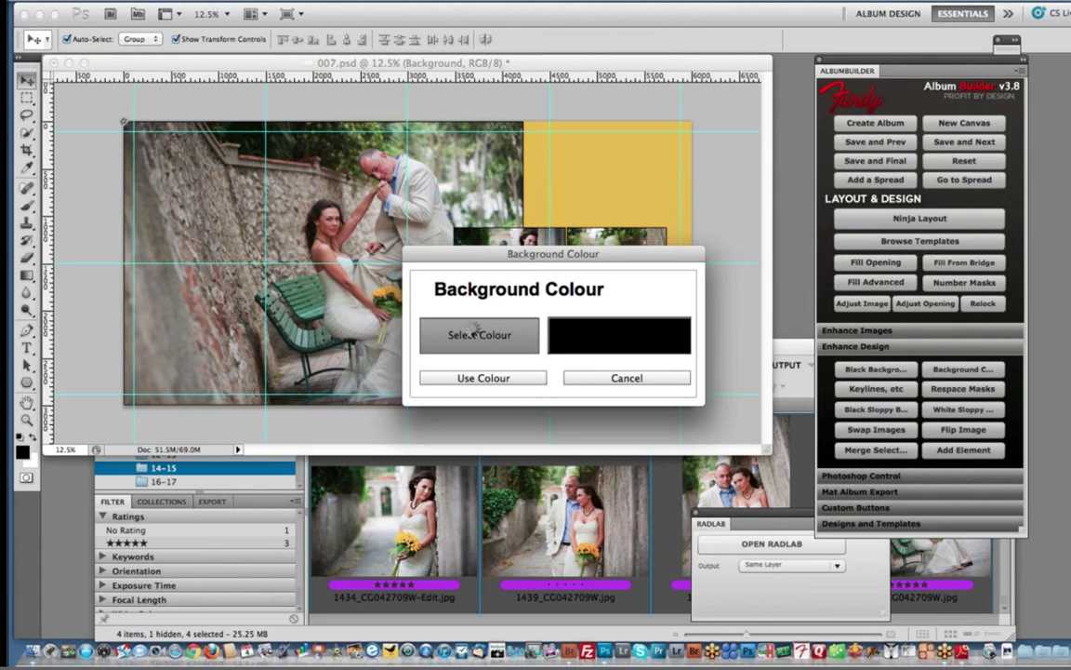
{"action": "left_click", "coordinate": [479, 315]}
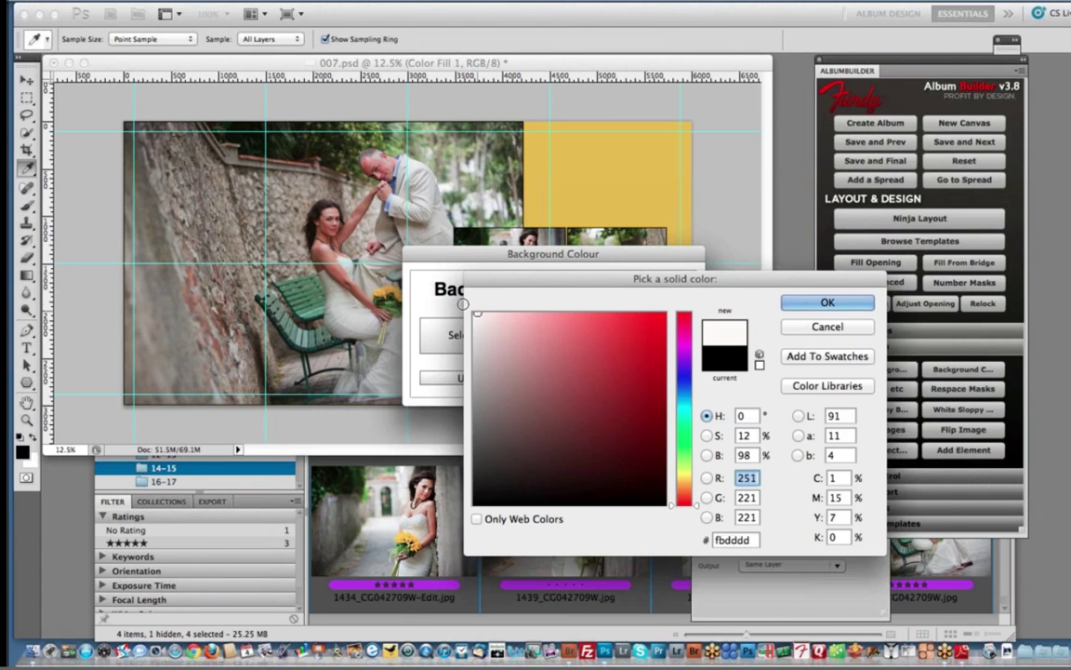
{"action": "left_click", "coordinate": [837, 304]}
{"action": "left_click", "coordinate": [530, 375]}
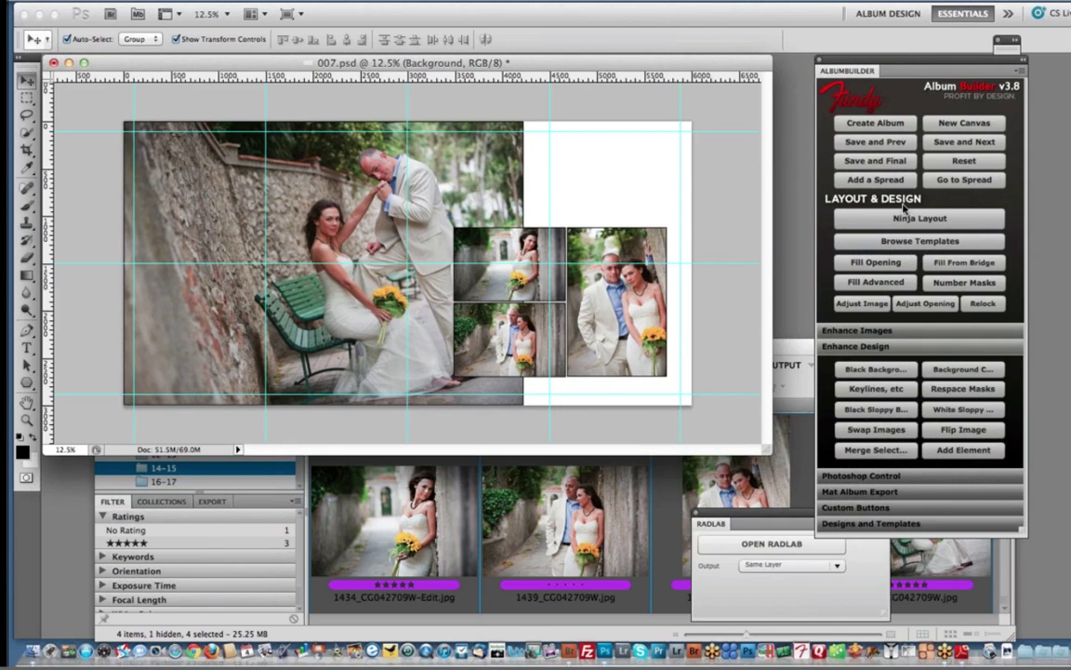
- Save spread 007 and advance to 008, save back through 007 to 006, and dismiss the notice
{"action": "left_click", "coordinate": [947, 143]}
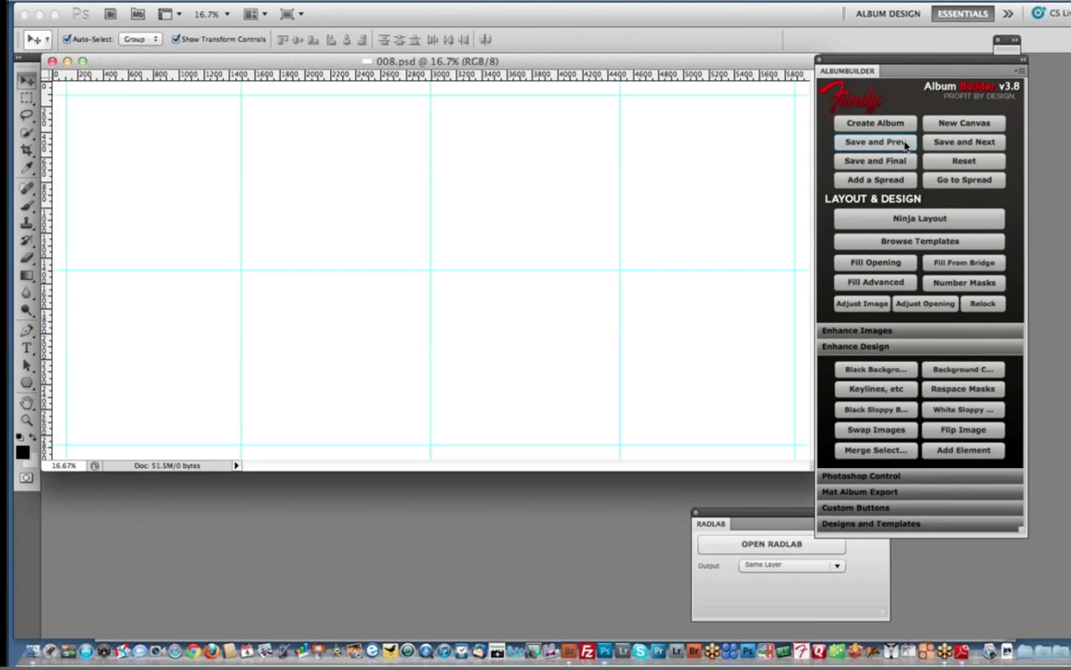
{"action": "left_click", "coordinate": [903, 142]}
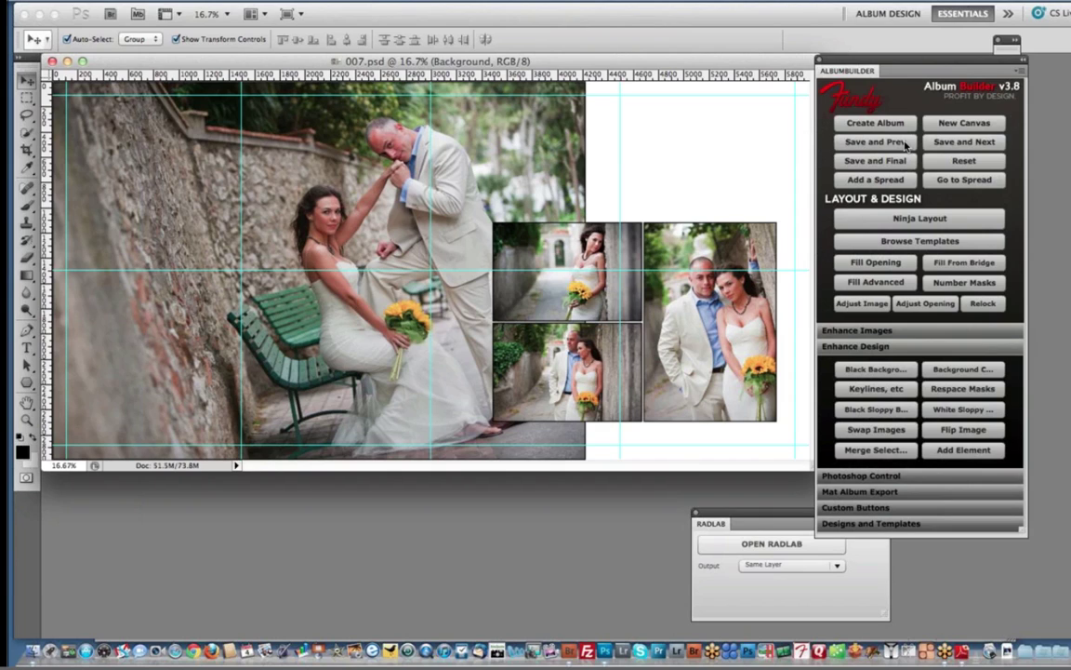
{"action": "left_click", "coordinate": [902, 143]}
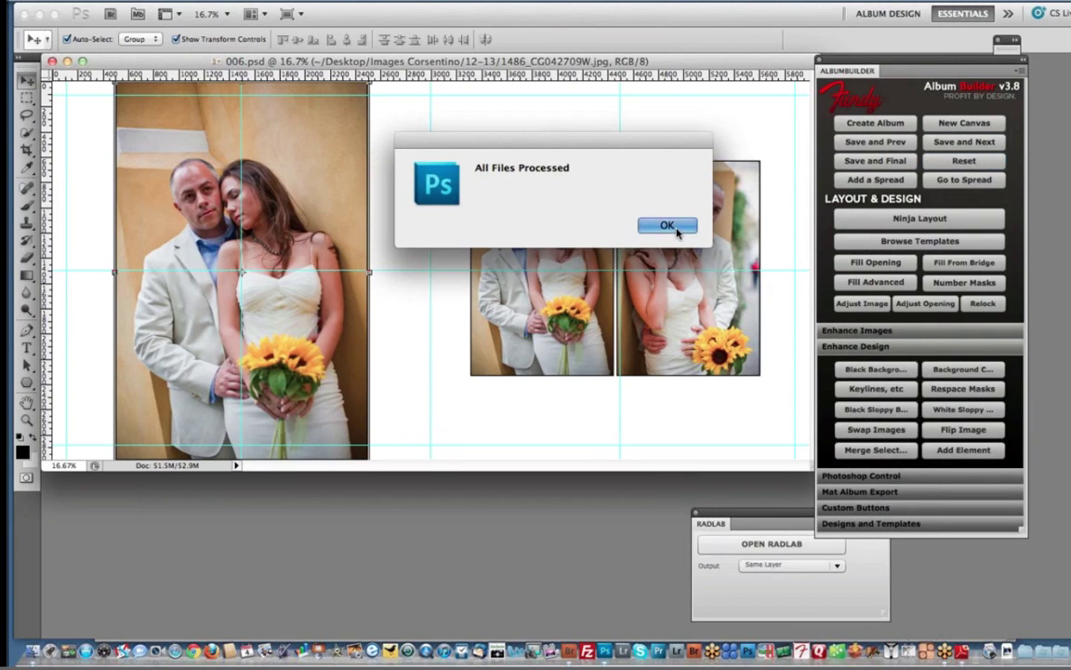
{"action": "left_click", "coordinate": [609, 207]}
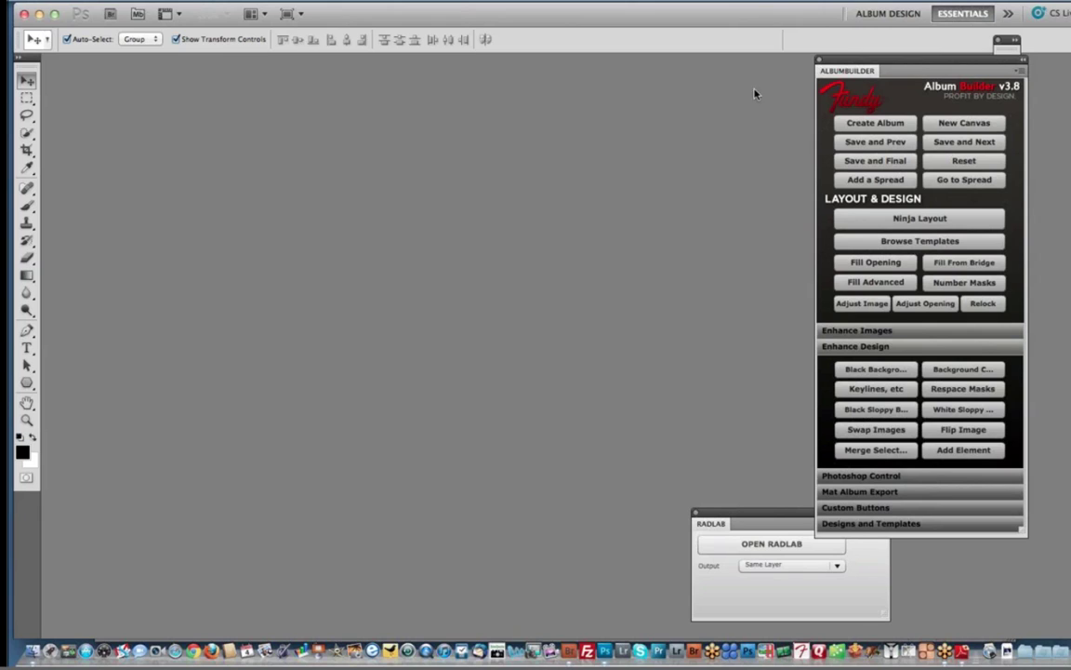
- Reopen the existing album from the LC Webinar folder on the Desktop
{"action": "left_click", "coordinate": [851, 124]}
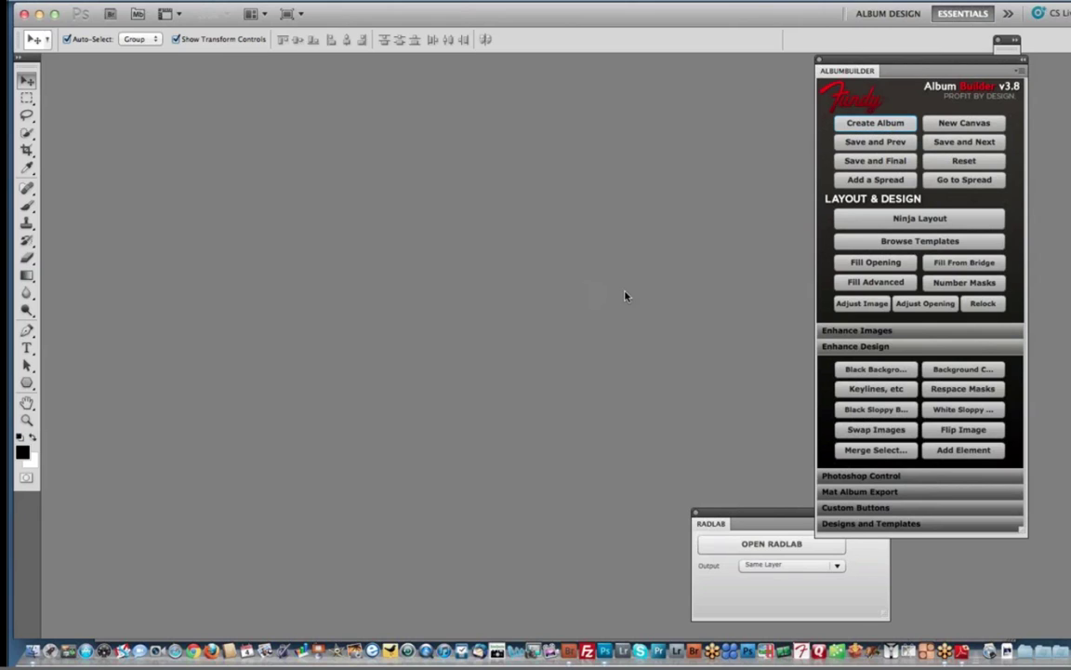
{"action": "left_click", "coordinate": [612, 348]}
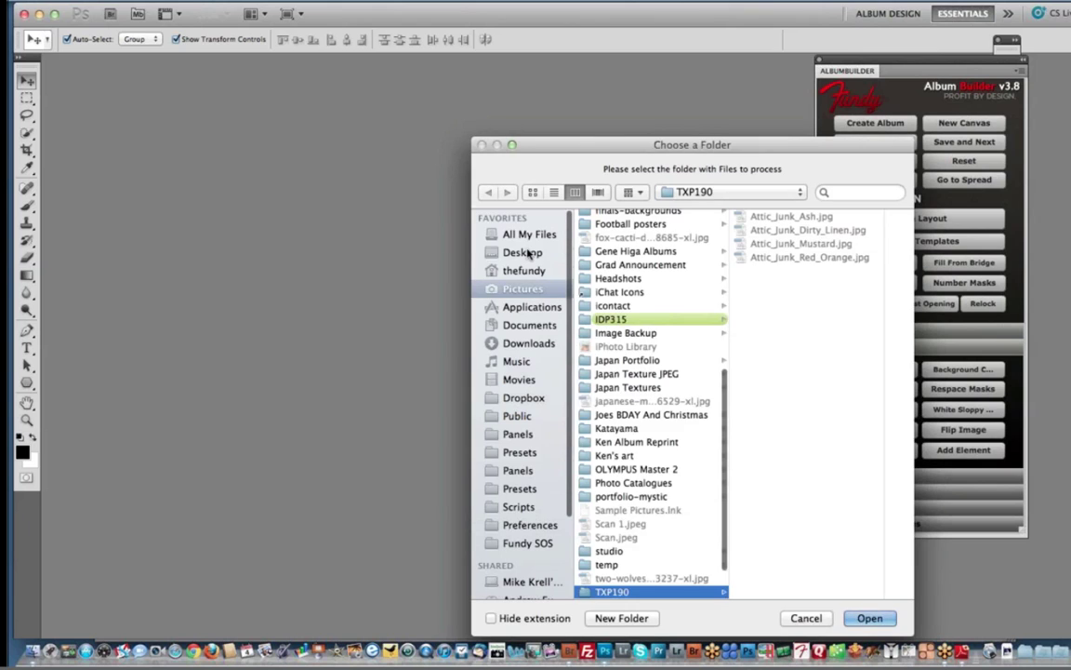
{"action": "left_click", "coordinate": [527, 253]}
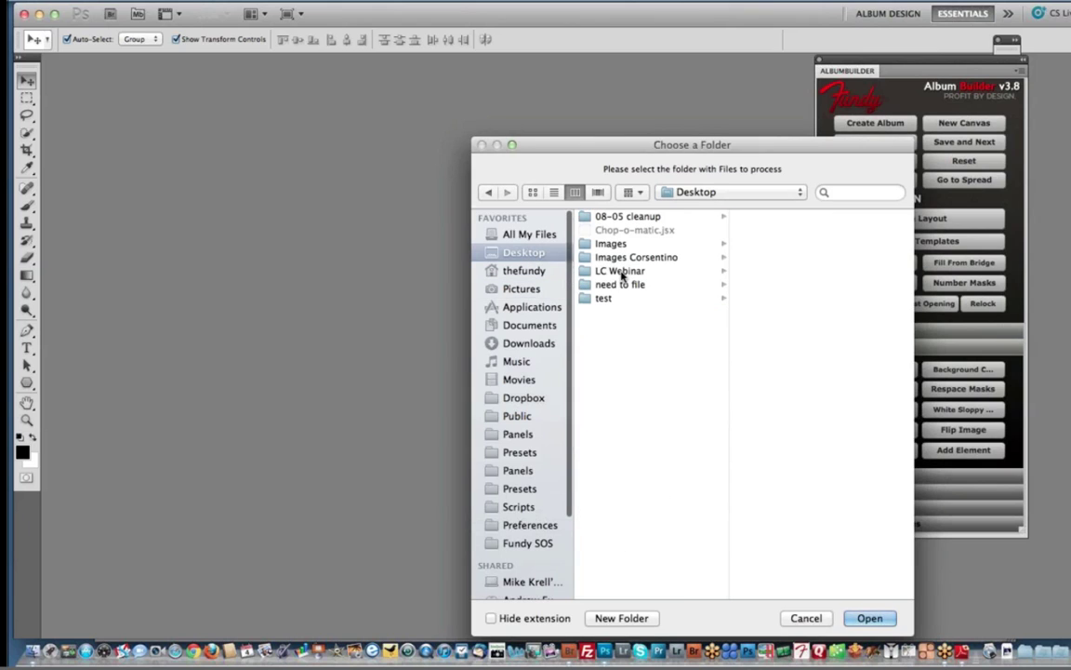
{"action": "left_click", "coordinate": [625, 273]}
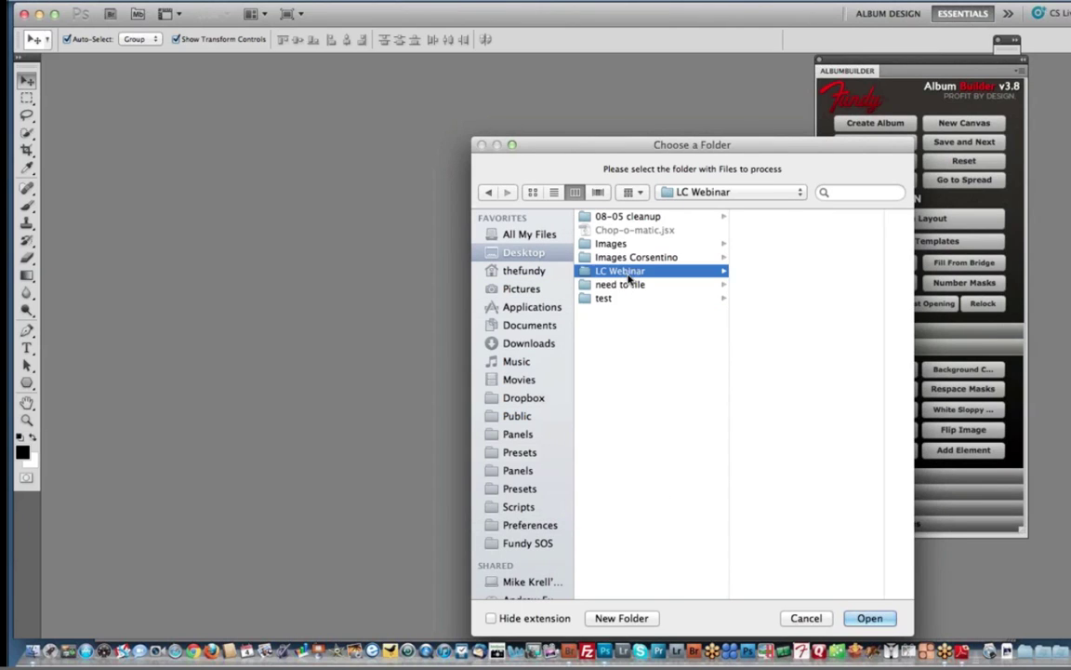
{"action": "left_click", "coordinate": [869, 618]}
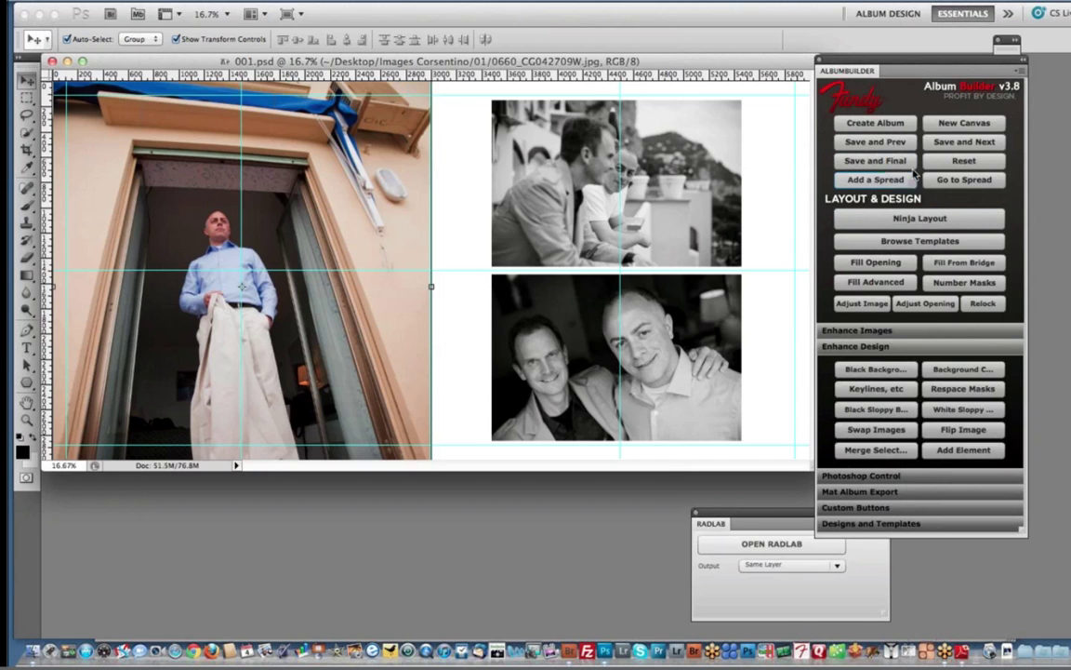
- Go directly to spread 004 of the album
{"action": "left_click", "coordinate": [943, 181]}
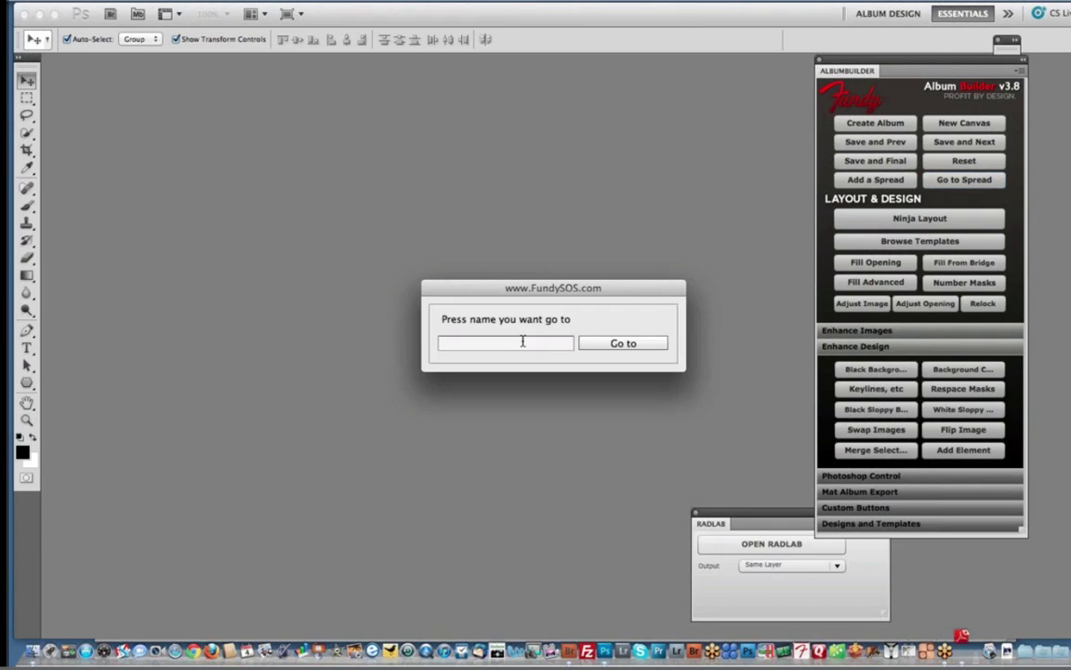
{"action": "type", "text": "004"}
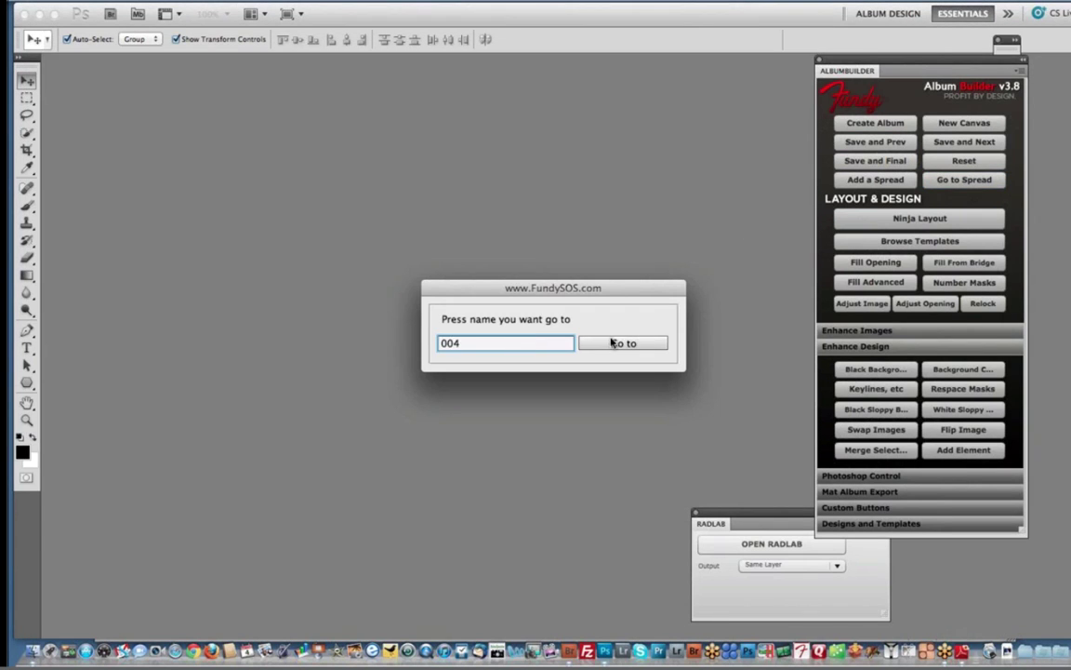
{"action": "left_click", "coordinate": [618, 343]}
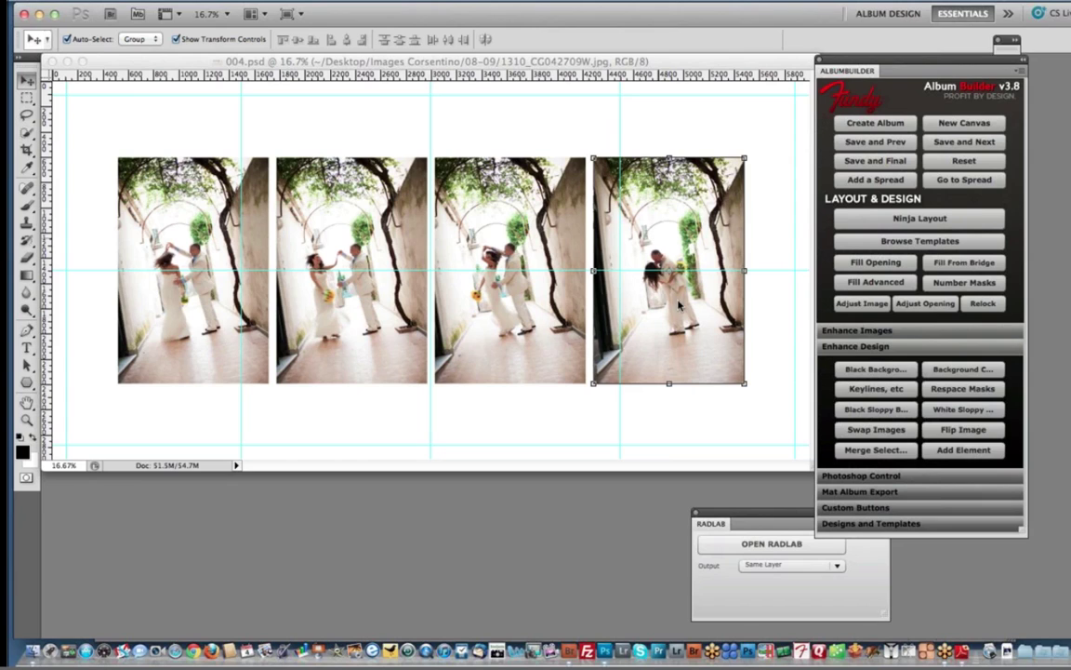
- Try to process the LC Webinar album folder to JPEGs while spread 004 is still open
{"action": "left_click", "coordinate": [857, 476]}
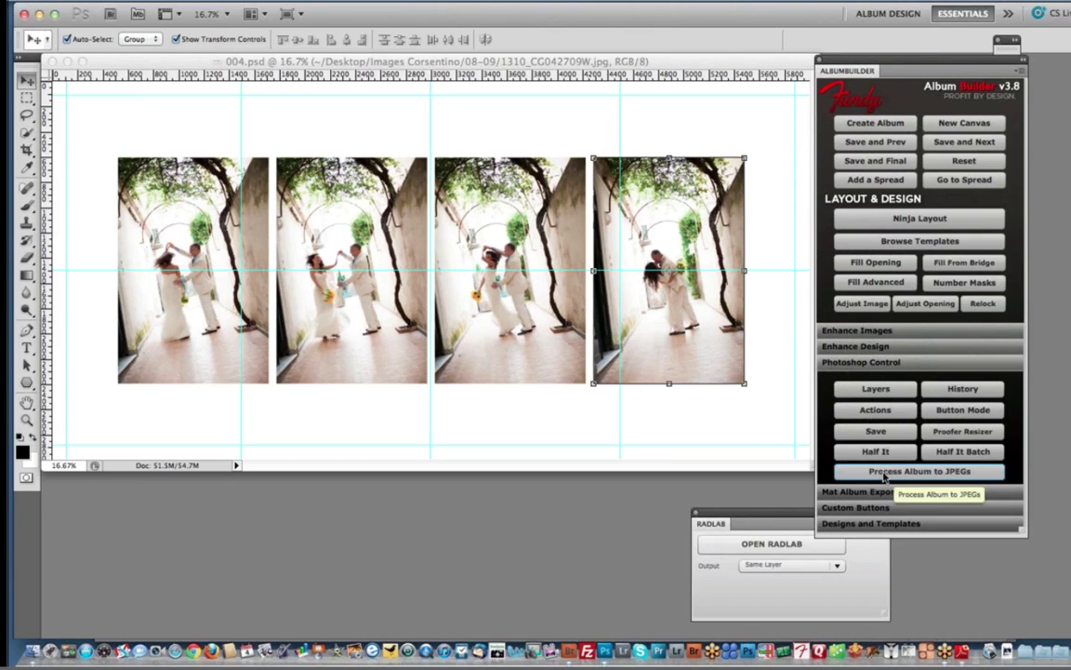
{"action": "left_click", "coordinate": [884, 472]}
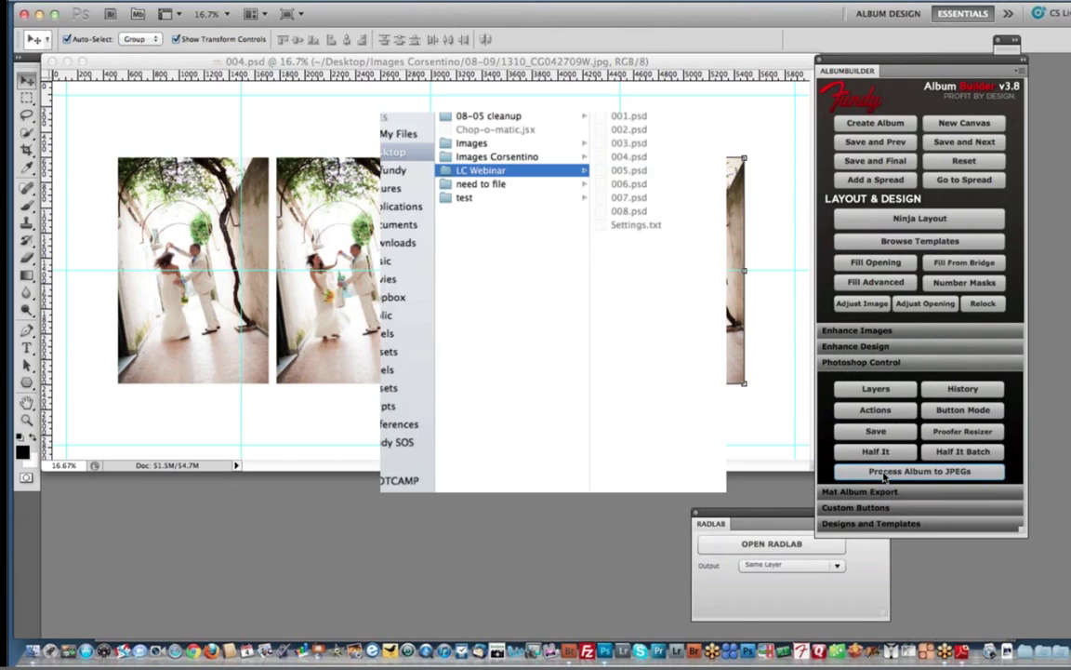
{"action": "left_click", "coordinate": [729, 515]}
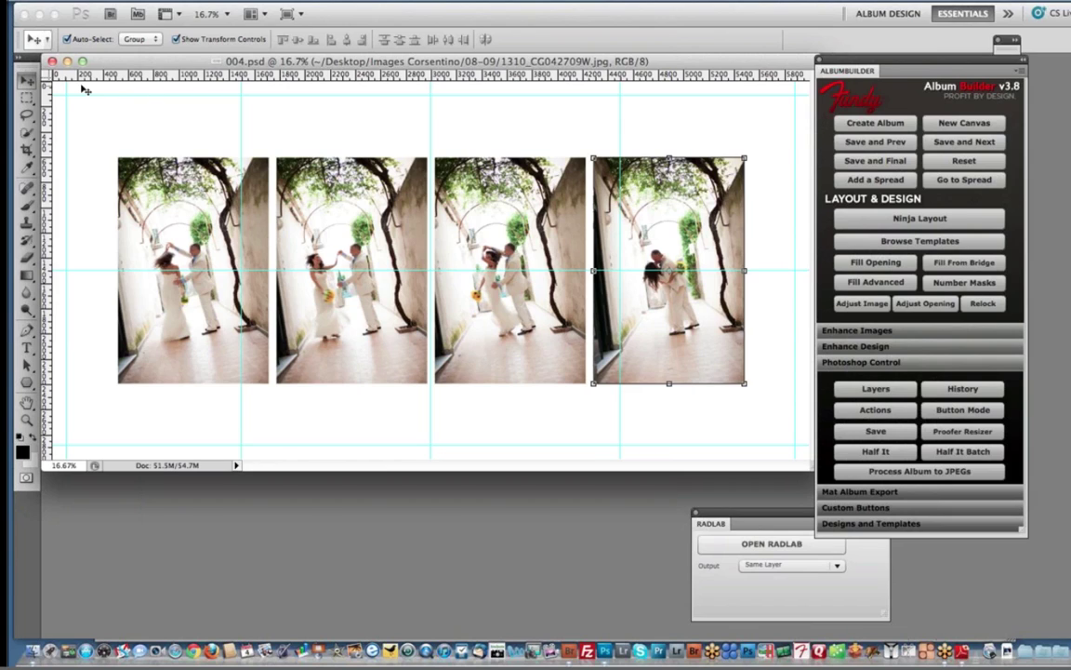
- Close spread 004 and process the whole LC Webinar album folder to JPEGs
{"action": "left_click", "coordinate": [52, 61]}
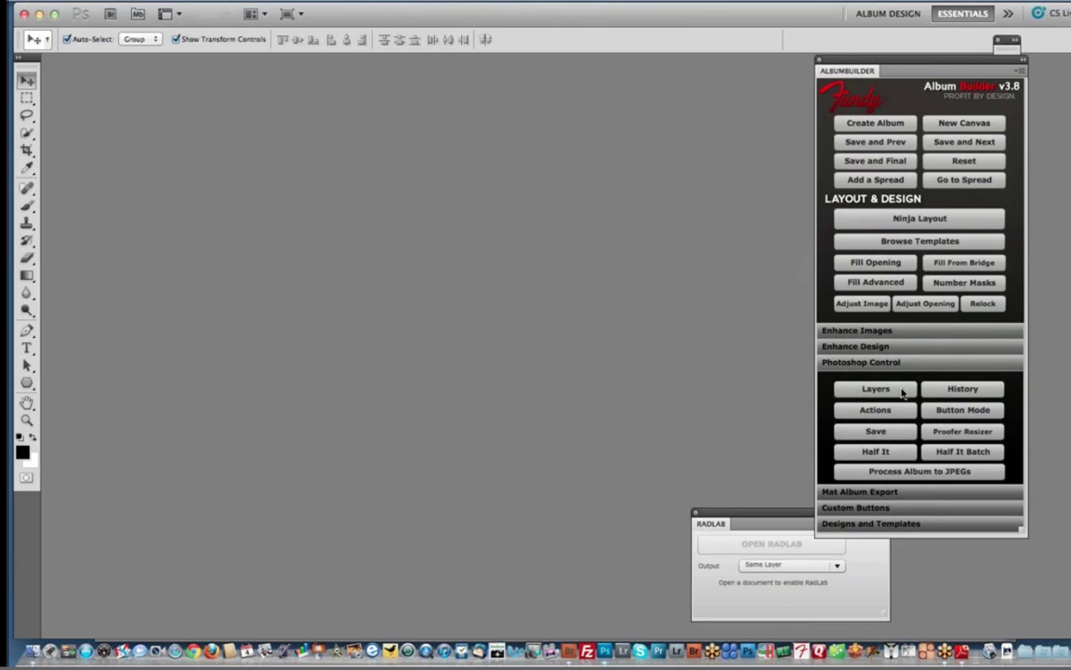
{"action": "left_click", "coordinate": [875, 452]}
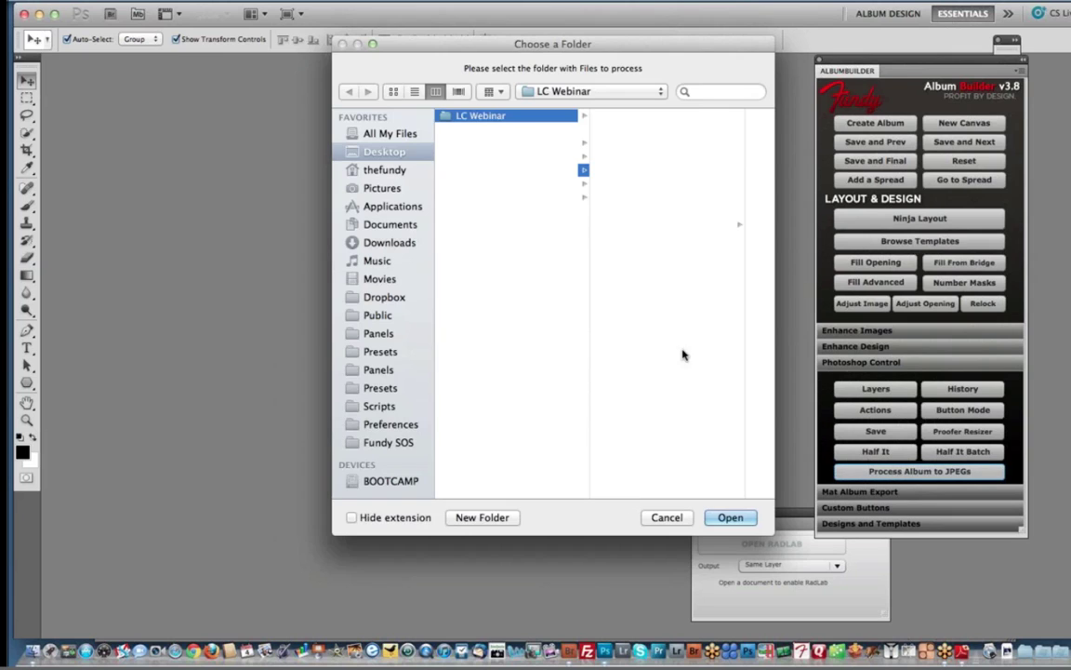
{"action": "left_click", "coordinate": [729, 514]}
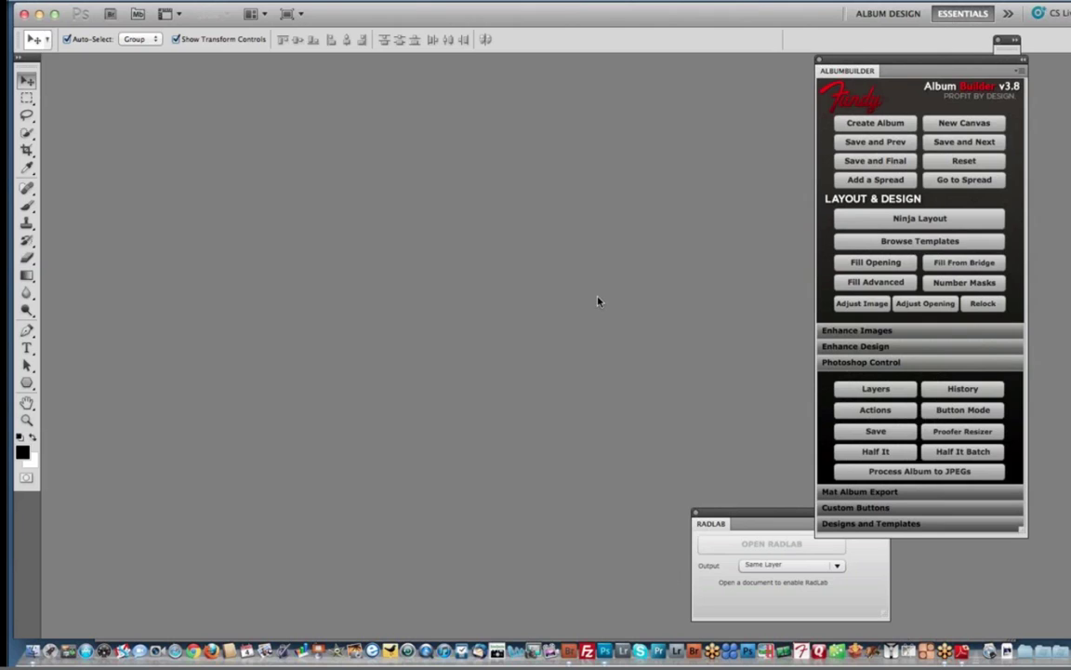
- Switch to Adobe Bridge and open the Processed Album folder inside LC Webinar
{"action": "key", "text": "super+Tab"}
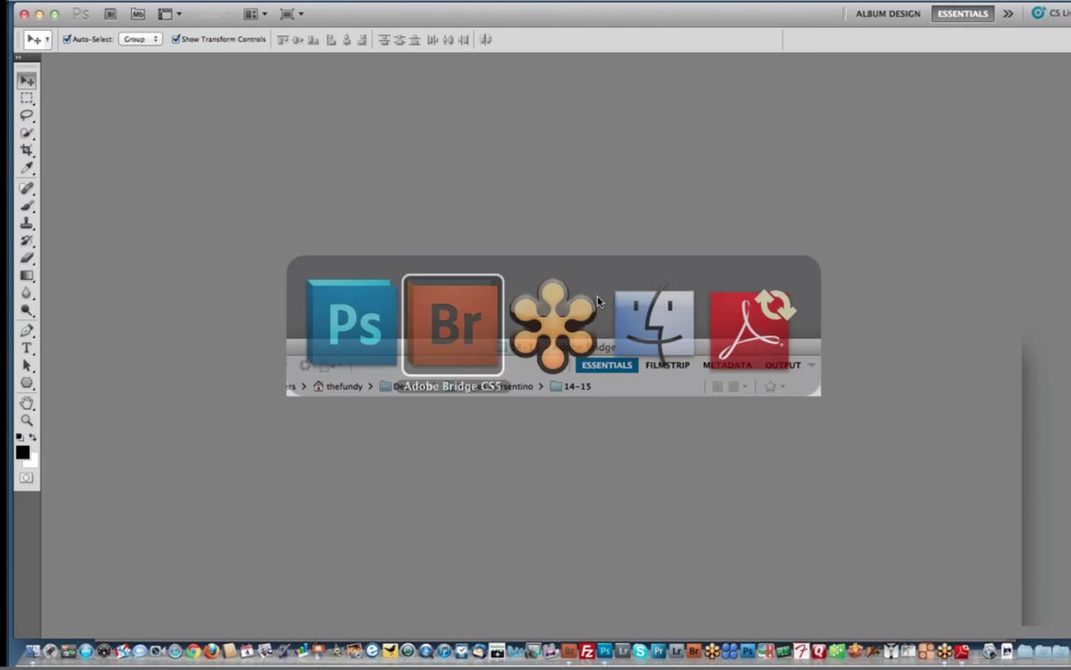
{"action": "scroll", "coordinate": [192, 456], "scroll_direction": "down", "scroll_amount": 4}
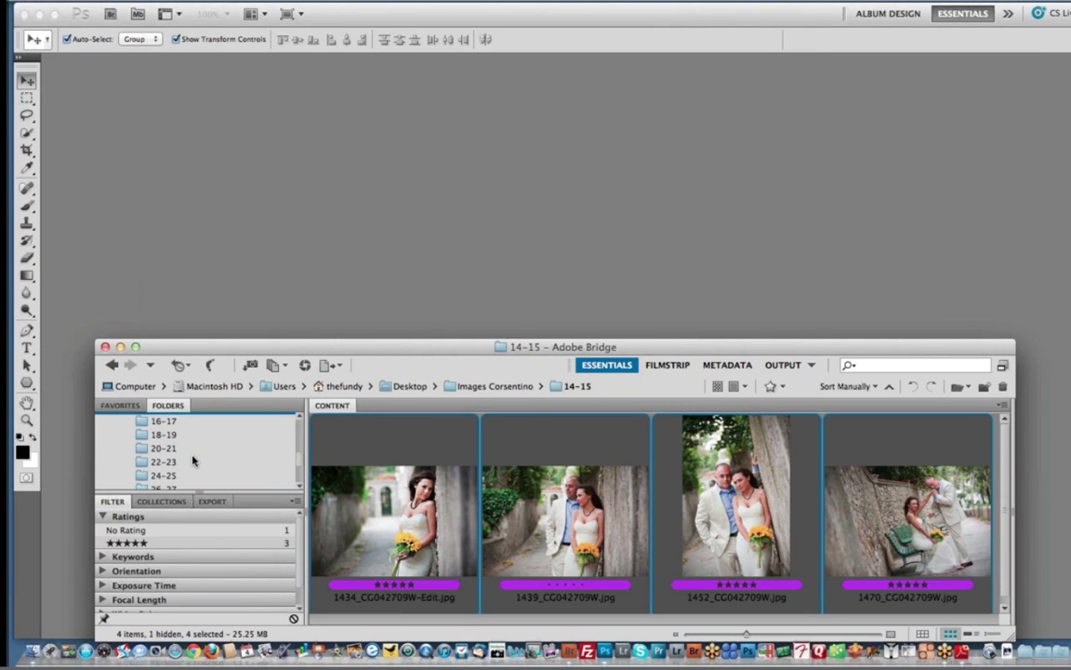
{"action": "scroll", "coordinate": [192, 460], "scroll_direction": "down", "scroll_amount": 3}
{"action": "left_click", "coordinate": [175, 455]}
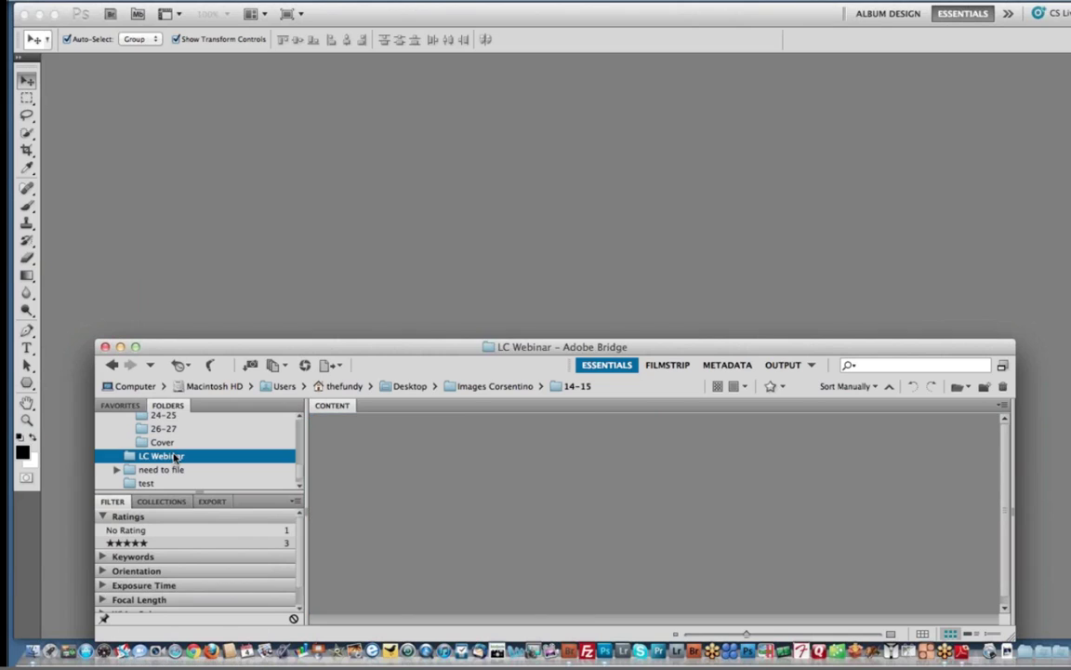
{"action": "scroll", "coordinate": [582, 484], "scroll_direction": "right", "scroll_amount": 6}
{"action": "left_click", "coordinate": [880, 504]}
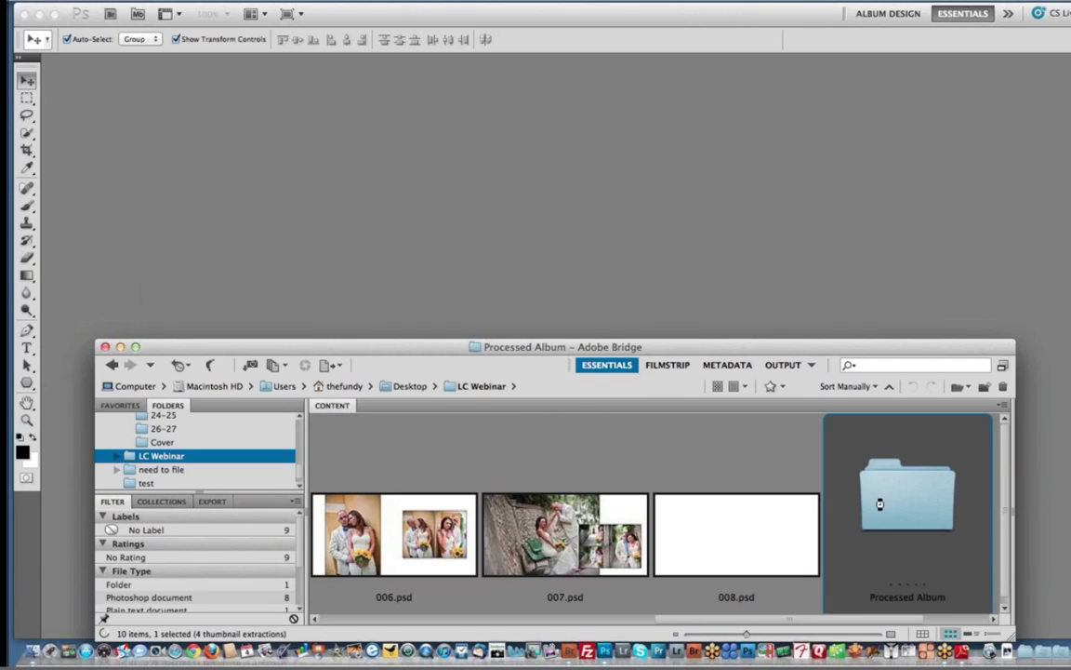
{"action": "double_click", "coordinate": [879, 504]}
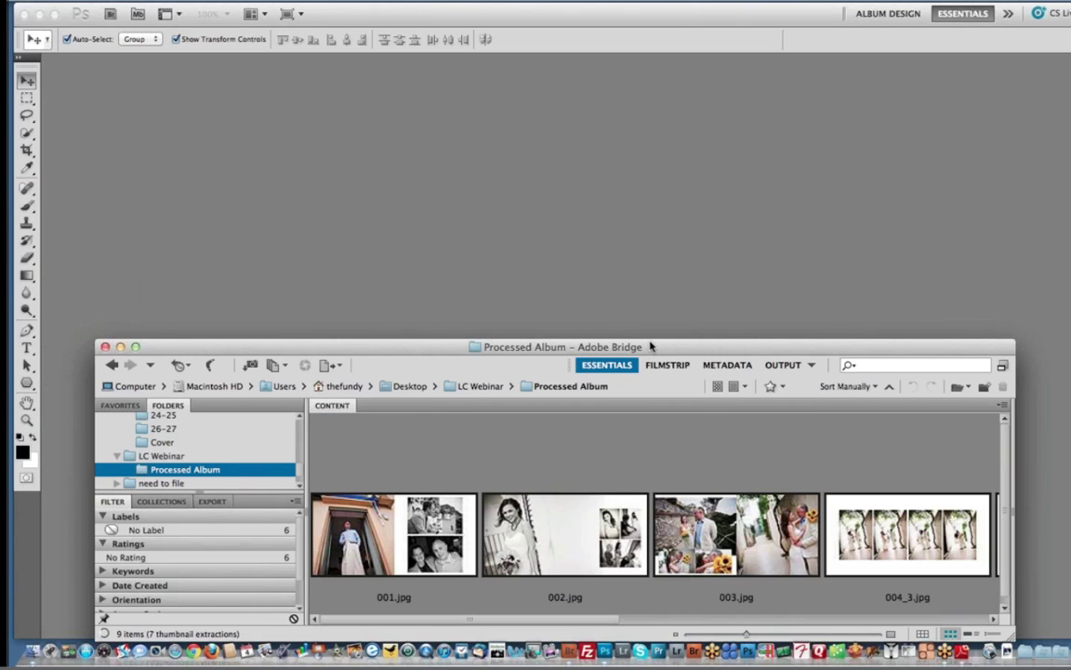
- Reposition and enlarge the Bridge window, and select the album JPEGs from 001.jpg through 007.jpg
{"action": "left_click_drag", "start_coordinate": [650, 346], "coordinate": [592, 141]}
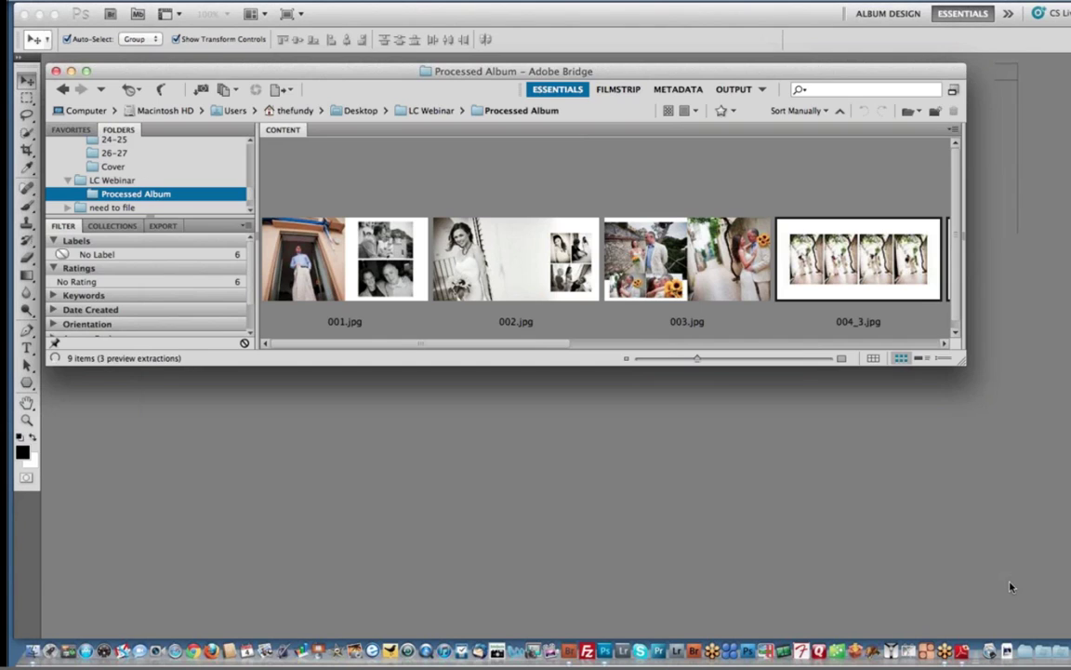
{"action": "left_click_drag", "start_coordinate": [966, 363], "coordinate": [1012, 586]}
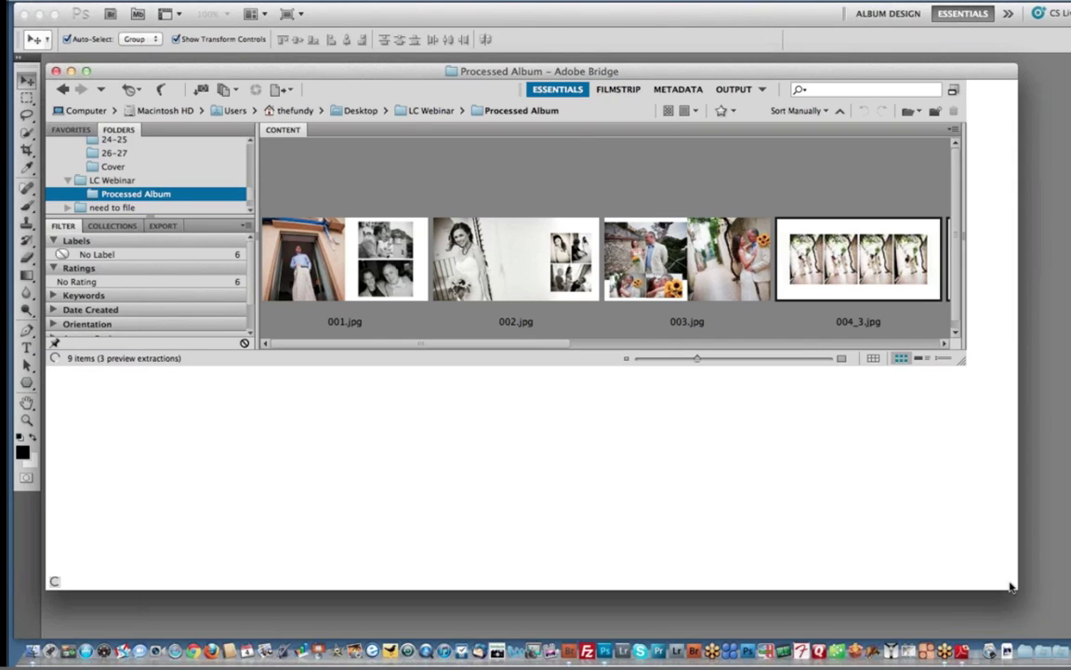
{"action": "scroll", "coordinate": [695, 315], "scroll_direction": "down", "scroll_amount": 3}
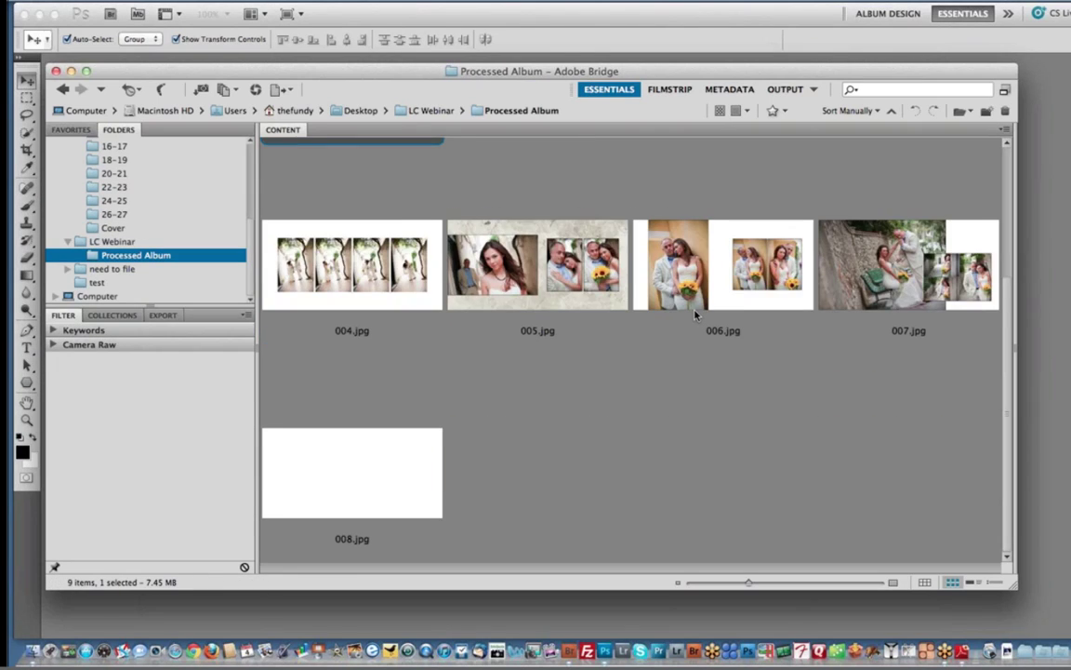
{"action": "scroll", "coordinate": [695, 314], "scroll_direction": "up", "scroll_amount": 3}
{"action": "left_click", "coordinate": [896, 471], "text": "shift"}
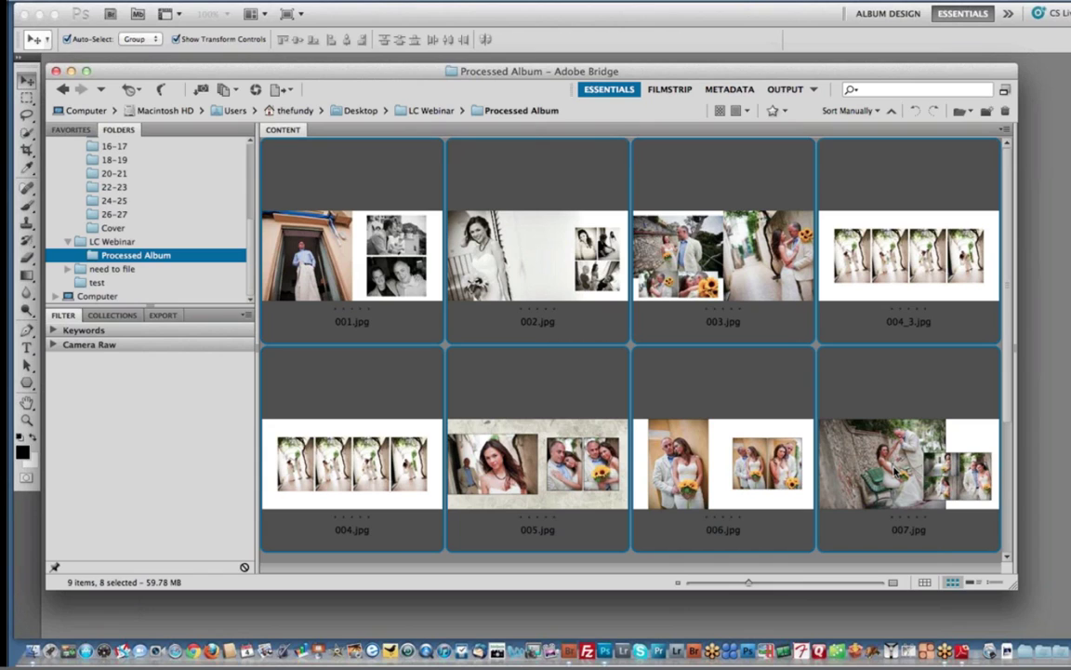
- Review the selected album JPEGs in full-screen preview, paging forward and back through the spreads, and return to the thumbnails
{"action": "key", "text": "space"}
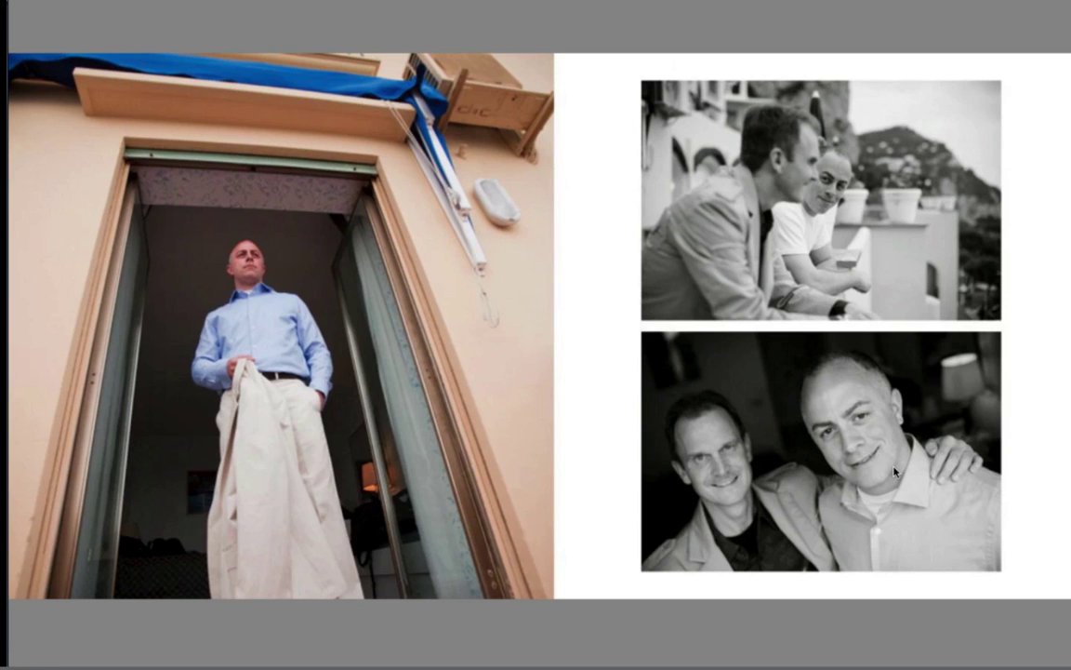
{"action": "key", "text": "Right"}
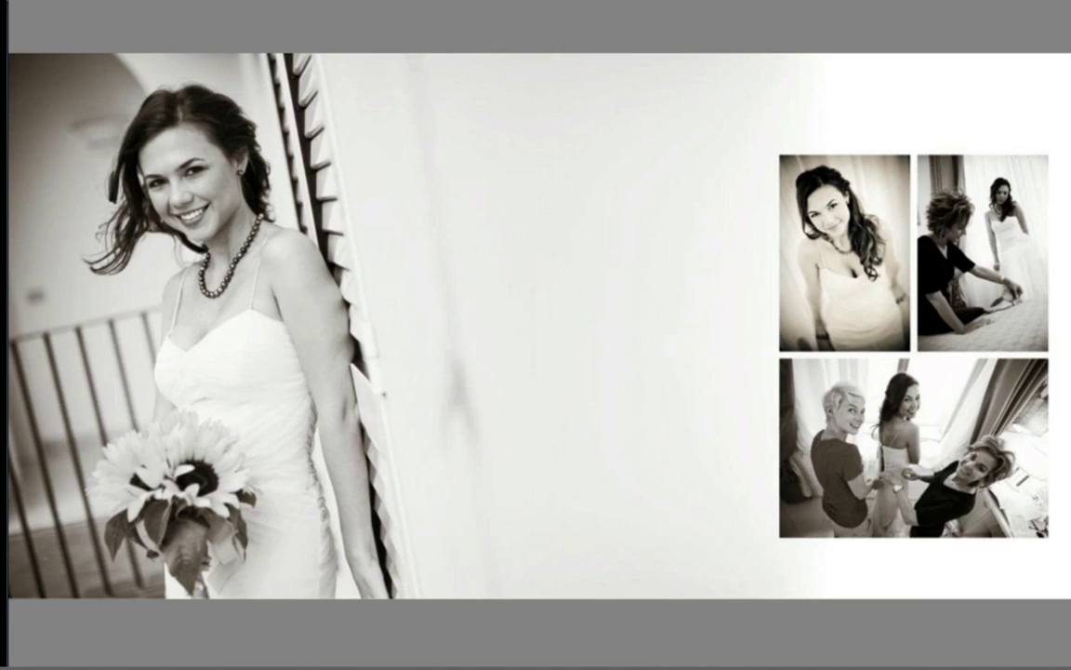
{"action": "key", "text": "Right"}
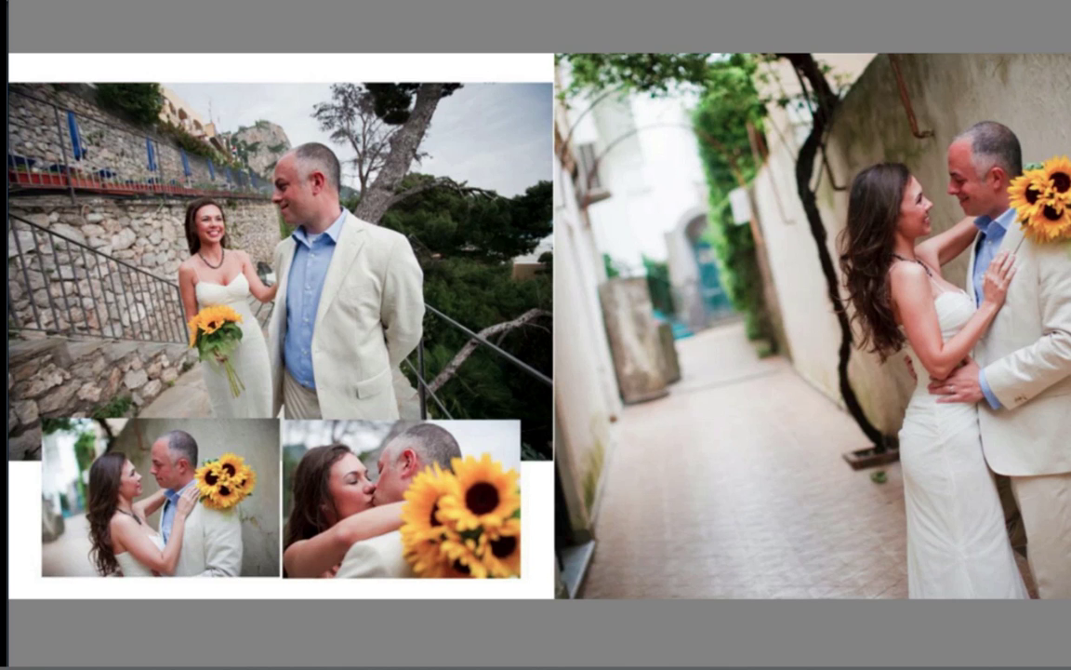
{"action": "key", "text": "Right"}
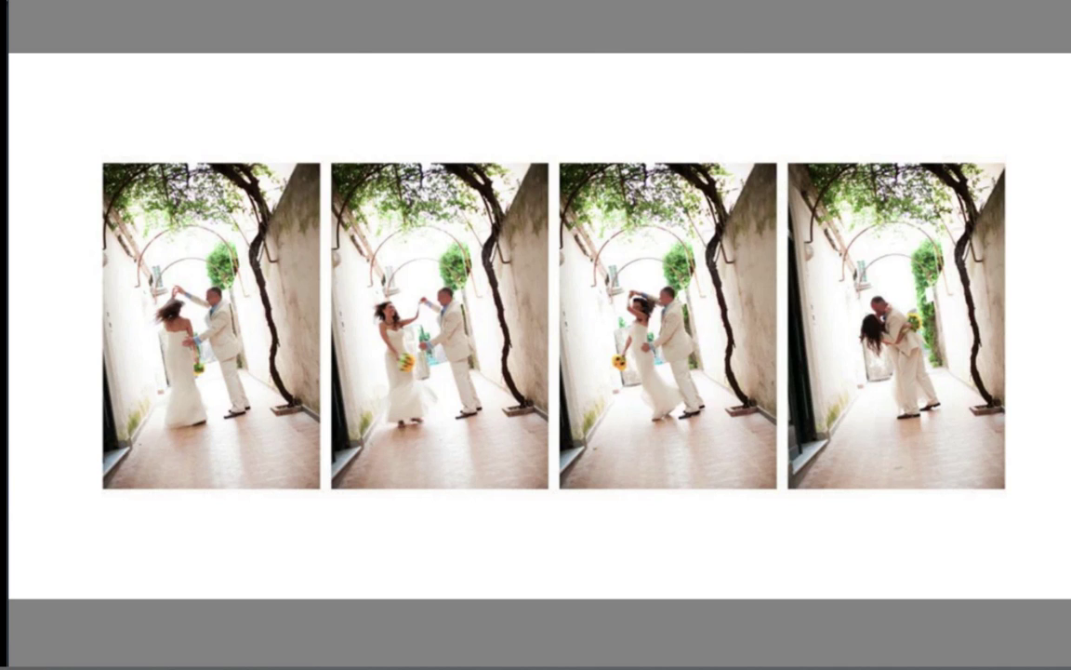
{"action": "key", "text": "Right"}
{"action": "key", "text": "Right"}
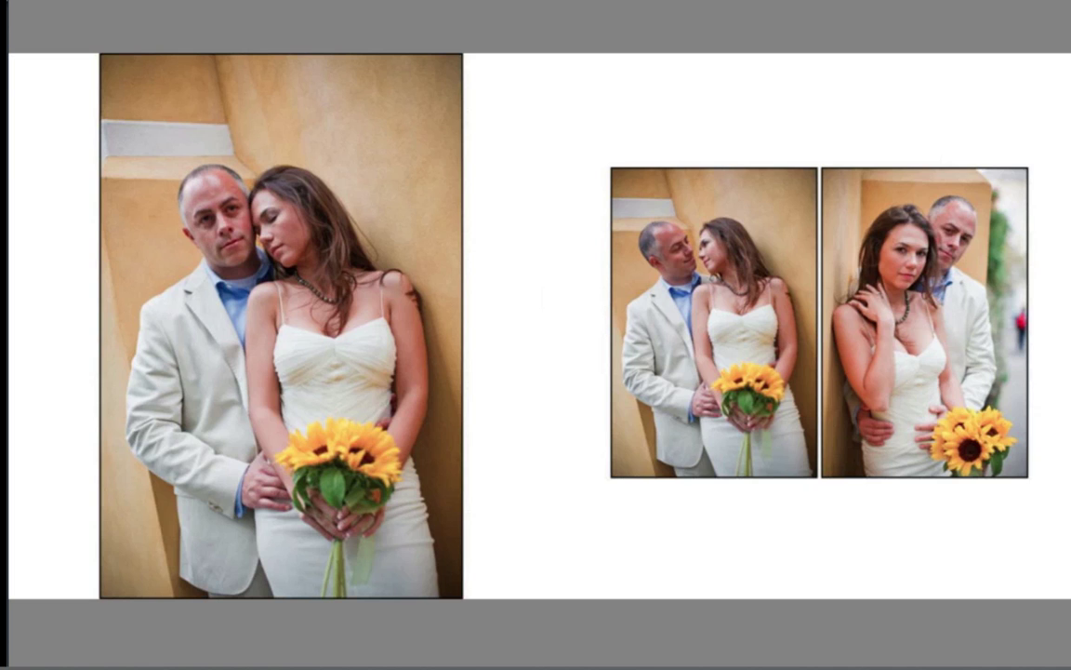
{"action": "key", "text": "Right"}
{"action": "key", "text": "Right"}
{"action": "key", "text": "Left"}
{"action": "key", "text": "Left"}
{"action": "key", "text": "Left"}
{"action": "key", "text": "Left"}
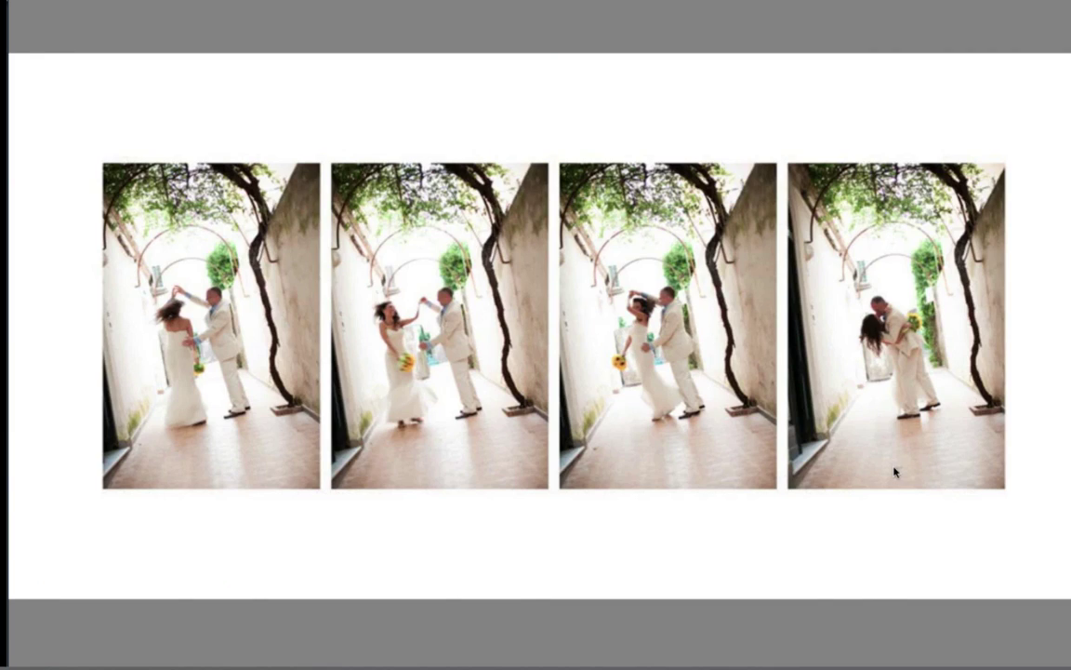
{"action": "key", "text": "Escape"}
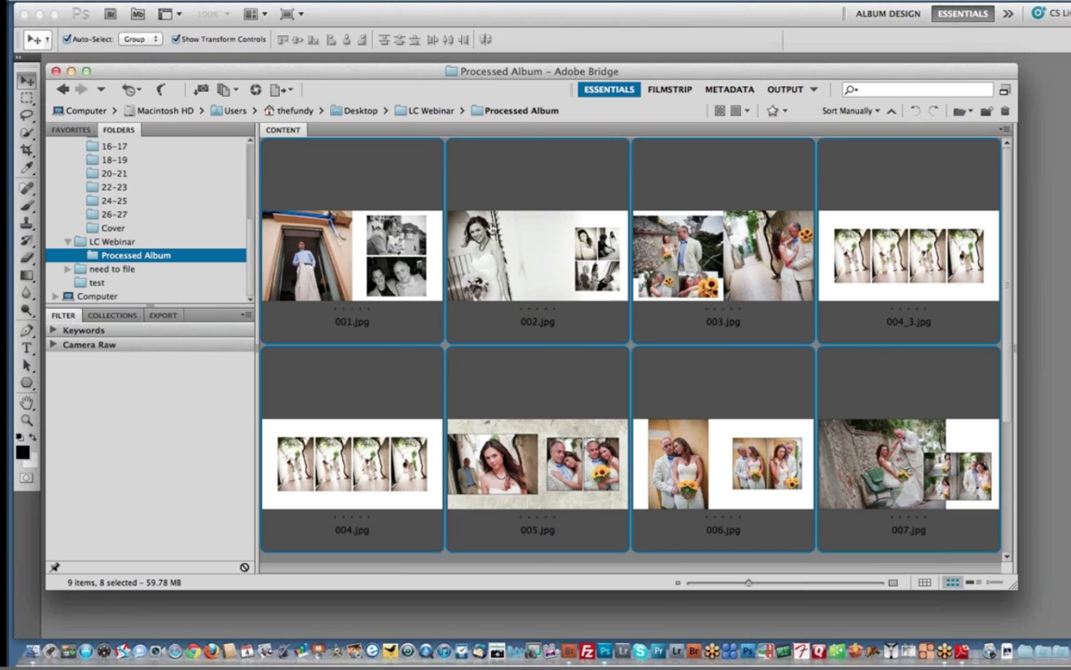
- Switch to Photoshop, open the BlogCollage extension beside Album Builder, and create a 650 px wide collage document with a background color
{"action": "key", "text": "super+Tab"}
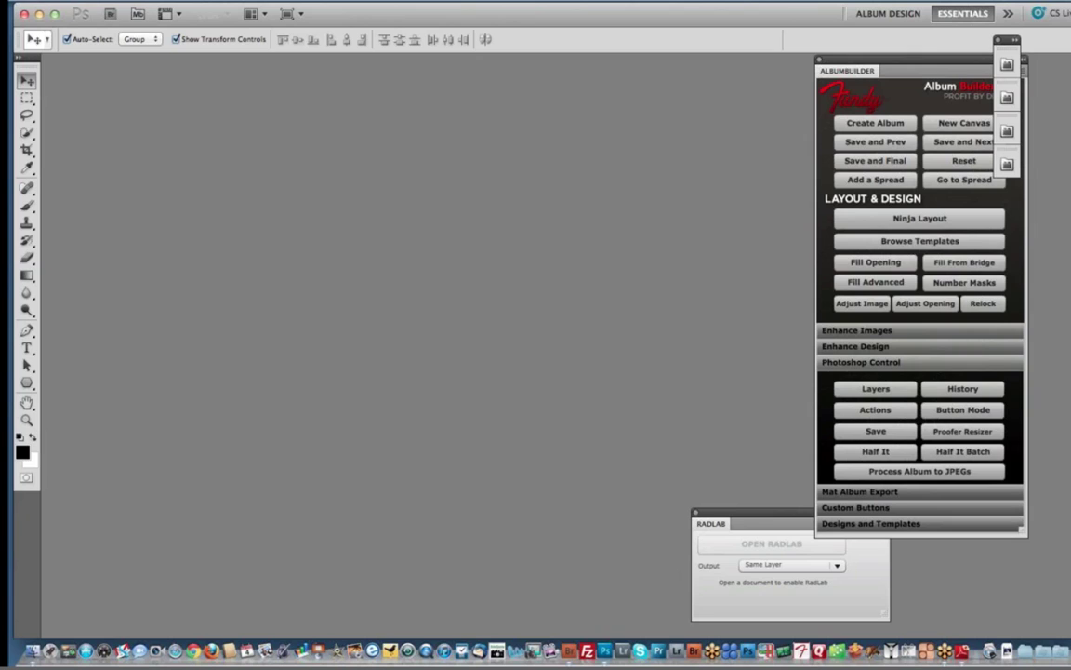
{"action": "left_click", "coordinate": [409, 1]}
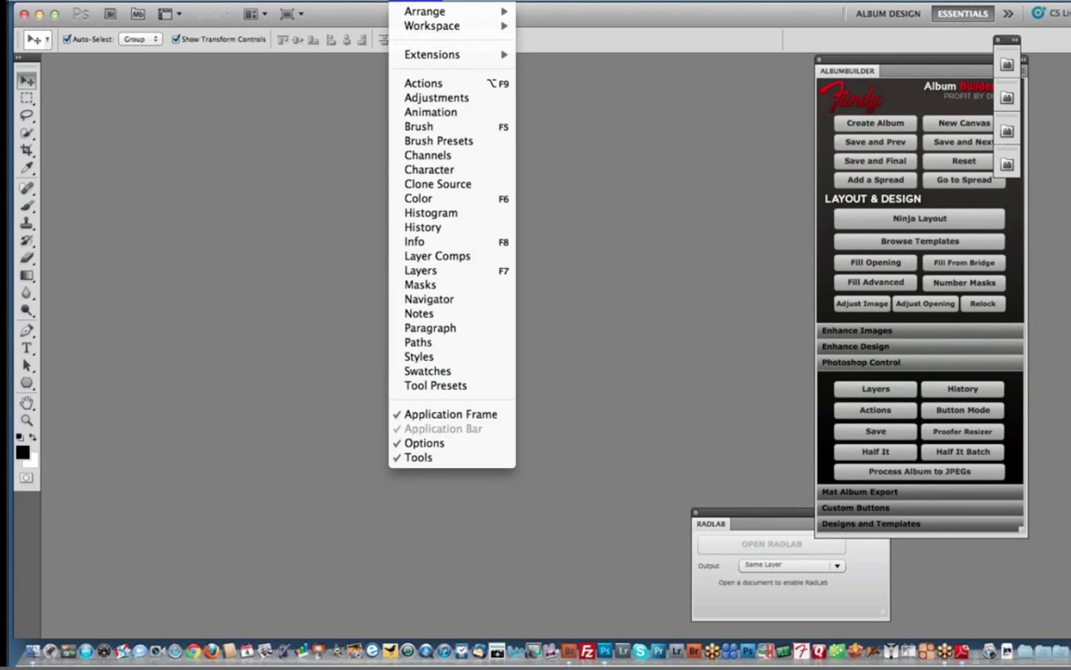
{"action": "mouse_move", "coordinate": [437, 54]}
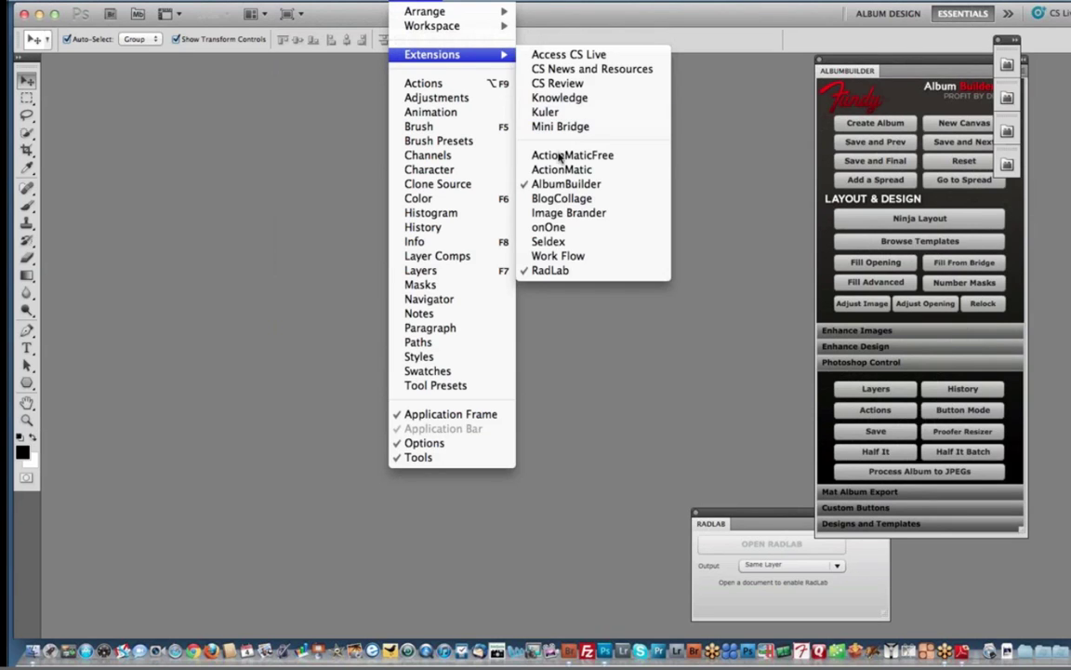
{"action": "left_click", "coordinate": [558, 199]}
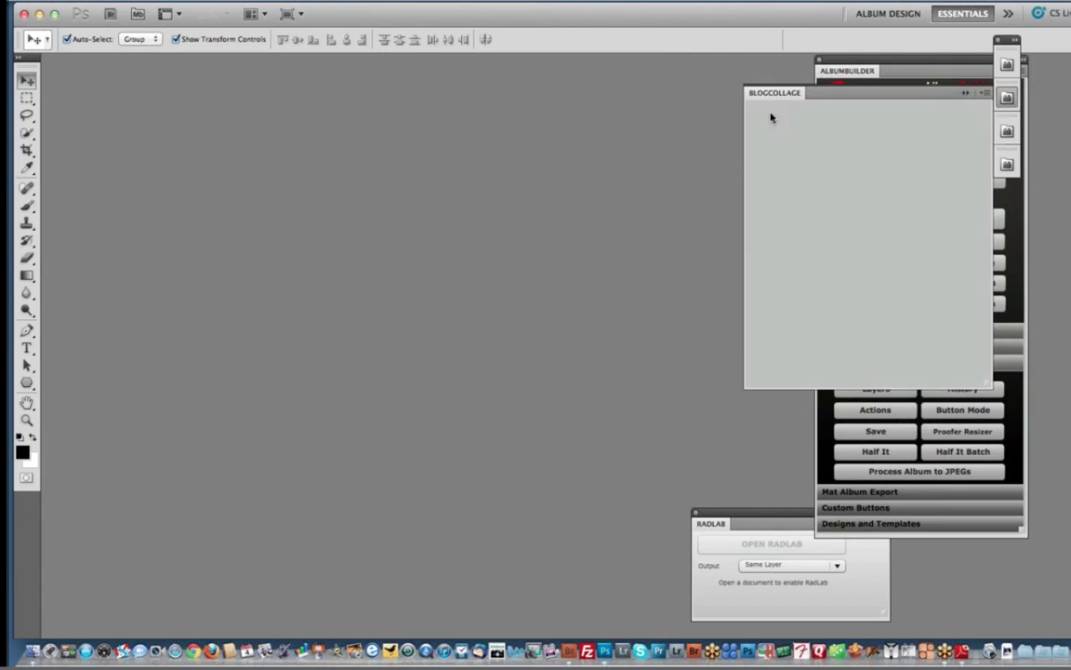
{"action": "left_click_drag", "start_coordinate": [758, 88], "coordinate": [588, 79]}
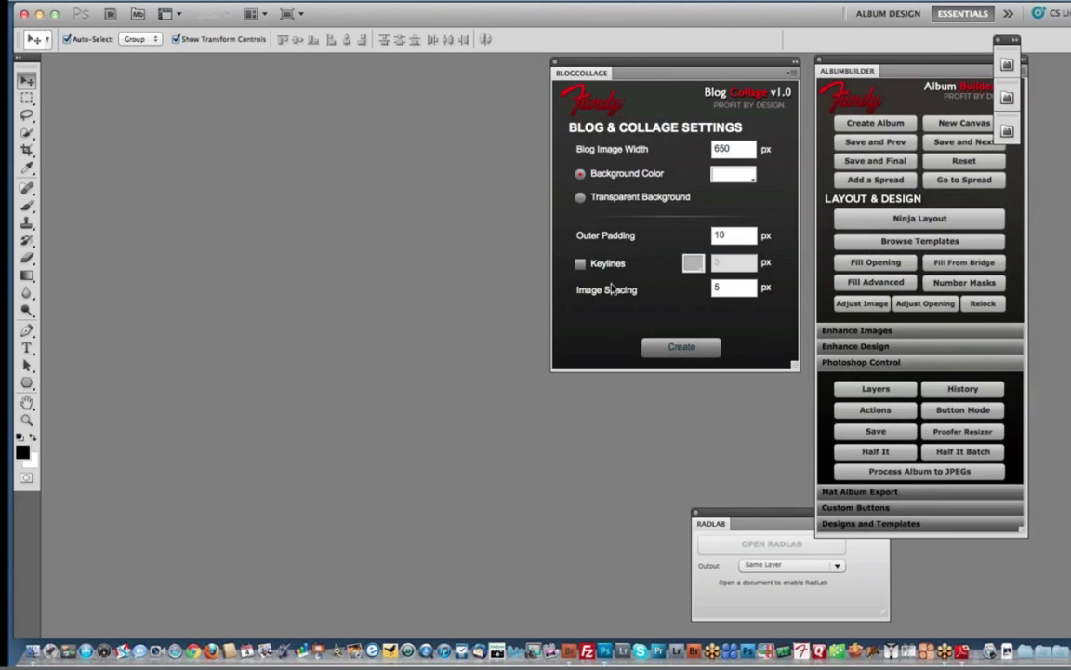
{"action": "left_click", "coordinate": [673, 349]}
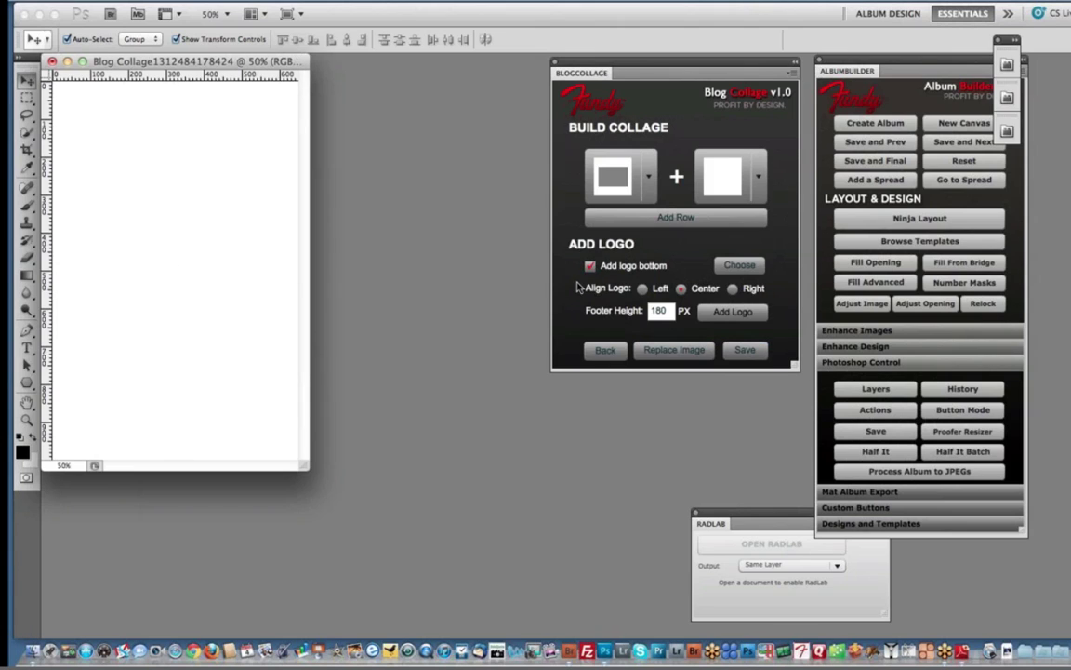
- Add a first collage row combining one vertical opening with one horizontal opening
{"action": "left_click", "coordinate": [651, 177]}
{"action": "left_click", "coordinate": [626, 267]}
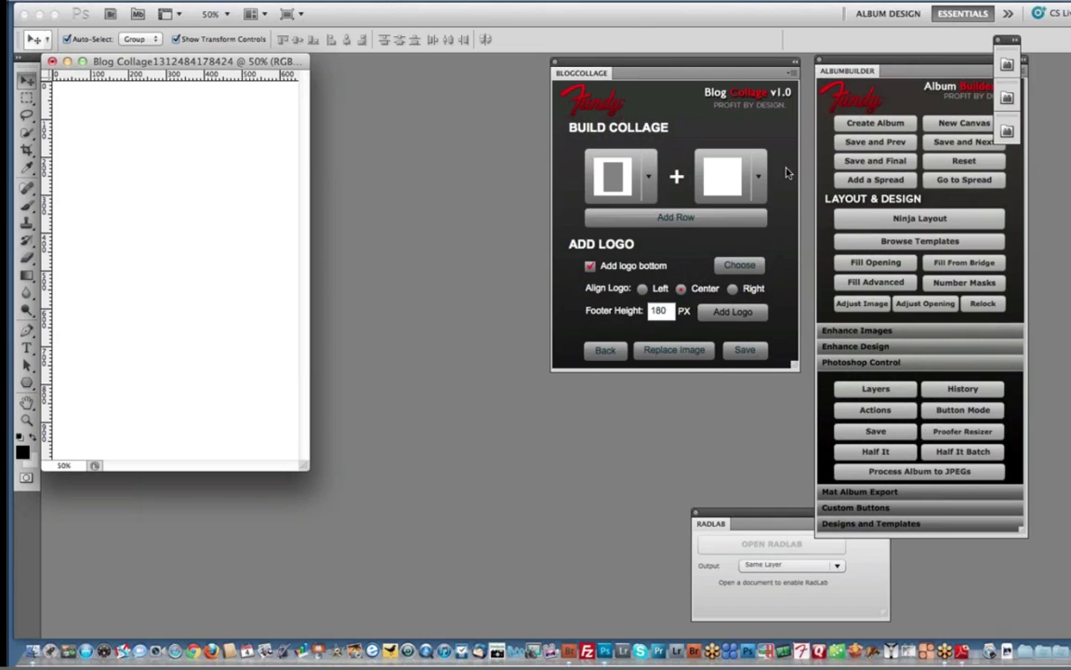
{"action": "left_click", "coordinate": [744, 177]}
{"action": "left_click", "coordinate": [738, 268]}
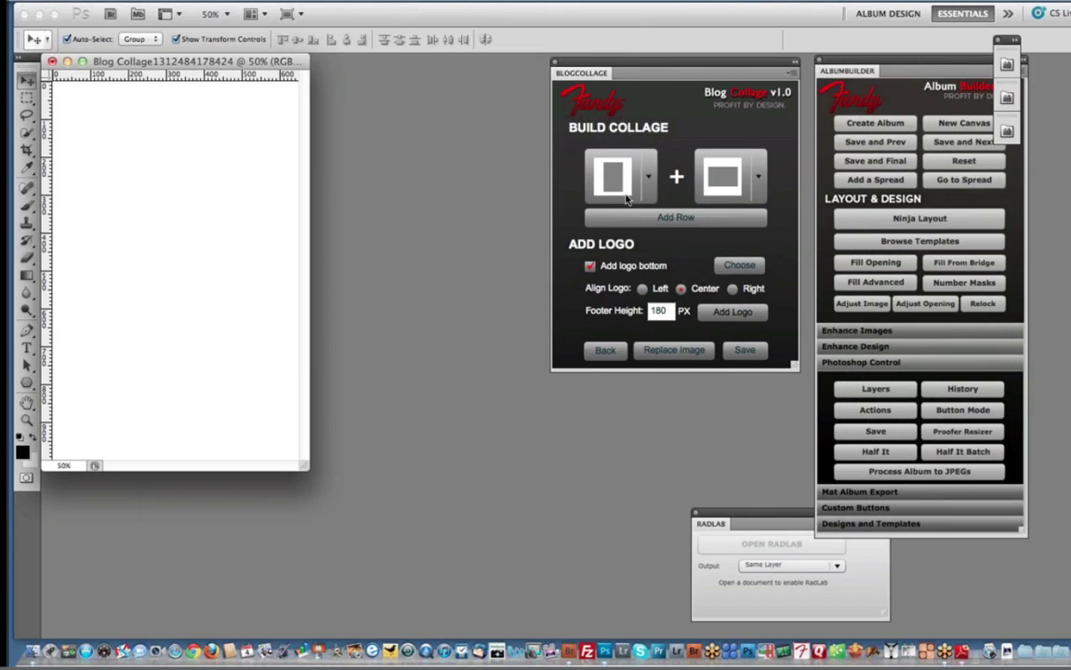
{"action": "left_click", "coordinate": [676, 219]}
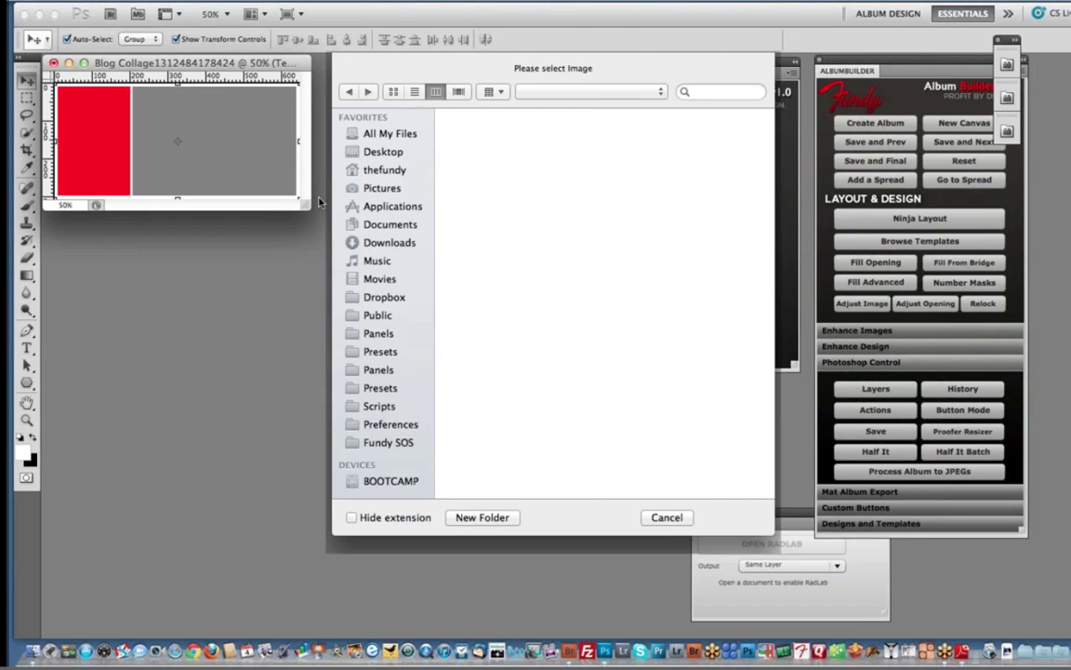
- Fill the first row with 0835_CG042709W-Edit.jpg and 0896_CG042709W.jpg from the 02-03 folder inside Images Corsentino
{"action": "left_click", "coordinate": [471, 142]}
{"action": "left_click", "coordinate": [496, 156]}
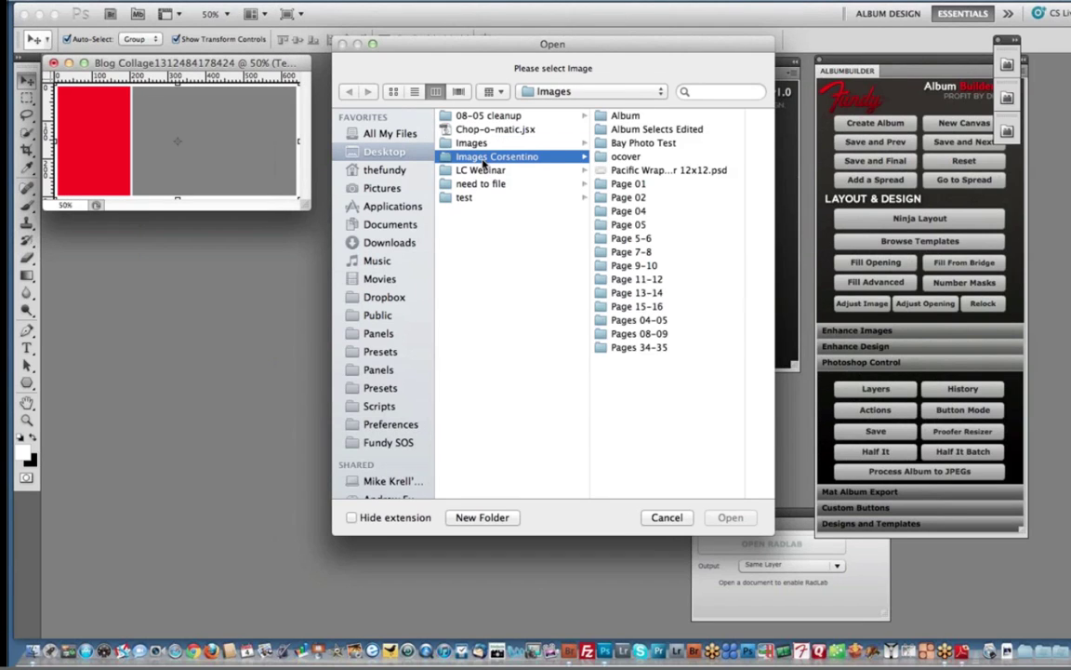
{"action": "left_click", "coordinate": [626, 131]}
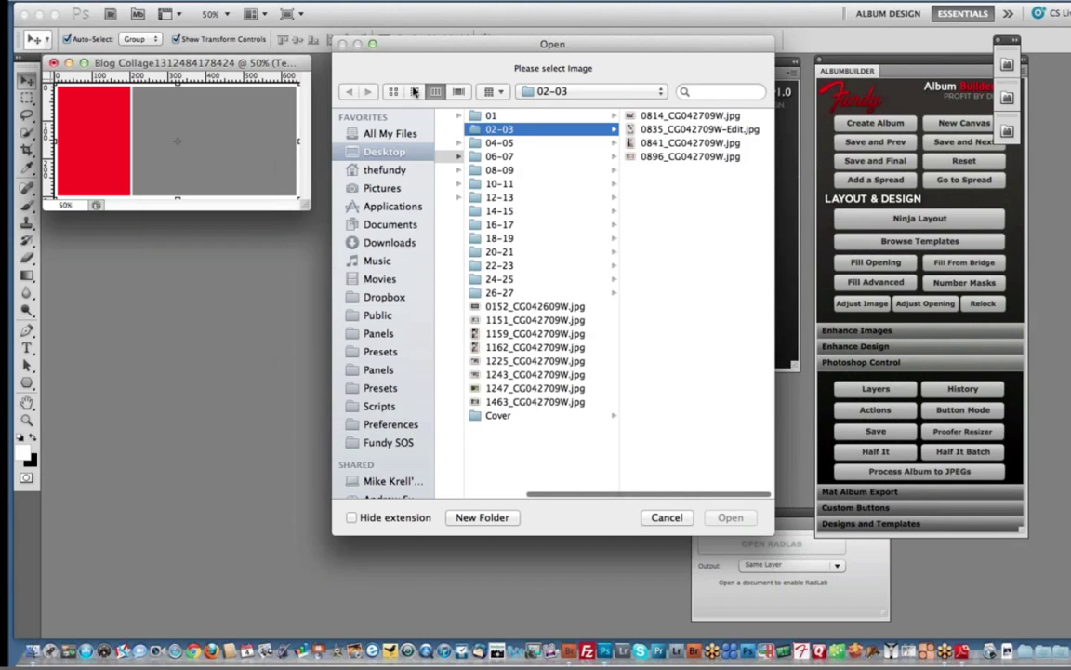
{"action": "left_click", "coordinate": [639, 131]}
{"action": "key", "text": "Return"}
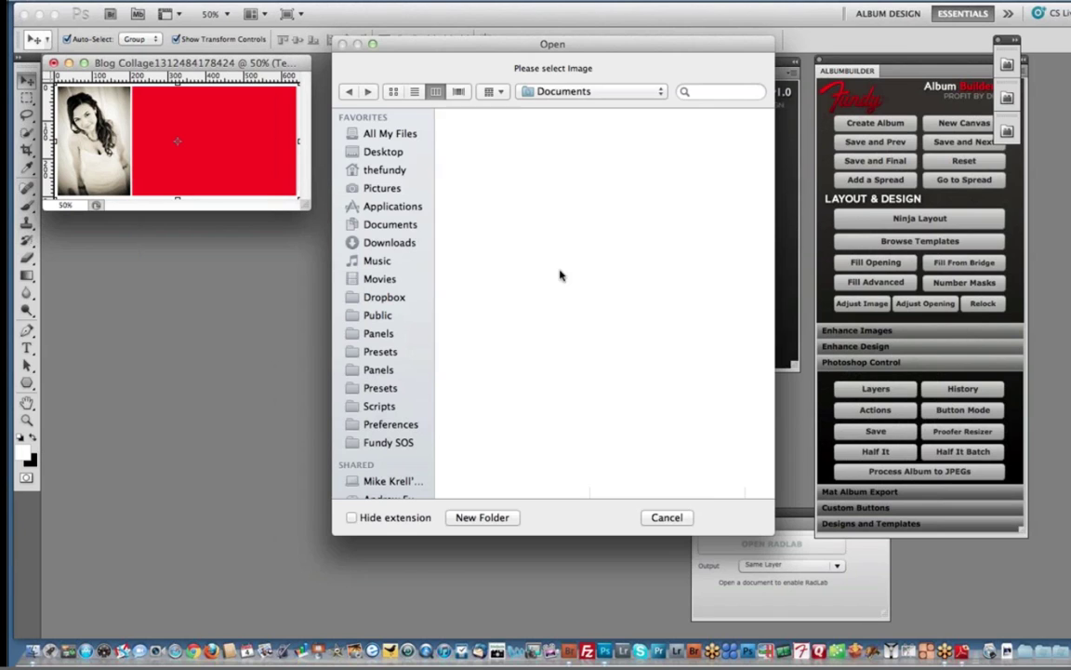
{"action": "double_click", "coordinate": [758, 158]}
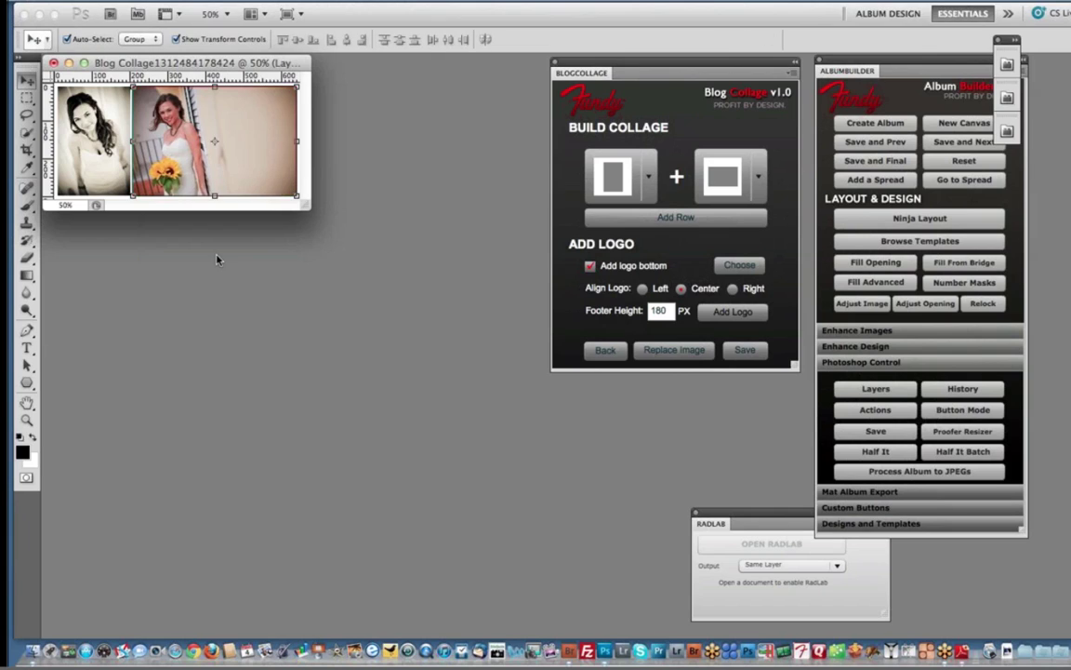
- Add a second collage row combining one vertical opening with the layout of two small stacked openings beside a large one
{"action": "left_click", "coordinate": [641, 192]}
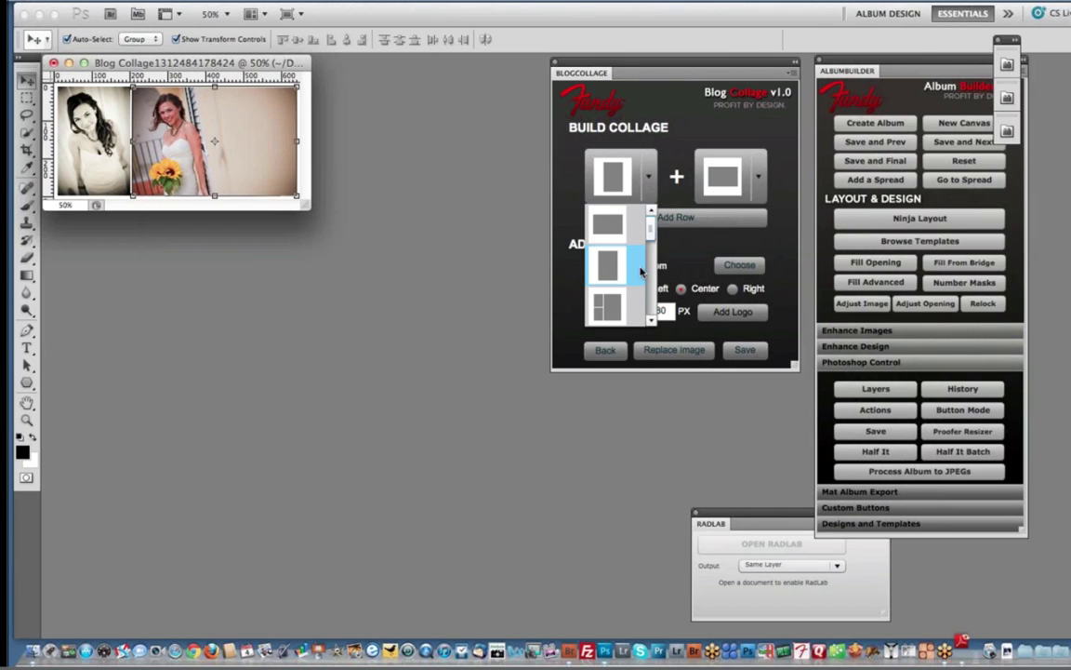
{"action": "left_click", "coordinate": [642, 270]}
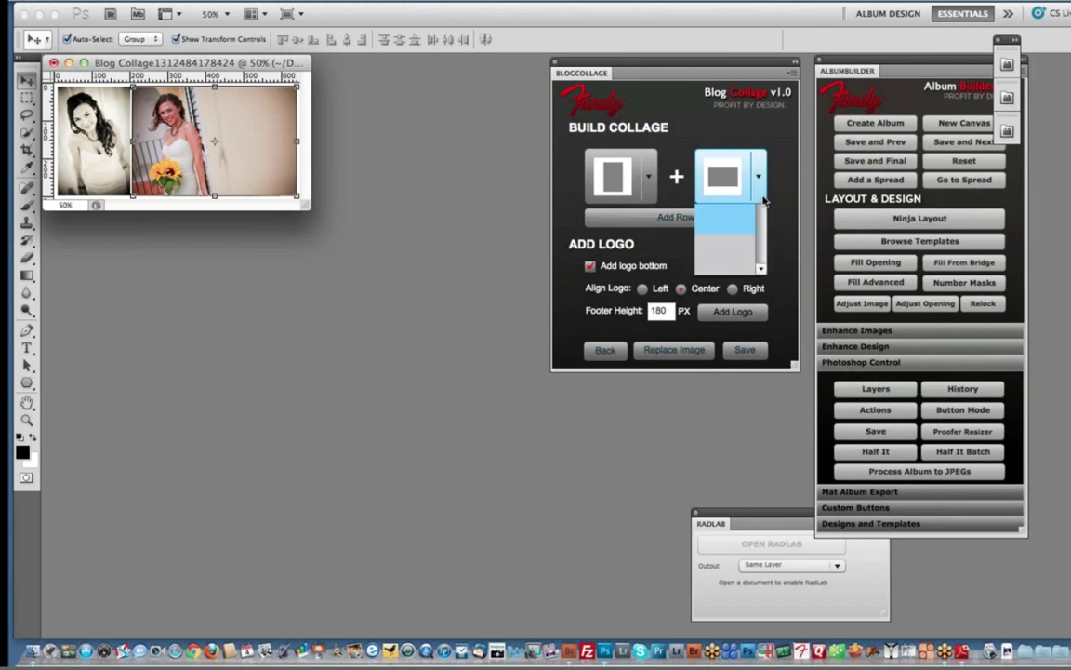
{"action": "left_click", "coordinate": [755, 179]}
{"action": "scroll", "coordinate": [735, 279], "scroll_direction": "down", "scroll_amount": 2}
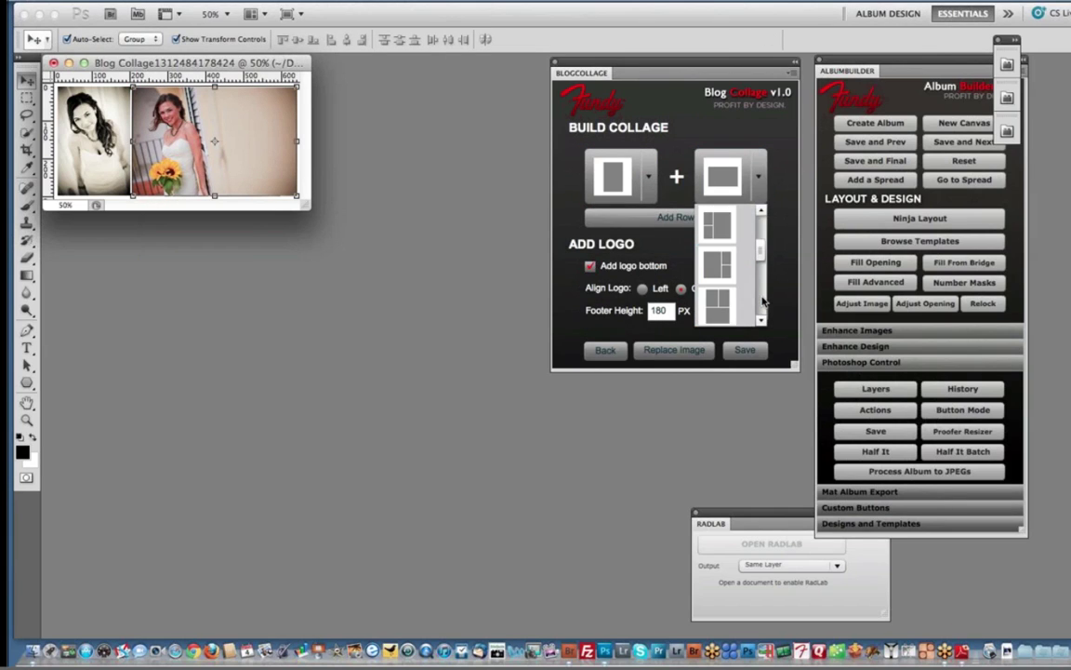
{"action": "left_click", "coordinate": [719, 237]}
{"action": "left_click", "coordinate": [717, 217]}
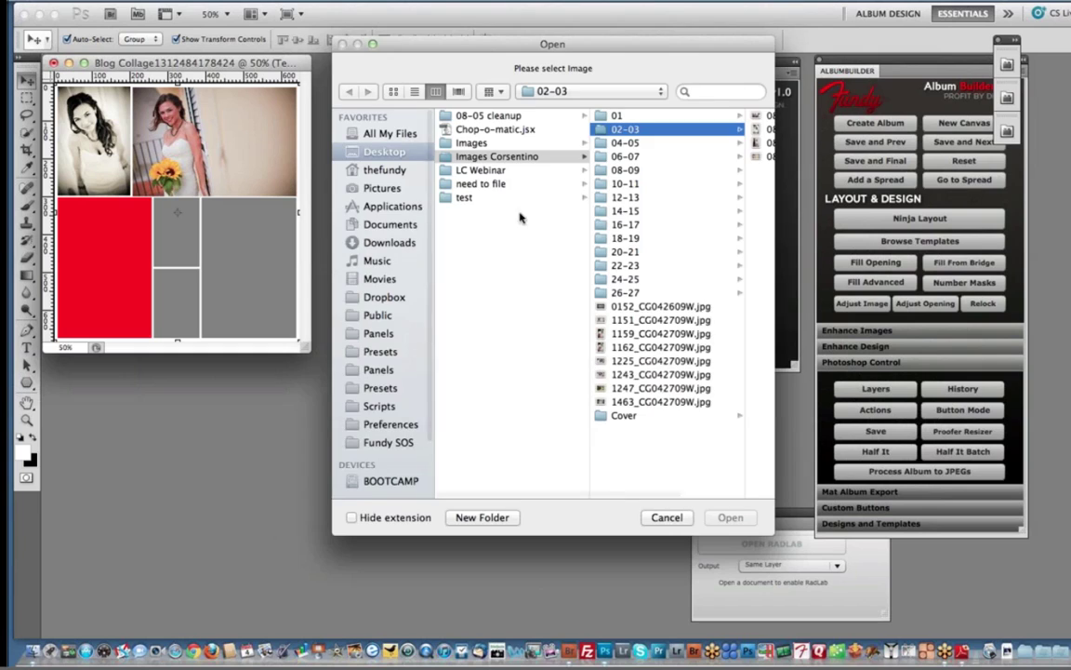
- Fill the second row's first vertical opening with 1216_CG042709W.jpg from the 06-07 folder, browsing the images as thumbnails
{"action": "left_click", "coordinate": [667, 157]}
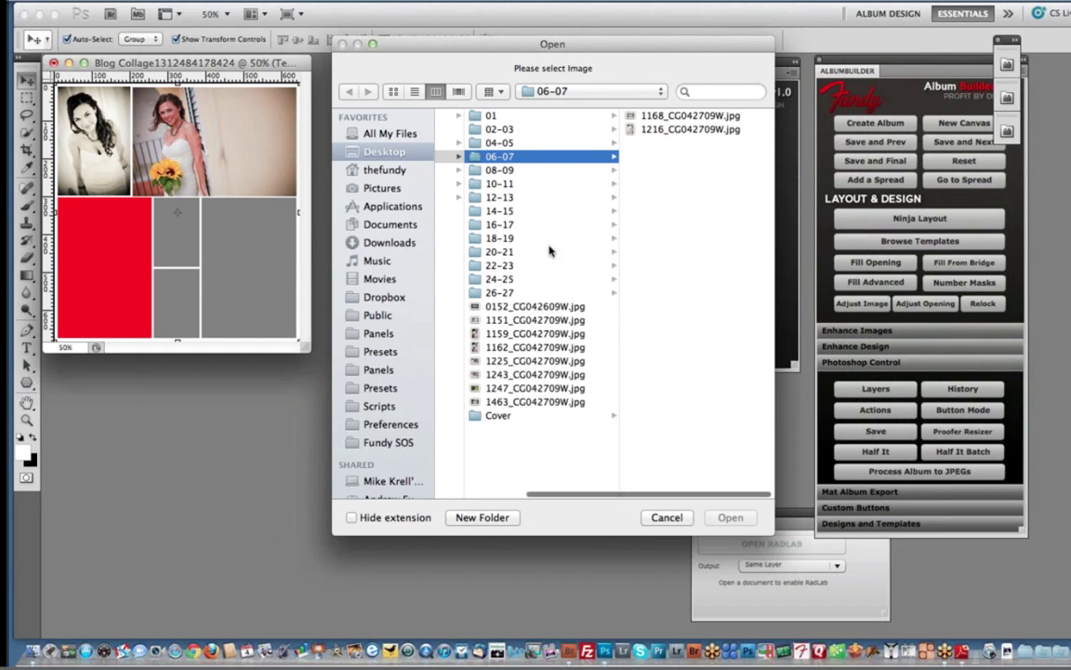
{"action": "left_click", "coordinate": [394, 93]}
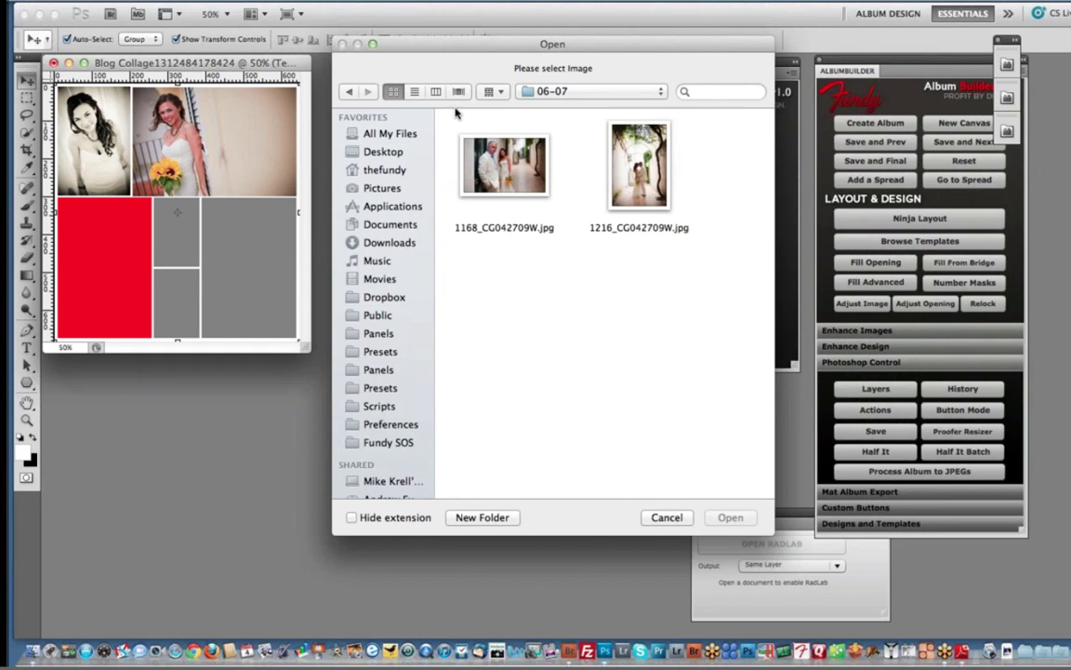
{"action": "double_click", "coordinate": [642, 167]}
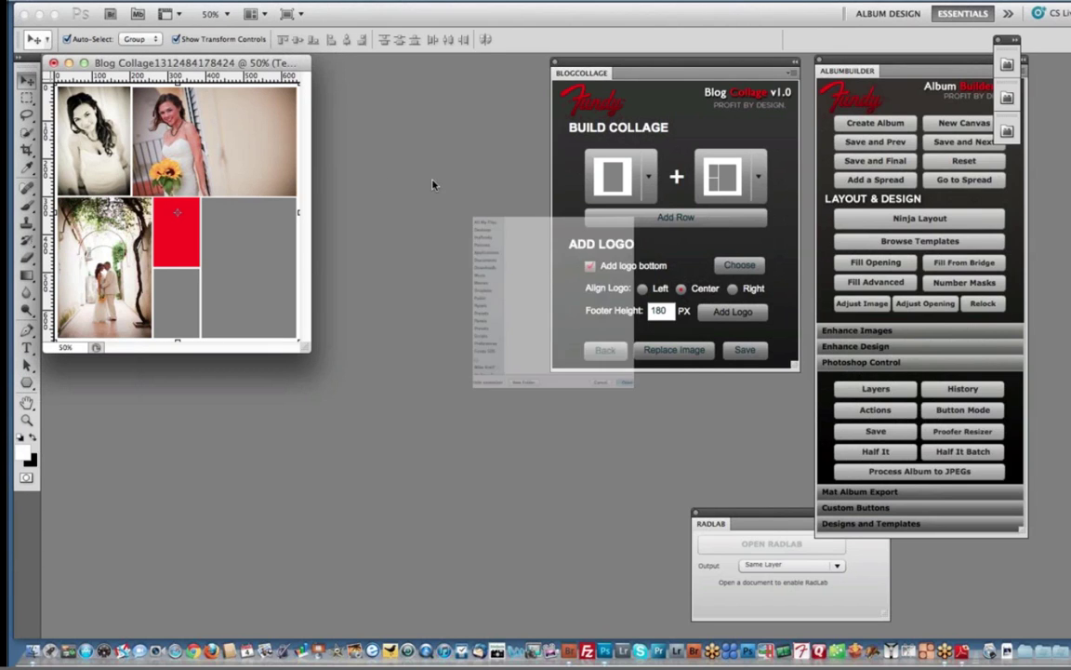
- Fill the two small stacked openings with 1351_CG042709W.jpg and 1382_CG042709W.jpg from the 10-11 folder
{"action": "left_click", "coordinate": [437, 92]}
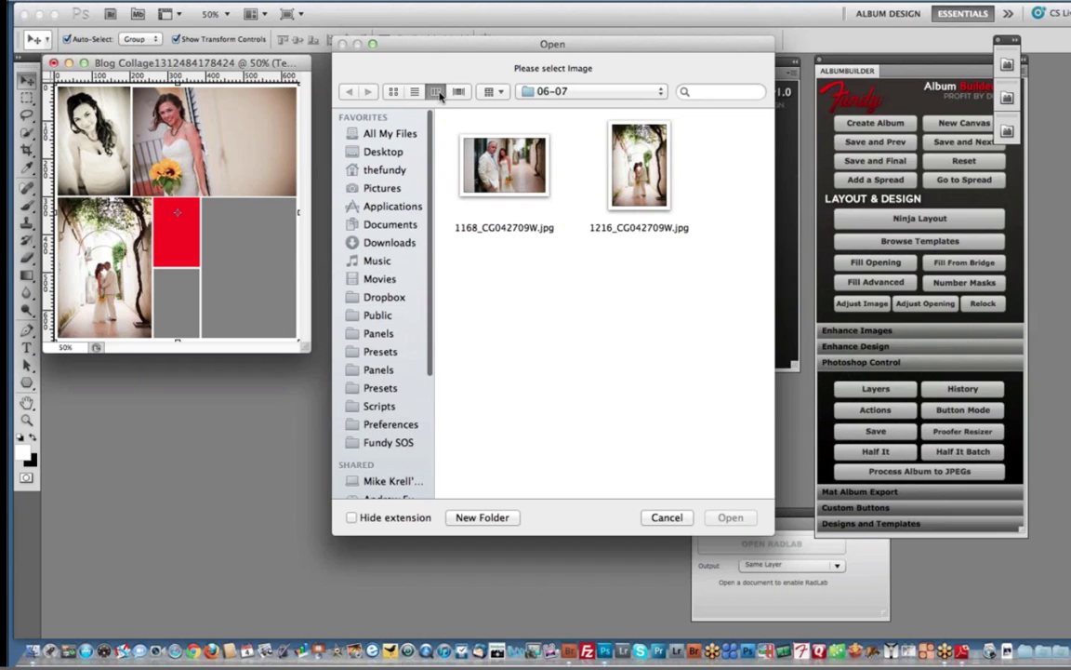
{"action": "left_click", "coordinate": [588, 170]}
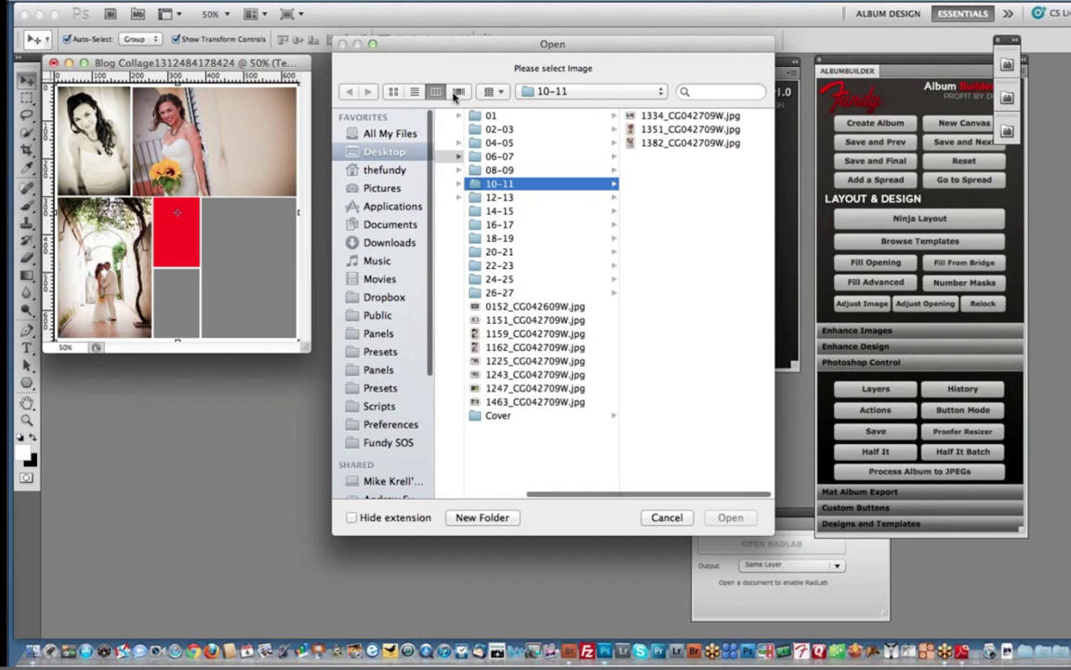
{"action": "left_click", "coordinate": [645, 130]}
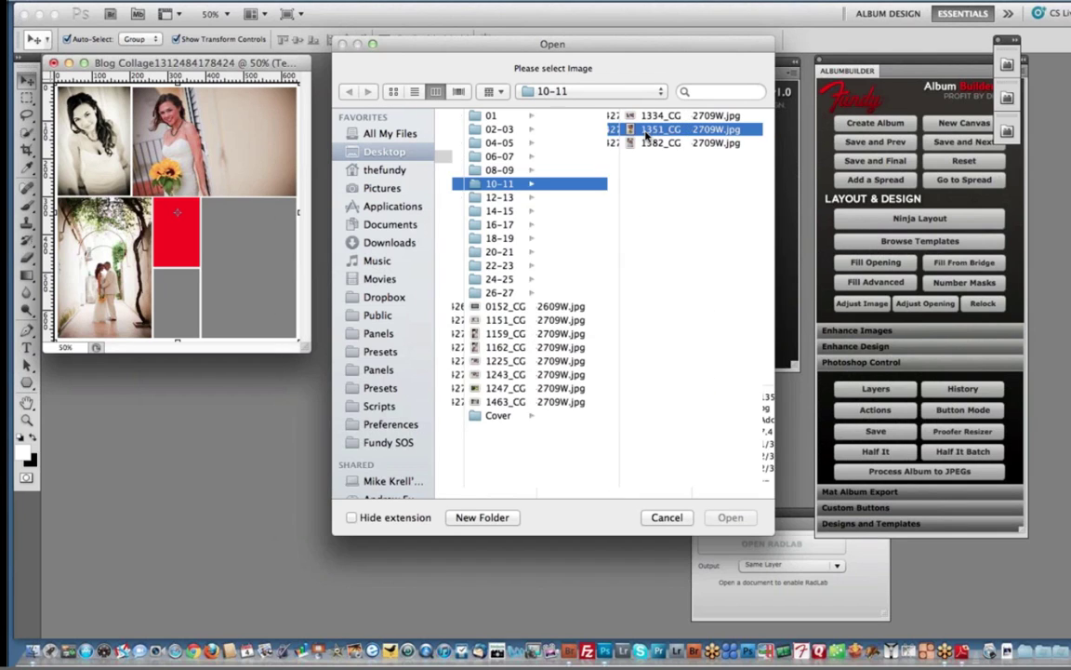
{"action": "double_click", "coordinate": [646, 131]}
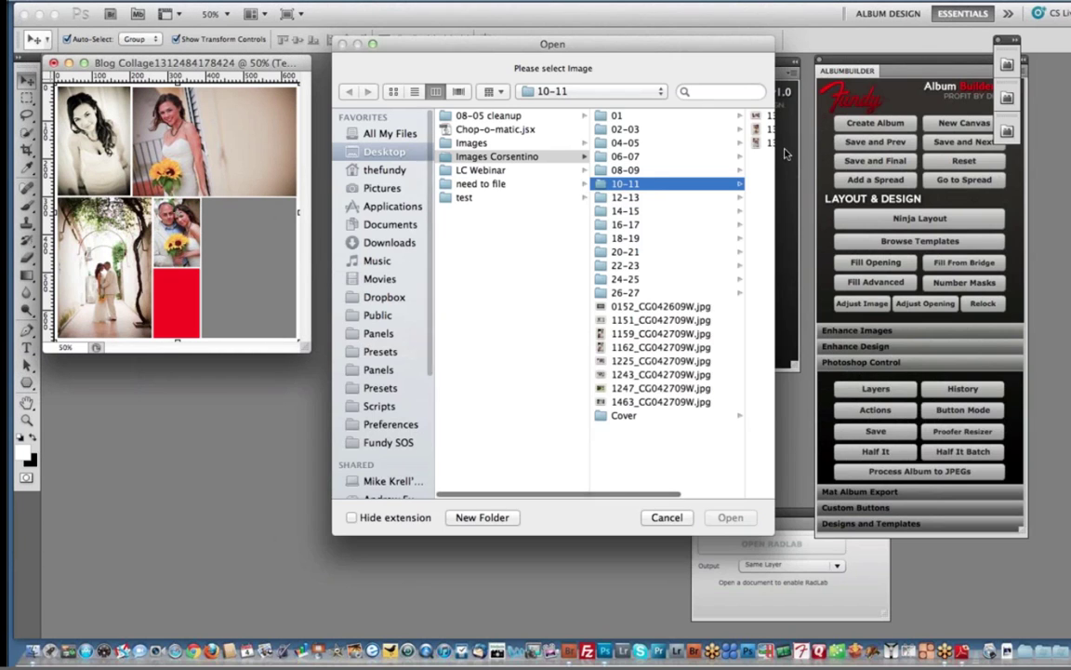
{"action": "double_click", "coordinate": [768, 144]}
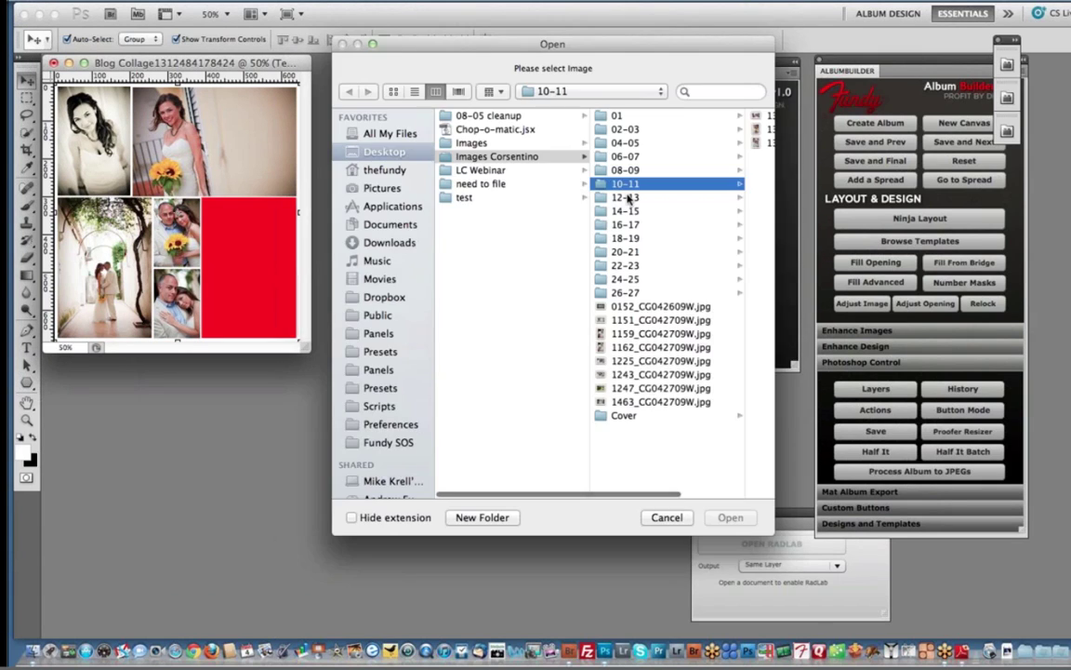
- Fill the last large opening with 1495_CG042709W.jpg from the 12-13 folder and add the centered logo in a 180 px footer
{"action": "left_click", "coordinate": [626, 198]}
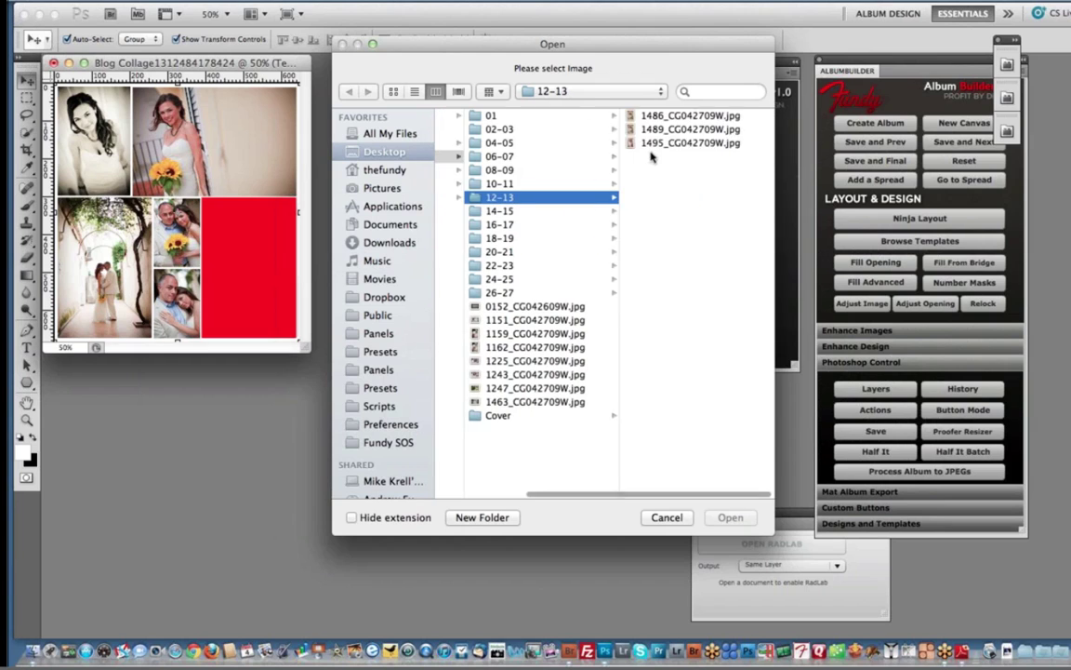
{"action": "left_click", "coordinate": [645, 143]}
{"action": "key", "text": "Return"}
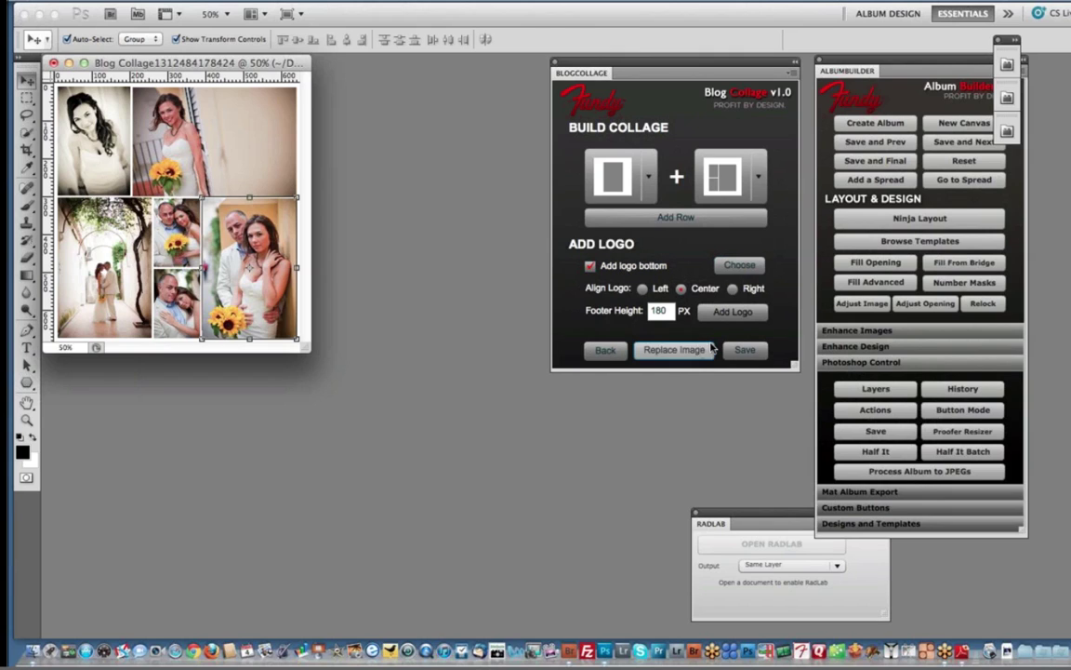
{"action": "left_click", "coordinate": [732, 313]}
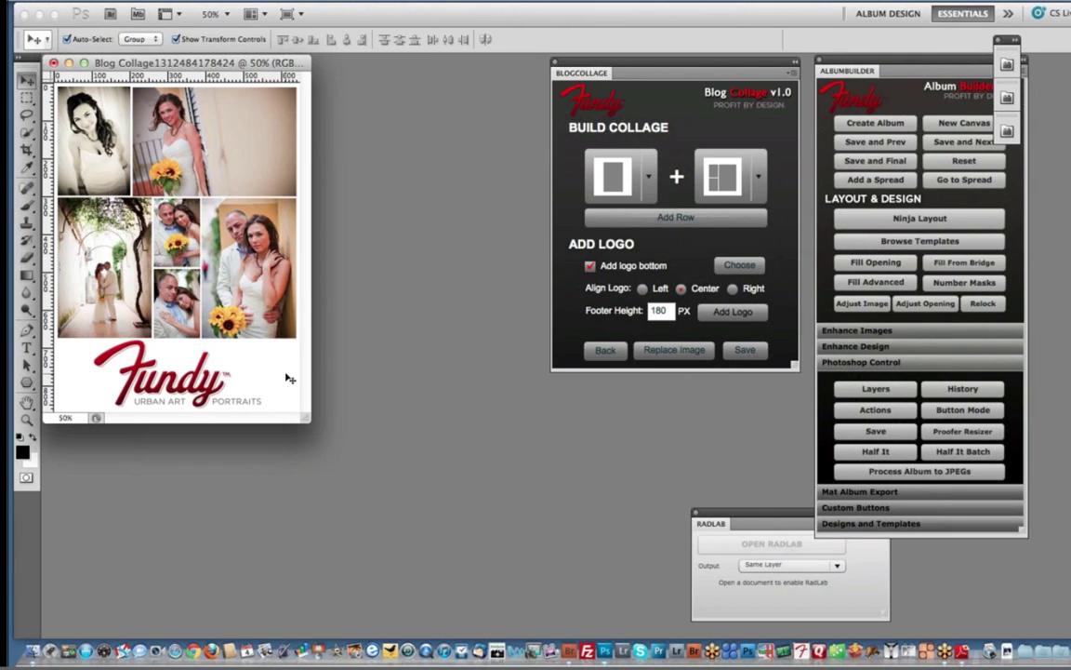
- Enlarge the collage window to show the whole canvas and save the finished blog collage to the Desktop
{"action": "left_click_drag", "start_coordinate": [337, 441], "coordinate": [398, 481]}
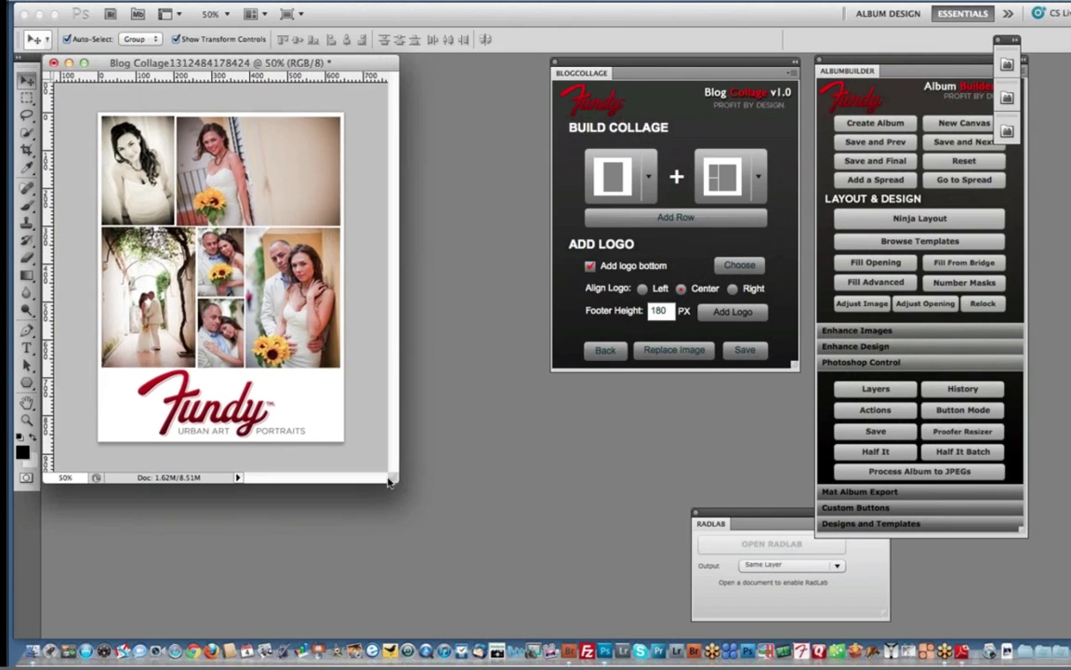
{"action": "left_click", "coordinate": [744, 351]}
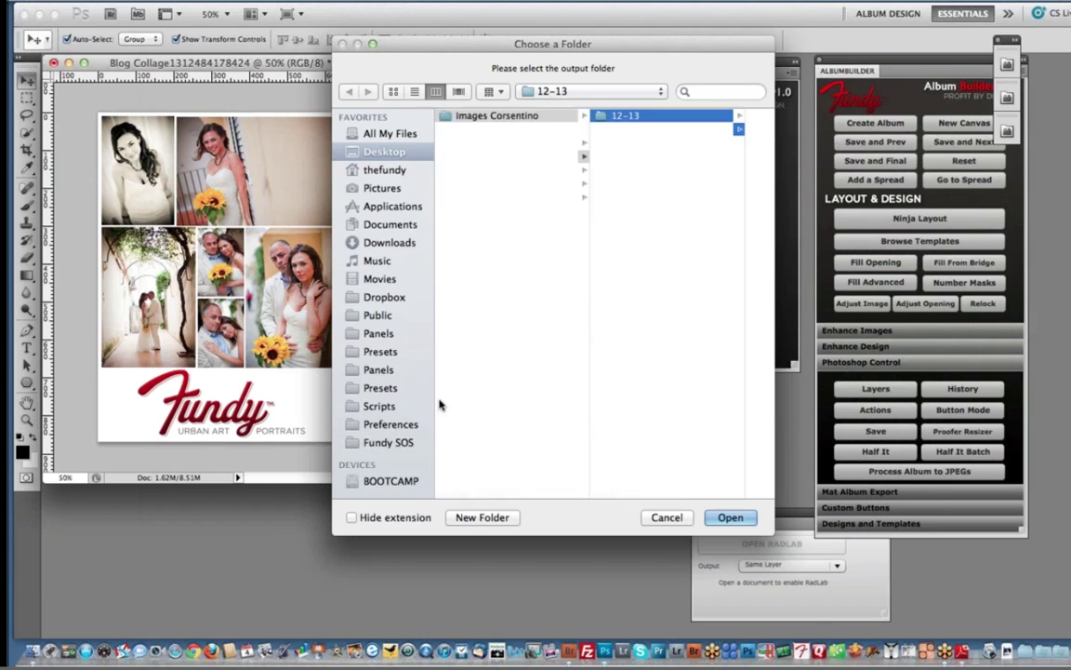
{"action": "left_click", "coordinate": [731, 517]}
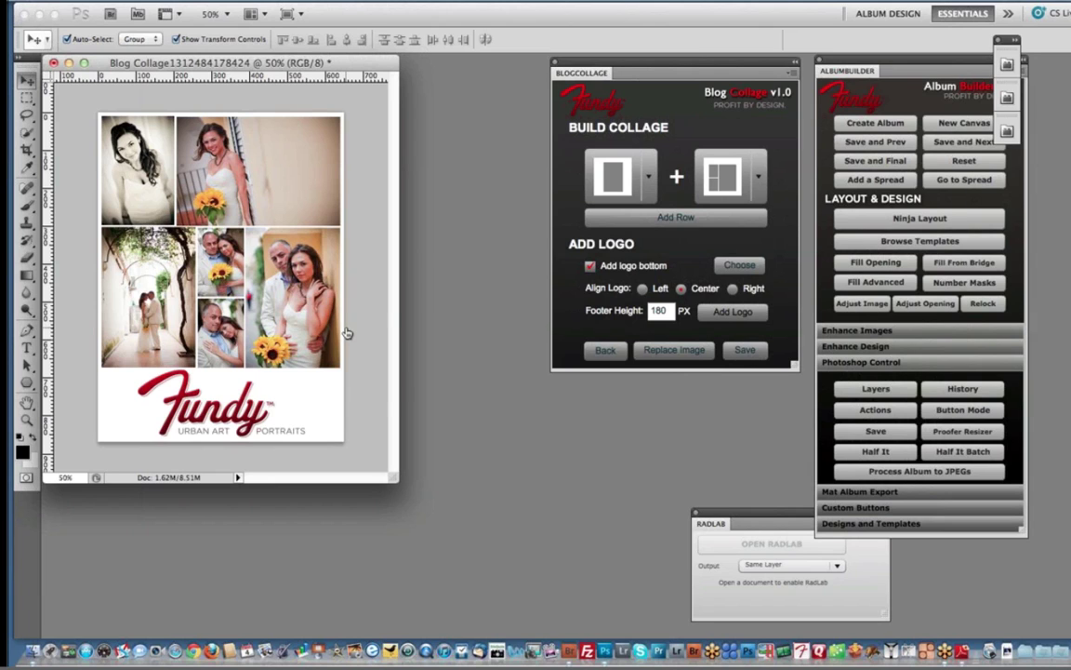
- Switch to Bridge and preview the saved Blog-Collage JPEG from the Desktop folder at full screen
{"action": "key", "text": "super+Tab"}
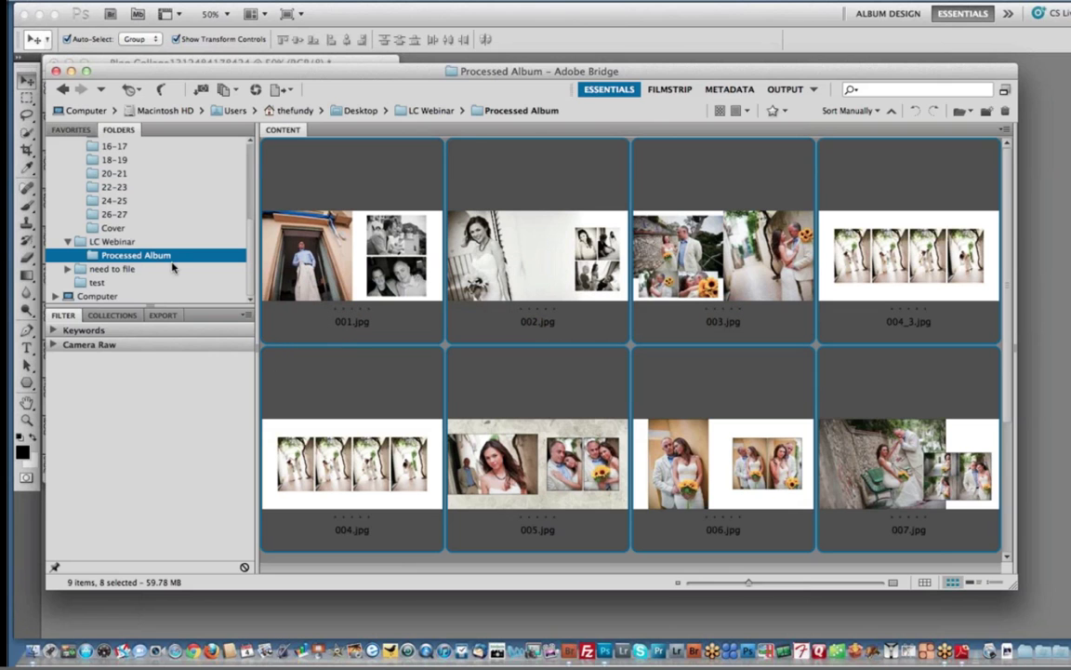
{"action": "scroll", "coordinate": [153, 190], "scroll_direction": "up", "scroll_amount": 5}
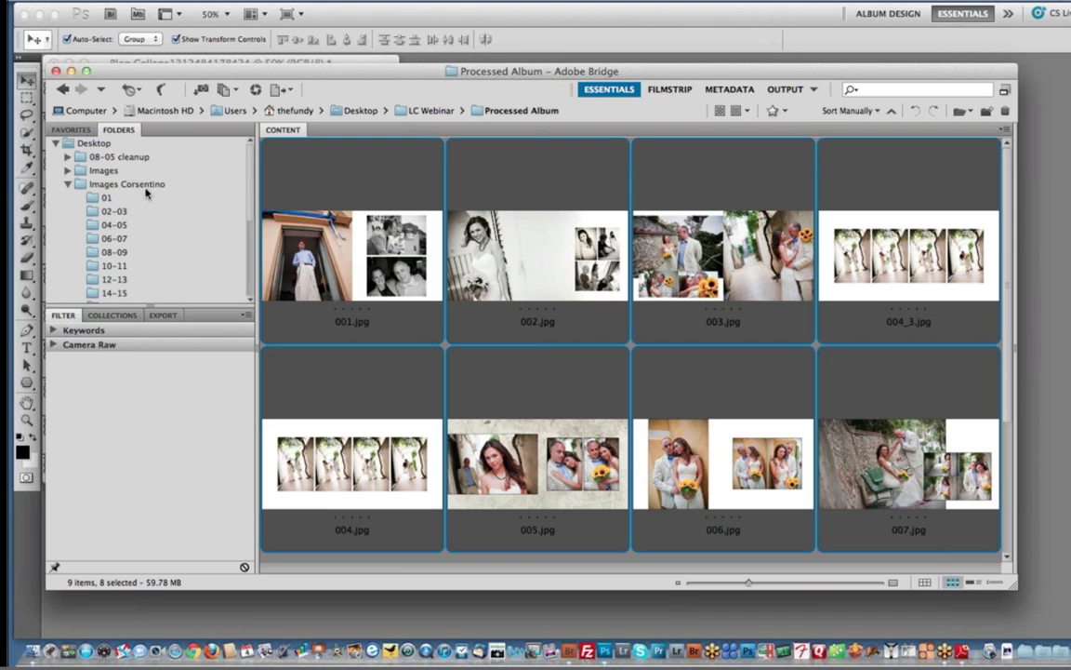
{"action": "left_click", "coordinate": [94, 143]}
{"action": "left_click", "coordinate": [536, 200]}
{"action": "key", "text": "space"}
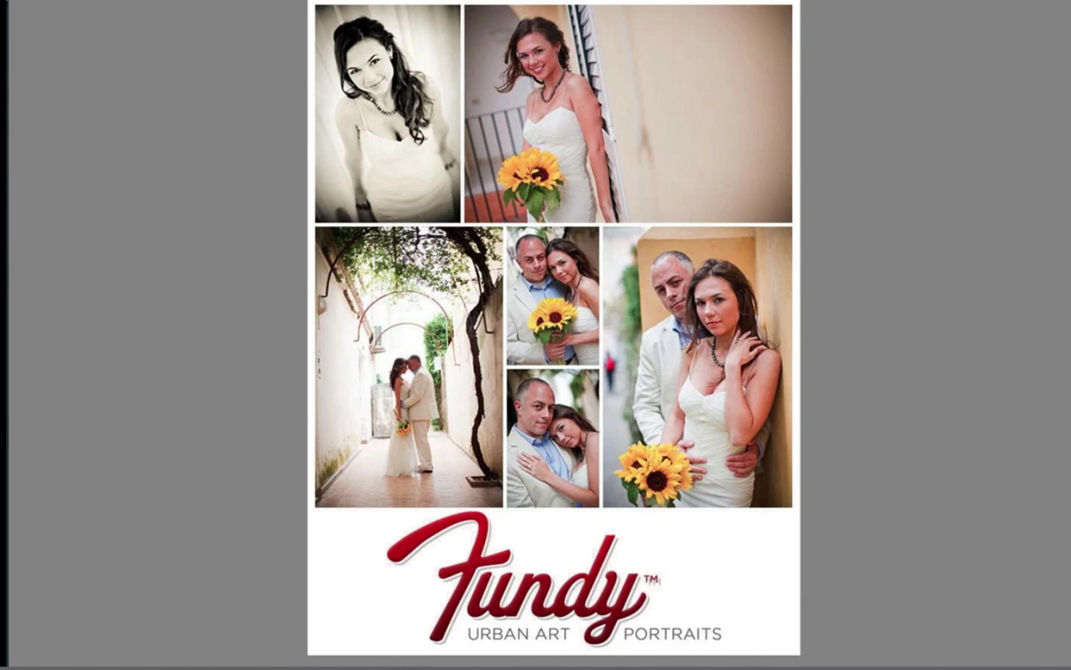
{"action": "key", "text": "space"}
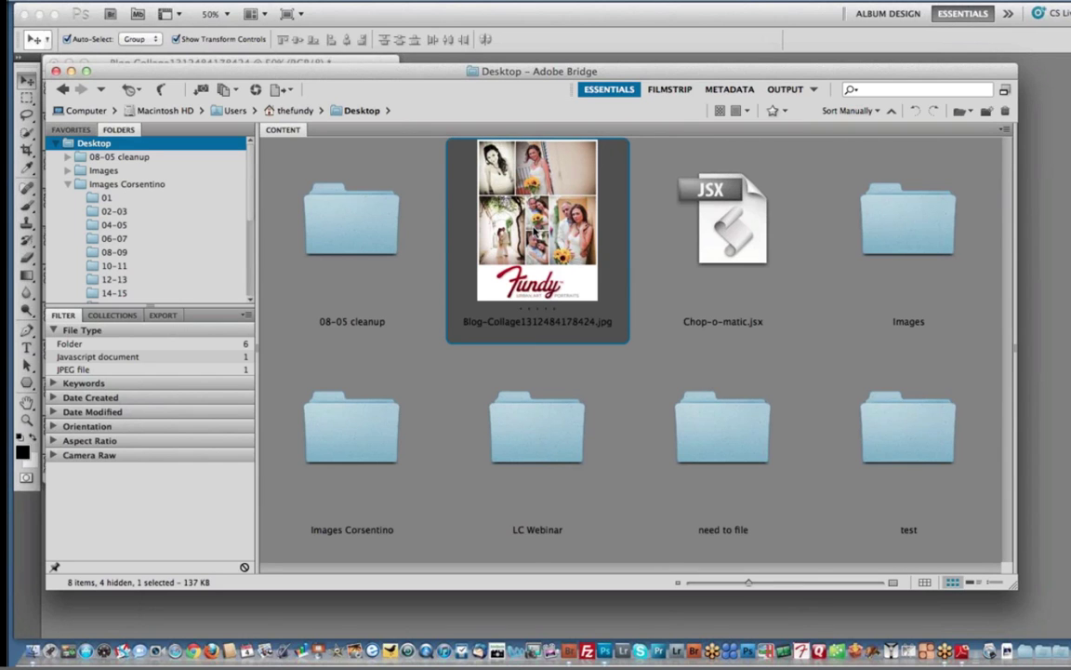
- Return to Photoshop, dismiss the Blog Collage panel, and close the collage document without saving changes
{"action": "left_click", "coordinate": [363, 64]}
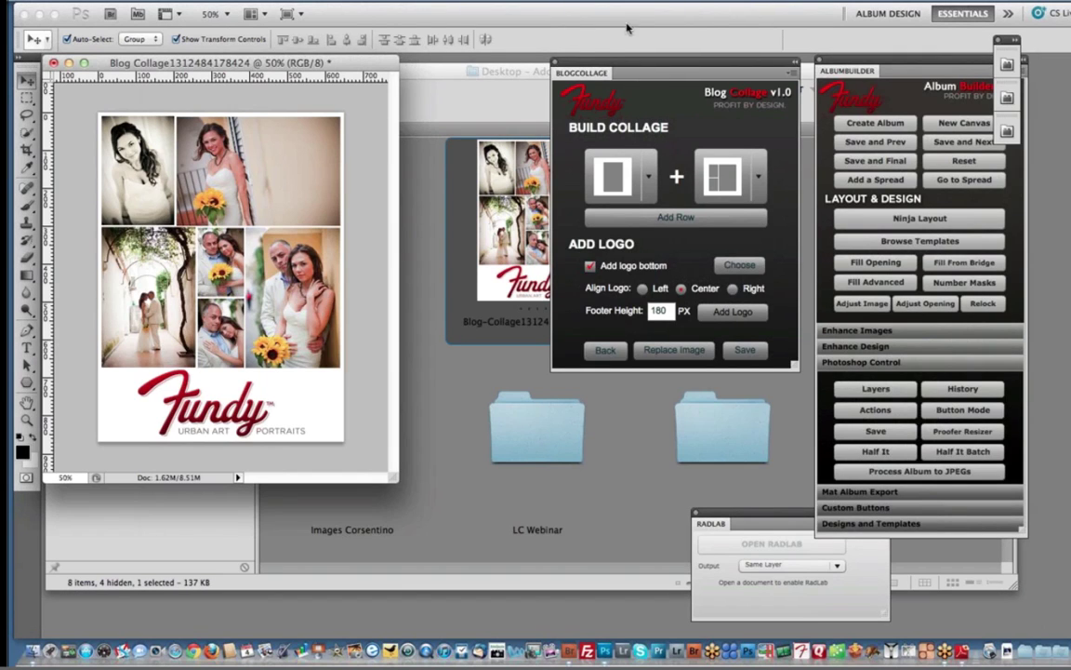
{"action": "left_click", "coordinate": [554, 63]}
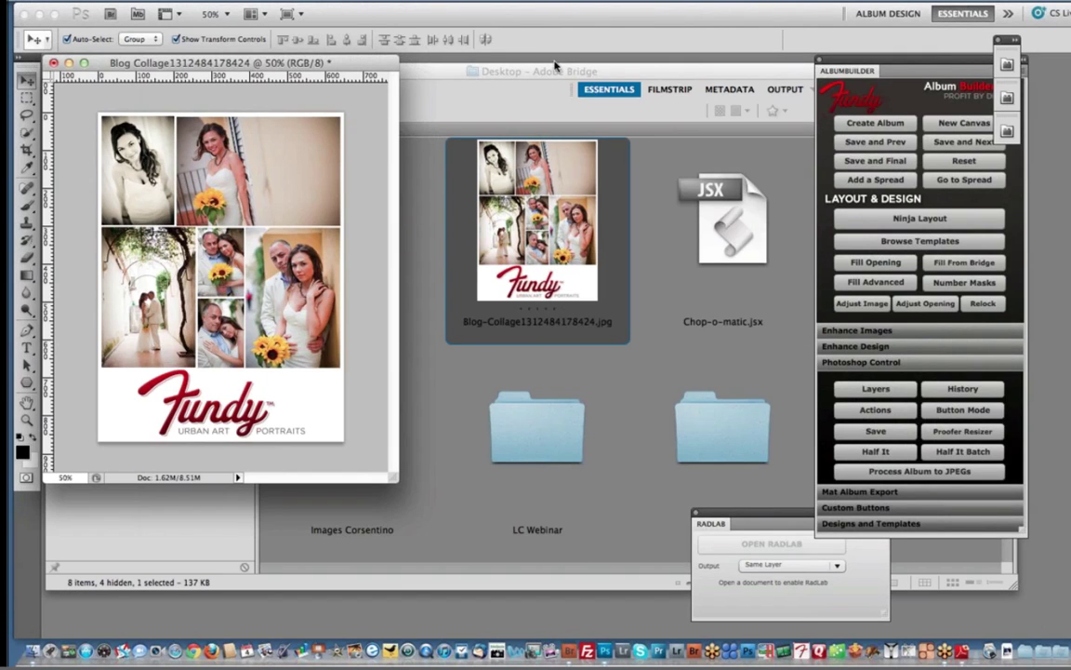
{"action": "left_click", "coordinate": [54, 65]}
{"action": "left_click", "coordinate": [502, 230]}
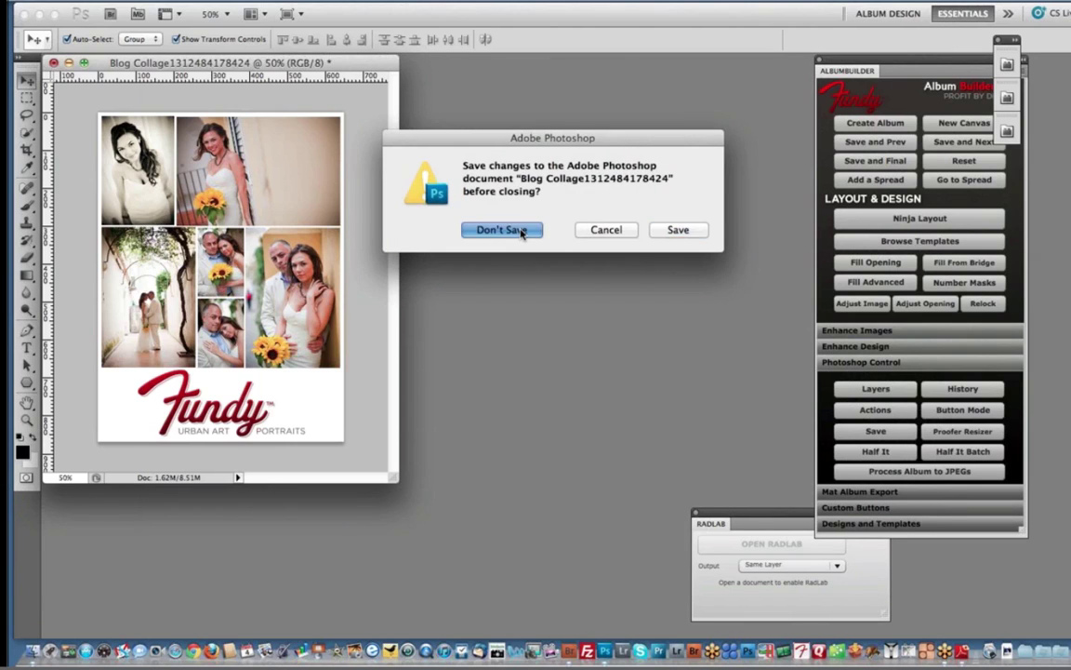
- Open spread 005.psd and start adding a design element, browsing to Documents > Fundy SOS > Album Builder for its file
{"action": "left_click", "coordinate": [870, 351]}
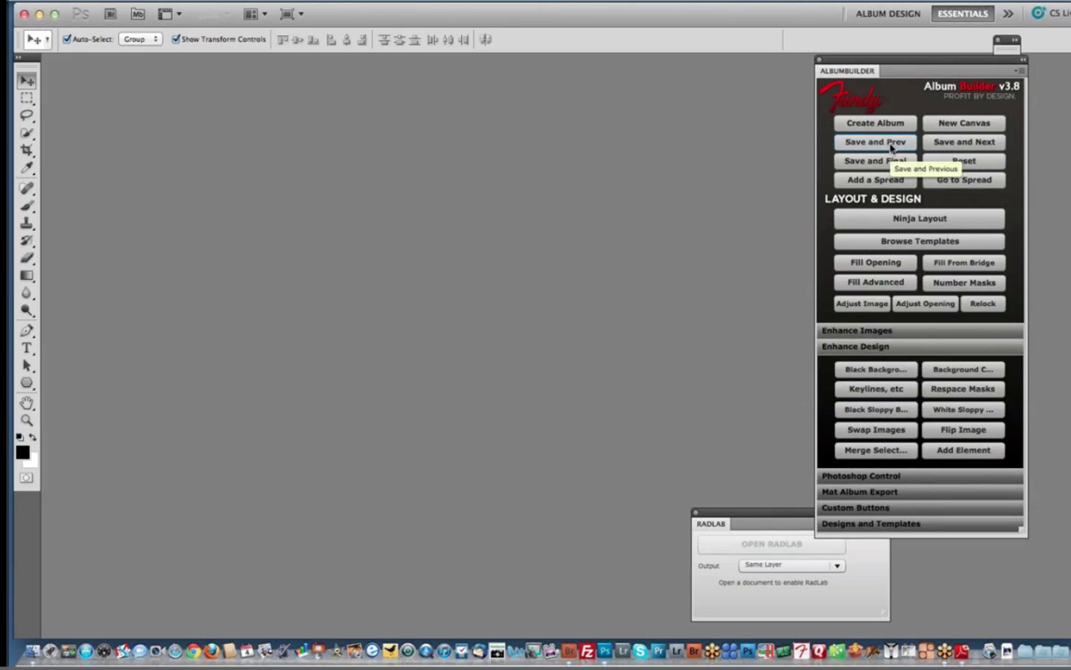
{"action": "left_click", "coordinate": [941, 144]}
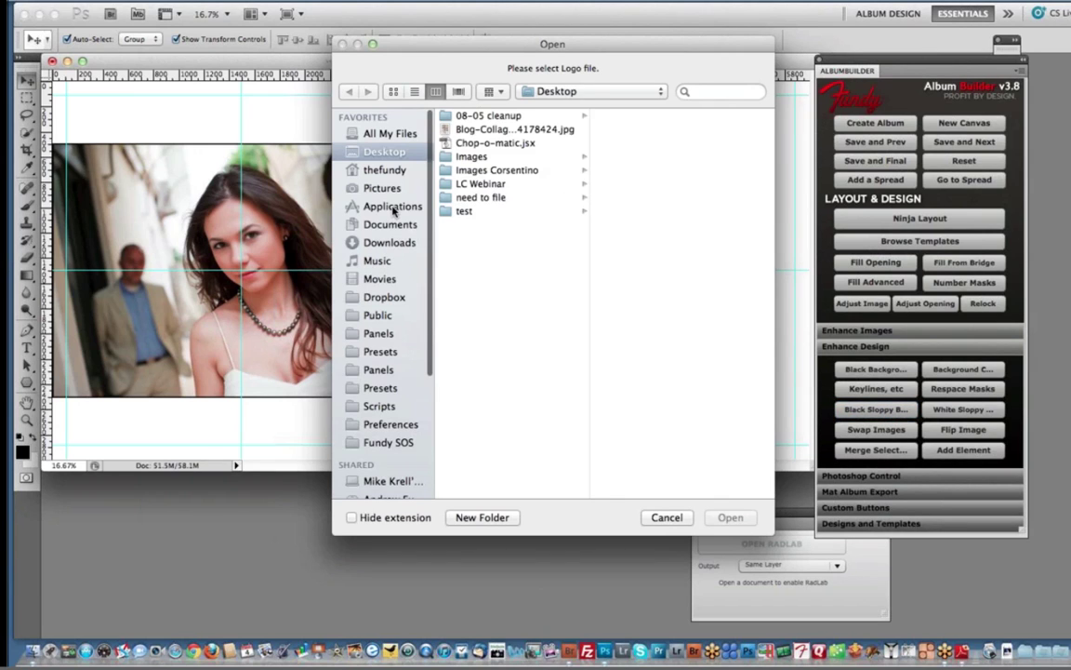
{"action": "left_click", "coordinate": [394, 210]}
{"action": "left_click", "coordinate": [389, 224]}
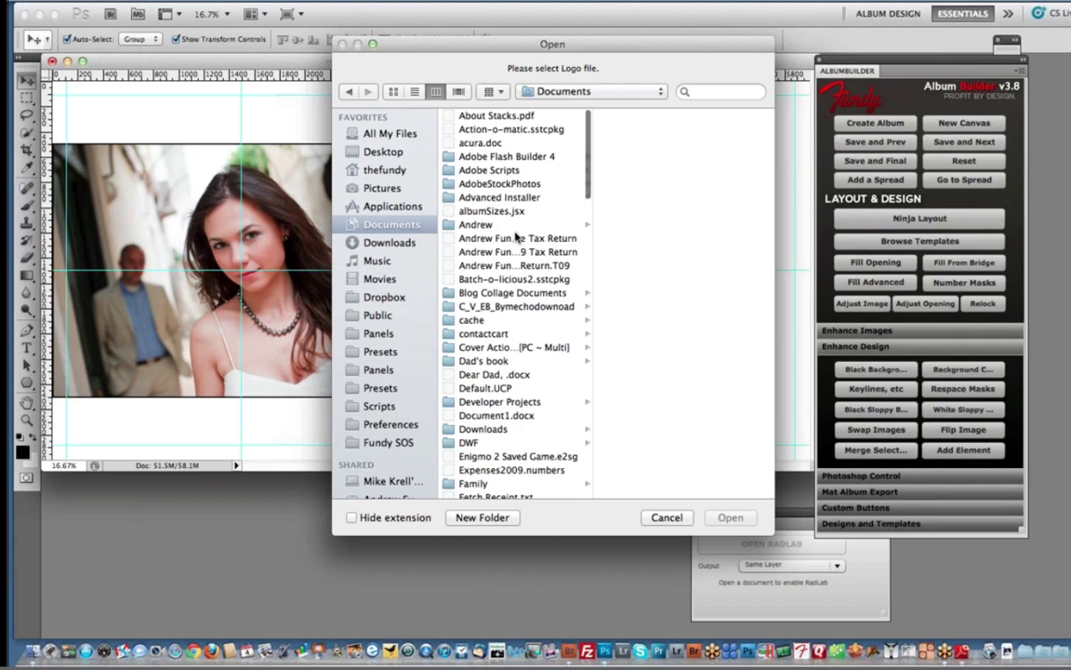
{"action": "scroll", "coordinate": [516, 238], "scroll_direction": "down", "scroll_amount": 10}
{"action": "left_click", "coordinate": [483, 359]}
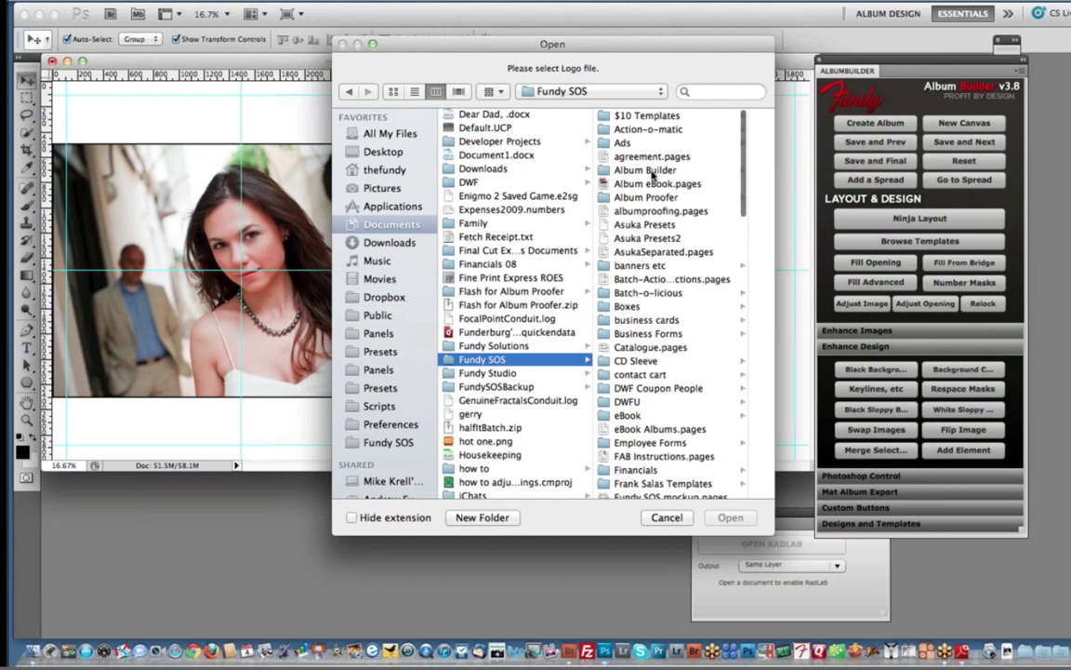
{"action": "left_click", "coordinate": [644, 172]}
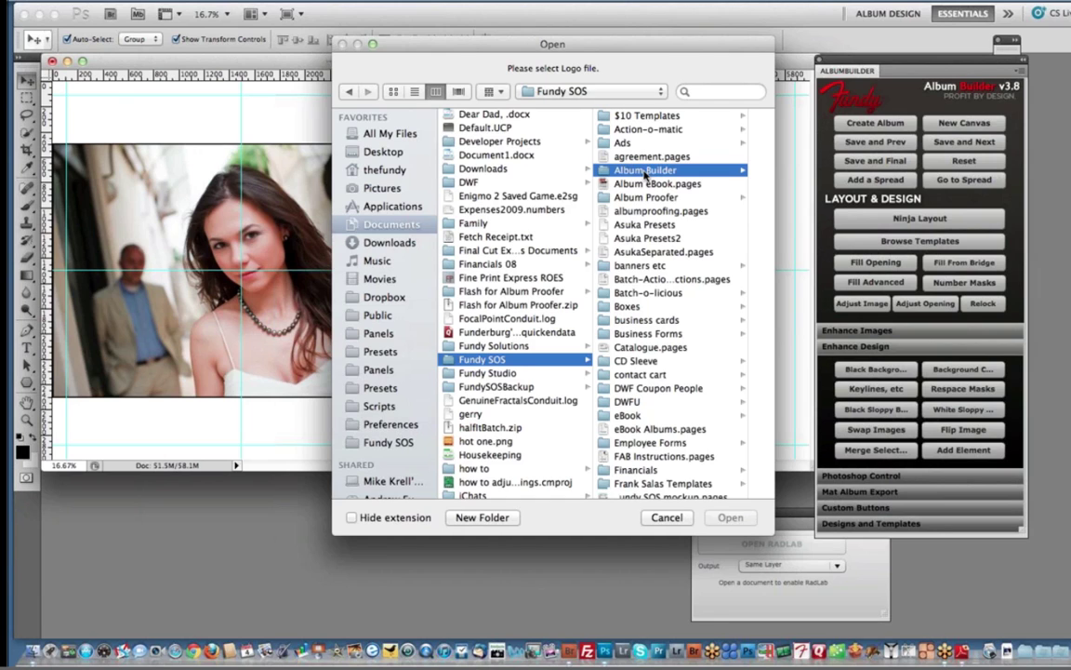
- Look through the Album Builder v3.4 Stuff, v3.5 and v3.6 folders for the sloppy border images
{"action": "left_click", "coordinate": [686, 118]}
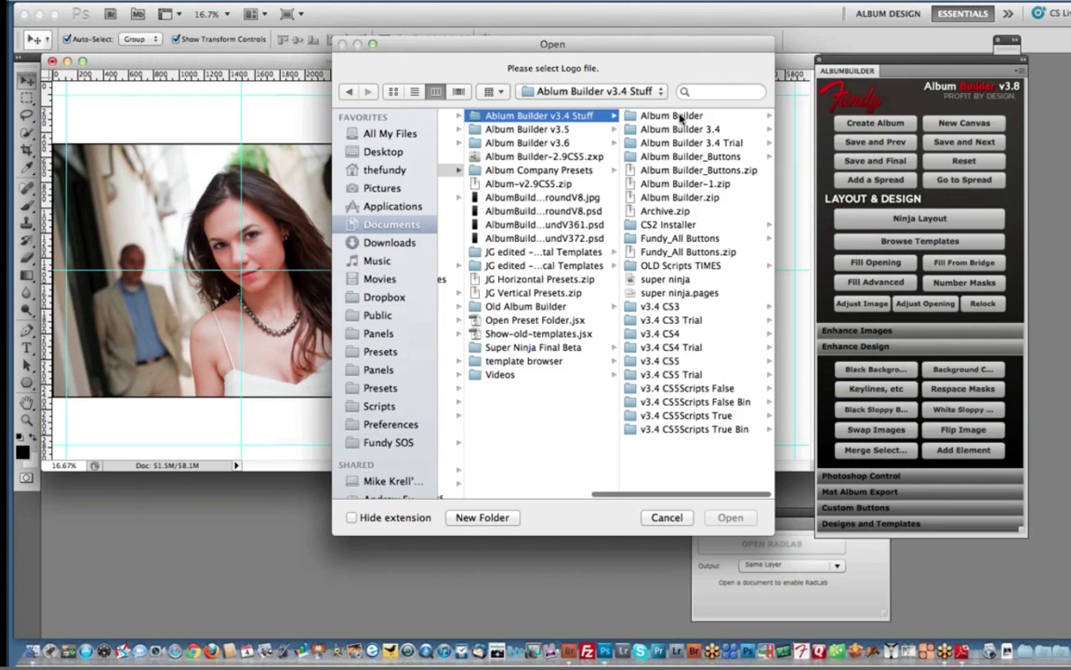
{"action": "left_click", "coordinate": [684, 116]}
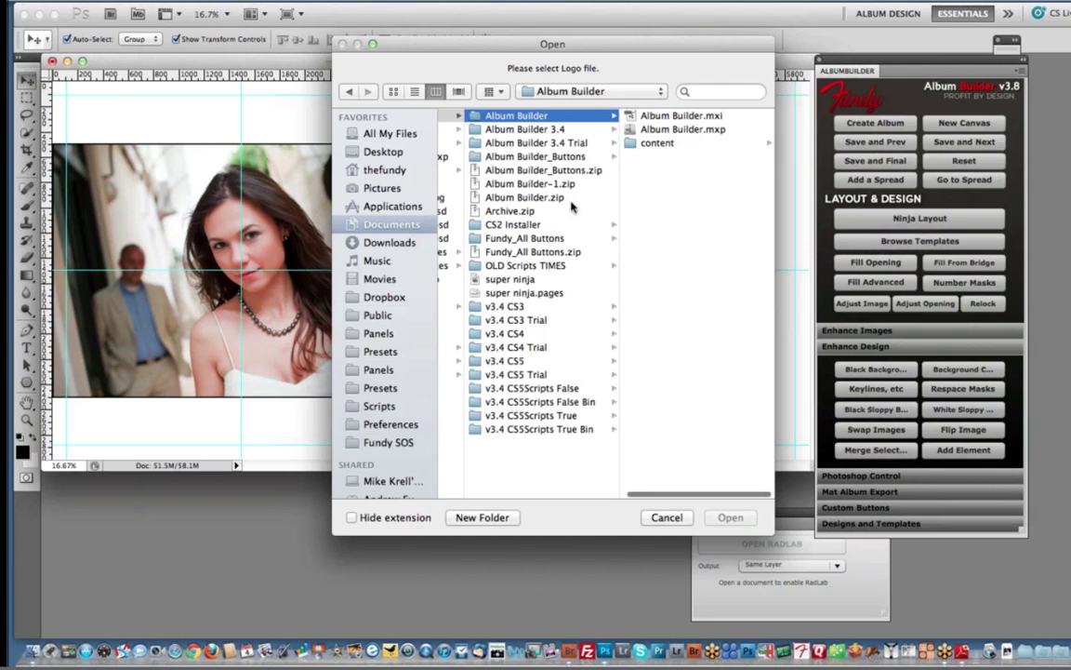
{"action": "left_click", "coordinate": [521, 361]}
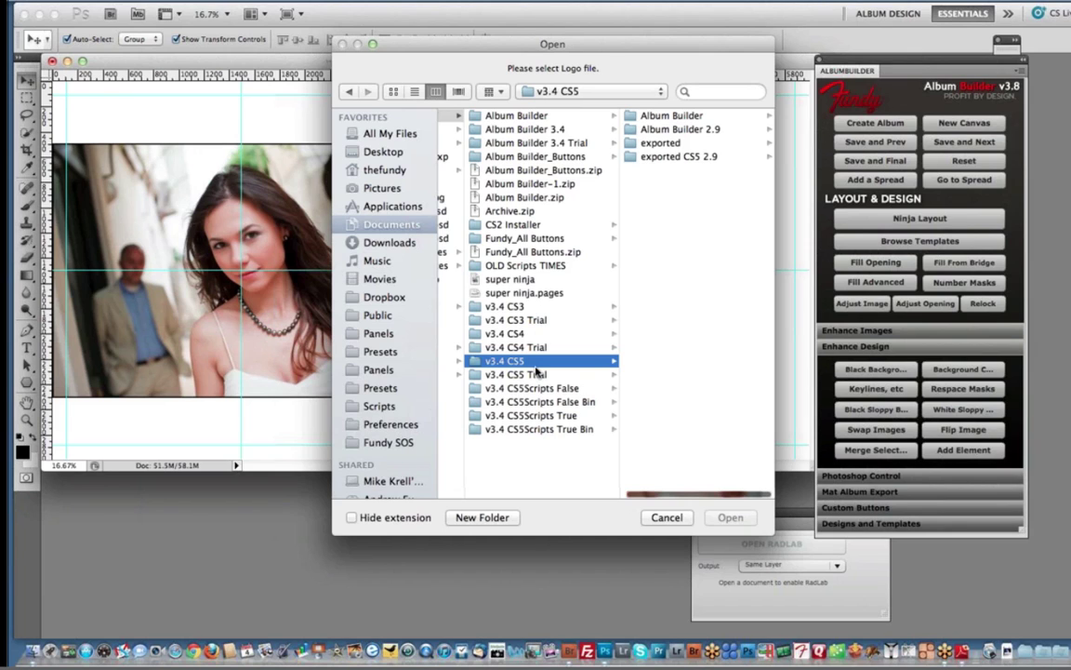
{"action": "scroll", "coordinate": [537, 374], "scroll_direction": "left", "scroll_amount": 3}
{"action": "left_click", "coordinate": [600, 130]}
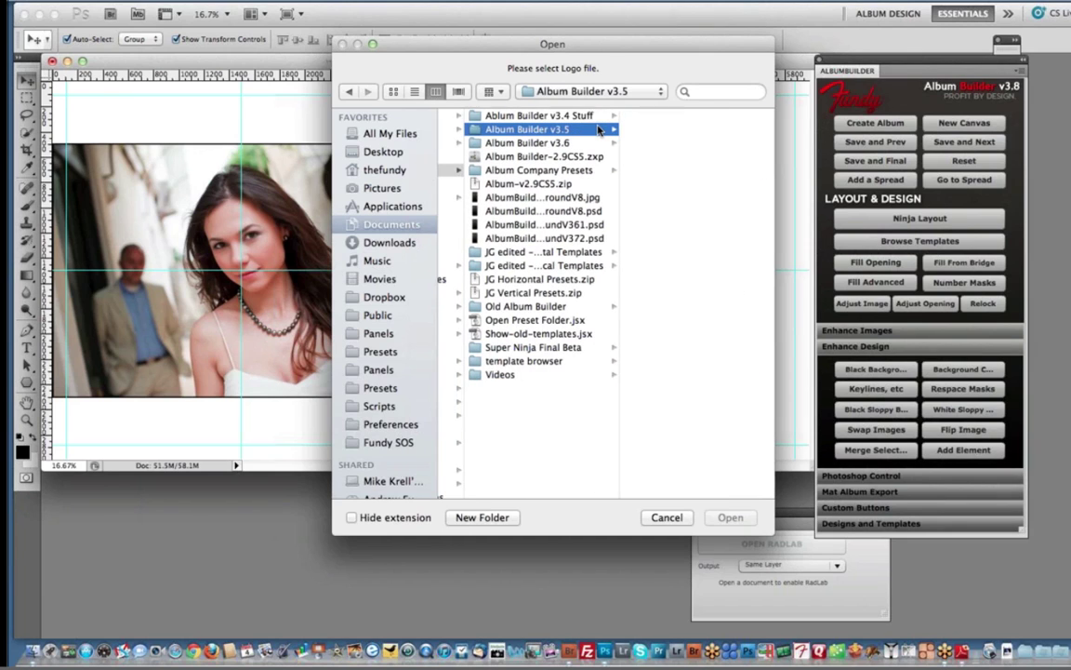
{"action": "left_click", "coordinate": [572, 142]}
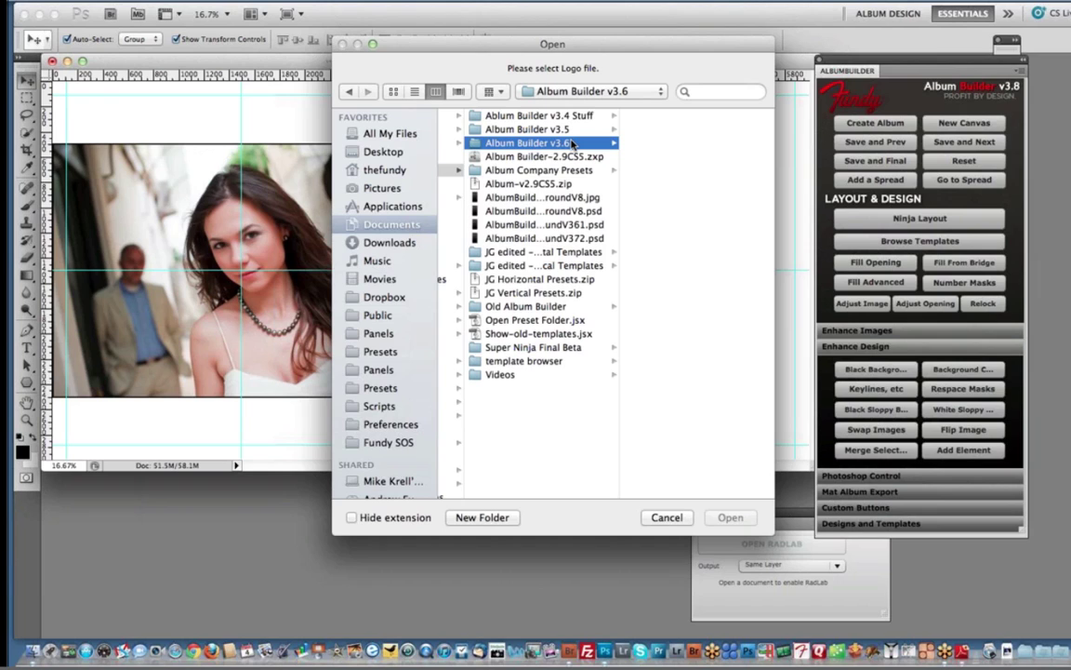
- Add the j2.png border from Old Album Builder > Album Builder v3.2 > Sloppy Borders to the spread
{"action": "left_click", "coordinate": [535, 306]}
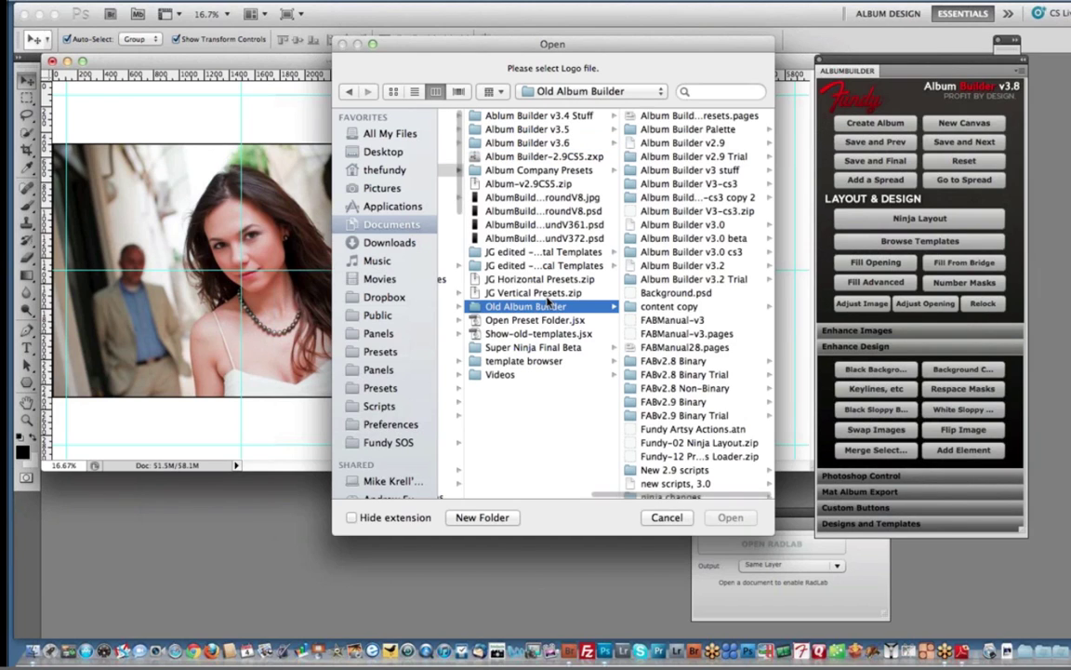
{"action": "left_click", "coordinate": [679, 144]}
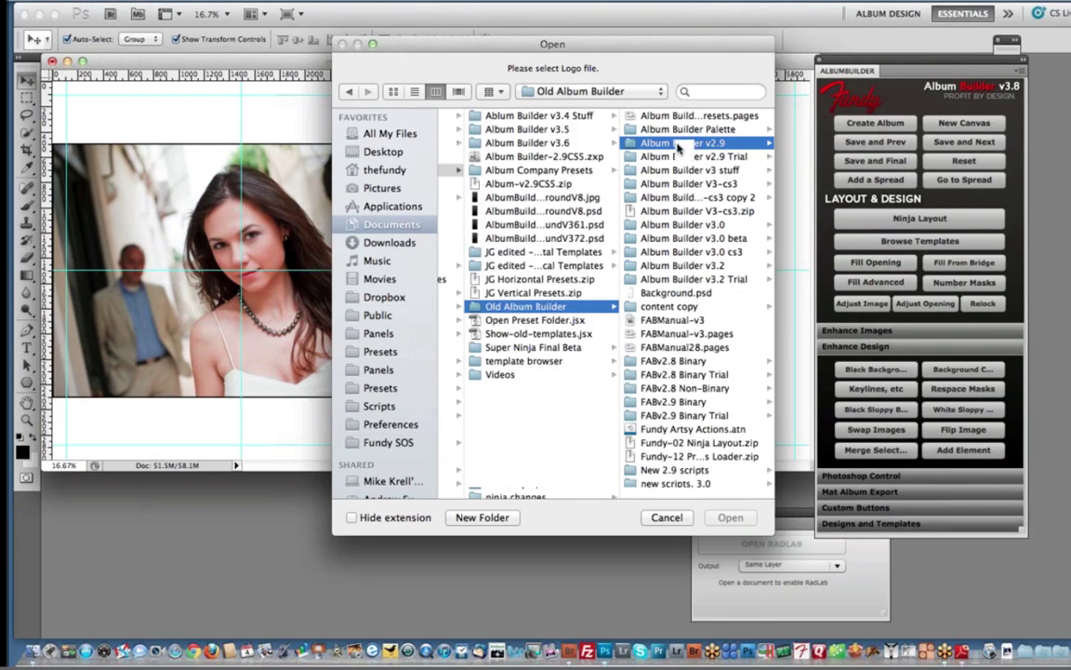
{"action": "left_click", "coordinate": [562, 225]}
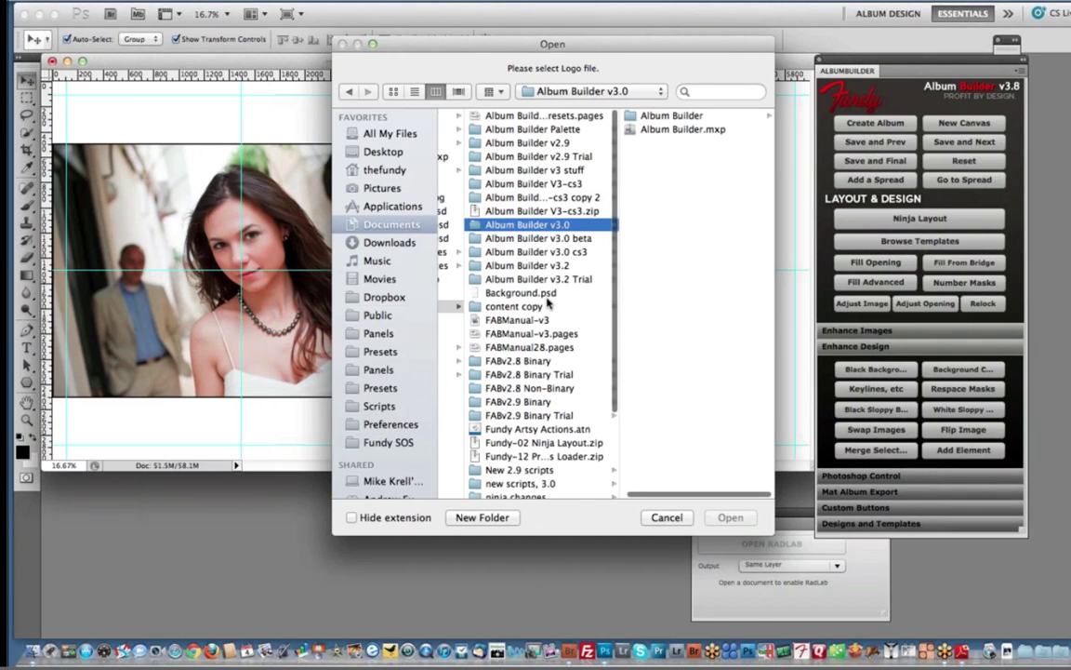
{"action": "scroll", "coordinate": [548, 302], "scroll_direction": "down", "scroll_amount": 5}
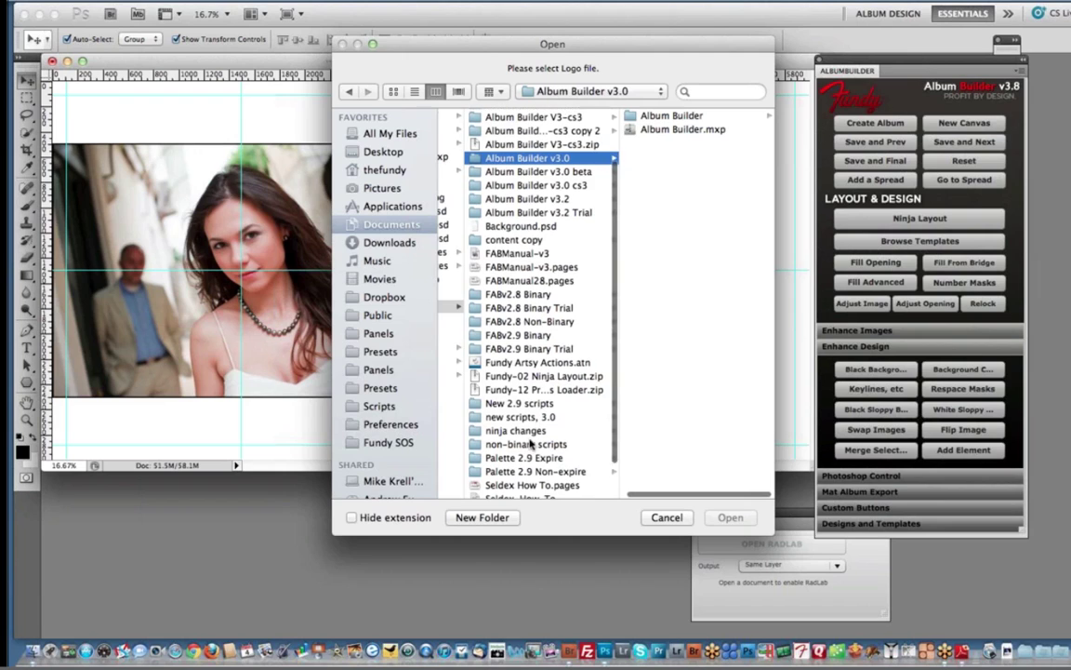
{"action": "scroll", "coordinate": [531, 445], "scroll_direction": "down", "scroll_amount": 3}
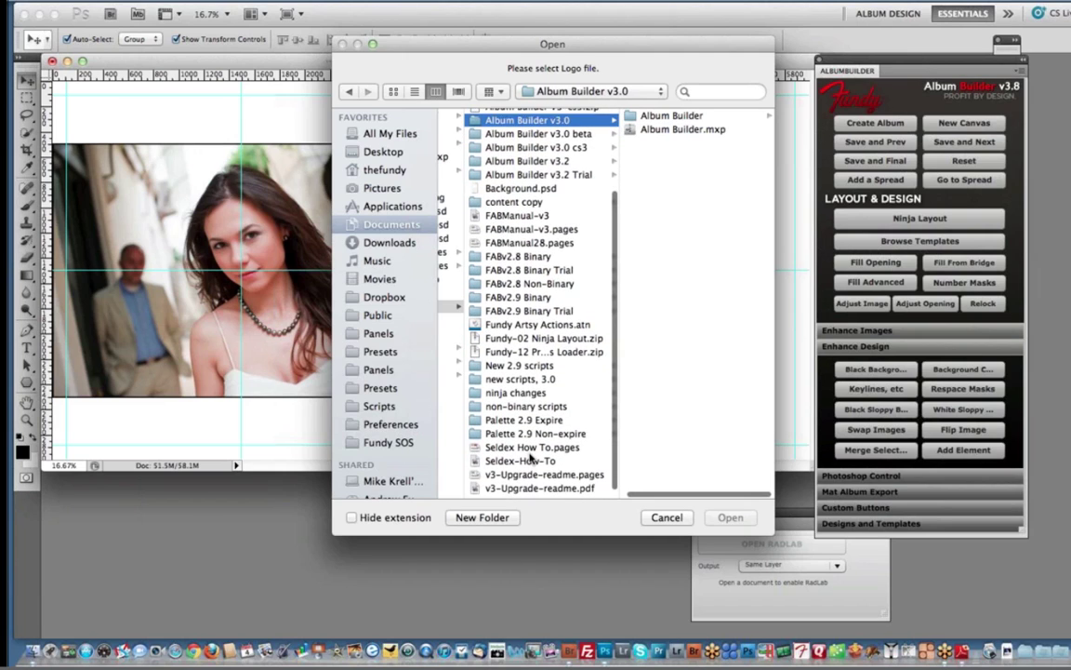
{"action": "scroll", "coordinate": [525, 391], "scroll_direction": "up", "scroll_amount": 1}
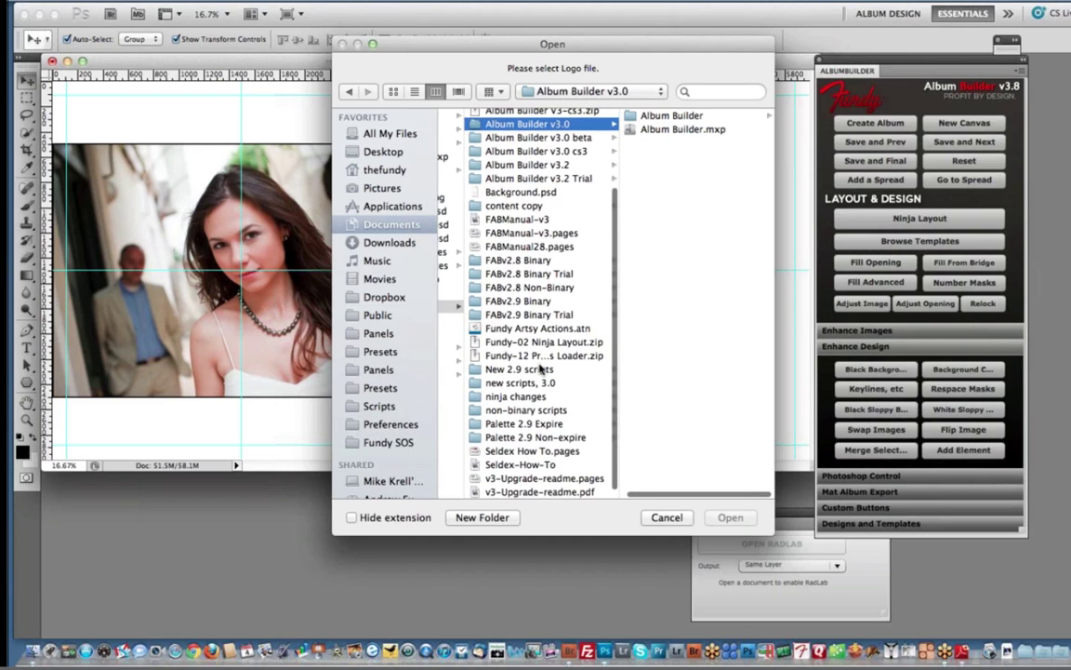
{"action": "left_click", "coordinate": [572, 164]}
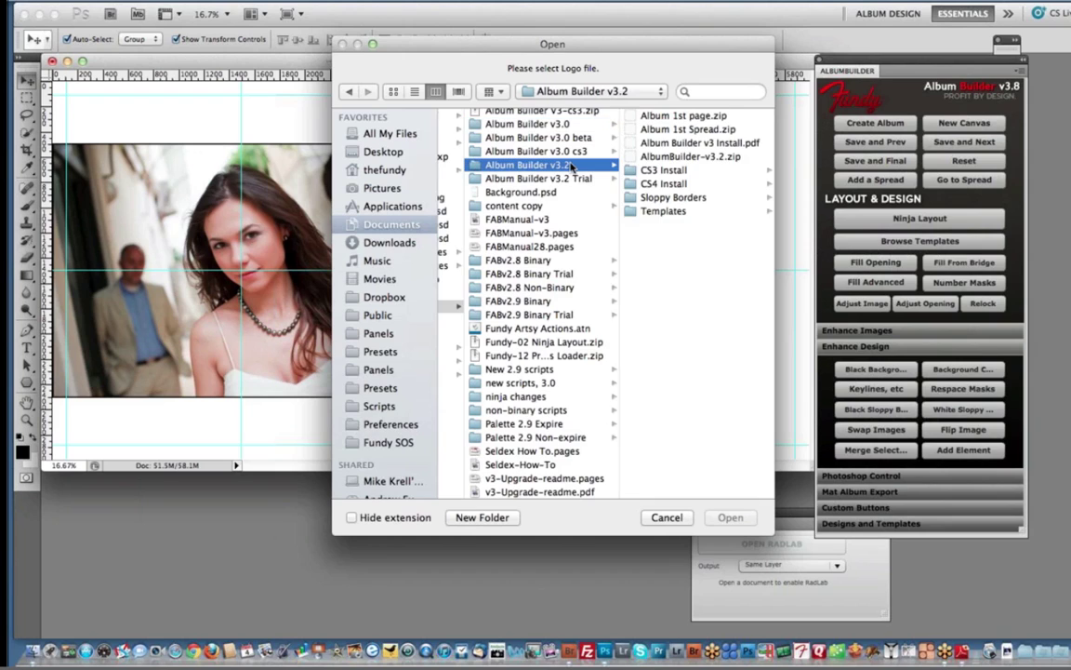
{"action": "left_click", "coordinate": [663, 197]}
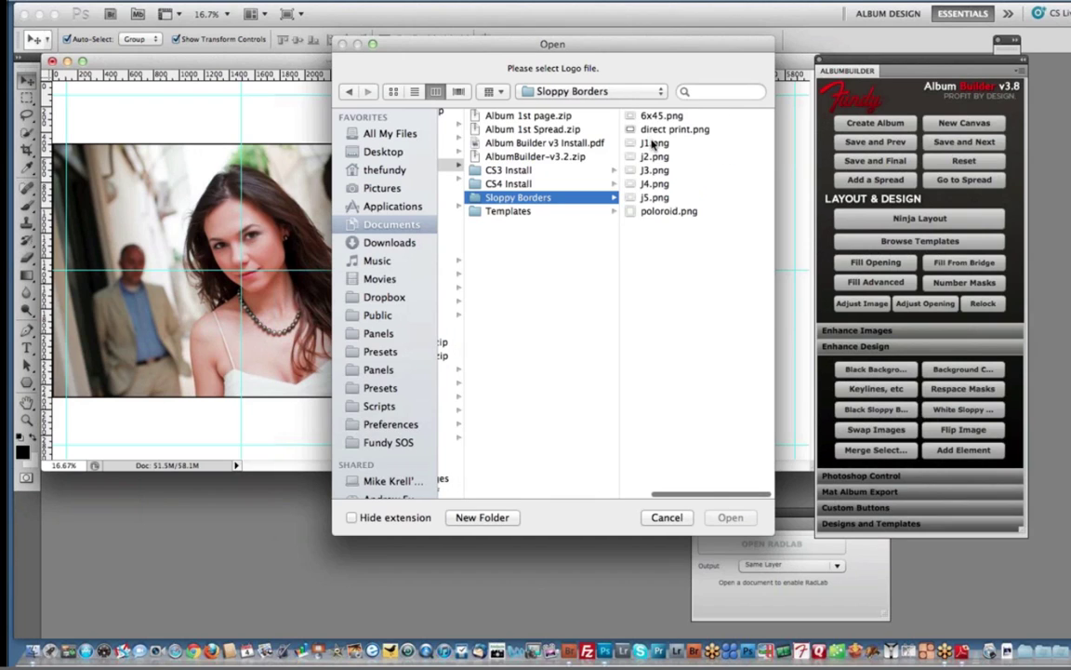
{"action": "left_click", "coordinate": [653, 158]}
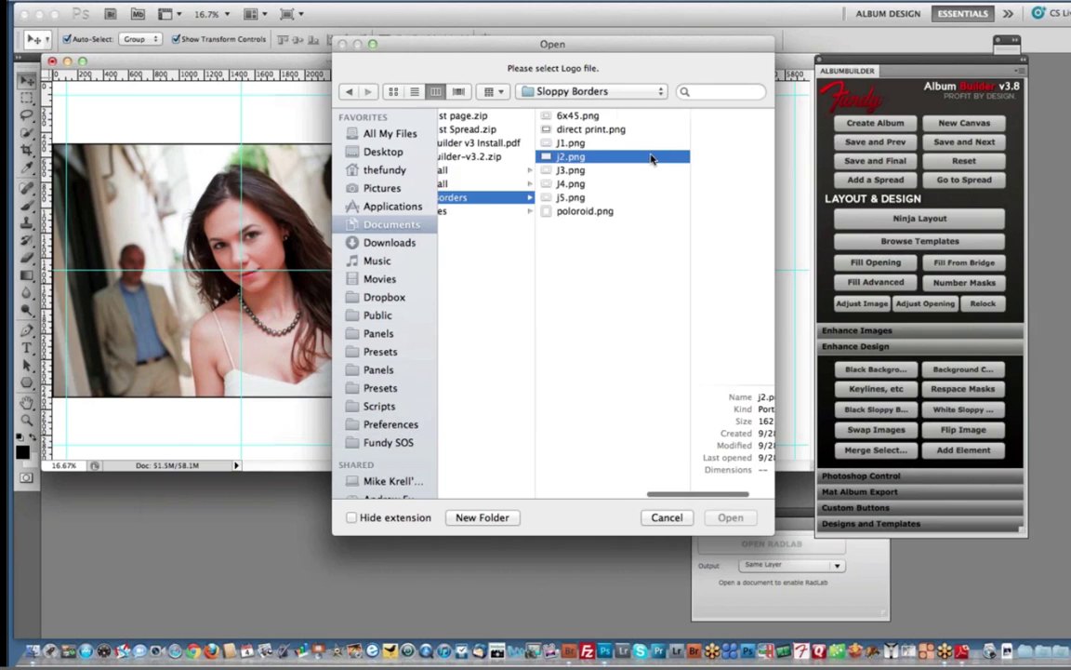
{"action": "left_click", "coordinate": [730, 517]}
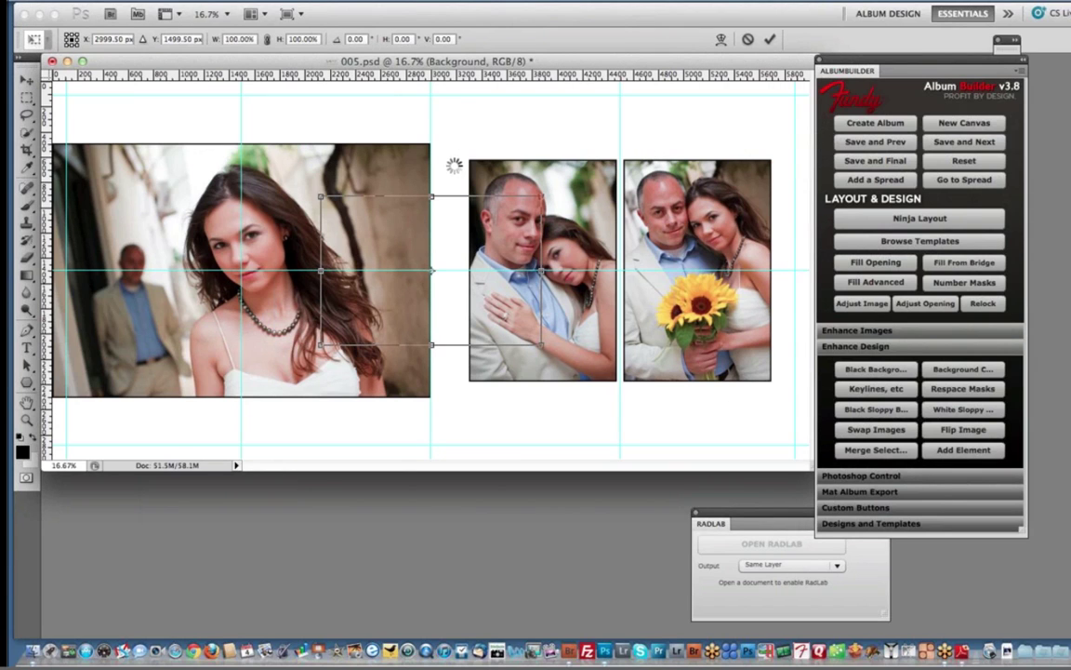
- Move and stretch the j2 border so it frames the first of the two small couple photos, and check it closer up
{"action": "left_click_drag", "start_coordinate": [454, 217], "coordinate": [546, 164]}
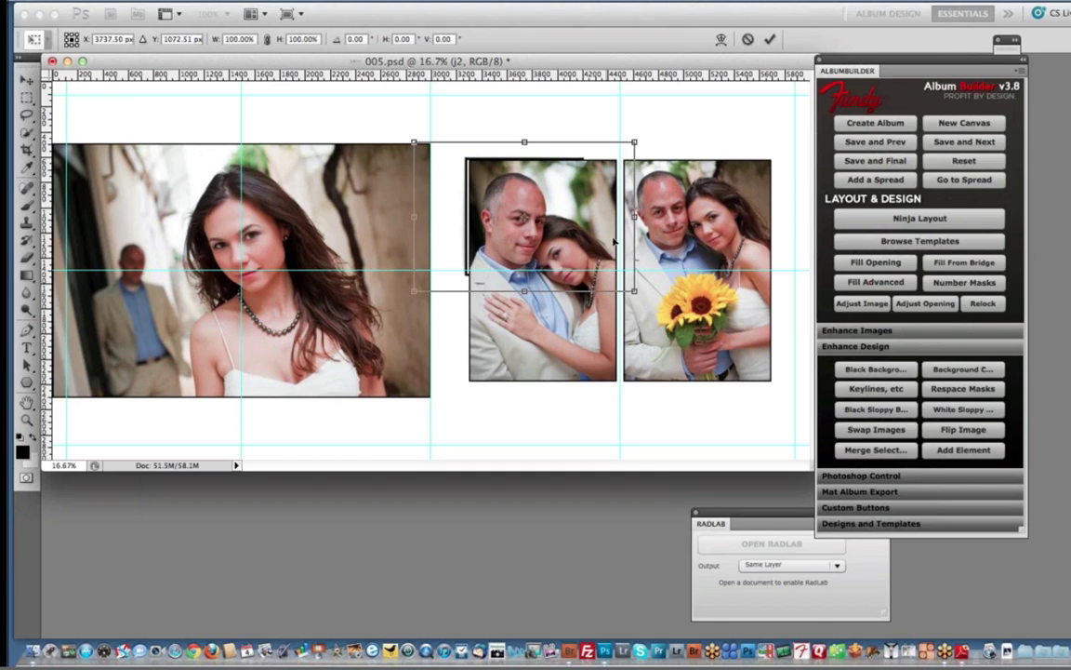
{"action": "left_click_drag", "start_coordinate": [634, 292], "coordinate": [679, 410]}
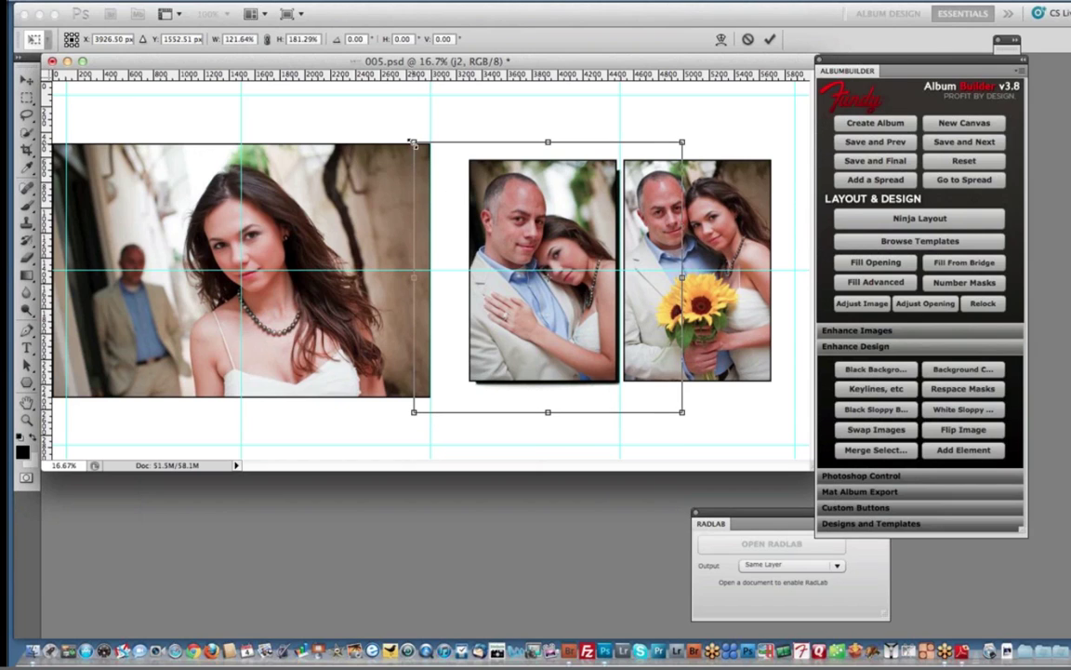
{"action": "mouse_move", "coordinate": [405, 137]}
{"action": "left_mouse_down"}
{"action": "mouse_move", "coordinate": [390, 126]}
{"action": "mouse_move", "coordinate": [398, 125]}
{"action": "left_mouse_up"}
{"action": "key", "text": "Return"}
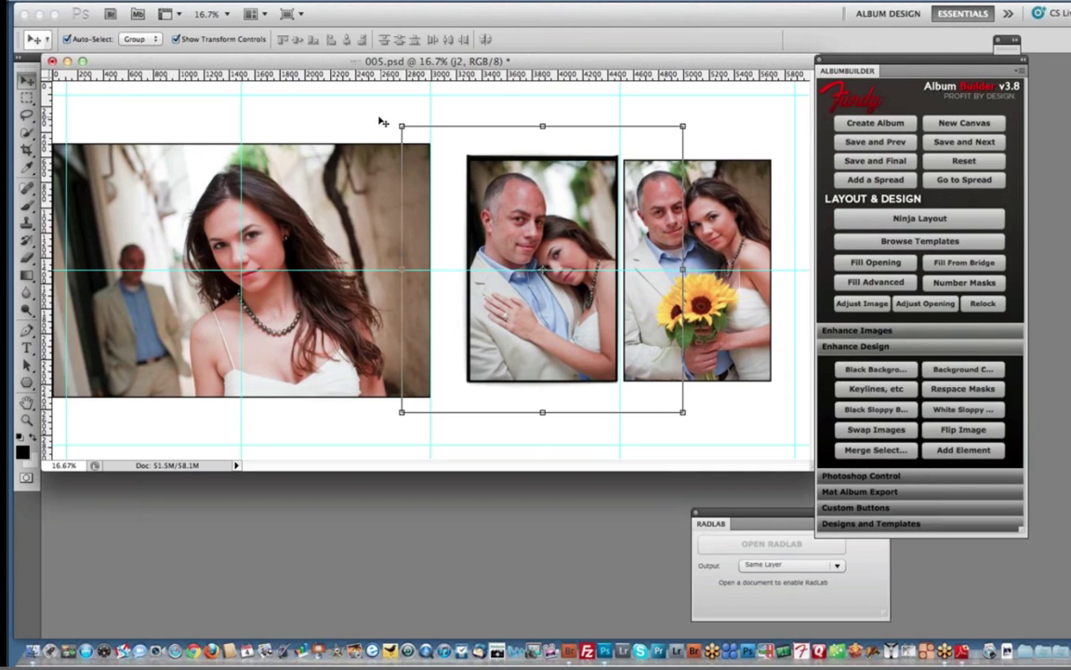
{"action": "left_click", "coordinate": [381, 122]}
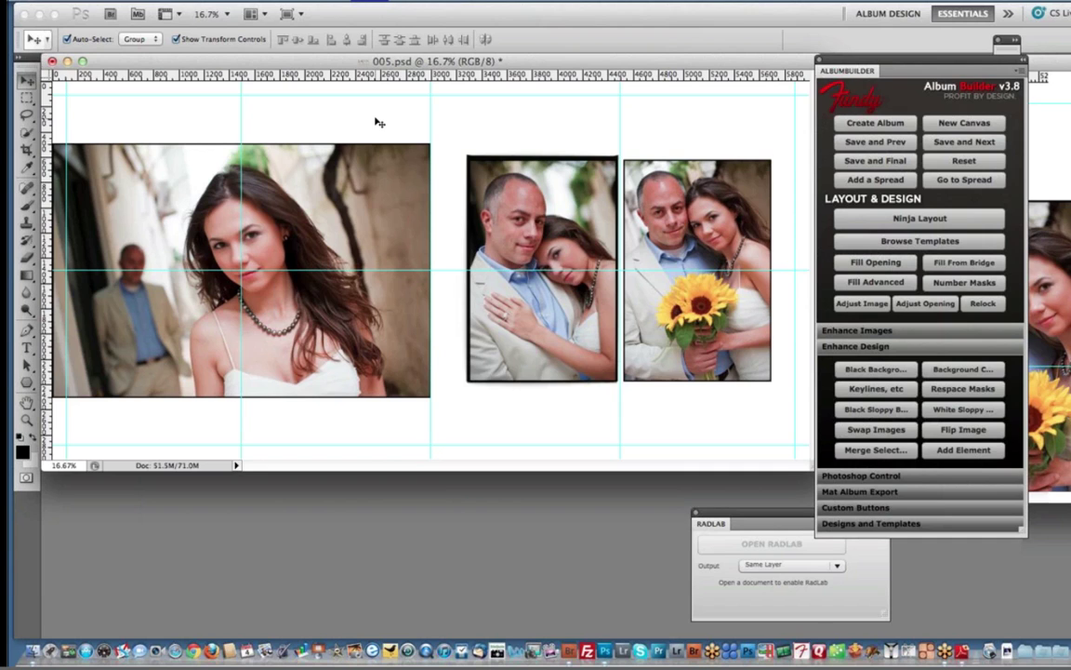
{"action": "key", "text": "super+equal"}
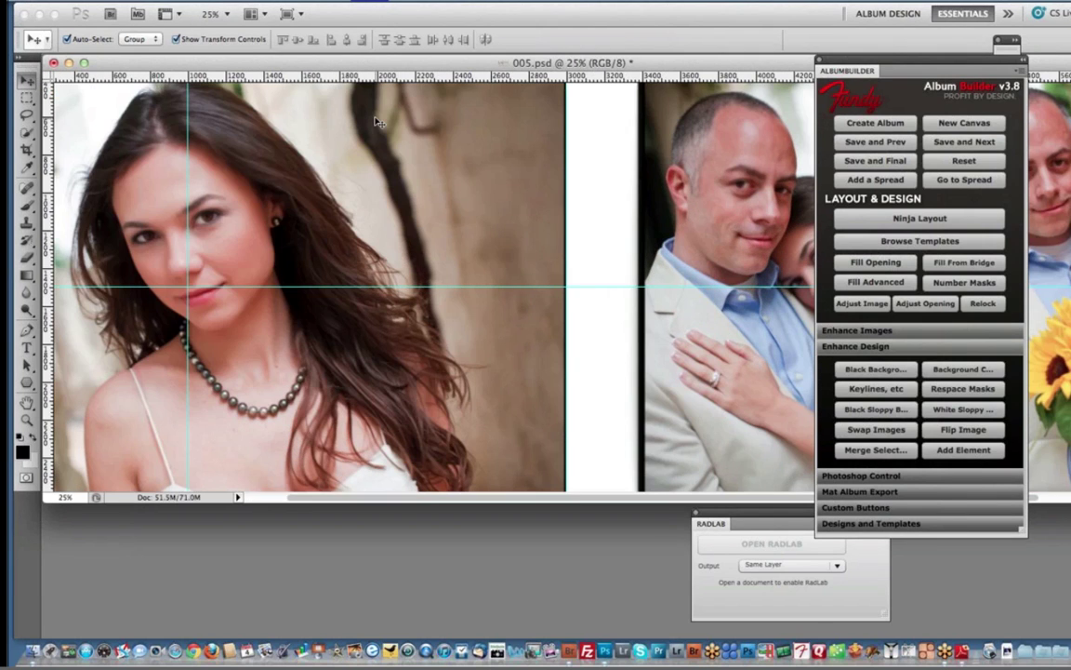
- Expand the Photoshop Control tools, then show the Actions list beside the Album Builder and enlarge it to nearly full height
{"action": "key", "text": "super+equal"}
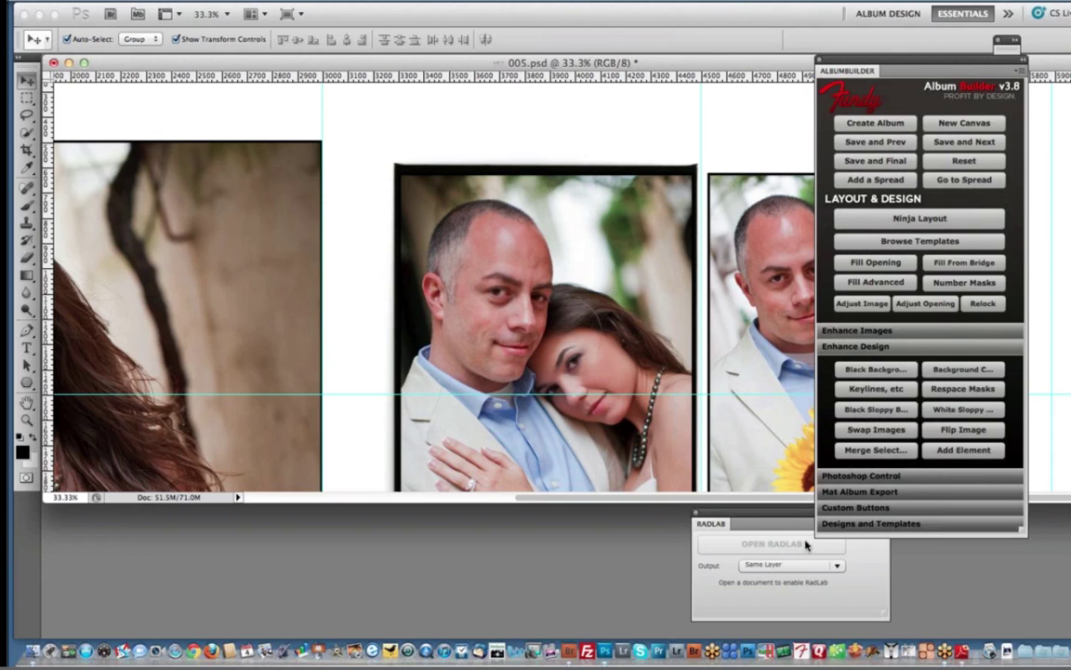
{"action": "left_click", "coordinate": [925, 477]}
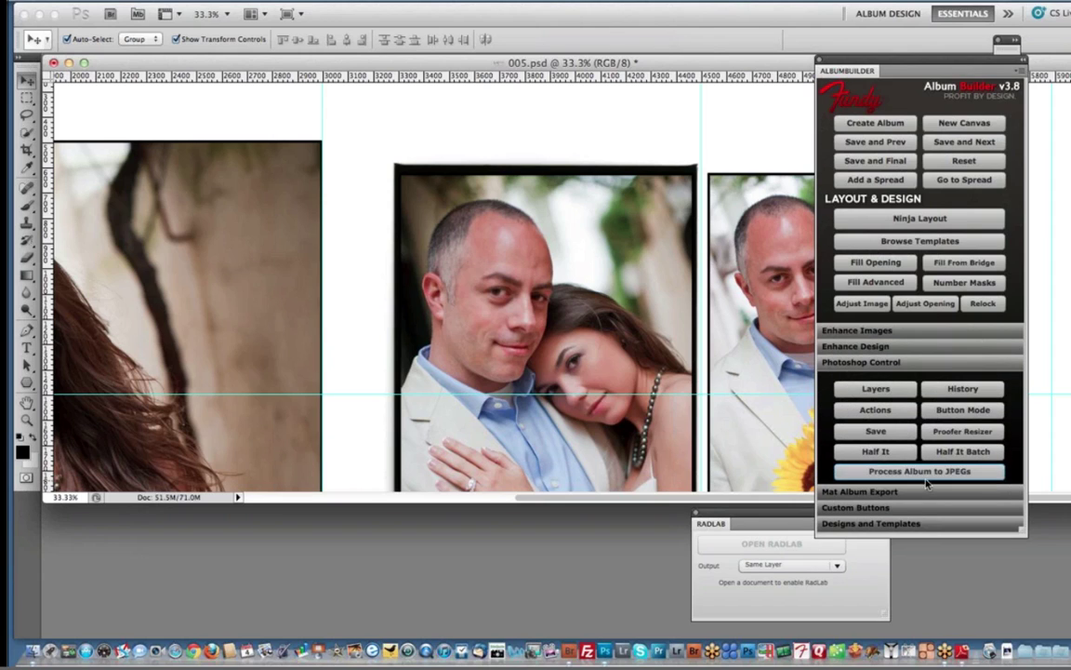
{"action": "left_click", "coordinate": [377, 1]}
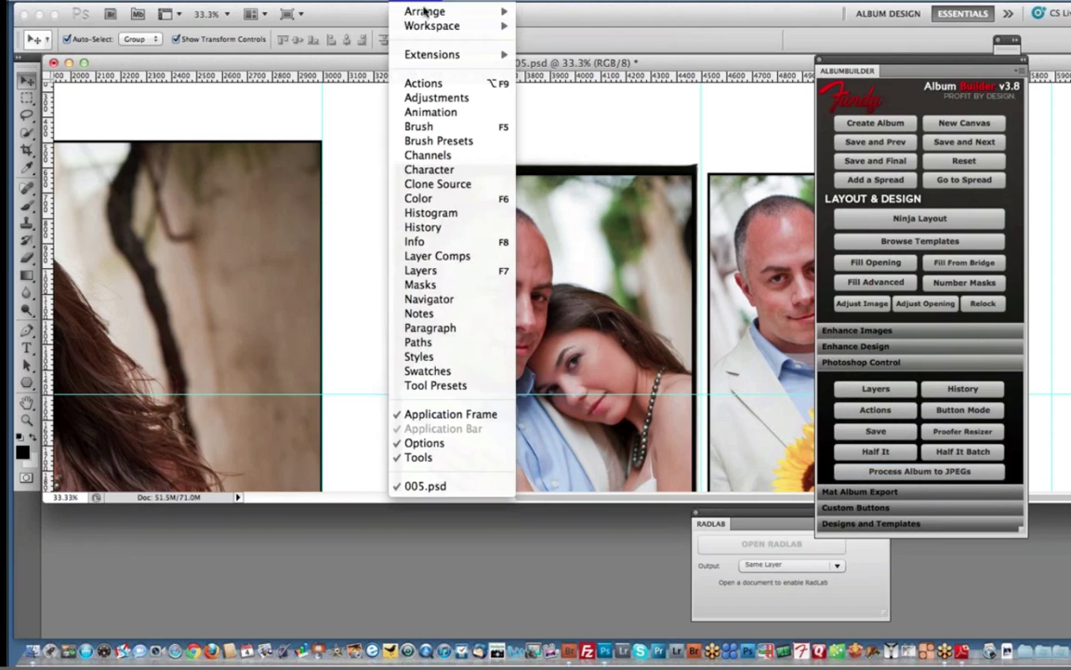
{"action": "left_click", "coordinate": [423, 83]}
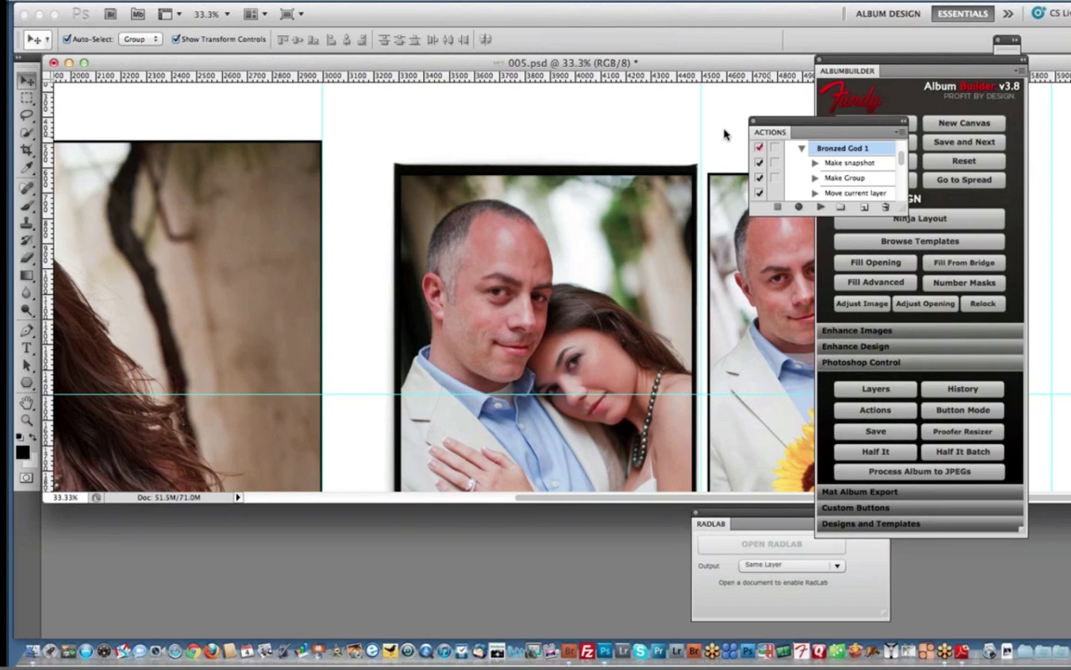
{"action": "left_click_drag", "start_coordinate": [770, 133], "coordinate": [447, 75]}
{"action": "left_click_drag", "start_coordinate": [578, 147], "coordinate": [781, 614]}
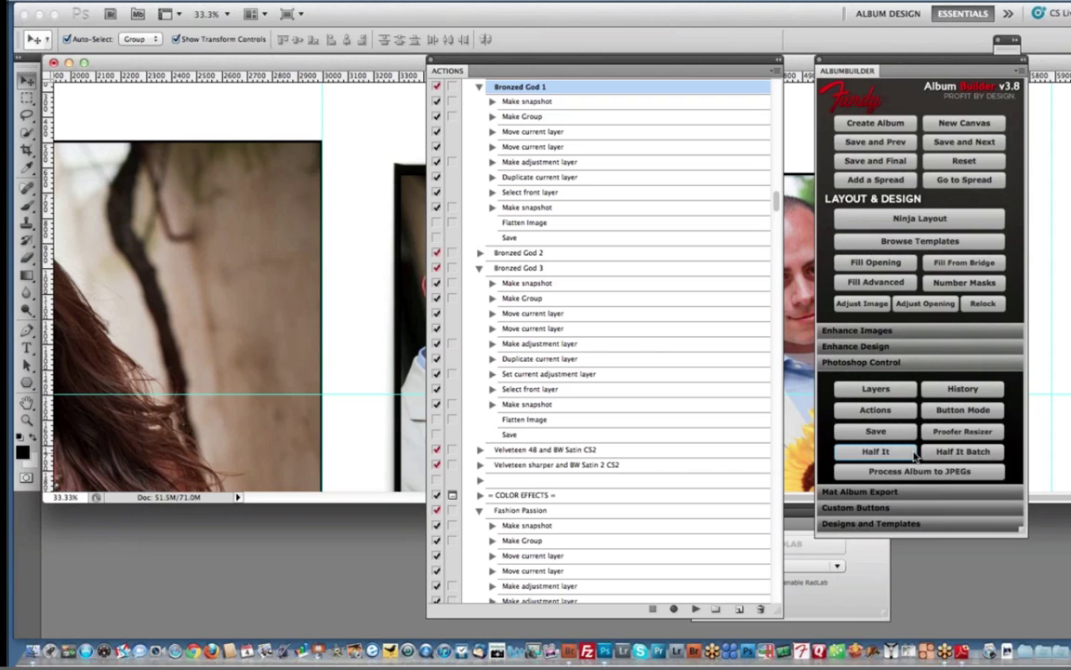
- Switch the Actions list to Button Mode to show the colour-coded action buttons, then close it
{"action": "left_click", "coordinate": [949, 411]}
{"action": "left_click", "coordinate": [950, 411]}
{"action": "left_click", "coordinate": [949, 411]}
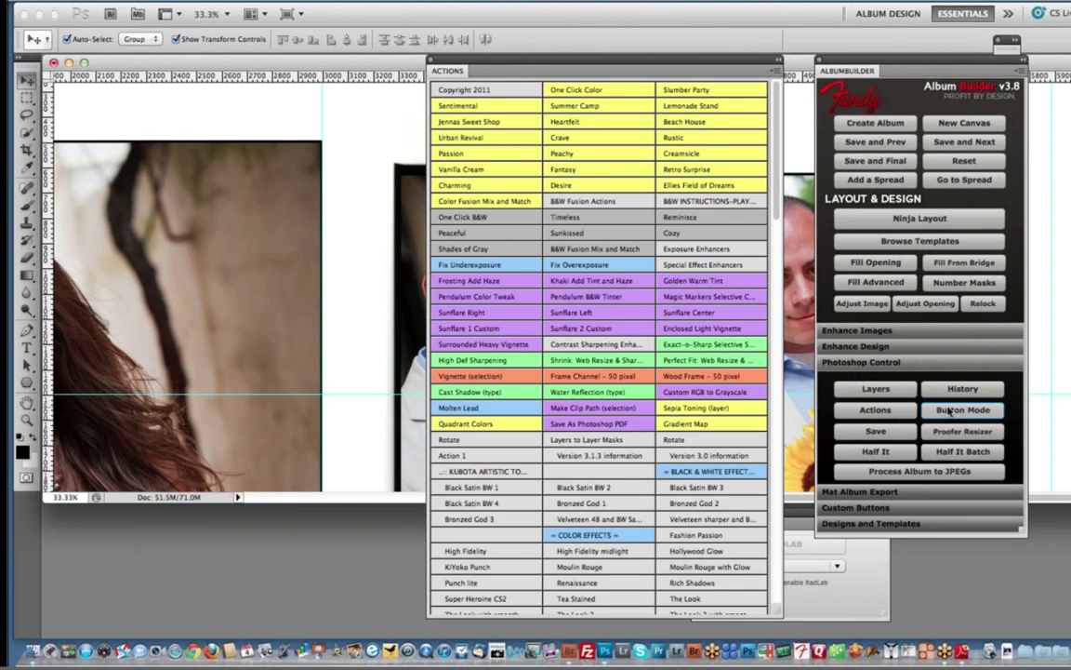
{"action": "left_click", "coordinate": [950, 411]}
{"action": "left_click", "coordinate": [949, 412]}
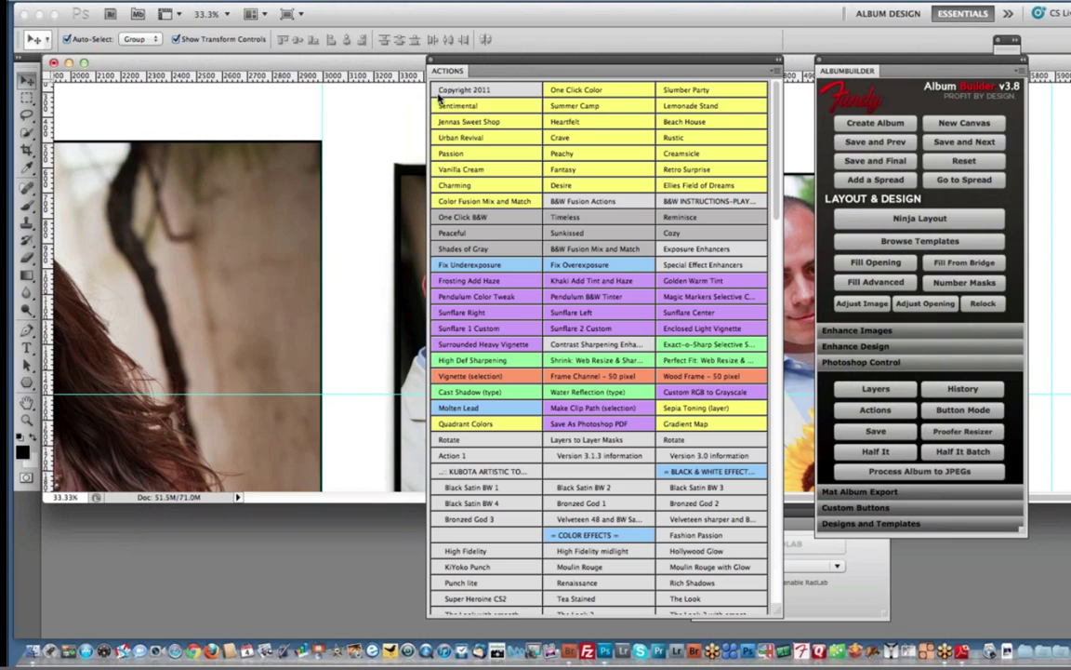
{"action": "left_click", "coordinate": [431, 63]}
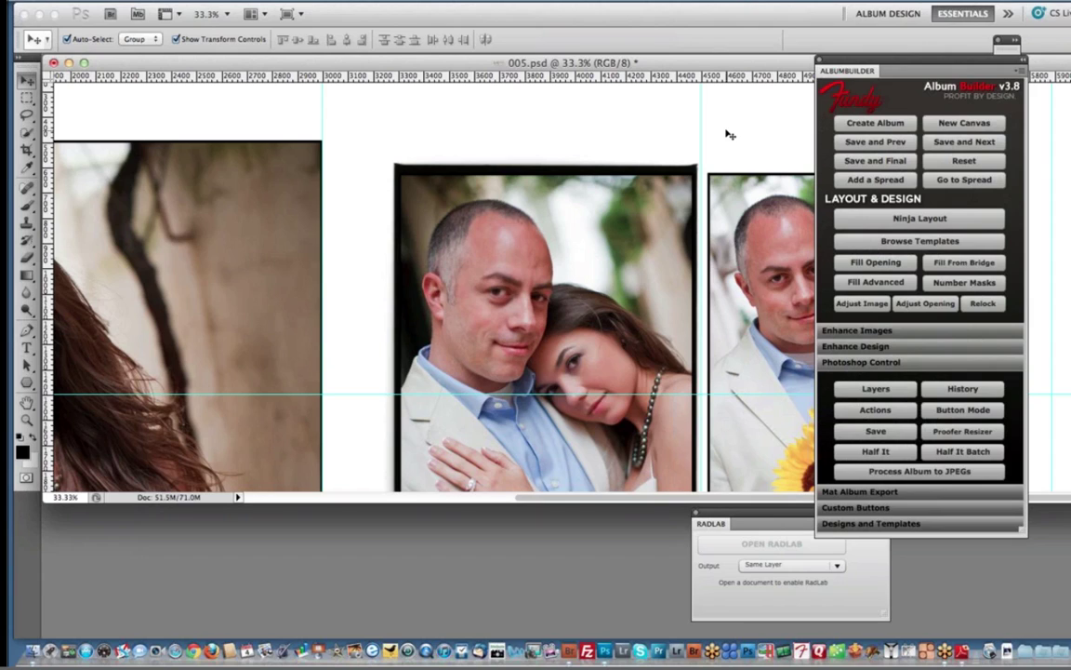
- Delete the j2 sloppy border from the spread and close 005.psd without saving the changes
{"action": "left_click", "coordinate": [665, 177]}
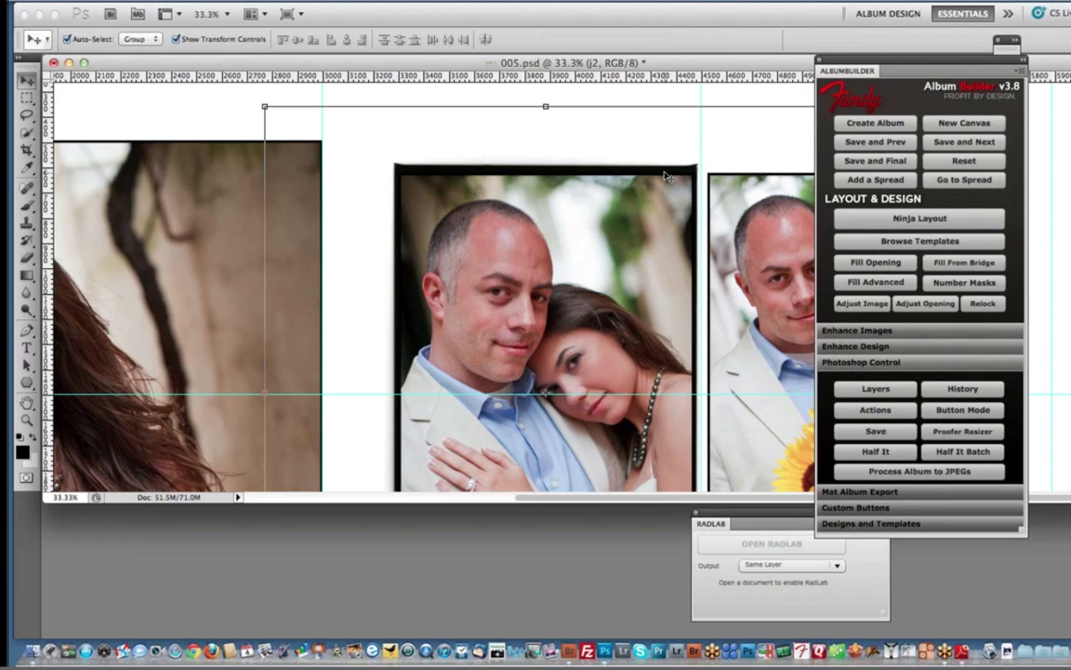
{"action": "key", "text": "BackSpace"}
{"action": "left_click", "coordinate": [53, 62]}
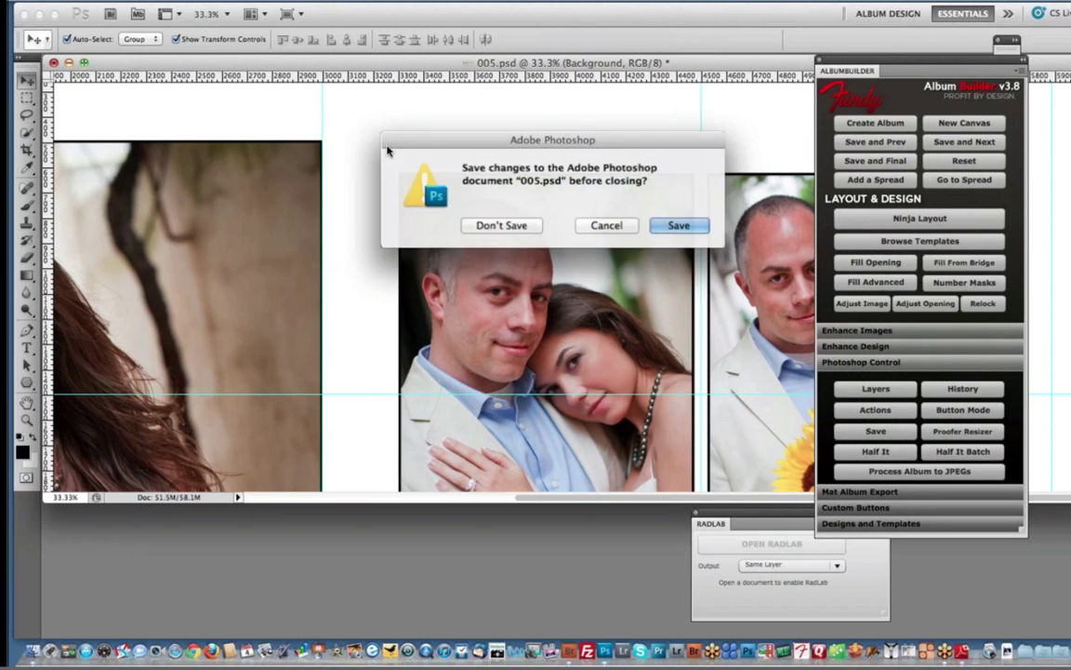
{"action": "left_click", "coordinate": [482, 227]}
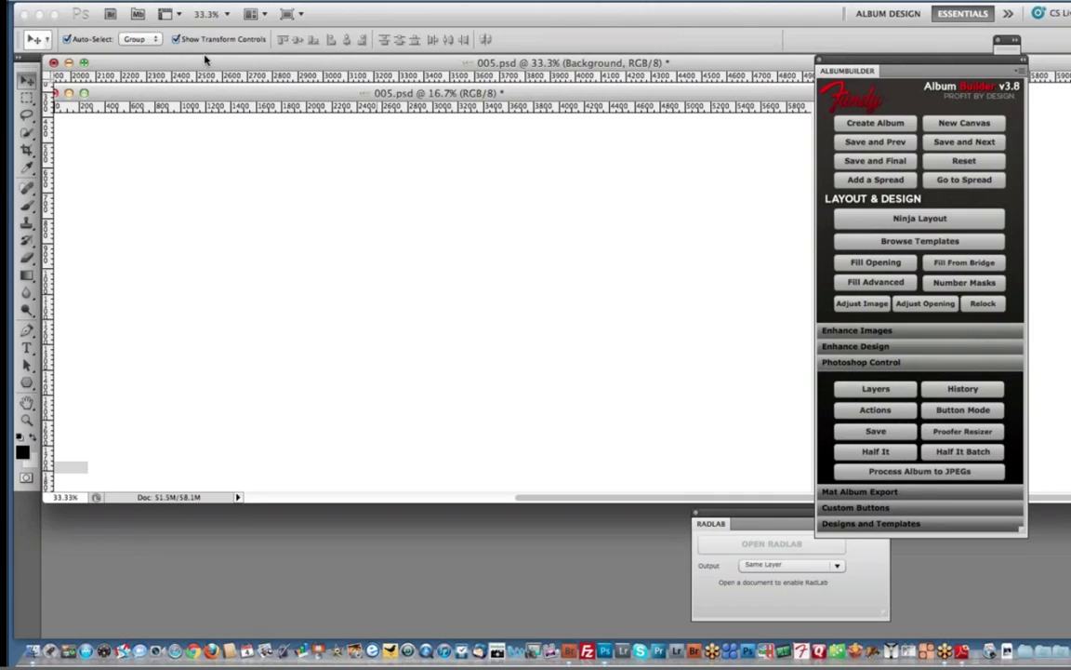
- Open the recent version of the 005.psd spread that has the textured Attic_Junk_Ash background
{"action": "left_click", "coordinate": [140, 0]}
{"action": "mouse_move", "coordinate": [147, 89]}
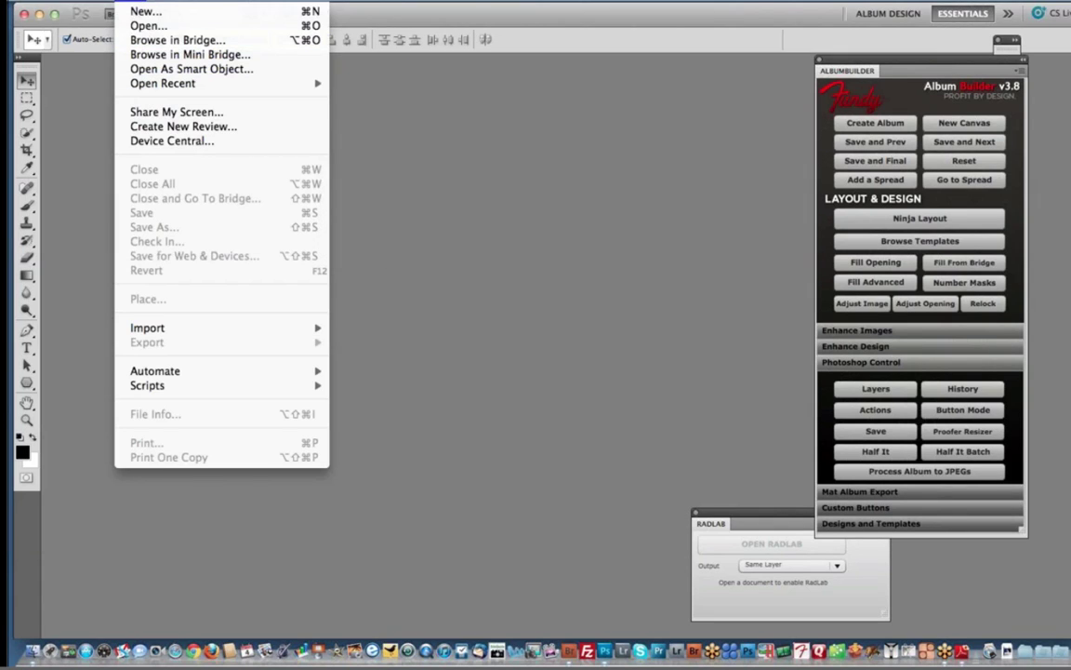
{"action": "left_click", "coordinate": [774, 97]}
{"action": "left_click", "coordinate": [948, 143]}
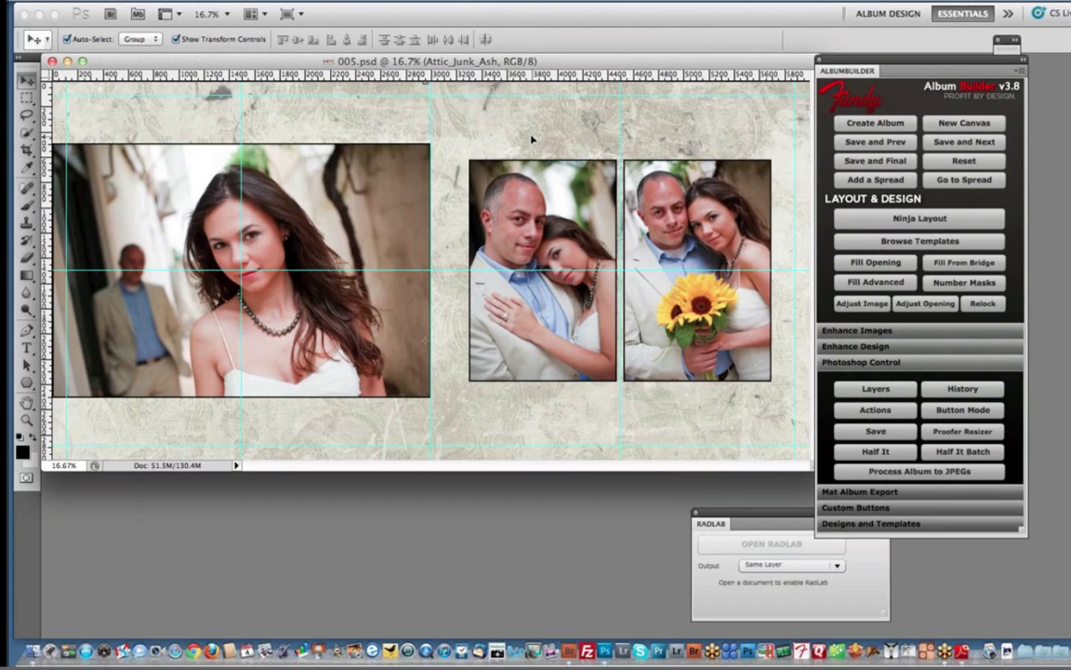
- Try several opacities on the Attic_Junk_Ash background layer, set it to 78%, and hide the layers list
{"action": "left_click", "coordinate": [409, 1]}
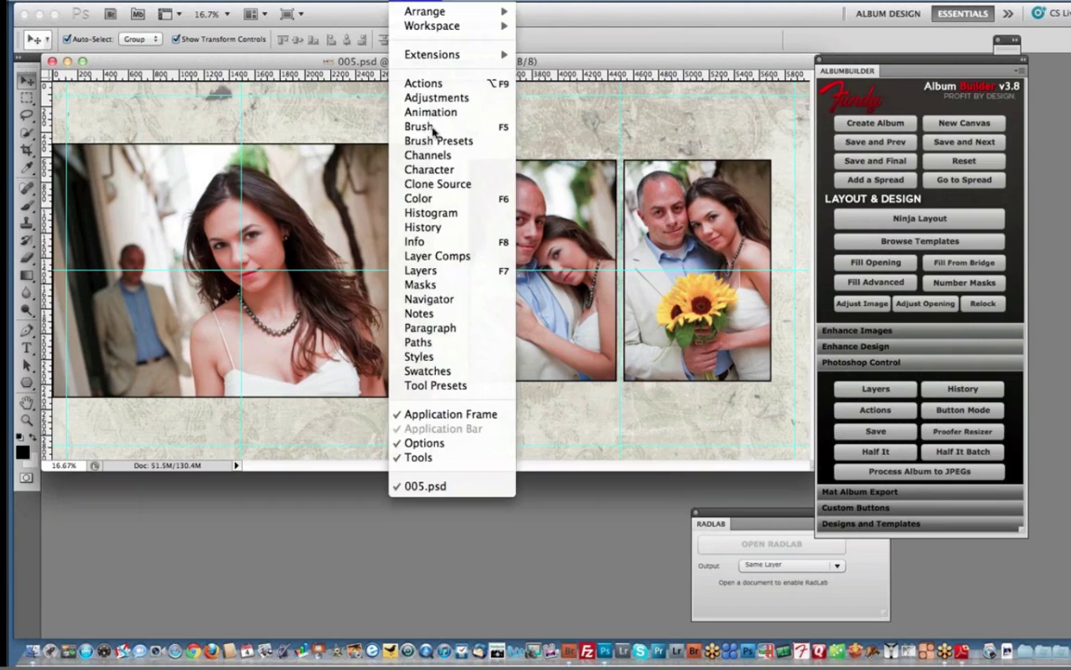
{"action": "left_click", "coordinate": [435, 269]}
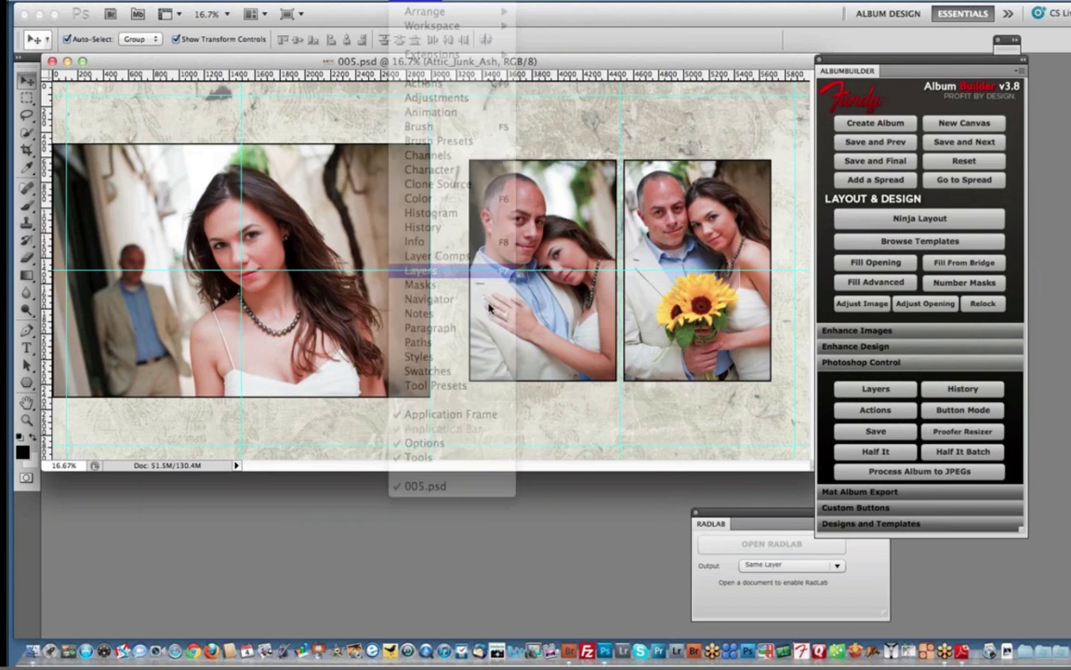
{"action": "mouse_move", "coordinate": [970, 175]}
{"action": "left_mouse_down"}
{"action": "mouse_move", "coordinate": [982, 192]}
{"action": "mouse_move", "coordinate": [934, 192]}
{"action": "mouse_move", "coordinate": [961, 192]}
{"action": "left_mouse_up"}
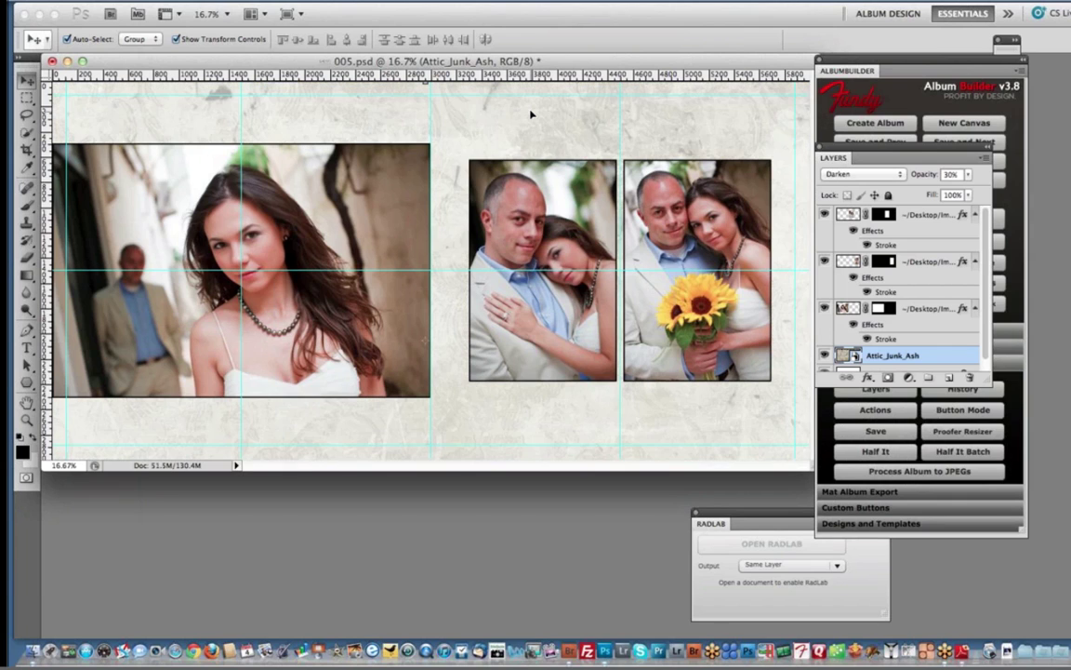
{"action": "key", "text": "5"}
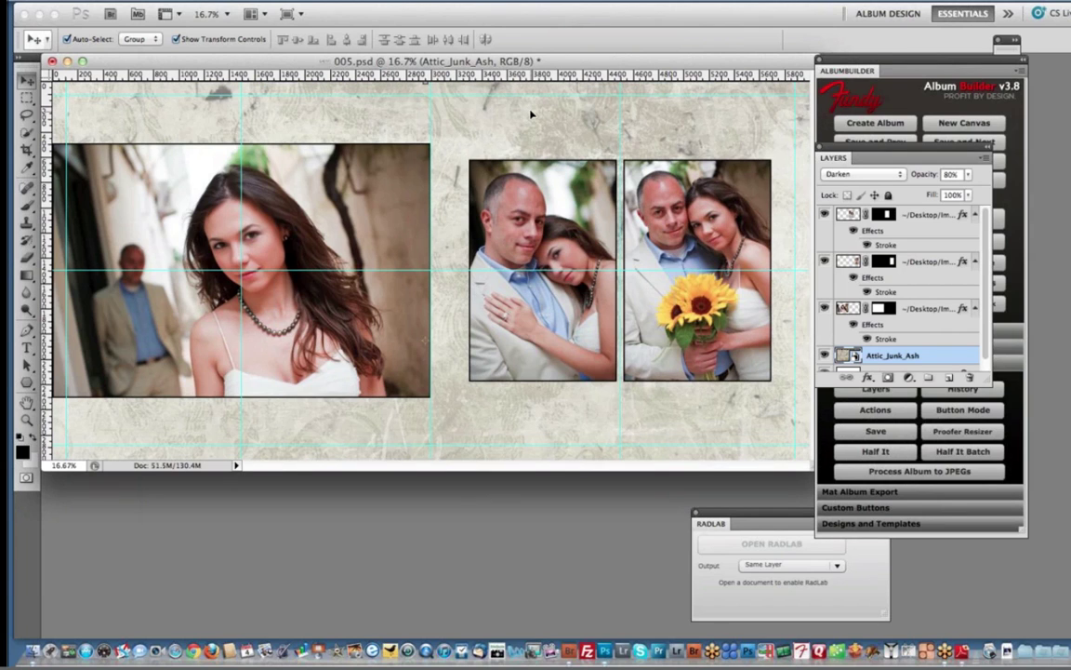
{"action": "key", "text": "9"}
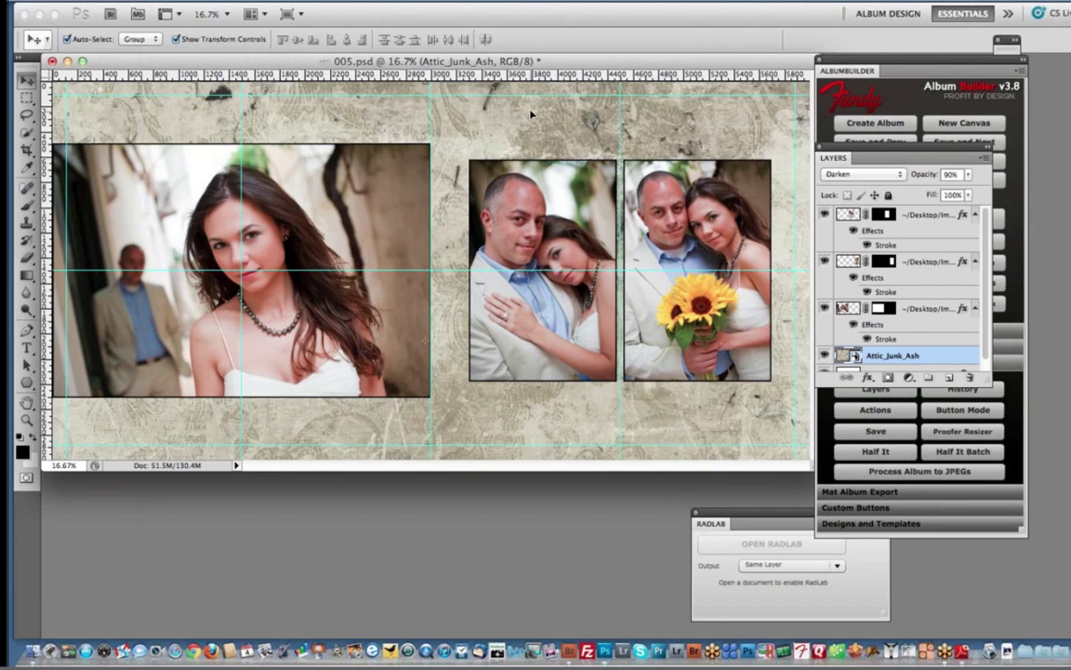
{"action": "key", "text": "0"}
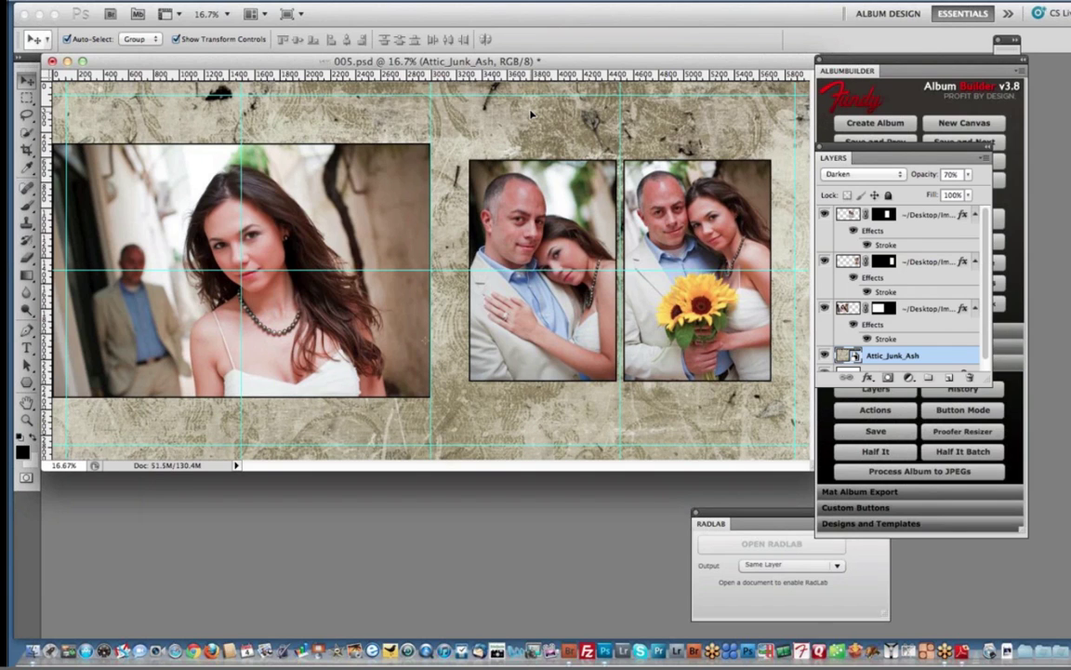
{"action": "key", "text": "8"}
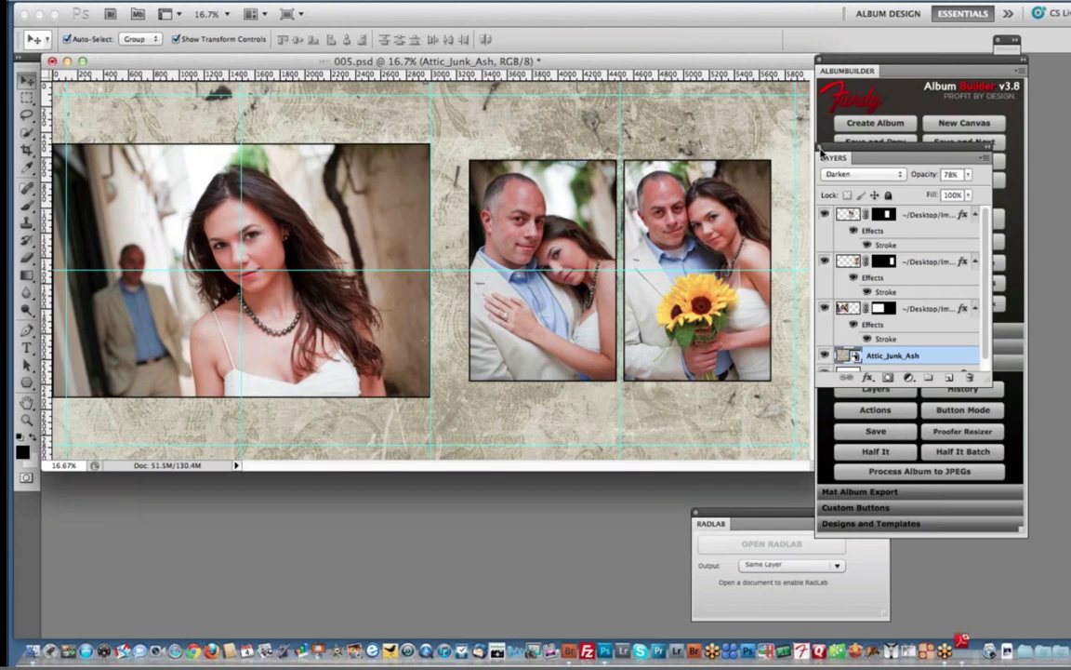
{"action": "key", "text": "F7"}
- Select all three photos on the spread and start a black multi-effect style with an inside stroke of 79 px
{"action": "left_click", "coordinate": [578, 212]}
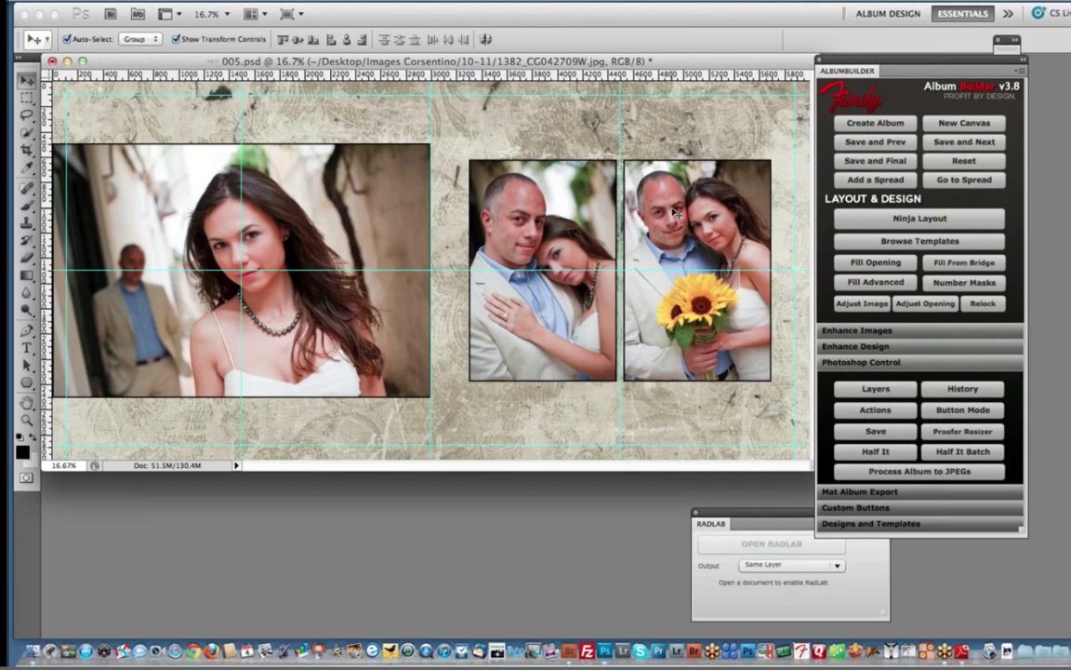
{"action": "left_click", "coordinate": [673, 212], "text": "shift"}
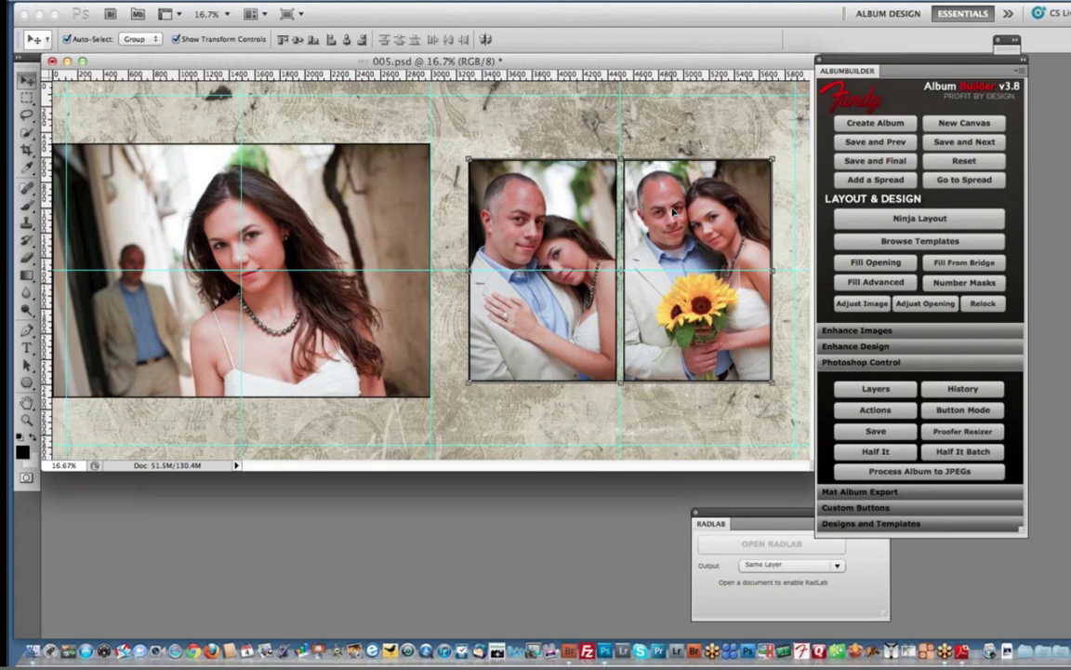
{"action": "left_click", "coordinate": [344, 221], "text": "shift"}
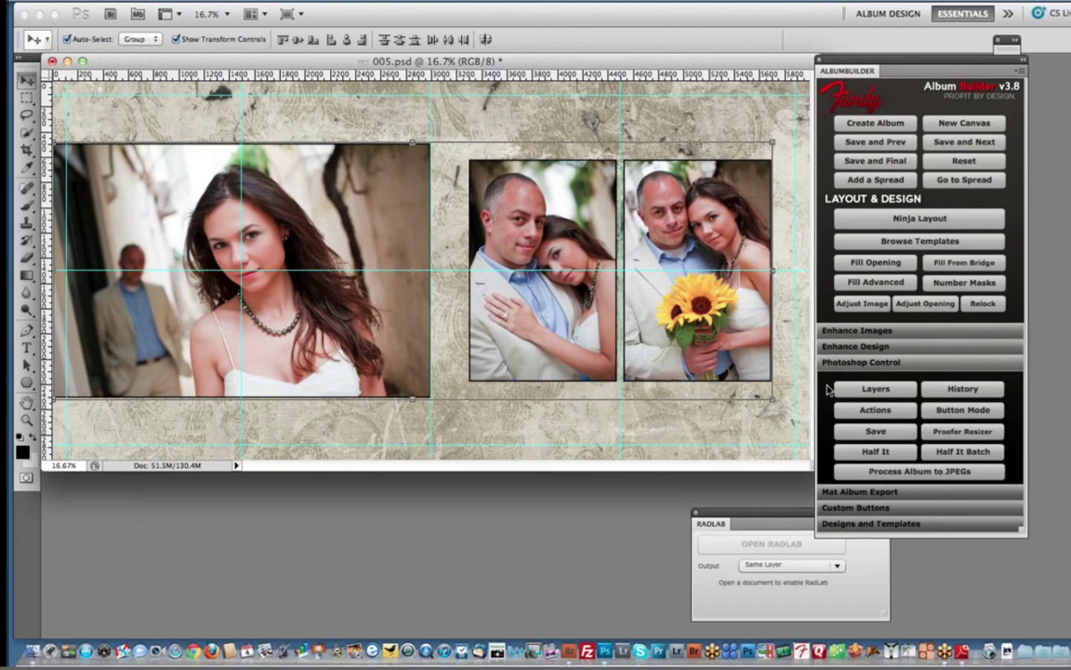
{"action": "left_click", "coordinate": [878, 348]}
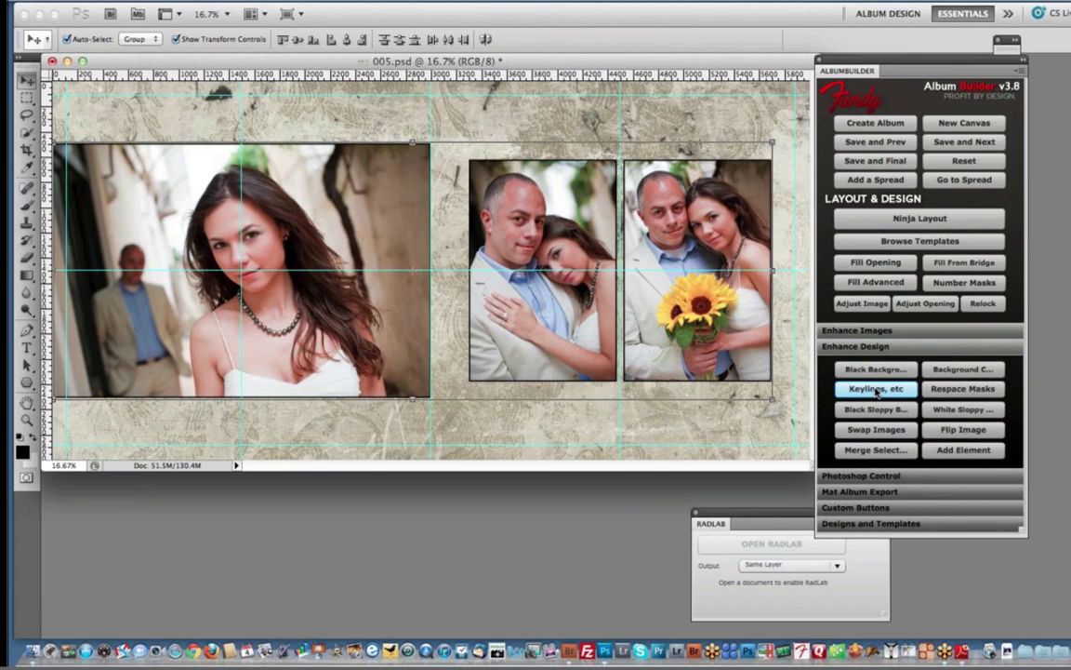
{"action": "left_click", "coordinate": [877, 390]}
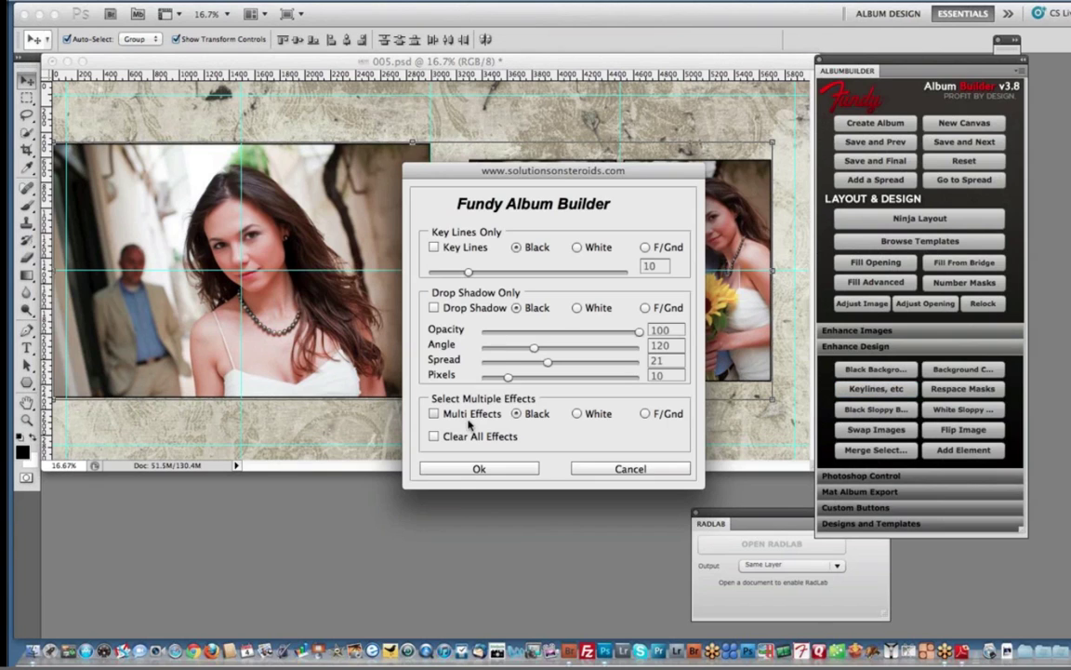
{"action": "left_click", "coordinate": [479, 467]}
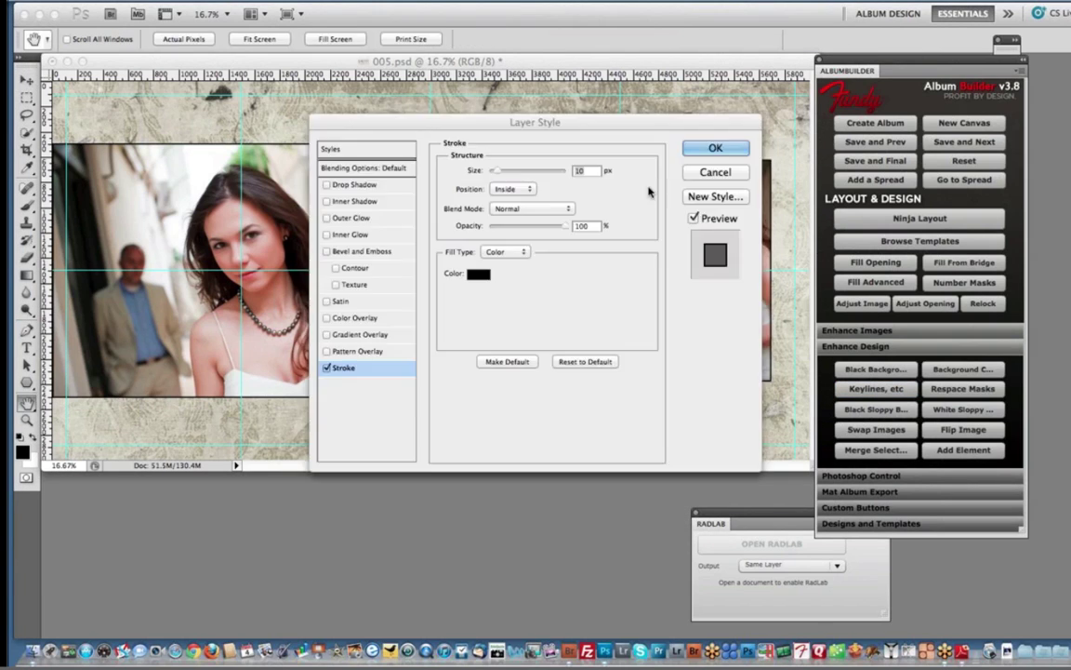
{"action": "mouse_move", "coordinate": [613, 173]}
{"action": "left_mouse_down"}
{"action": "mouse_move", "coordinate": [837, 200]}
{"action": "mouse_move", "coordinate": [866, 105]}
{"action": "mouse_move", "coordinate": [758, 107]}
{"action": "mouse_move", "coordinate": [792, 119]}
{"action": "mouse_move", "coordinate": [814, 58]}
{"action": "mouse_move", "coordinate": [788, 95]}
{"action": "mouse_move", "coordinate": [809, 110]}
{"action": "left_mouse_up"}
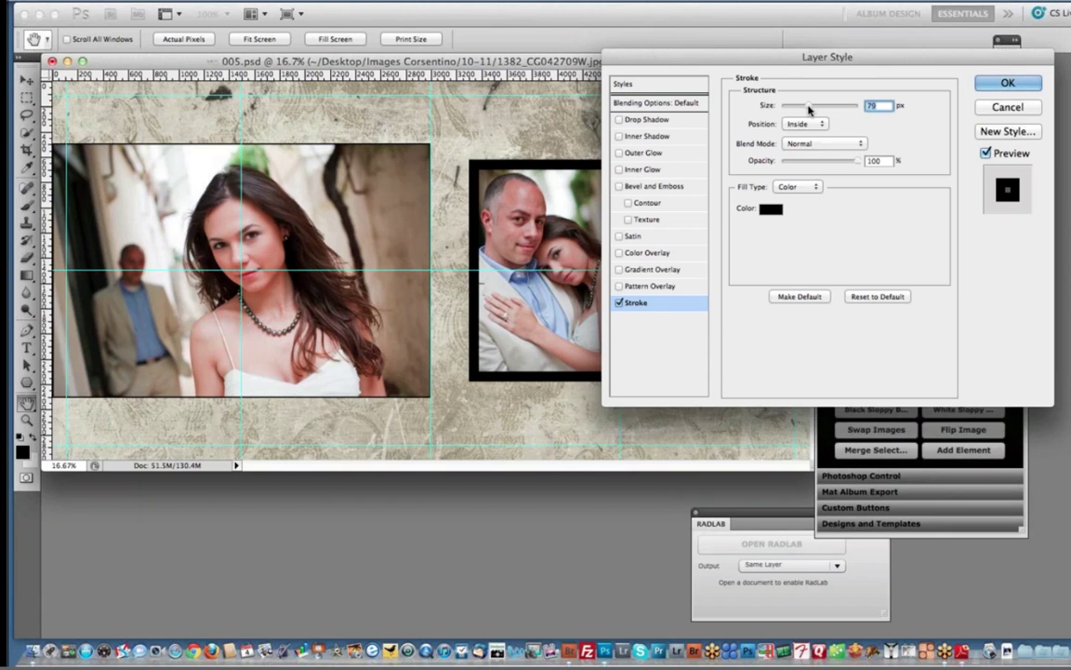
- Add a drop shadow with 100% opacity, 1 px distance, 26% spread and 193 px size, and apply the style to the photos
{"action": "left_click", "coordinate": [640, 120]}
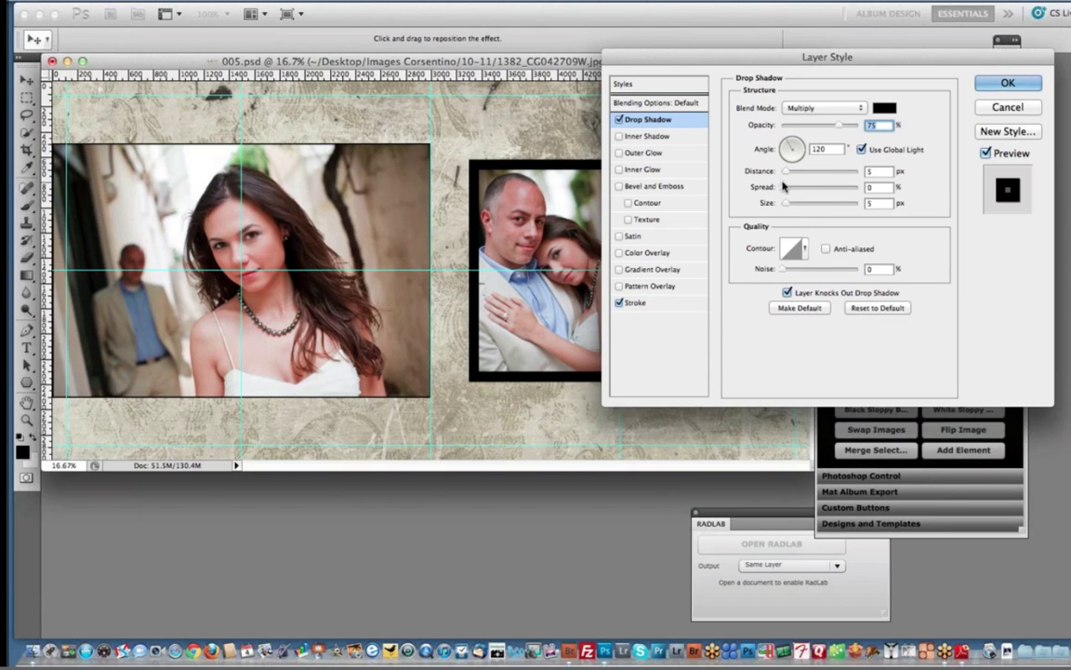
{"action": "left_click_drag", "start_coordinate": [787, 203], "coordinate": [842, 203]}
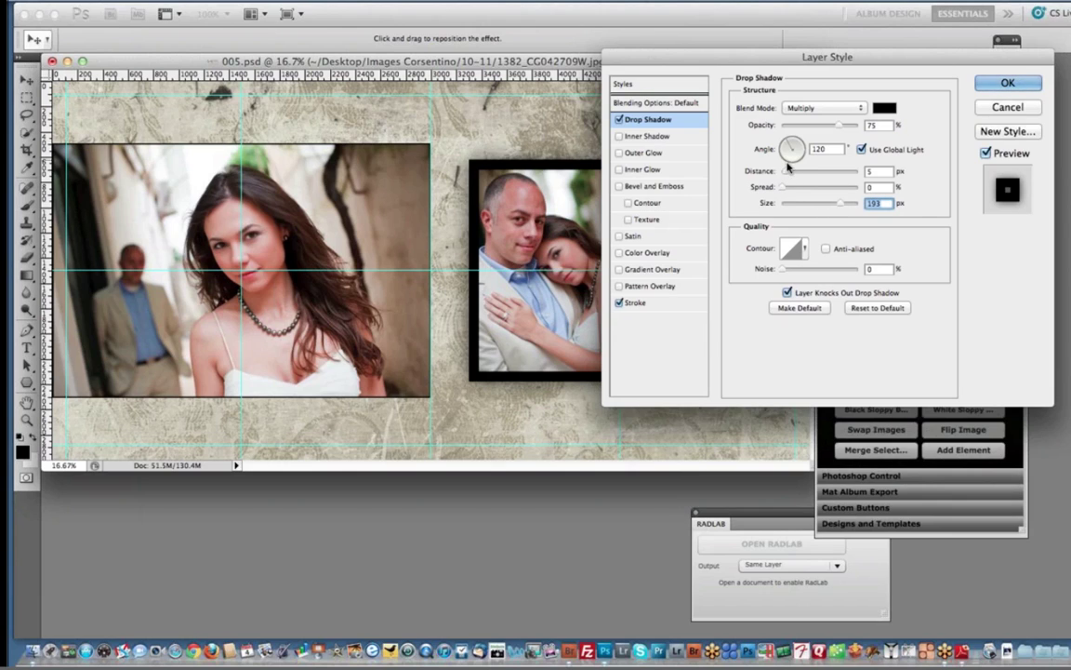
{"action": "left_click_drag", "start_coordinate": [755, 123], "coordinate": [823, 140]}
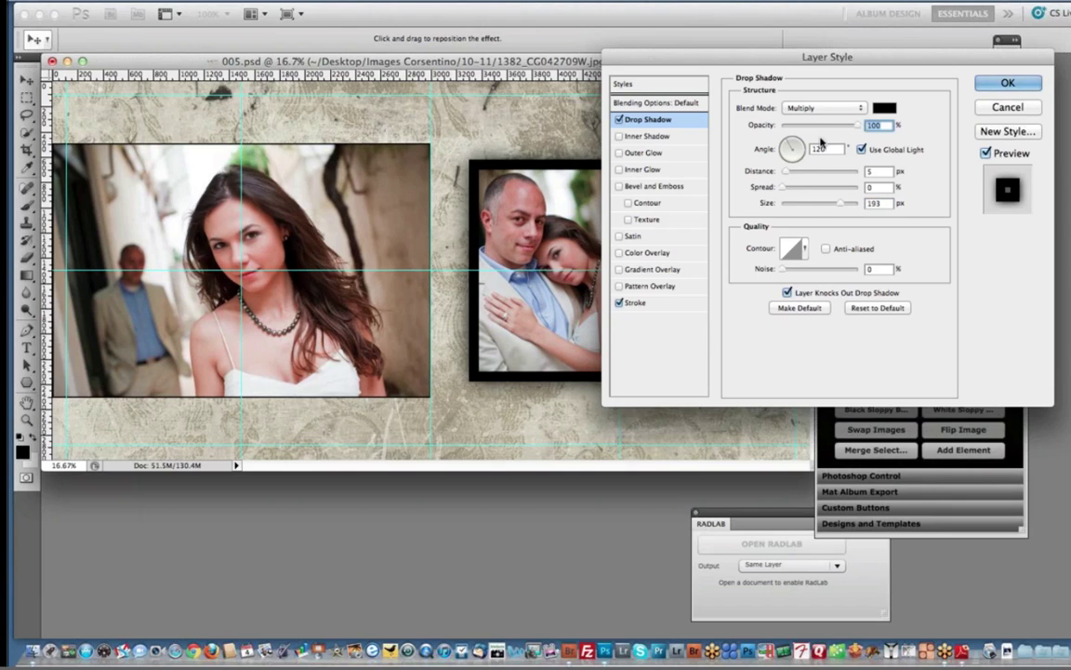
{"action": "mouse_move", "coordinate": [788, 177]}
{"action": "left_mouse_down"}
{"action": "mouse_move", "coordinate": [786, 187]}
{"action": "mouse_move", "coordinate": [820, 189]}
{"action": "mouse_move", "coordinate": [796, 189]}
{"action": "left_mouse_up"}
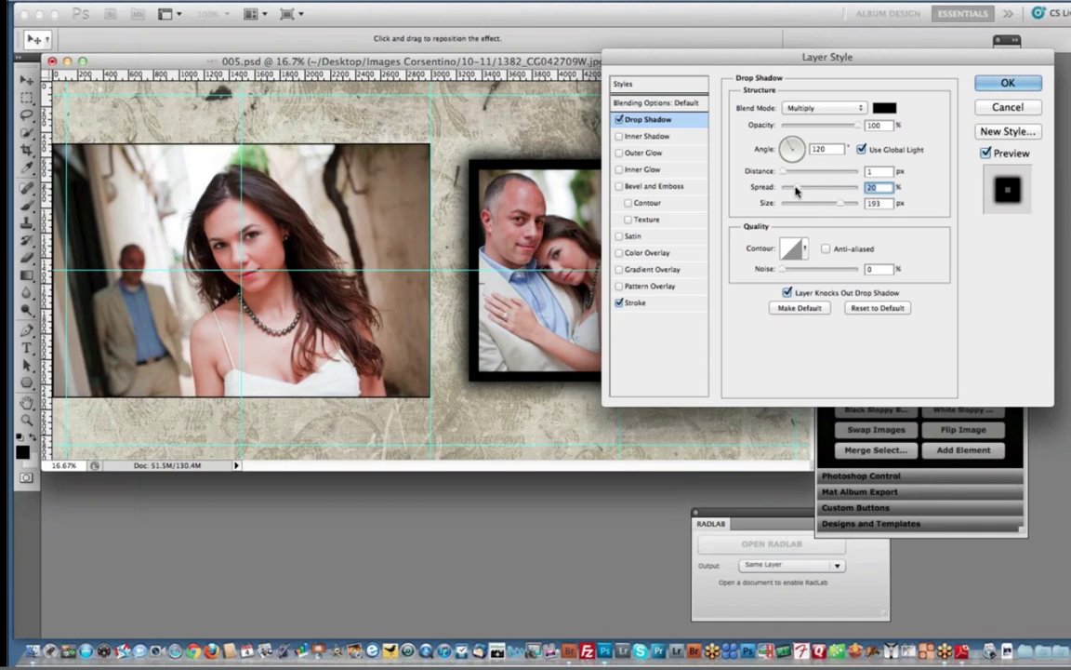
{"action": "left_click", "coordinate": [814, 189]}
{"action": "left_click", "coordinate": [802, 189]}
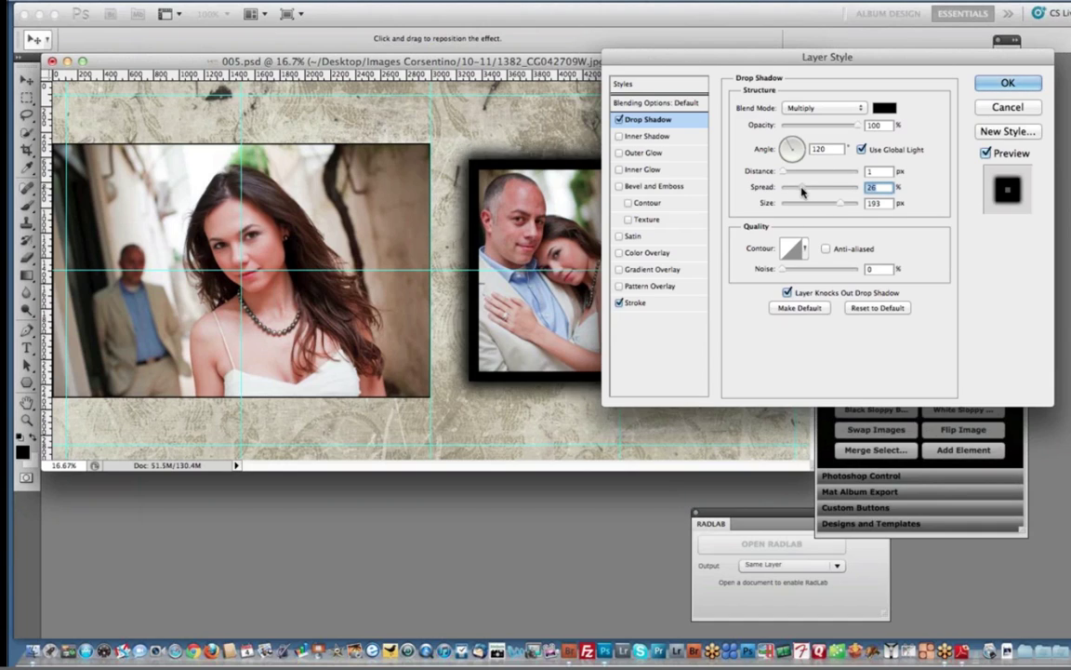
{"action": "left_click", "coordinate": [1003, 85]}
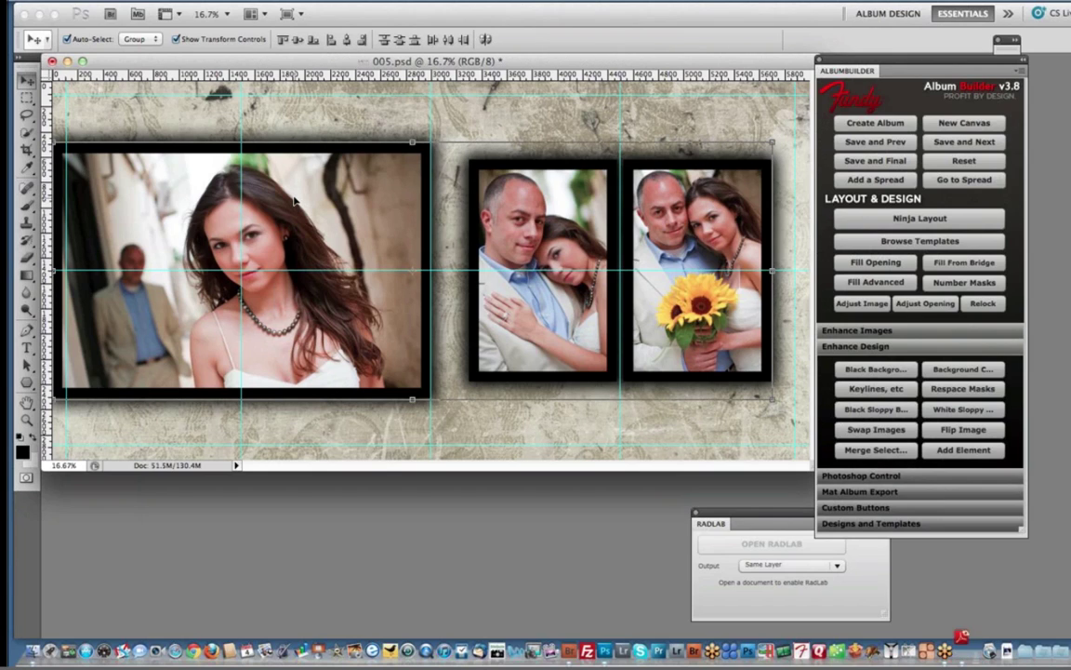
- Clear all keyline and shadow effects from the three selected photos
{"action": "left_click", "coordinate": [875, 389]}
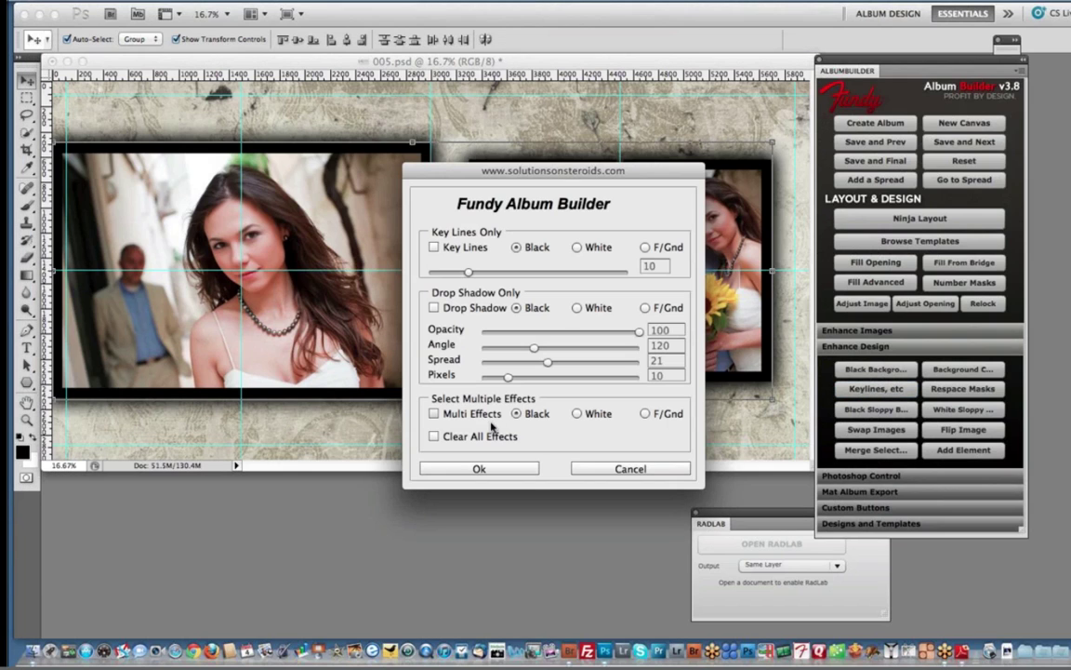
{"action": "left_click", "coordinate": [479, 469]}
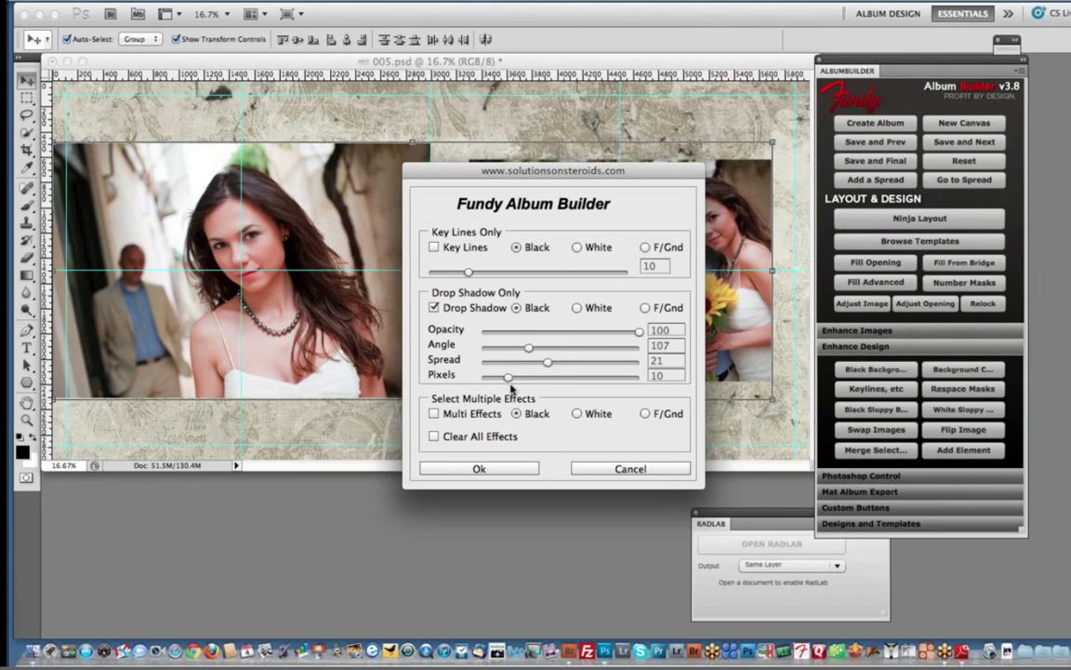
- Apply a black drop shadow with opacity 100, angle 107, spread 21 and 10 pixels to the selected photos
{"action": "left_click", "coordinate": [479, 468]}
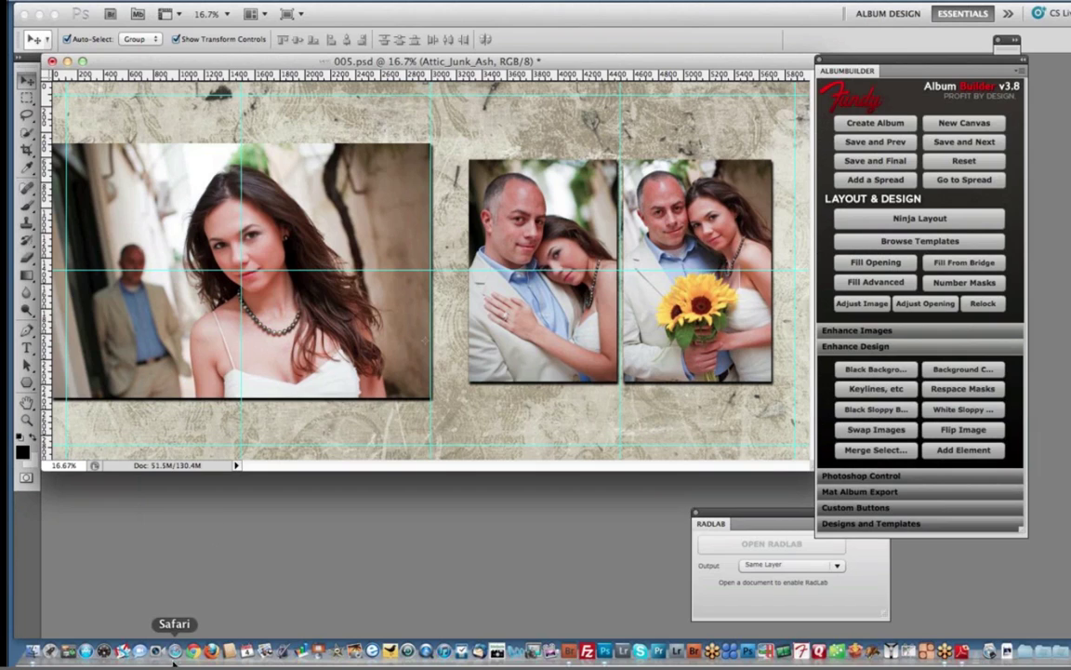
- Switch to Safari and open the fundysoftware.com website
{"action": "left_click", "coordinate": [175, 650]}
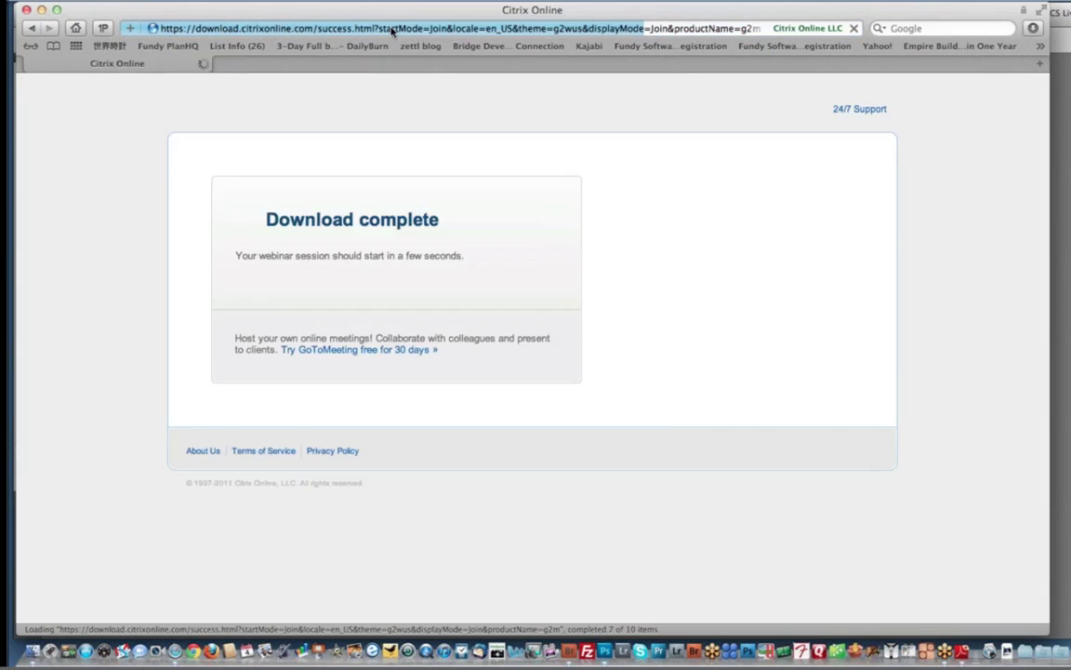
{"action": "left_click", "coordinate": [385, 30]}
{"action": "type", "text": "f"}
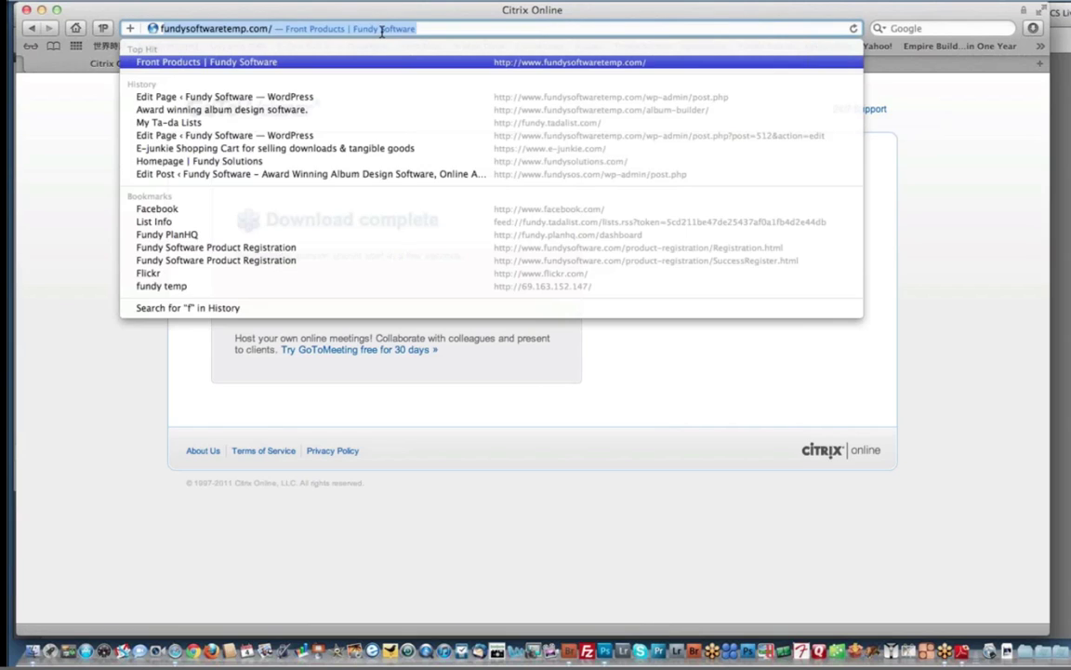
{"action": "type", "text": "undysoftware."}
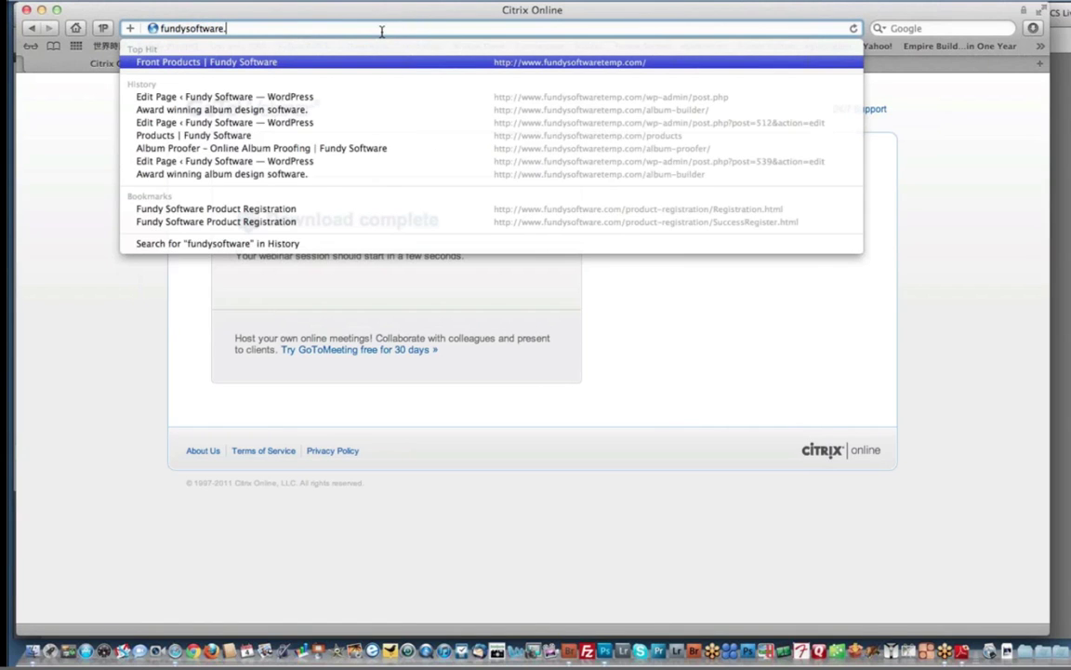
{"action": "type", "text": "com"}
{"action": "key", "text": "Return"}
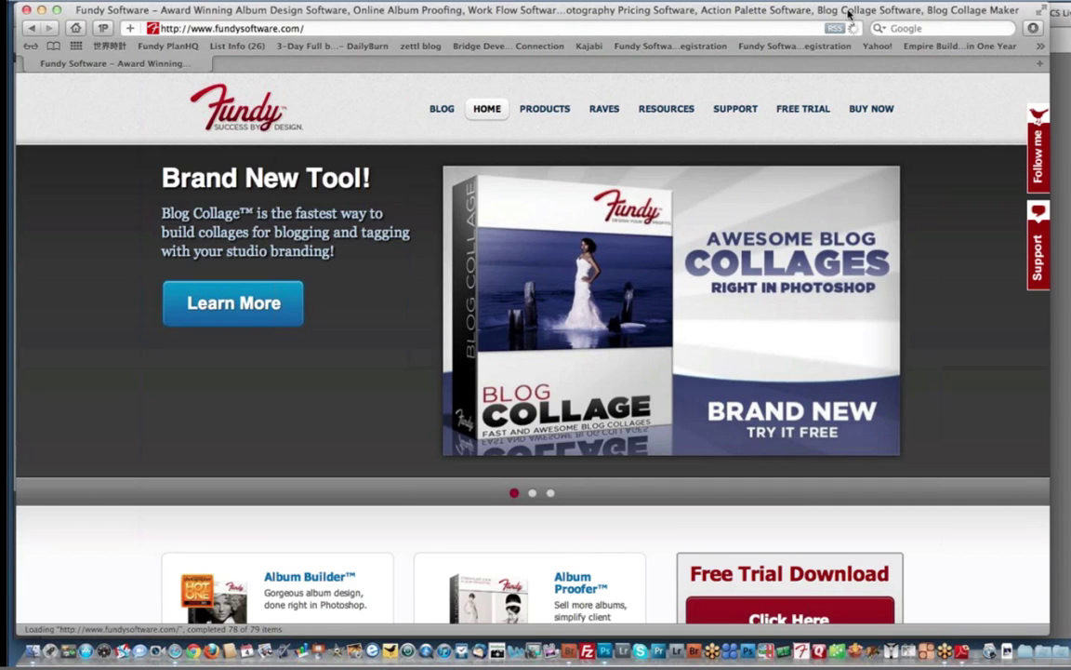
- Search the site's support help for "how to install", view the get-in-touch options and close the help window
{"action": "left_click_drag", "start_coordinate": [849, 13], "coordinate": [728, 13]}
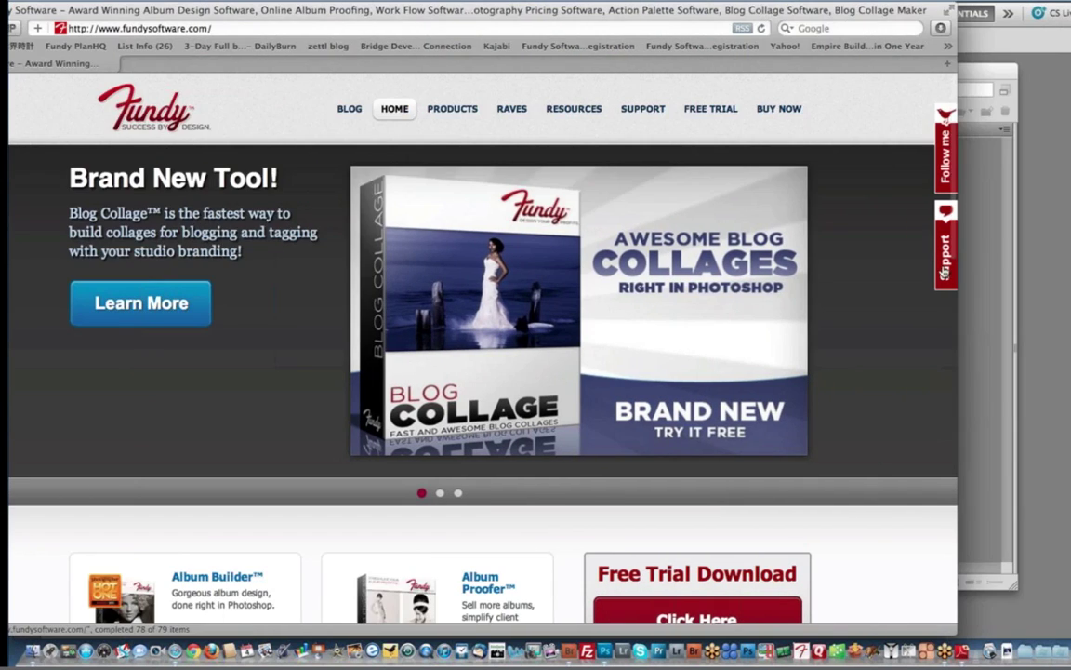
{"action": "left_click", "coordinate": [402, 217]}
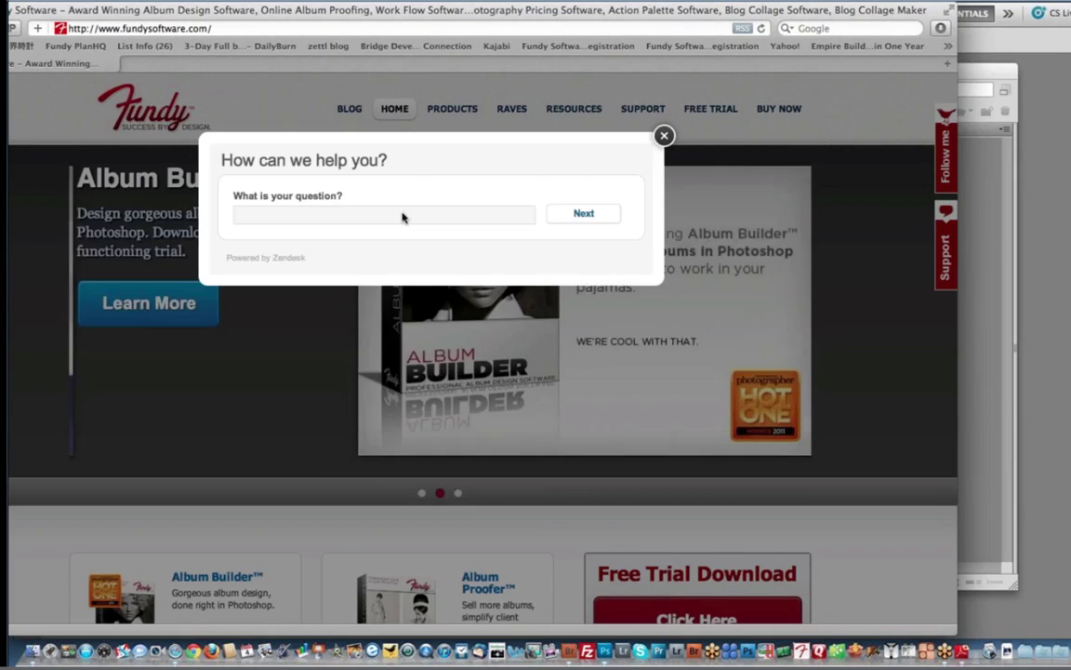
{"action": "type", "text": "how to install"}
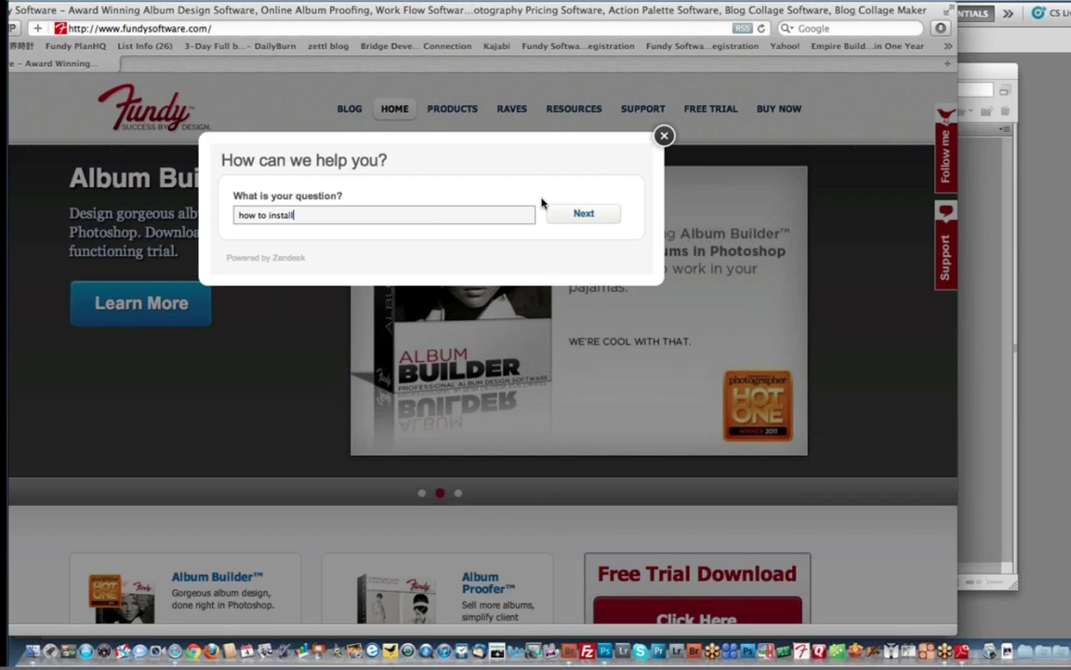
{"action": "left_click", "coordinate": [588, 214]}
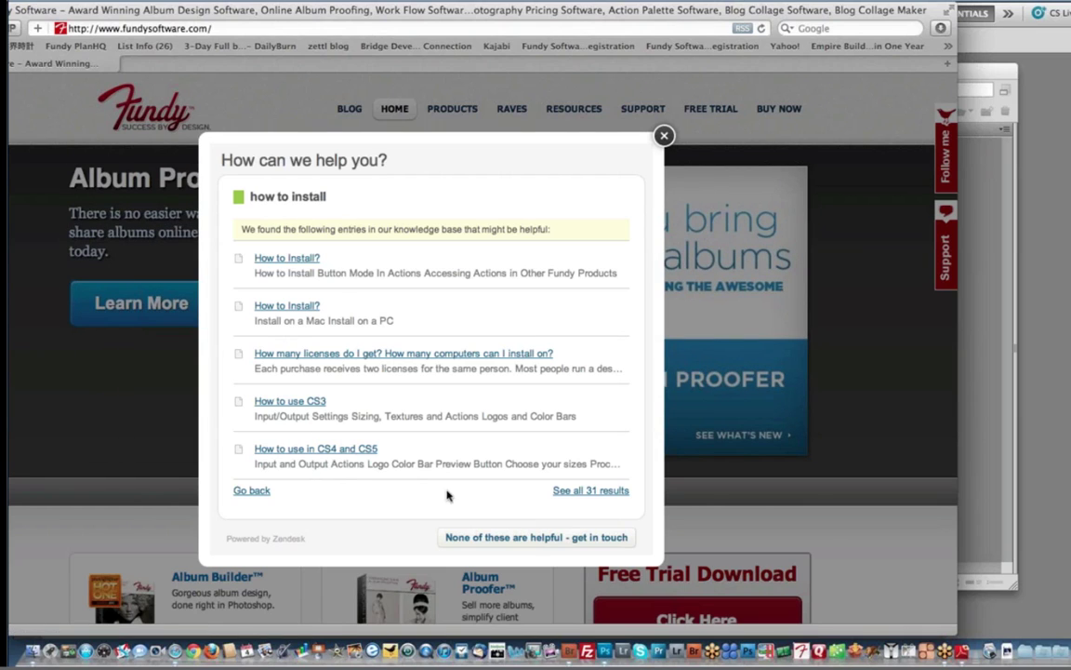
{"action": "left_click", "coordinate": [502, 537]}
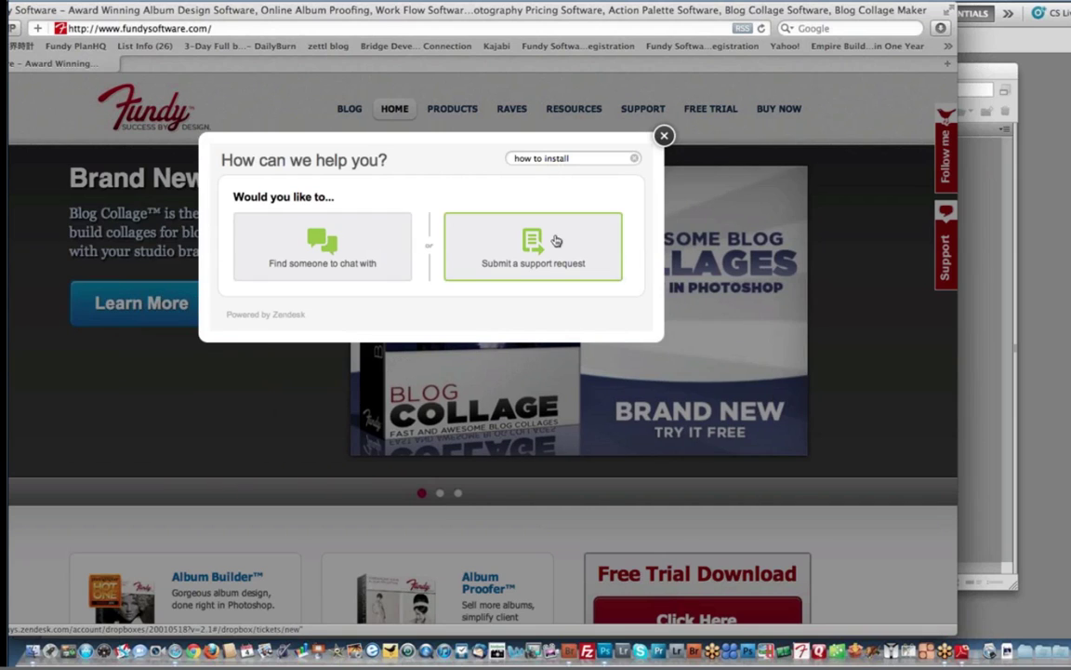
{"action": "left_click", "coordinate": [664, 136]}
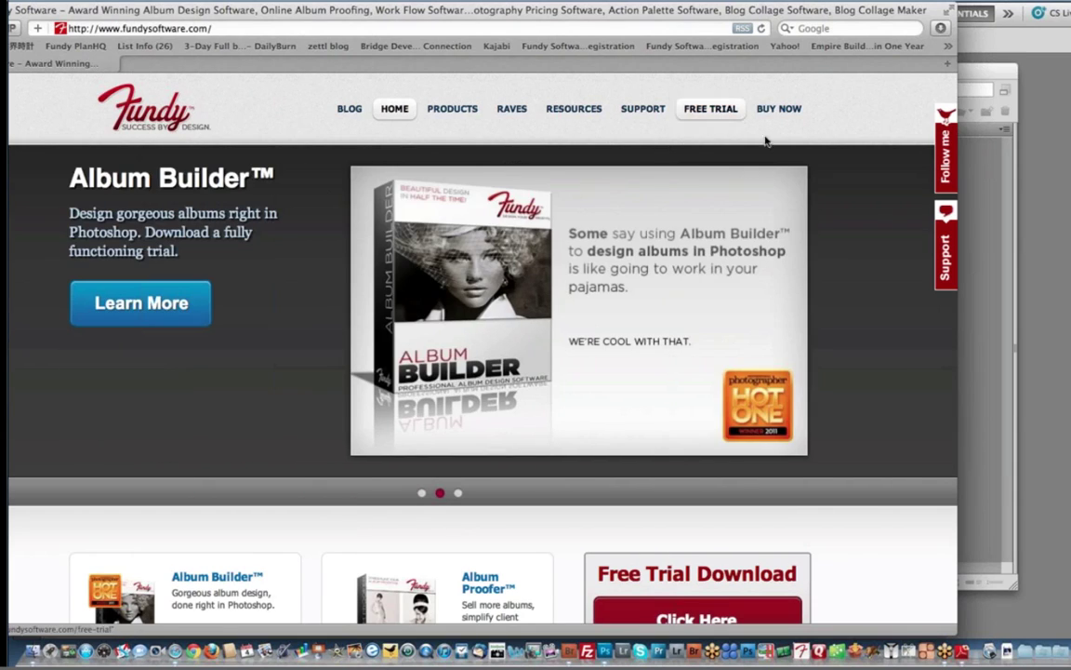
- View the staff and contact details on the About Us page and open the Blog page
{"action": "scroll", "coordinate": [772, 158], "scroll_direction": "down", "scroll_amount": 10}
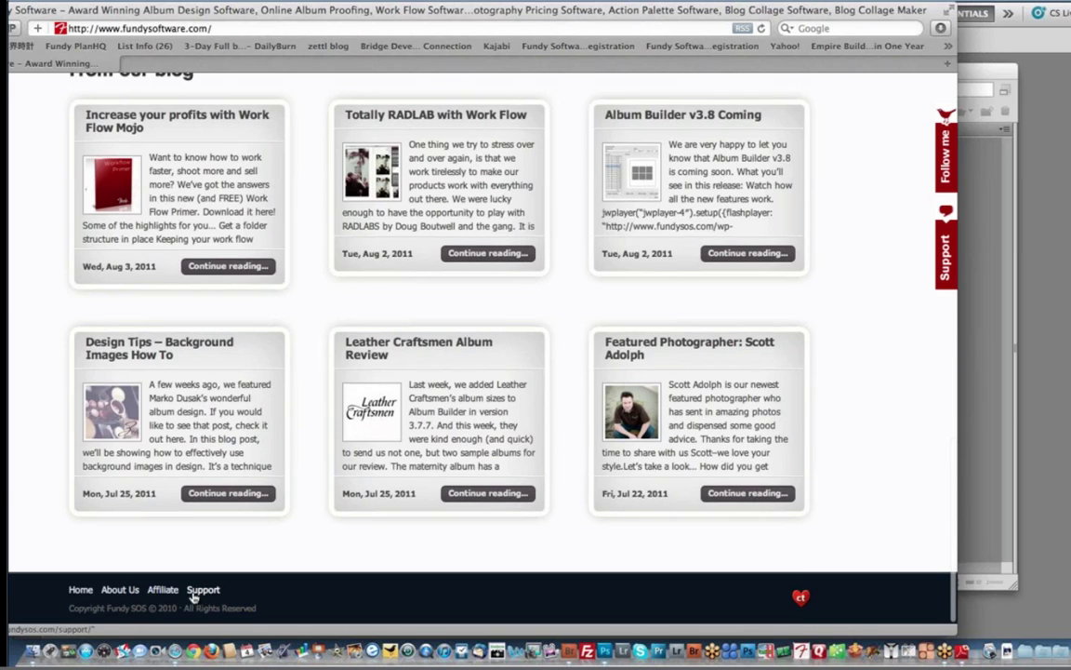
{"action": "left_click", "coordinate": [116, 582]}
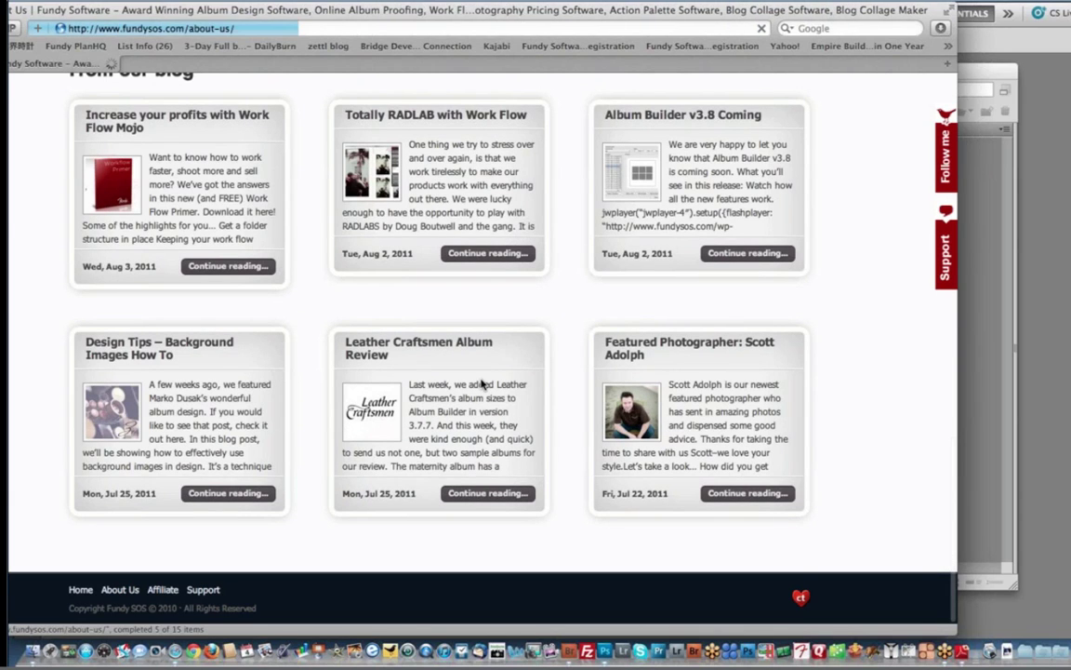
{"action": "scroll", "coordinate": [482, 384], "scroll_direction": "down", "scroll_amount": 15}
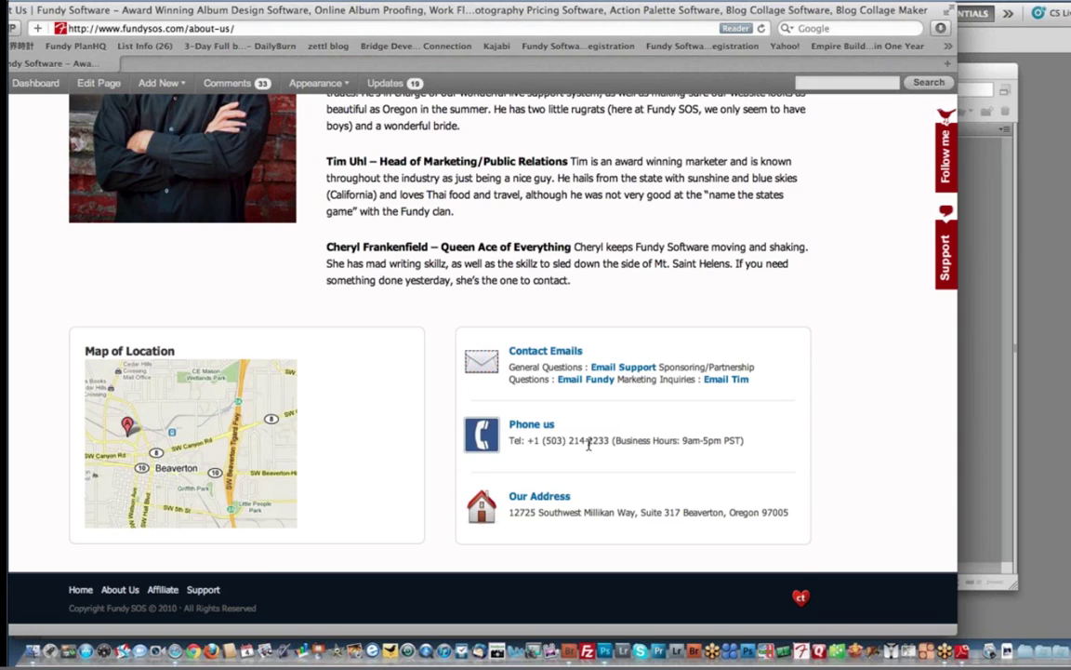
{"action": "scroll", "coordinate": [587, 444], "scroll_direction": "up", "scroll_amount": 10}
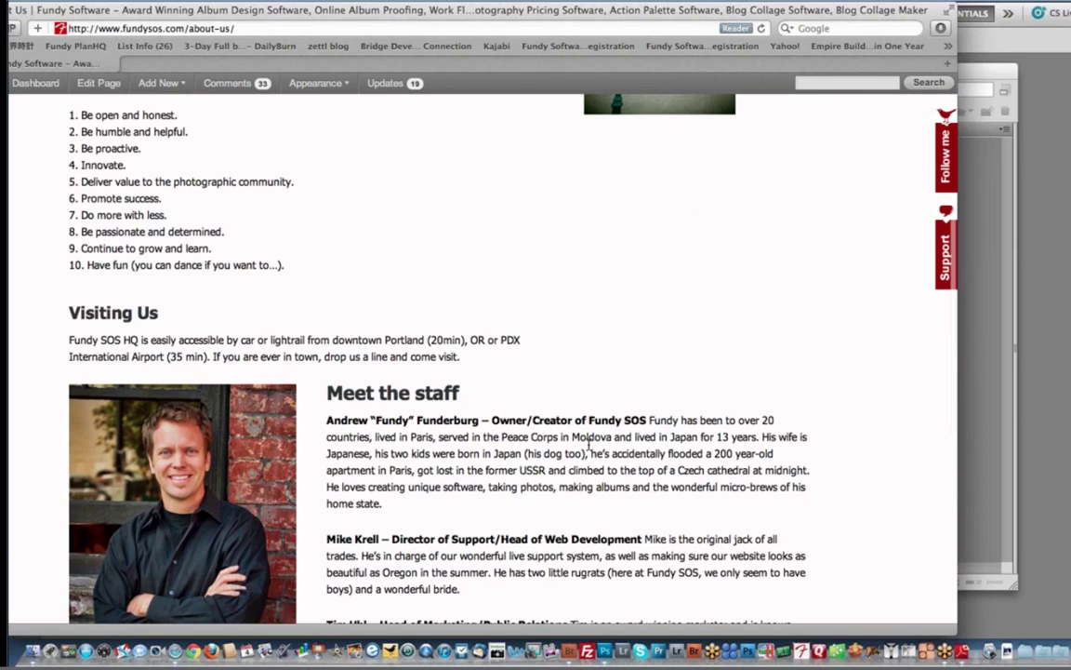
{"action": "scroll", "coordinate": [533, 399], "scroll_direction": "up", "scroll_amount": 5}
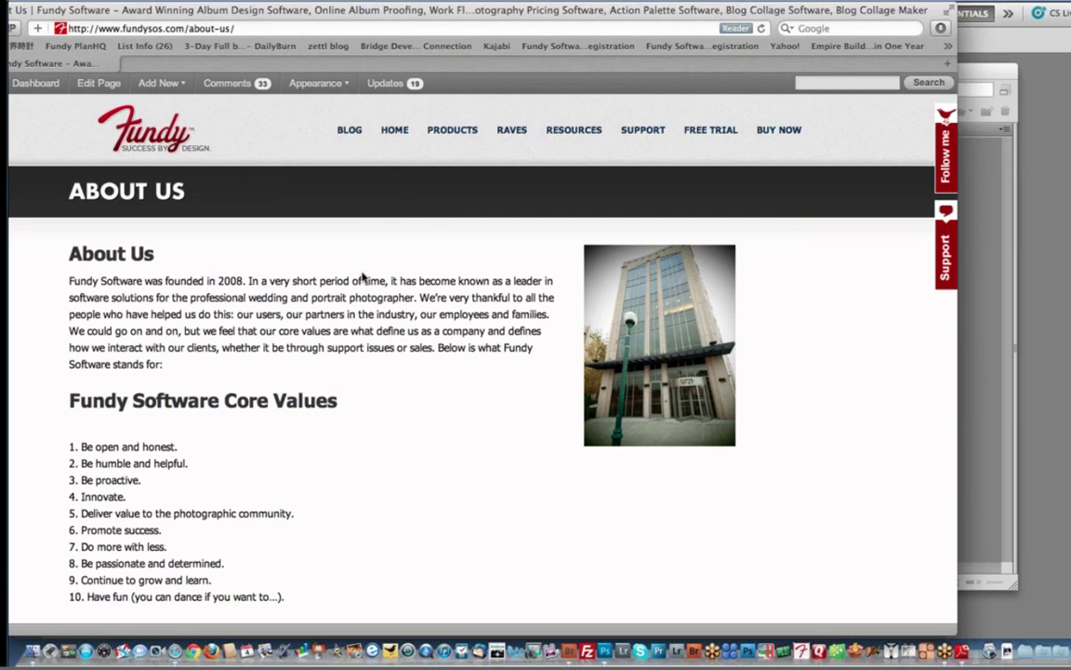
{"action": "left_click", "coordinate": [350, 130]}
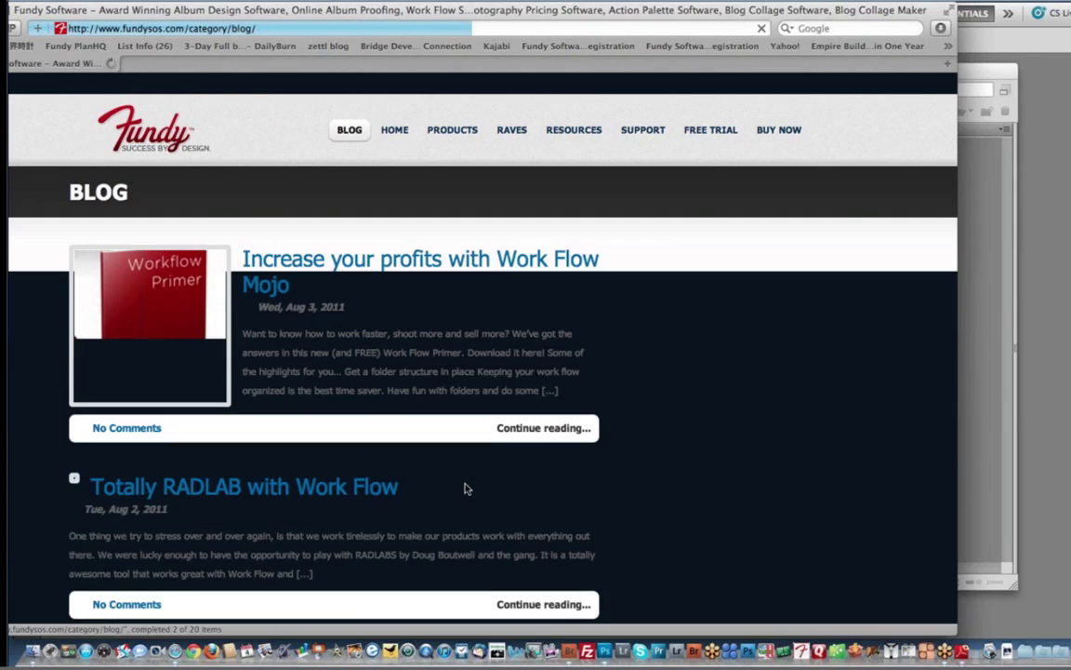
- Switch to Photoshop, scale the two smaller photos together to 65.53% and reposition them around the horizontal centre guide
{"action": "key", "text": "super+Tab"}
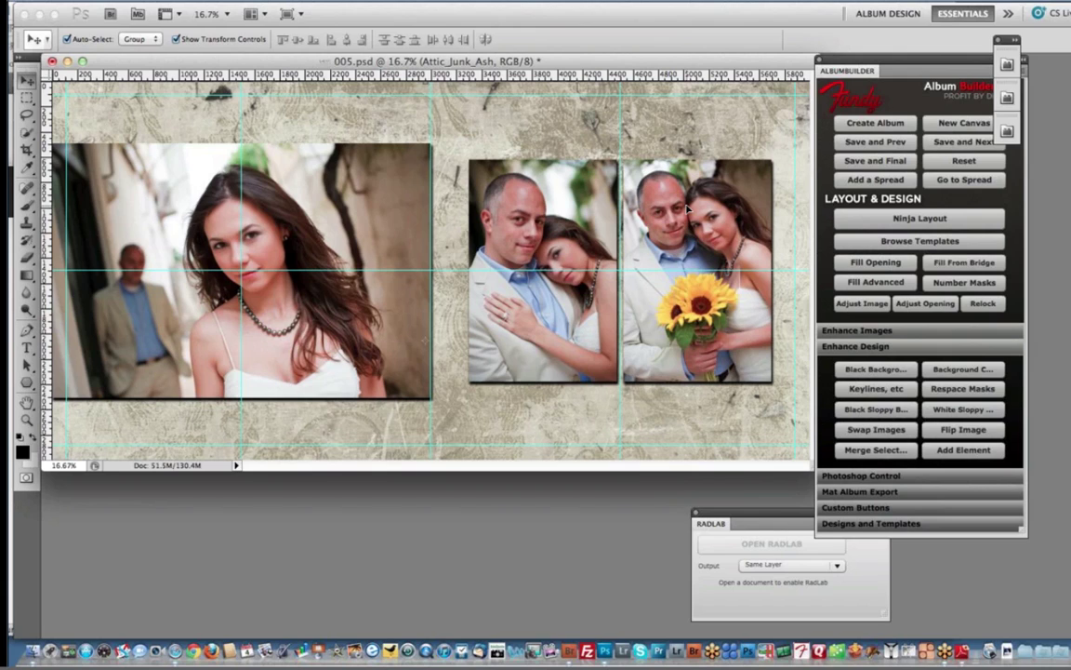
{"action": "left_click", "coordinate": [625, 177]}
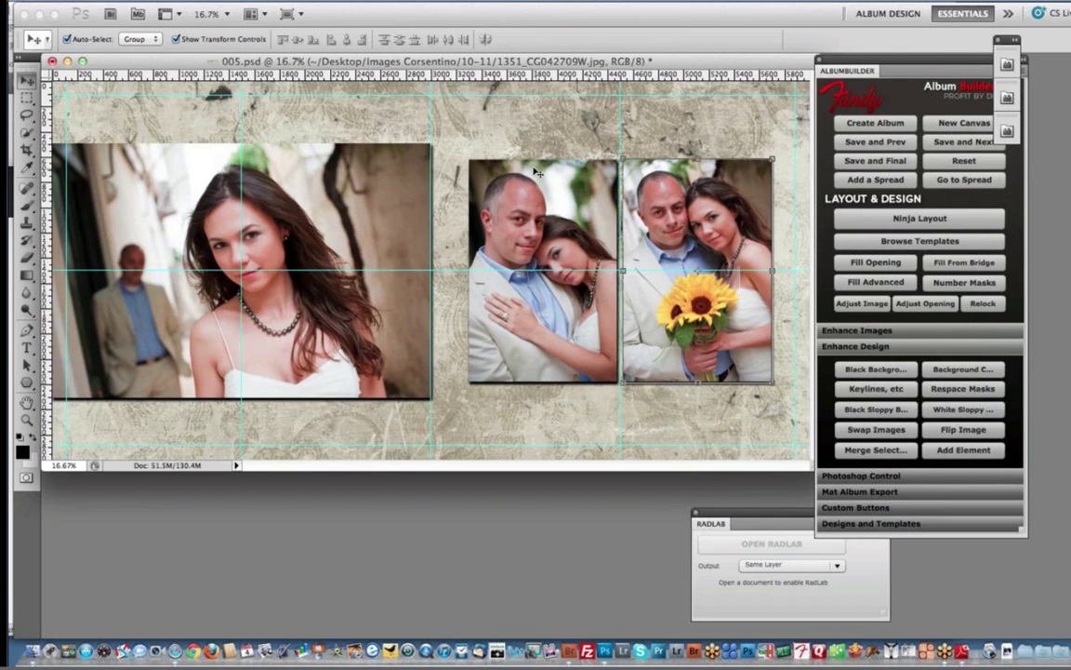
{"action": "left_click", "coordinate": [549, 197]}
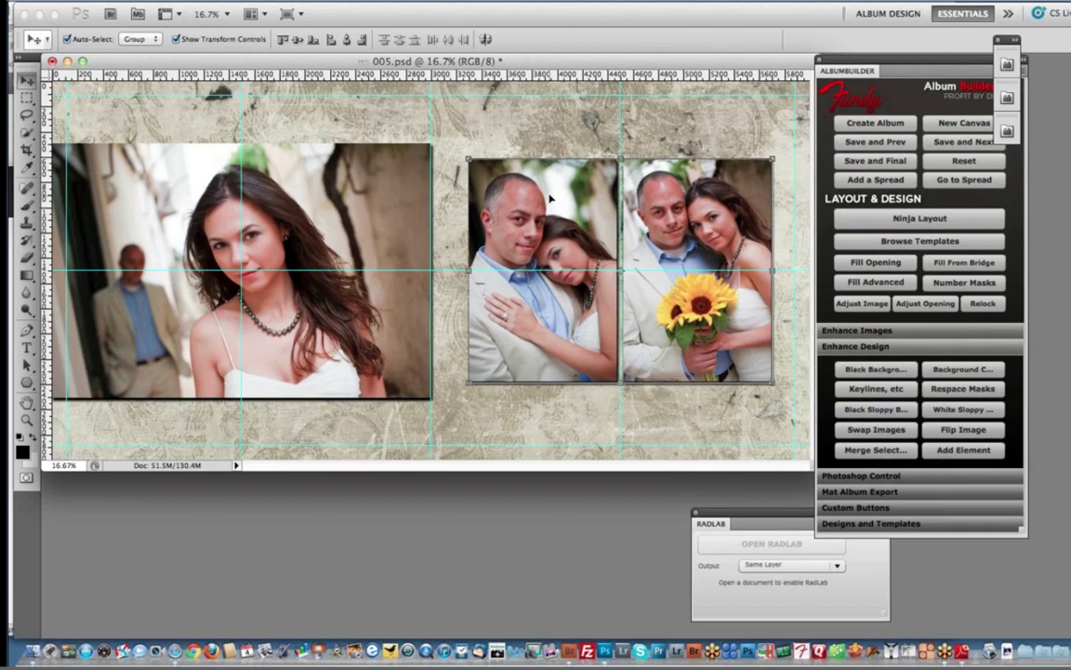
{"action": "key", "text": "ctrl+t"}
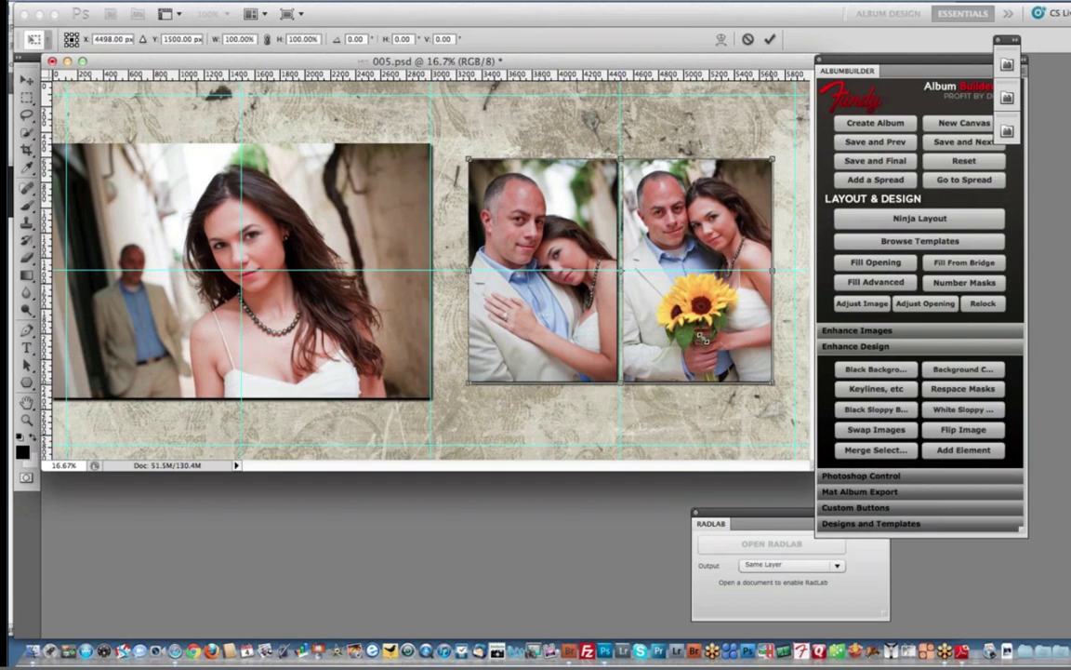
{"action": "left_click_drag", "start_coordinate": [772, 381], "coordinate": [672, 311]}
{"action": "left_click_drag", "start_coordinate": [650, 204], "coordinate": [651, 240]}
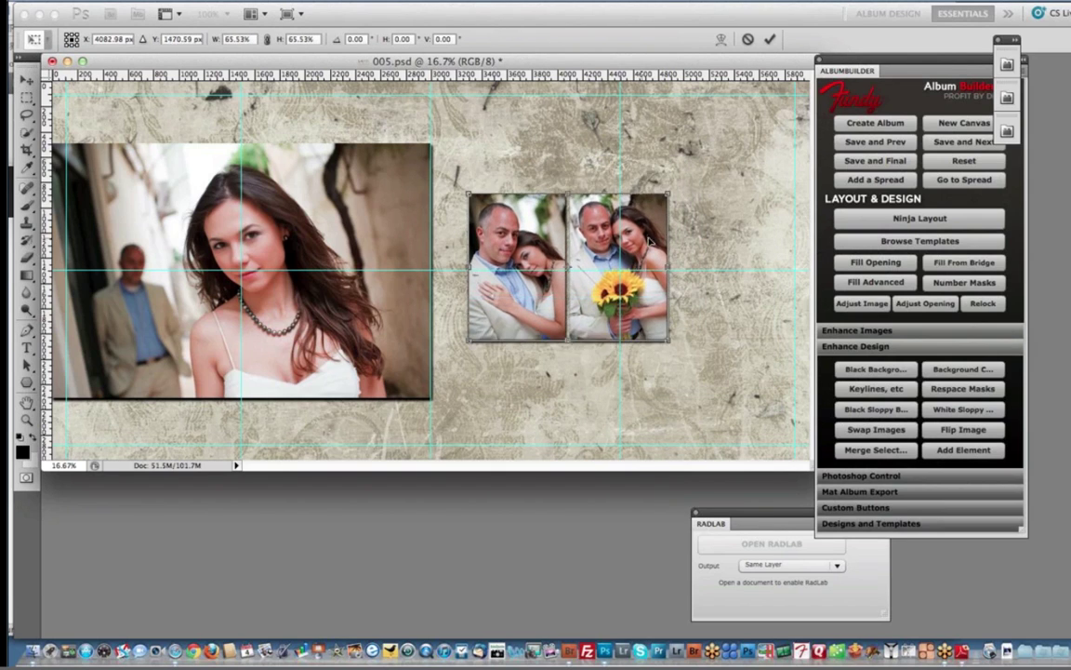
{"action": "key", "text": "Return"}
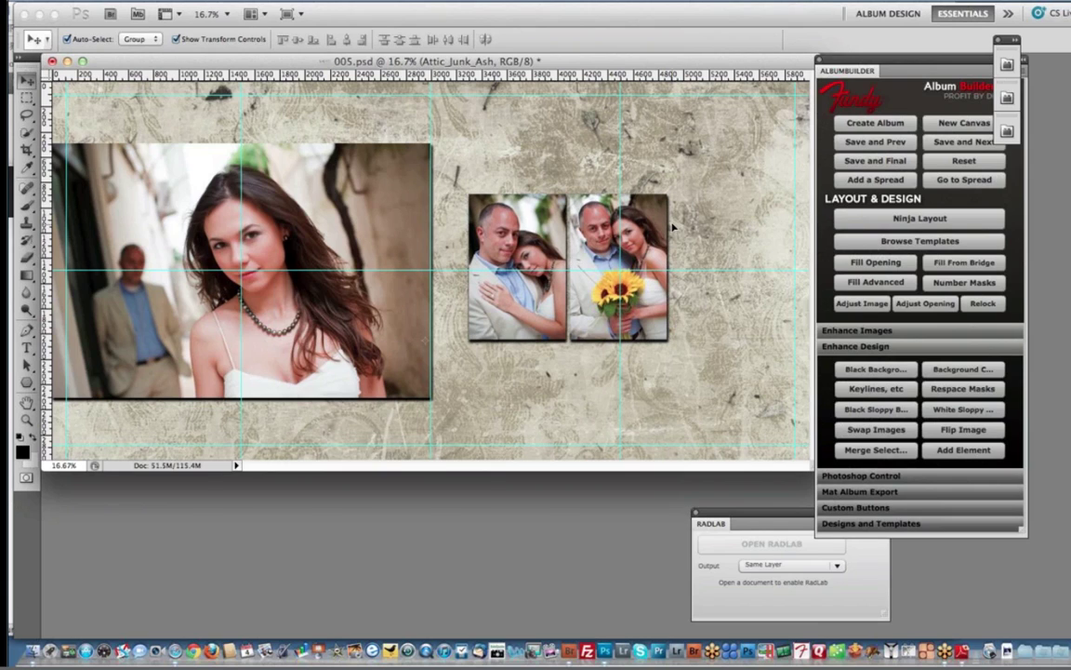
- Duplicate the sunflower photo beside itself and fill the copy with 1159_CG042709W.jpg from the Images Corsentino folder on the Desktop
{"action": "left_click", "coordinate": [654, 235]}
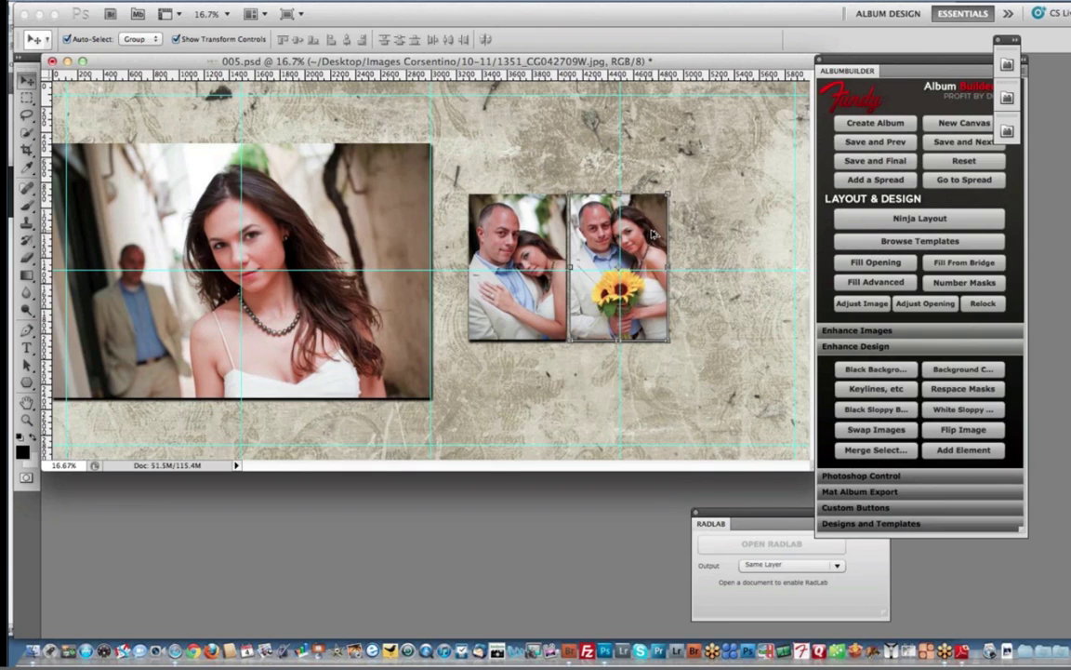
{"action": "left_click_drag", "start_coordinate": [653, 235], "coordinate": [757, 234]}
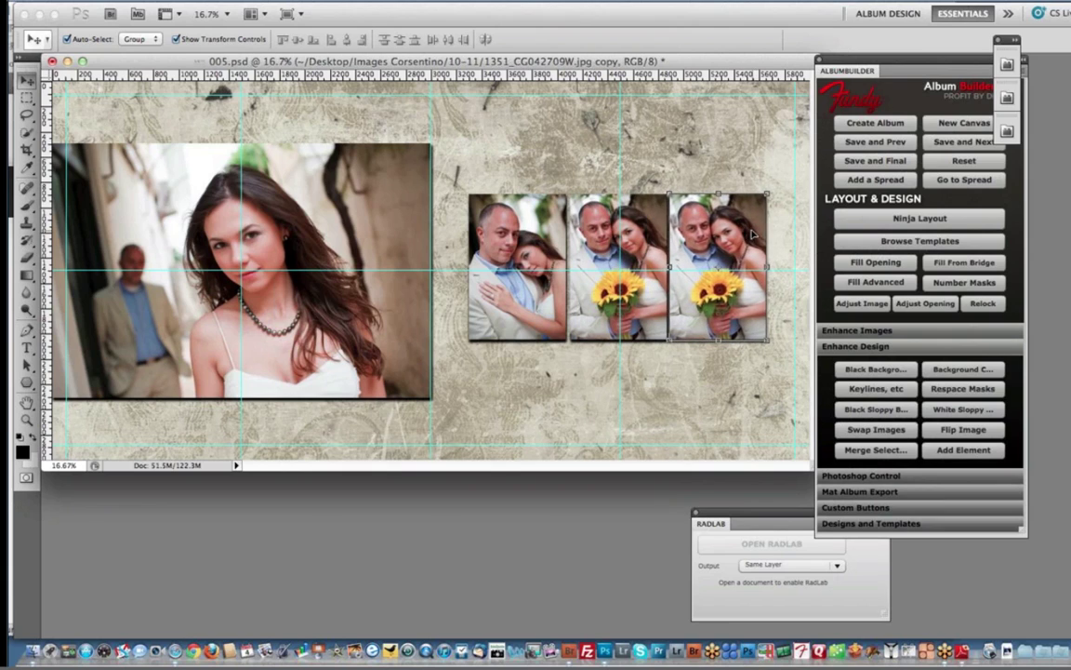
{"action": "left_click", "coordinate": [907, 265]}
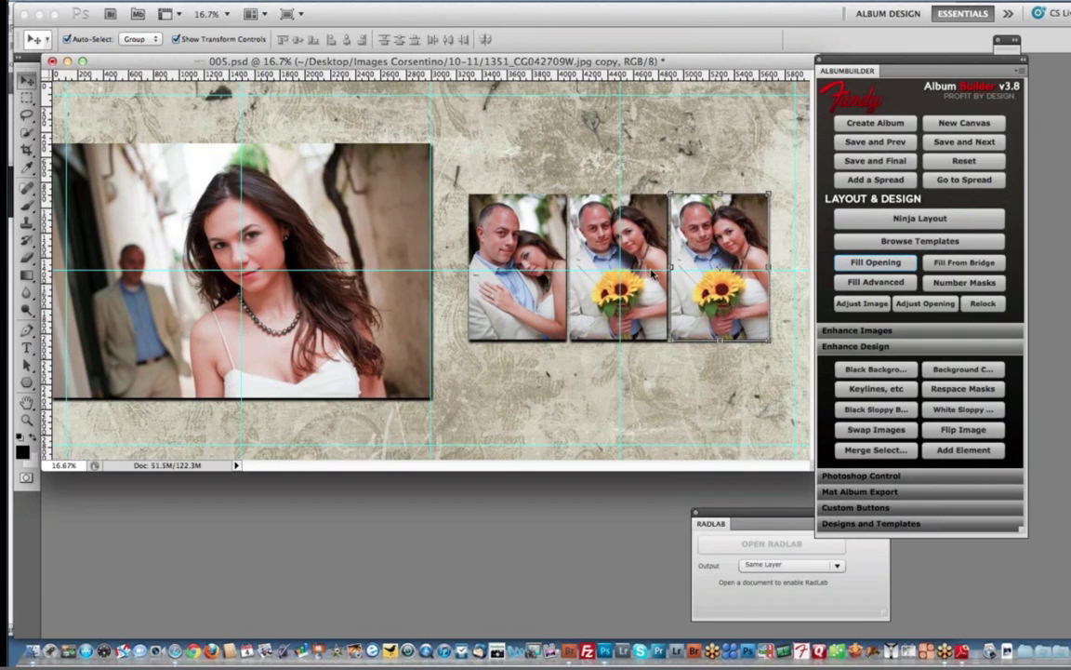
{"action": "left_click", "coordinate": [443, 317]}
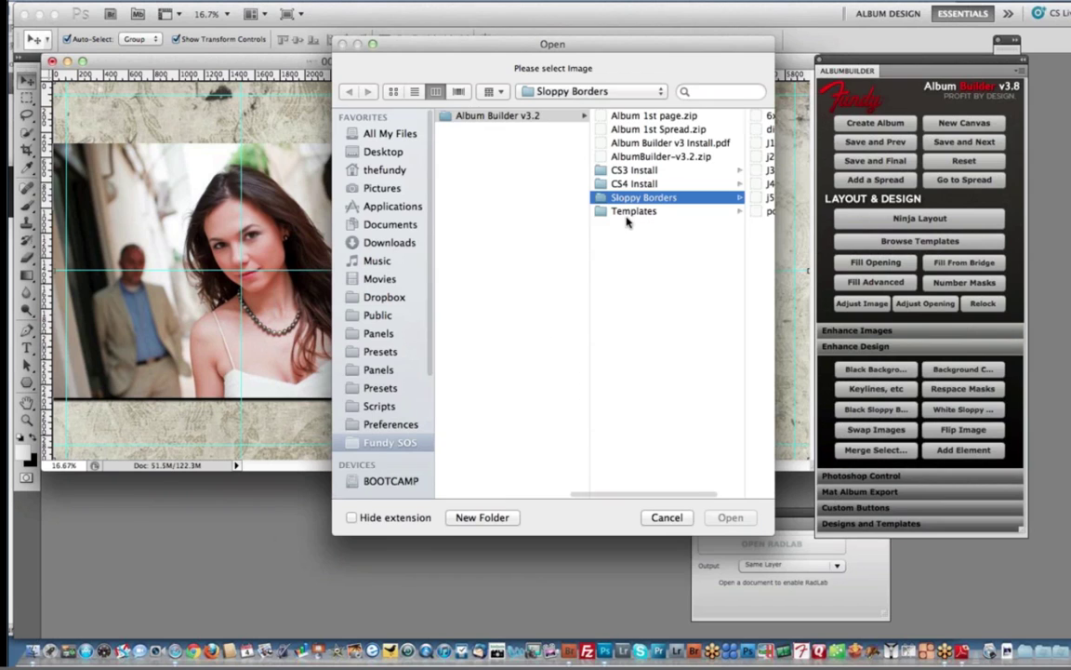
{"action": "left_click", "coordinate": [379, 154]}
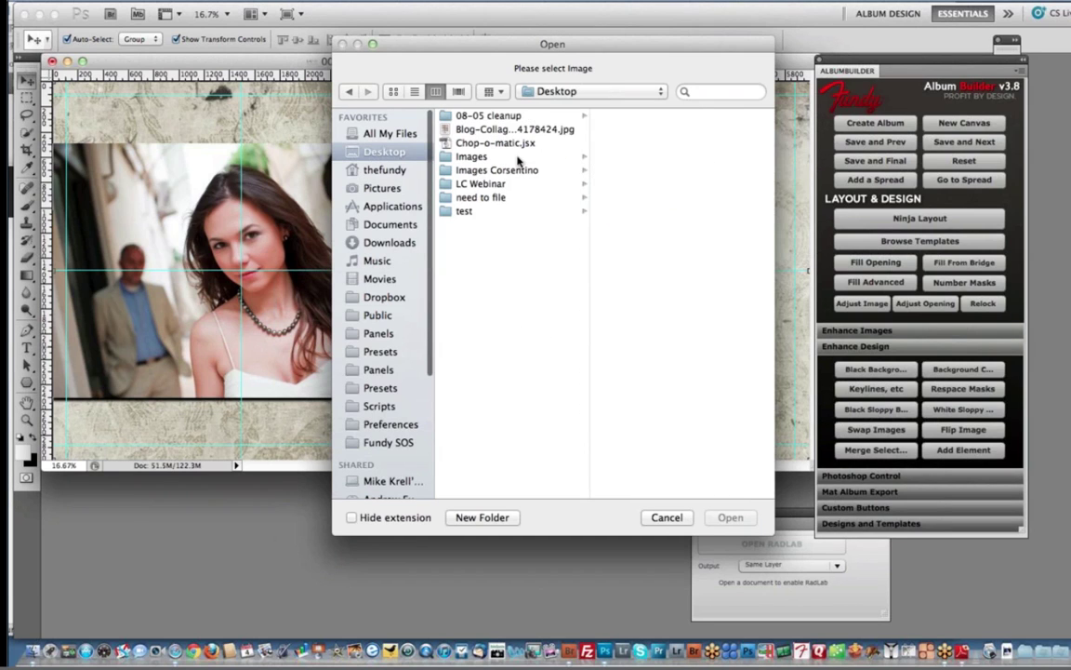
{"action": "left_click", "coordinate": [496, 170]}
{"action": "left_click", "coordinate": [635, 335]}
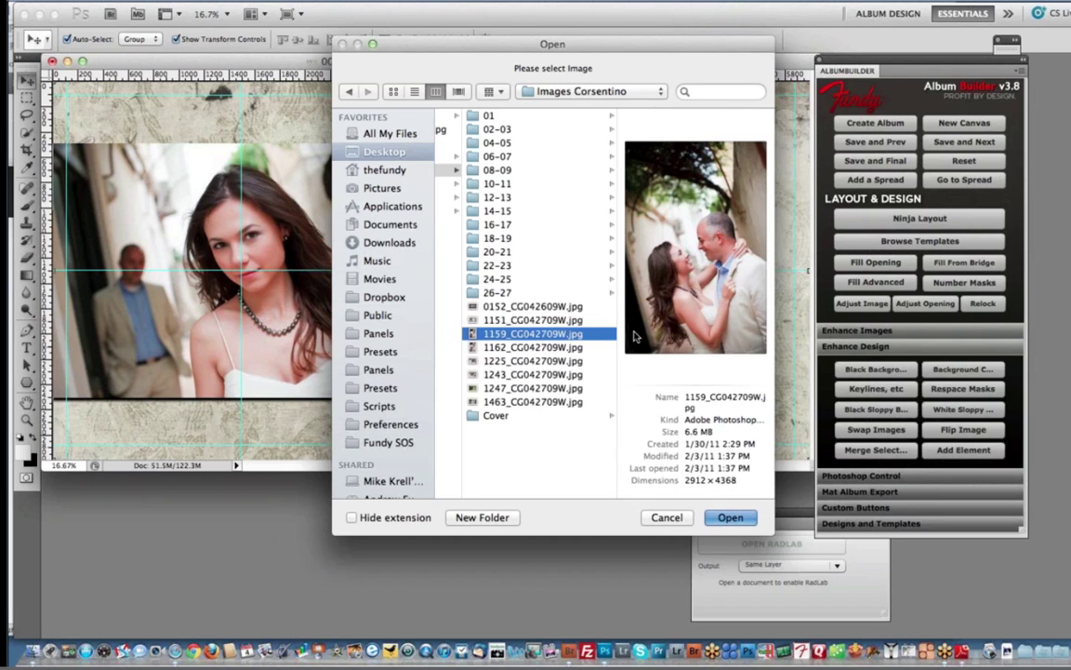
{"action": "key", "text": "Return"}
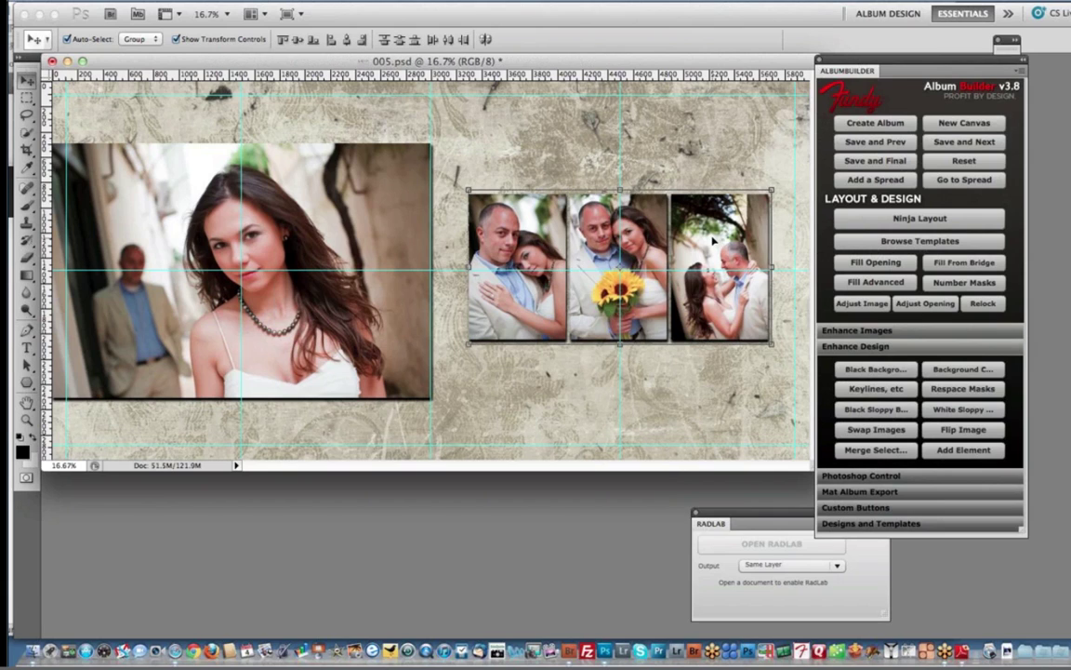
- Move the row of three photos up above the centre guide and create one wide Ninja Layout opening beneath it
{"action": "left_click_drag", "start_coordinate": [715, 241], "coordinate": [711, 165]}
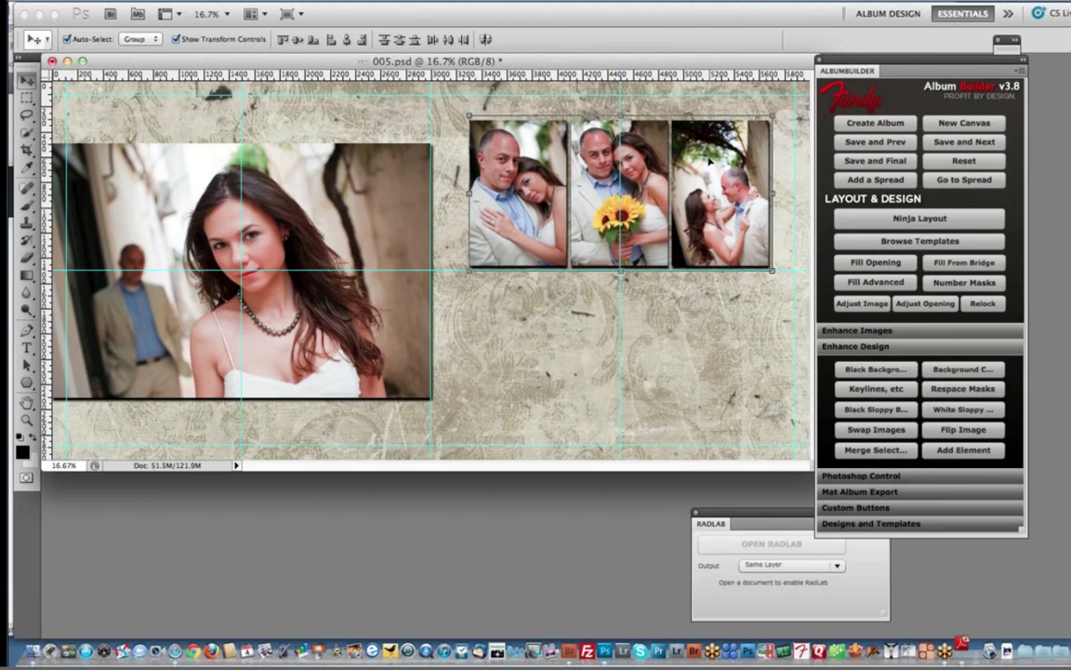
{"action": "left_click", "coordinate": [27, 97]}
{"action": "left_click_drag", "start_coordinate": [469, 277], "coordinate": [780, 430]}
{"action": "left_click", "coordinate": [941, 219]}
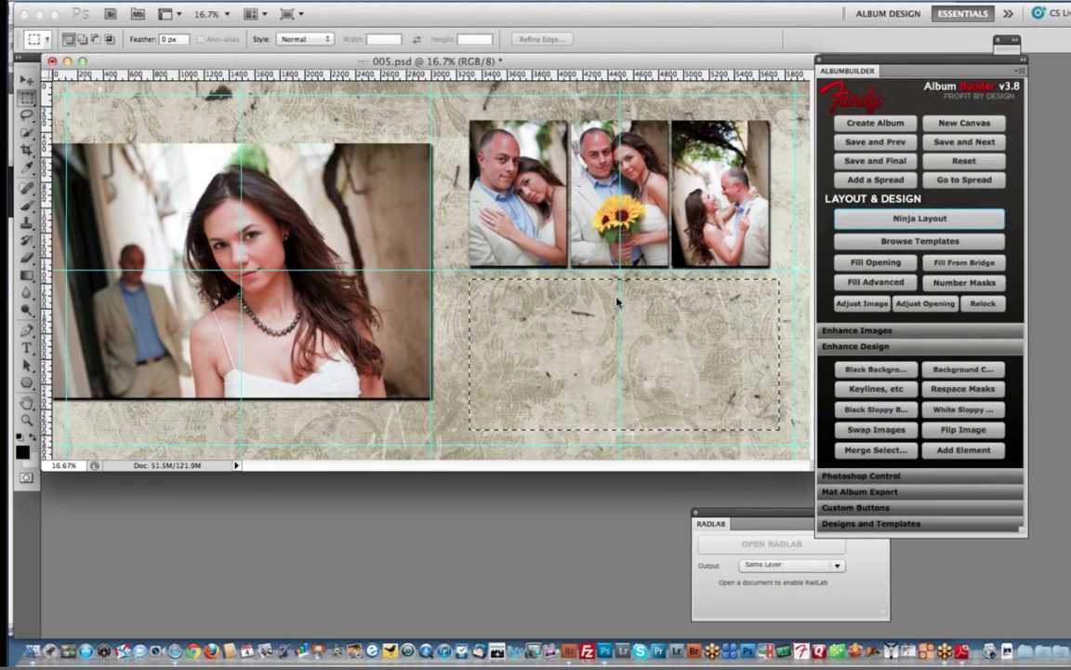
{"action": "left_click", "coordinate": [661, 365]}
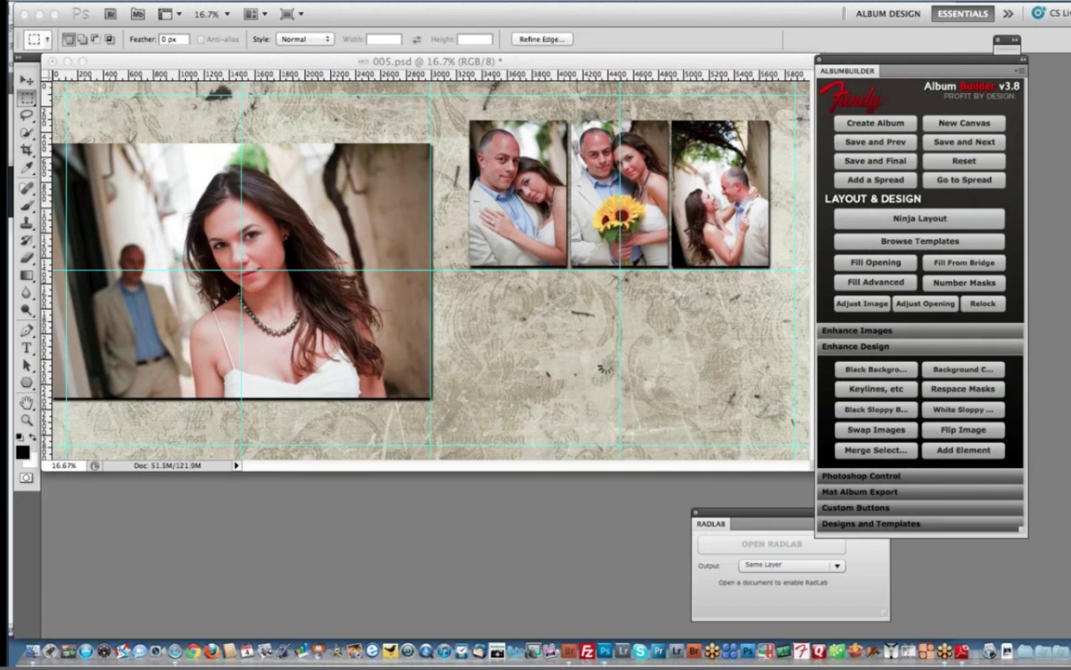
- Nudge the new opening up and left to line it up under the row of three photos
{"action": "left_click", "coordinate": [25, 82]}
{"action": "key", "text": "shift+Up"}
{"action": "key", "text": "shift+Up"}
{"action": "key", "text": "shift+Up"}
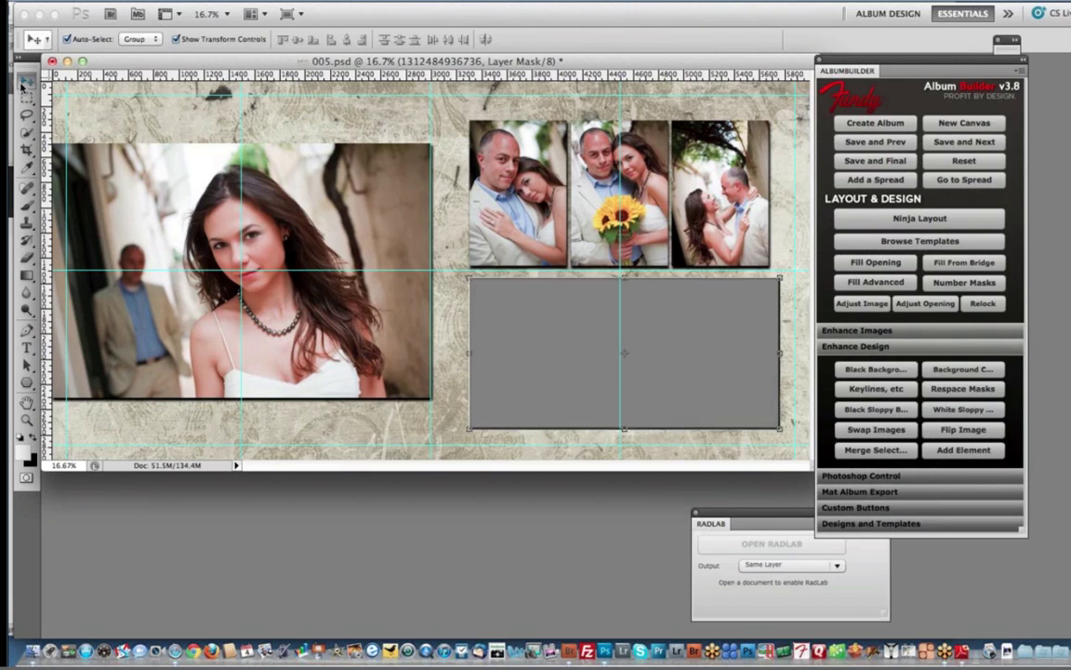
{"action": "key", "text": "shift+Left"}
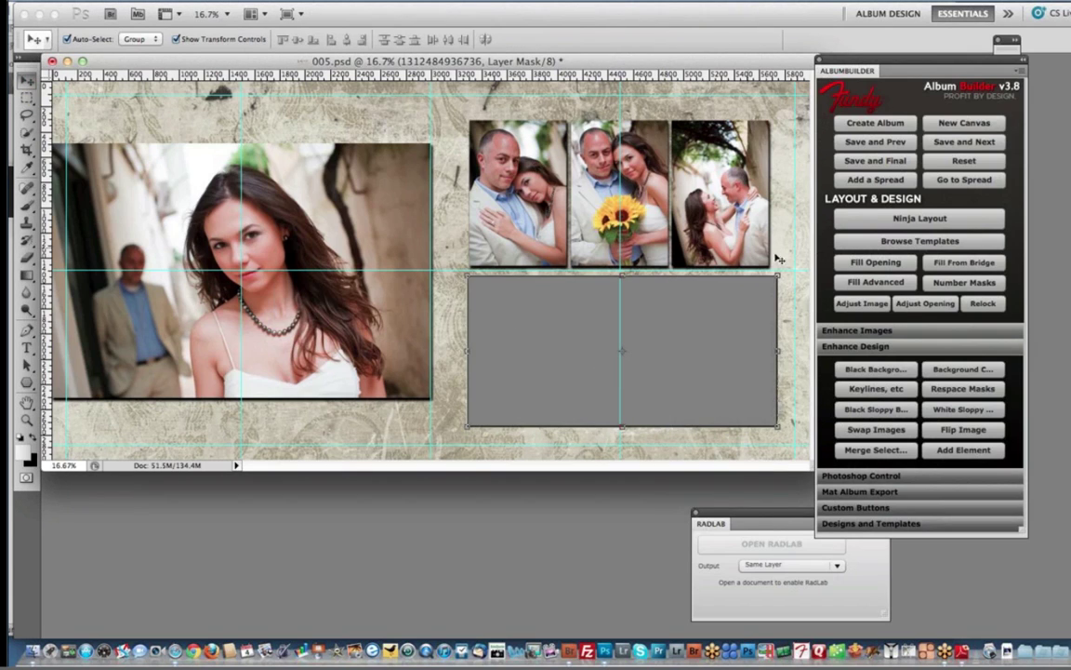
- Fill the wide opening at 100% size with 1151_CG042709W.jpg from Images Corsentino and shift the image down within it
{"action": "left_click", "coordinate": [865, 264]}
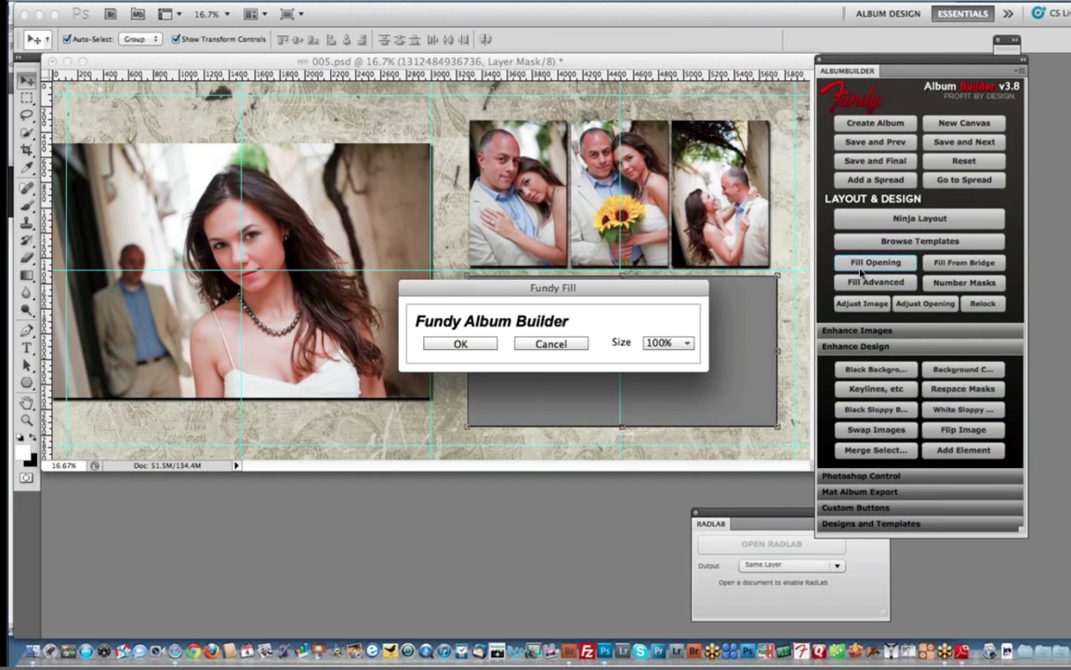
{"action": "left_click", "coordinate": [489, 346]}
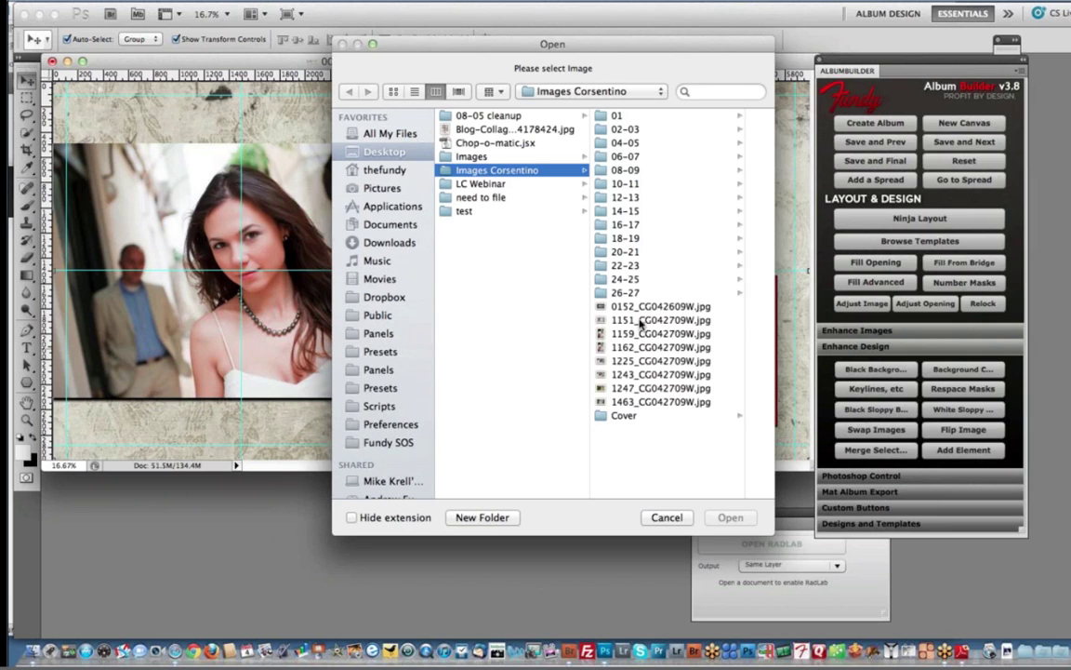
{"action": "left_click", "coordinate": [641, 321]}
{"action": "double_click", "coordinate": [641, 321]}
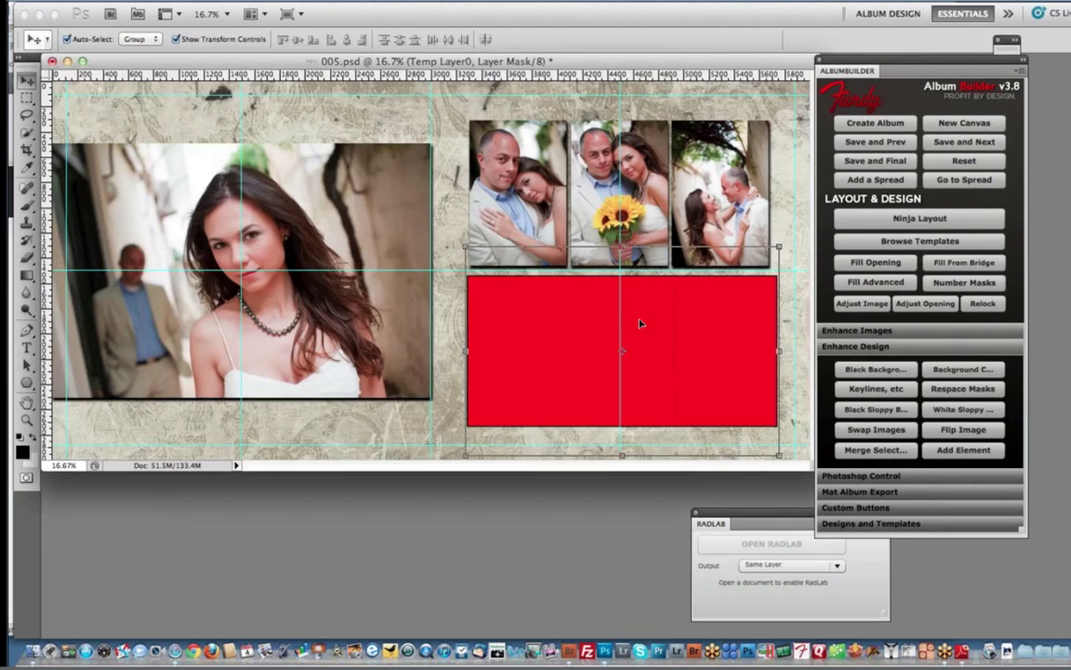
{"action": "left_click_drag", "start_coordinate": [640, 340], "coordinate": [642, 346]}
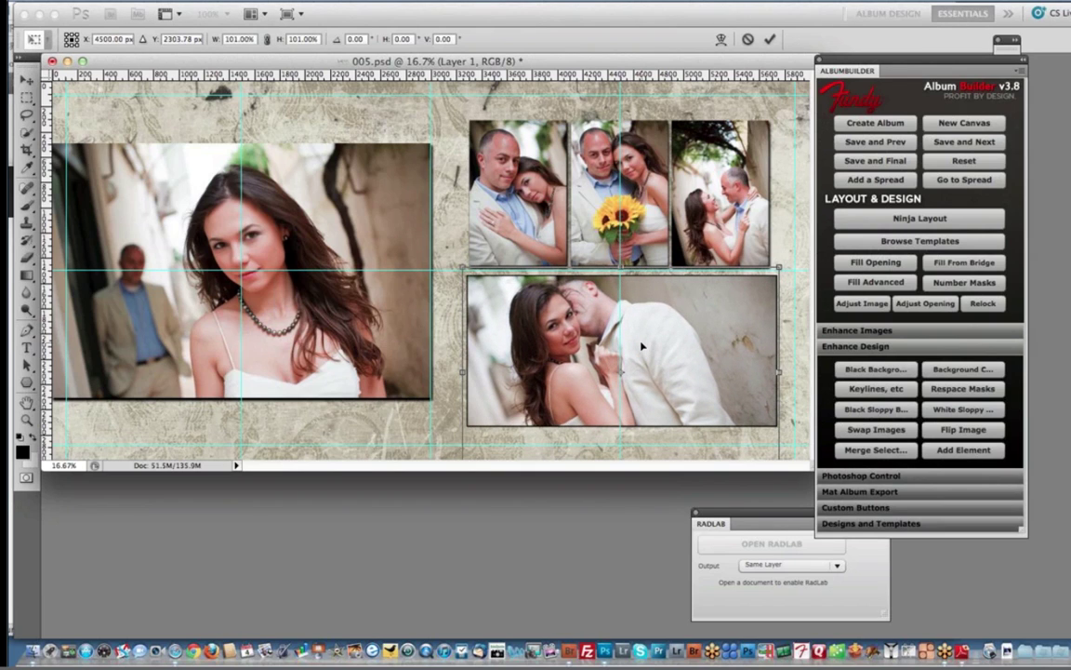
{"action": "key", "text": "Return"}
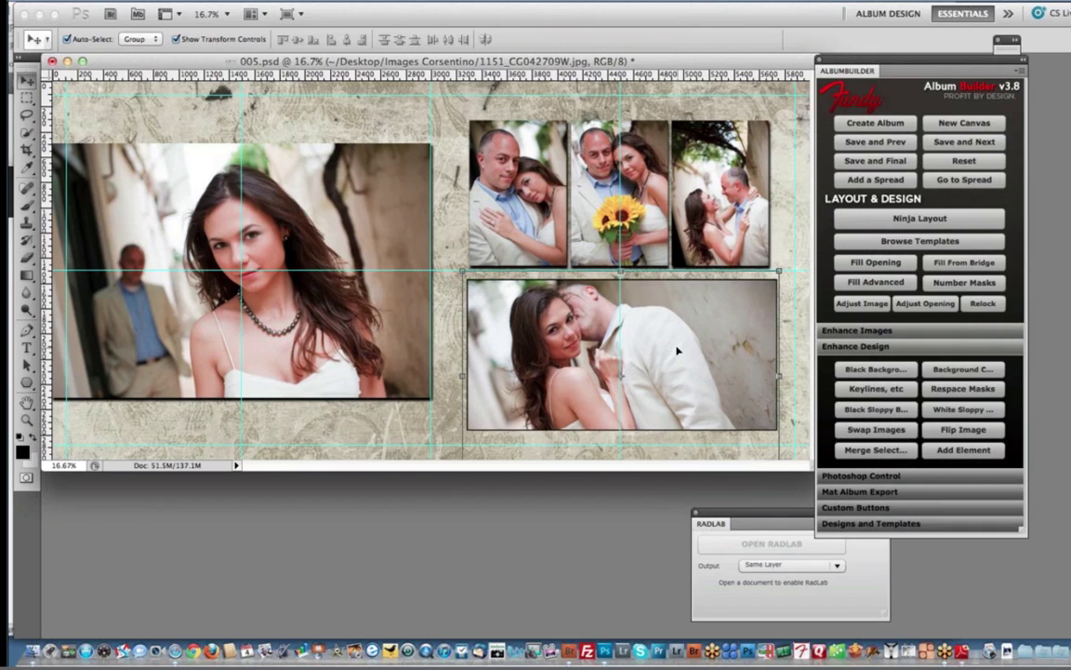
- Switch to Safari and look through the posts on the first page of the Fundy blog
{"action": "key", "text": "super+Tab"}
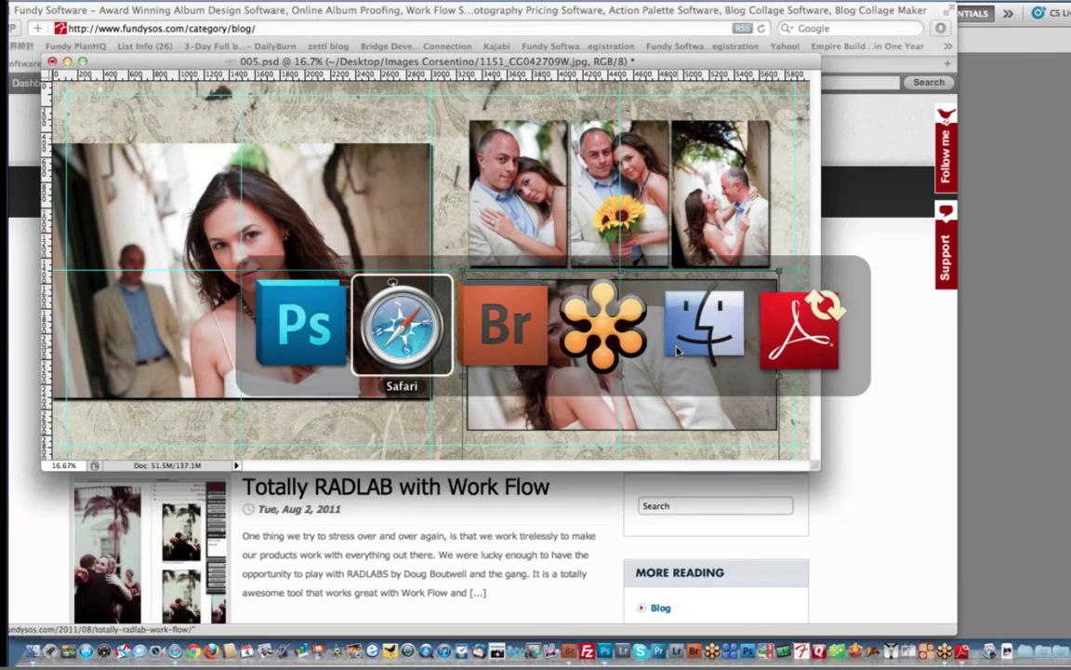
{"action": "scroll", "coordinate": [390, 334], "scroll_direction": "down", "scroll_amount": 2}
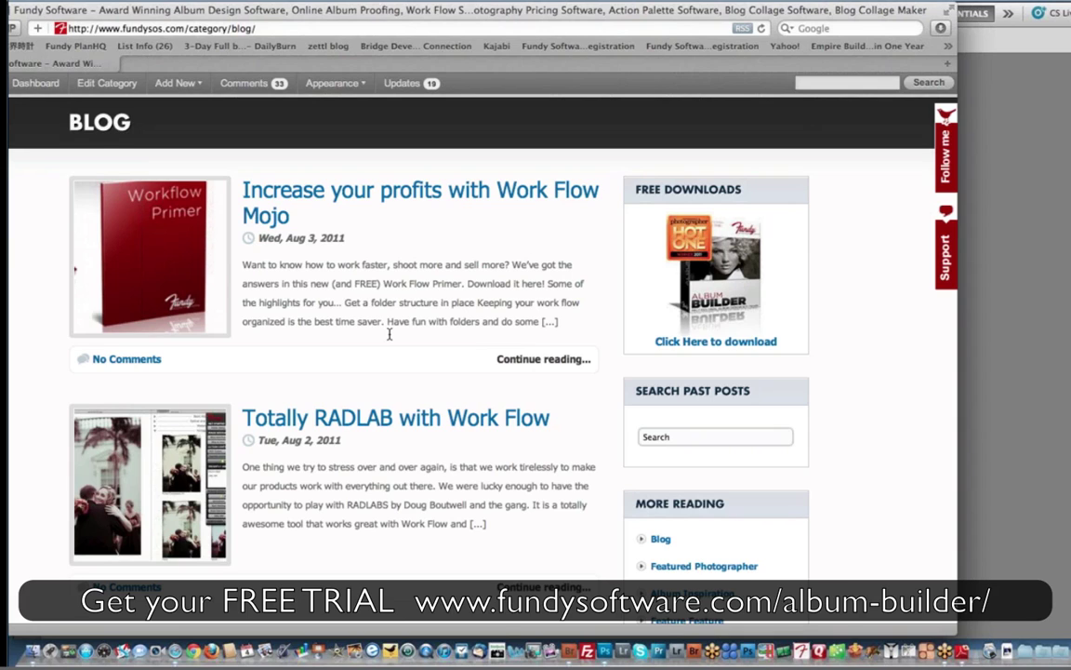
{"action": "scroll", "coordinate": [390, 334], "scroll_direction": "down", "scroll_amount": 1}
{"action": "scroll", "coordinate": [390, 334], "scroll_direction": "down", "scroll_amount": 5}
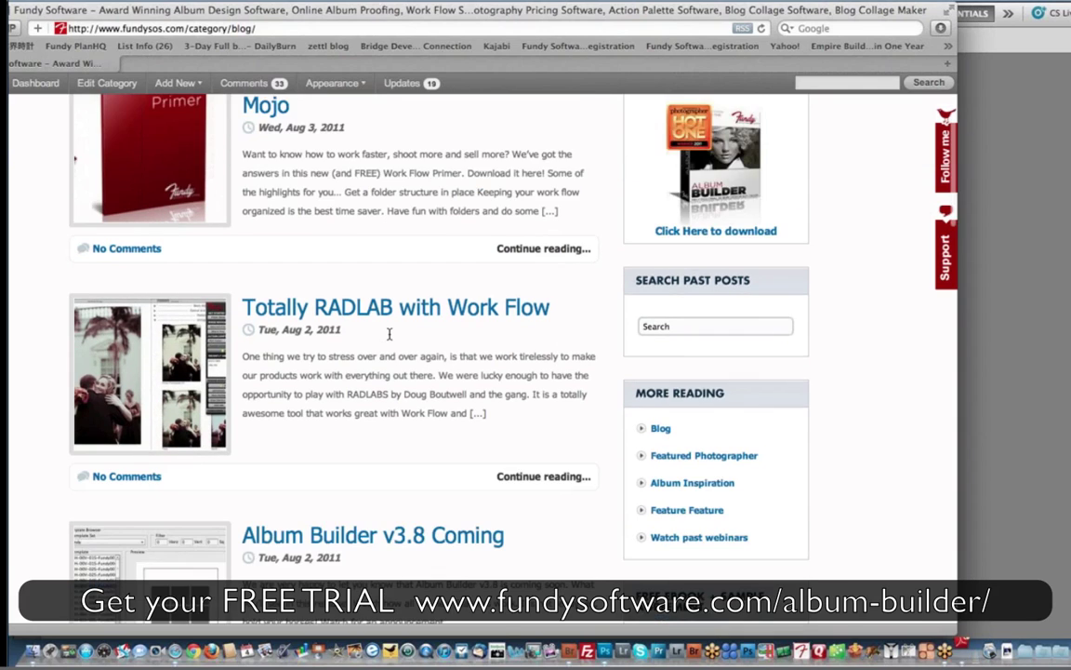
{"action": "scroll", "coordinate": [390, 334], "scroll_direction": "down", "scroll_amount": 1}
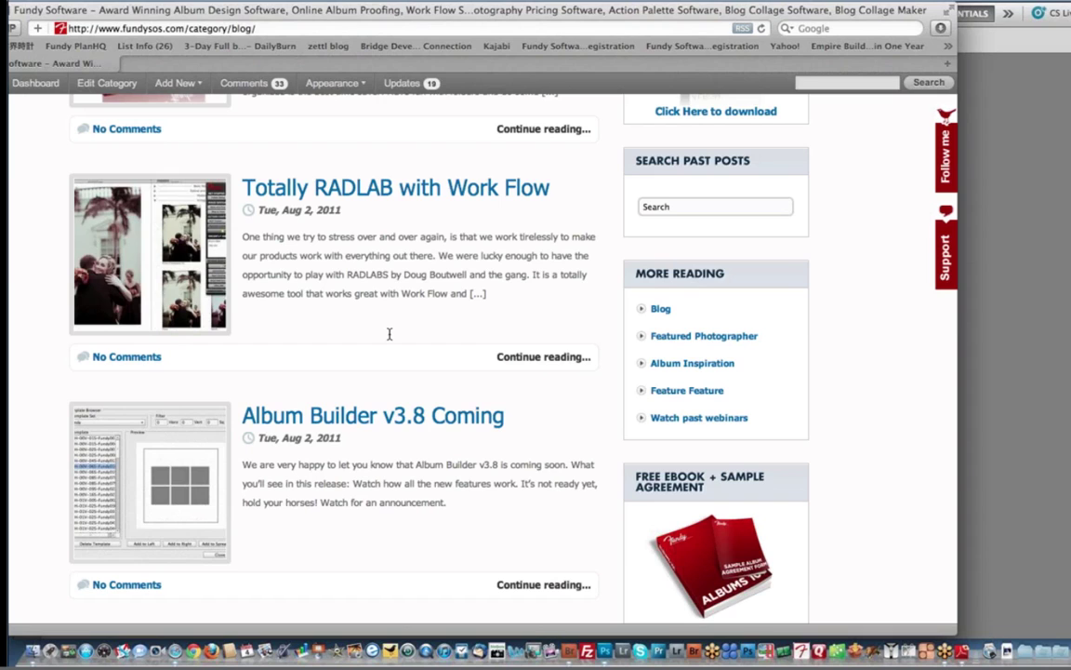
{"action": "scroll", "coordinate": [389, 333], "scroll_direction": "down", "scroll_amount": 5}
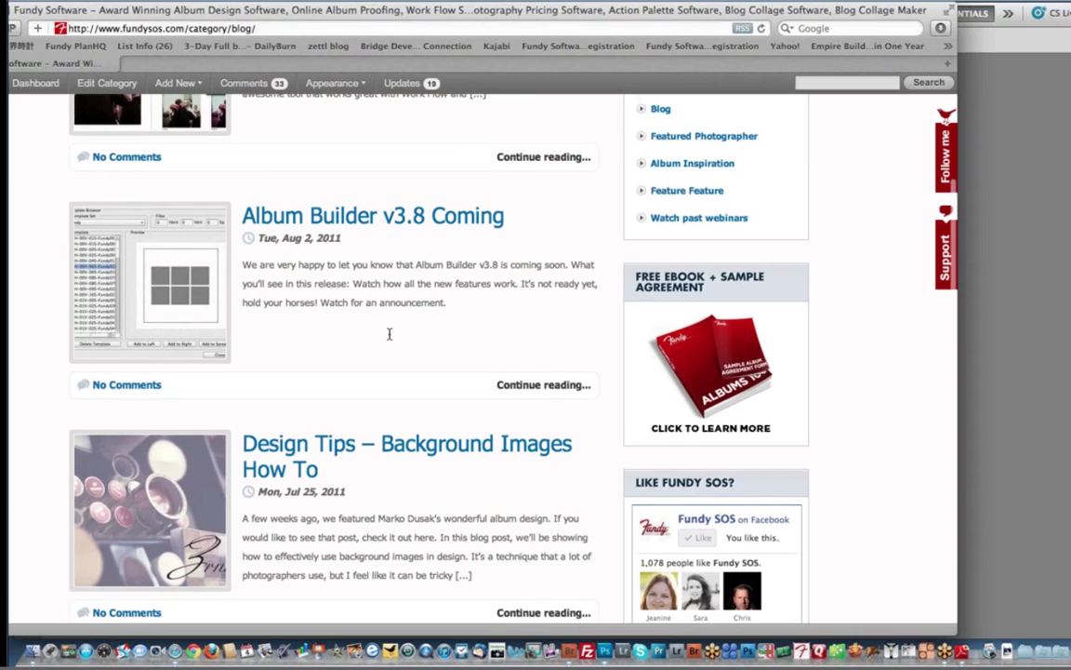
{"action": "scroll", "coordinate": [390, 334], "scroll_direction": "down", "scroll_amount": 1}
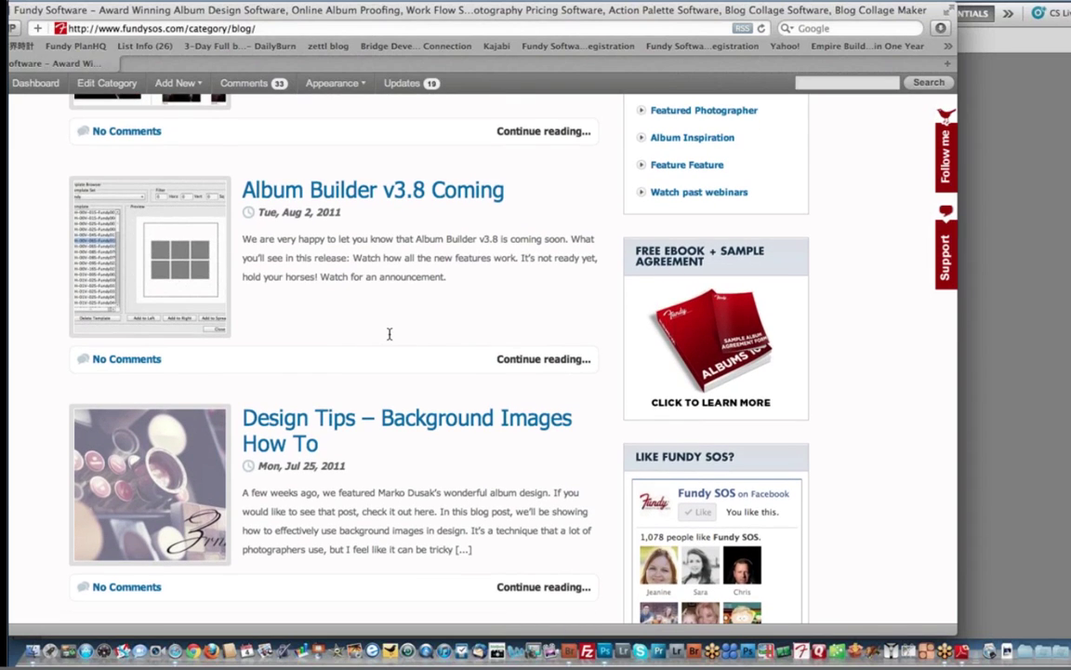
{"action": "scroll", "coordinate": [390, 334], "scroll_direction": "up", "scroll_amount": 1}
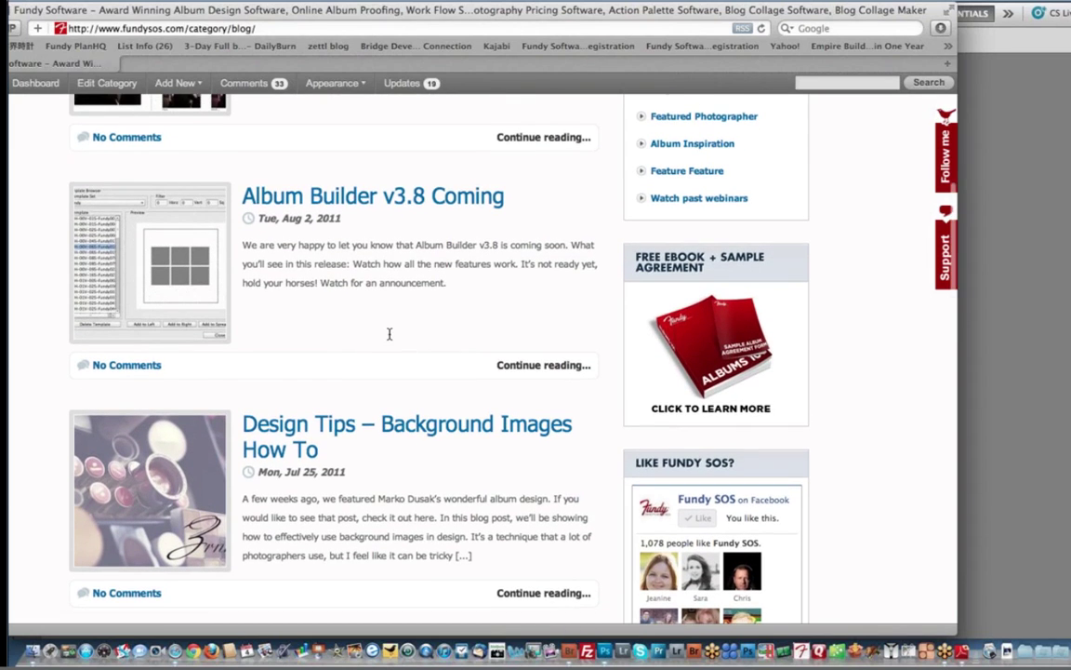
{"action": "scroll", "coordinate": [389, 334], "scroll_direction": "up", "scroll_amount": 5}
{"action": "scroll", "coordinate": [390, 334], "scroll_direction": "up", "scroll_amount": 3}
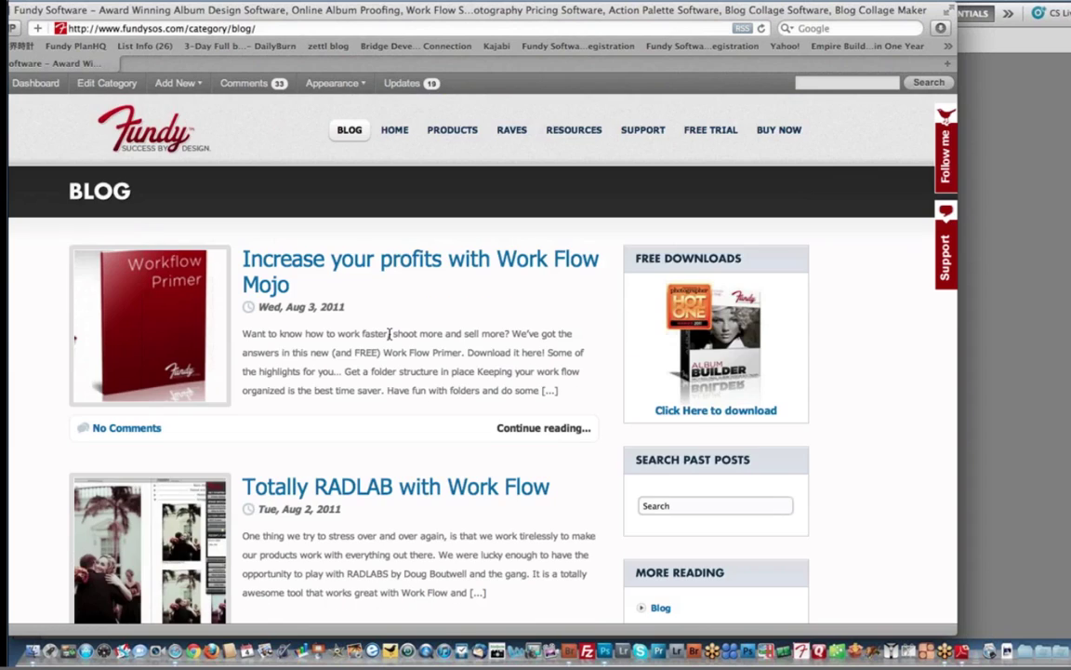
{"action": "scroll", "coordinate": [390, 334], "scroll_direction": "down", "scroll_amount": 8}
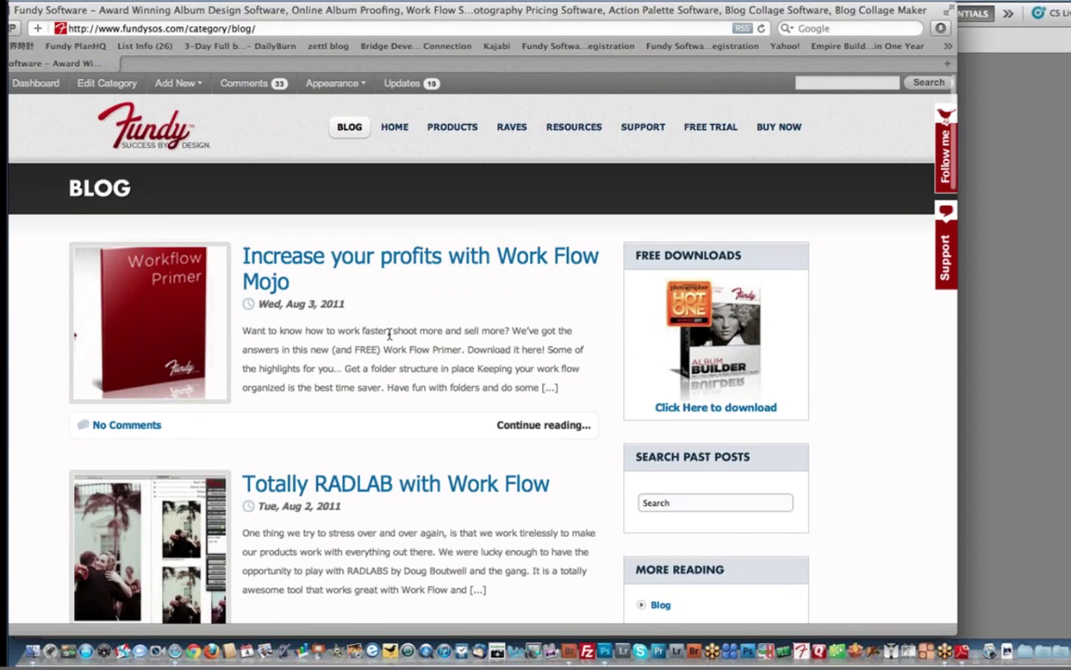
{"action": "scroll", "coordinate": [390, 333], "scroll_direction": "down", "scroll_amount": 4}
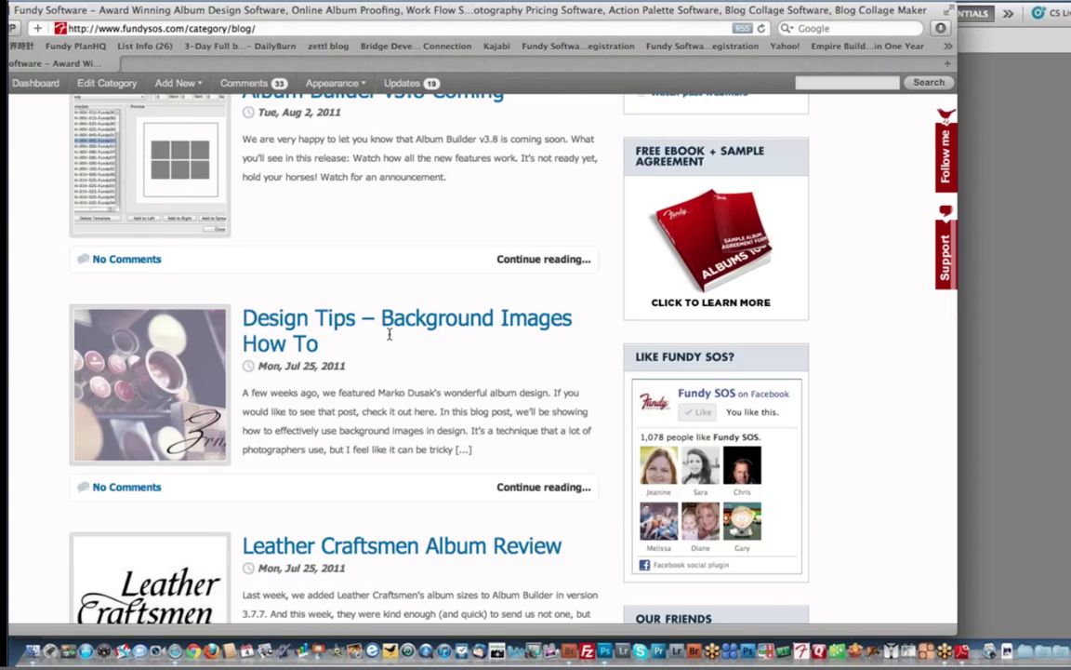
{"action": "scroll", "coordinate": [390, 334], "scroll_direction": "down", "scroll_amount": 9}
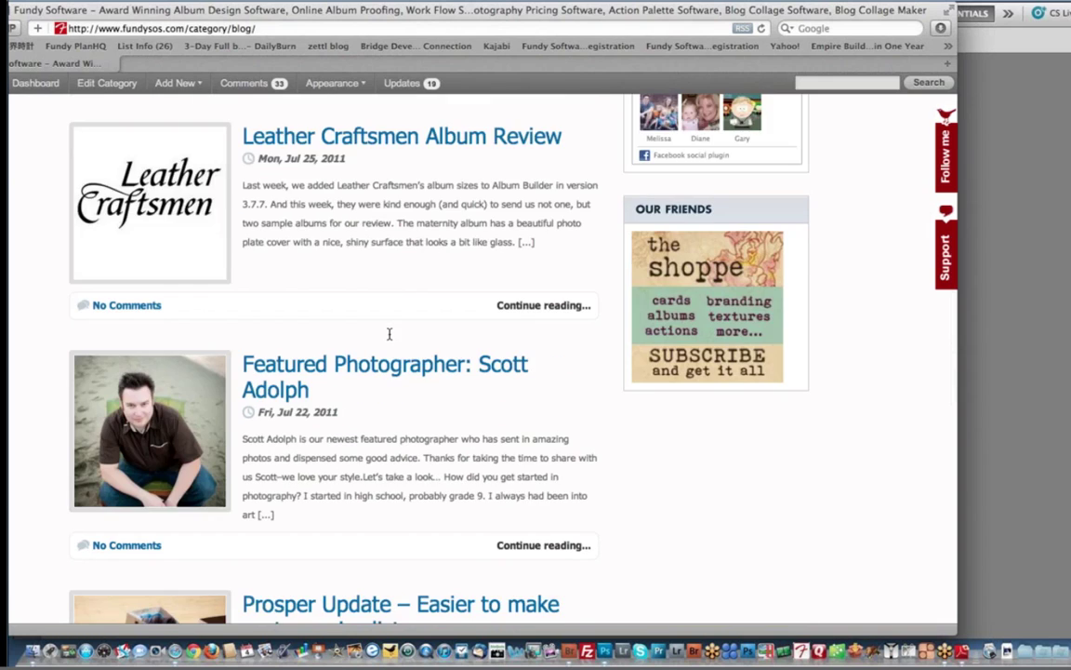
{"action": "scroll", "coordinate": [389, 334], "scroll_direction": "down", "scroll_amount": 7}
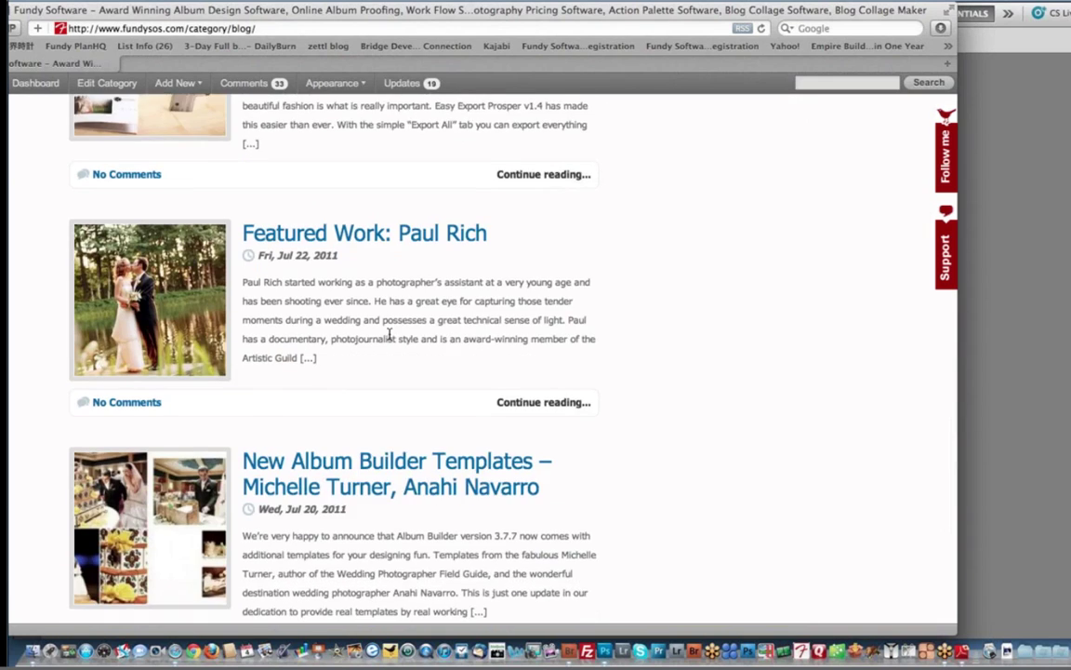
{"action": "scroll", "coordinate": [389, 333], "scroll_direction": "down", "scroll_amount": 4}
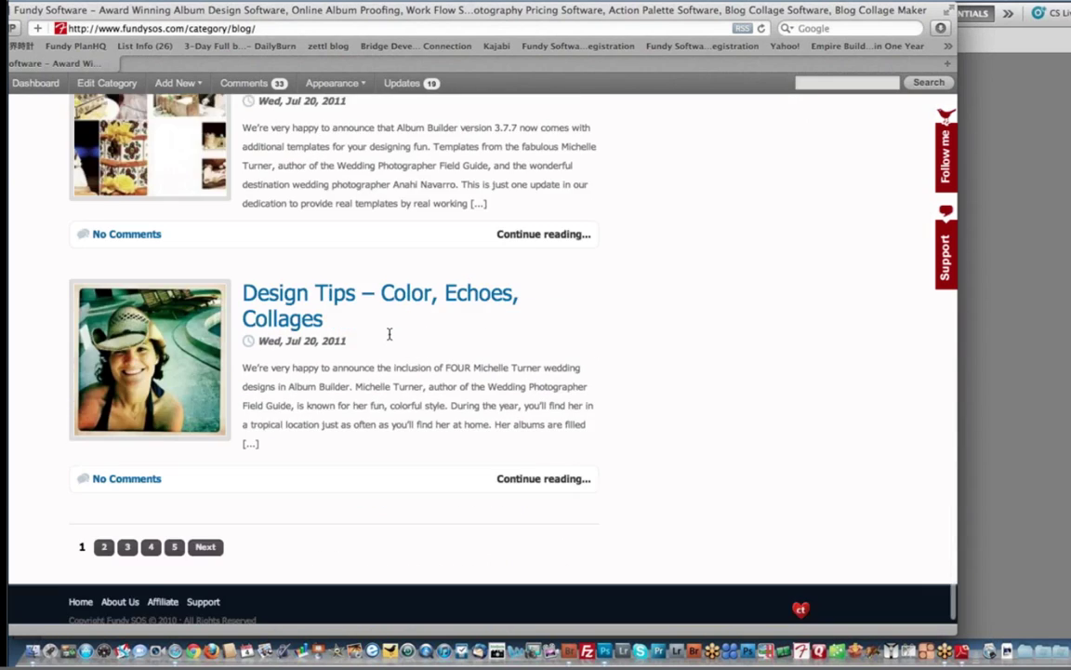
- Open page 2 of the Fundy blog and look through its older posts, including Blog Collage Officially Launched
{"action": "left_click", "coordinate": [103, 534]}
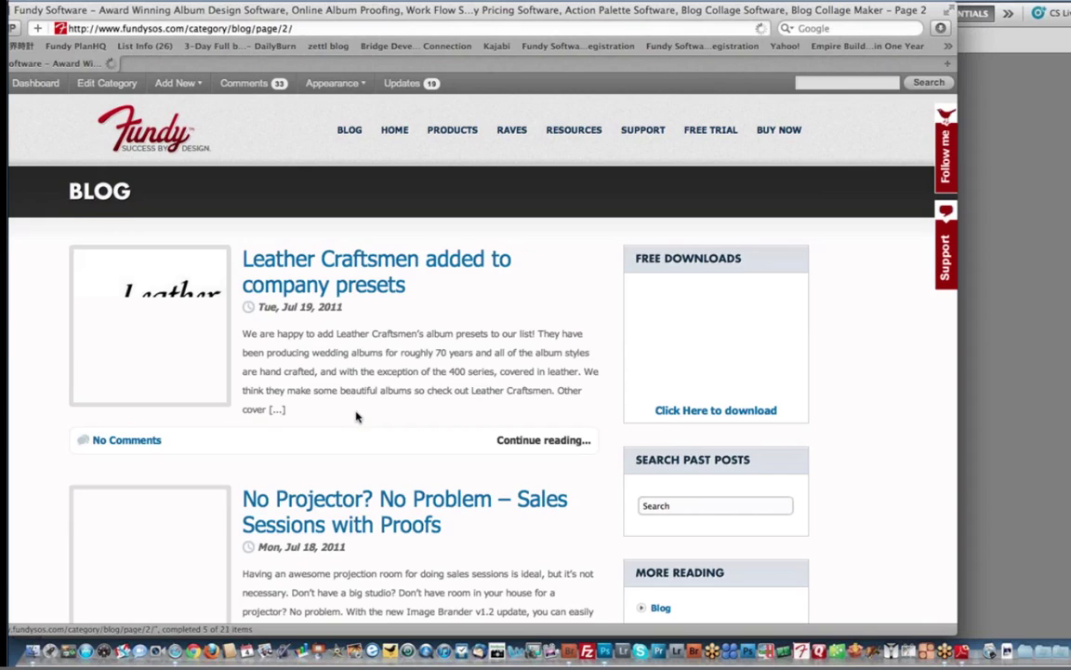
{"action": "scroll", "coordinate": [407, 312], "scroll_direction": "down", "scroll_amount": 1}
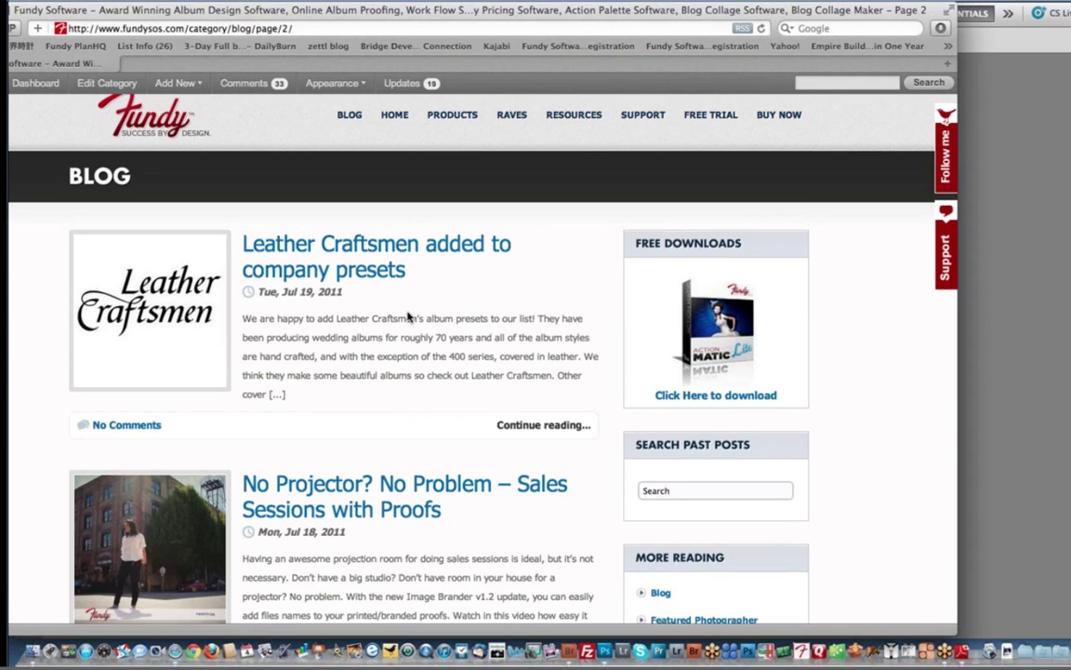
{"action": "scroll", "coordinate": [406, 313], "scroll_direction": "down", "scroll_amount": 5}
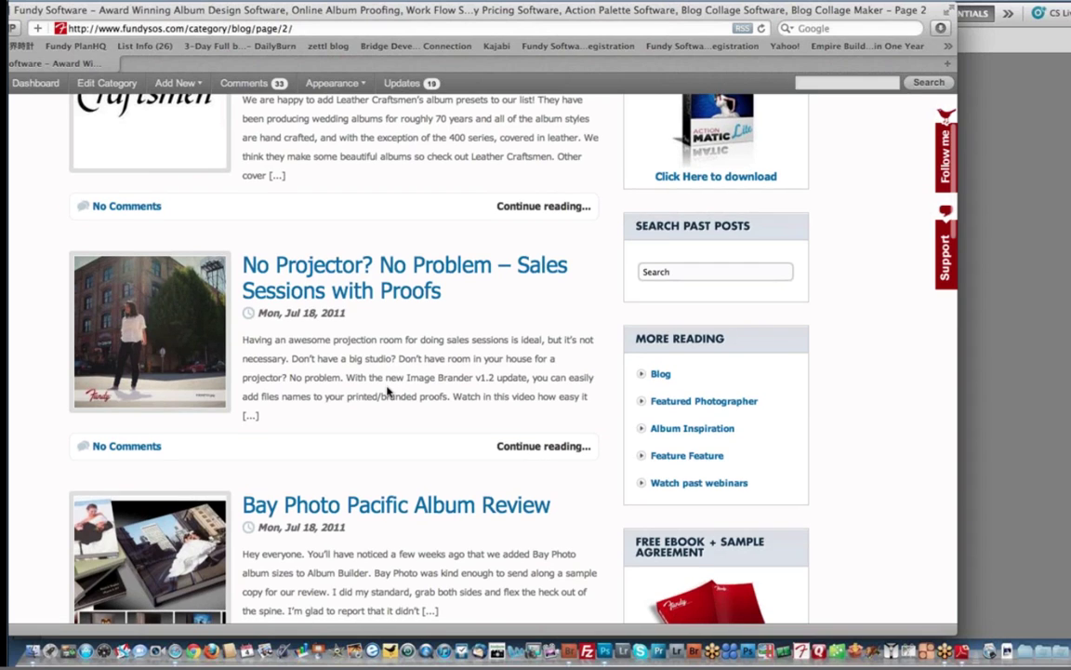
{"action": "scroll", "coordinate": [388, 391], "scroll_direction": "down", "scroll_amount": 12}
{"action": "scroll", "coordinate": [388, 391], "scroll_direction": "down", "scroll_amount": 6}
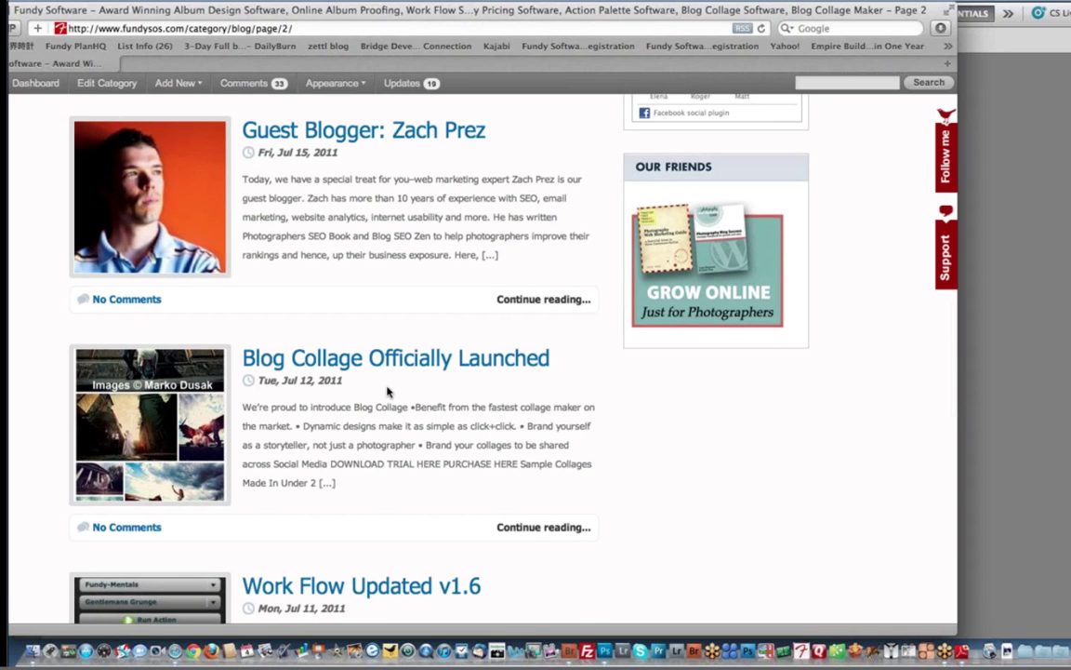
{"action": "scroll", "coordinate": [372, 391], "scroll_direction": "down", "scroll_amount": 3}
{"action": "scroll", "coordinate": [358, 207], "scroll_direction": "up", "scroll_amount": 6}
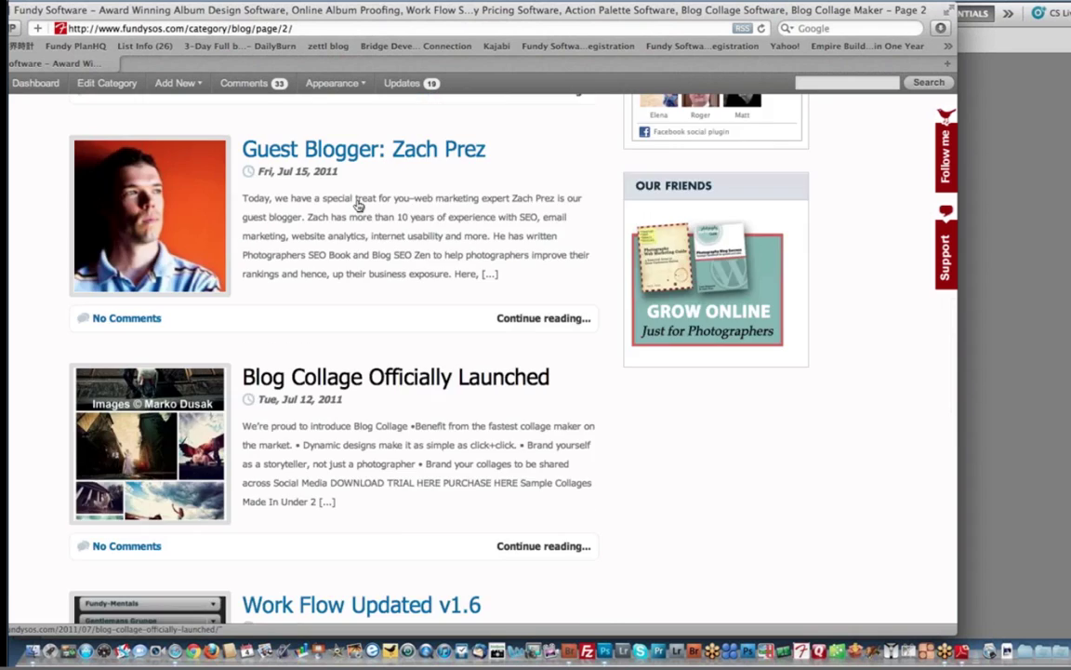
- Shift the browser window to the right so its full width is in view and go to the Fundy home page
{"action": "double_click", "coordinate": [177, 11]}
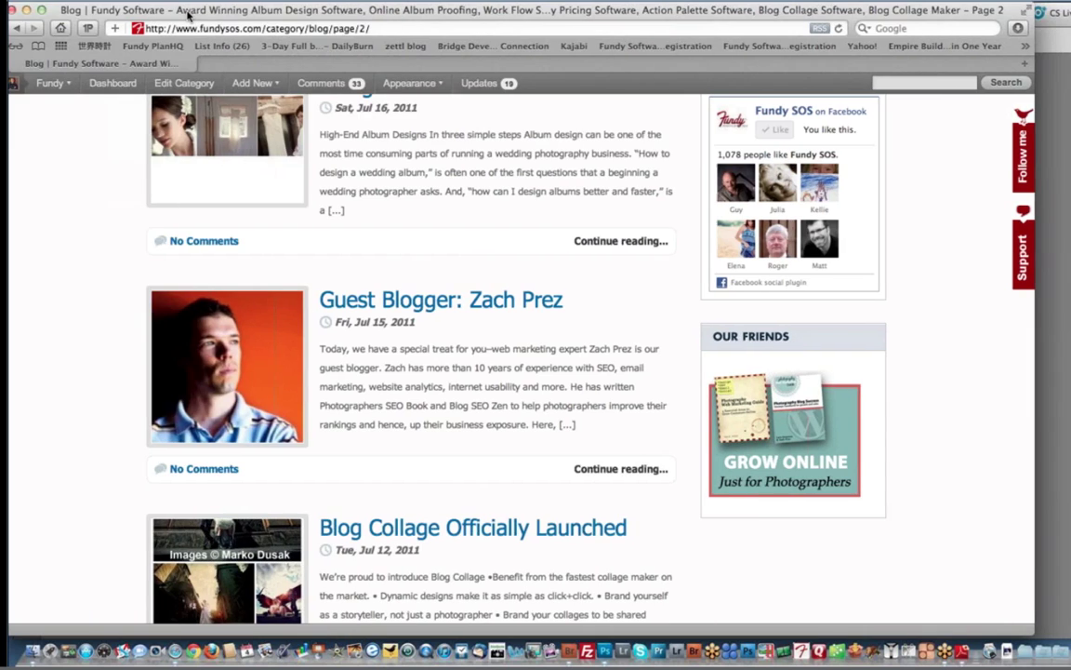
{"action": "left_click_drag", "start_coordinate": [121, 13], "coordinate": [150, 13]}
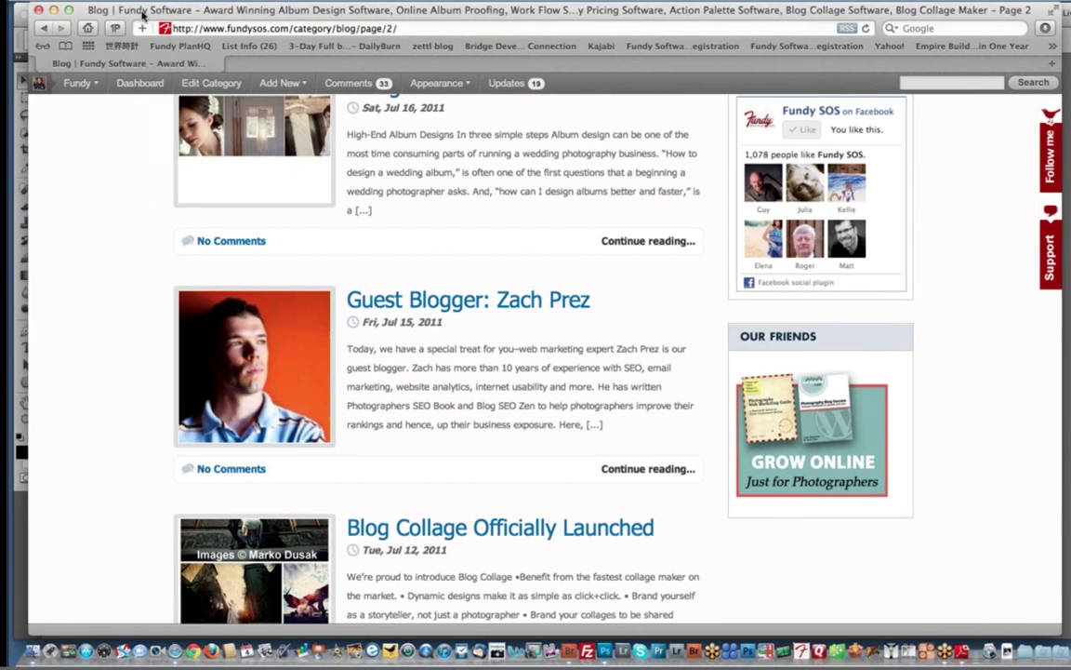
{"action": "scroll", "coordinate": [126, 229], "scroll_direction": "up", "scroll_amount": 10}
{"action": "left_click", "coordinate": [249, 135]}
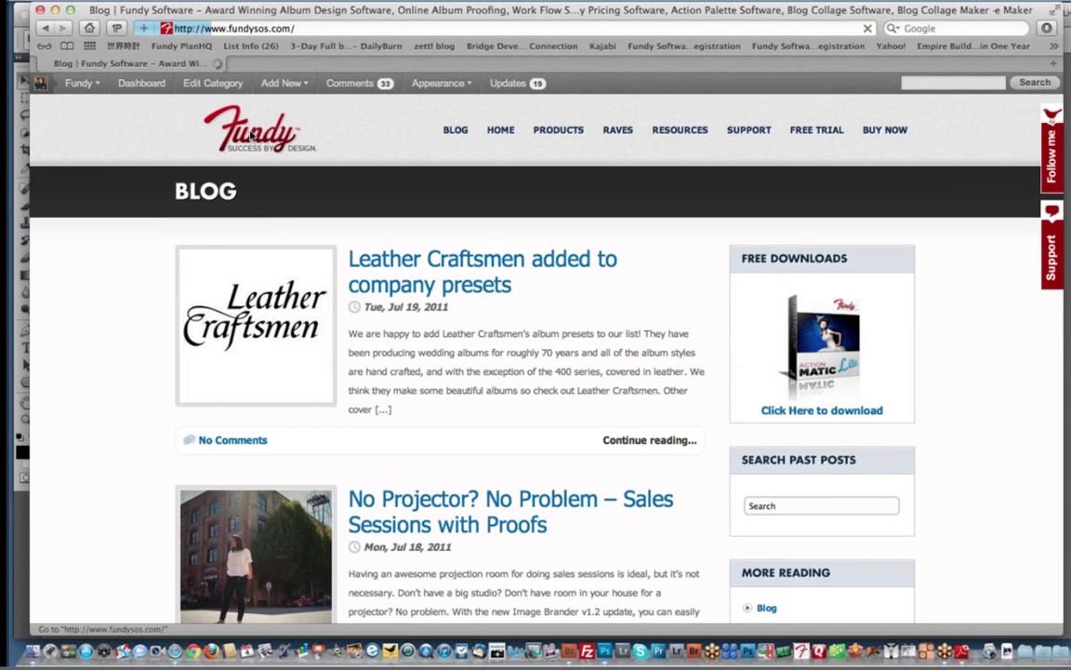